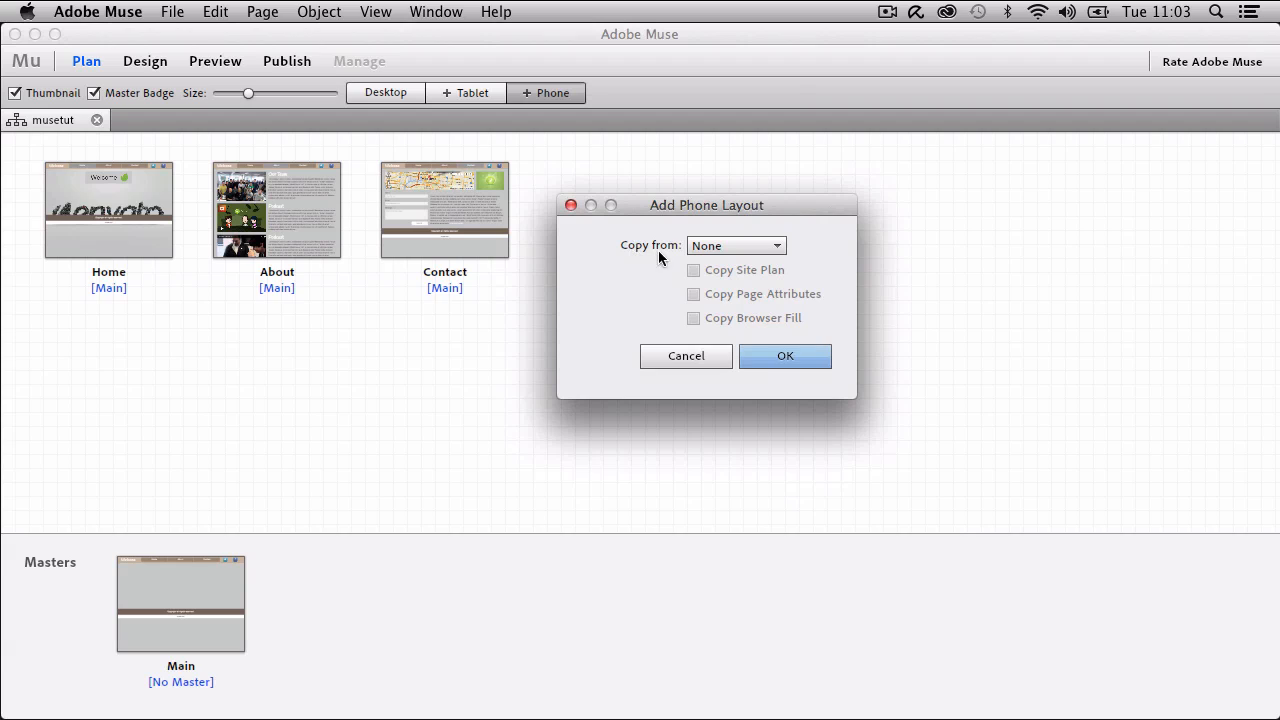
Add a phone layout copied from Desktop, including the site plan, page attributes and browser fill.
click(713, 247)
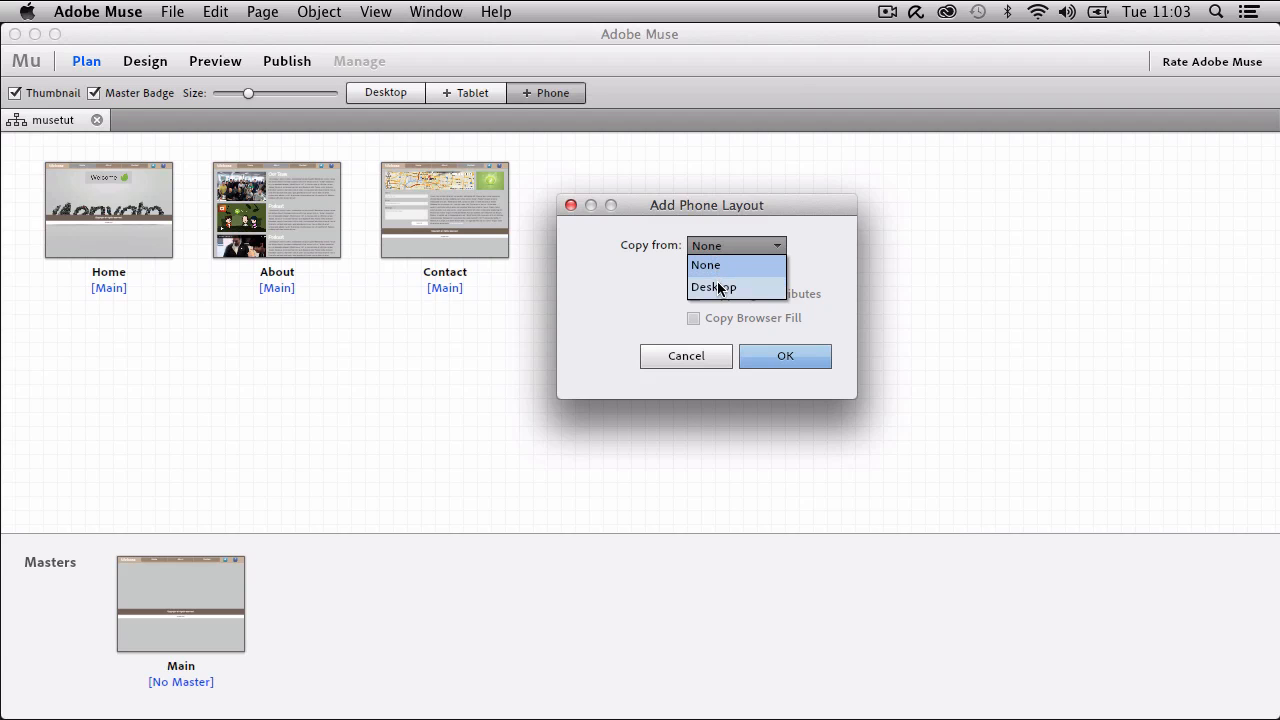
click(718, 288)
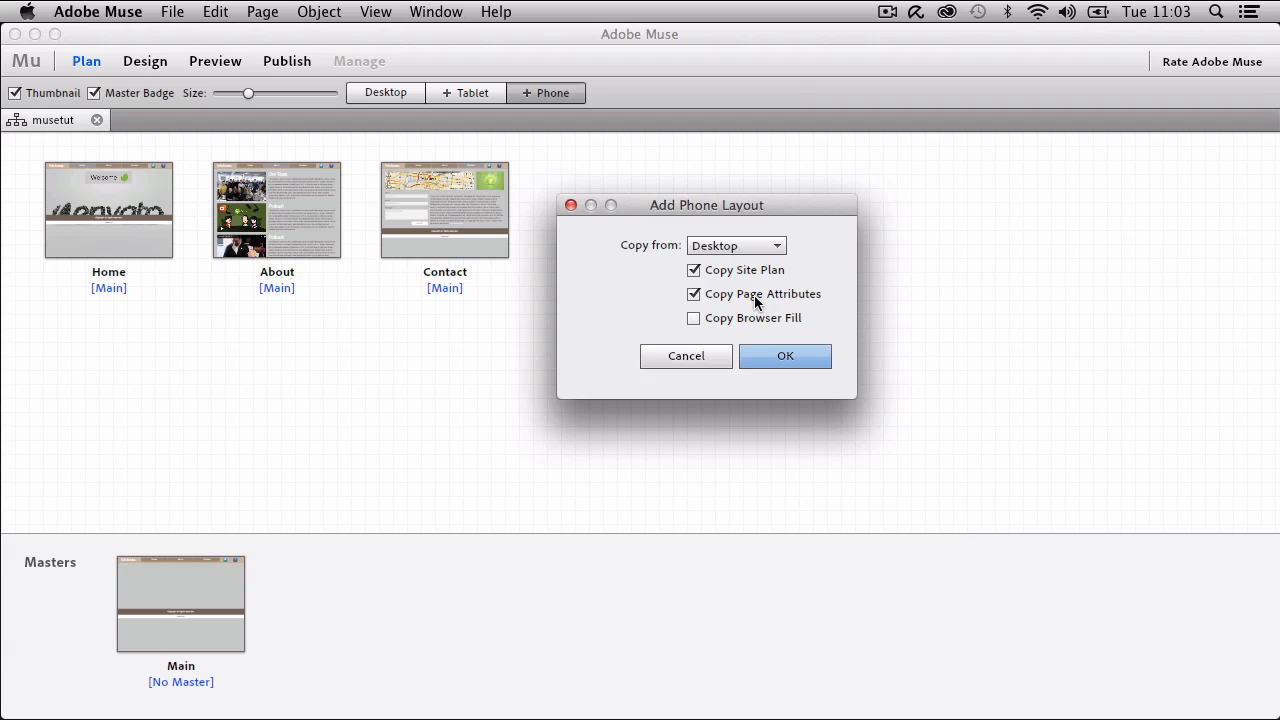
click(694, 319)
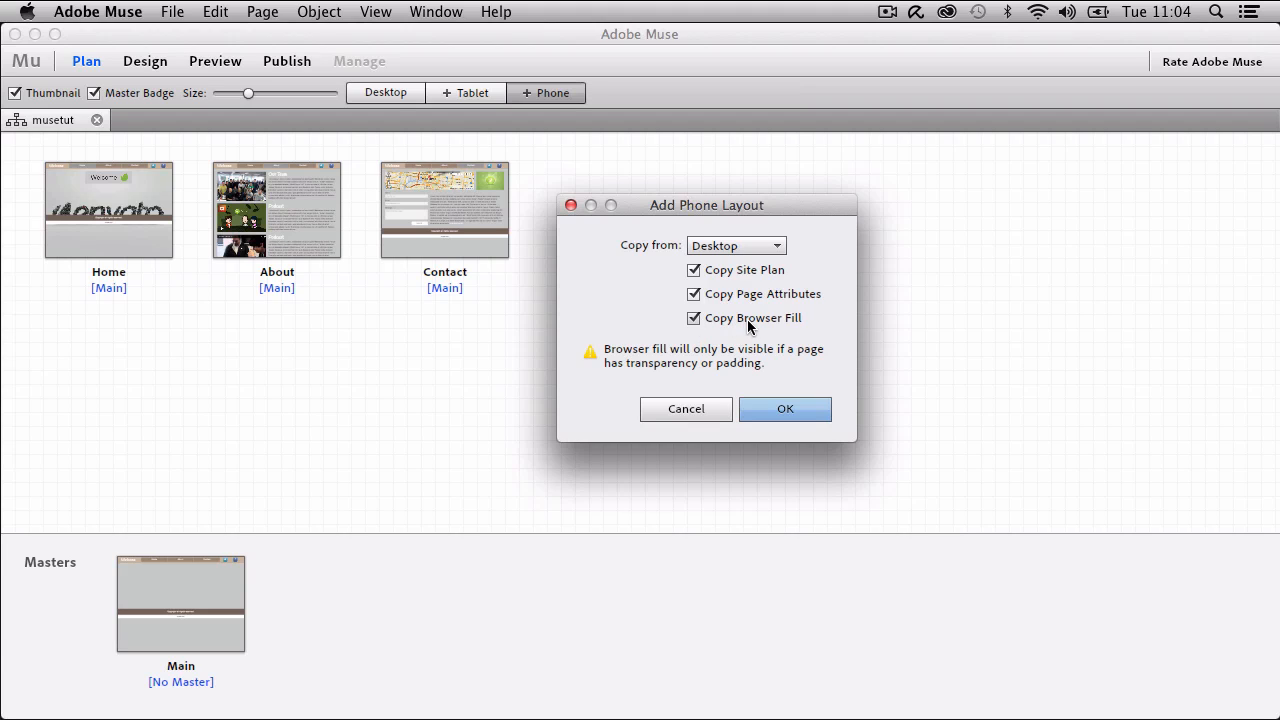
click(785, 409)
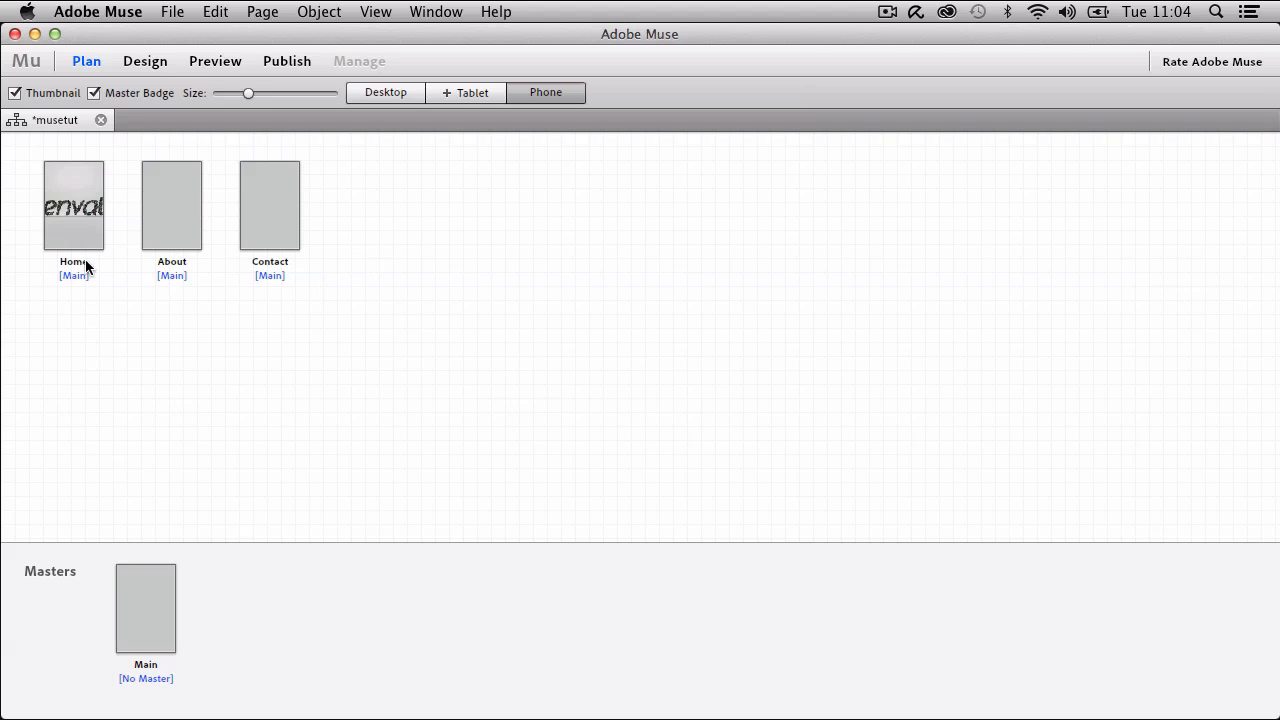
Review the Desktop and Phone layout settings in the site properties, comparing page size, columns, margins and padding.
mouse_move(72, 202)
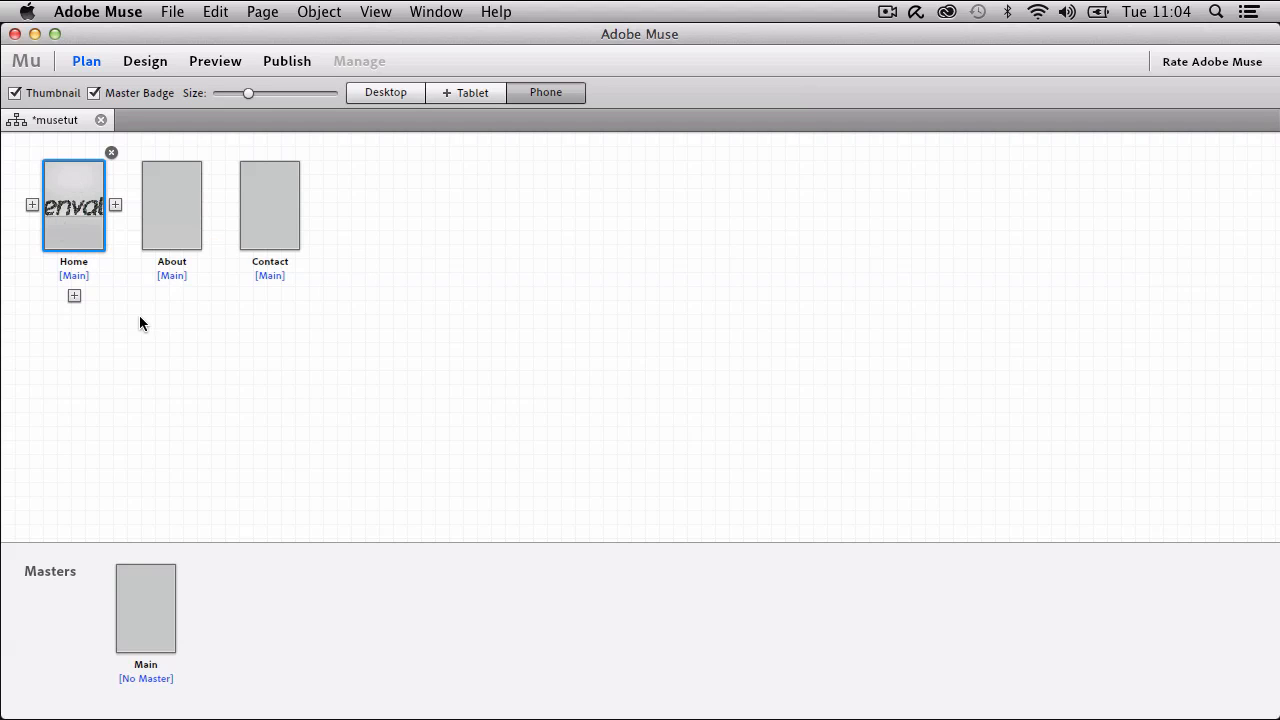
mouse_move(161, 593)
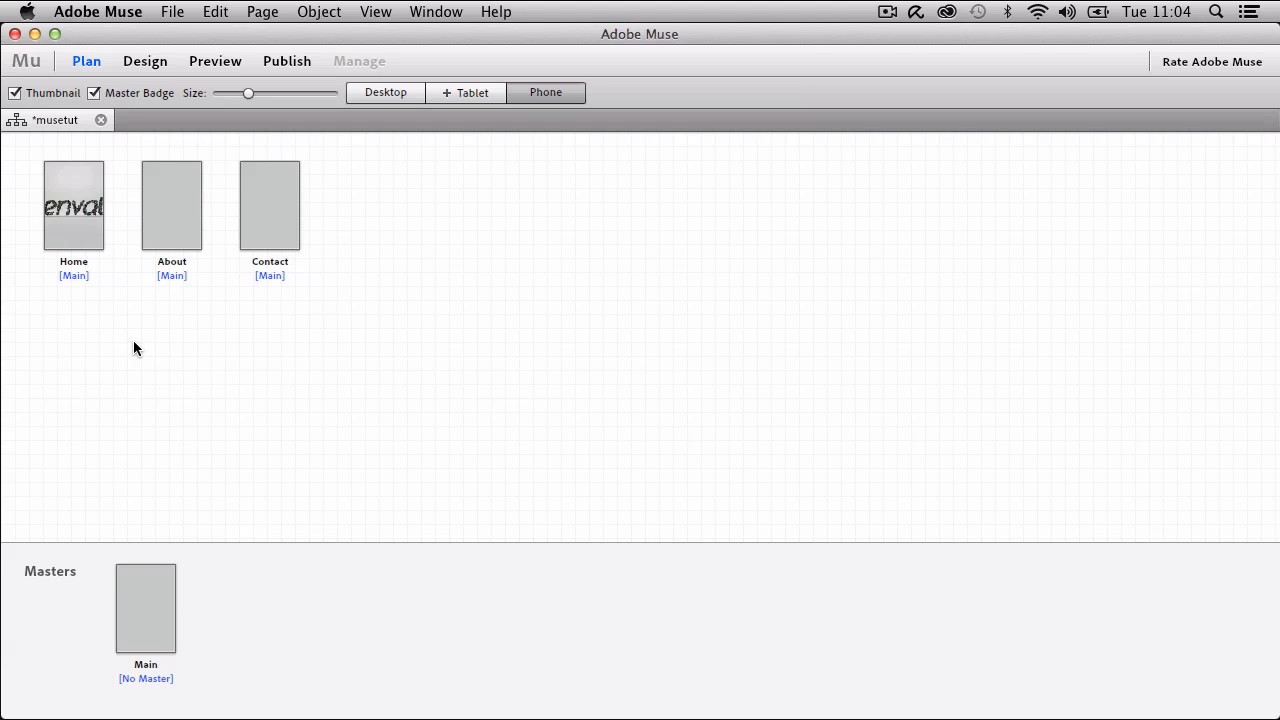
click(168, 10)
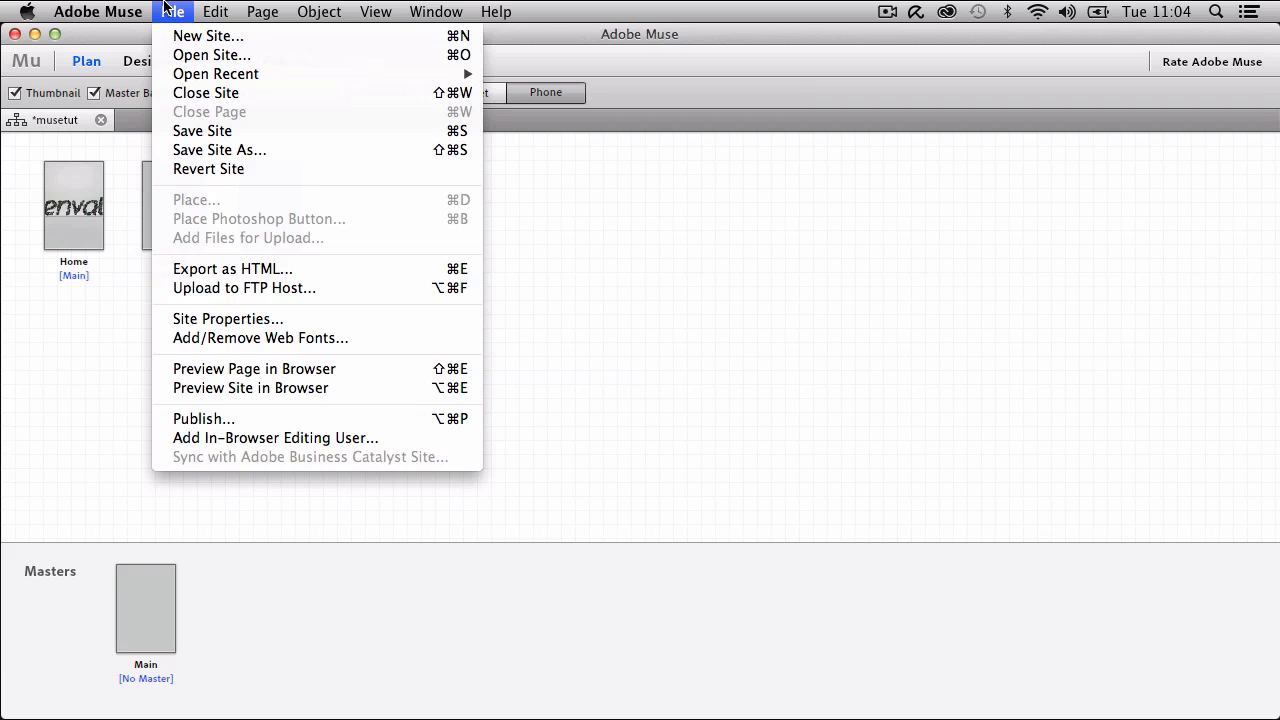
click(224, 318)
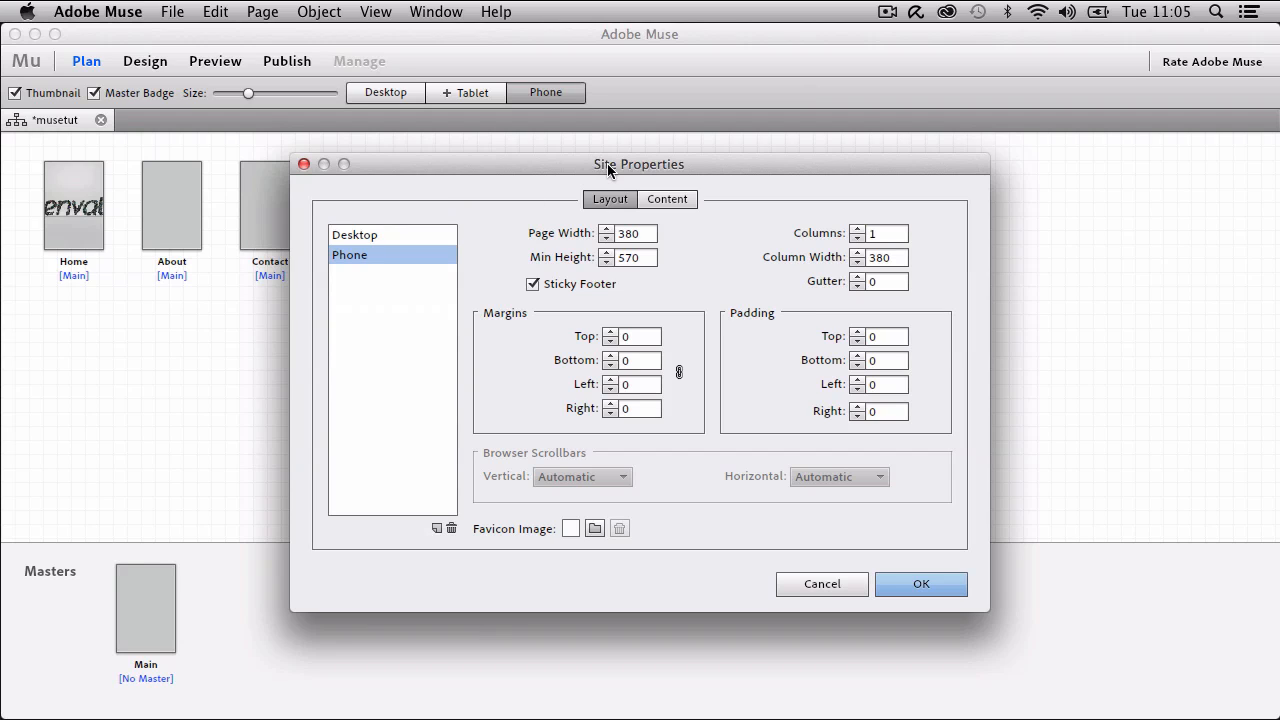
click(371, 238)
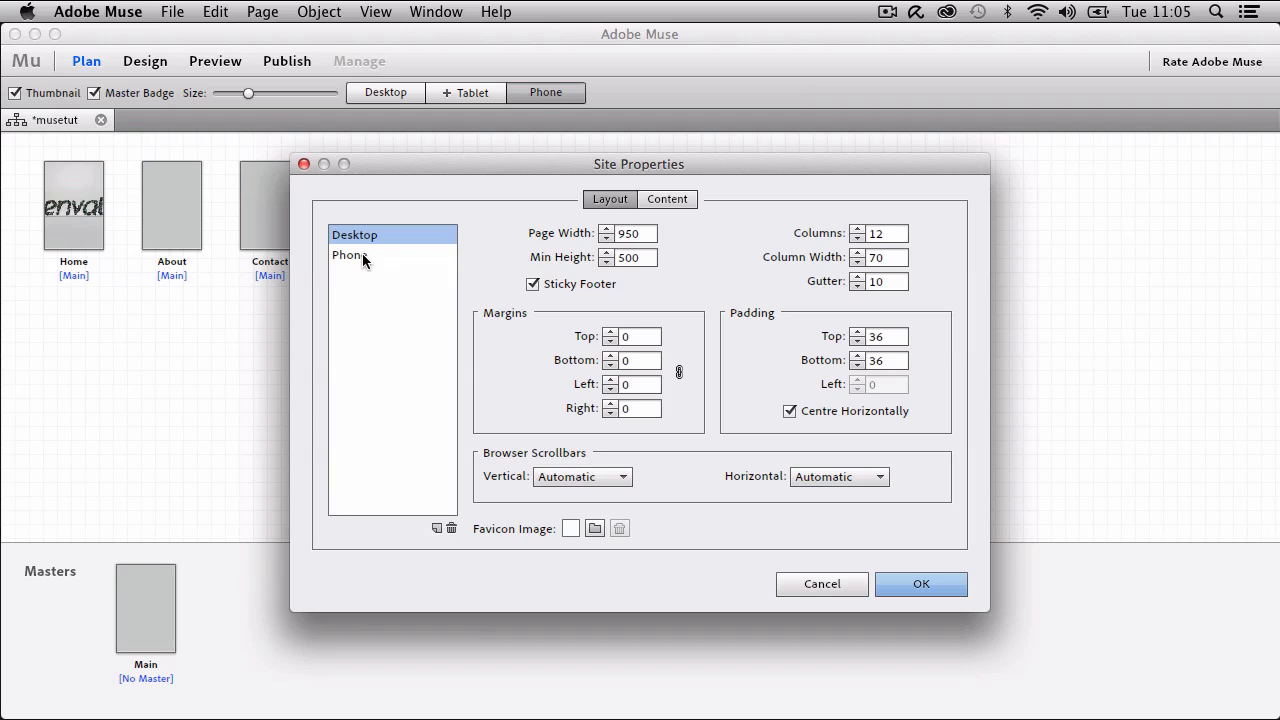
click(352, 257)
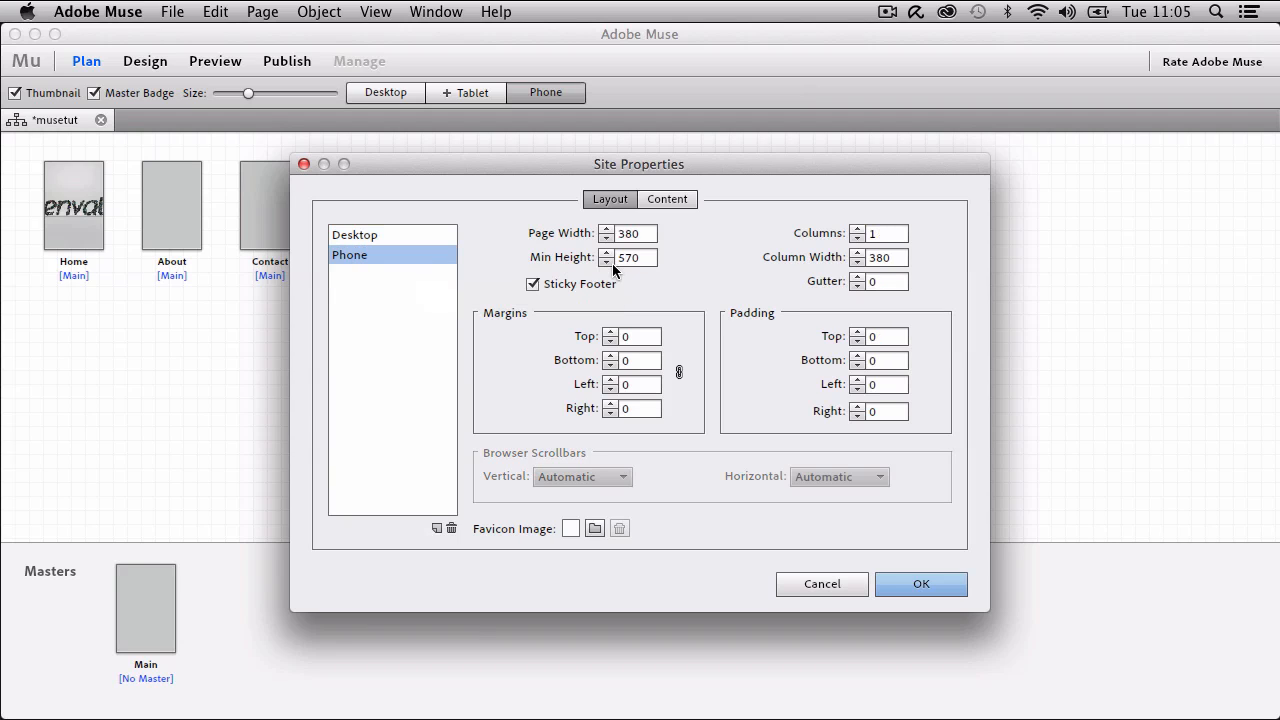
double_click(648, 236)
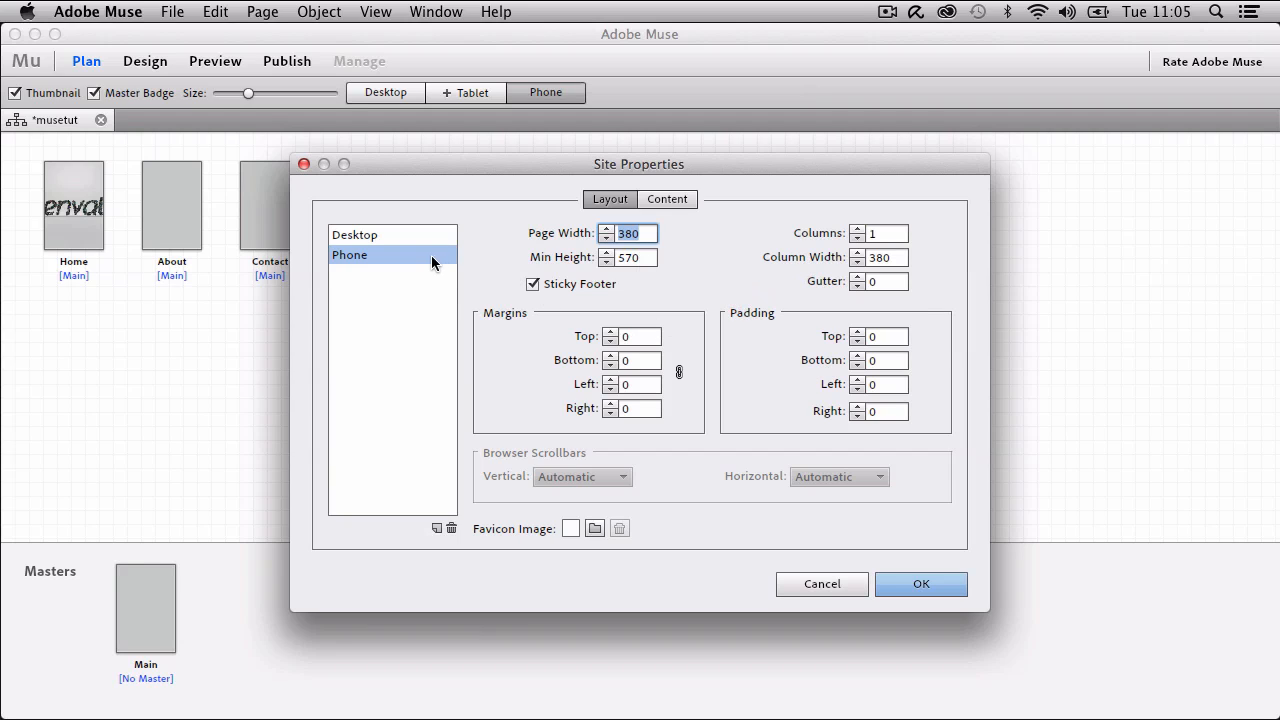
click(388, 236)
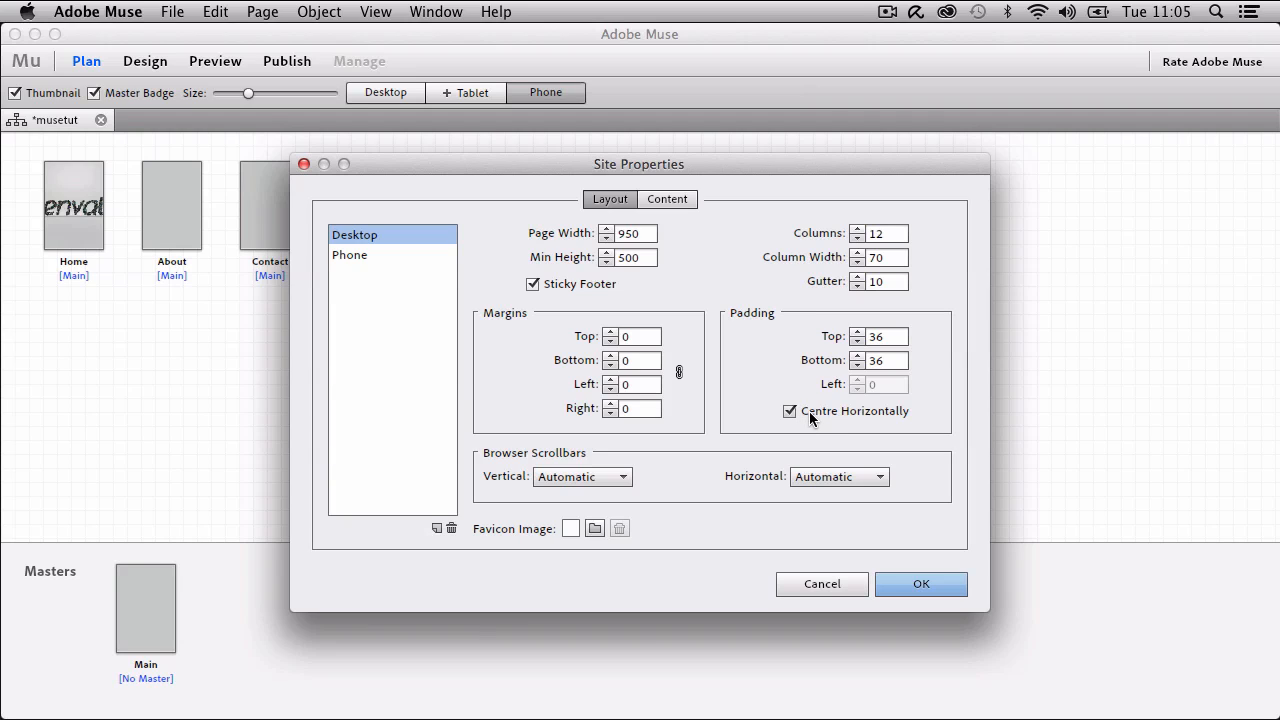
click(354, 256)
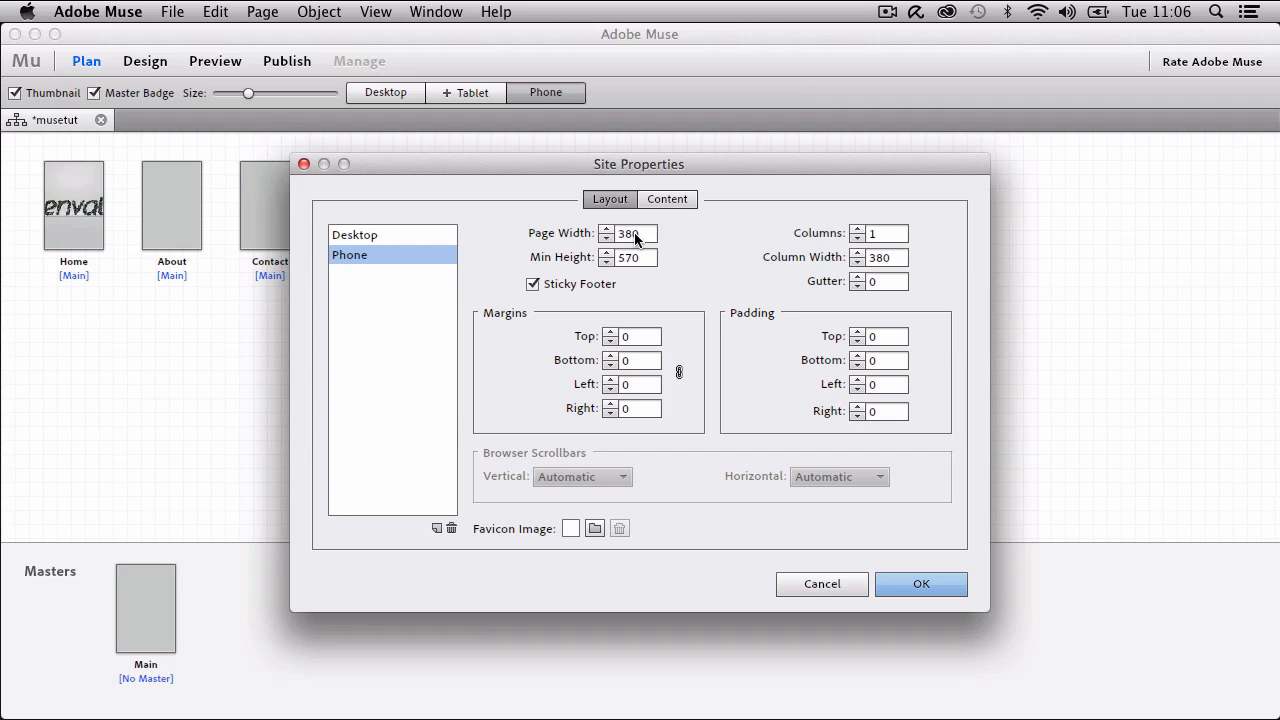
click(921, 585)
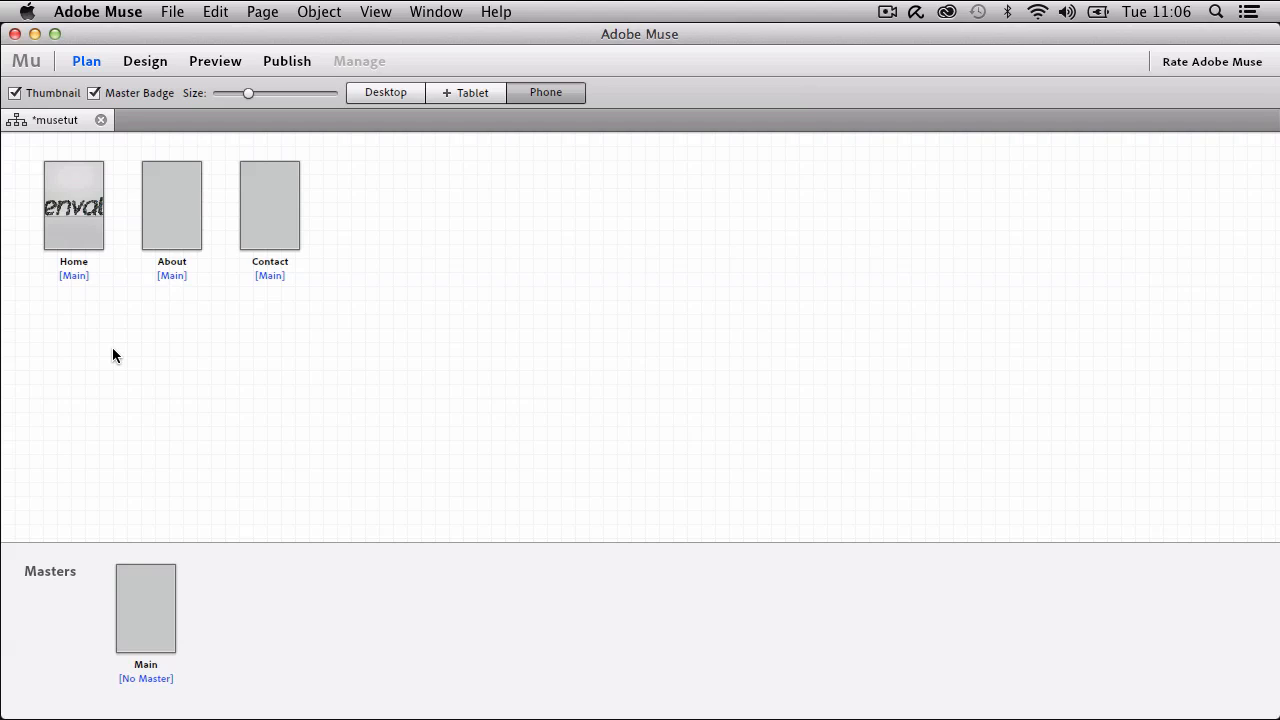
Remove the browser fill image from the phone Home page and close the page.
mouse_move(72, 230)
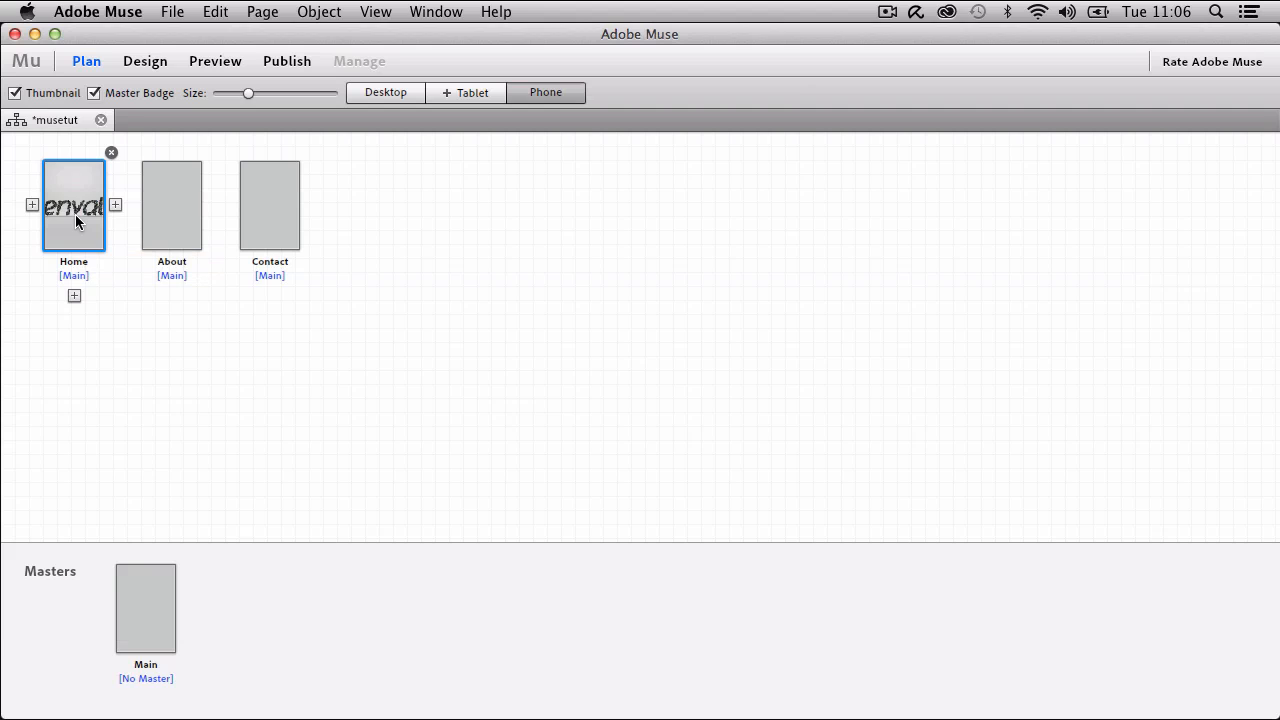
double_click(75, 214)
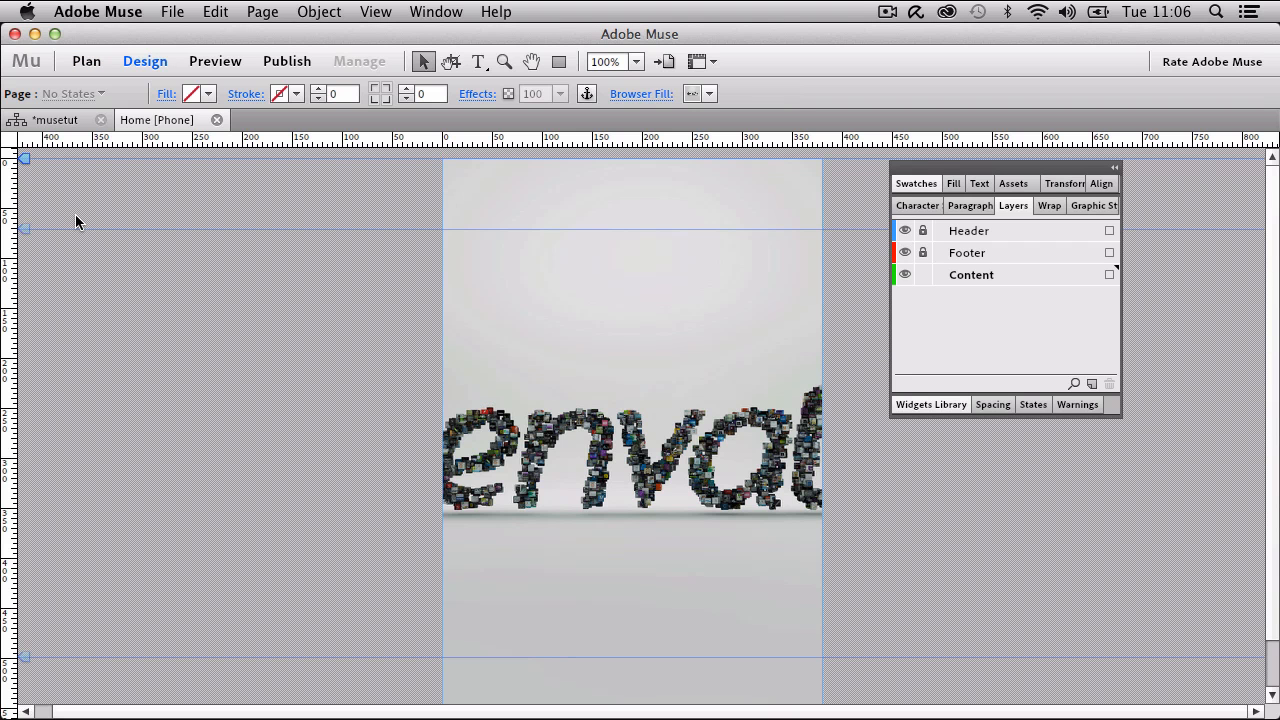
click(658, 97)
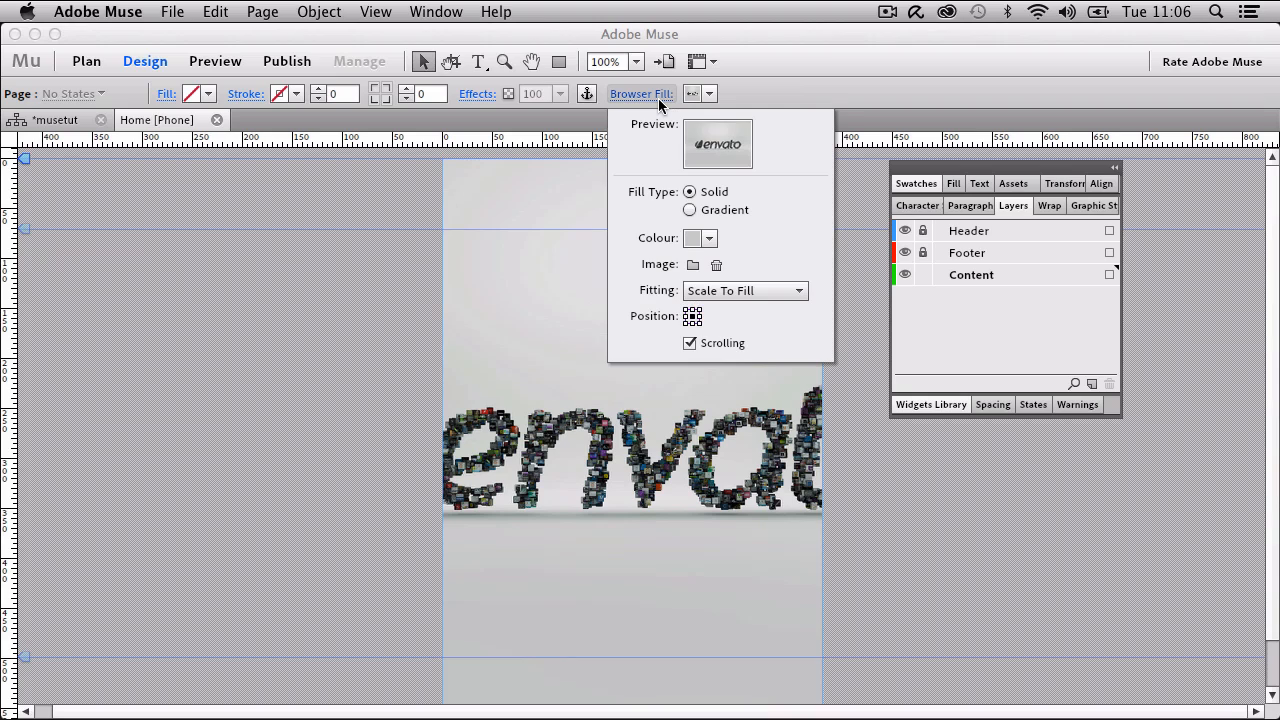
click(715, 266)
click(376, 349)
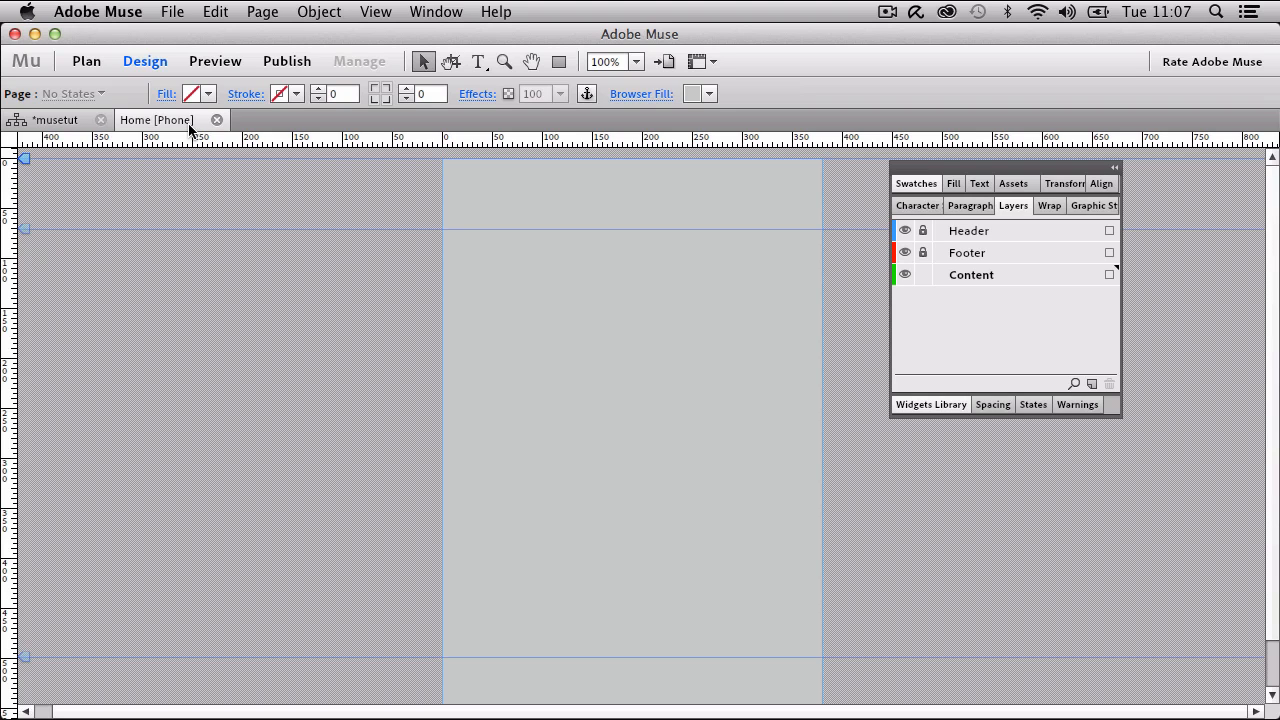
click(216, 120)
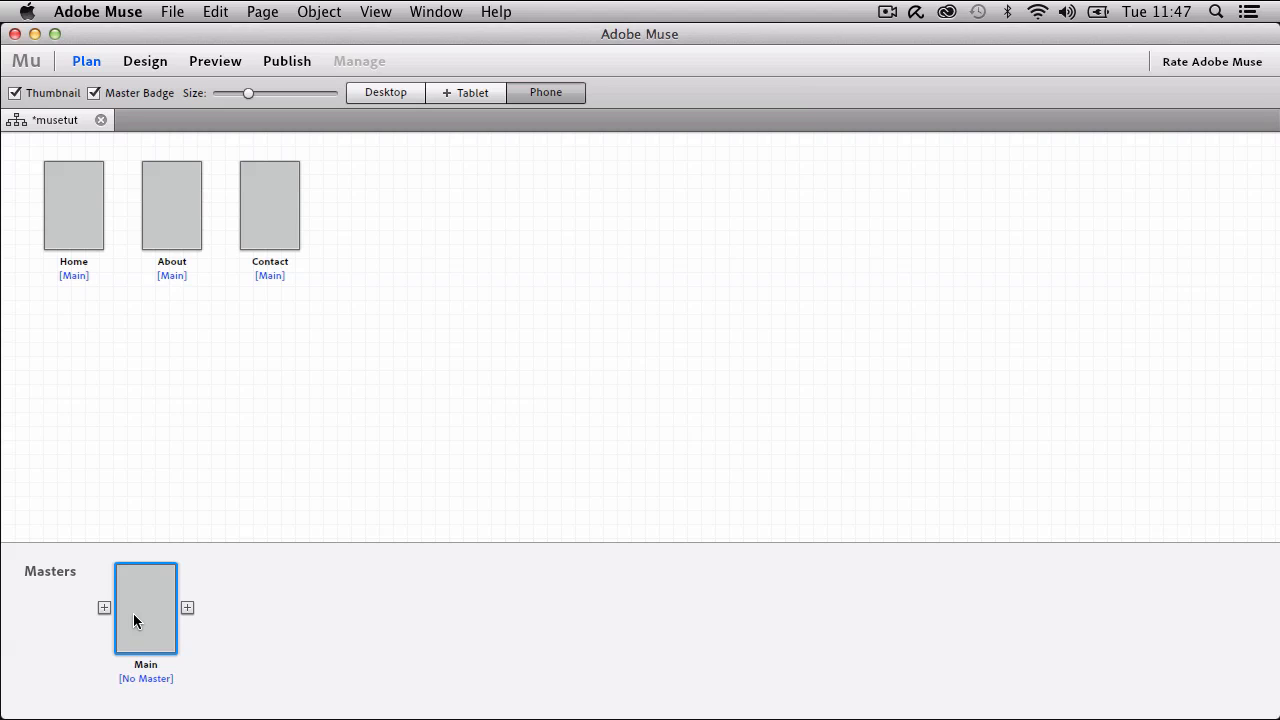
Open the phone and desktop Main masters for editing and unlock the Footer and Header layers.
double_click(136, 621)
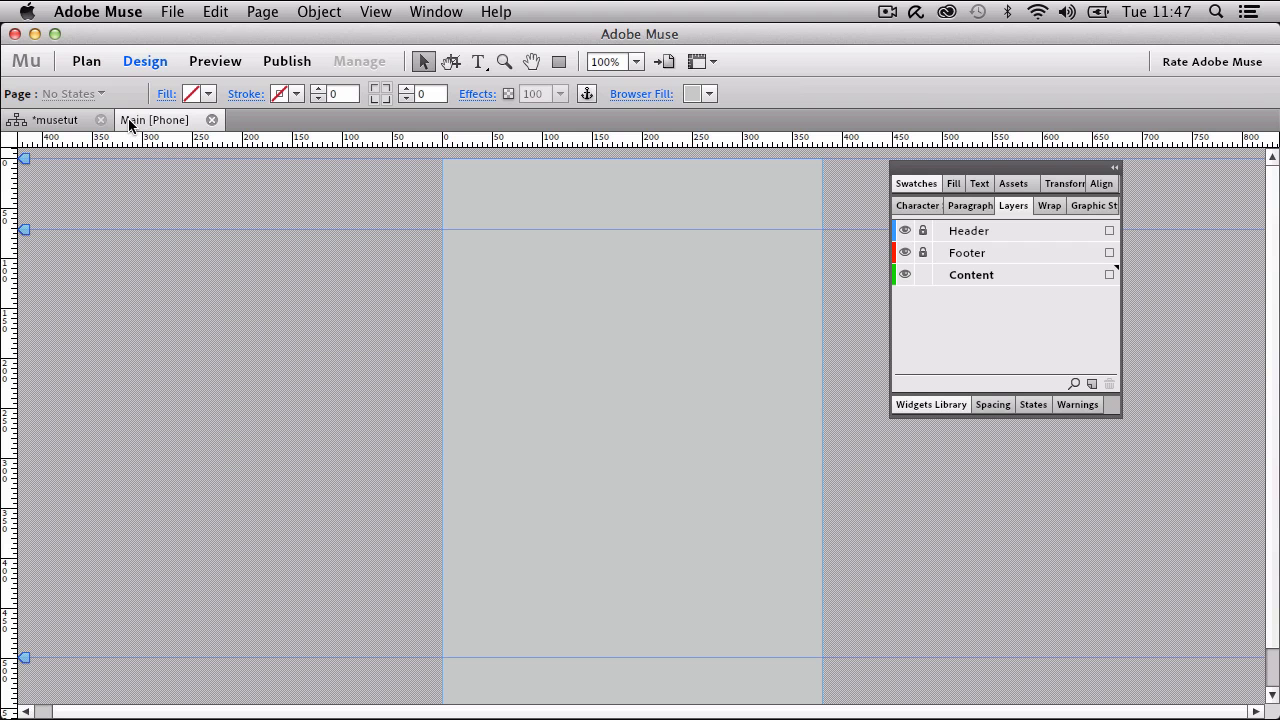
click(71, 124)
click(393, 93)
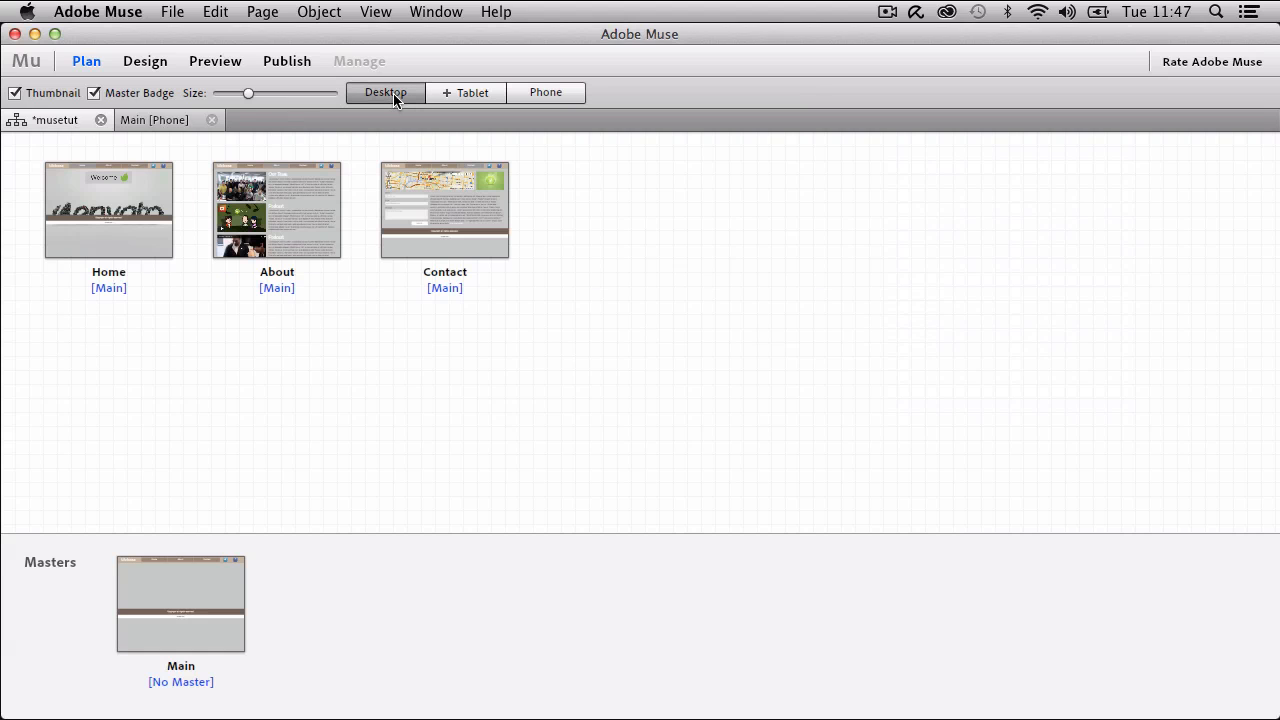
double_click(194, 587)
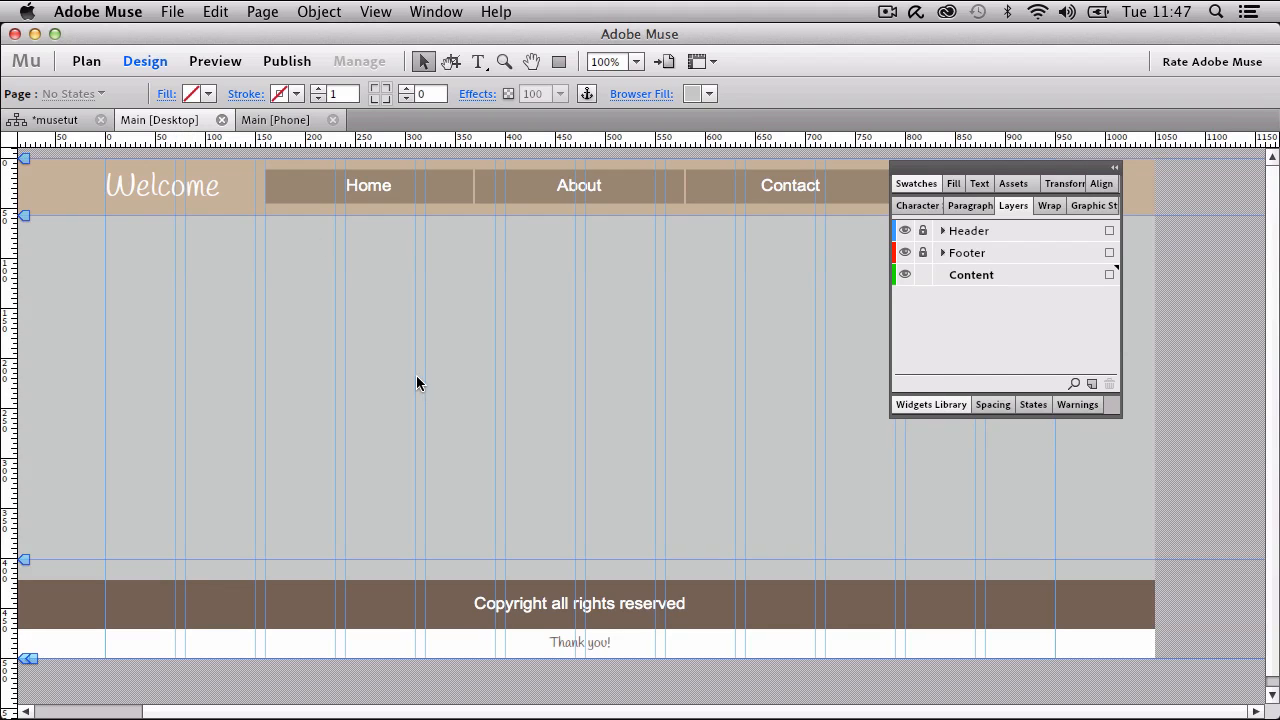
click(923, 252)
click(922, 231)
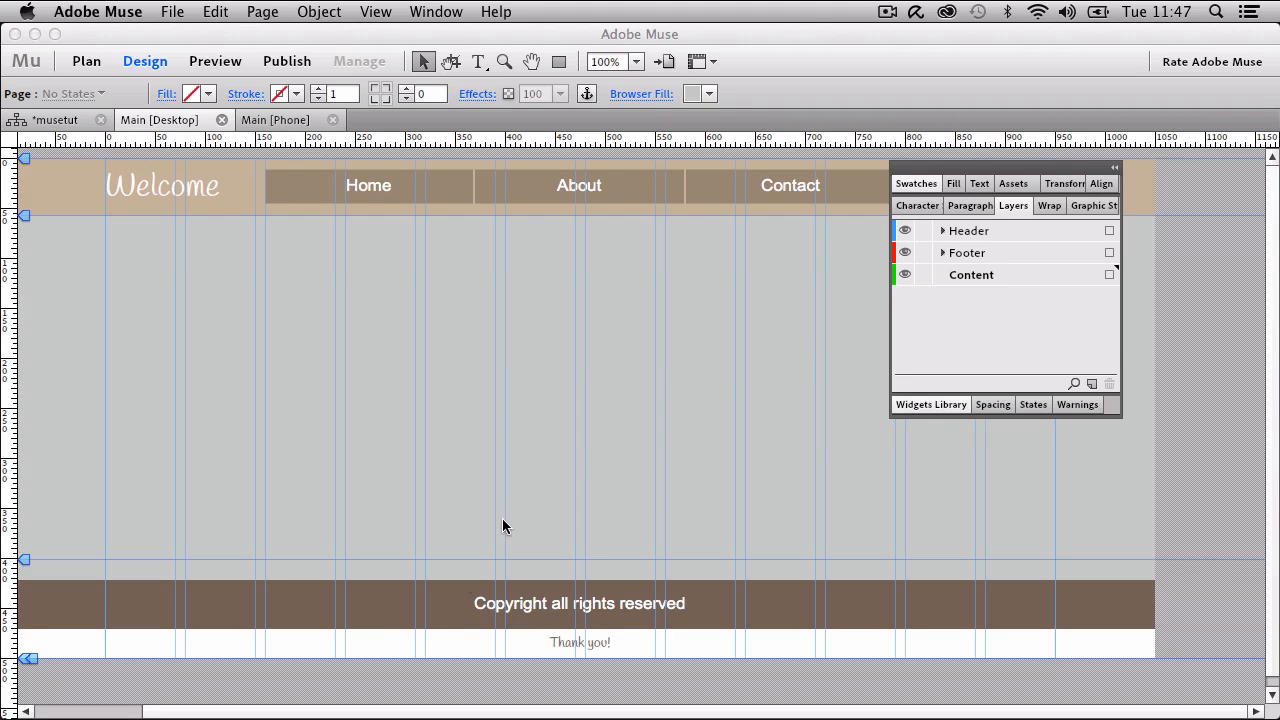
Copy the copyright text frame and brown footer rectangle from the desktop Main master into the phone Main master.
click(441, 598)
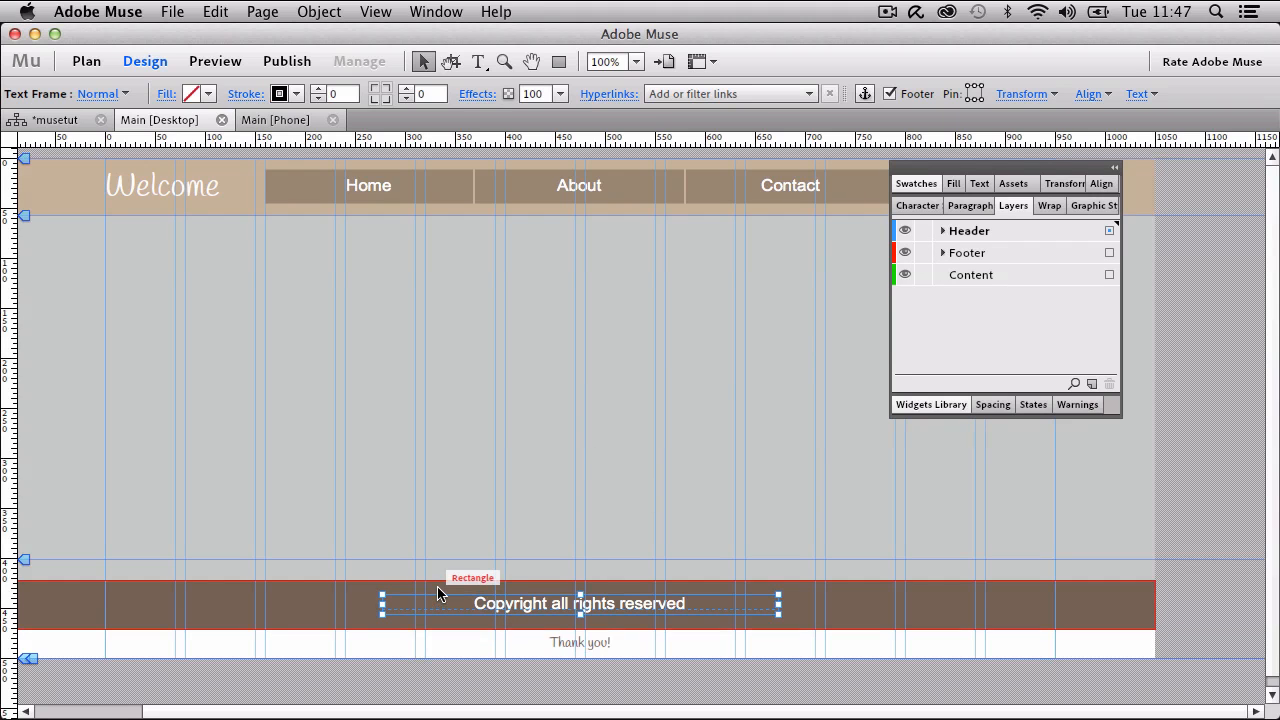
shift+click(440, 595)
key(super+c)
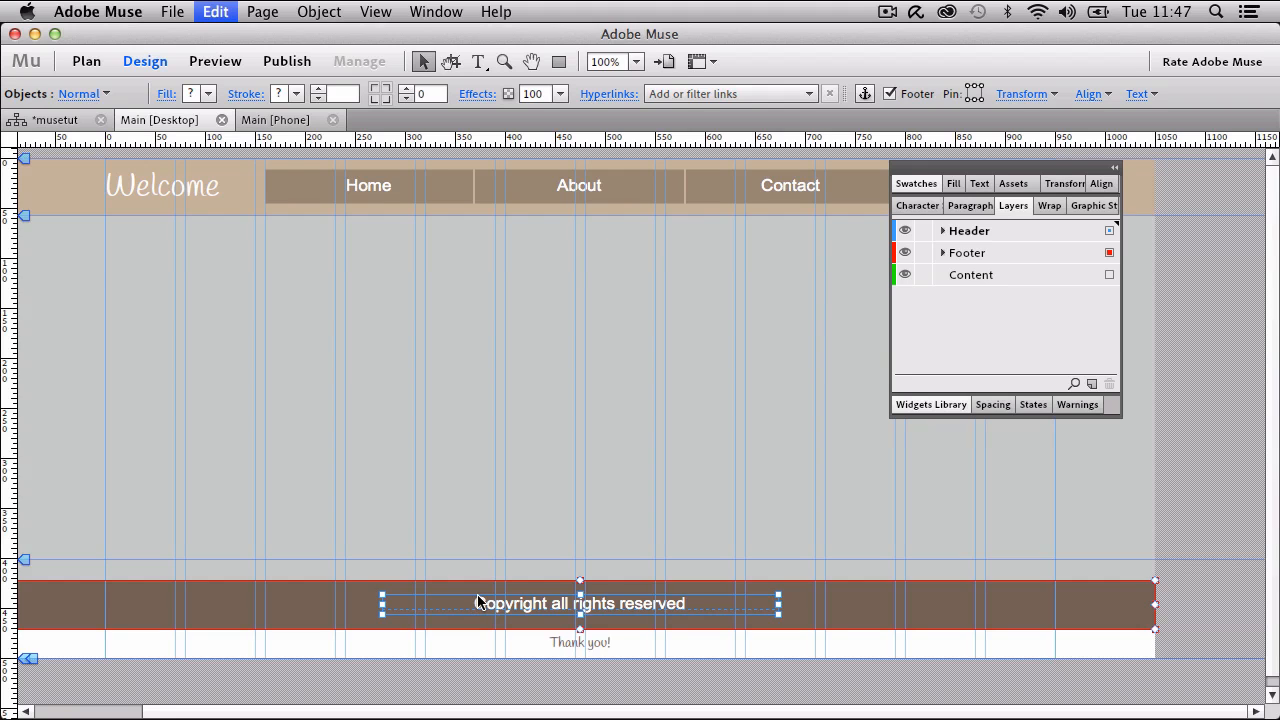
click(277, 120)
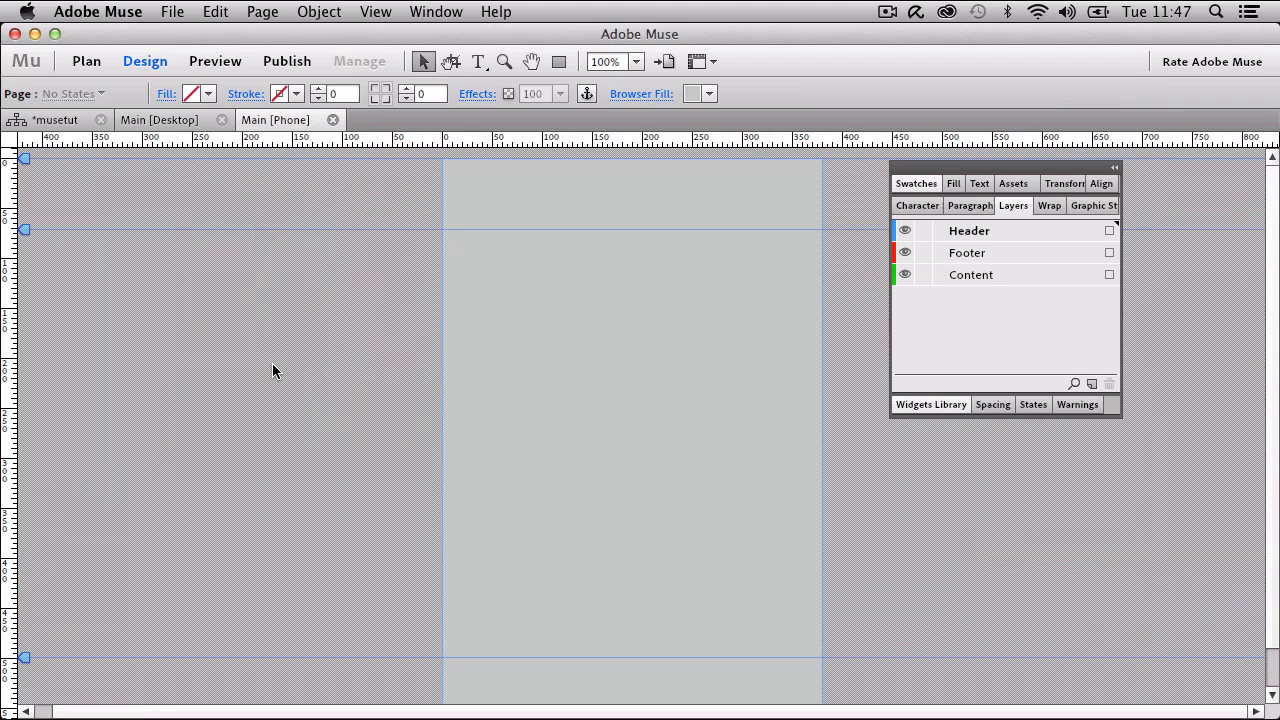
key(super+v)
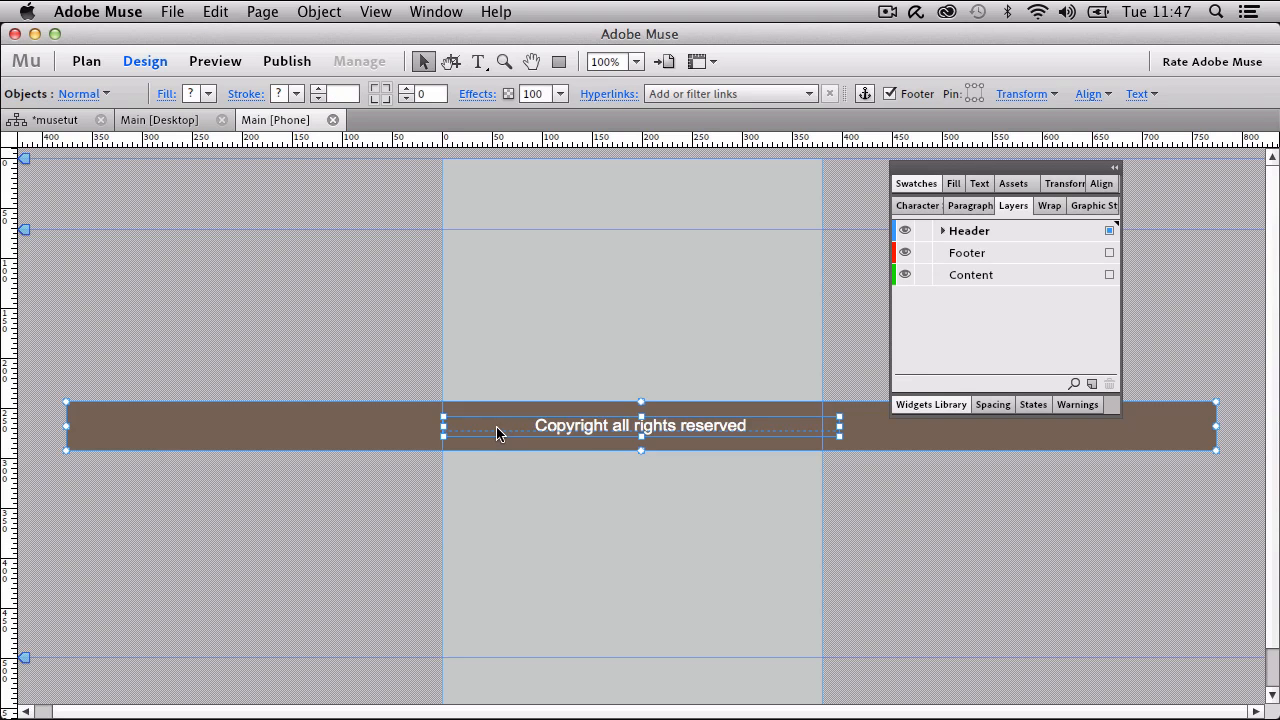
click(497, 469)
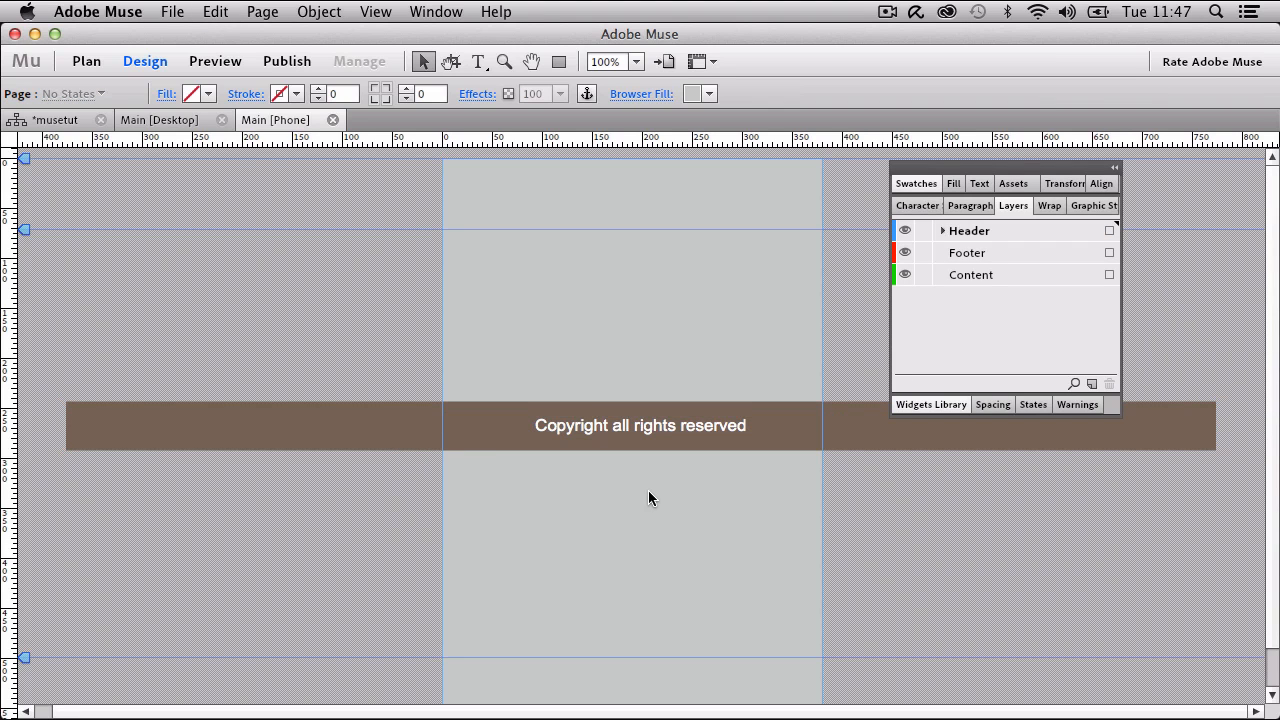
Move the brown footer rectangle to X 0, Y 481 and narrow it to the phone page's width.
scroll(648, 490, down, 2)
click(365, 395)
drag(365, 395, 722, 629)
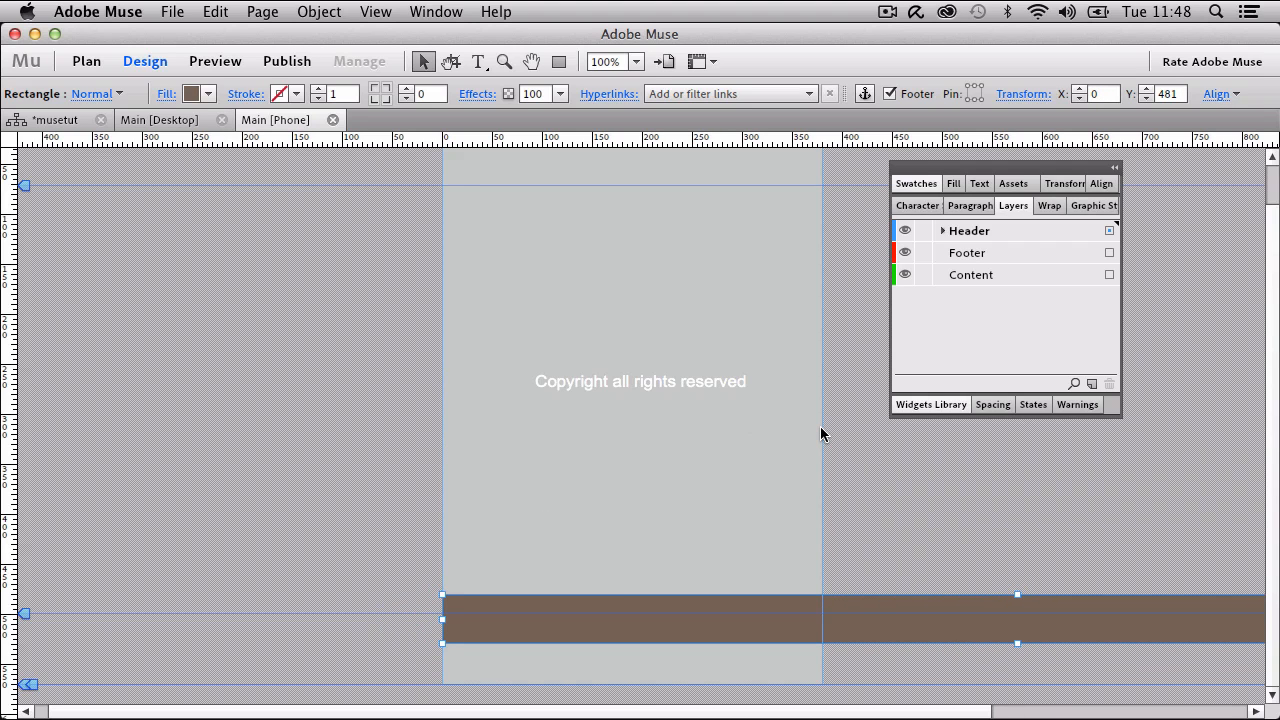
key(super+minus)
key(super+minus)
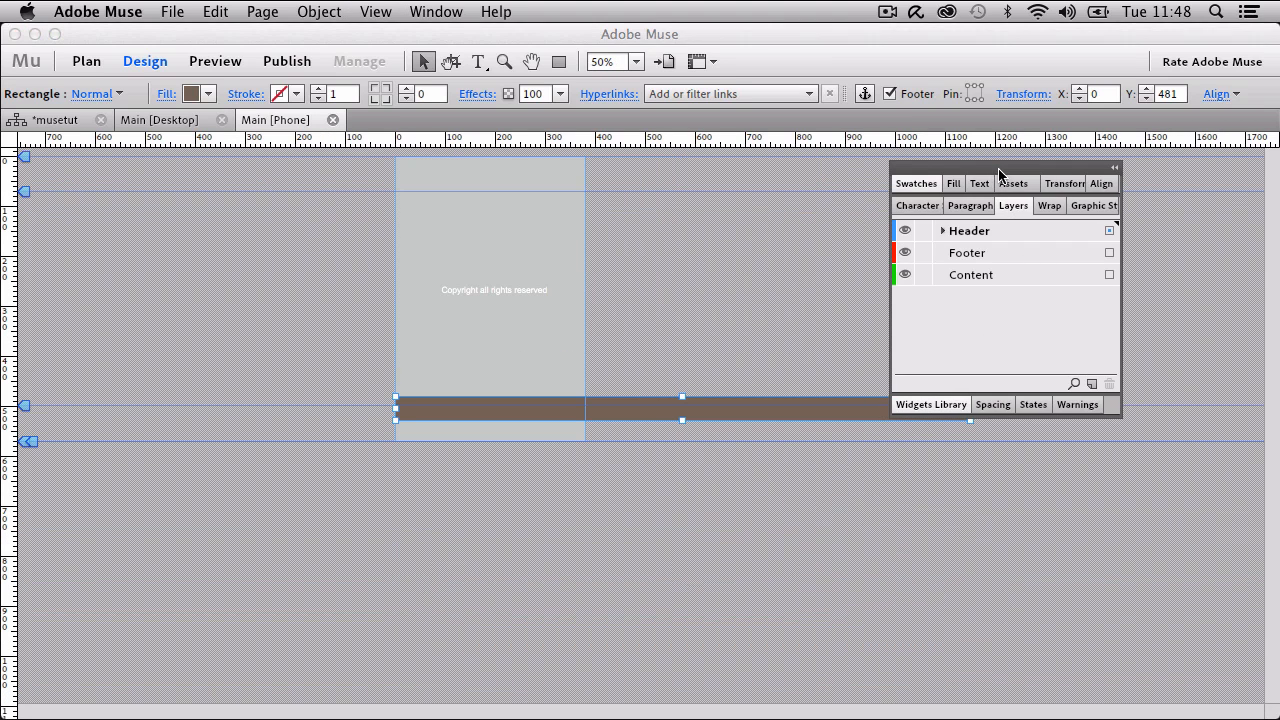
drag(997, 166, 1120, 219)
drag(970, 420, 584, 420)
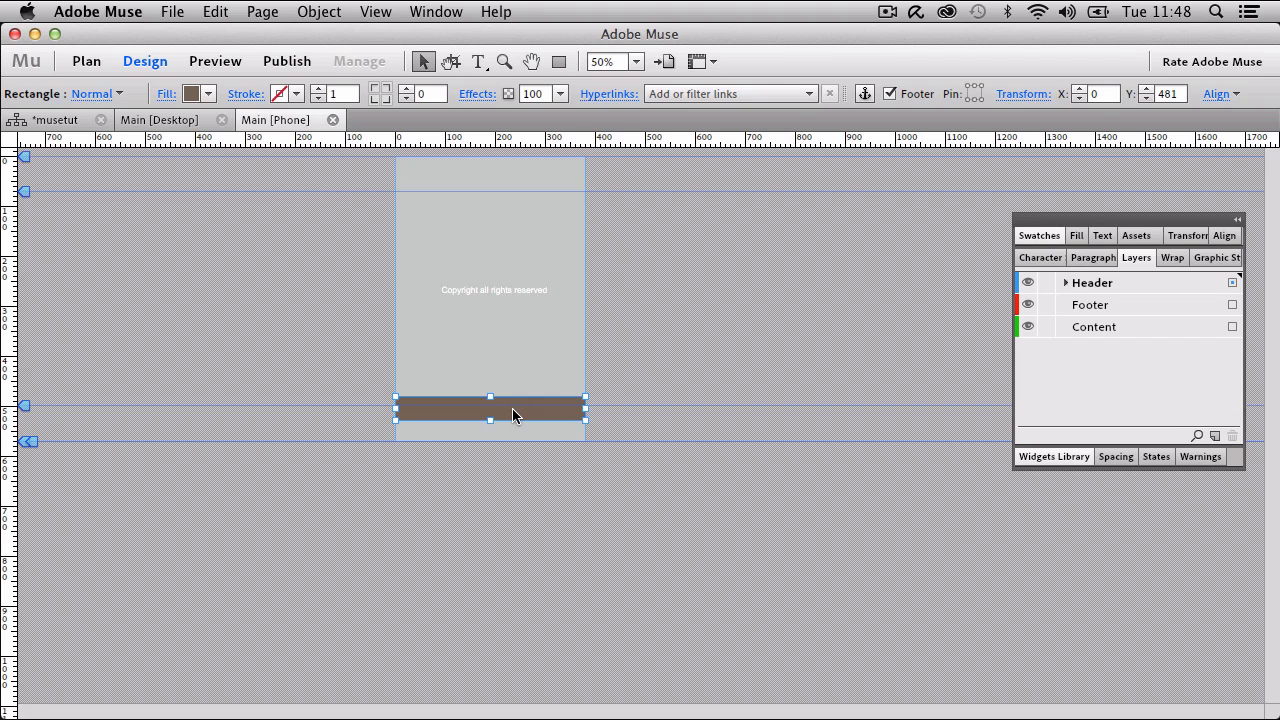
Move the footer rectangle down to Y 521 so it sits flush with the page's bottom edge.
key(shift+Down)
key(shift+Down)
key(shift+Down)
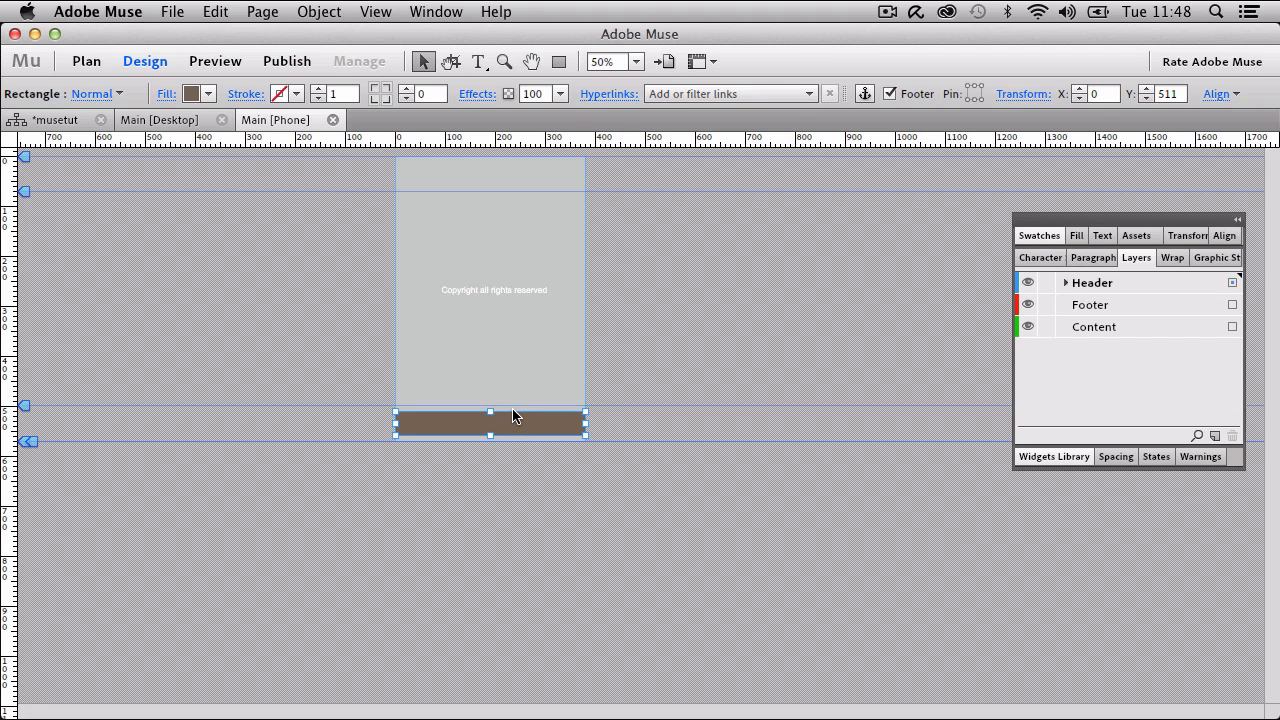
drag(502, 419, 502, 423)
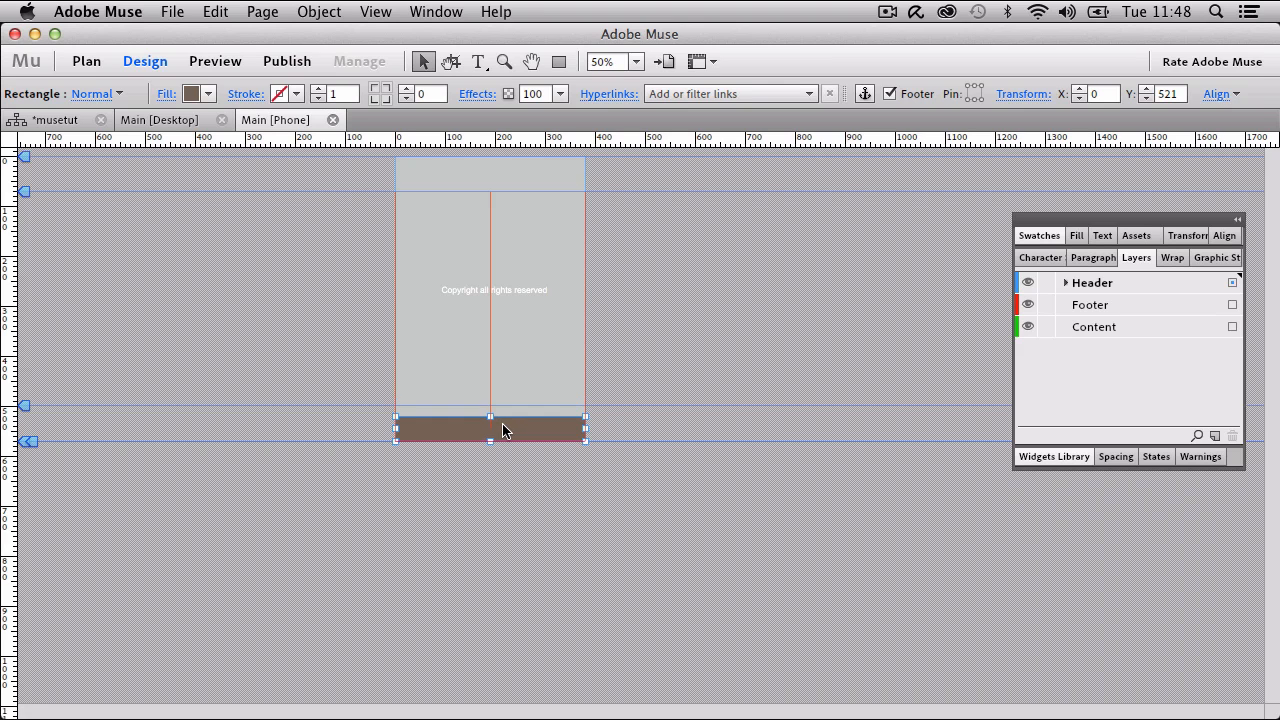
Narrow the copyright text frame so that it spans exactly the phone page's width.
click(498, 288)
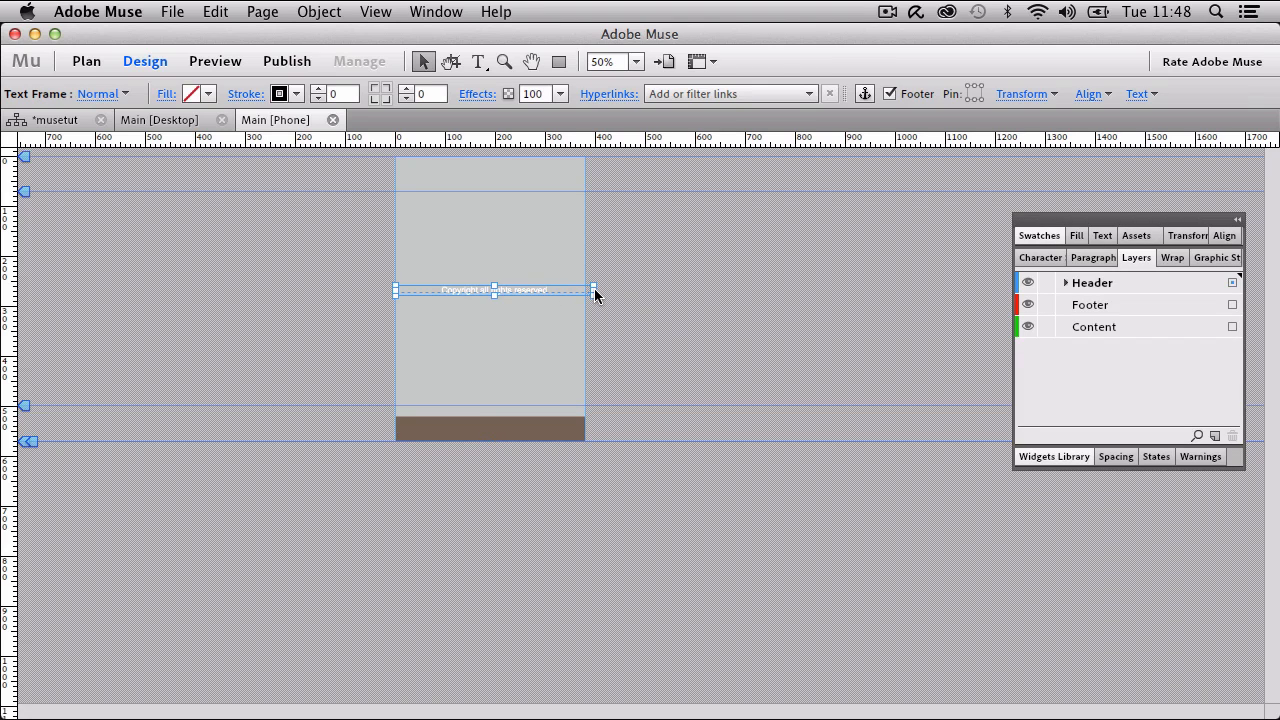
drag(593, 288, 580, 288)
drag(393, 290, 394, 290)
Move the copyright text frame straight down onto the brown footer rectangle.
key(shift+Down)
key(shift+Down)
key(shift+Down)
key(shift+Down)
key(shift+Down)
key(shift+Down)
key(shift+Down)
key(shift+Down)
key(shift+Down)
key(shift+Down)
key(shift+Down)
key(shift+Down)
key(shift+Down)
key(shift+Down)
key(shift+Down)
key(shift+Down)
key(shift+Down)
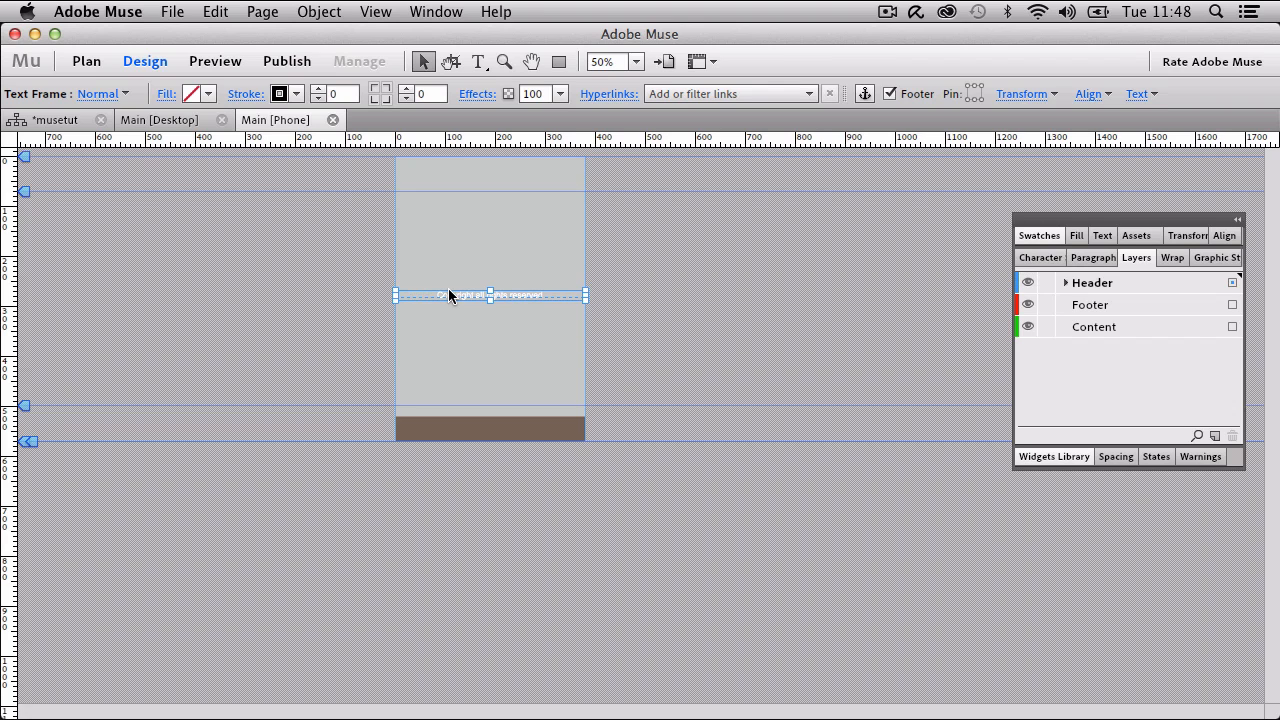
key(shift+Down)
key(shift+Down)
key(shift+Down)
key(shift+Down)
key(shift+Down)
key(shift+Down)
key(shift+Down)
key(shift+Down)
key(shift+Down)
key(shift+Down)
key(shift+Down)
key(shift+Down)
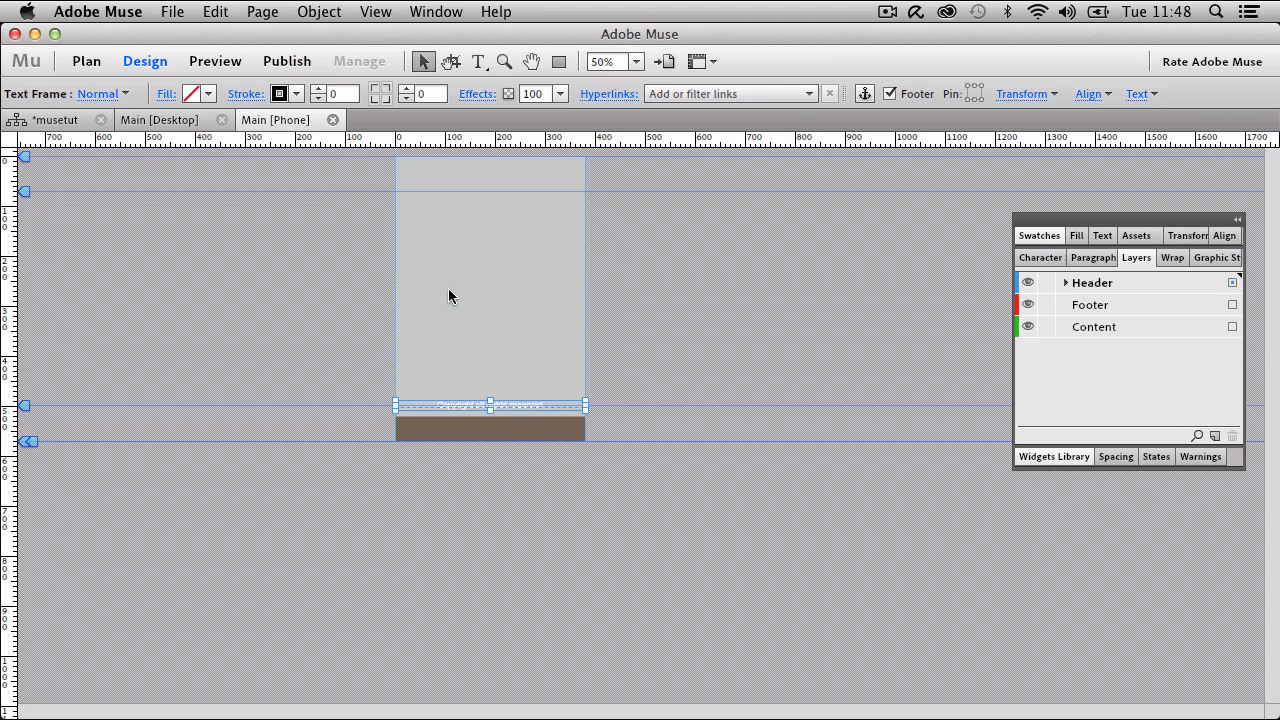
Align the vertical centres of the copyright text frame and the brown footer rectangle.
shift+click(524, 421)
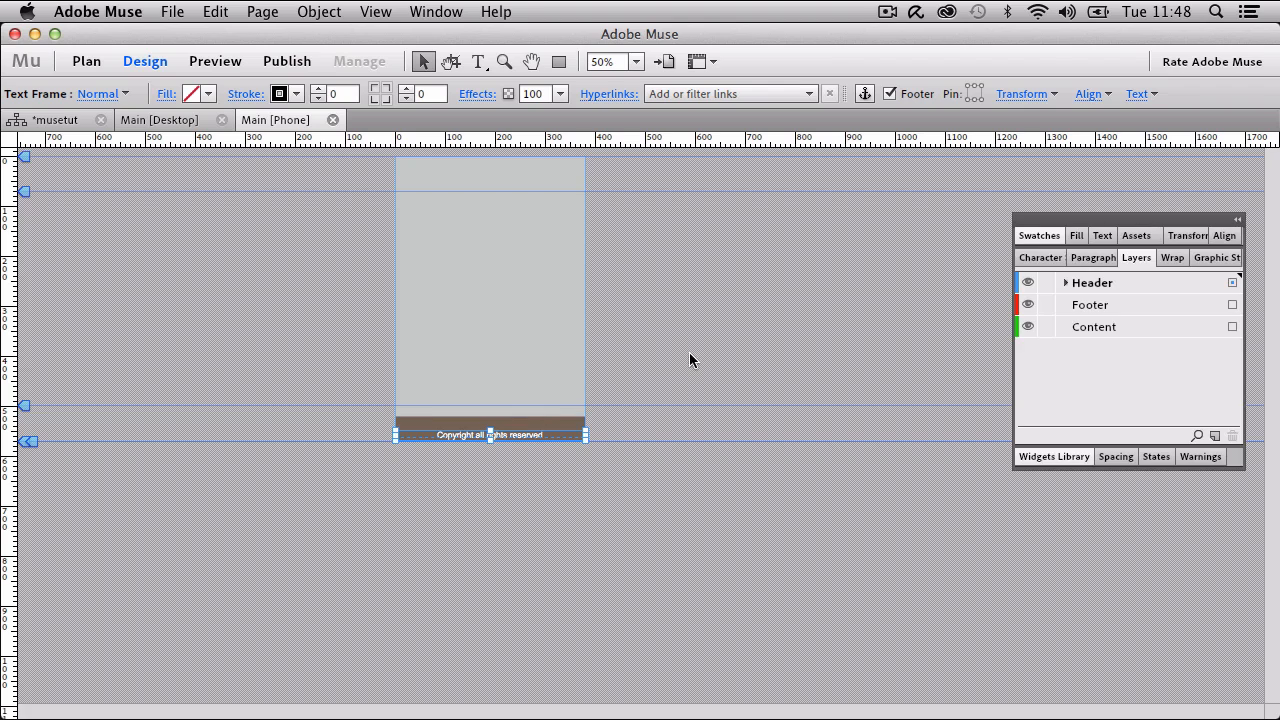
click(1100, 95)
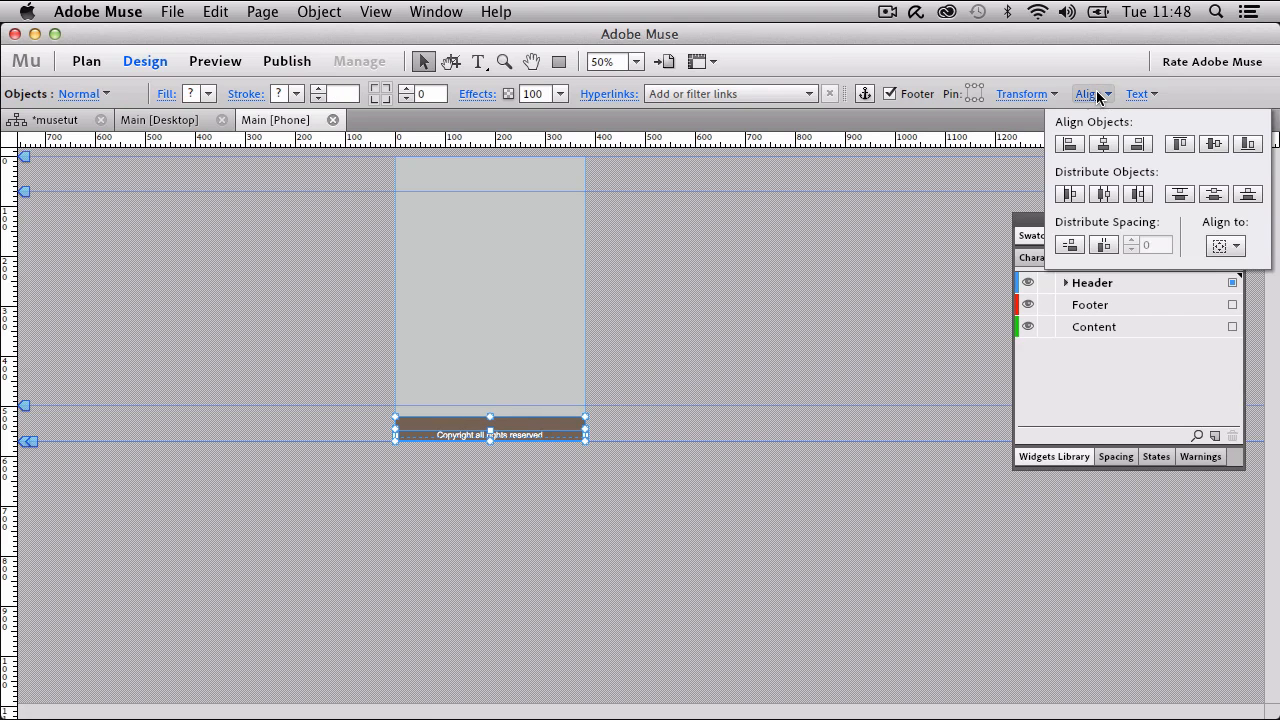
click(1224, 246)
click(1192, 270)
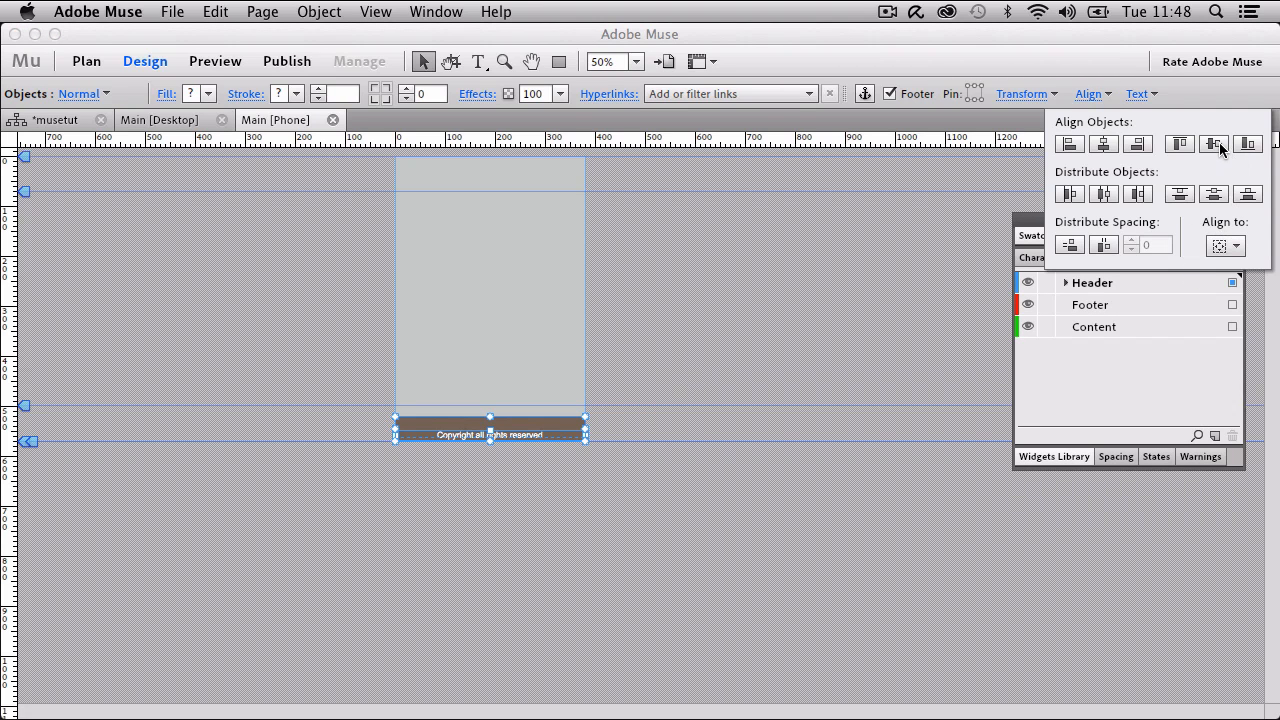
click(1213, 143)
click(648, 530)
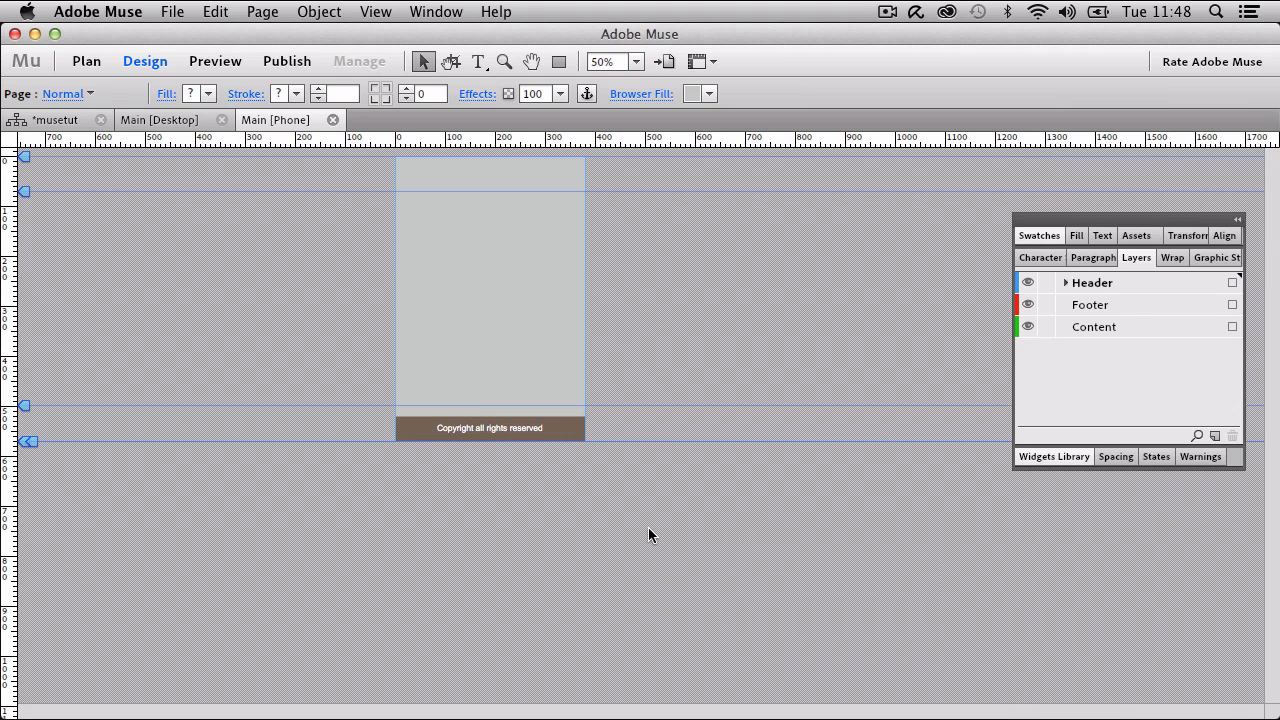
Lower the footer guide to the top edge of the brown footer rectangle.
key(super+1)
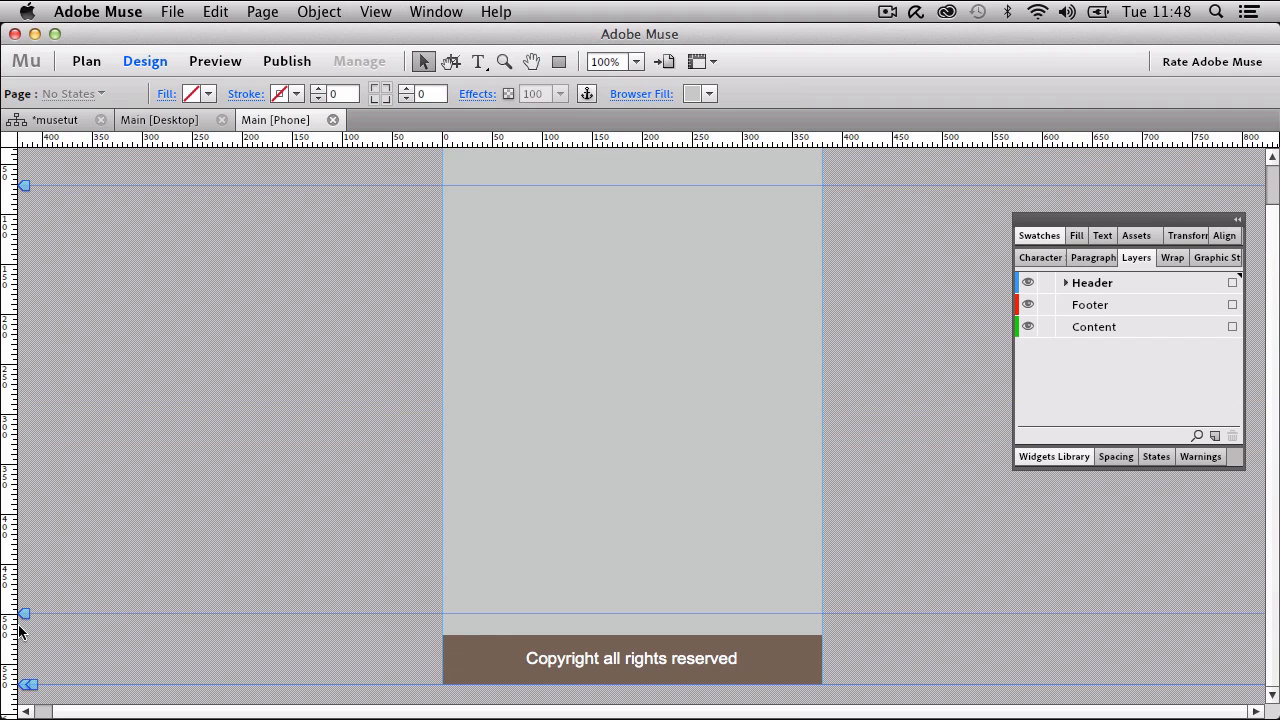
mouse_move(26, 613)
mouse_down()
mouse_move(28, 648)
mouse_move(27, 636)
mouse_up()
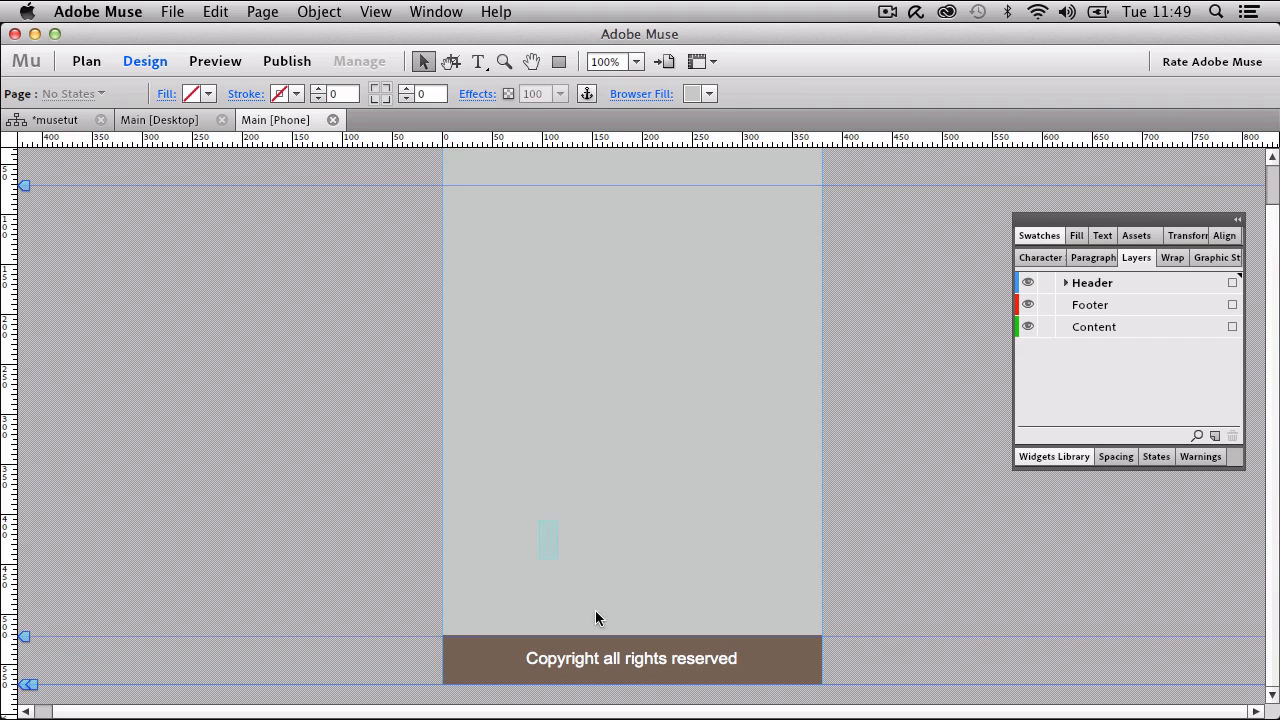
Transfer the footer rectangle and copyright text from the Header layer to the Footer layer and lock the Footer layer.
click(632, 668)
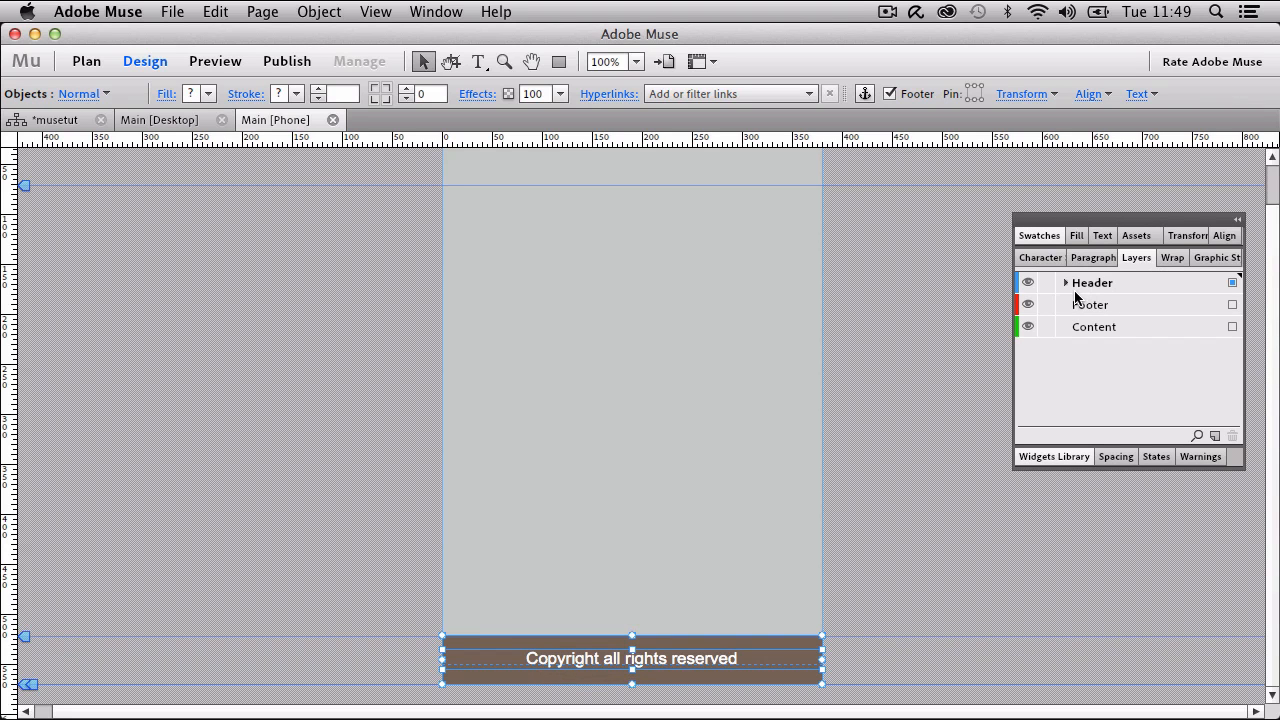
click(1065, 283)
drag(1080, 304, 1094, 363)
click(1046, 305)
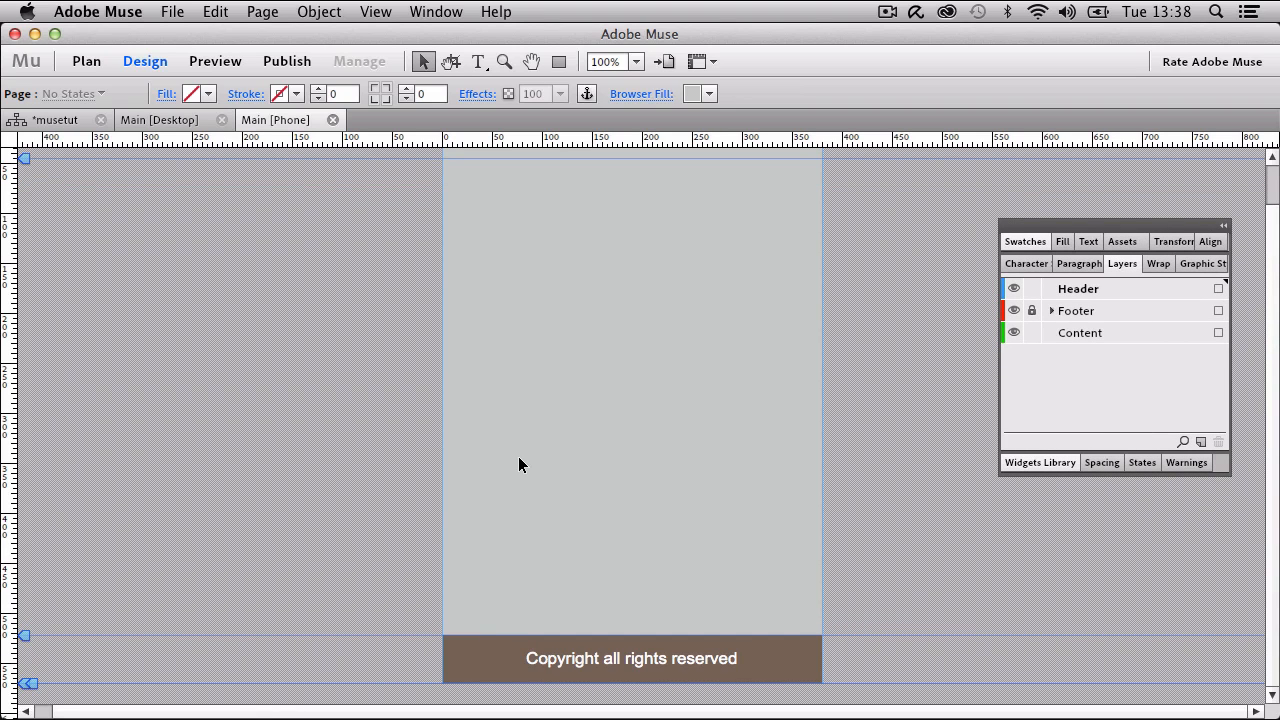
Place a Horizontal menu widget at the page's left edge and narrow it to 380 px wide.
scroll(518, 457, up, 2)
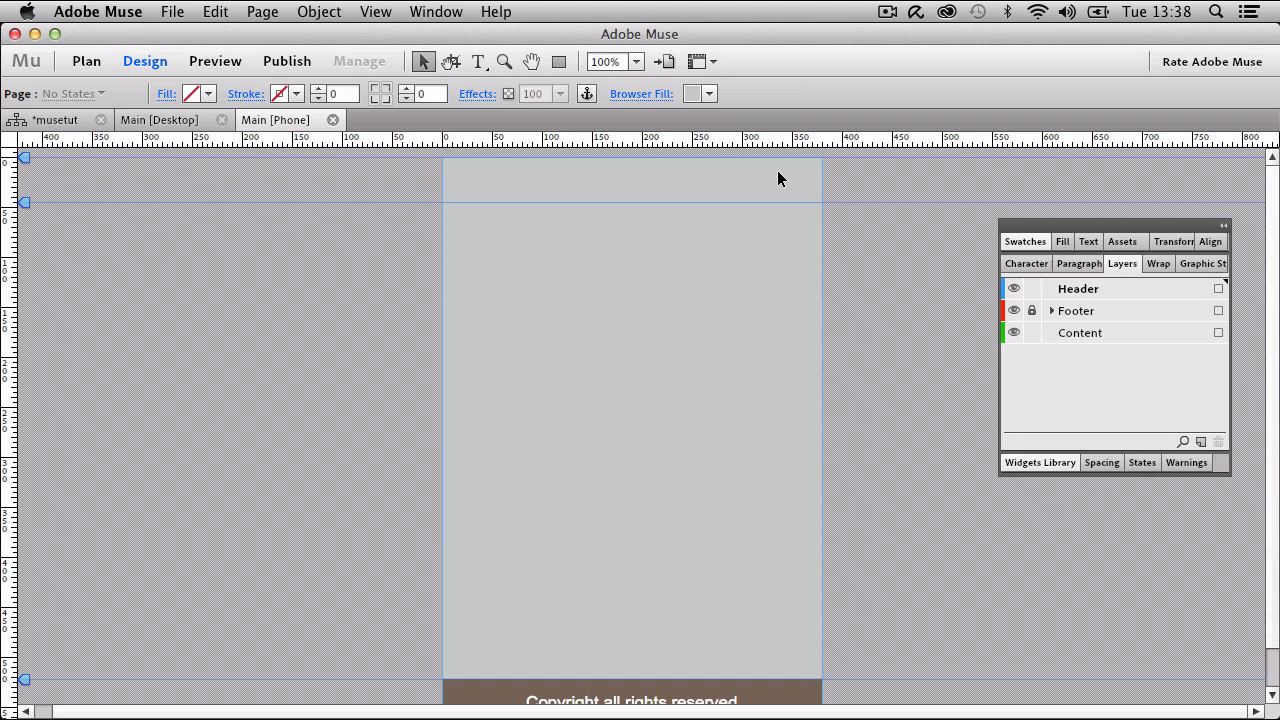
click(1034, 463)
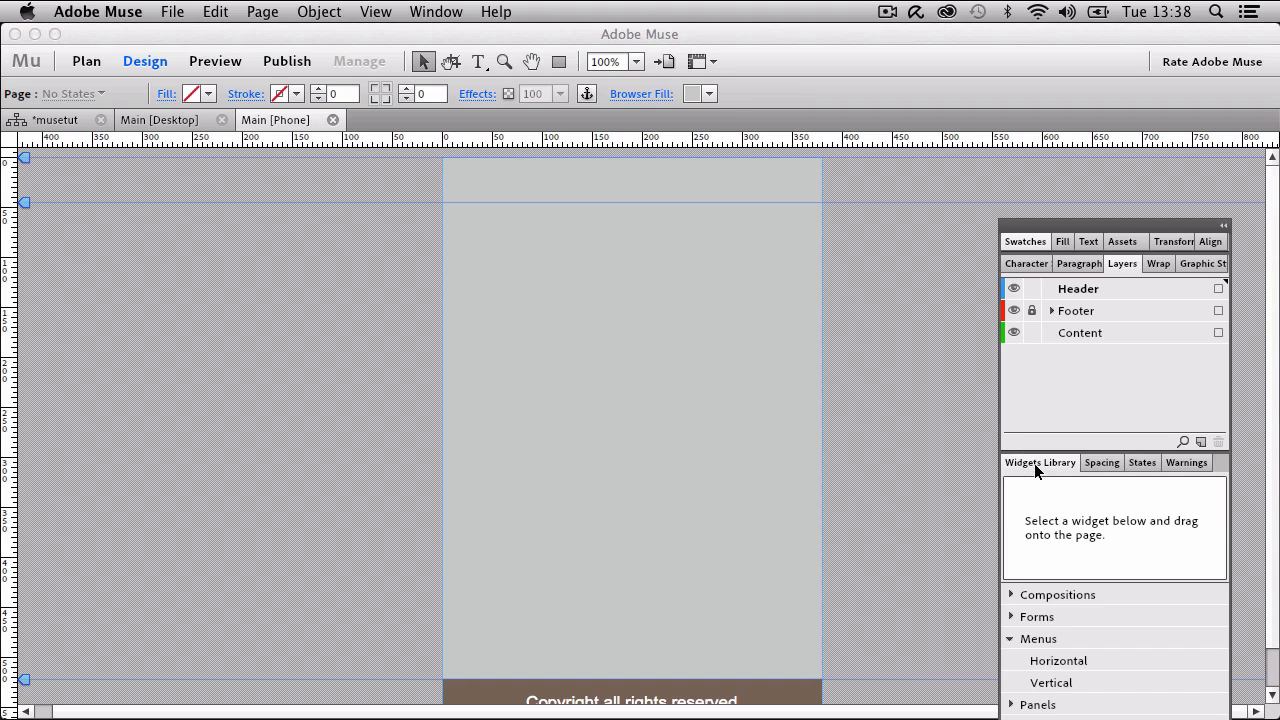
click(1052, 668)
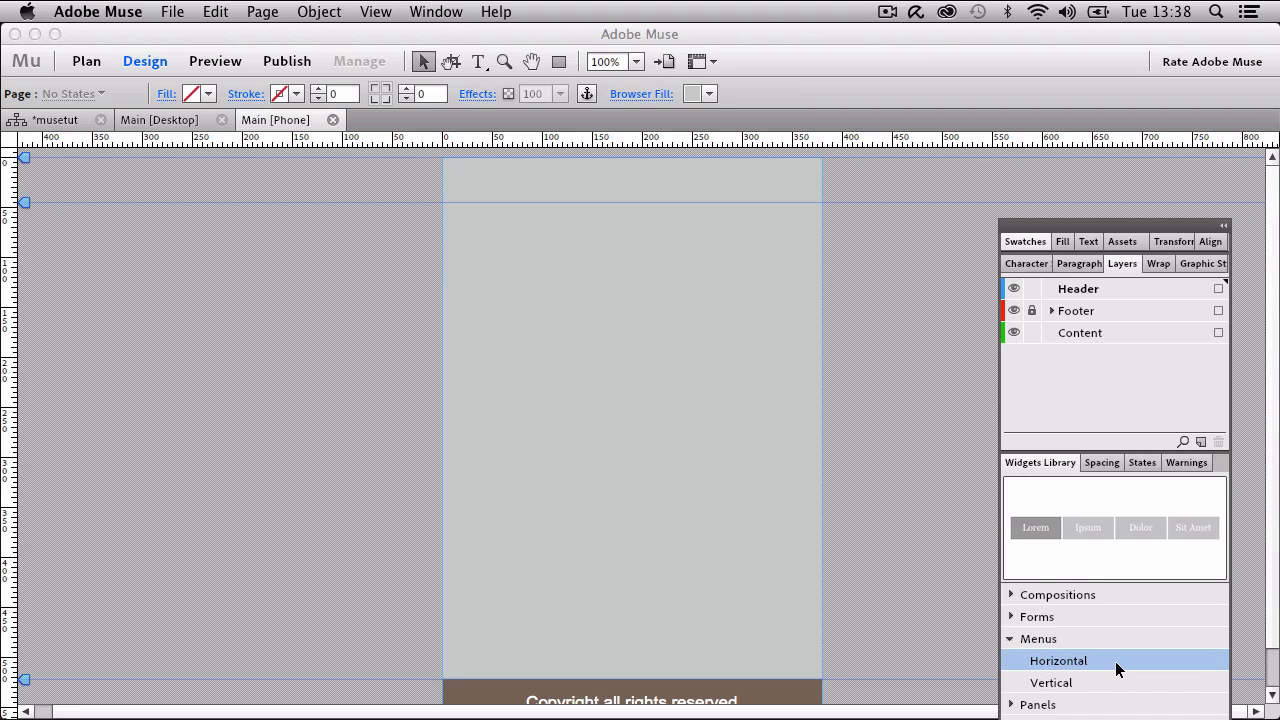
drag(1117, 669, 446, 385)
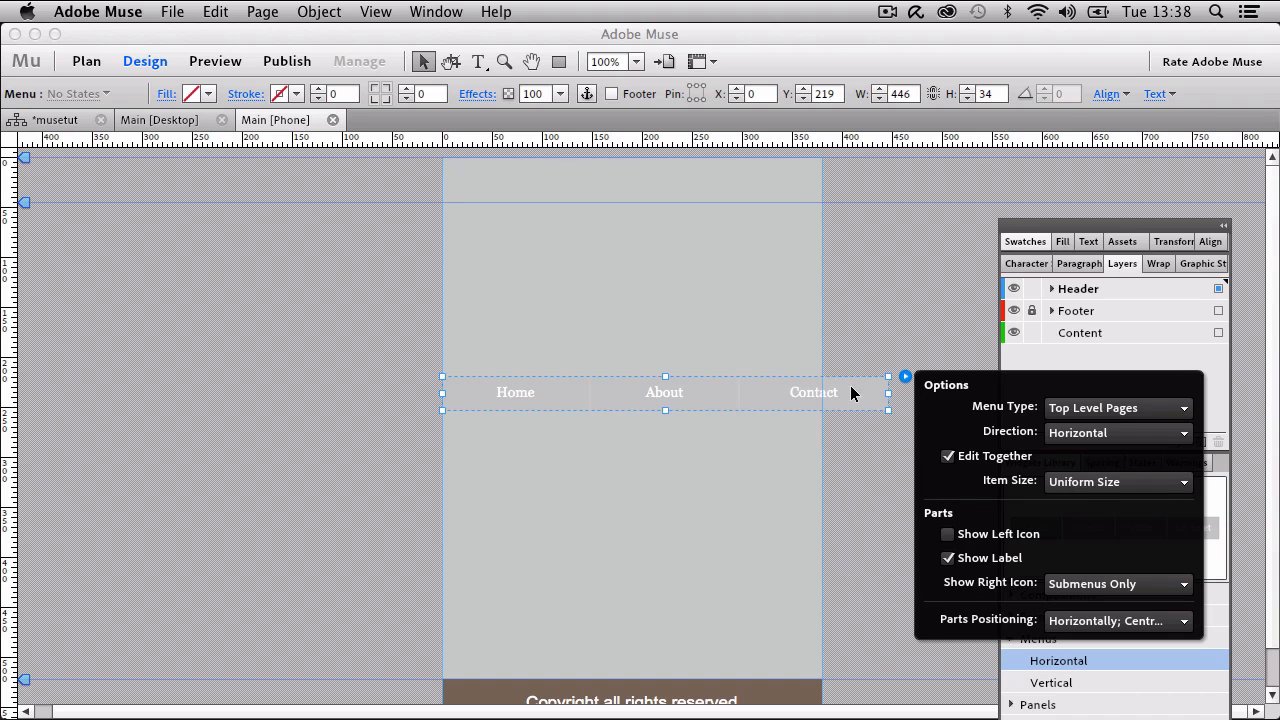
drag(884, 402, 822, 394)
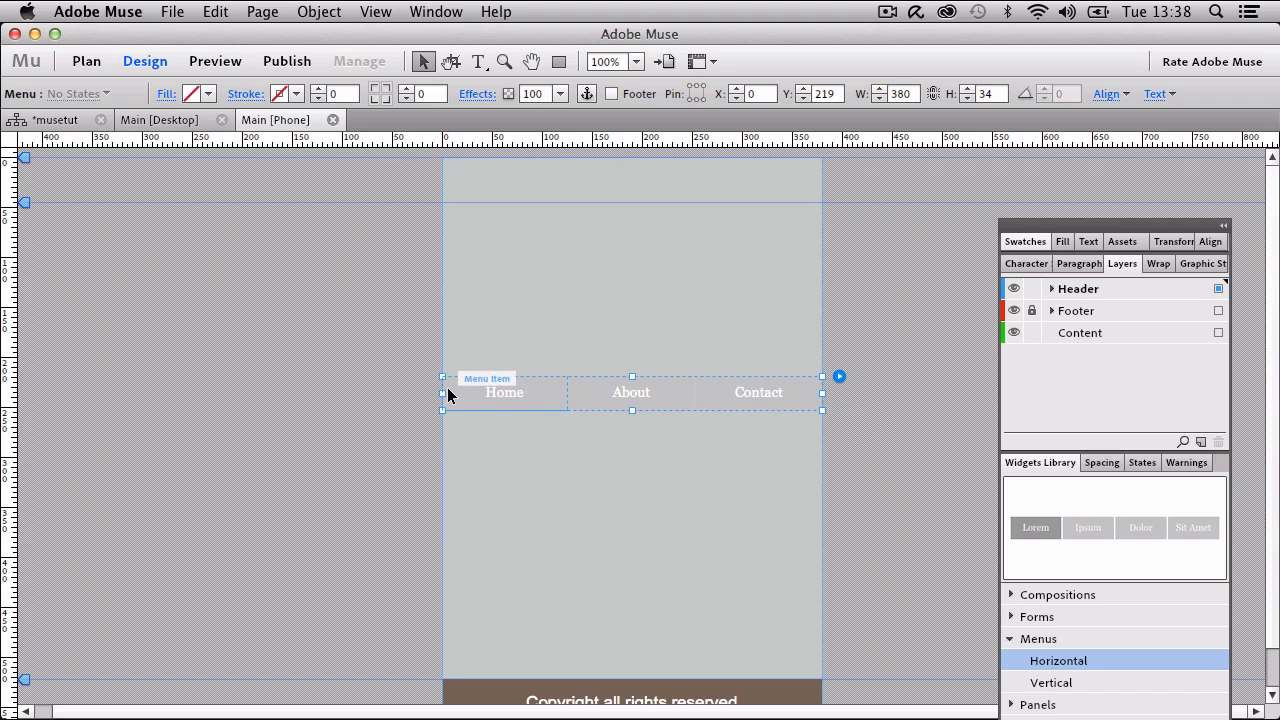
Try a light tan fill on the menu items and delete the horizontal menu.
key(Tab)
mouse_move(442, 393)
mouse_down()
mouse_move(454, 393)
mouse_move(442, 393)
mouse_up()
click(458, 388)
click(208, 93)
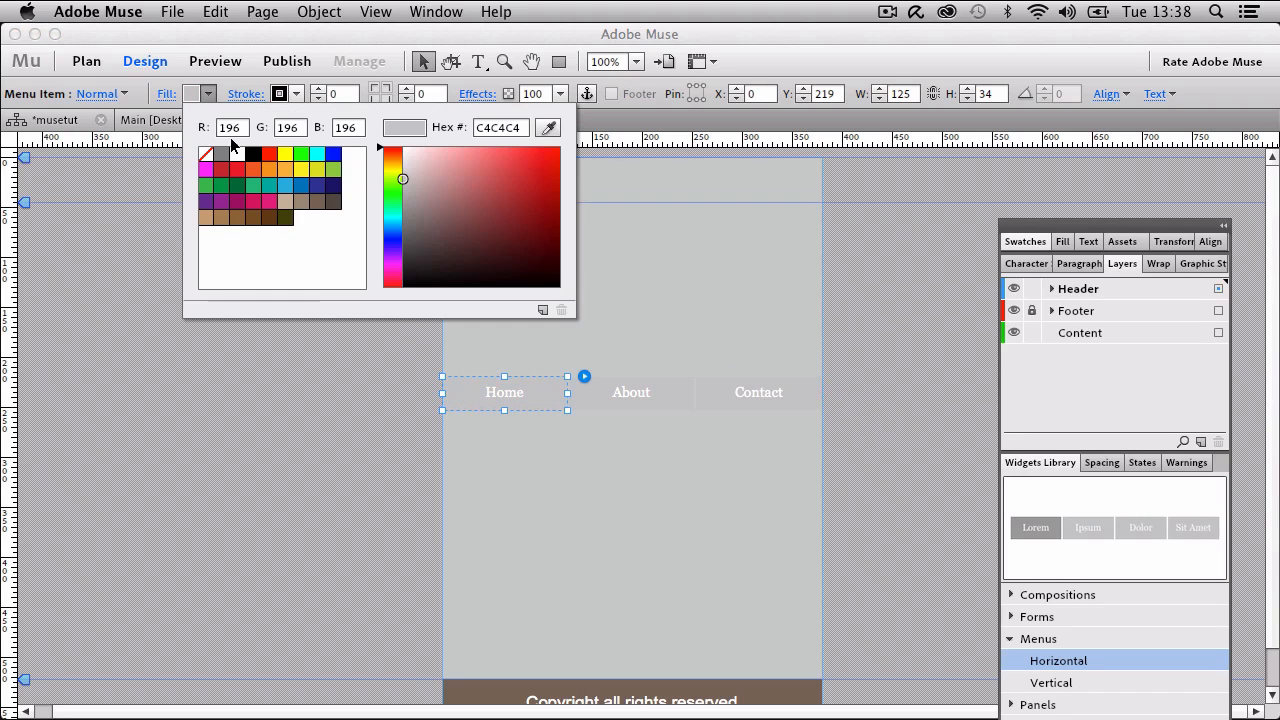
click(232, 219)
click(291, 451)
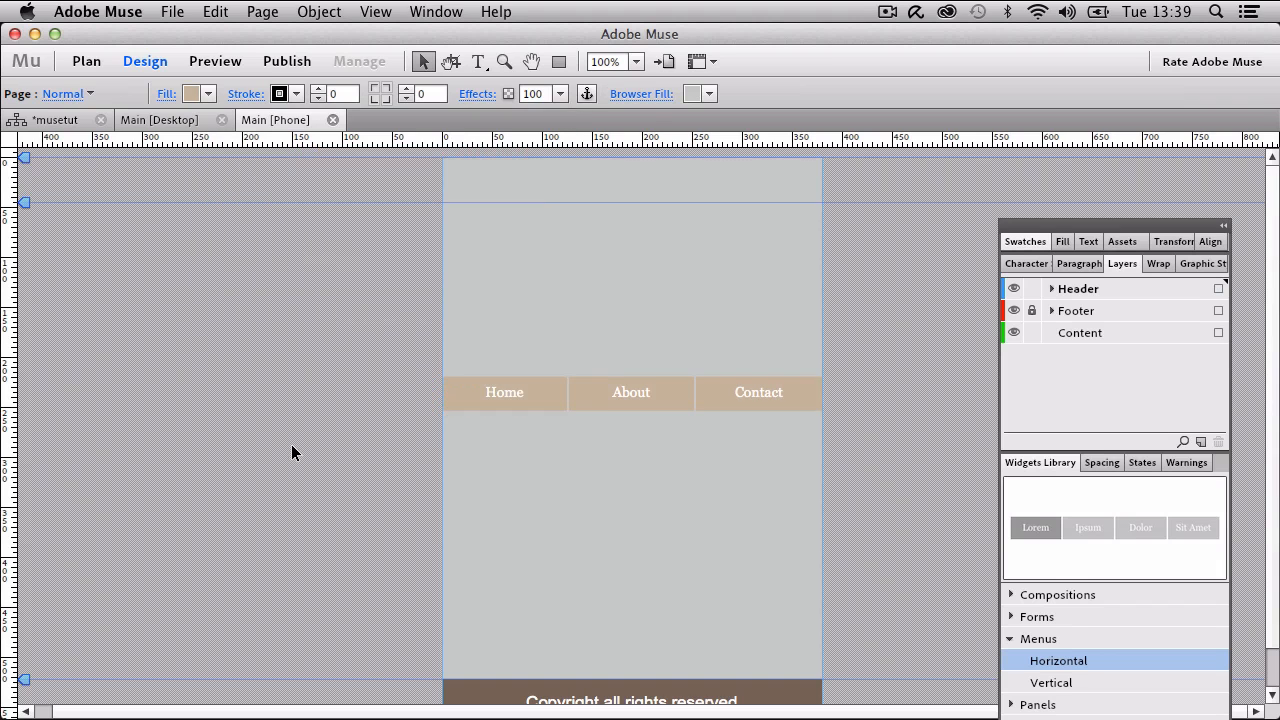
click(495, 392)
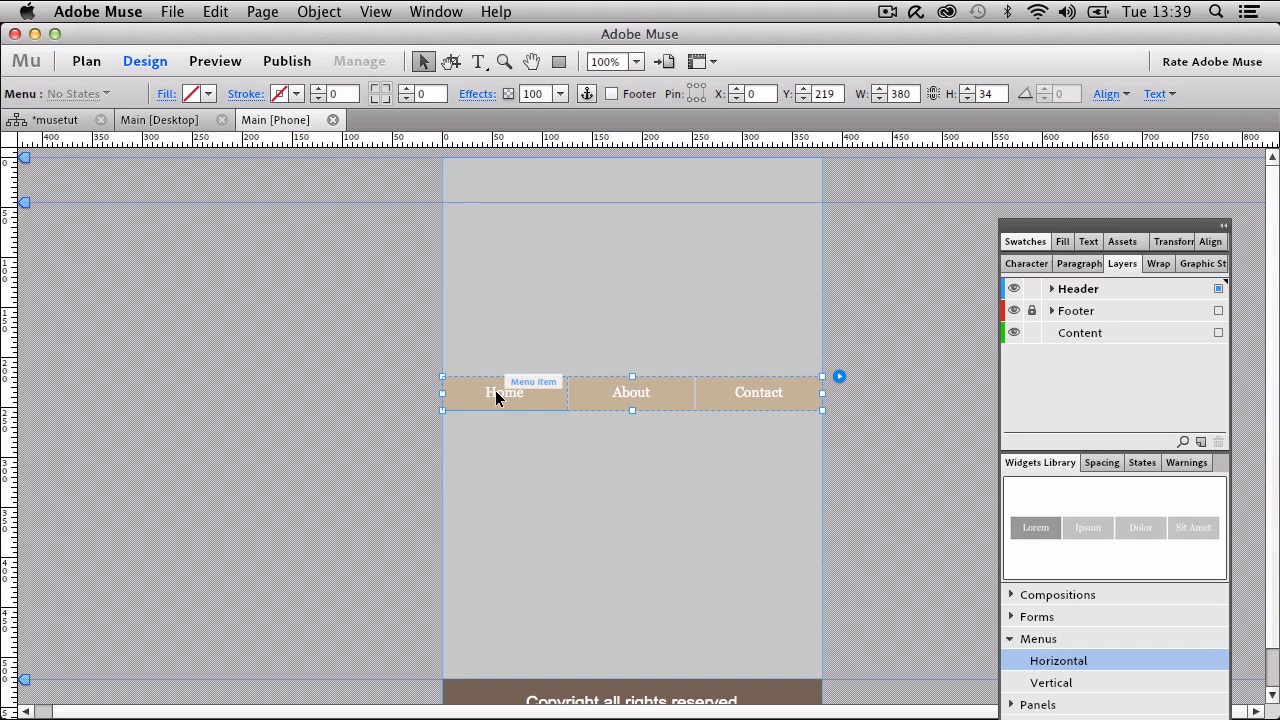
key(Delete)
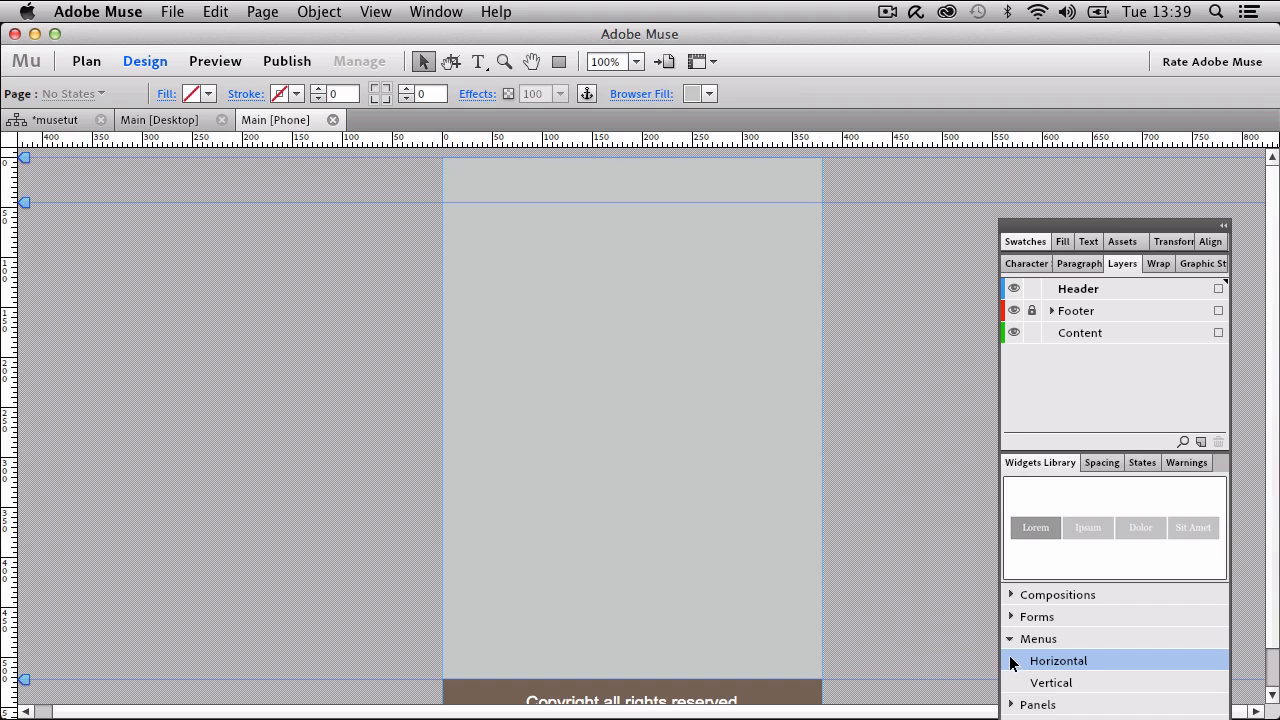
Place an Accordion panel widget on the phone master and position it at X 10, Y 136.
click(1010, 638)
click(1010, 661)
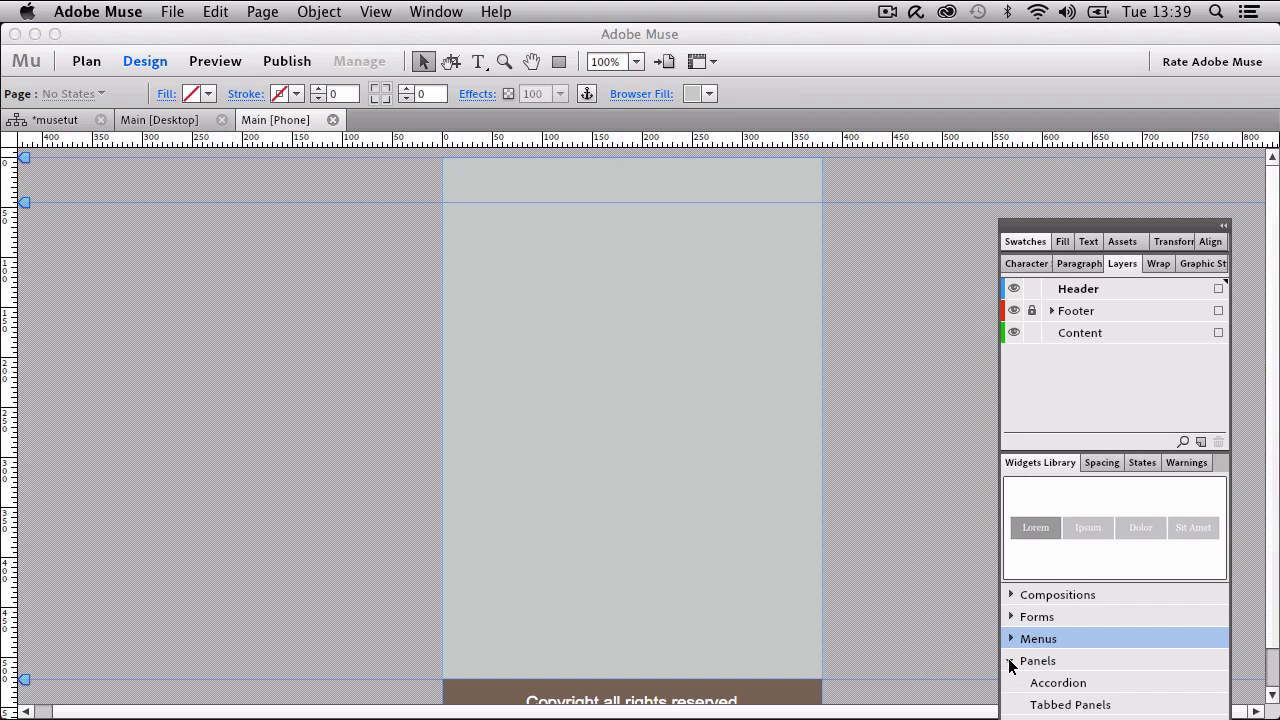
click(1040, 664)
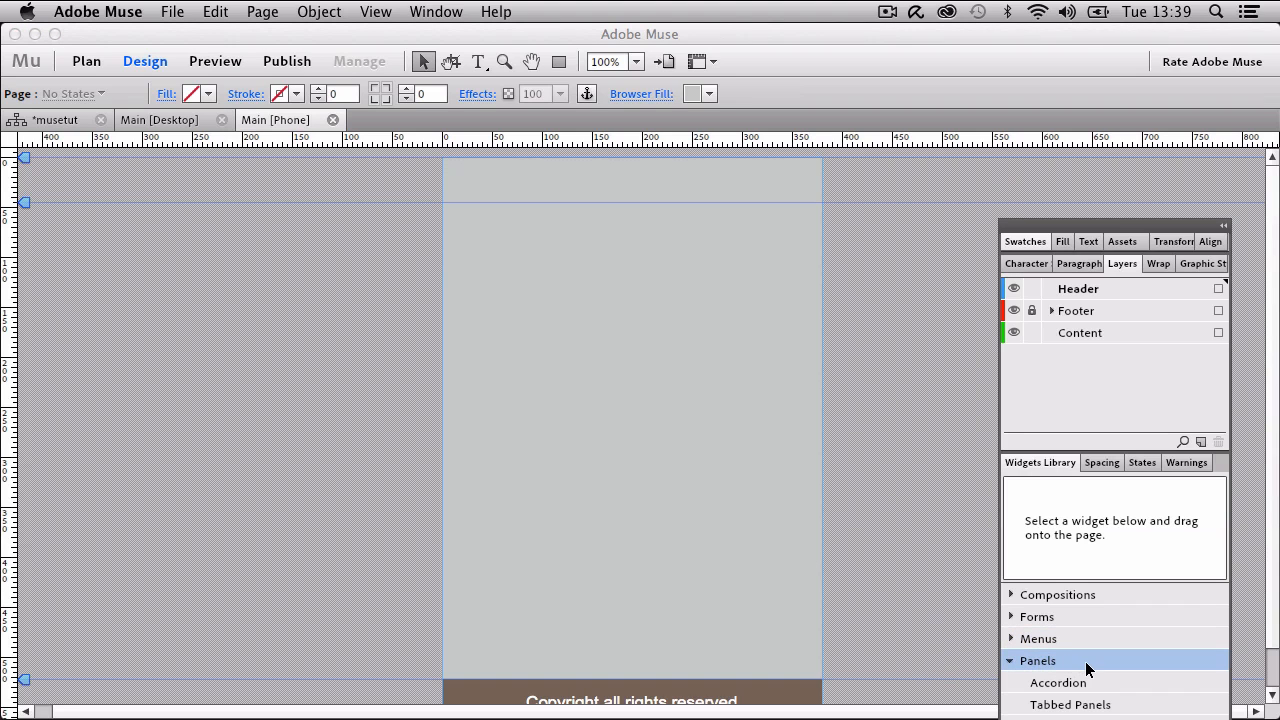
click(1088, 684)
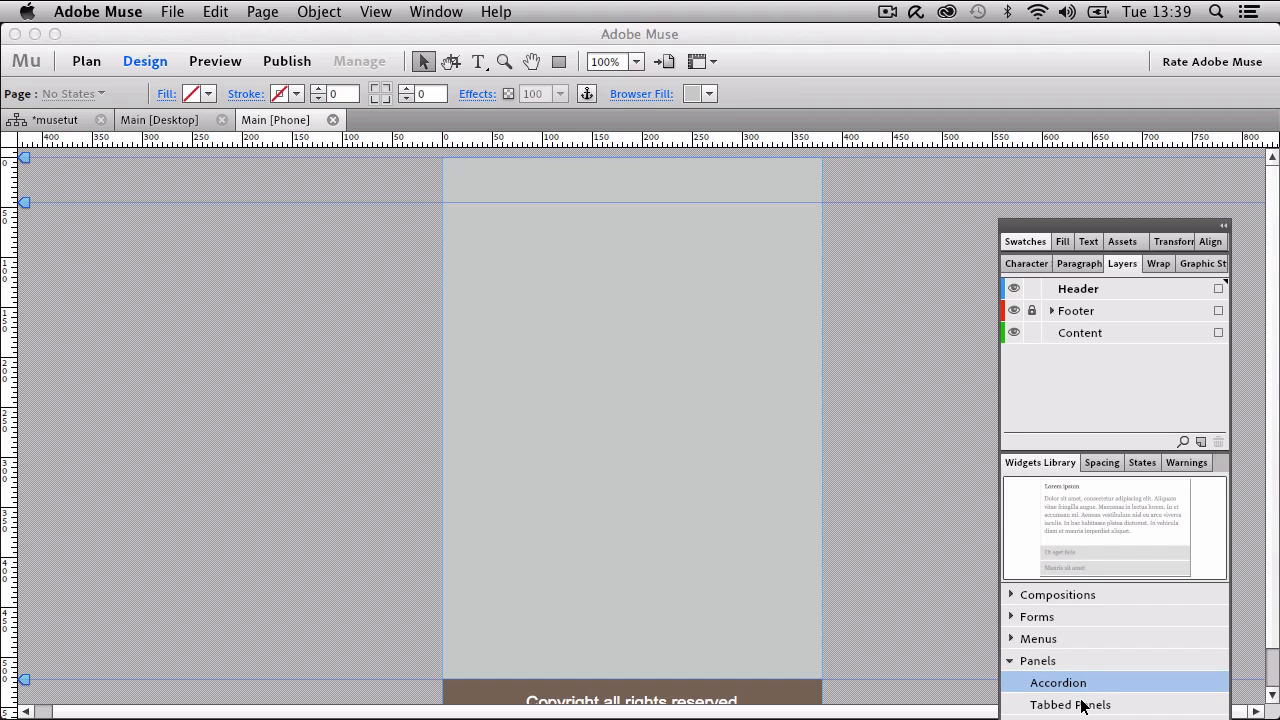
click(1085, 705)
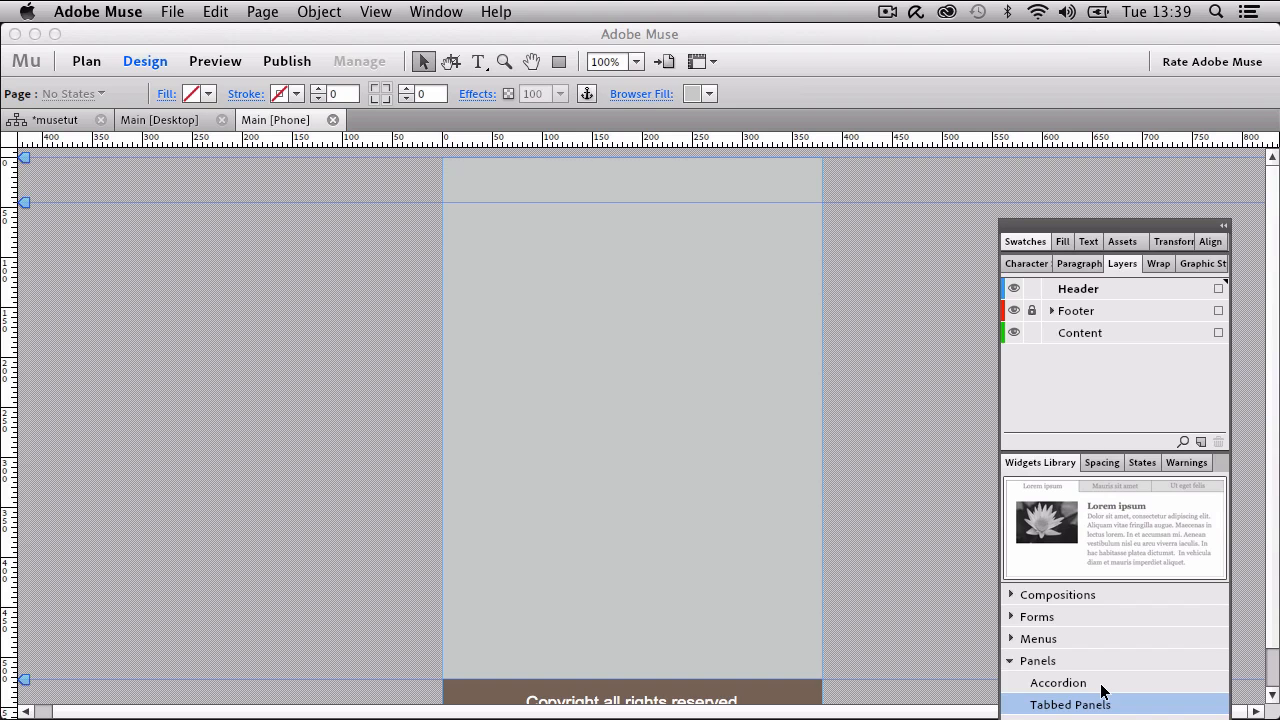
click(1104, 688)
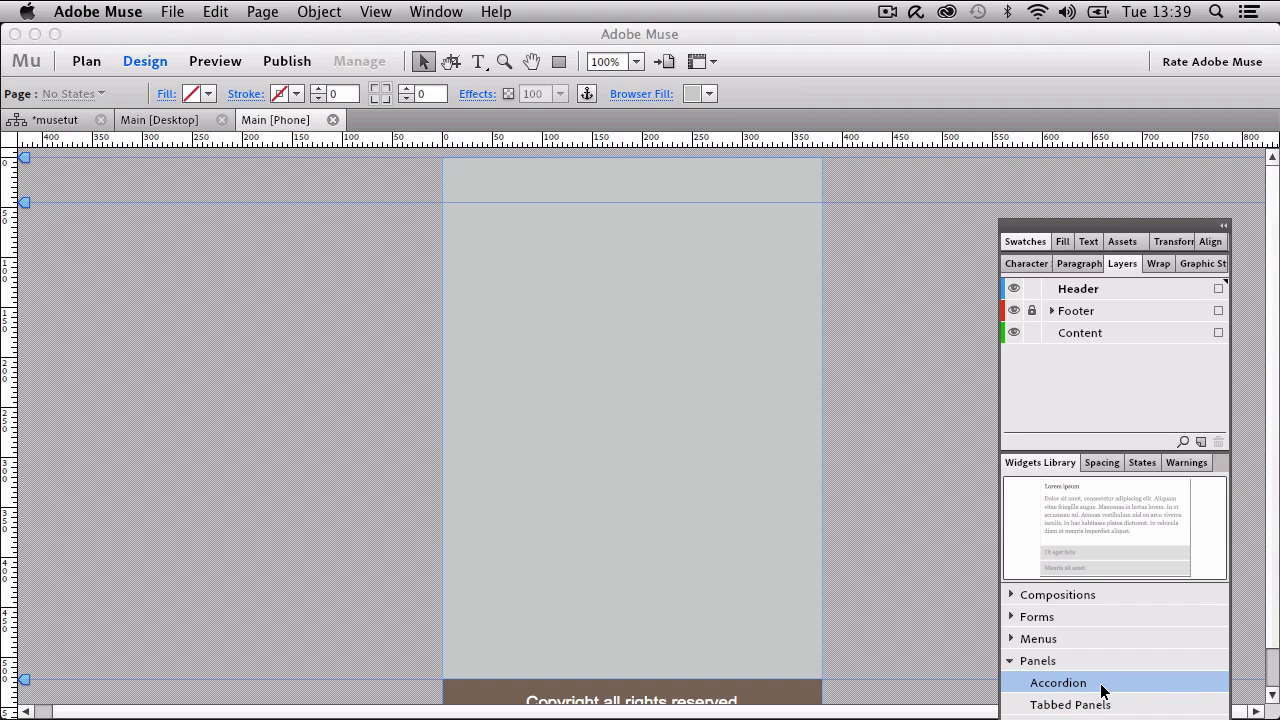
drag(1103, 690, 508, 375)
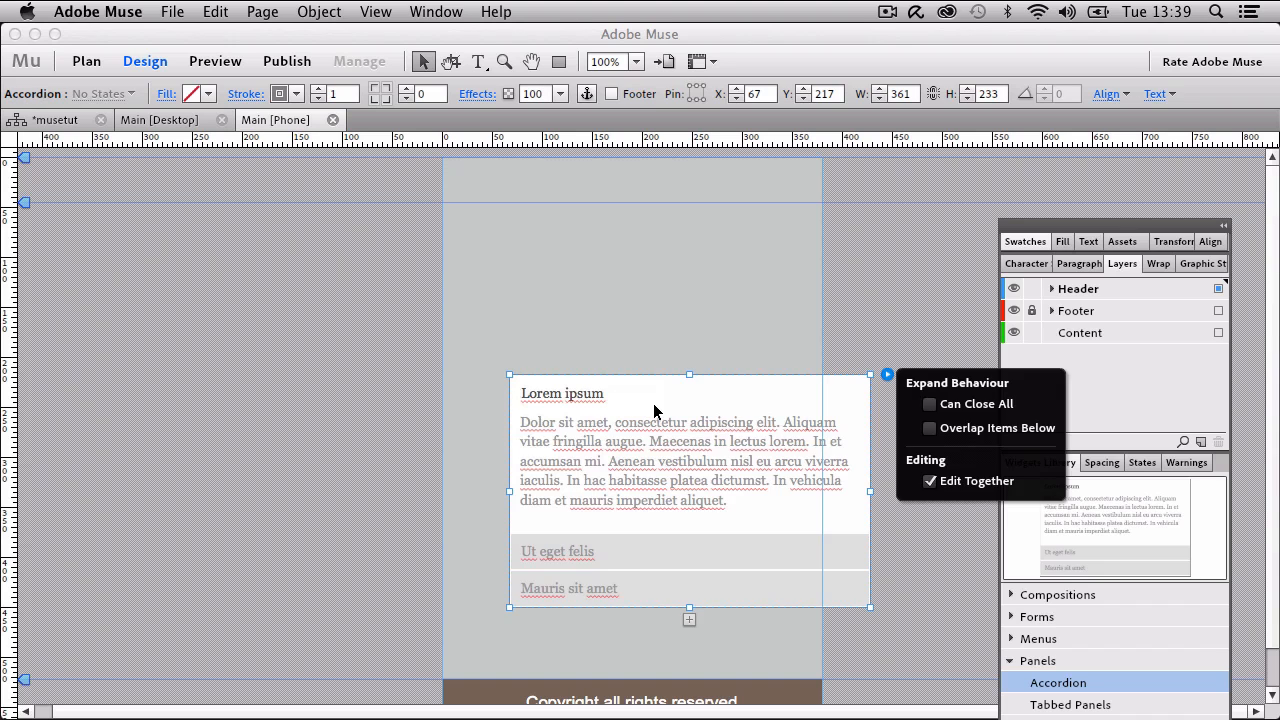
drag(655, 405, 599, 324)
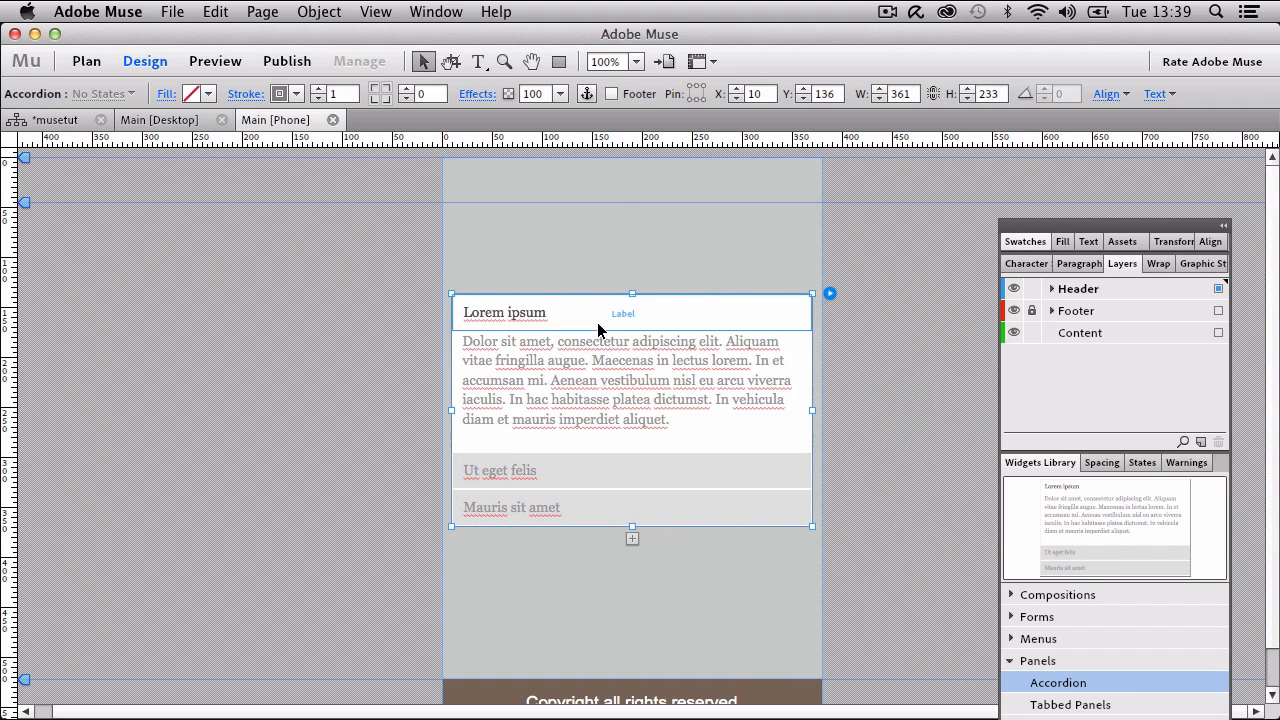
Delete the accordion's "Mauris sit amet" and "Ut eget felis" sections, keeping only "Lorem ipsum".
click(604, 495)
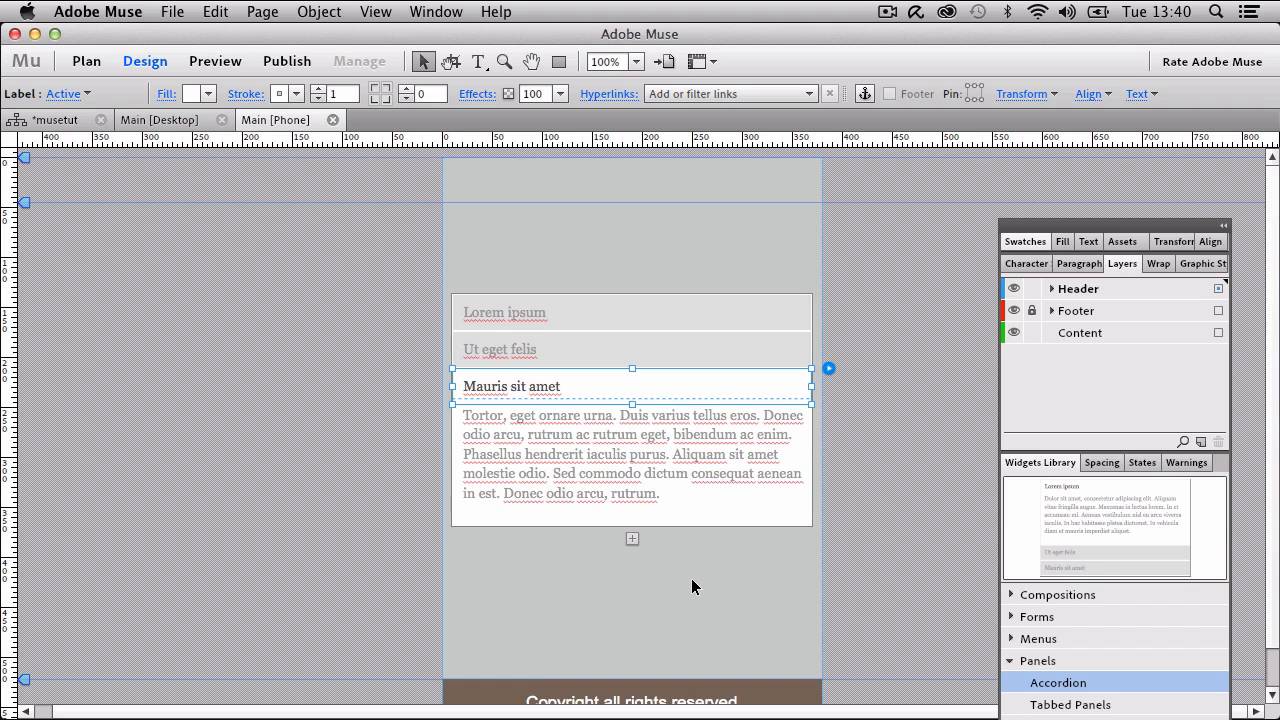
key(Delete)
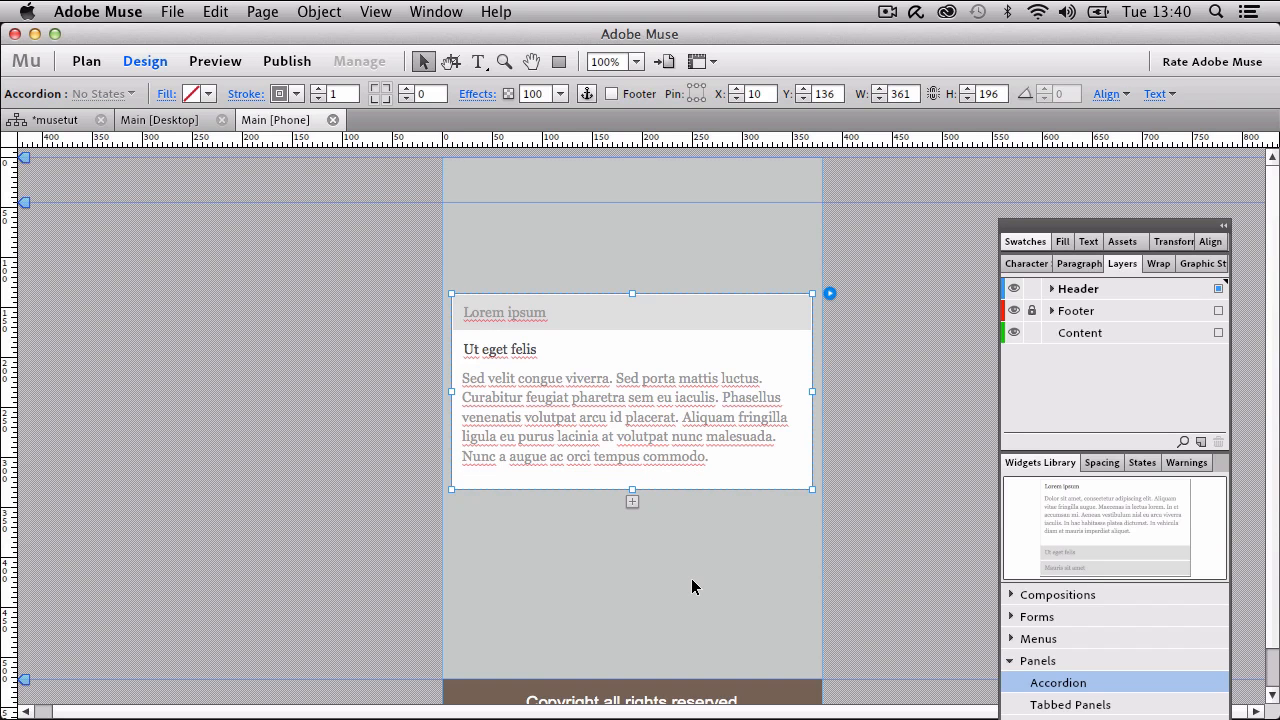
click(647, 358)
key(Delete)
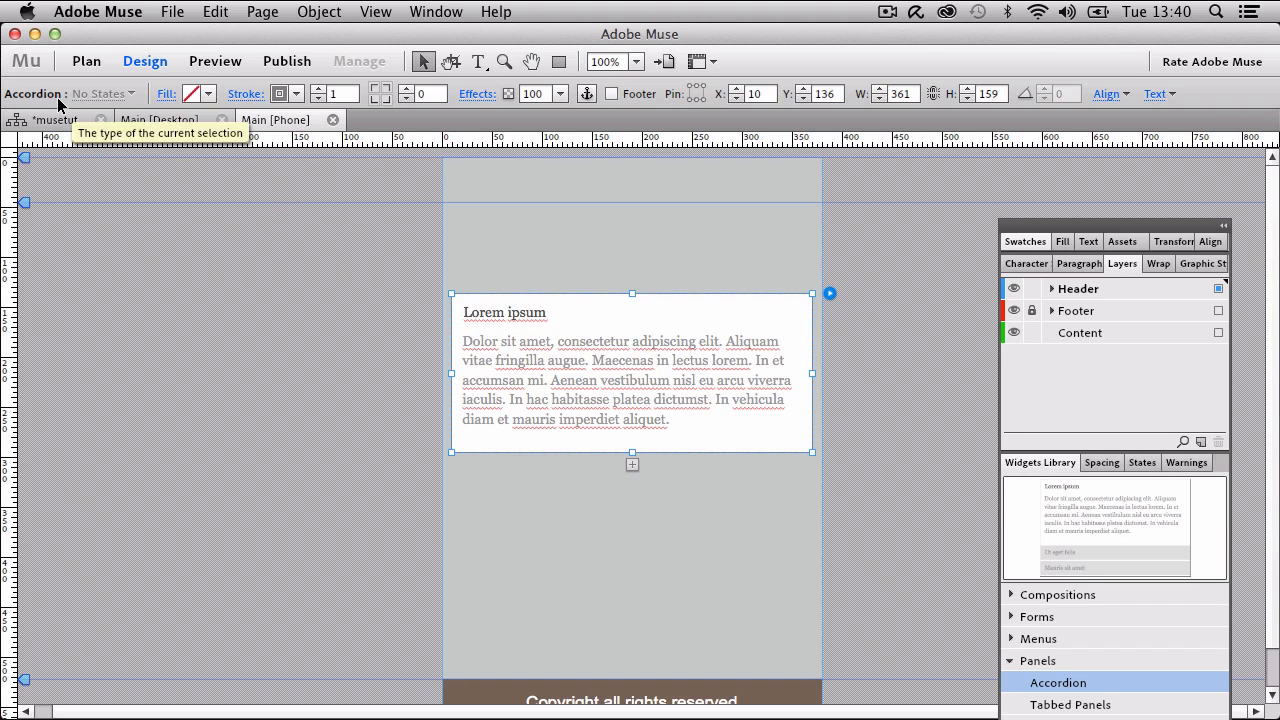
Remove the accordion's stroke colour and widen it on both sides to 380 px, starting at X 1.
click(292, 98)
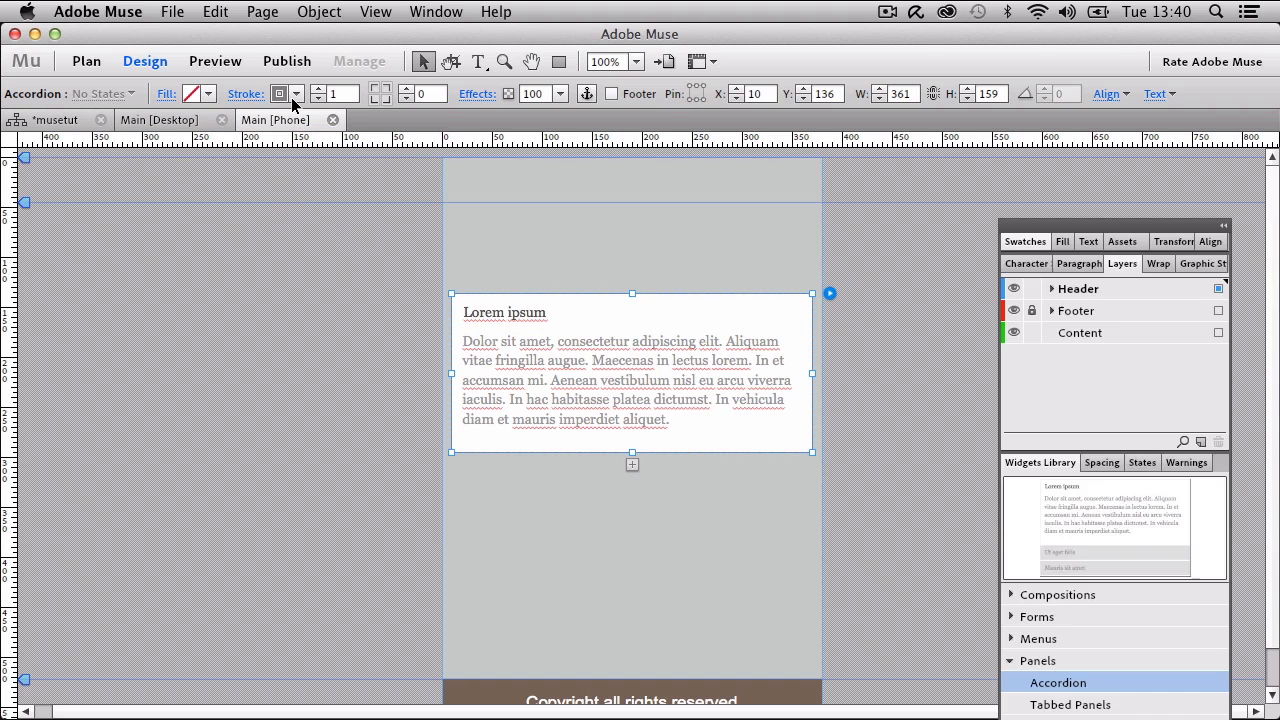
click(294, 155)
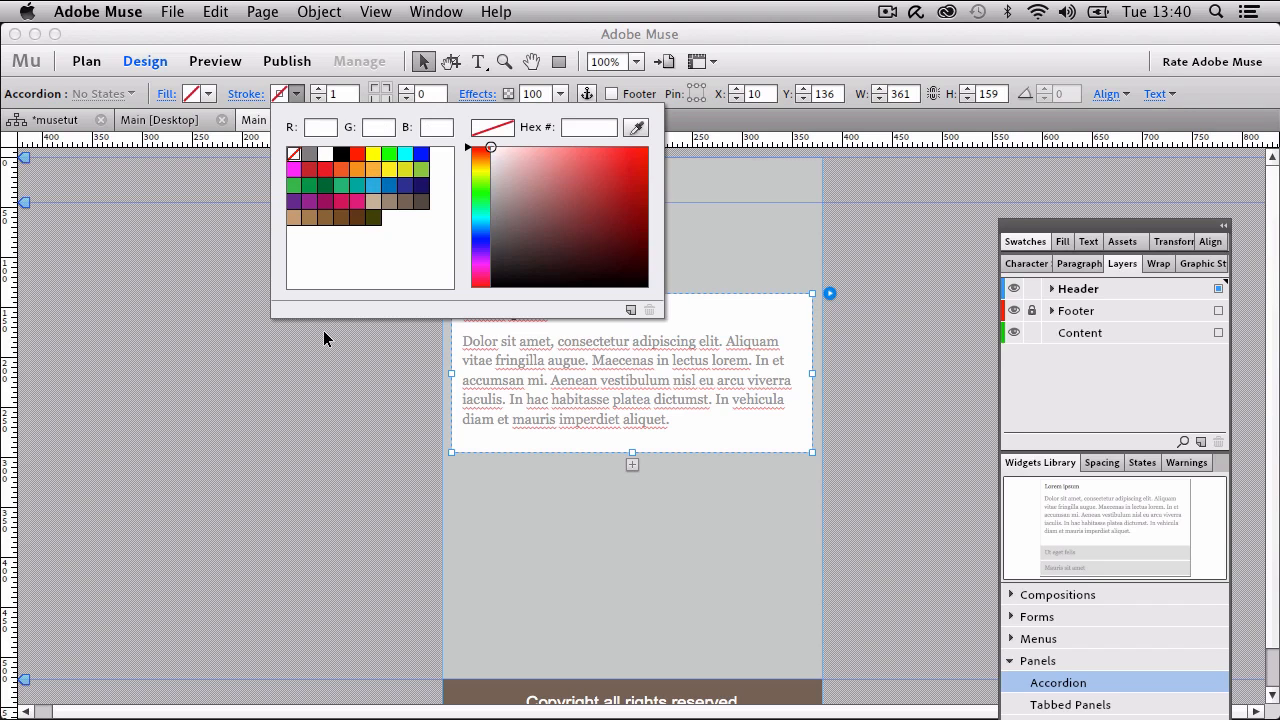
click(339, 401)
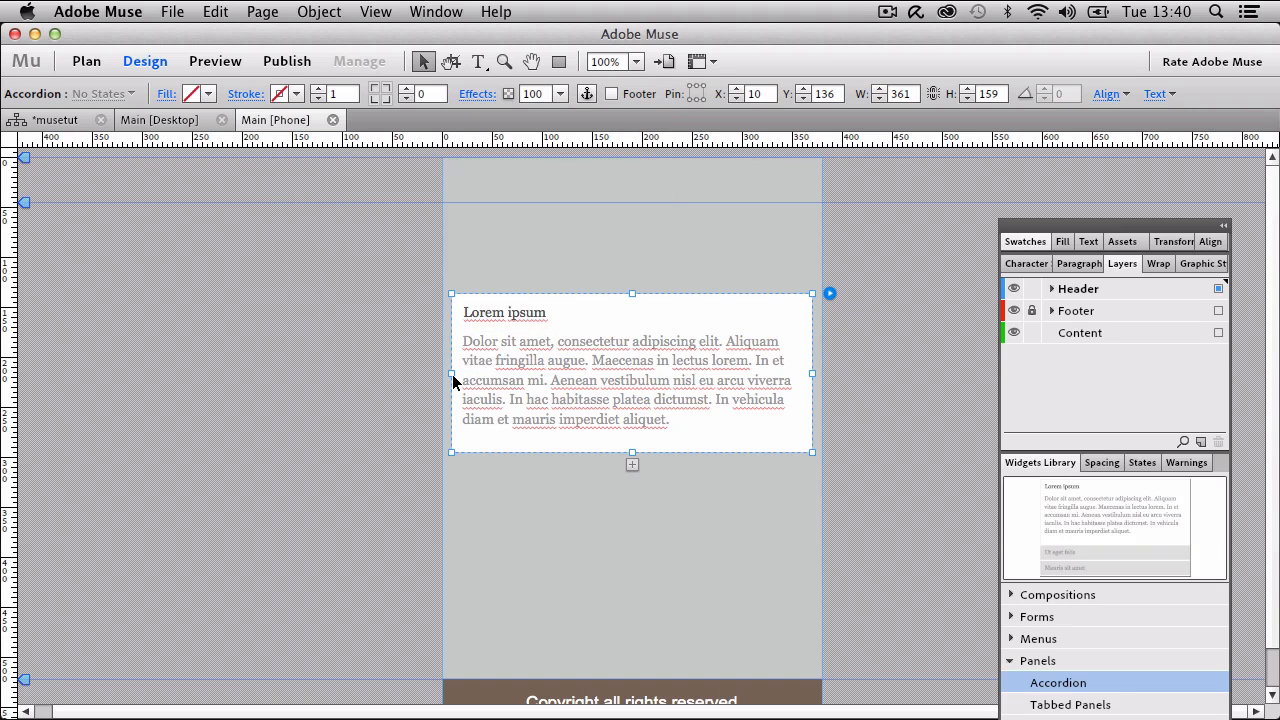
drag(456, 380, 444, 382)
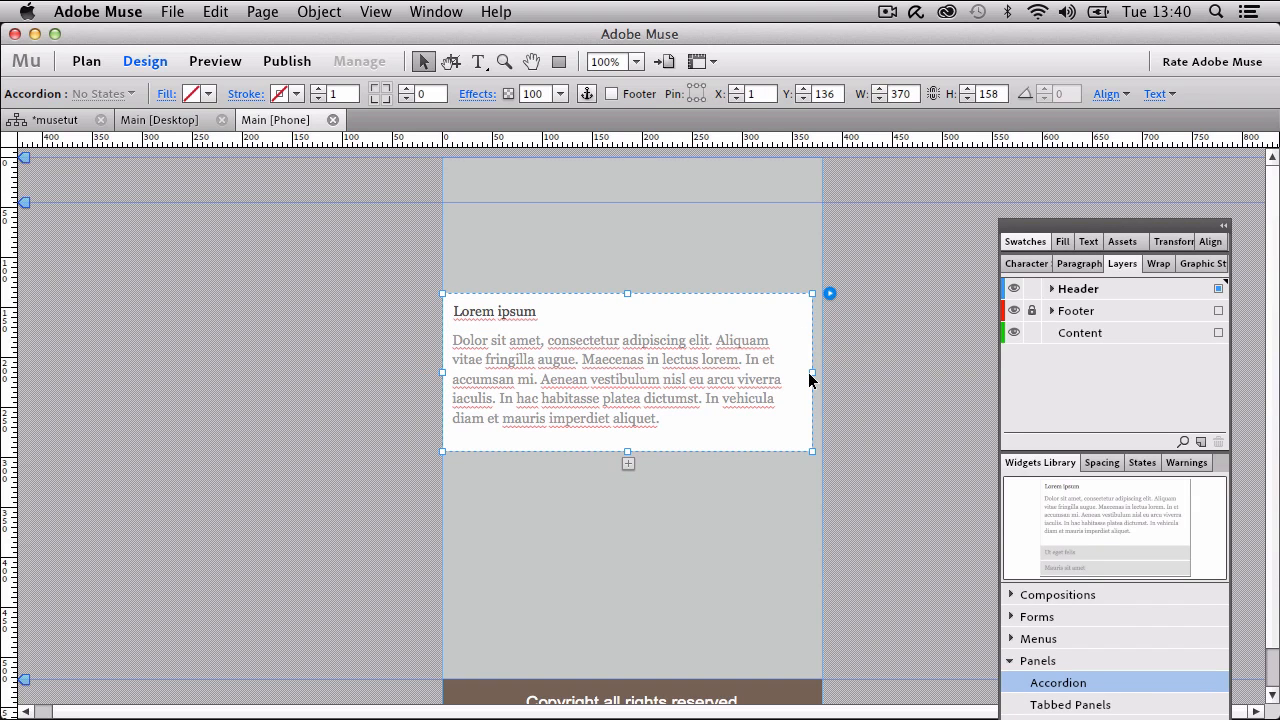
drag(811, 375, 822, 378)
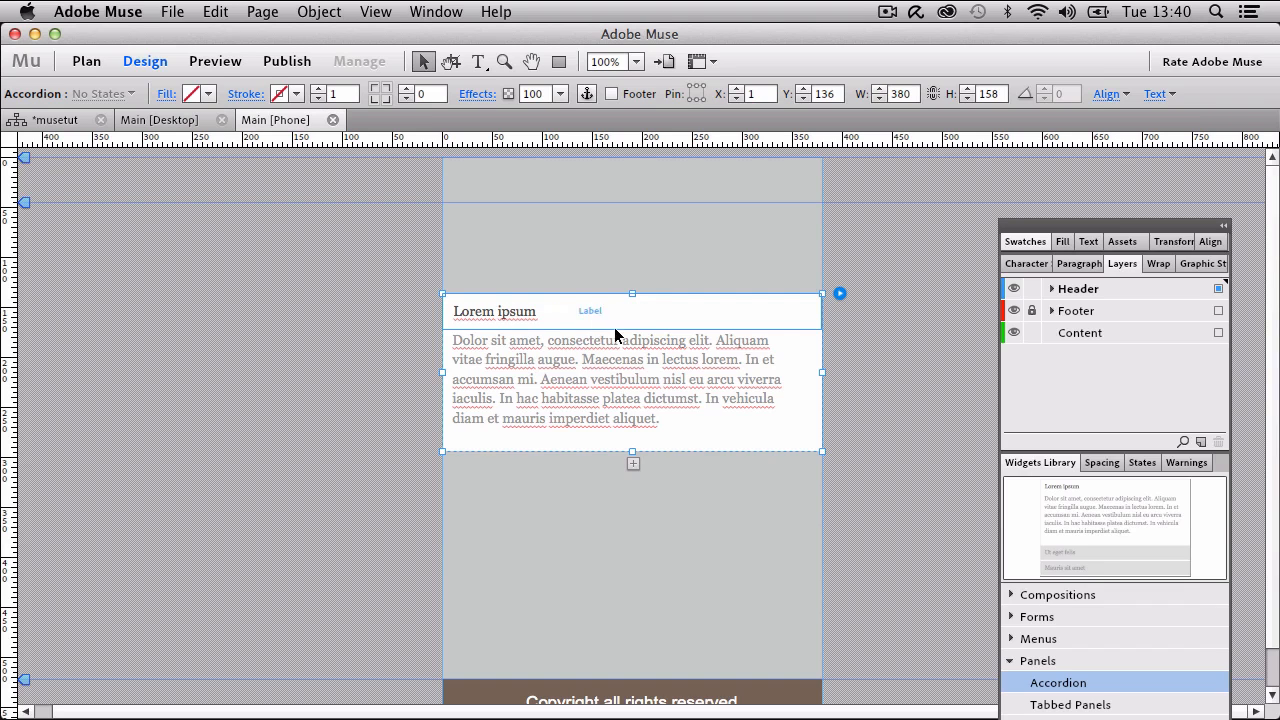
Remove the stroke from the "Lorem ipsum" accordion label and fill its Active state with tan C7B299.
click(743, 318)
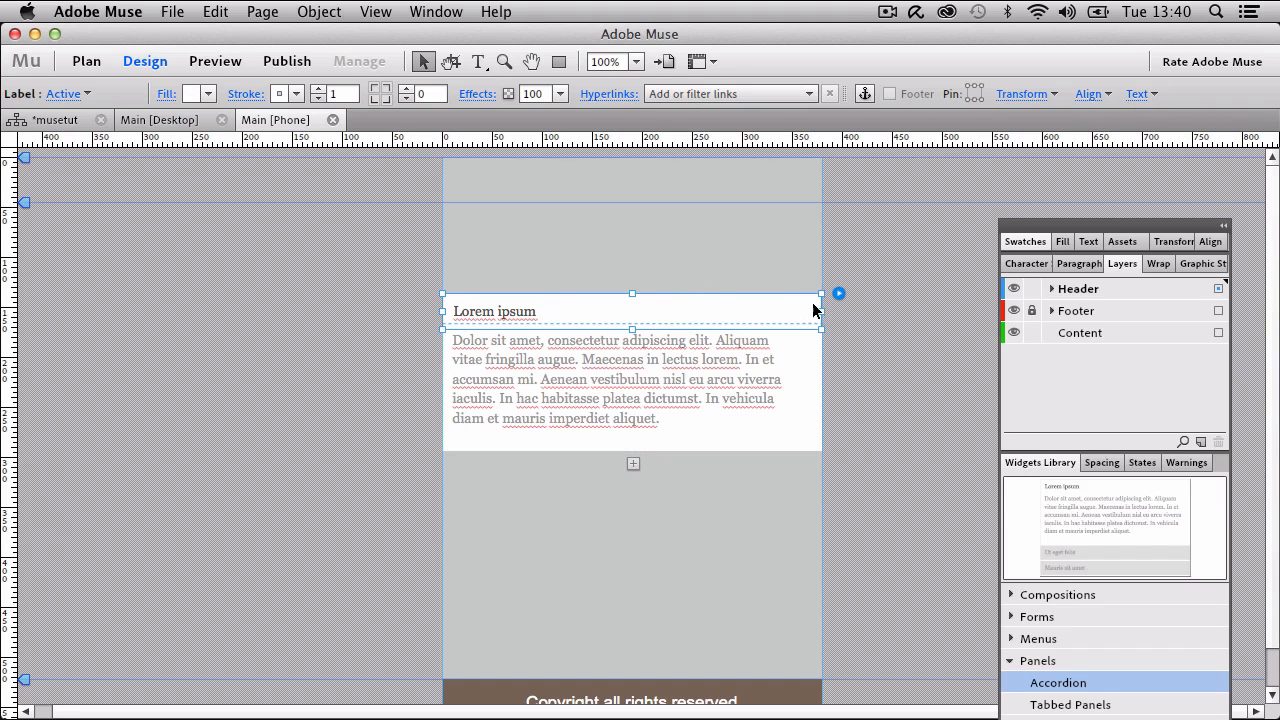
click(296, 95)
click(294, 155)
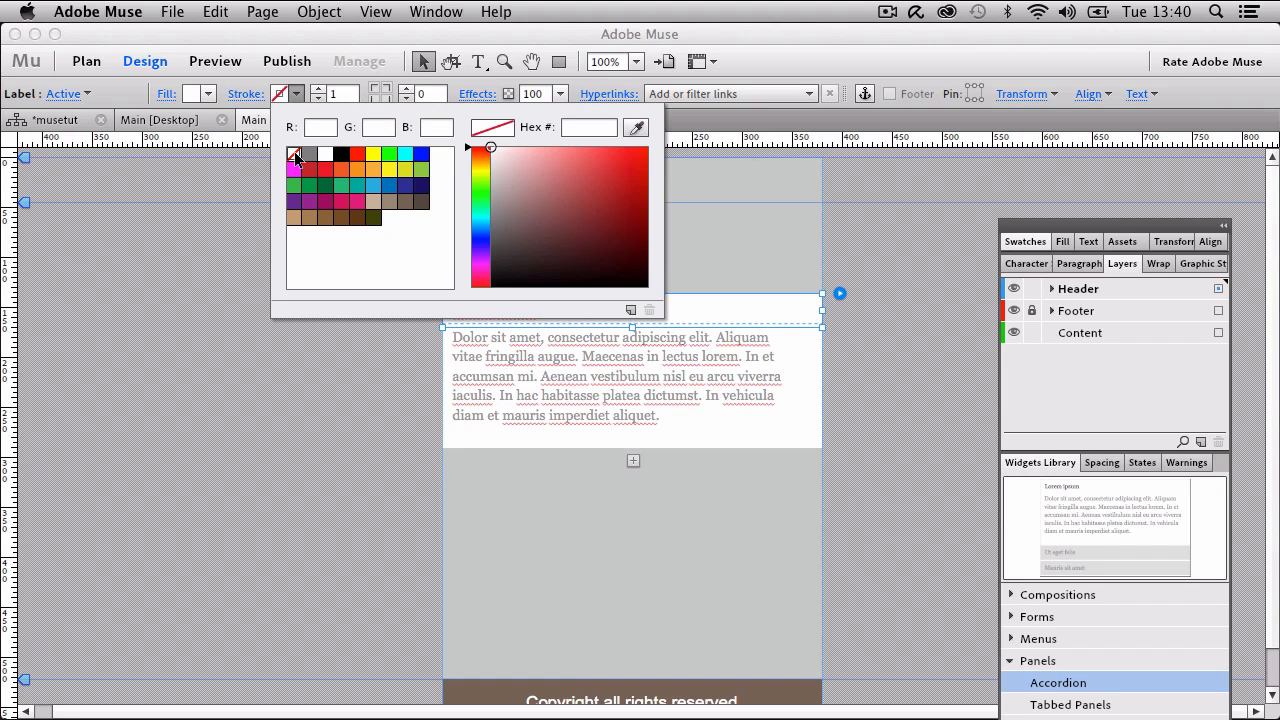
click(207, 89)
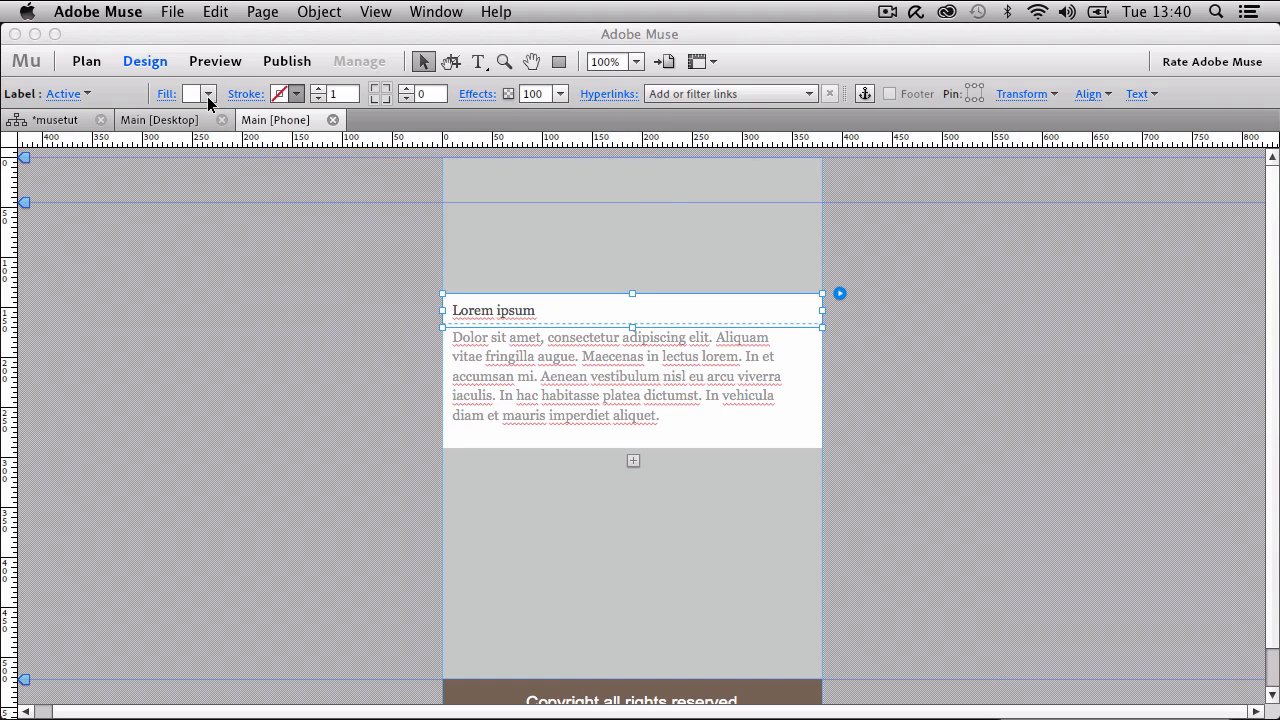
click(207, 96)
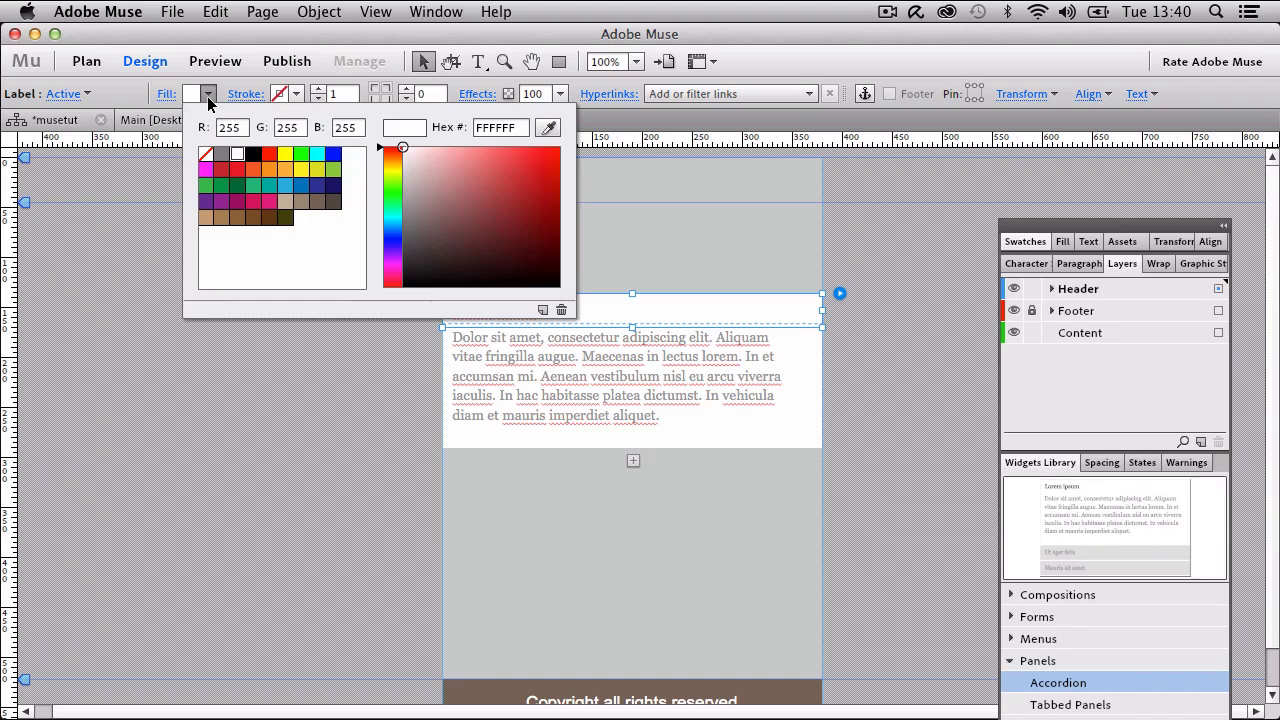
click(287, 202)
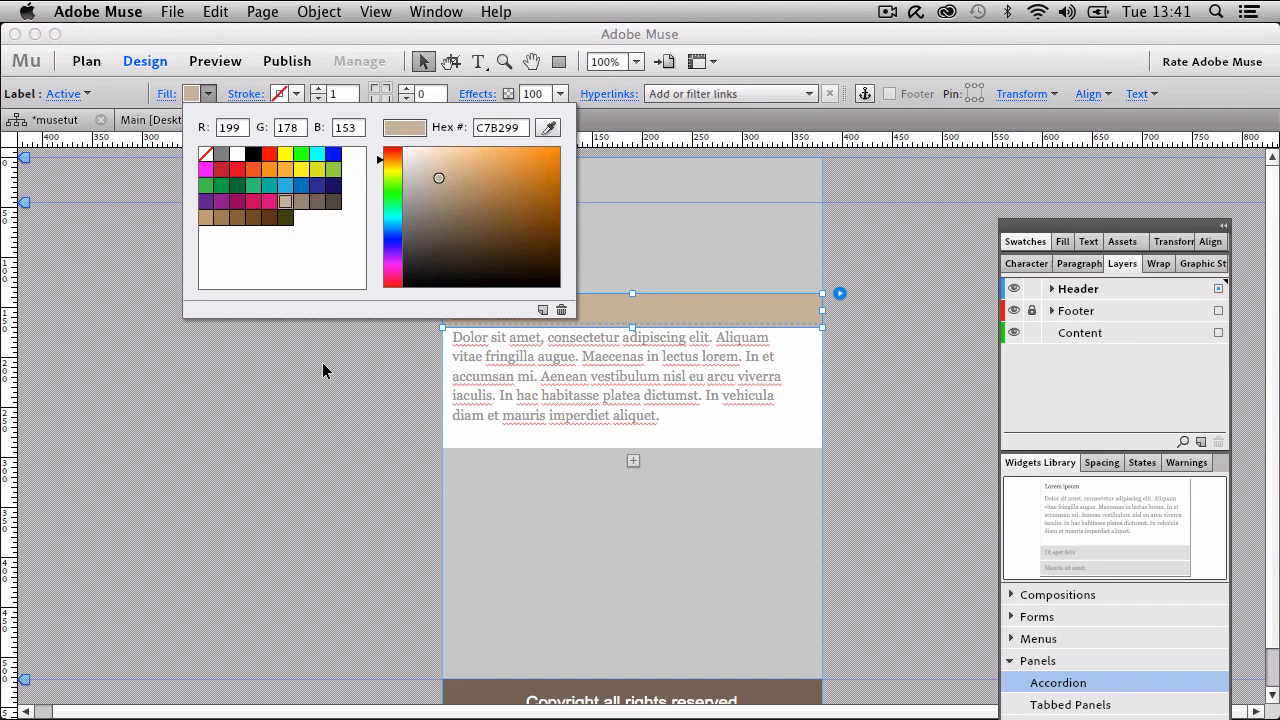
click(342, 453)
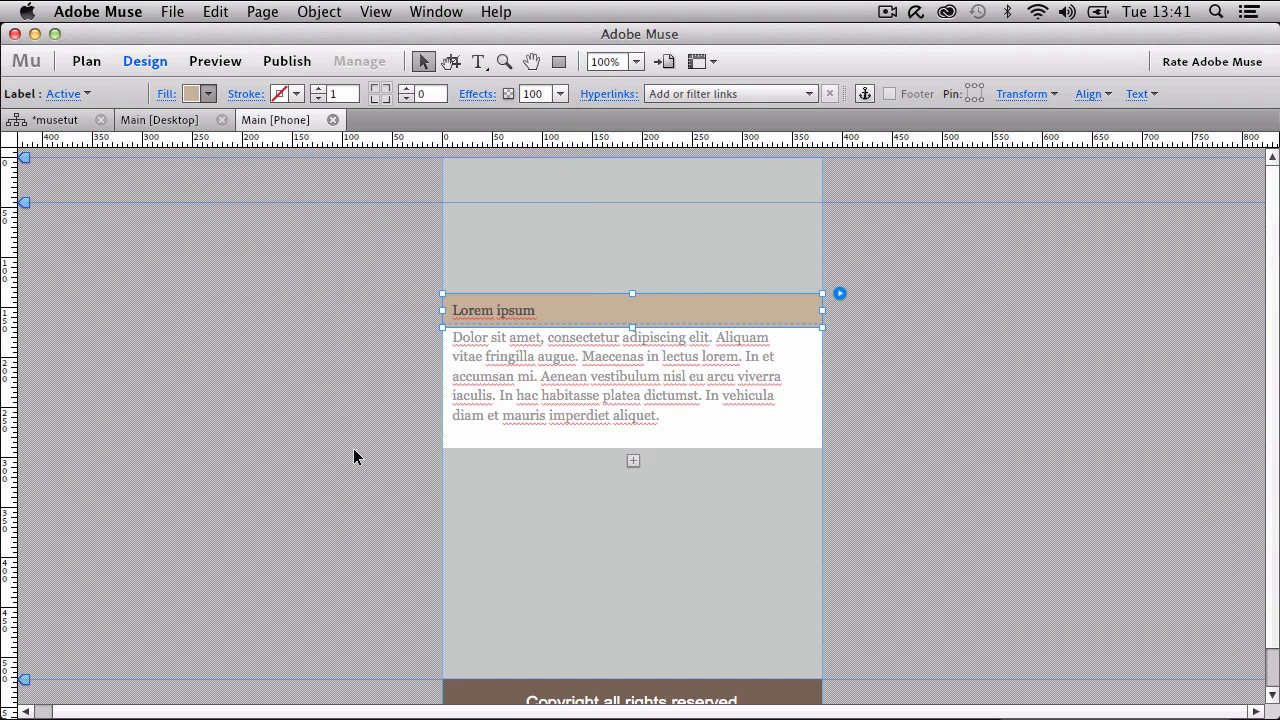
Format the "Lorem ipsum" label text as centred, bold, italic Handlee at size 24.
double_click(504, 318)
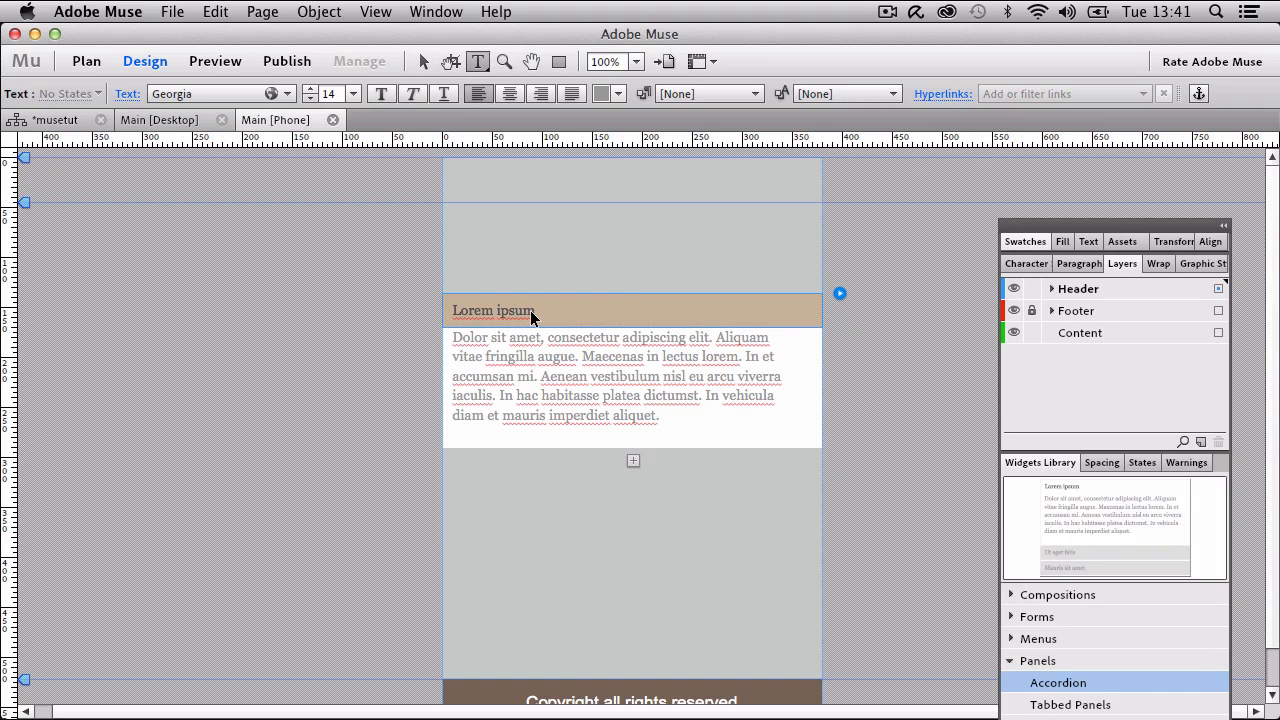
drag(541, 313, 410, 315)
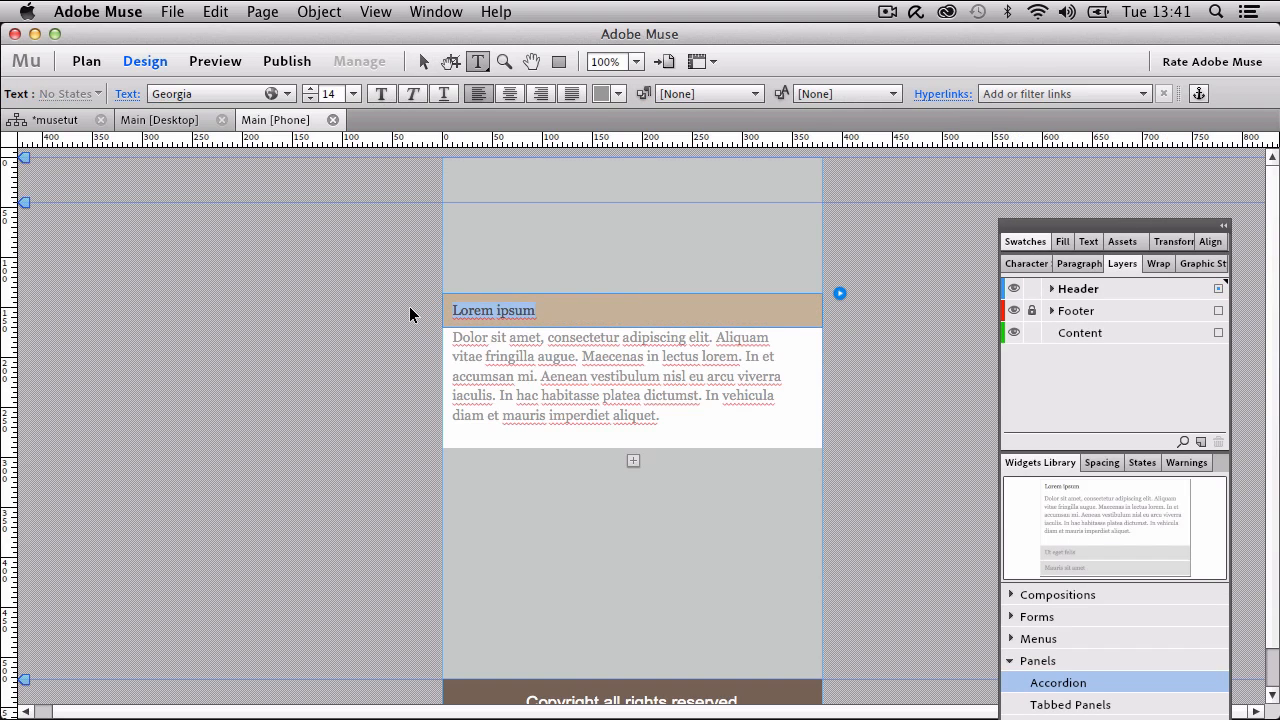
click(510, 93)
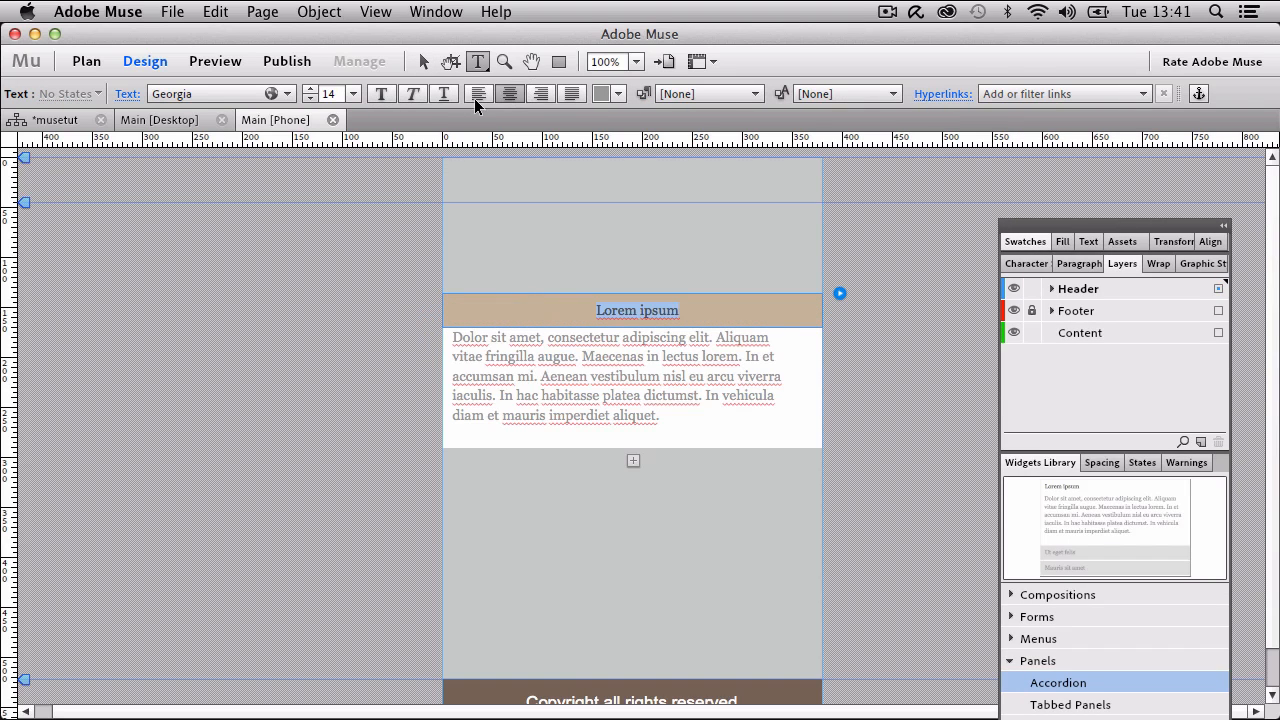
click(412, 94)
click(381, 93)
click(220, 93)
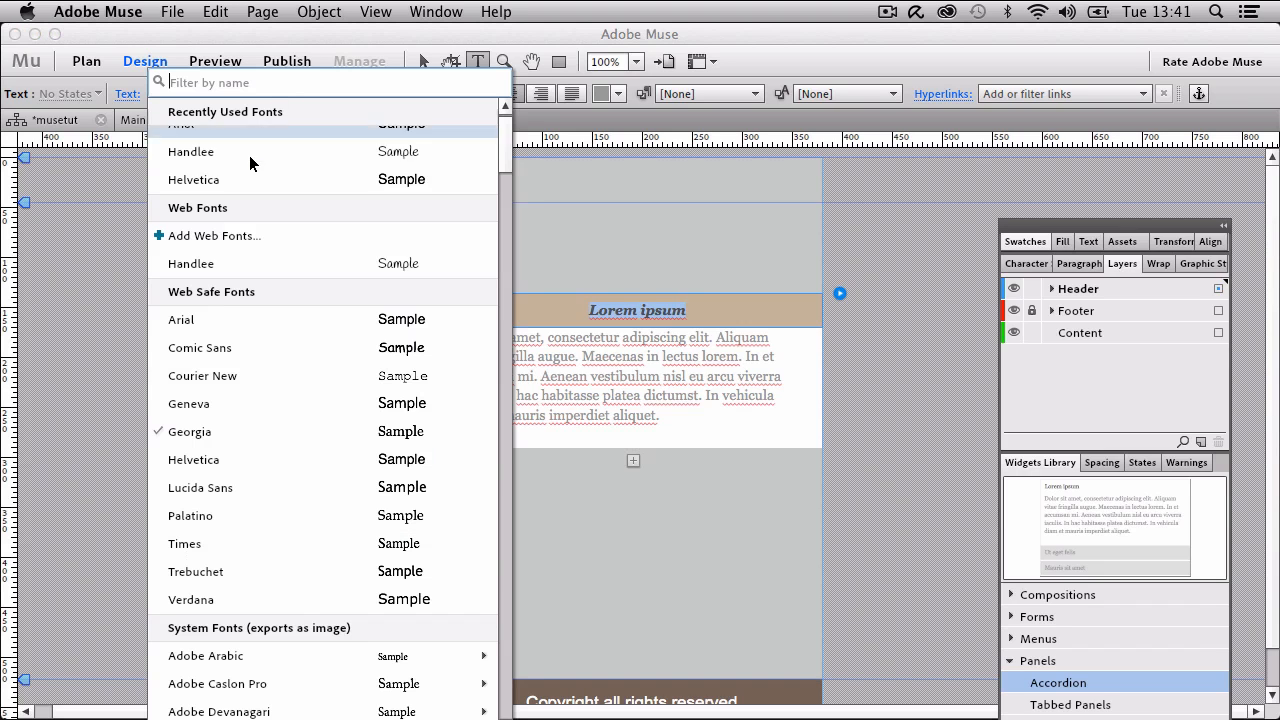
click(243, 263)
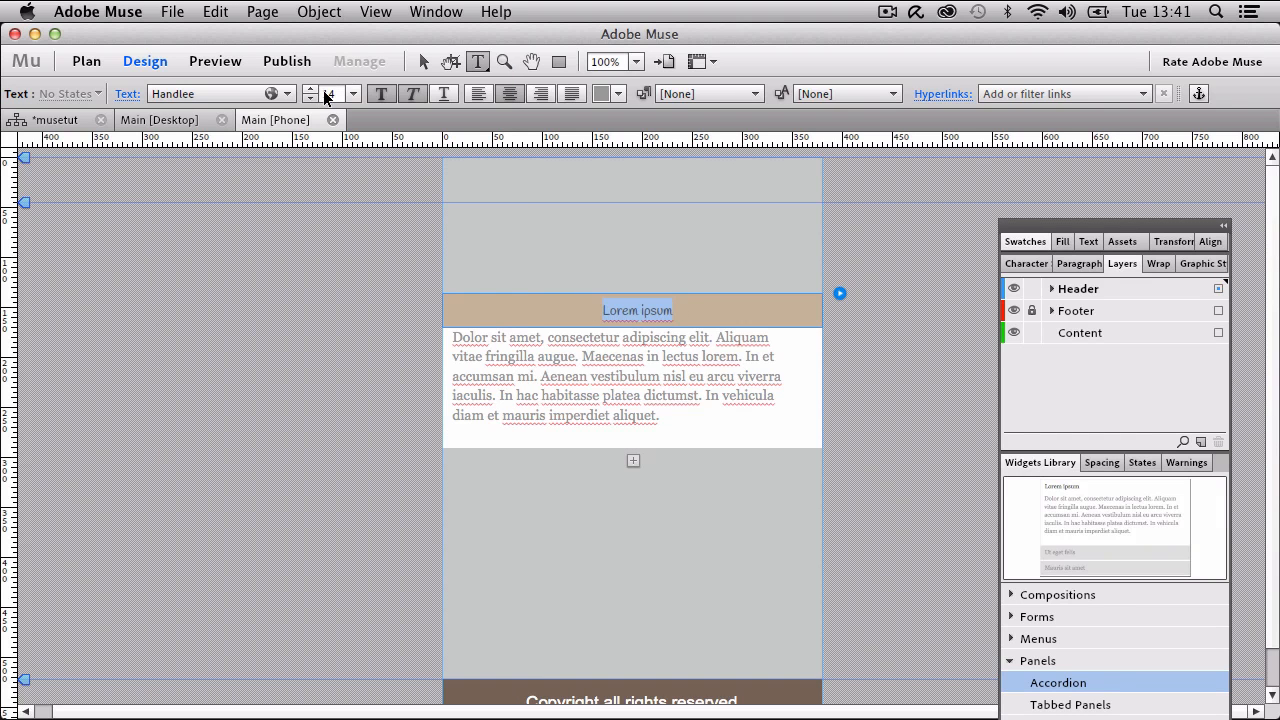
click(331, 95)
text(24)
key(Return)
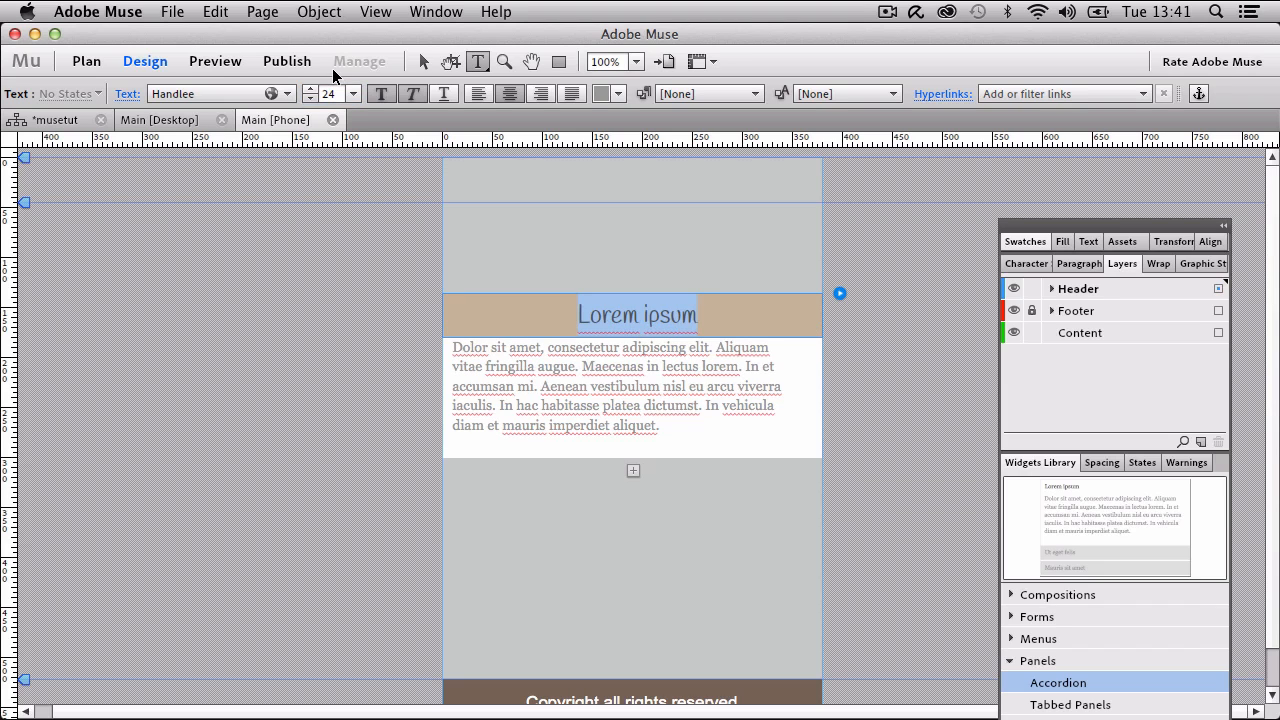
Replace the accordion label text with "Menu" and colour it white.
text(M)
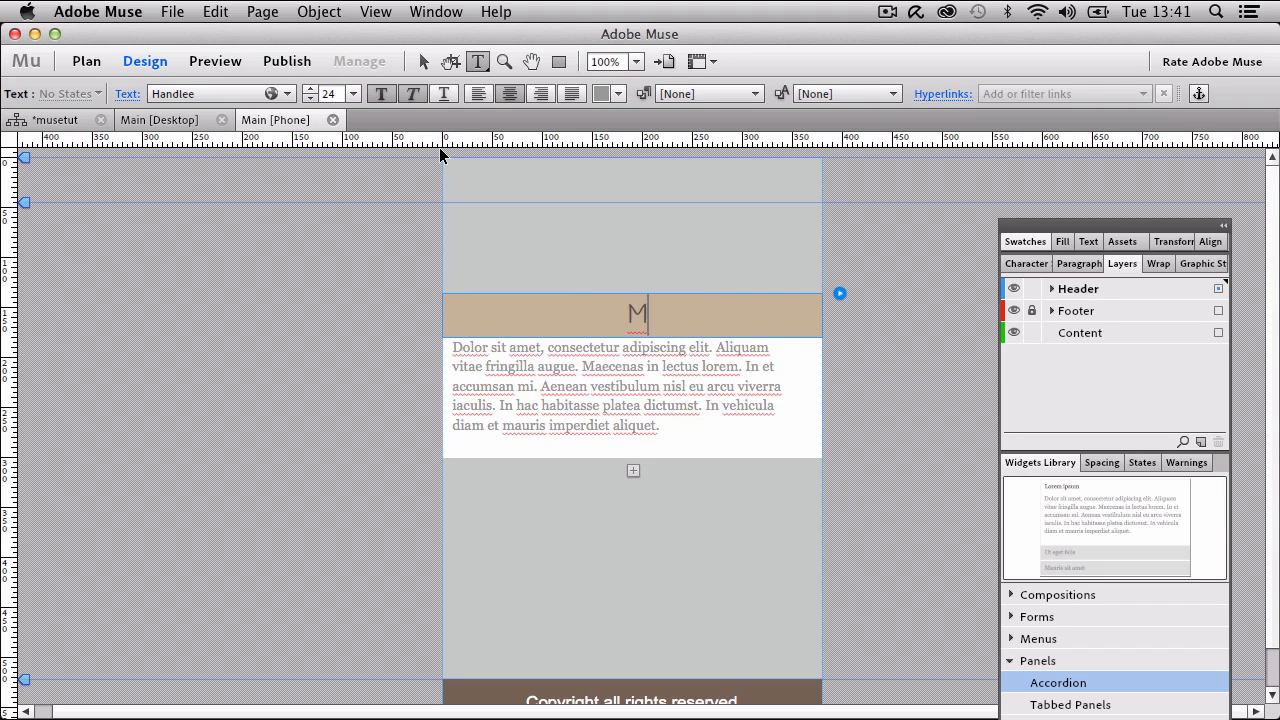
text(enu)
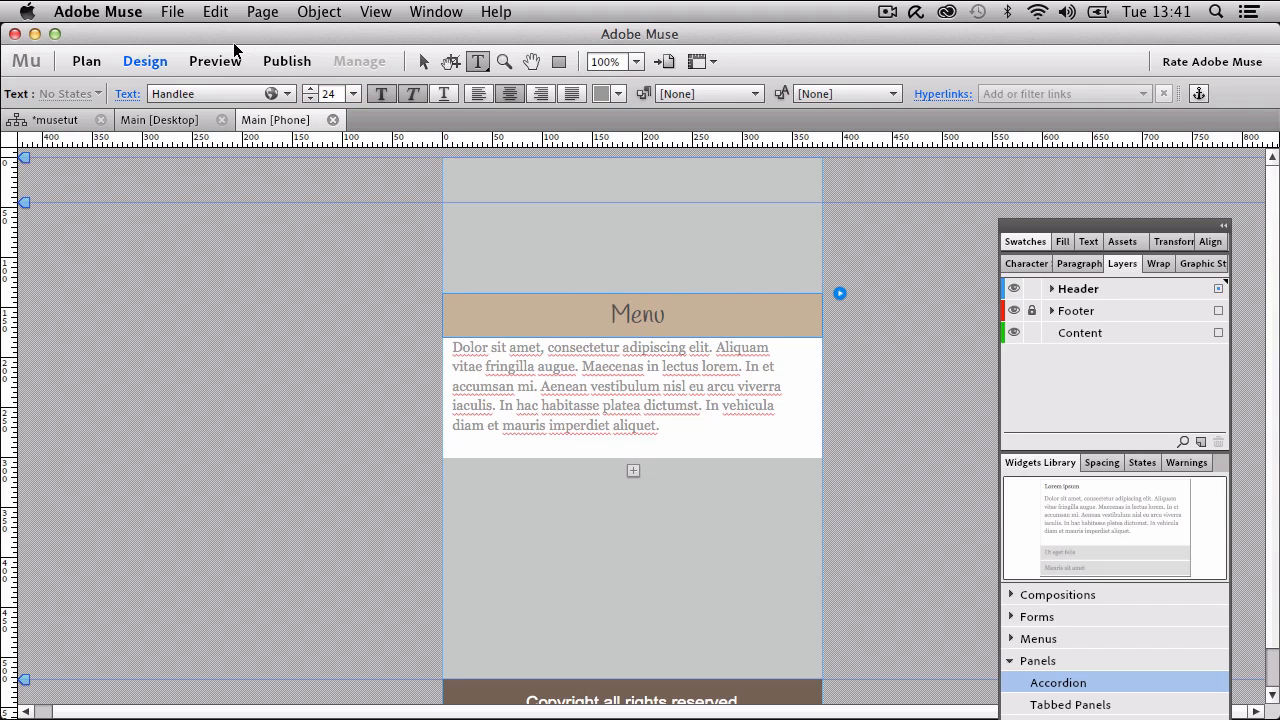
drag(616, 321, 684, 322)
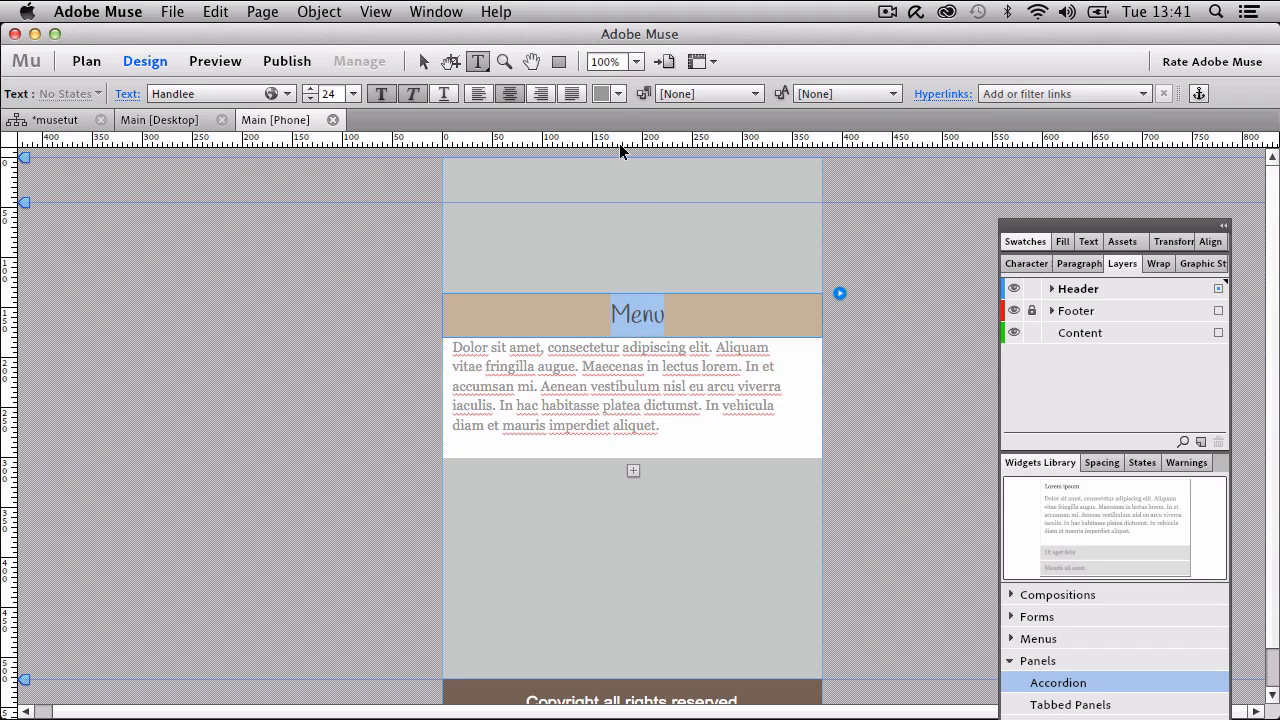
click(617, 94)
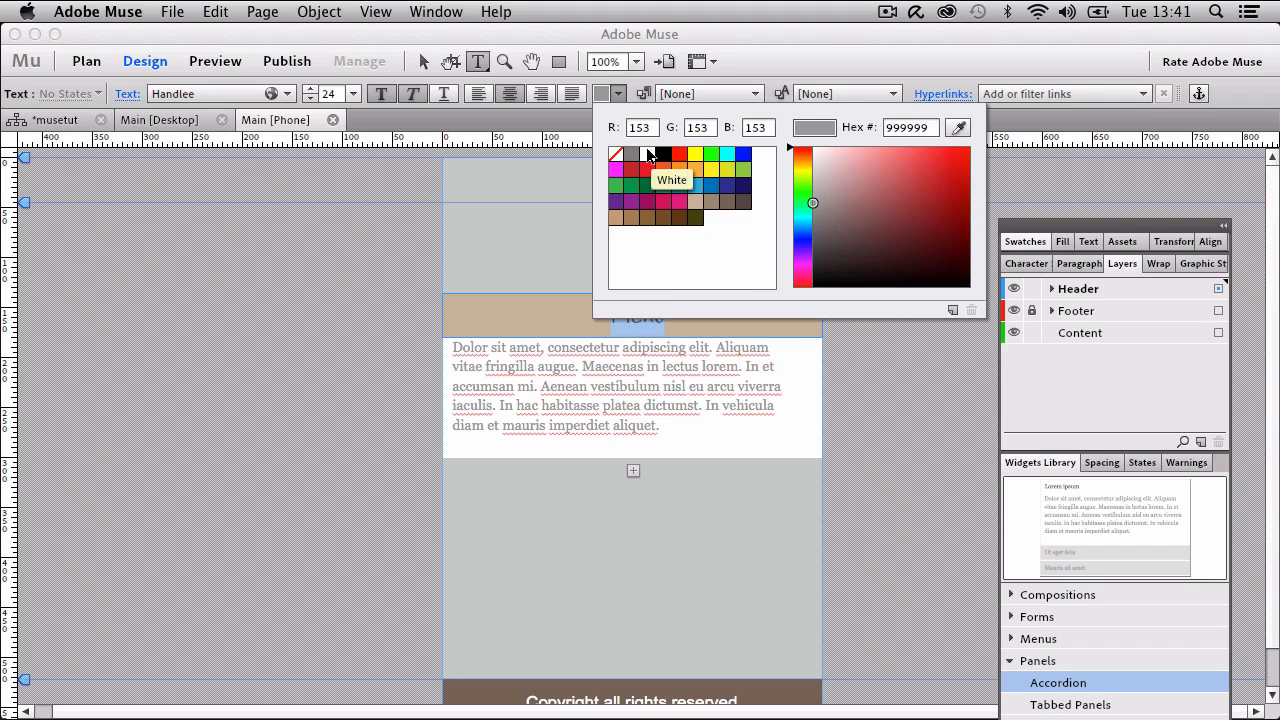
click(650, 155)
click(421, 61)
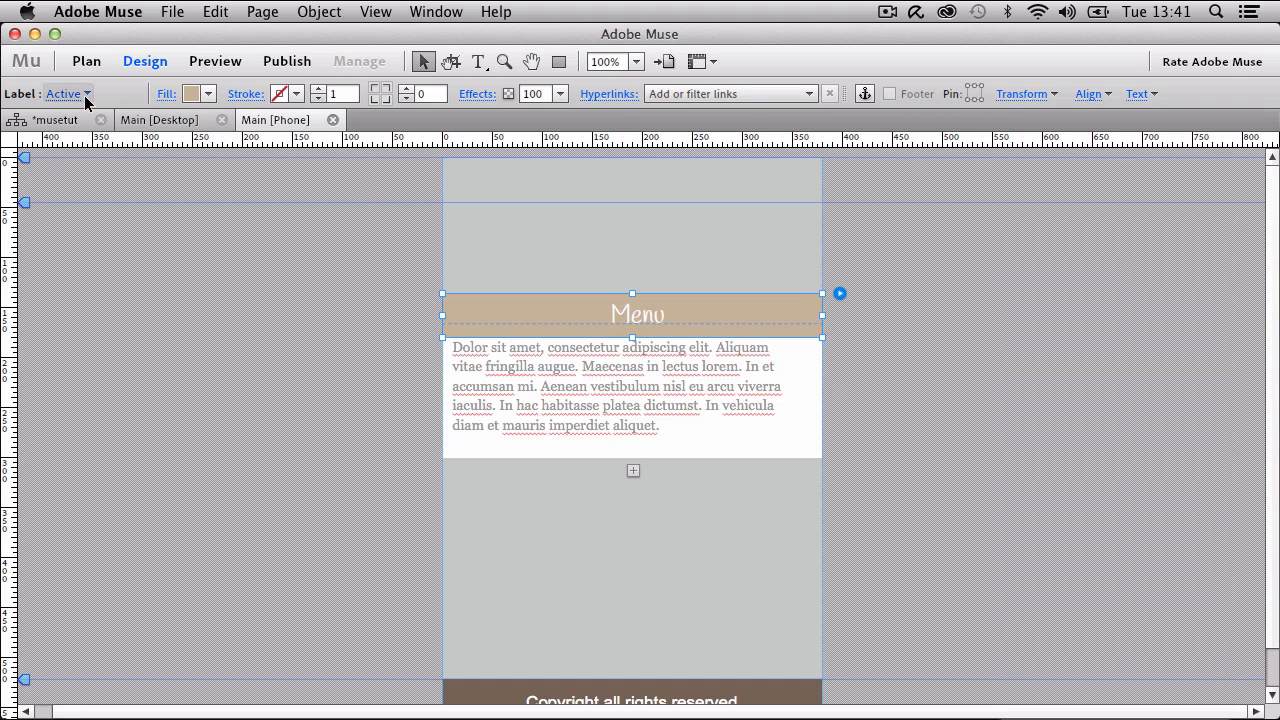
Fill the Menu label's Normal state with the light tan swatch used for its Active state.
click(84, 95)
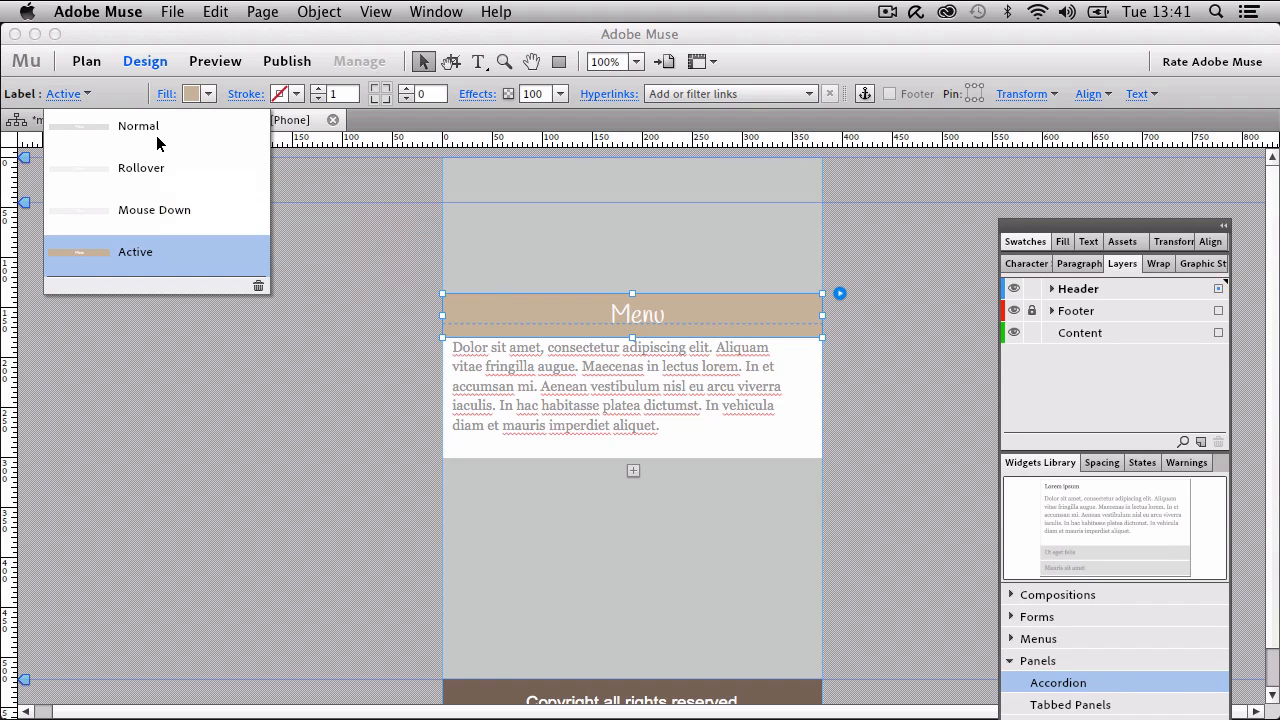
click(156, 137)
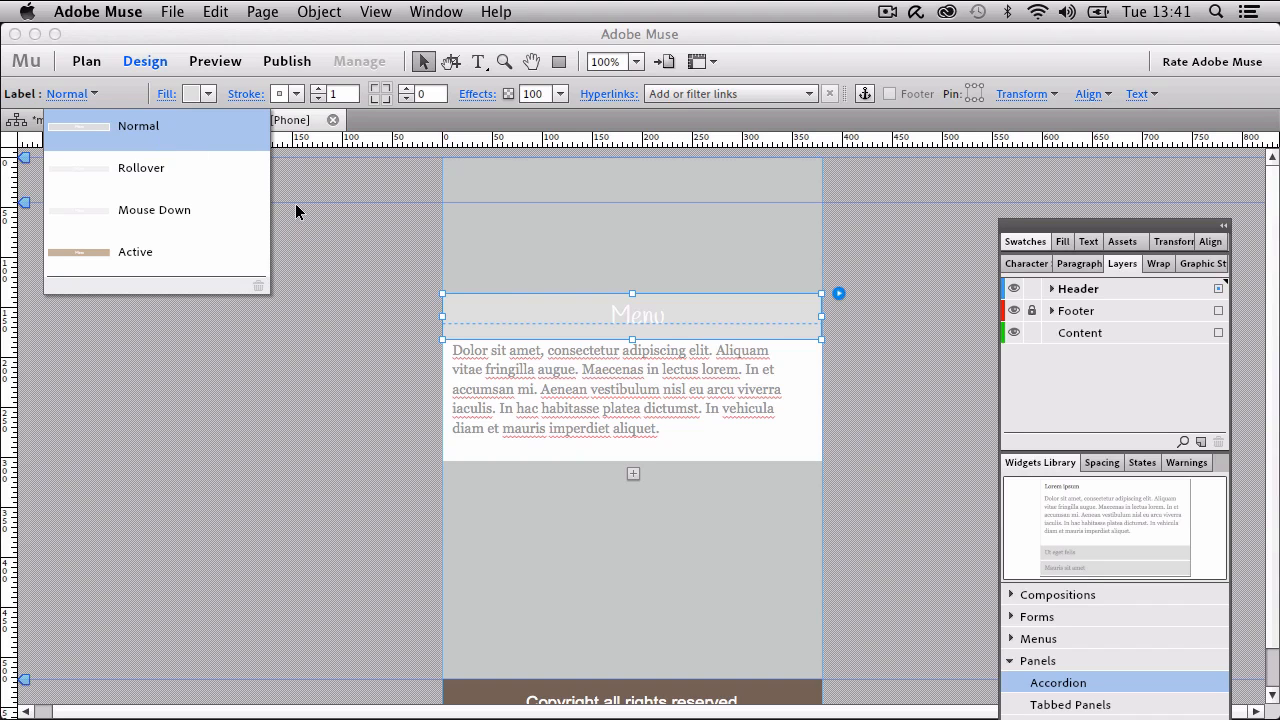
click(460, 297)
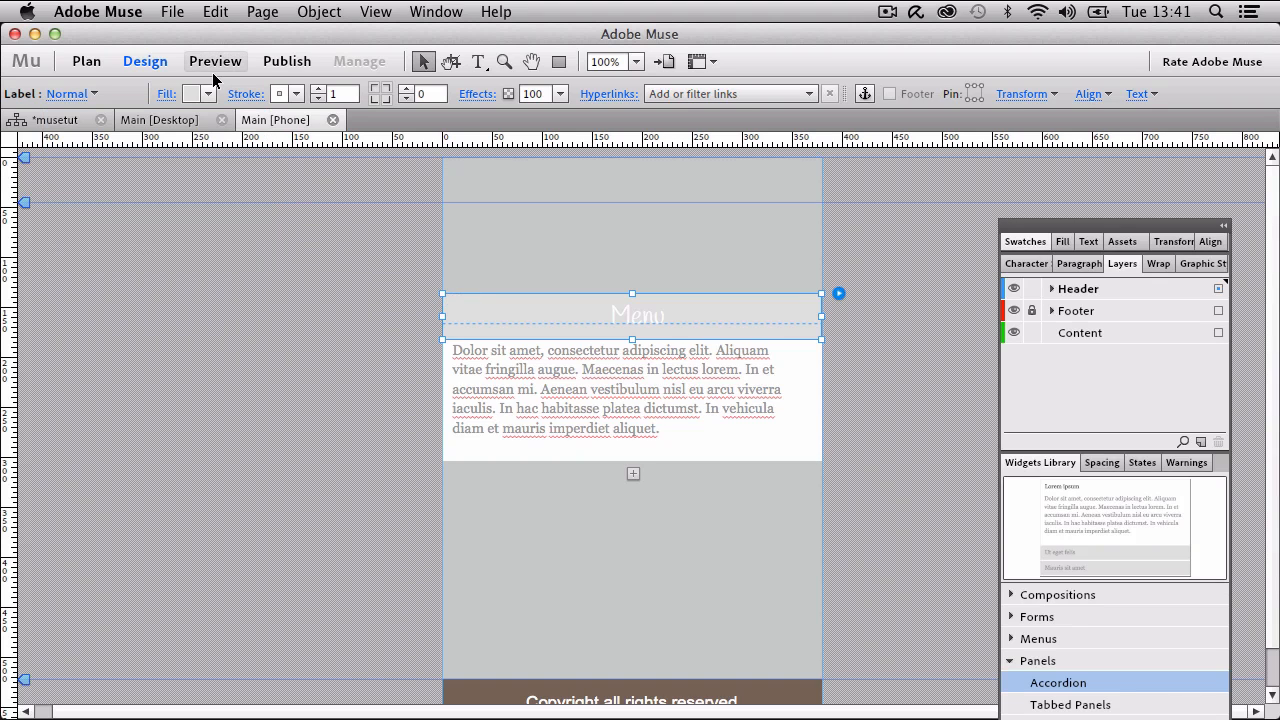
click(207, 93)
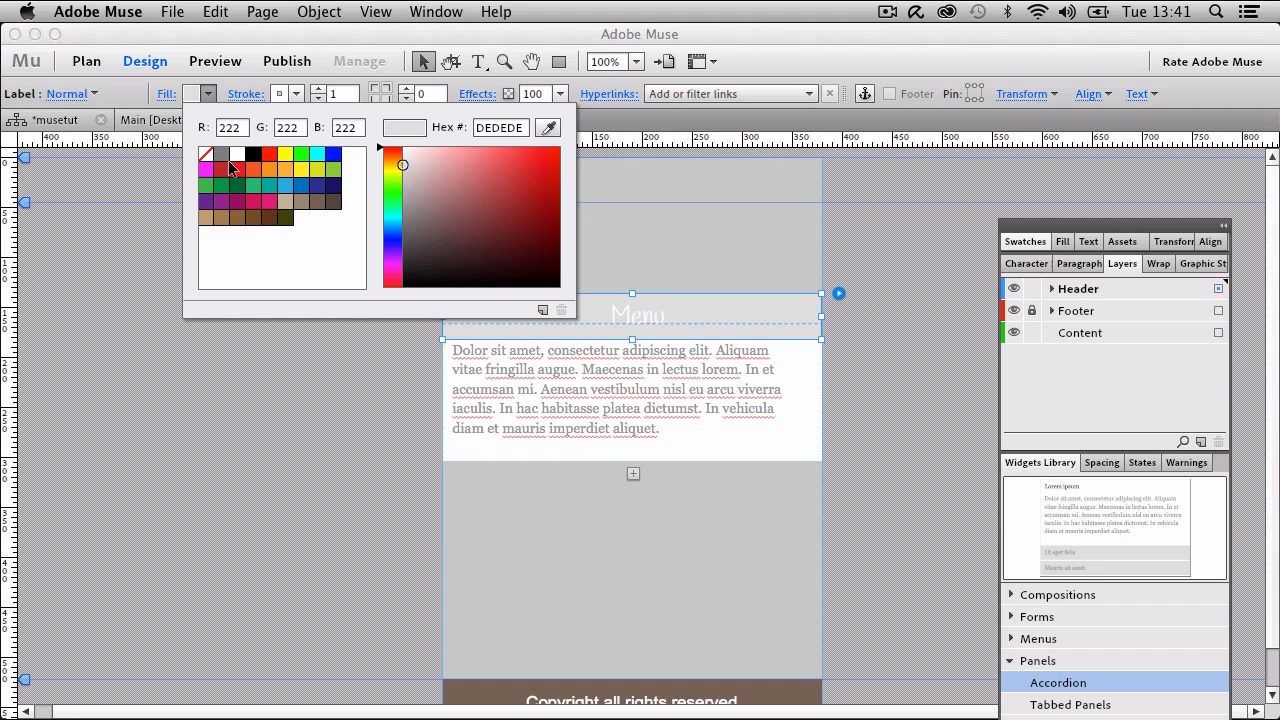
click(287, 200)
click(85, 222)
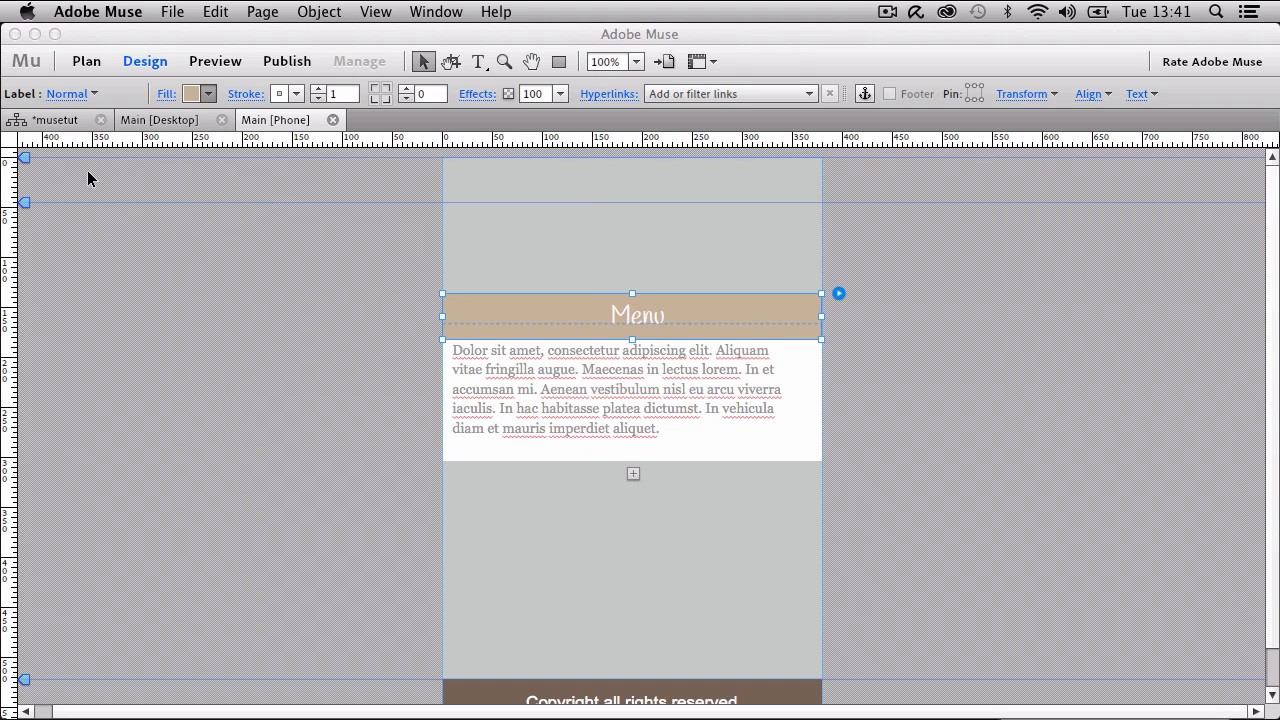
Fill the Menu label's Rollover state with the medium brown swatch next to the light tan one.
click(88, 93)
click(124, 172)
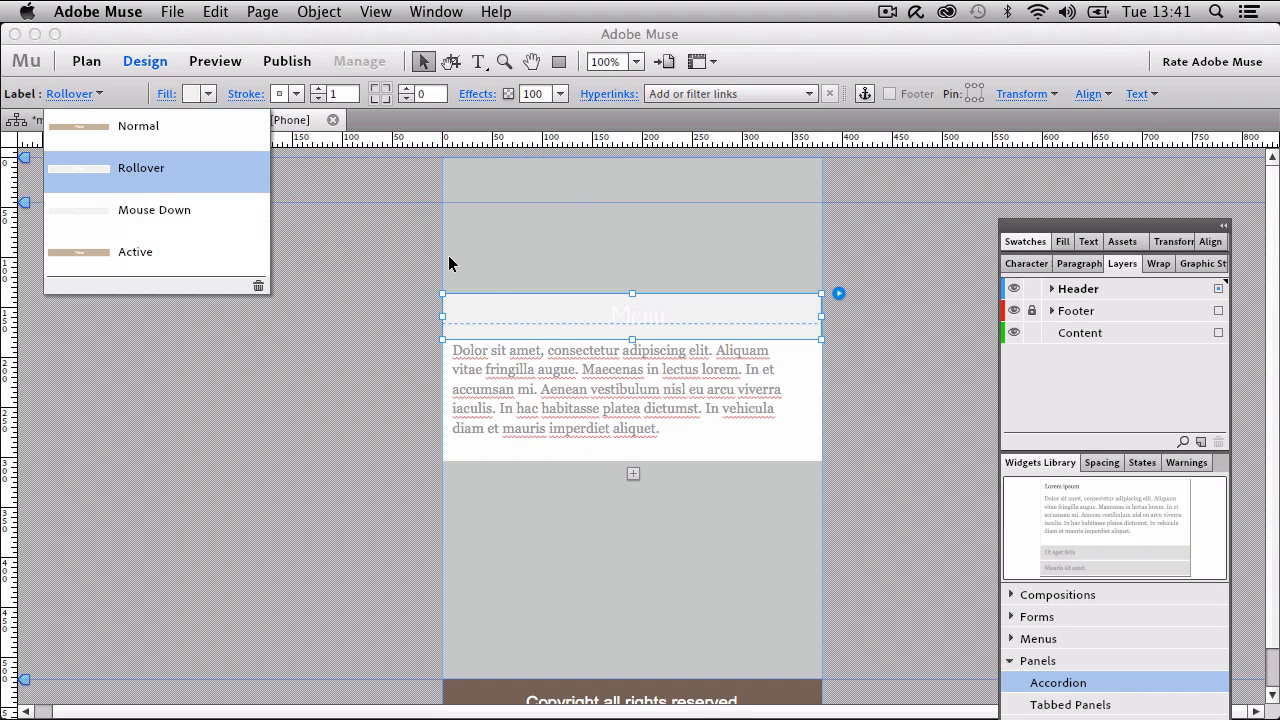
click(208, 94)
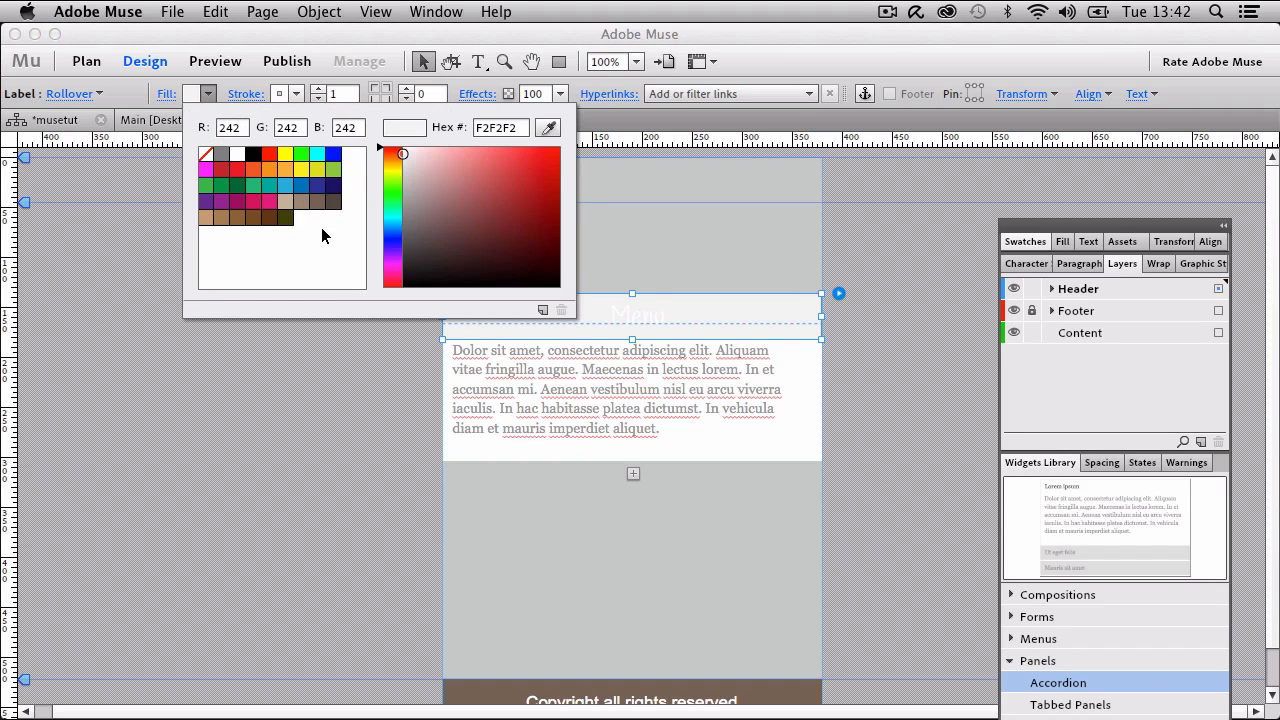
click(300, 202)
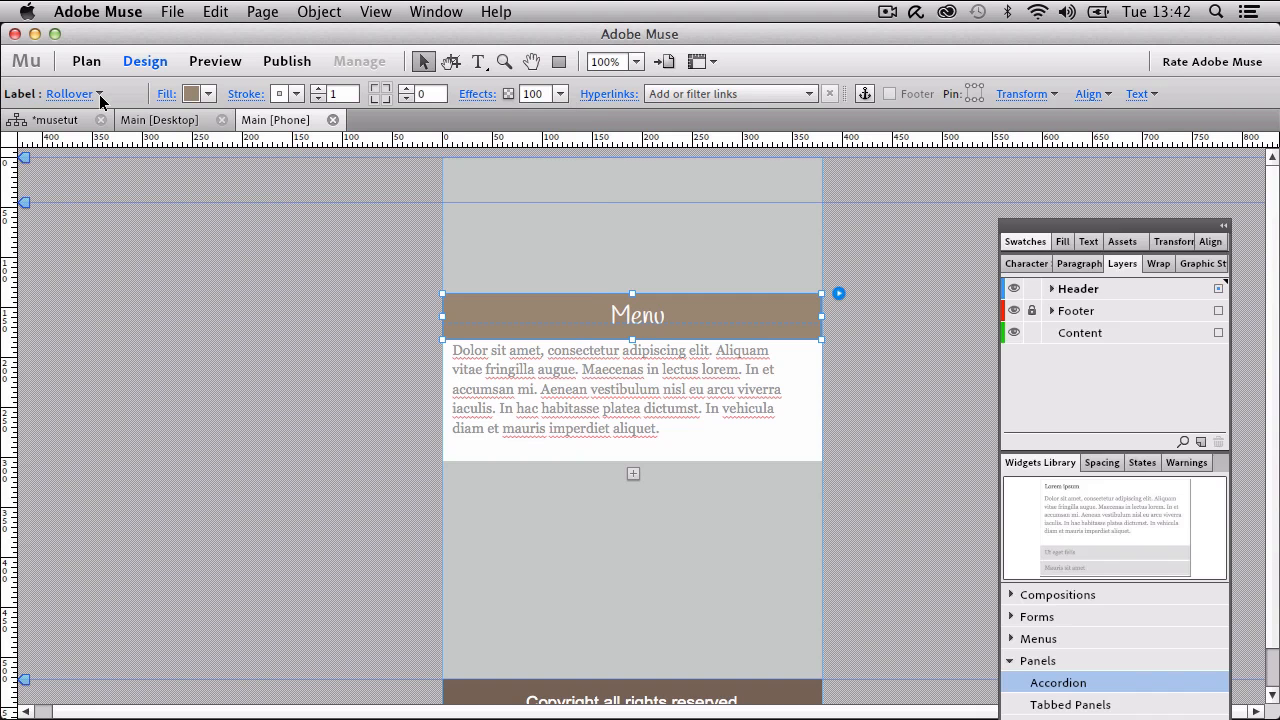
Fill the Menu label's Mouse Down state with dark brown 736357.
click(99, 94)
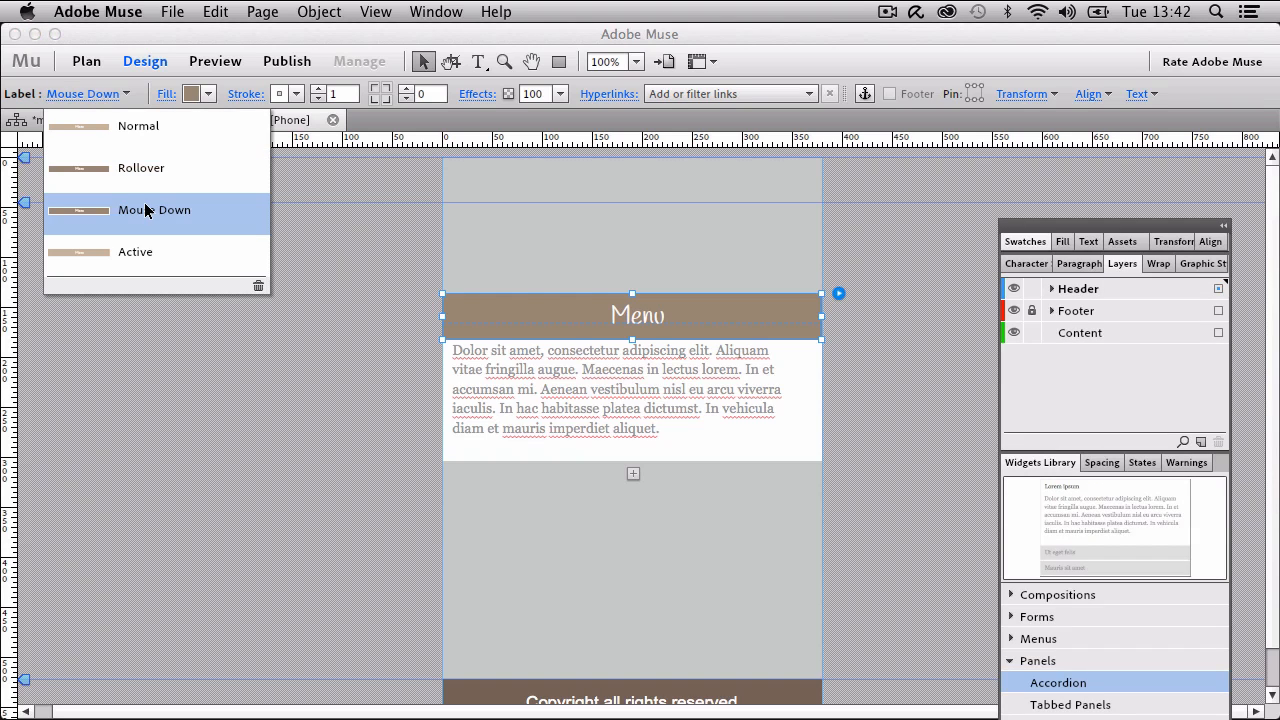
click(483, 311)
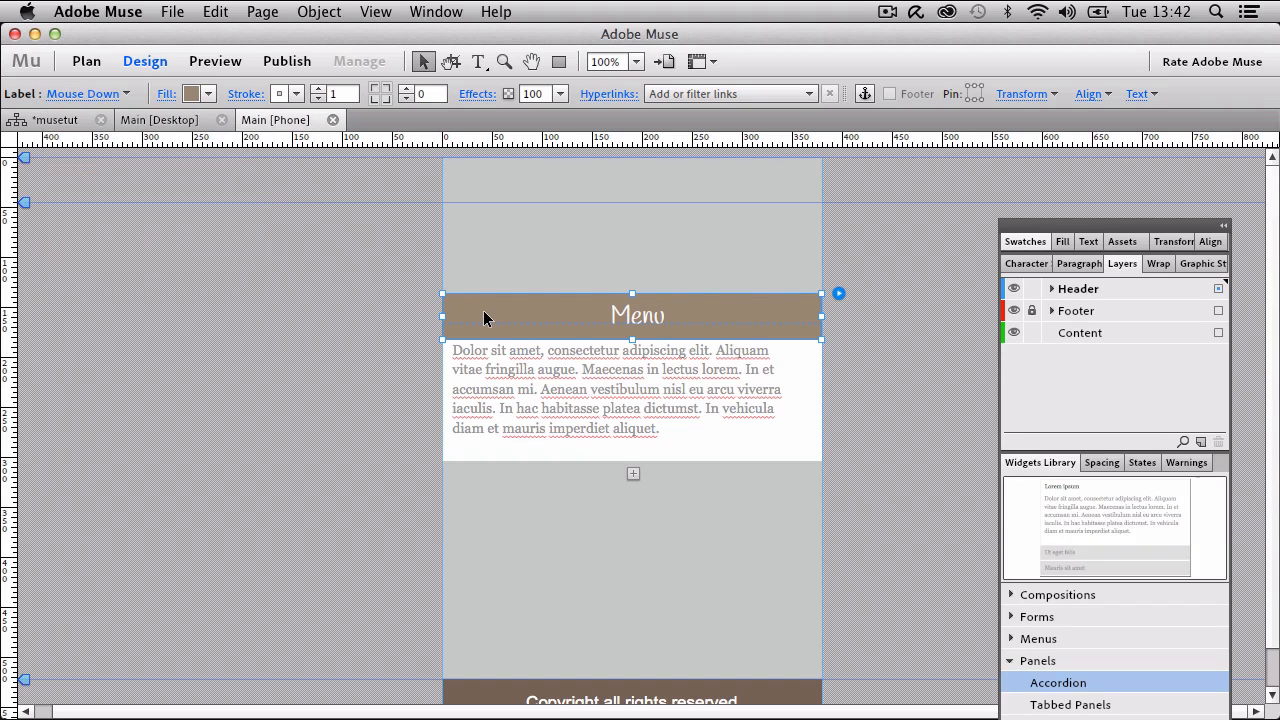
click(211, 94)
click(317, 201)
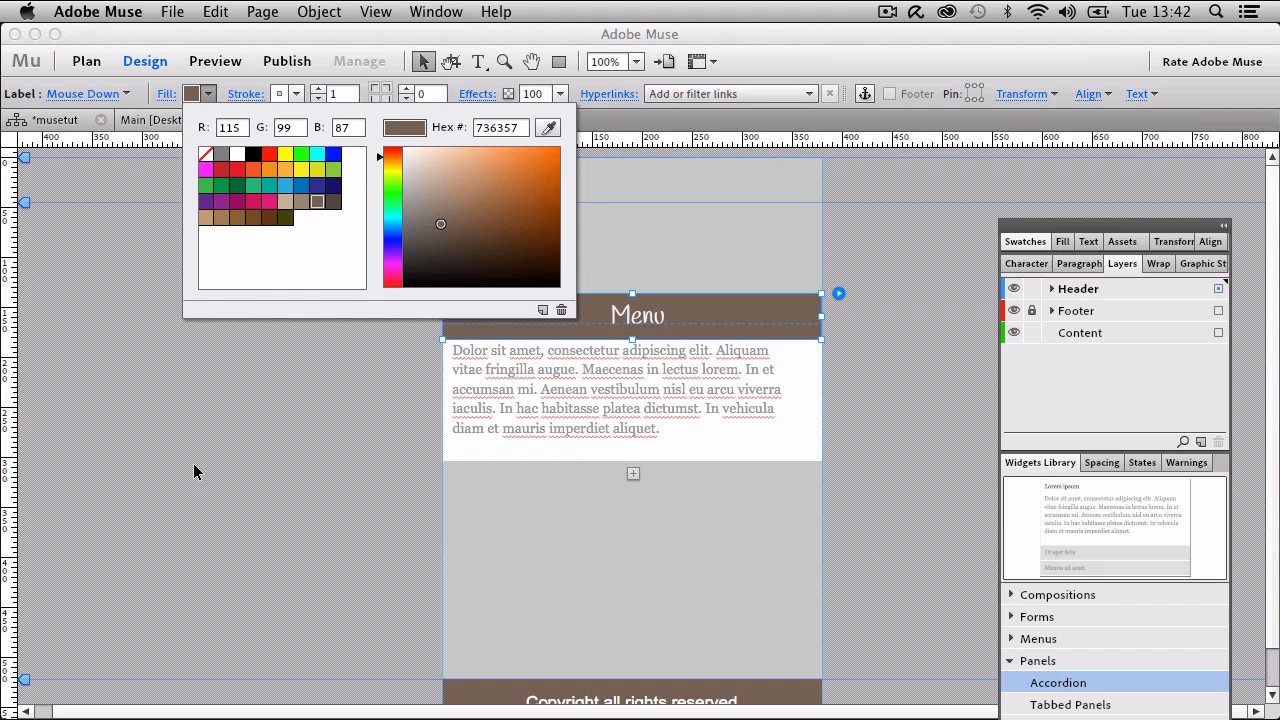
click(194, 464)
Delete the placeholder text frame from the accordion's content area and extend the empty area downward.
click(524, 391)
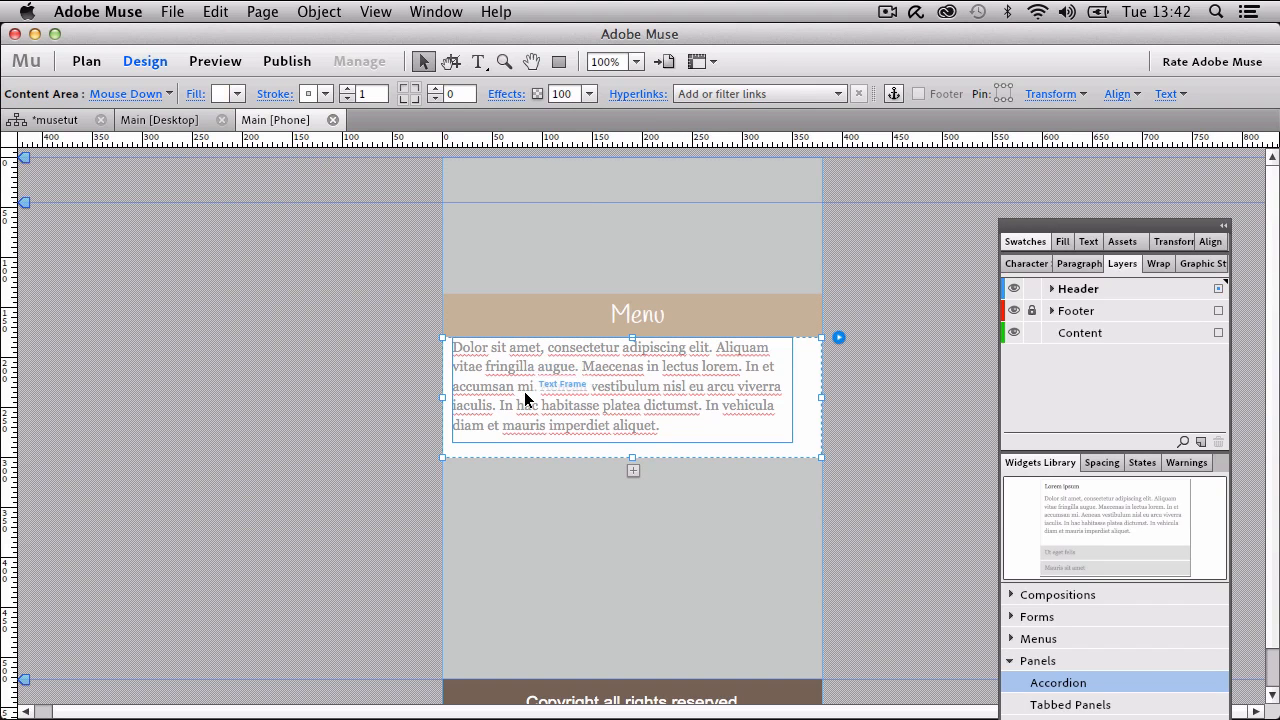
click(524, 391)
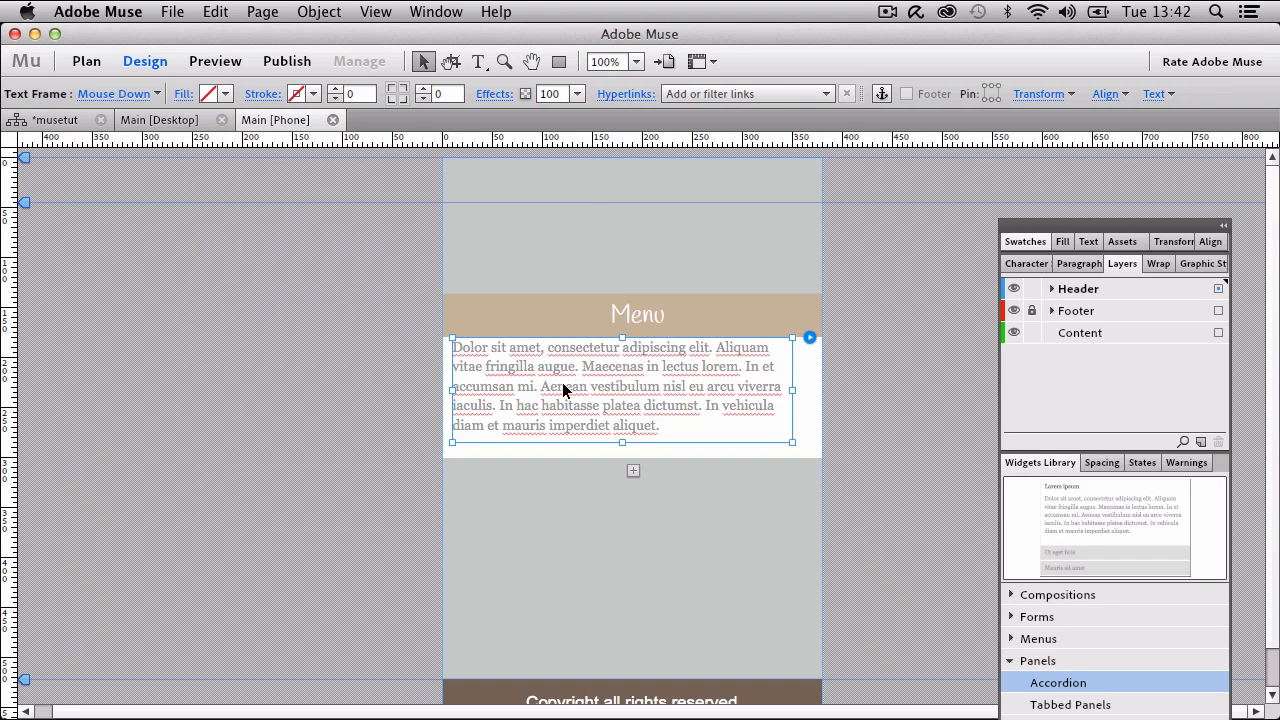
key(Delete)
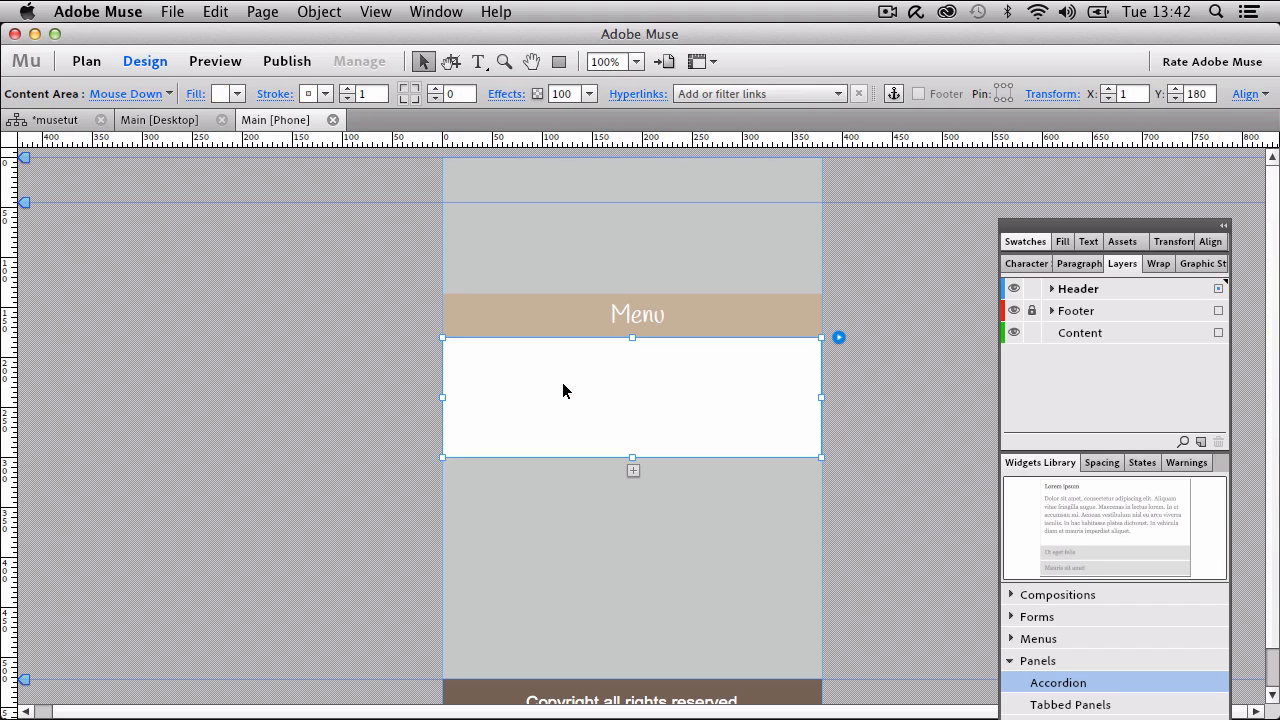
drag(631, 459, 633, 540)
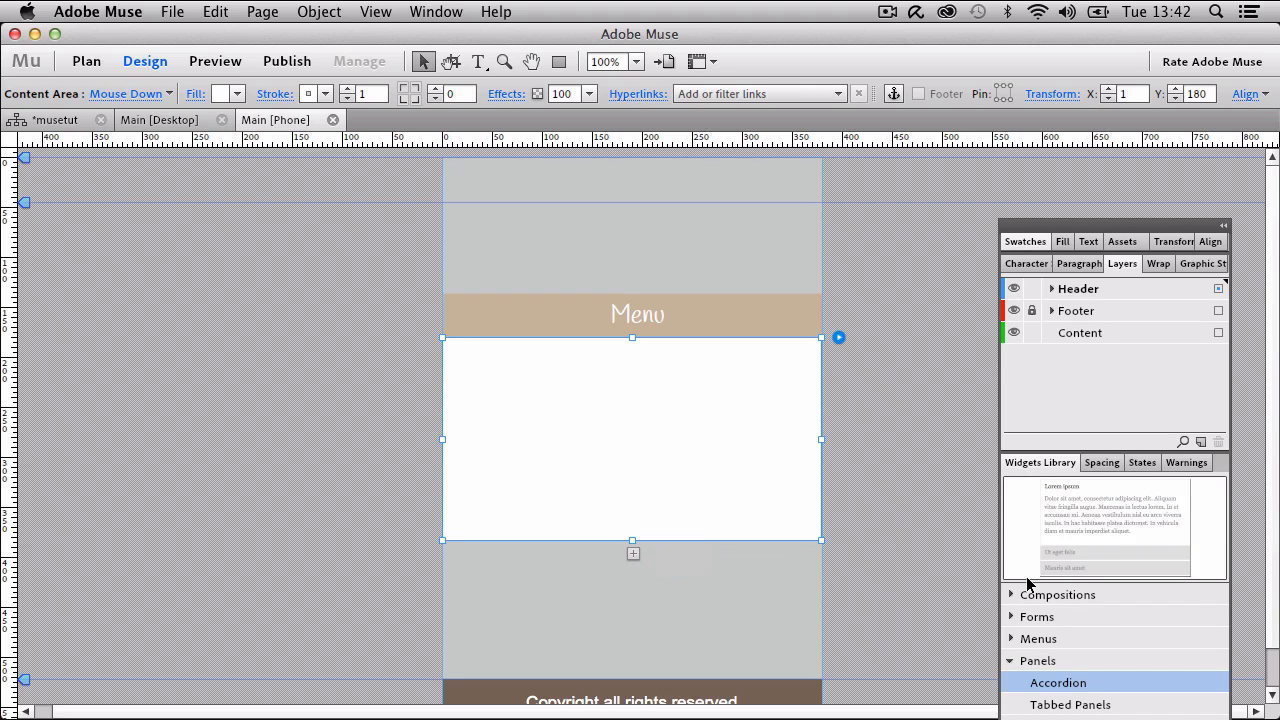
Place a Vertical menu widget inside the accordion's content area at X 74, Y 221.
click(1010, 660)
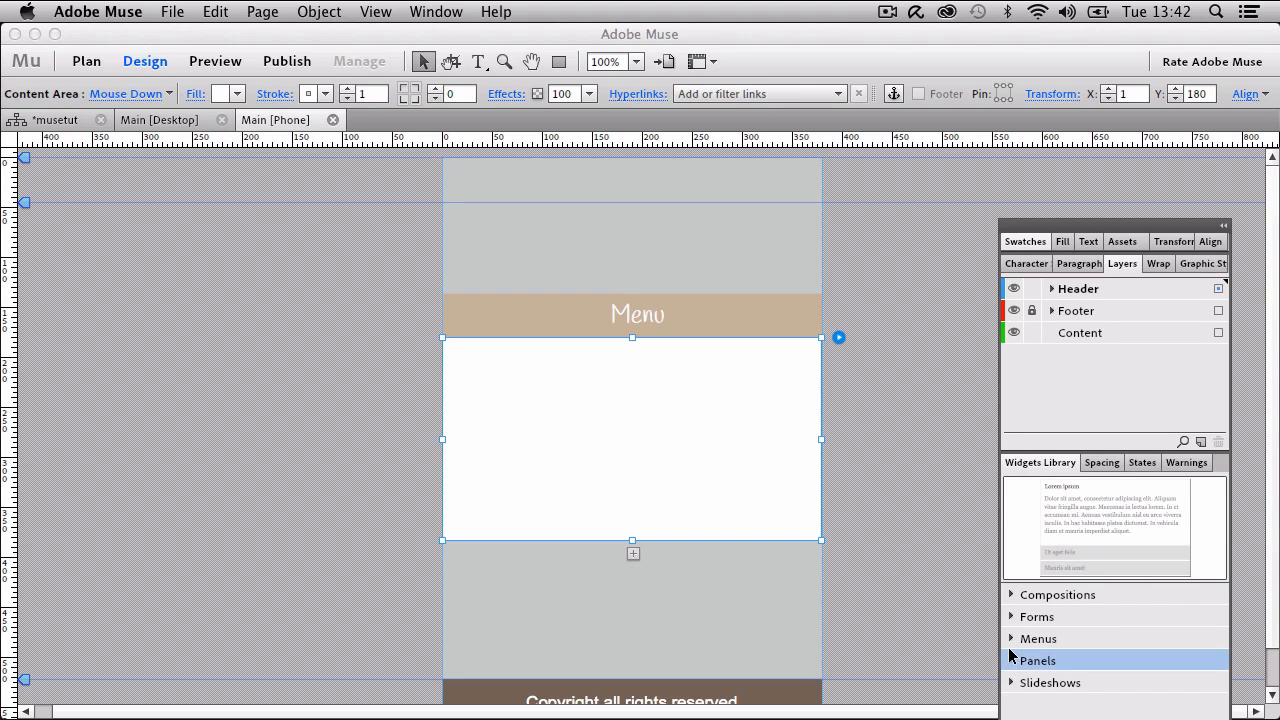
click(1010, 639)
click(1068, 687)
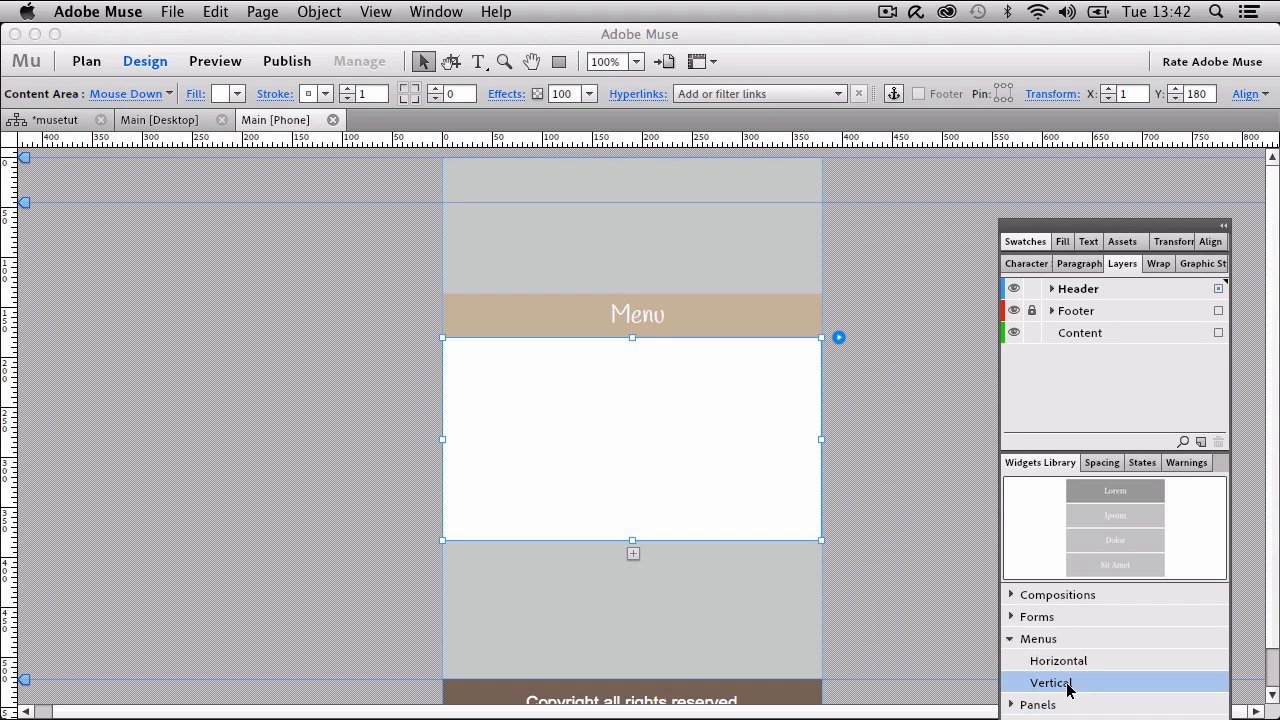
drag(1068, 687, 516, 385)
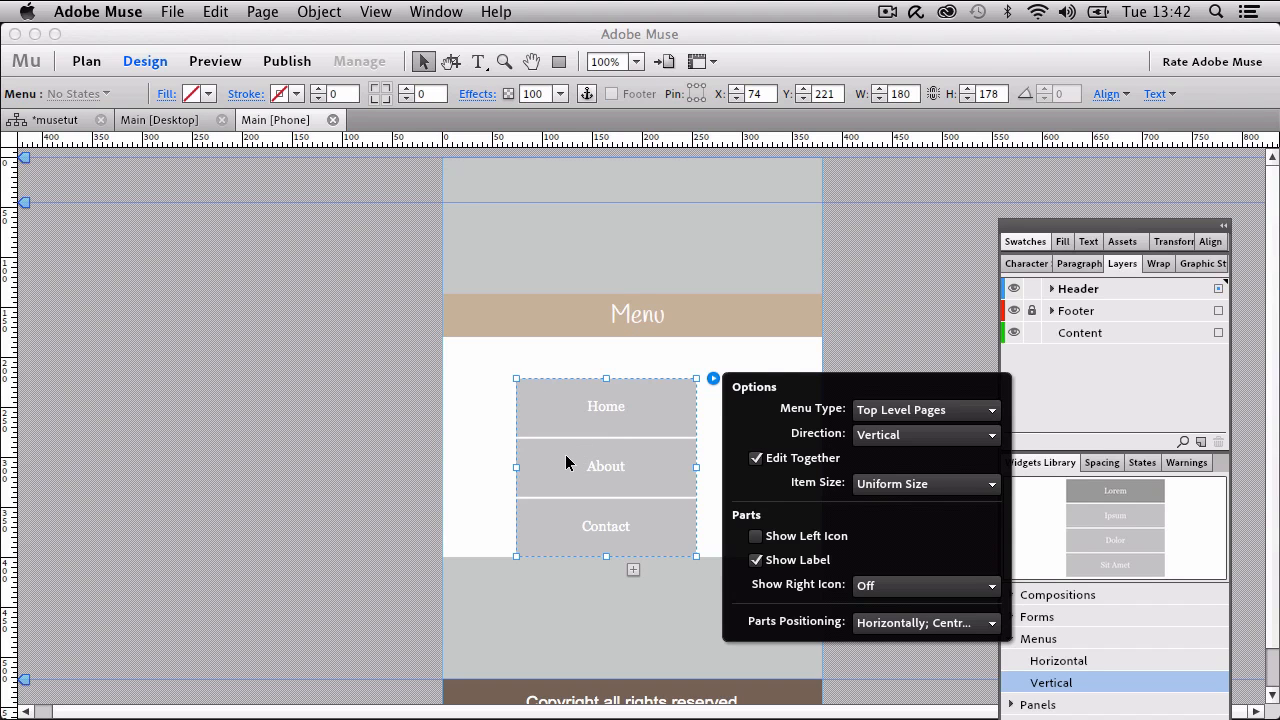
Move the vertical menu to X 10, Y 192 inside the accordion's content area and widen it to 361.
key(Tab)
key(Tab)
drag(557, 472, 492, 443)
click(645, 452)
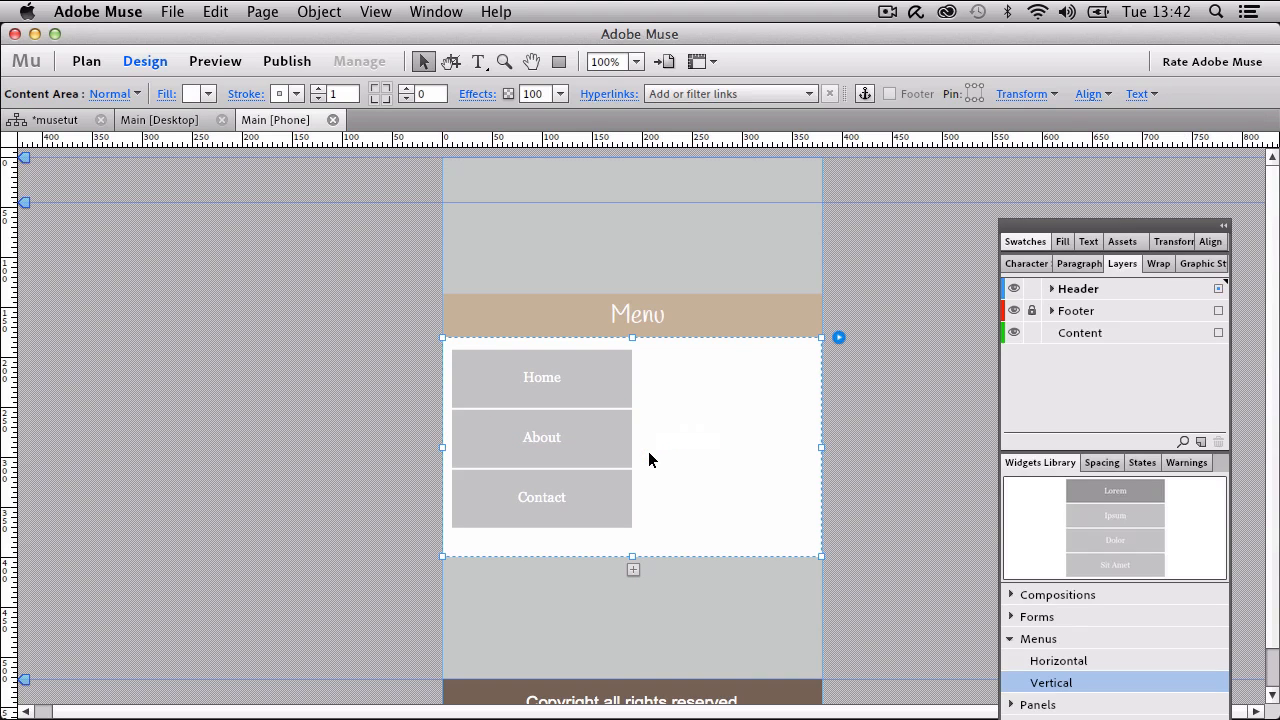
click(603, 492)
drag(632, 438, 814, 449)
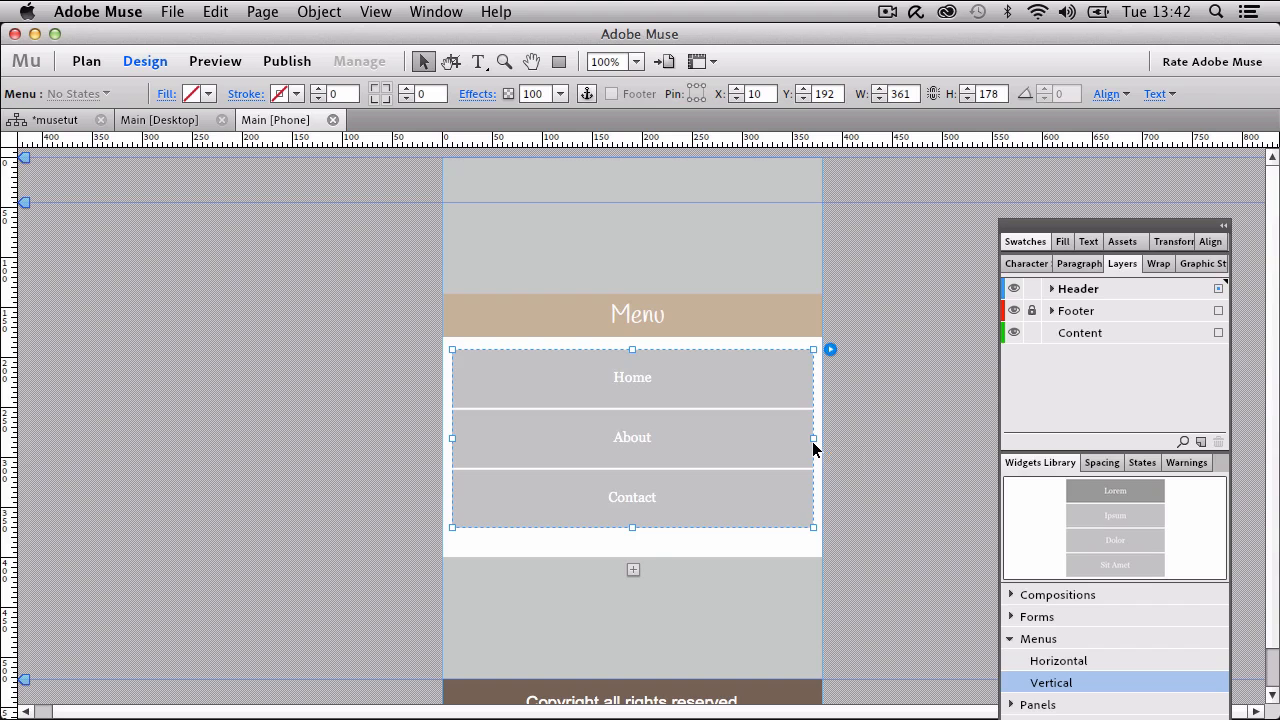
Reduce the vertical menu's height to 139 and shorten the accordion's content area to fit closely below it.
click(637, 541)
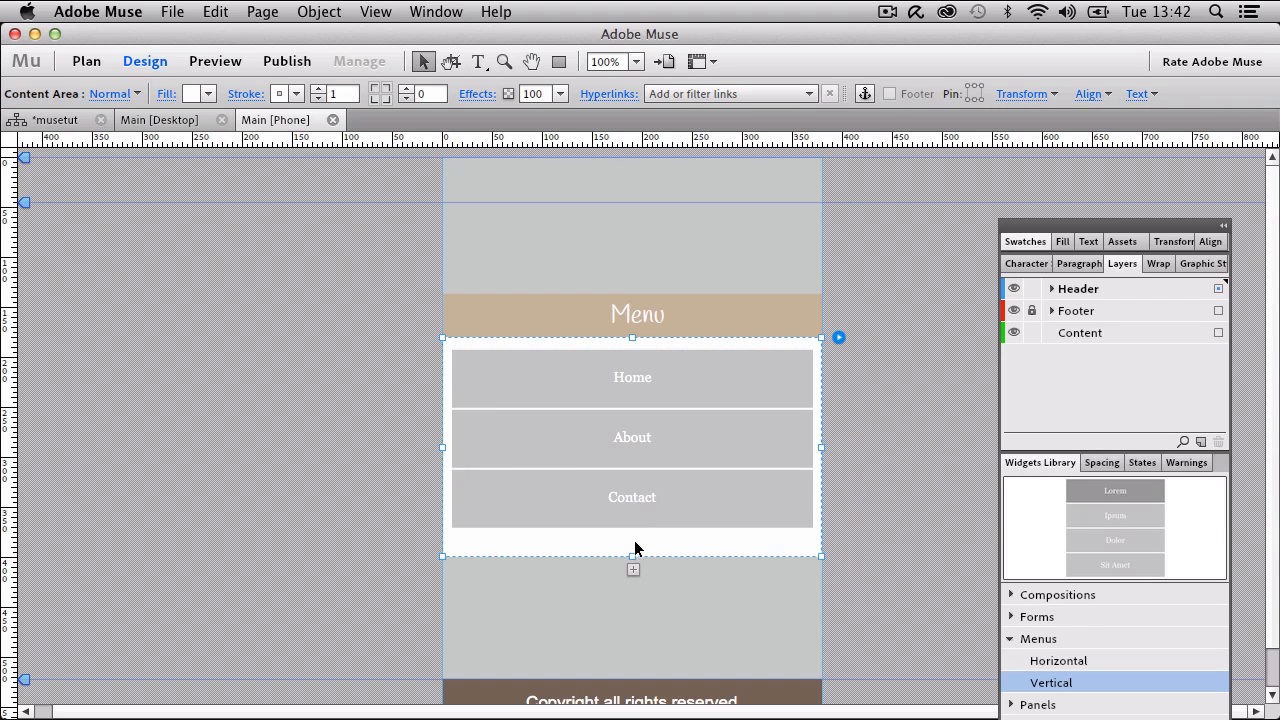
drag(633, 556, 632, 541)
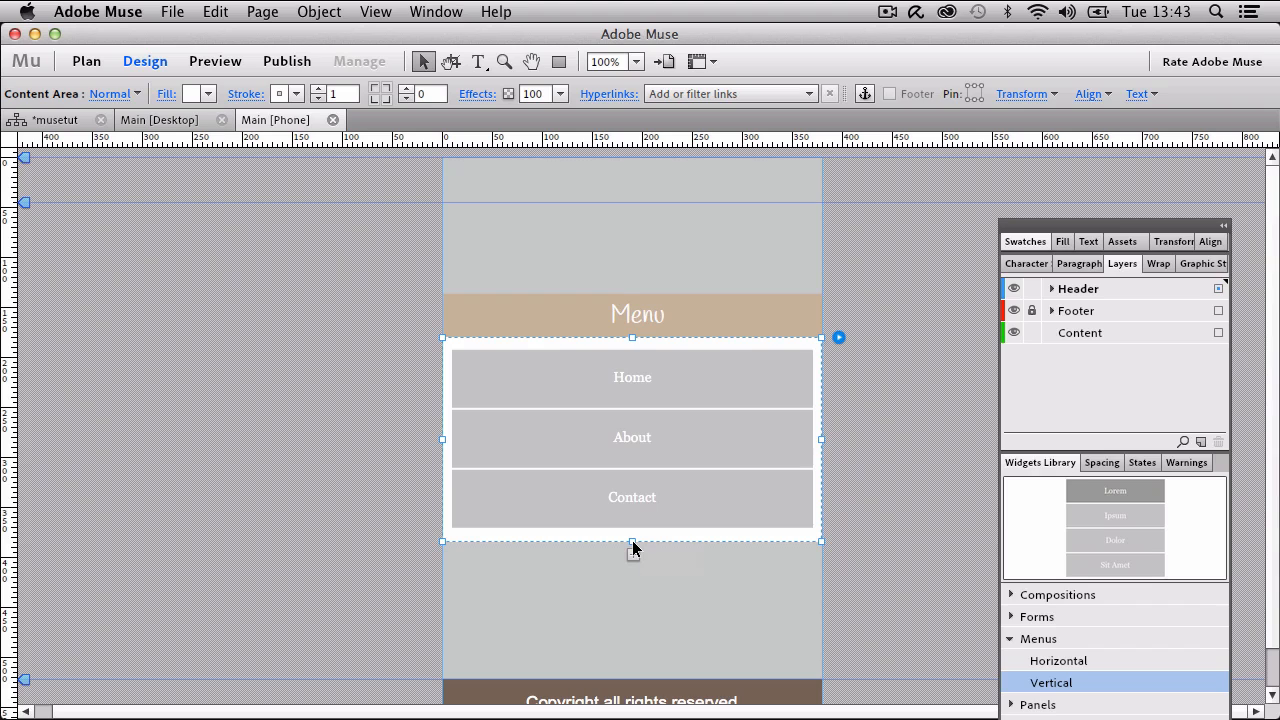
click(568, 445)
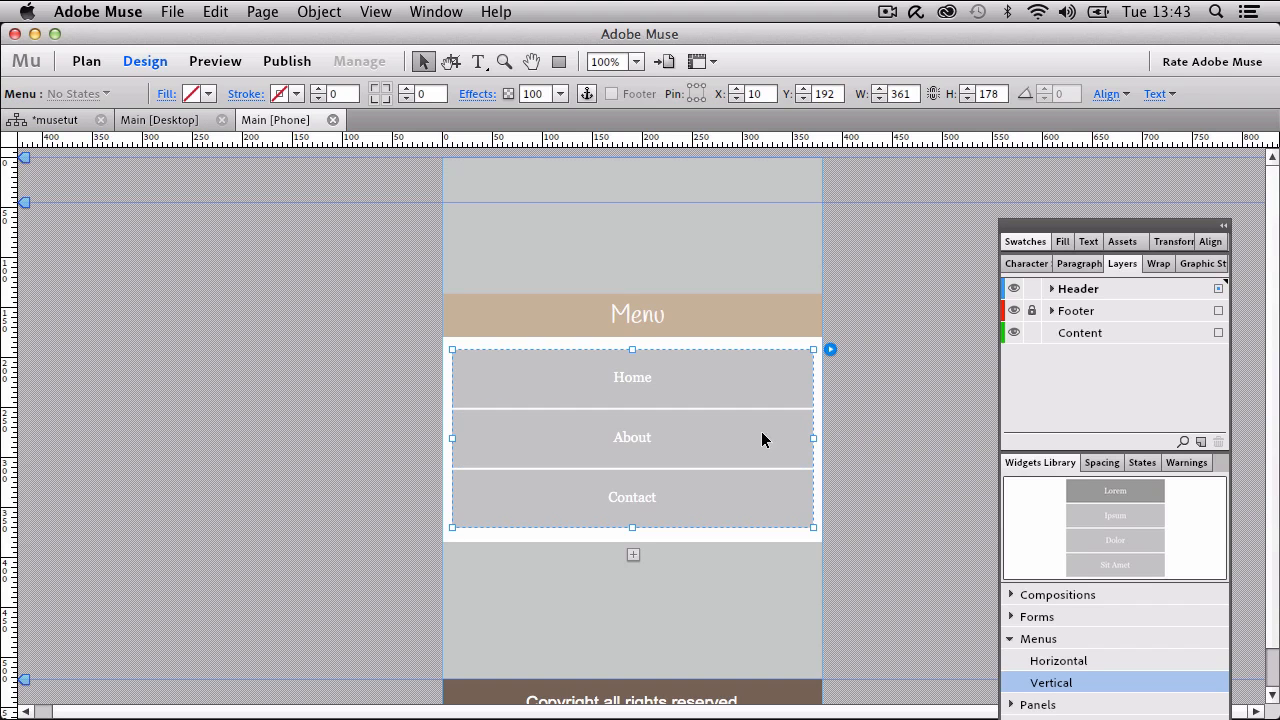
drag(632, 527, 631, 494)
click(634, 515)
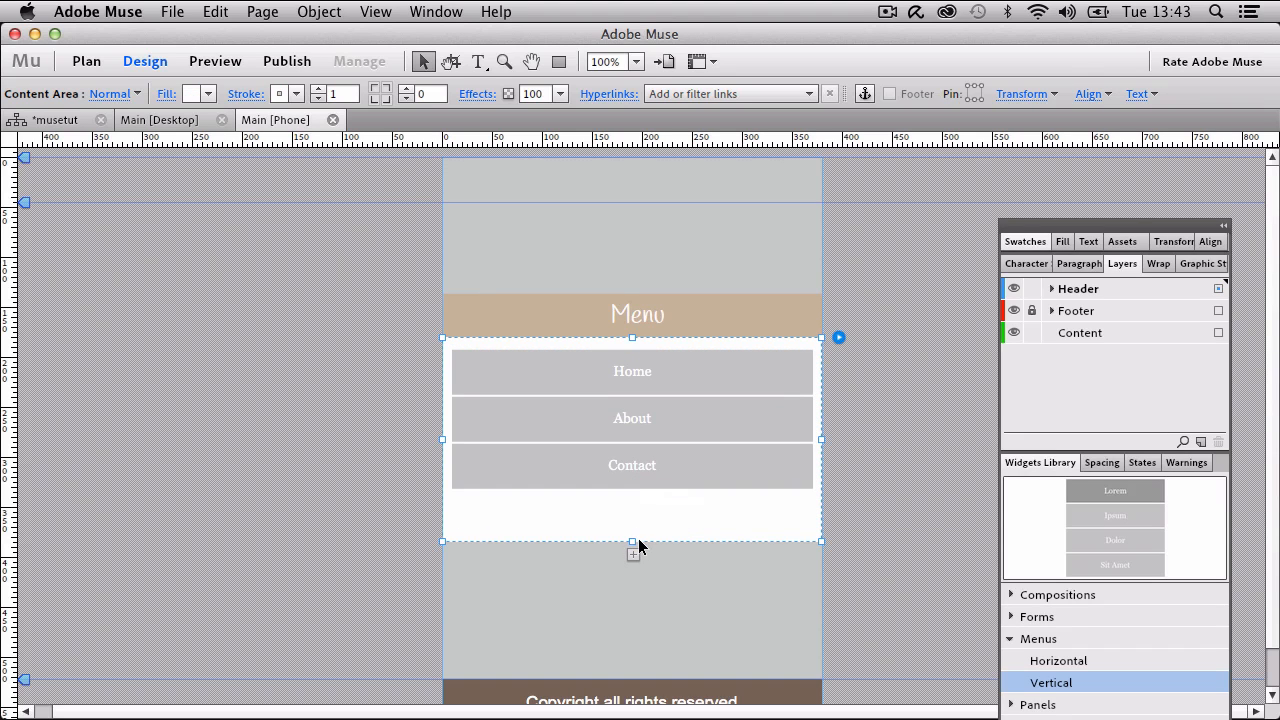
drag(632, 541, 630, 504)
Change the font of the vertical menu's item labels to the web-safe font Arial.
click(587, 482)
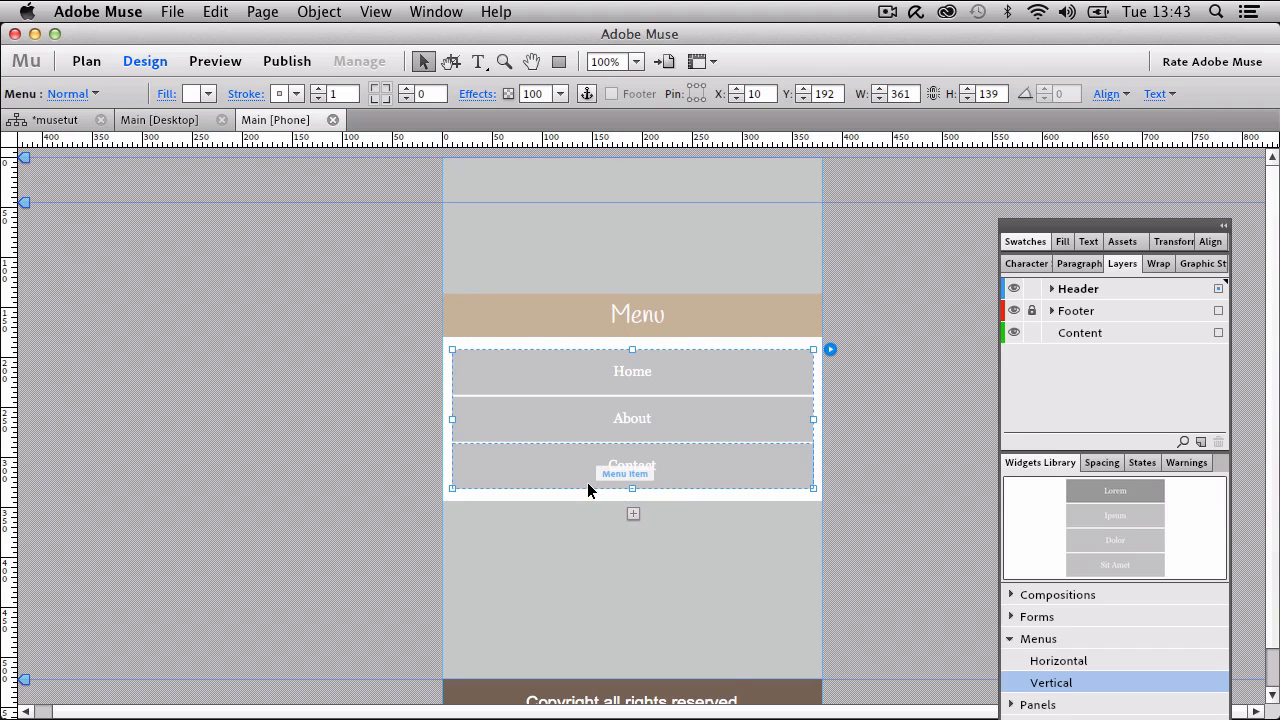
click(631, 375)
click(626, 376)
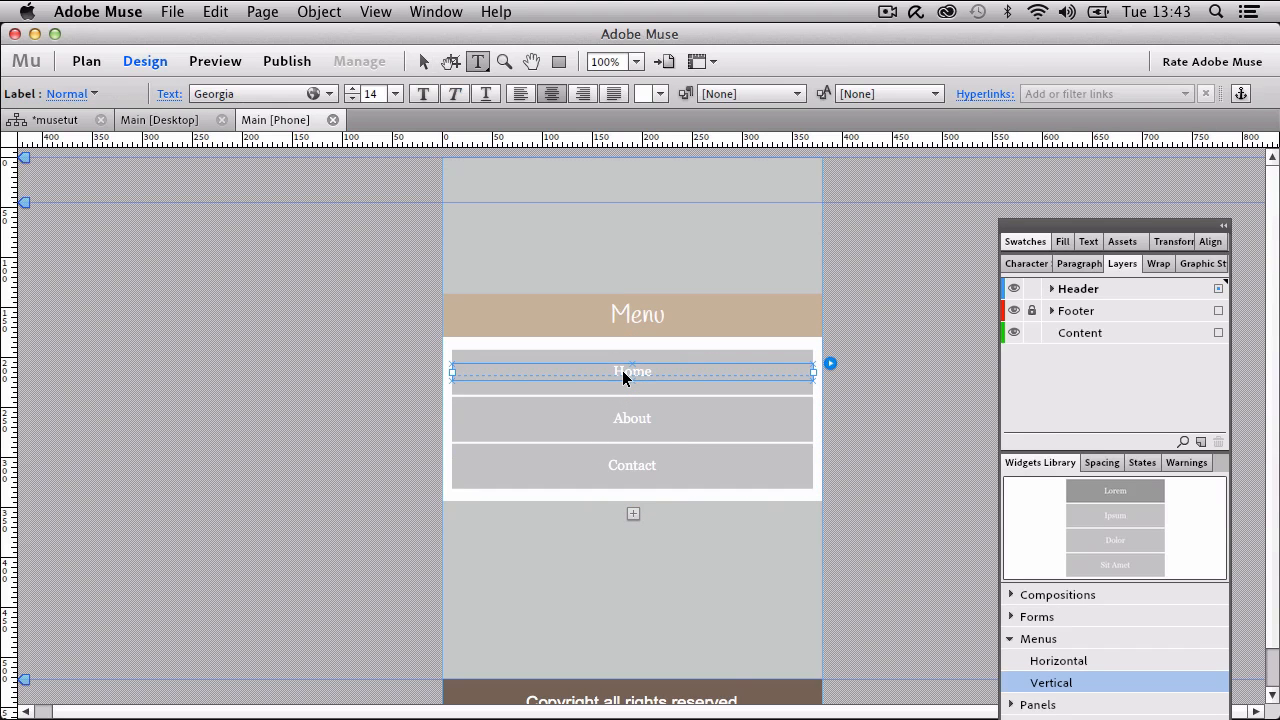
double_click(619, 375)
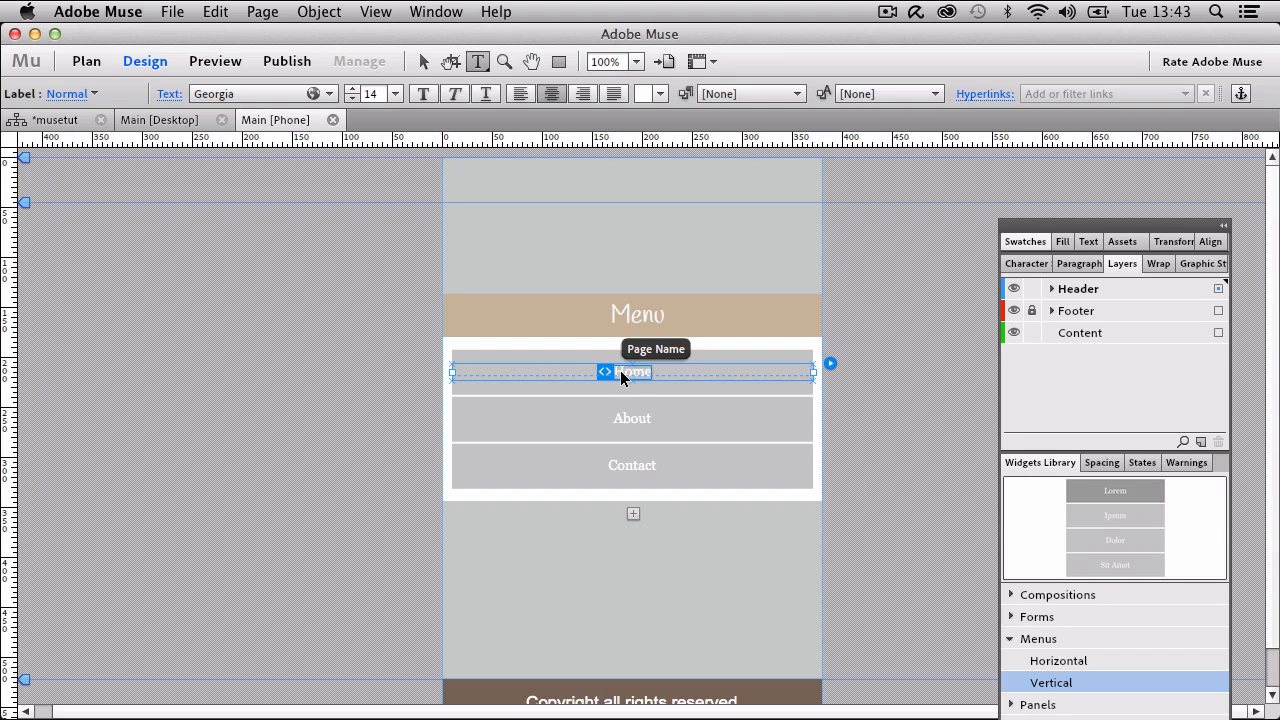
click(619, 384)
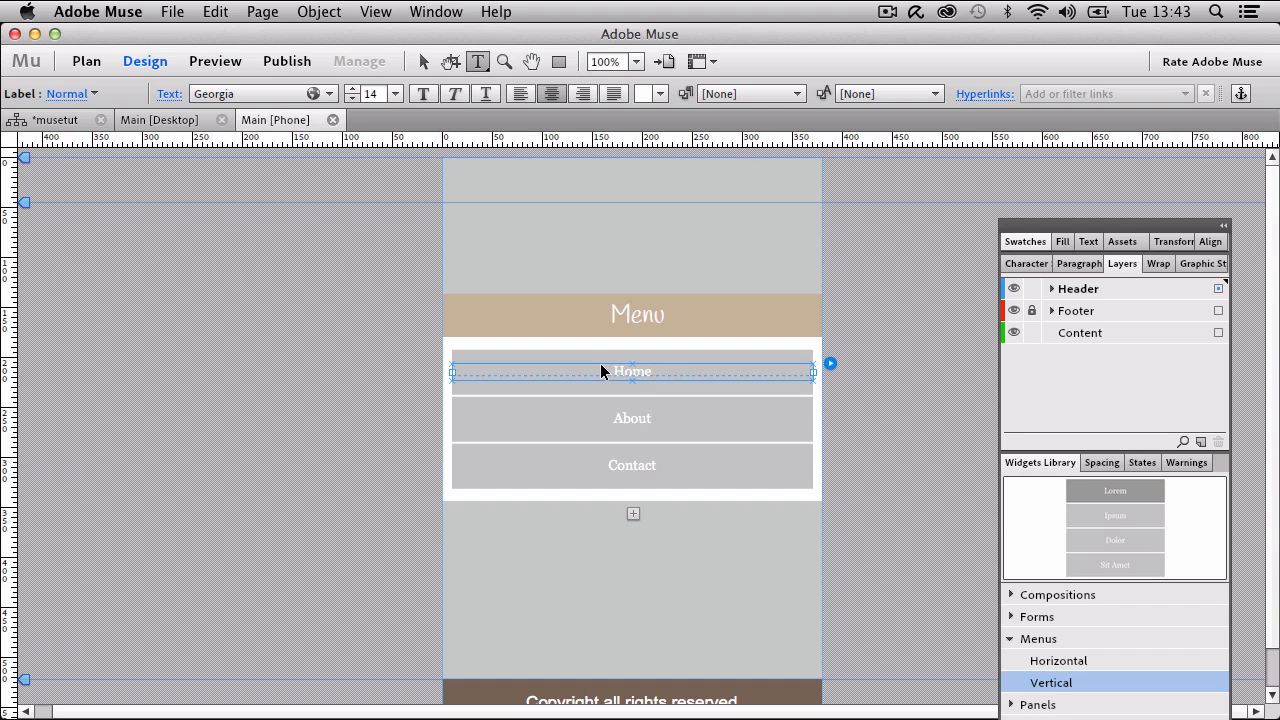
click(245, 94)
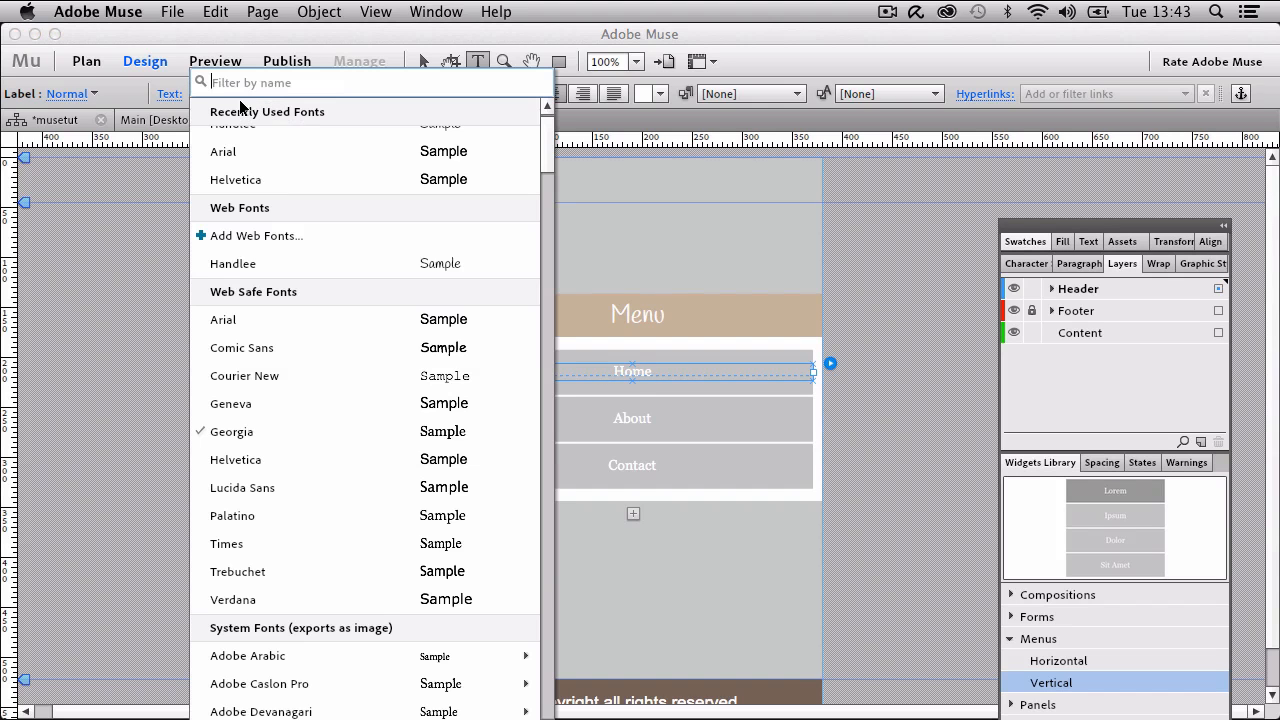
click(271, 332)
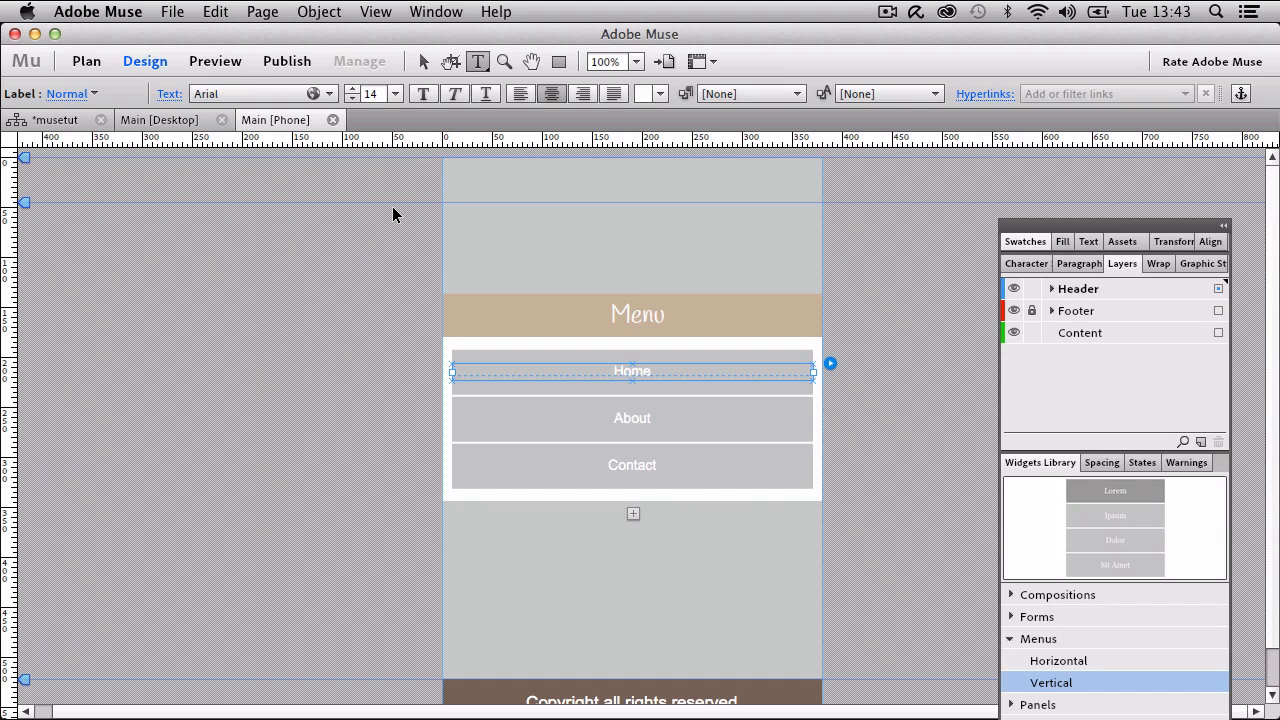
Increase the text size of the vertical menu's item labels to 19.
click(351, 89)
click(351, 89)
click(351, 89)
click(351, 89)
click(352, 89)
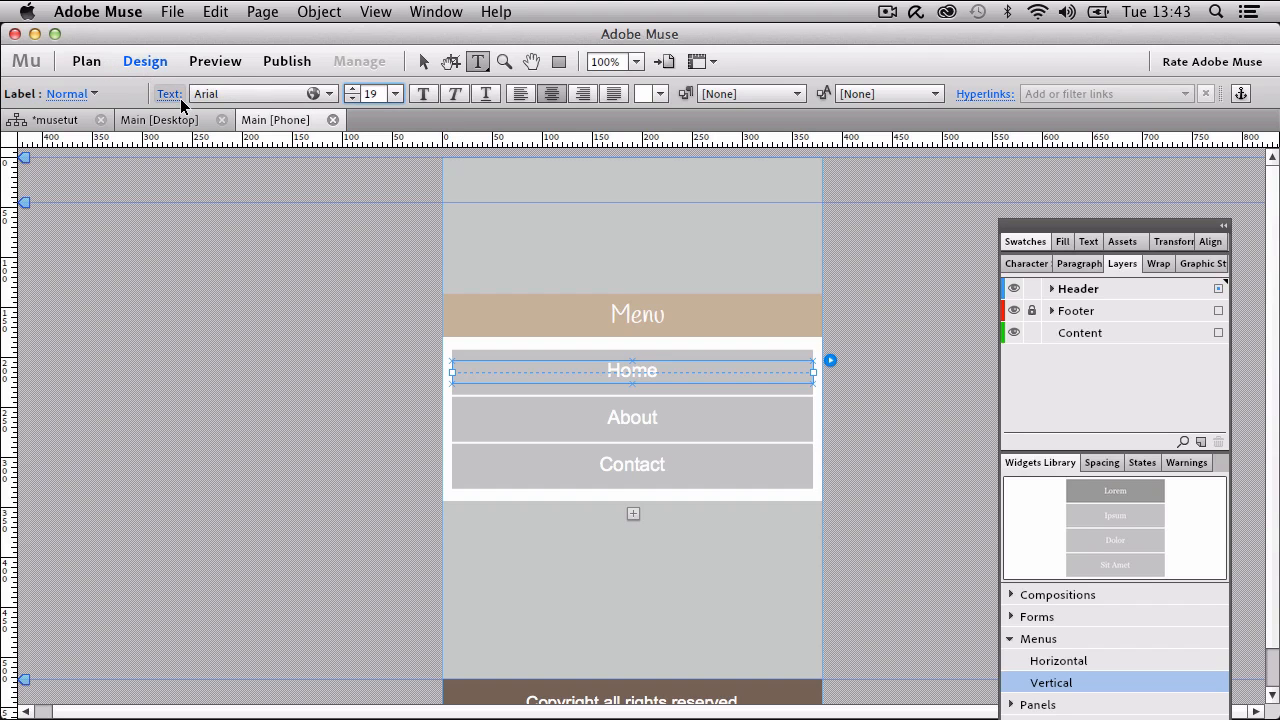
Fill the menu items' Normal state with light tan C7B299.
click(425, 62)
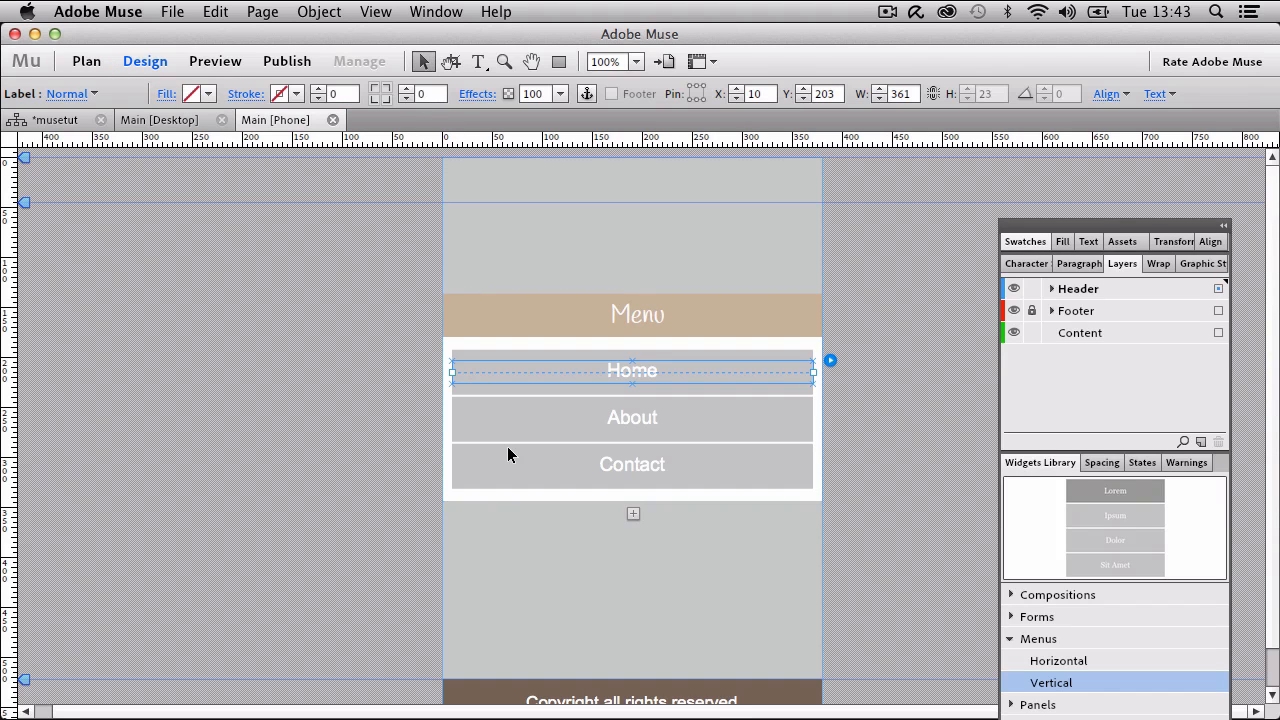
click(466, 358)
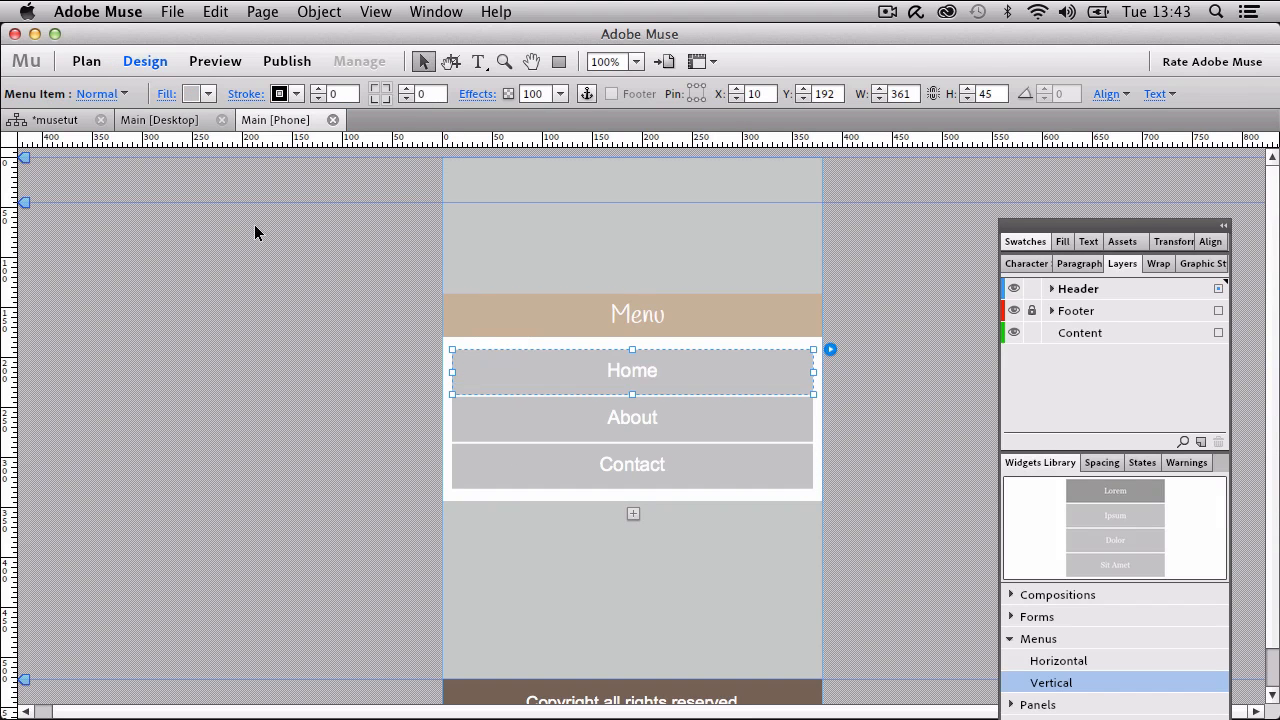
click(210, 94)
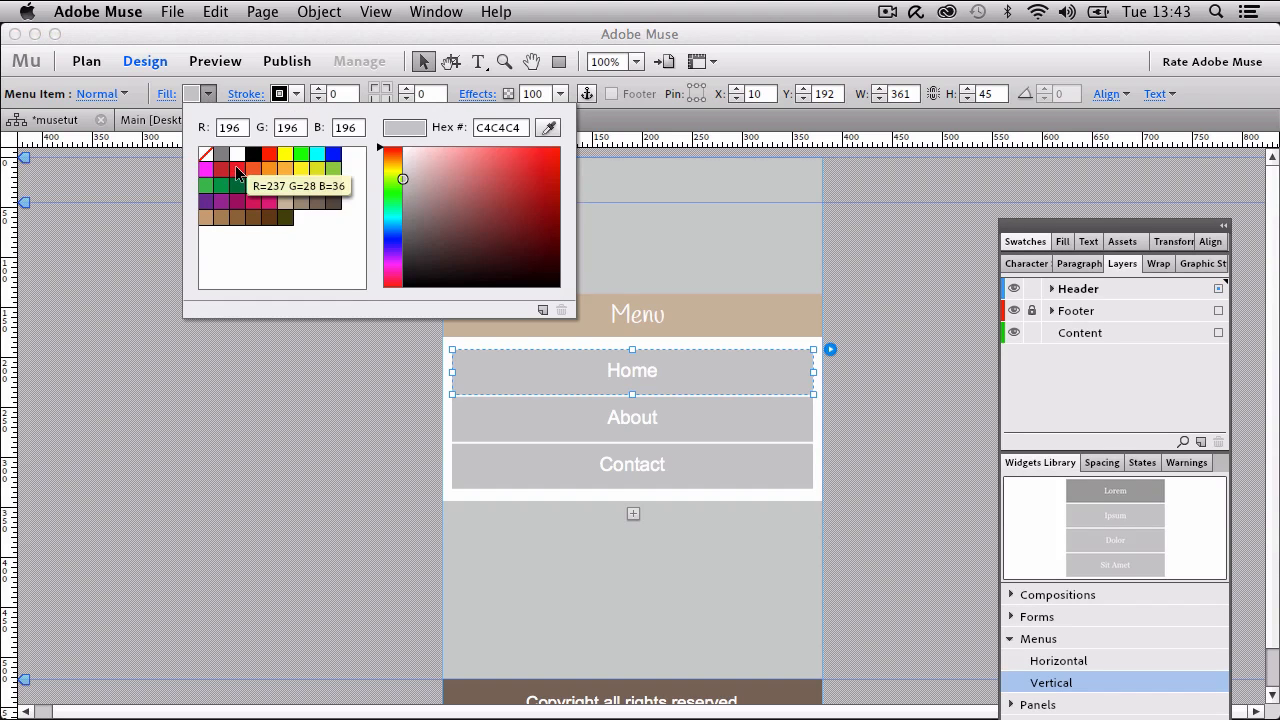
click(286, 202)
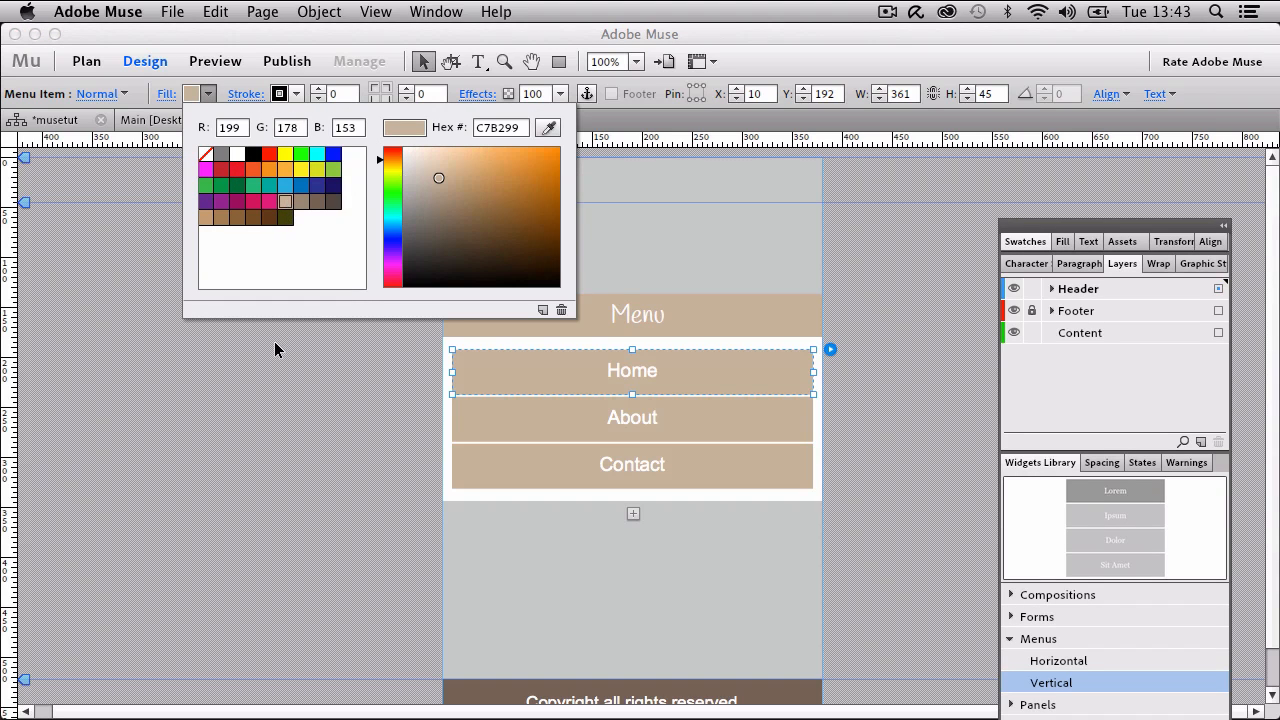
click(117, 98)
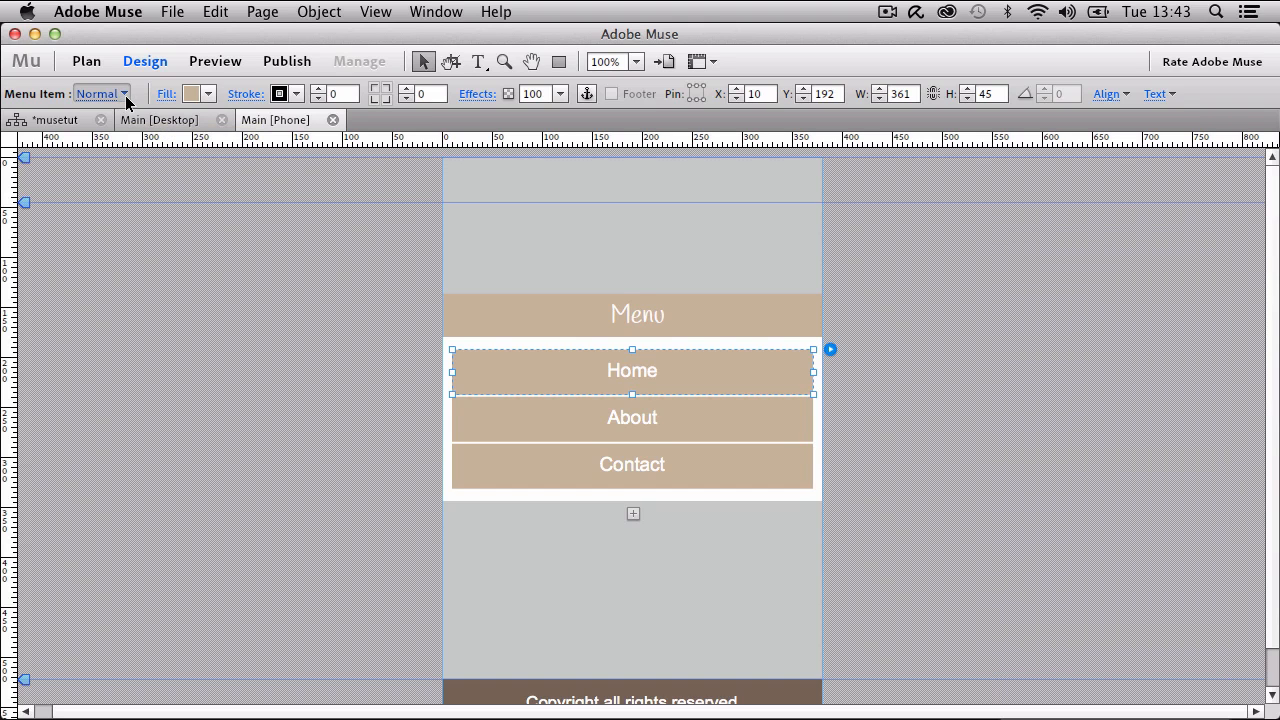
Fill the menu items' Rollover state with the medium brown swatch next to the light tan one.
click(125, 95)
click(158, 169)
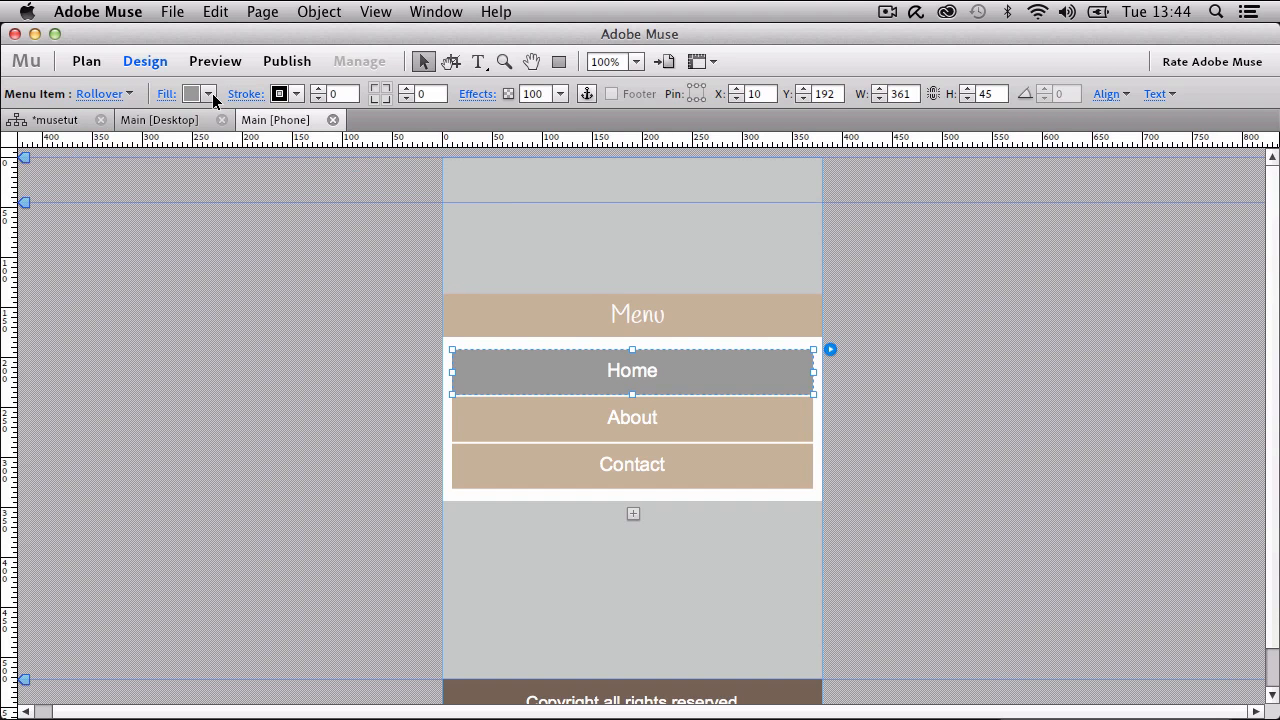
click(210, 93)
click(303, 202)
click(352, 461)
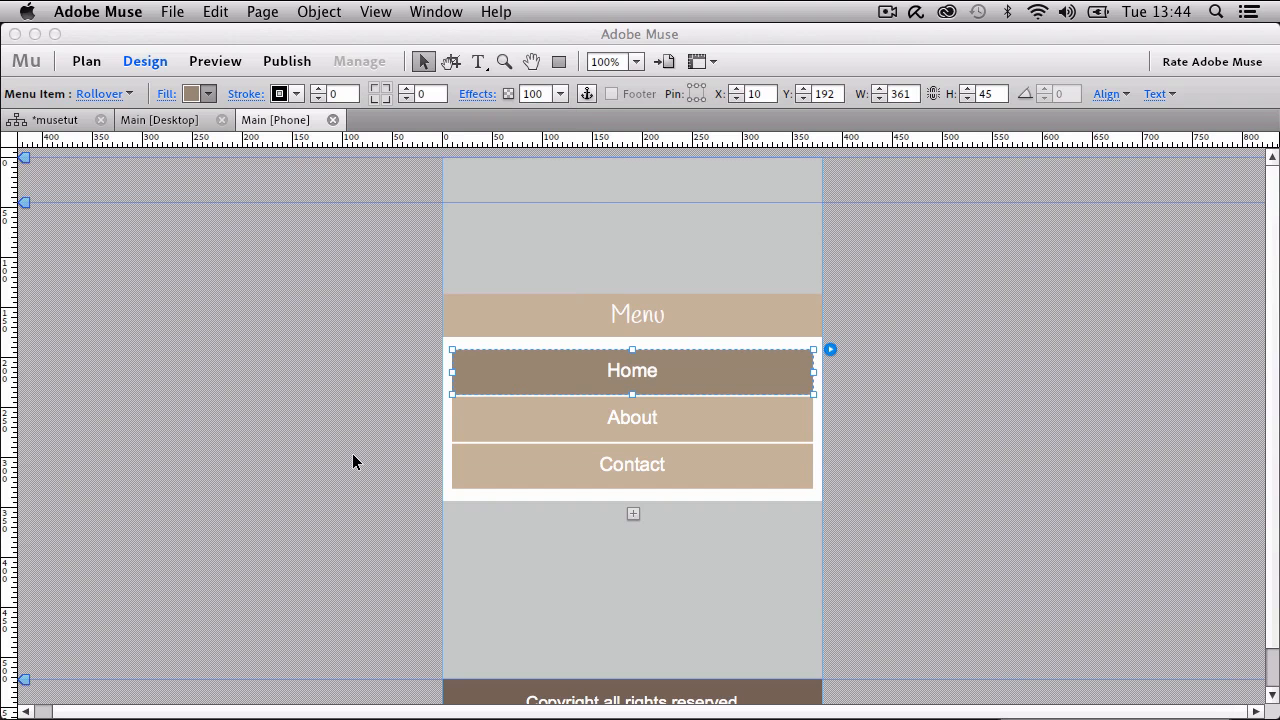
click(352, 461)
click(772, 356)
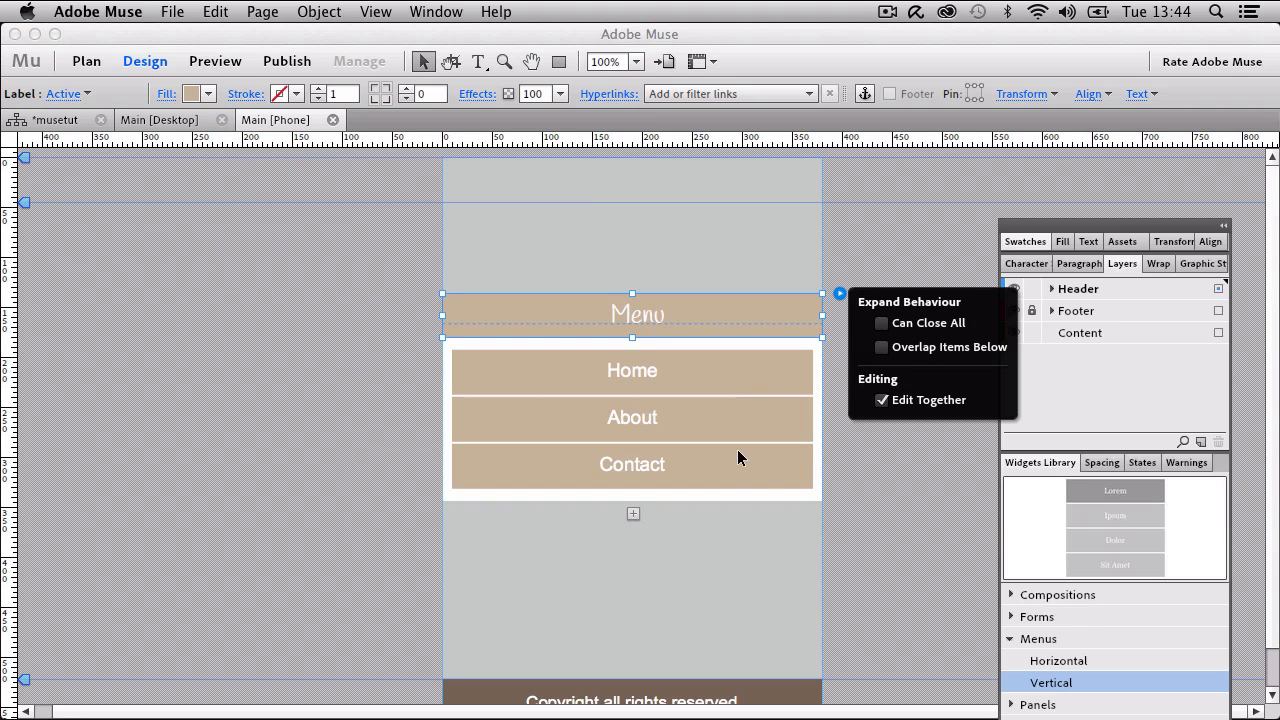
click(723, 534)
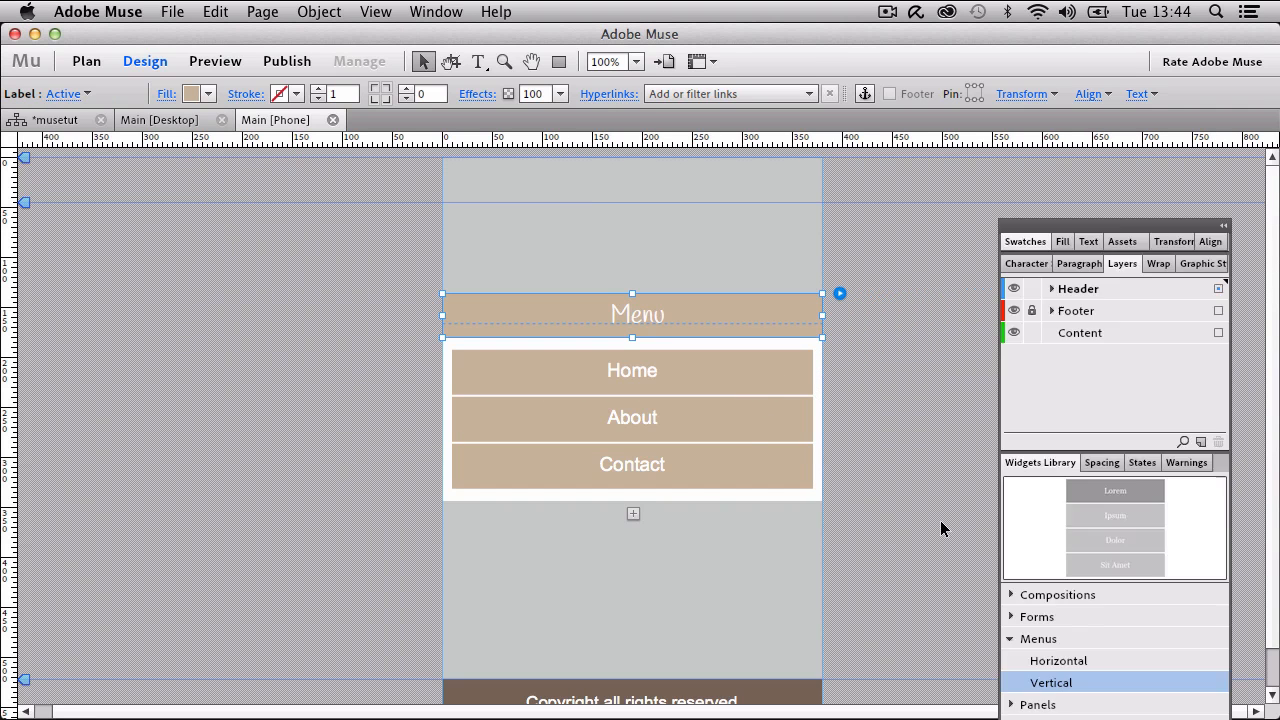
Place a second Accordion panel widget on the phone master at X 10, Y 36.
click(1010, 638)
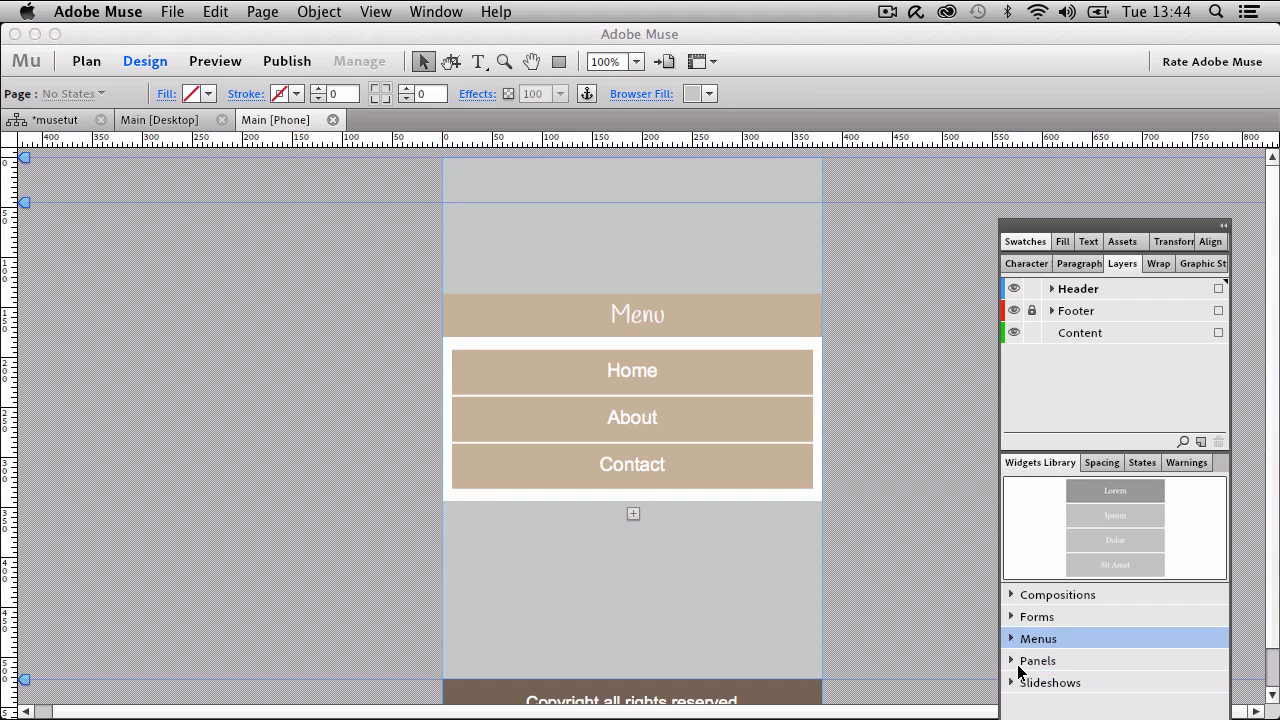
click(1011, 661)
drag(1064, 687, 508, 548)
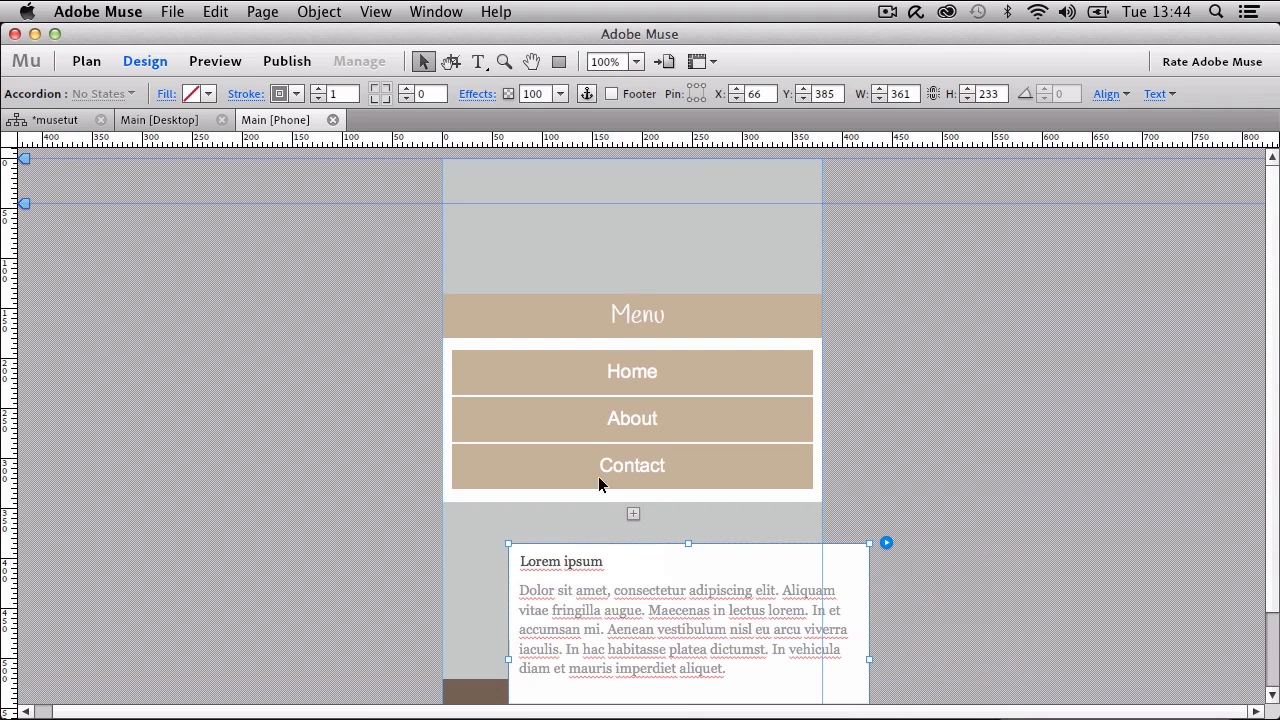
drag(580, 547, 542, 210)
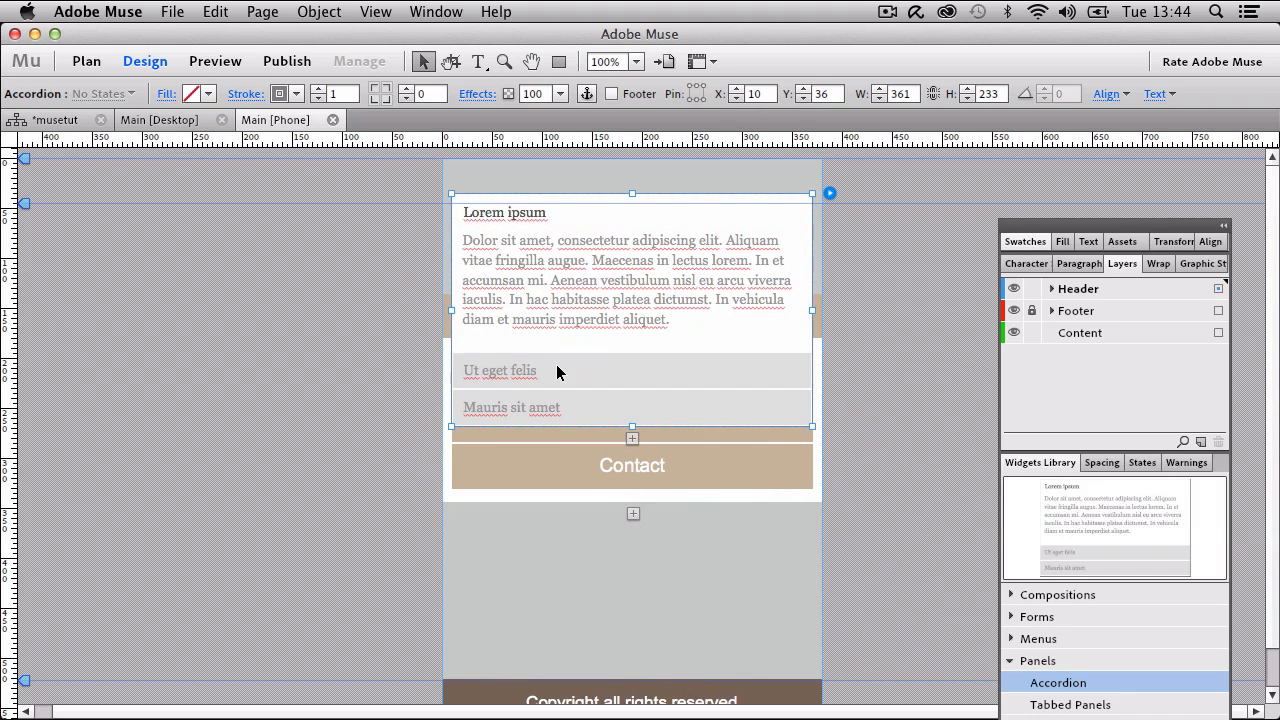
Open the Mauris sit amet and Ut eget felis sections of the placeholder accordion, and delete that accordion.
click(557, 367)
click(553, 403)
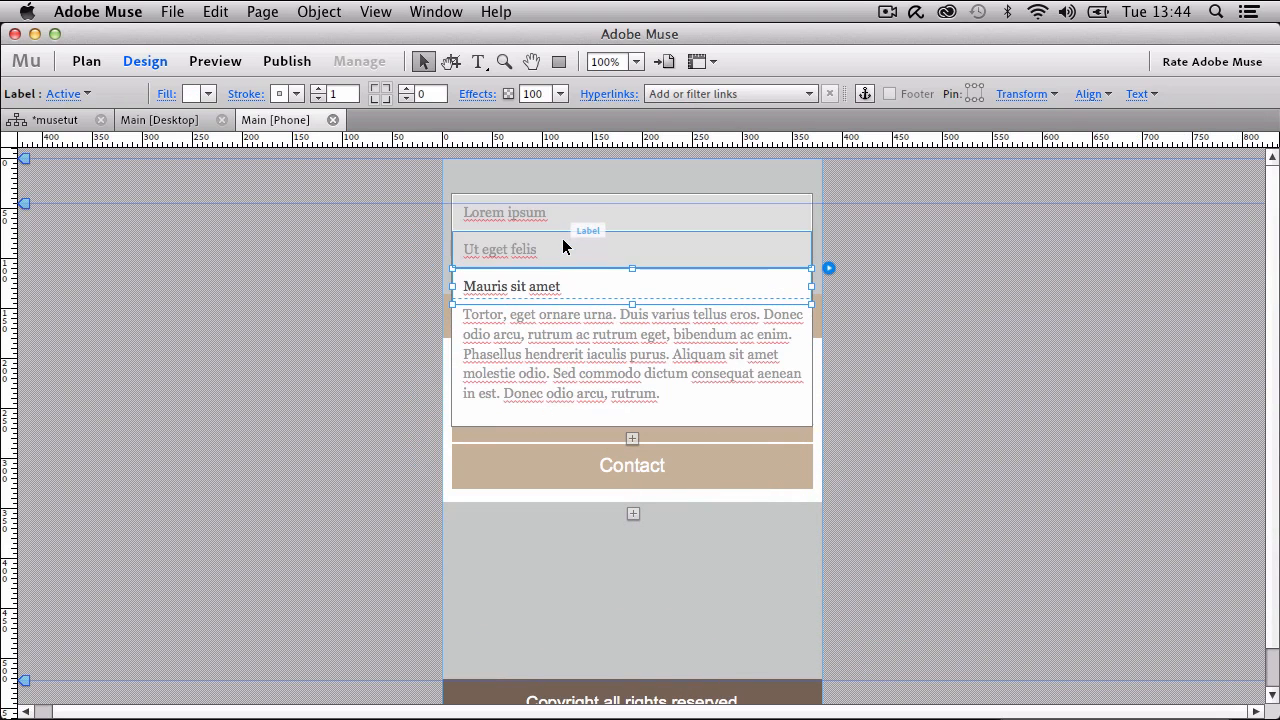
click(562, 245)
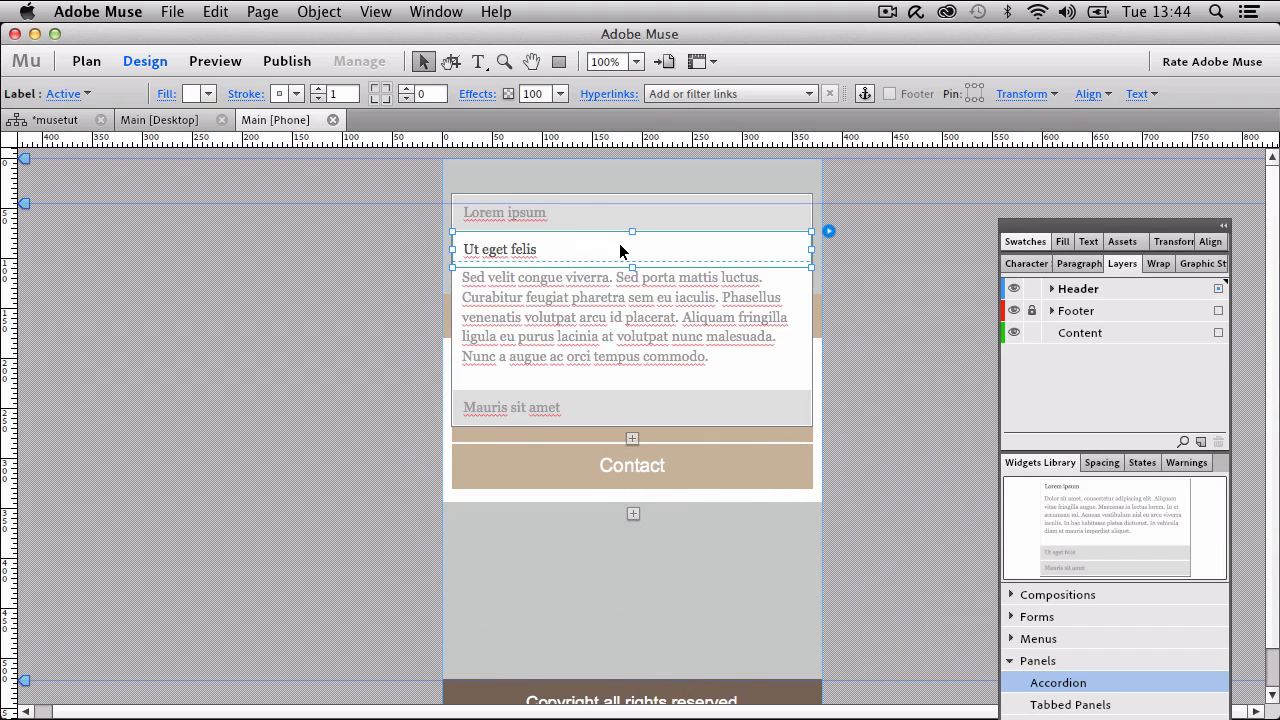
click(900, 289)
click(803, 225)
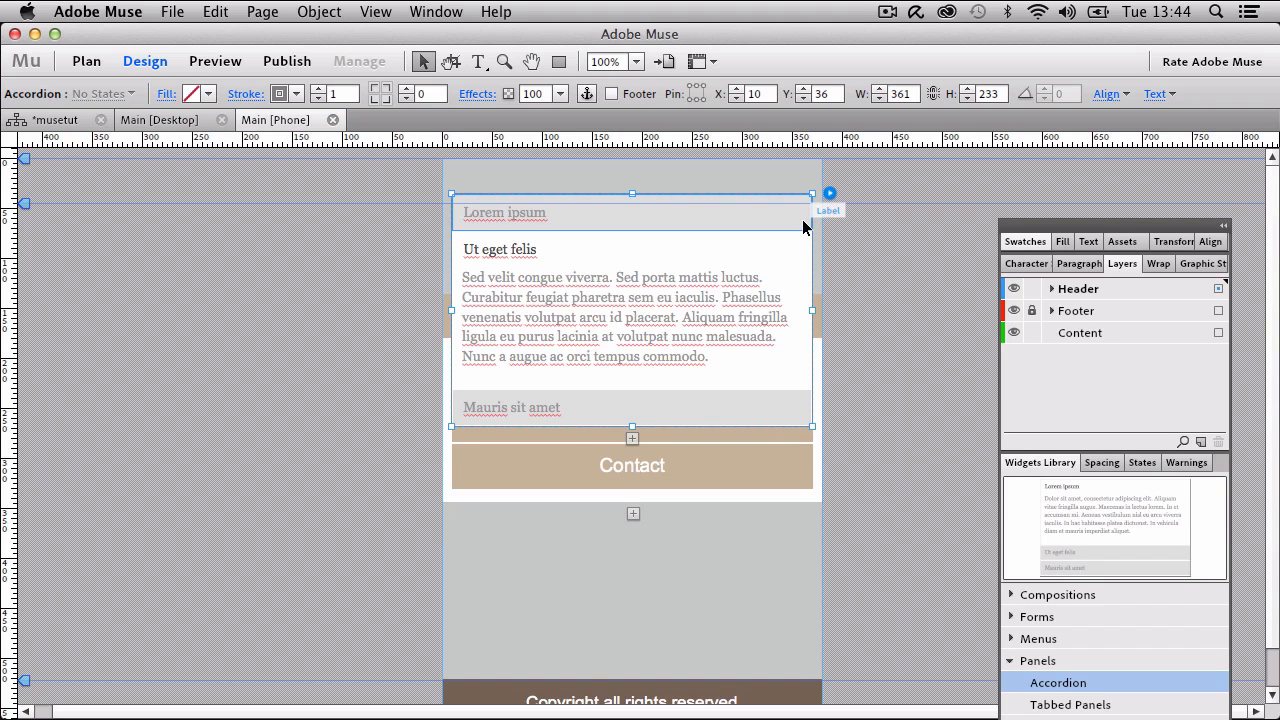
key(Delete)
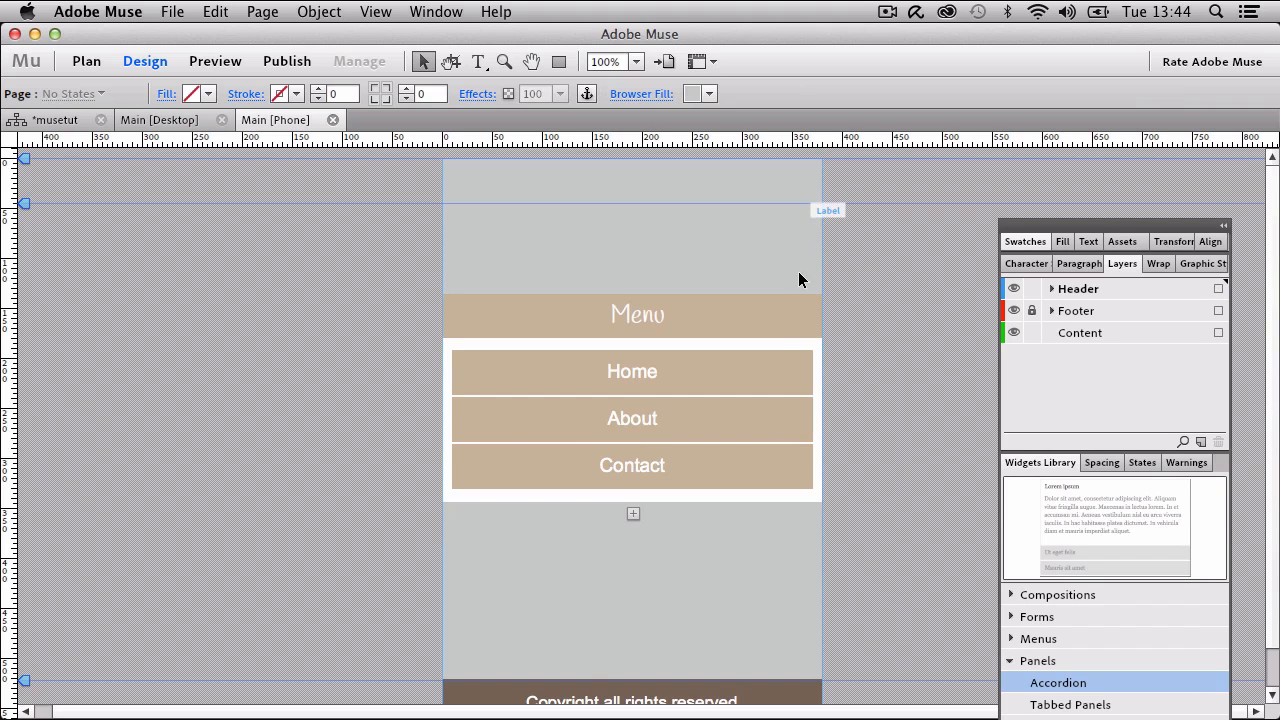
Enable the Can Close All expand behaviour for the Menu accordion.
click(760, 330)
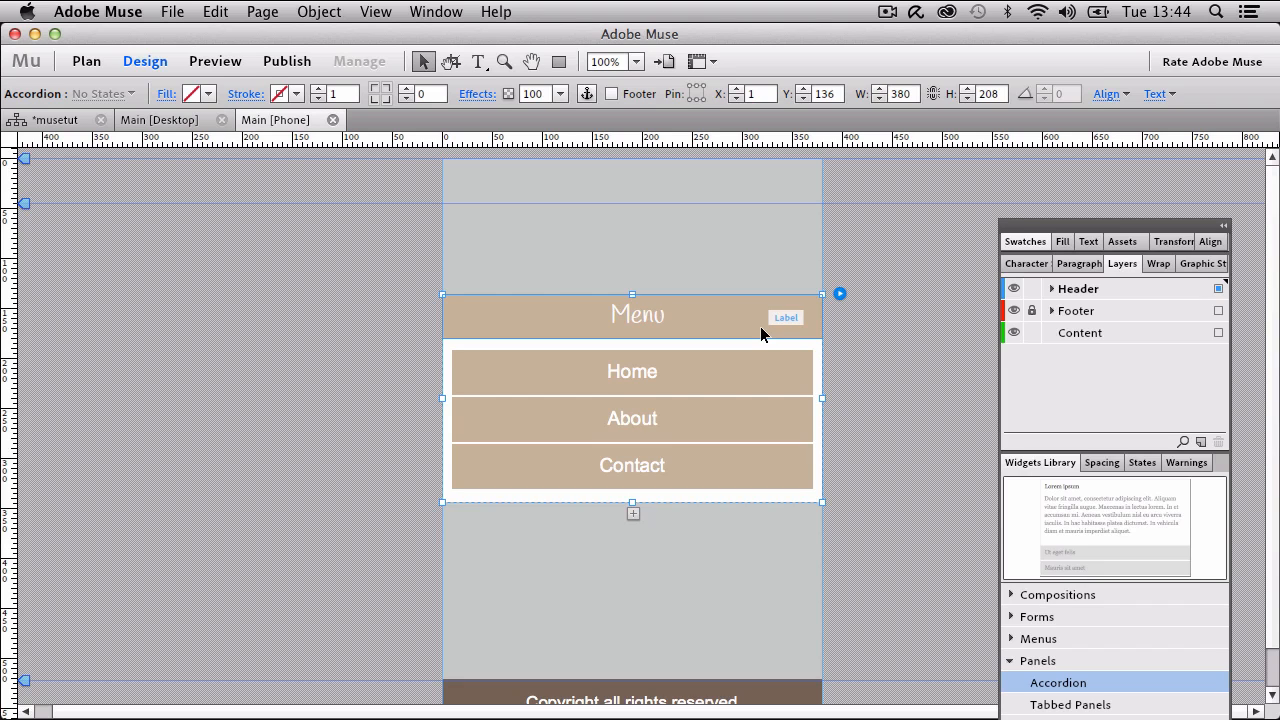
click(840, 295)
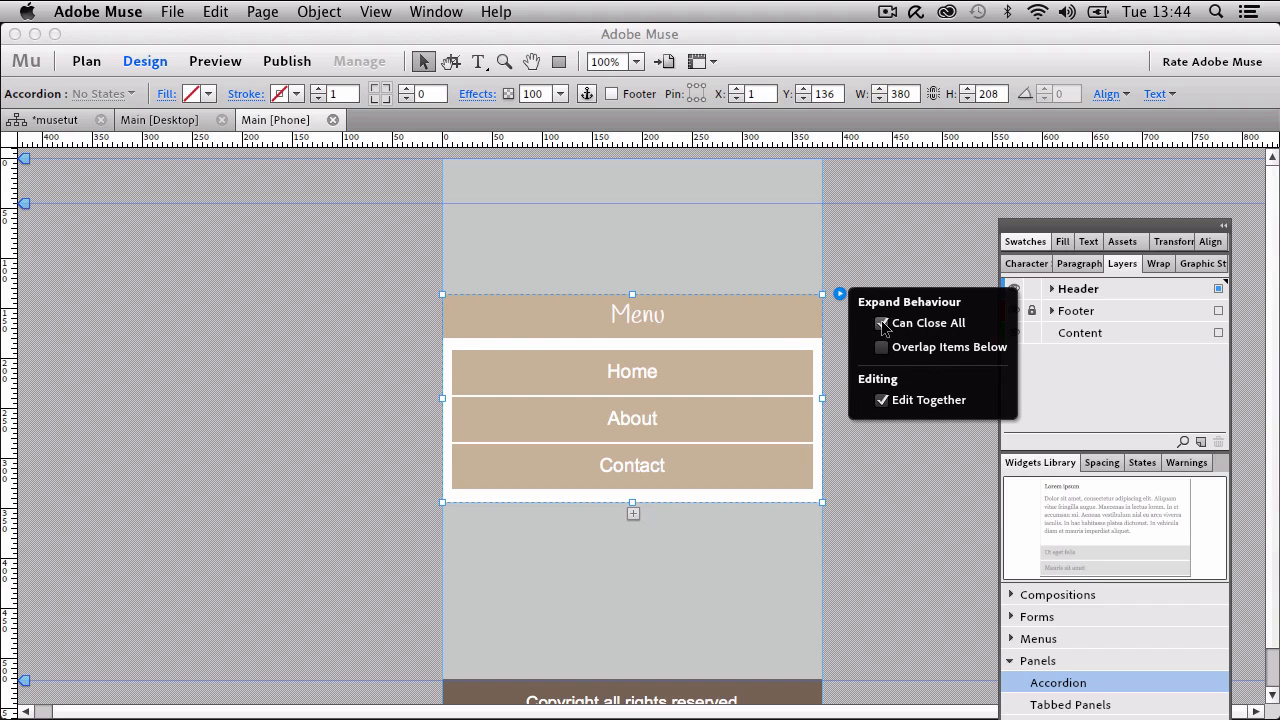
click(728, 543)
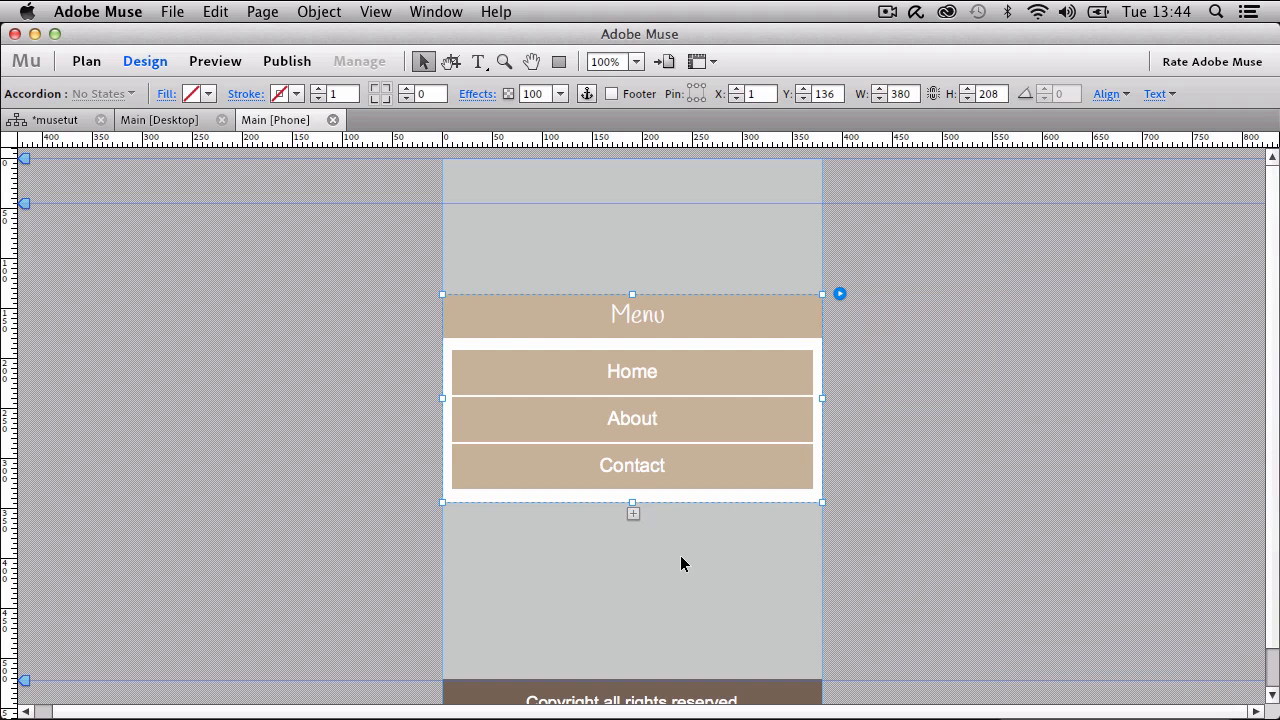
Collapse the accordion's Menu section so only its label shows, and select the whole accordion.
click(672, 530)
click(631, 333)
click(744, 326)
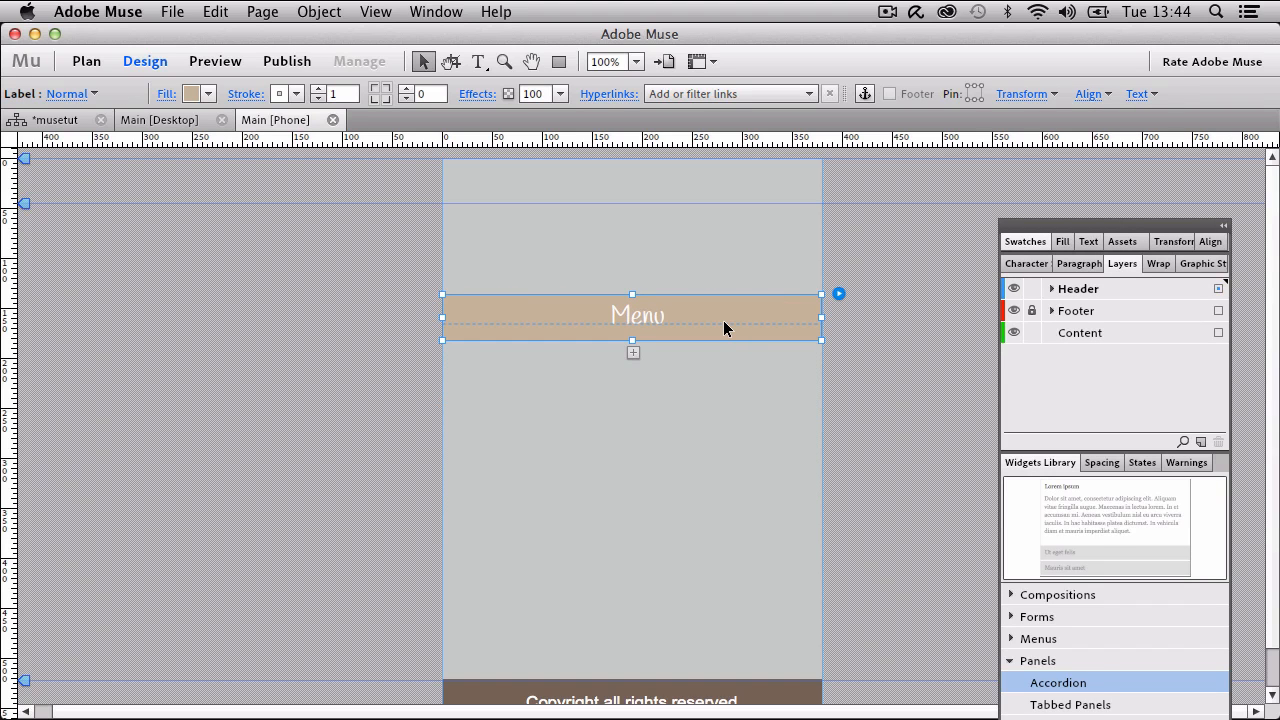
click(660, 459)
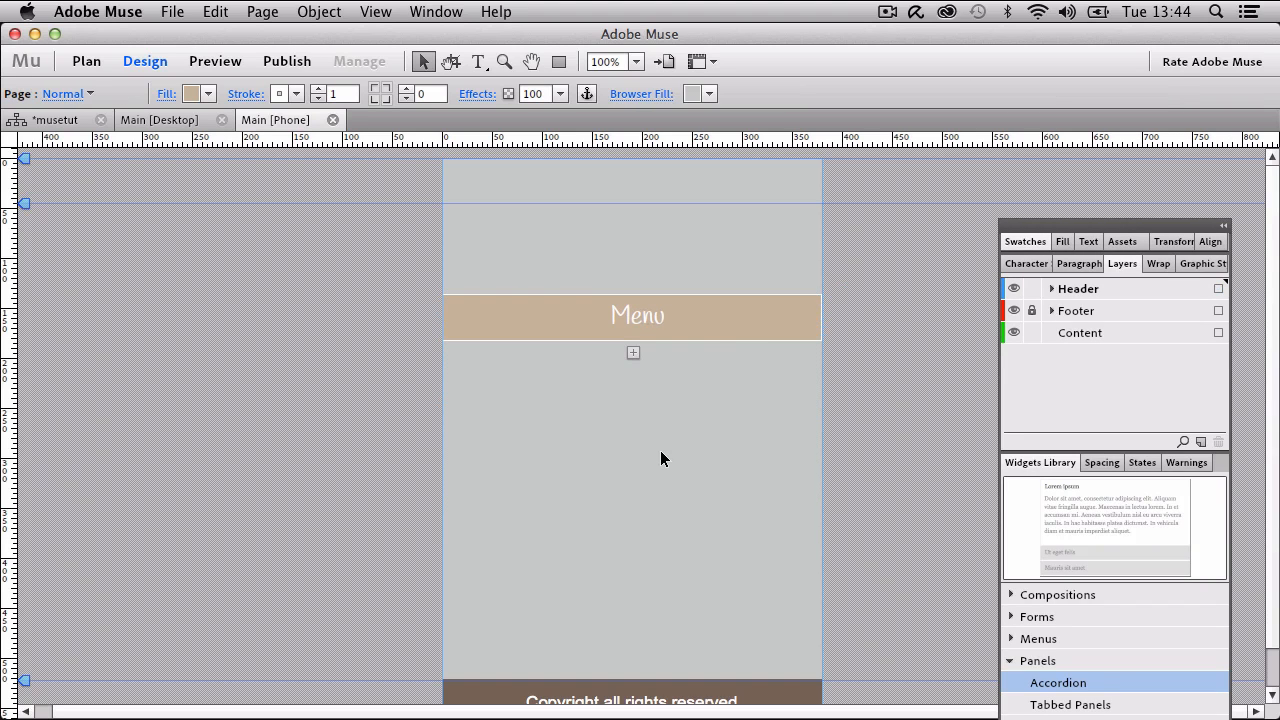
click(454, 336)
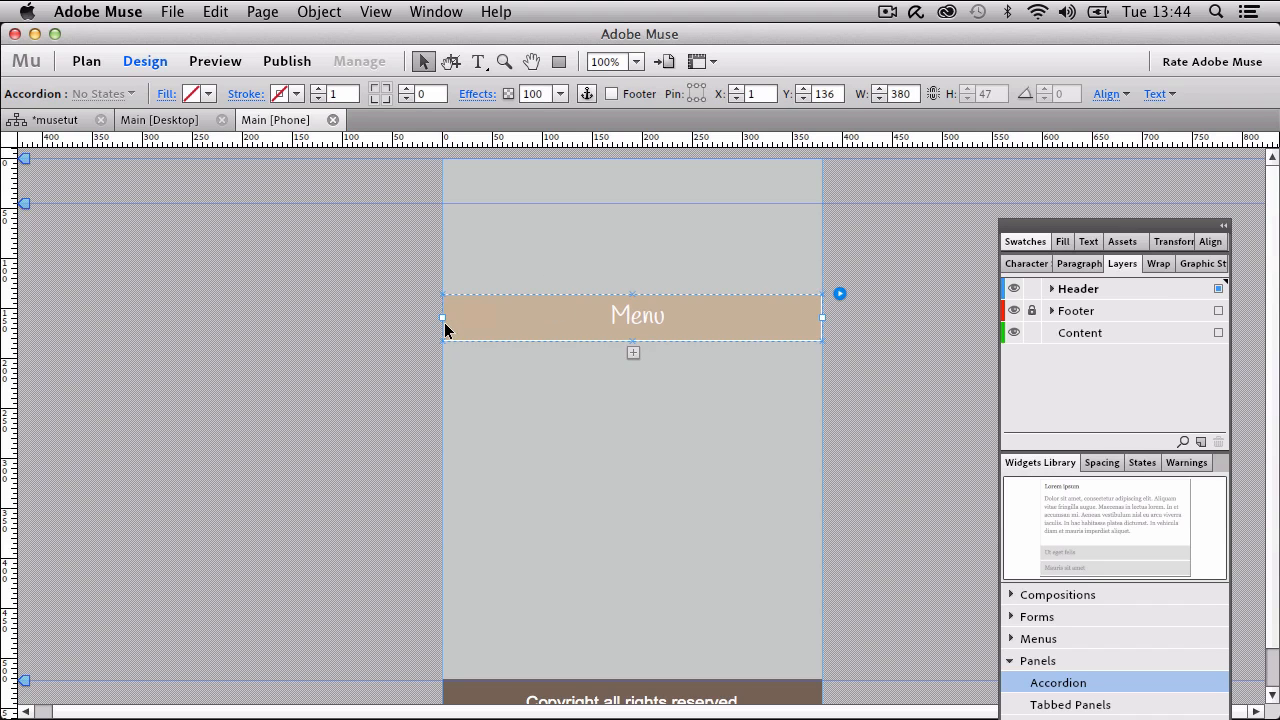
Move the collapsed Menu accordion to the top edge of the phone page and lower the header guide to just below it.
drag(471, 329, 471, 200)
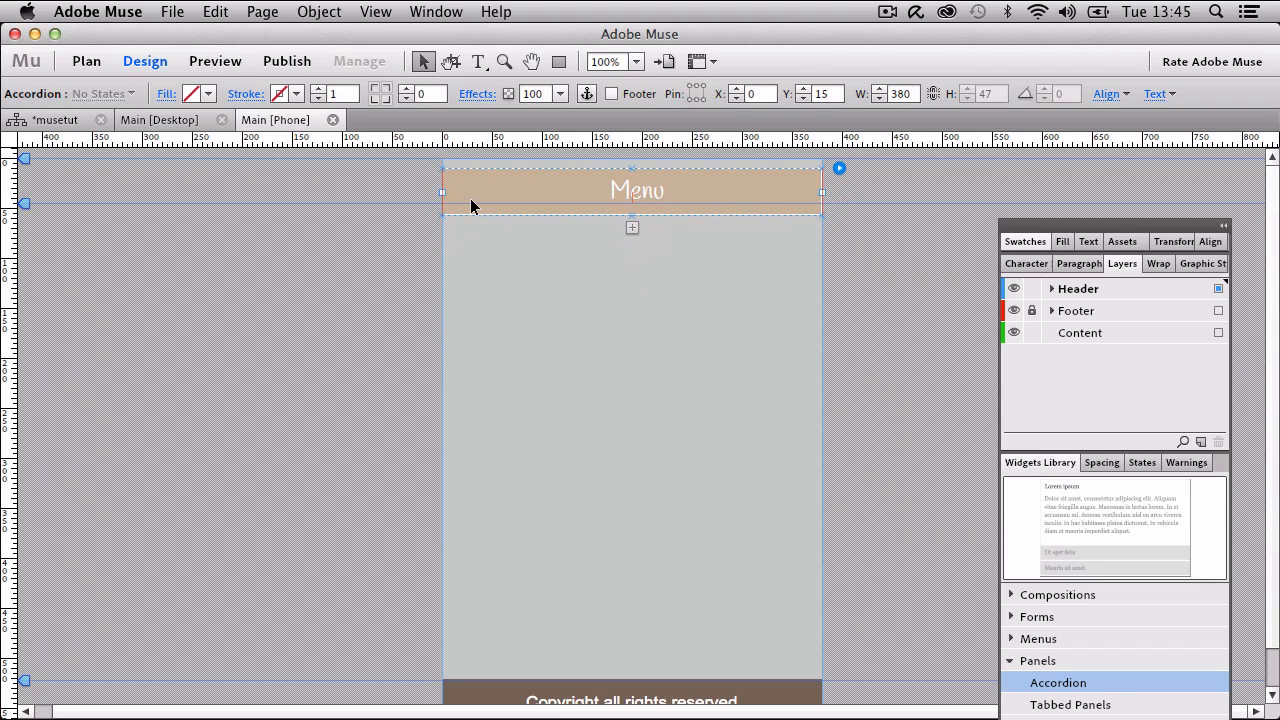
click(222, 262)
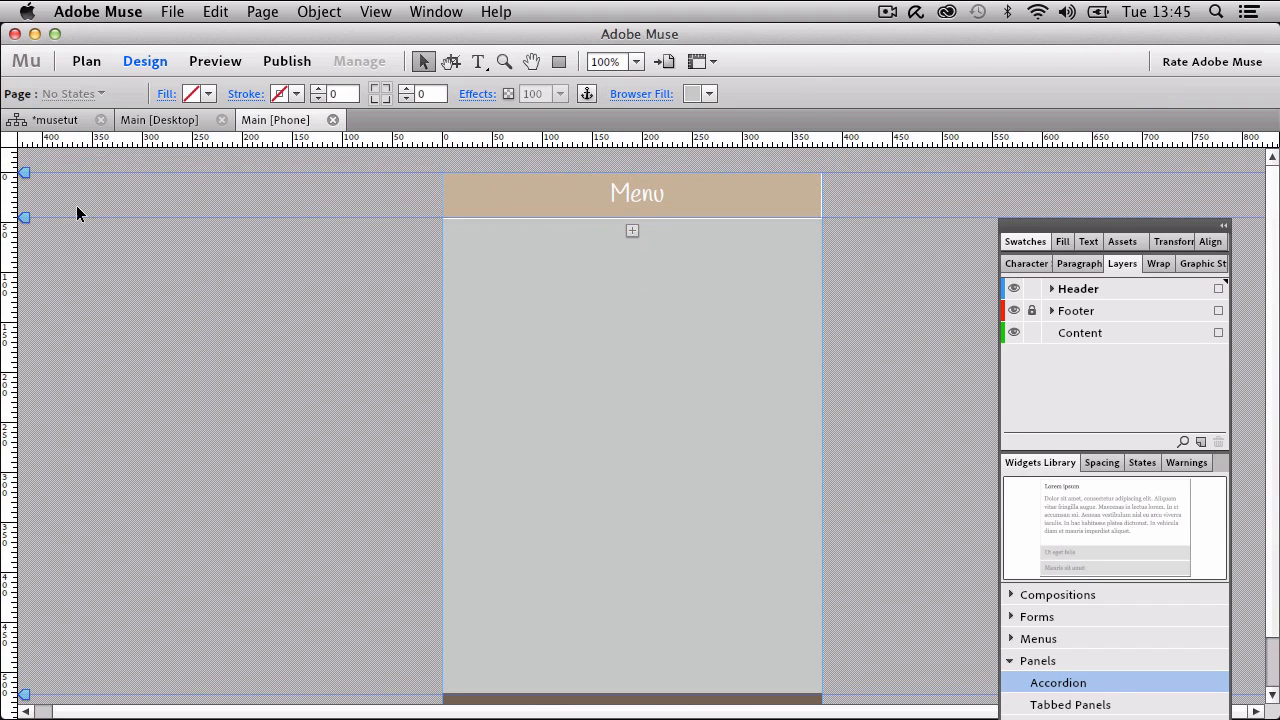
drag(26, 220, 26, 223)
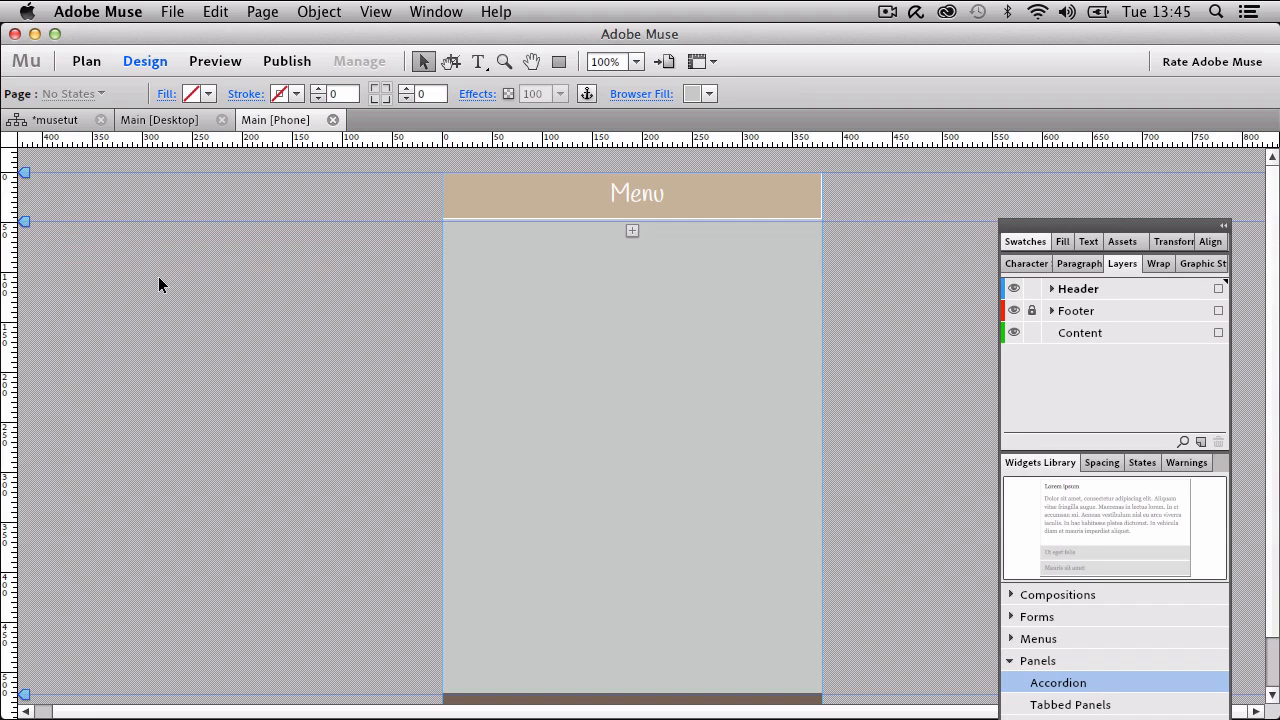
key(Tab)
key(Tab)
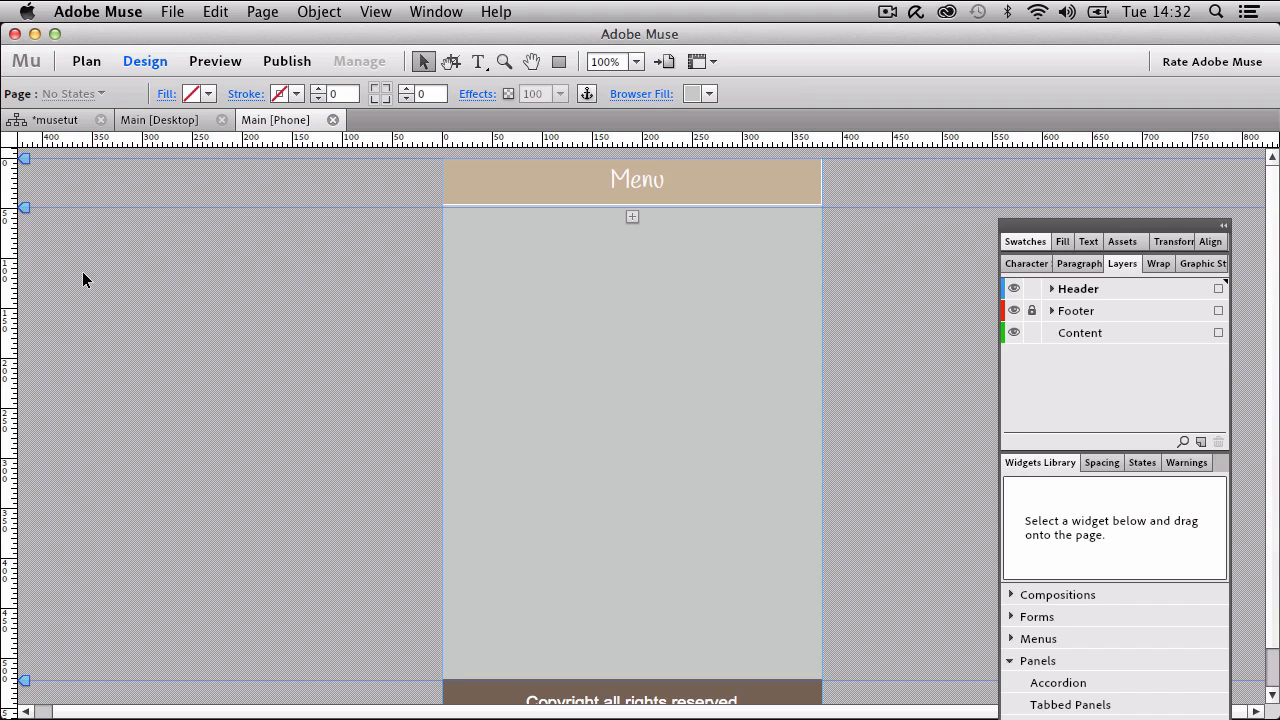
Preview the phone master page in the browser, expand its Menu accordion to test it, and return to Muse.
click(187, 11)
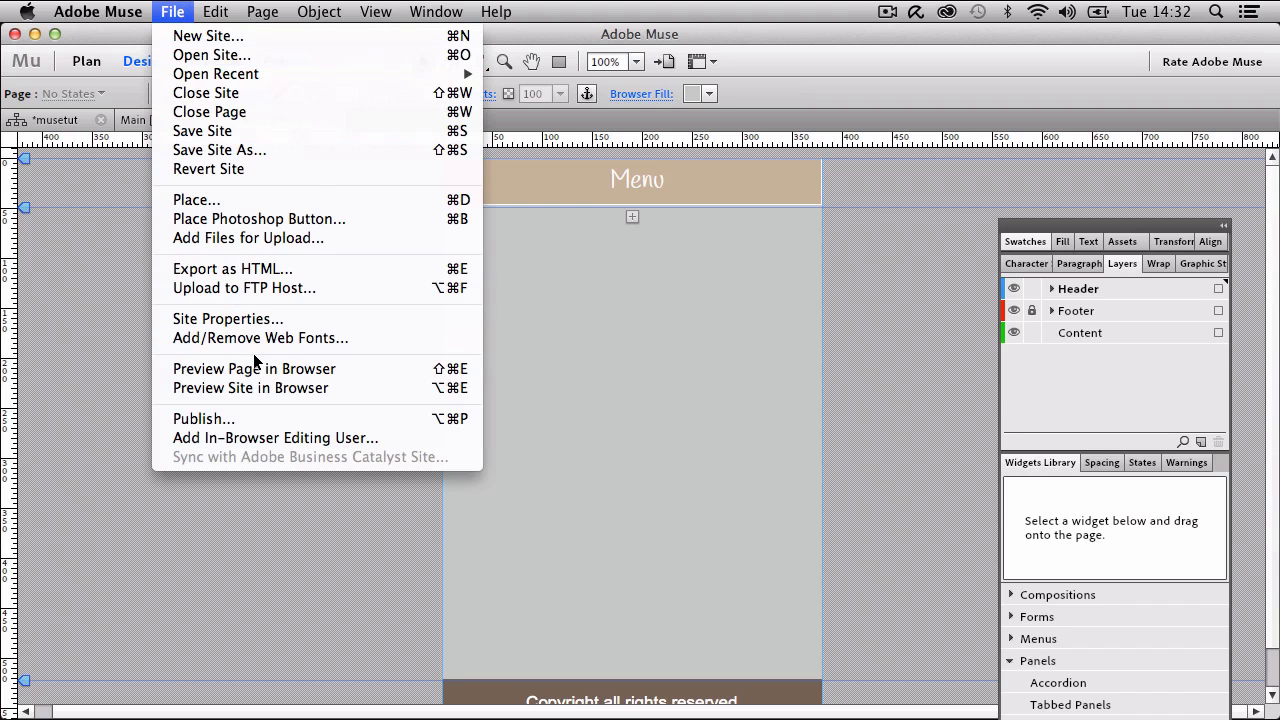
click(291, 370)
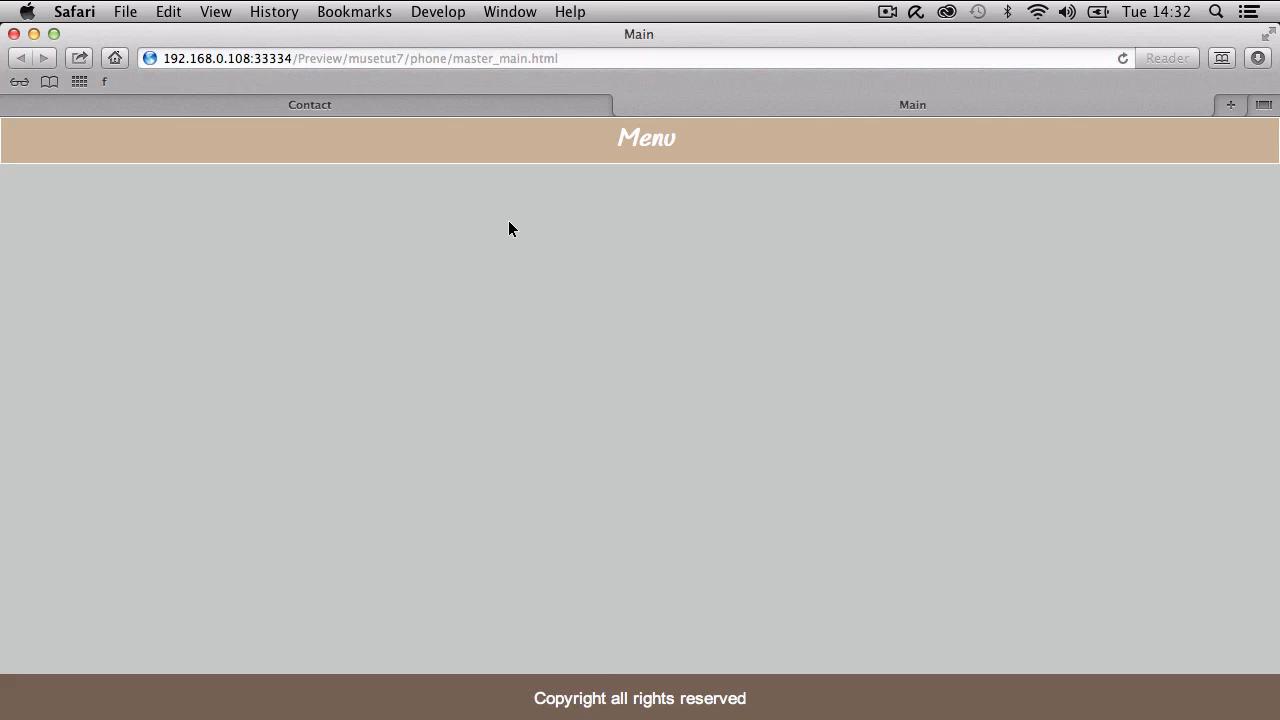
click(578, 159)
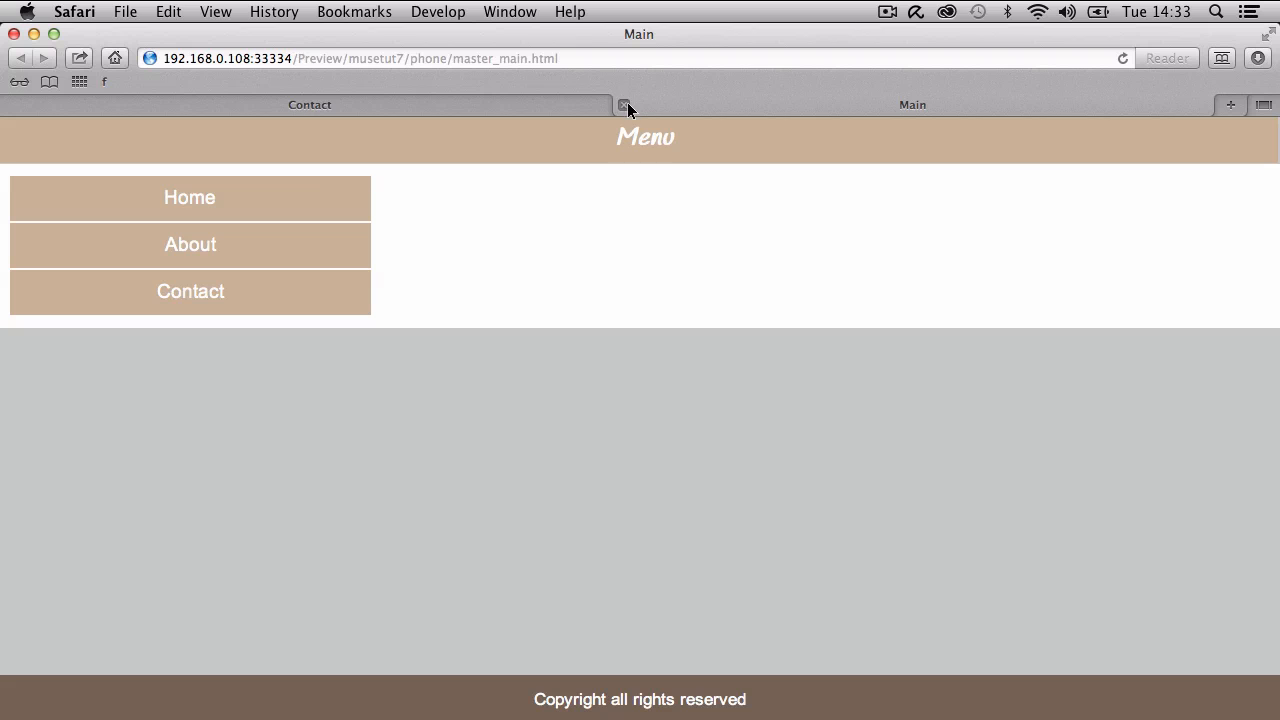
click(34, 36)
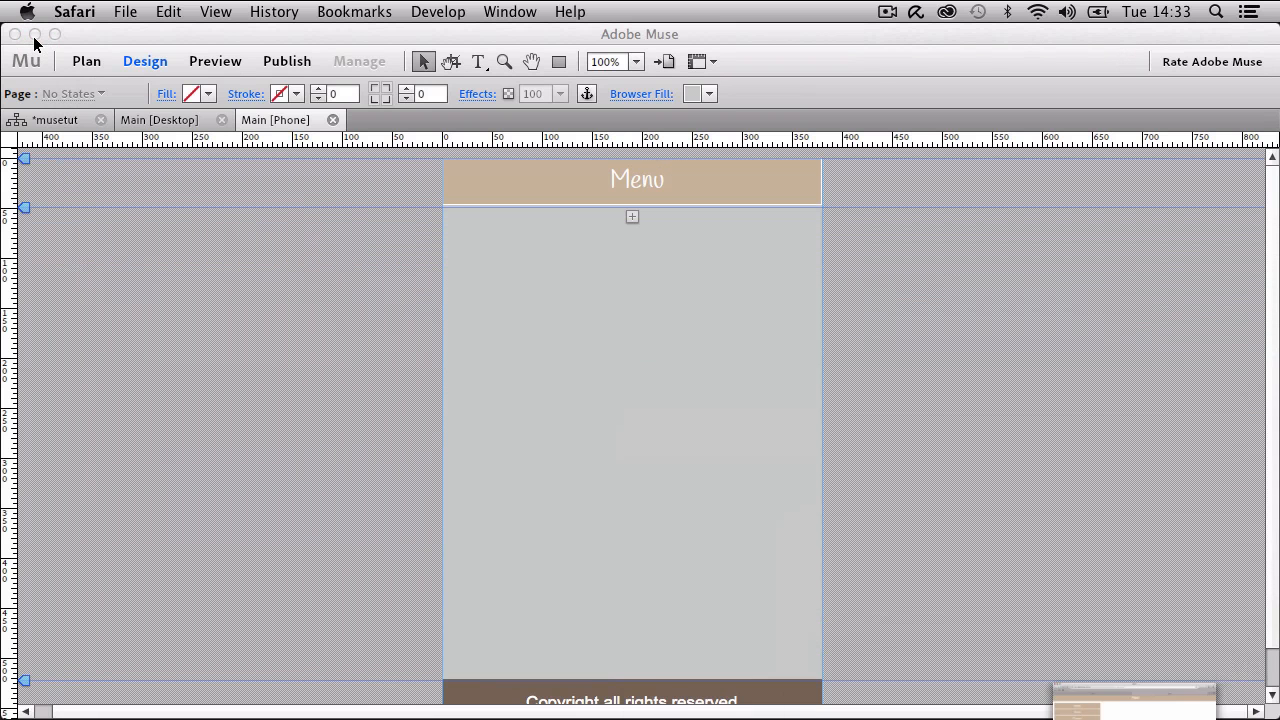
Expand the Menu accordion and try widening its vertical menu across the page to 379 px.
click(506, 188)
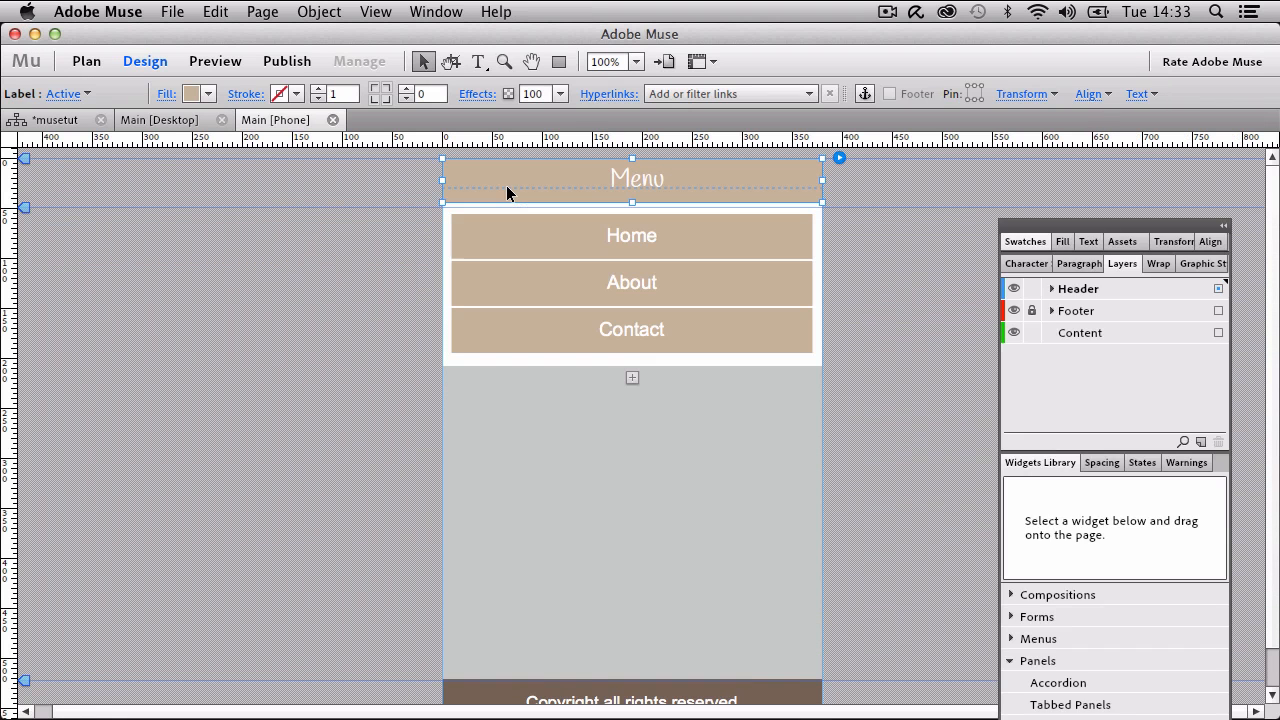
click(500, 249)
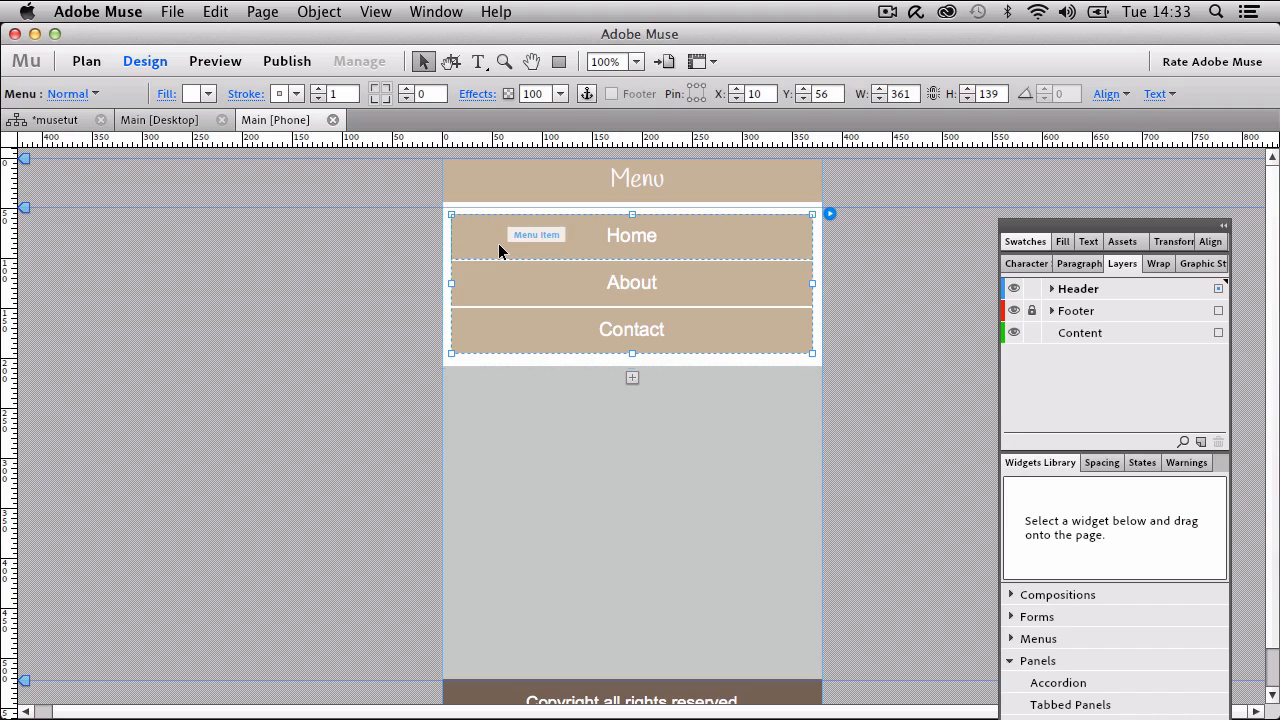
drag(451, 284, 442, 285)
drag(814, 284, 820, 284)
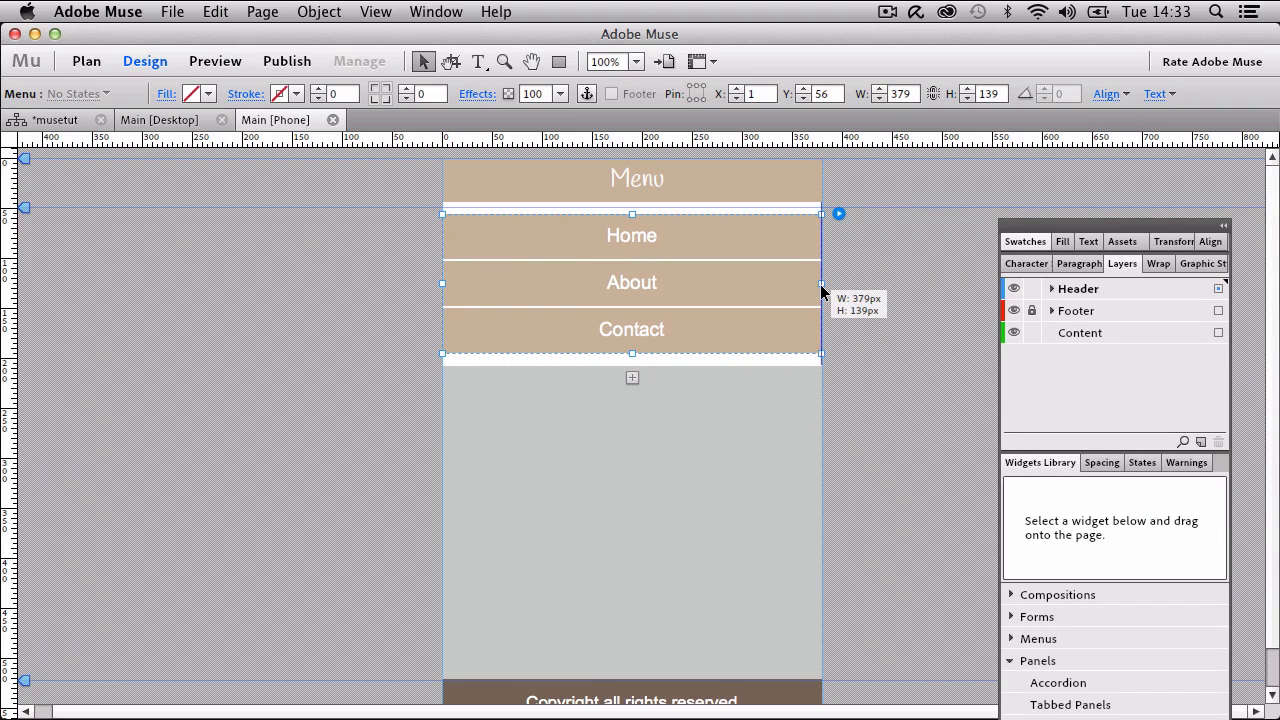
click(707, 404)
Preview the page with the widened menu in the browser and return to Muse.
click(172, 12)
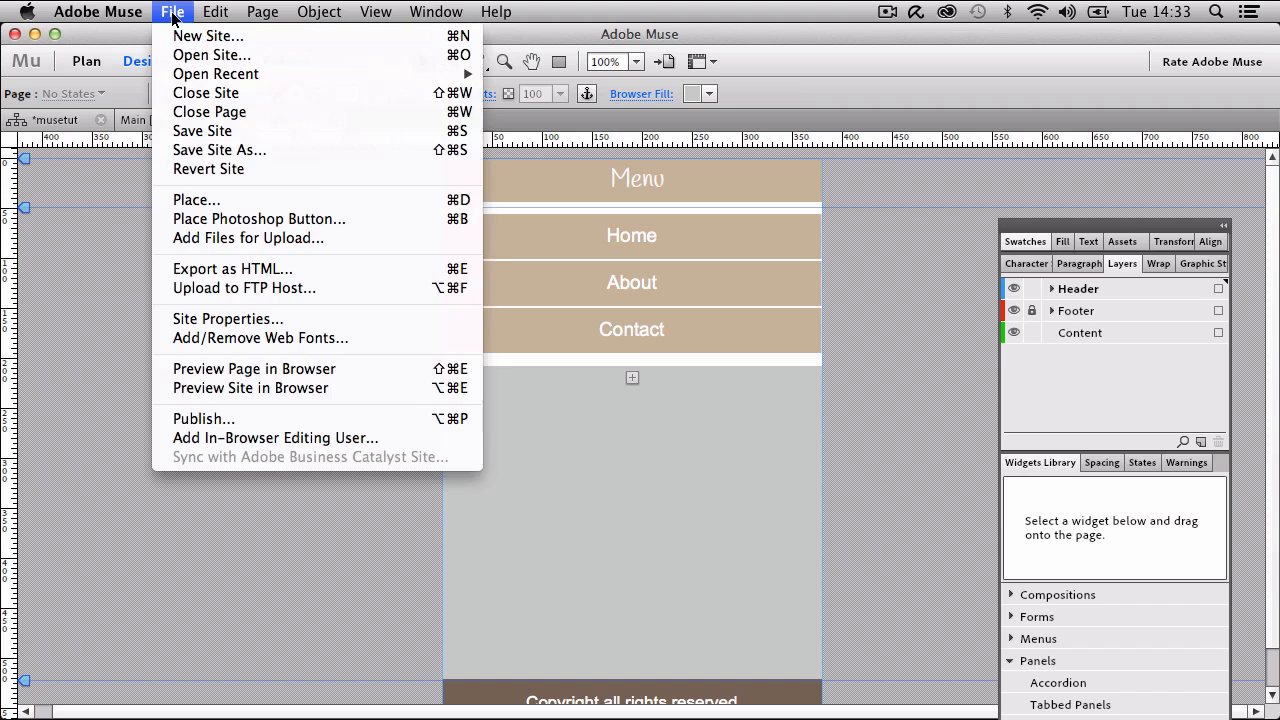
click(258, 373)
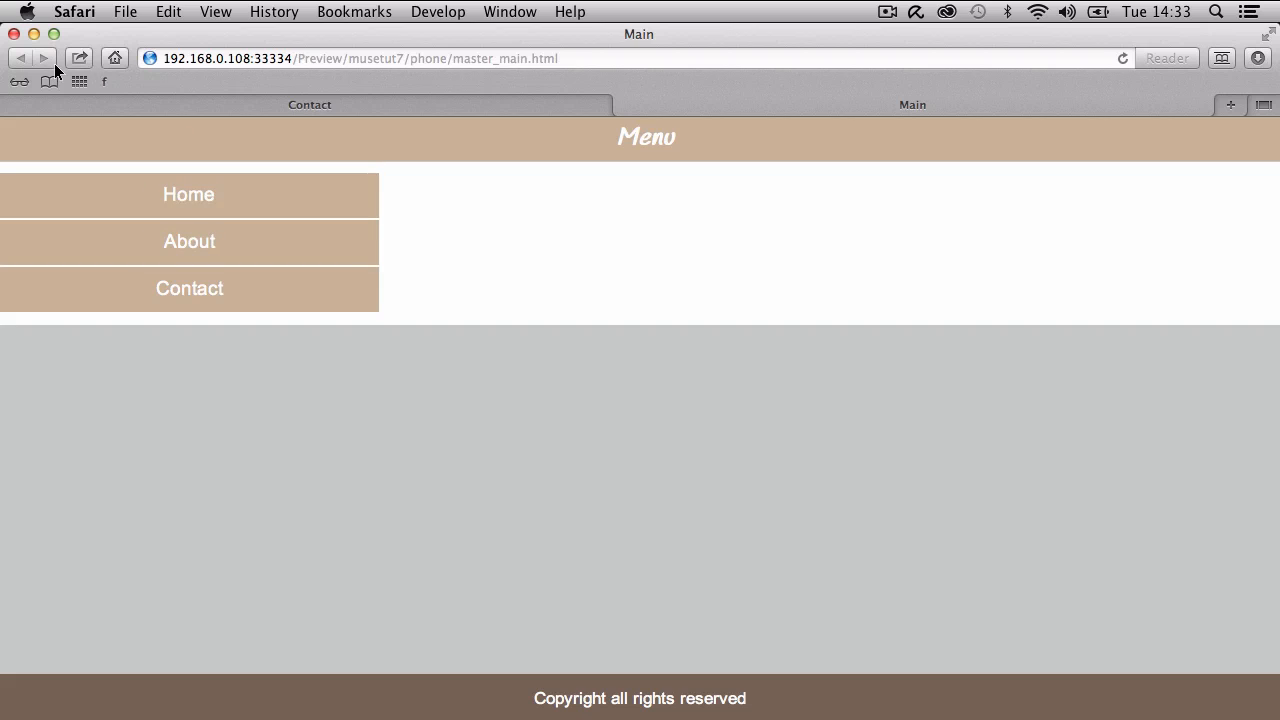
key(super+Tab)
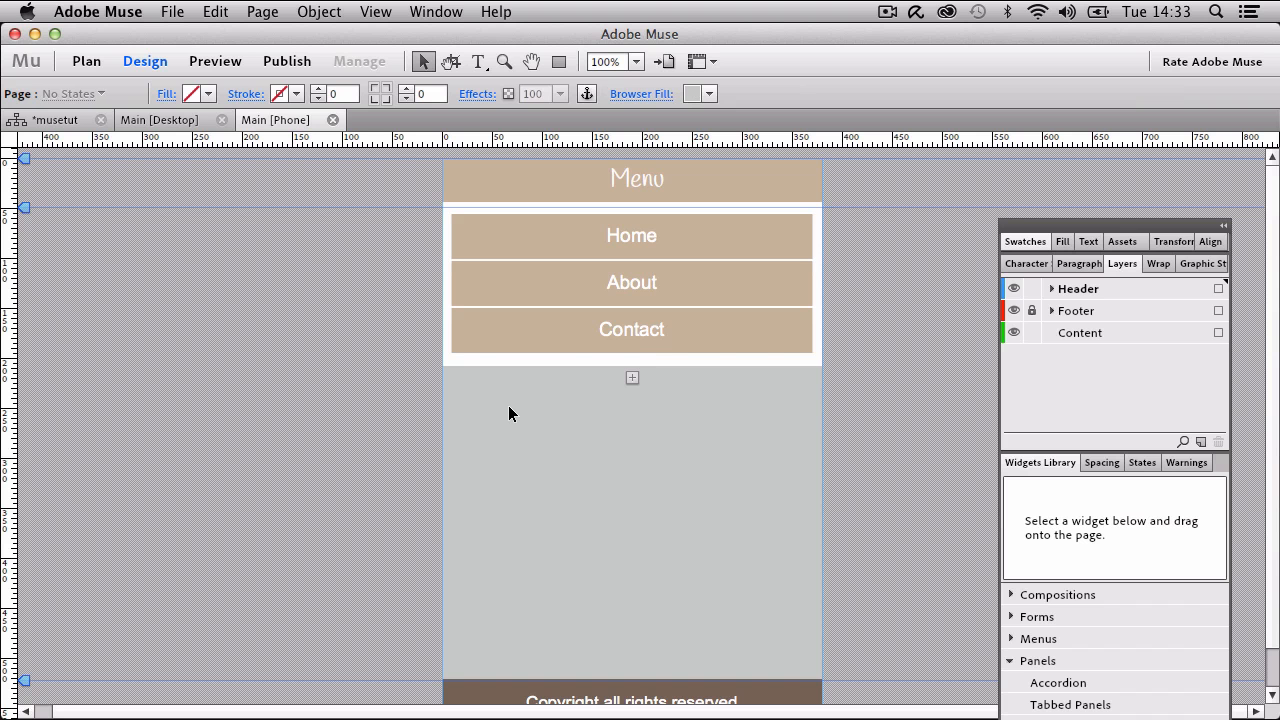
Collapse the Menu accordion on the phone master so only its label shows, and deselect it.
click(523, 183)
click(523, 183)
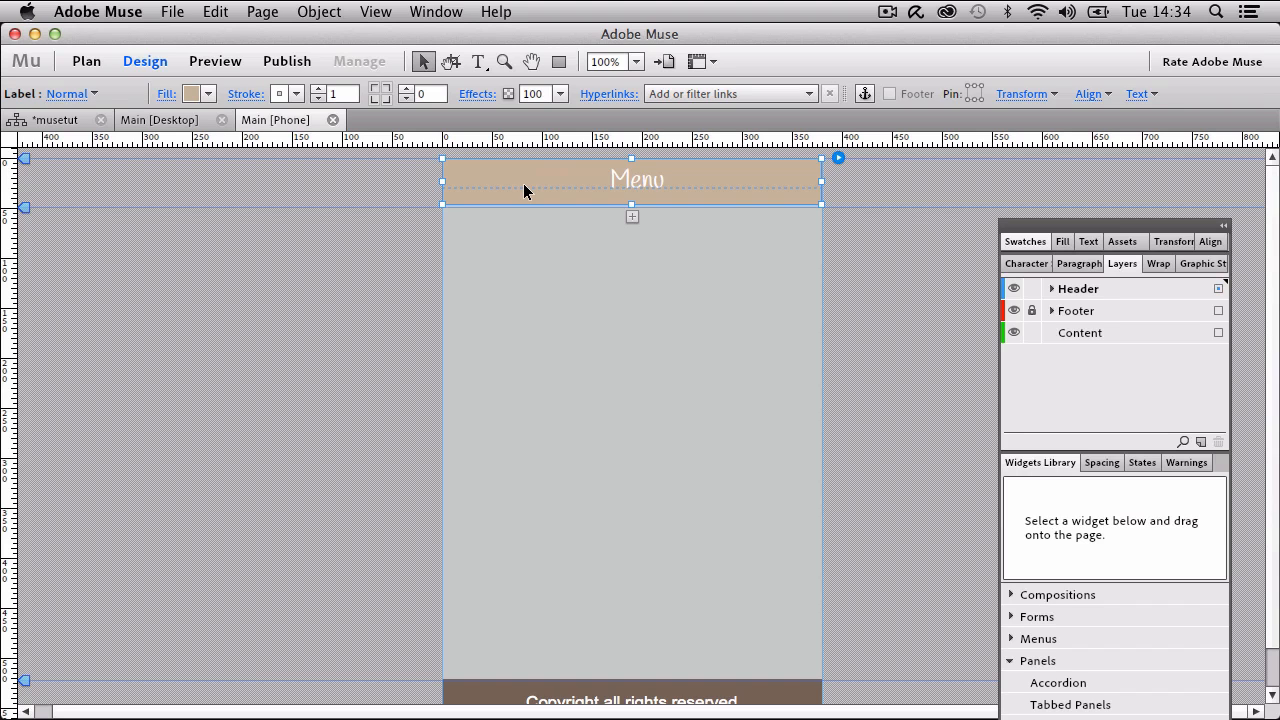
click(660, 441)
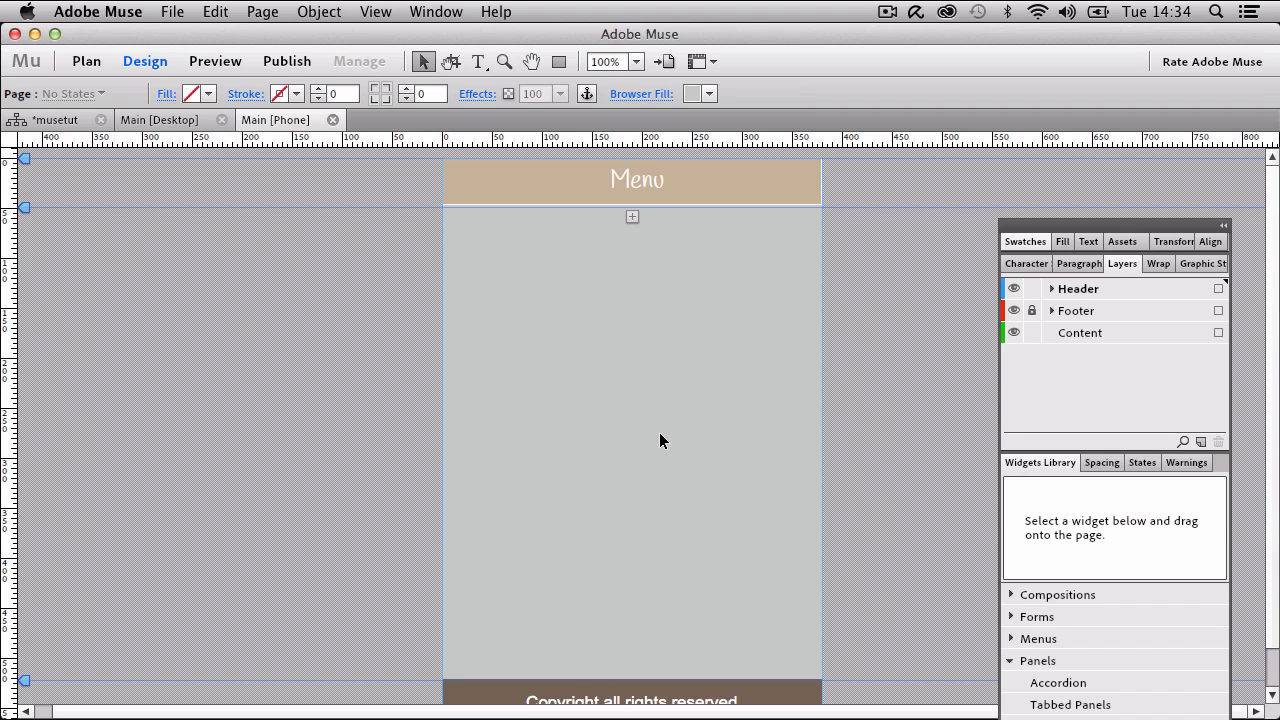
Preview the phone master in Muse at the iPhone 4, iPhone 5 and Samsung Galaxy S III sizes, ending on iPhone 4.
click(216, 66)
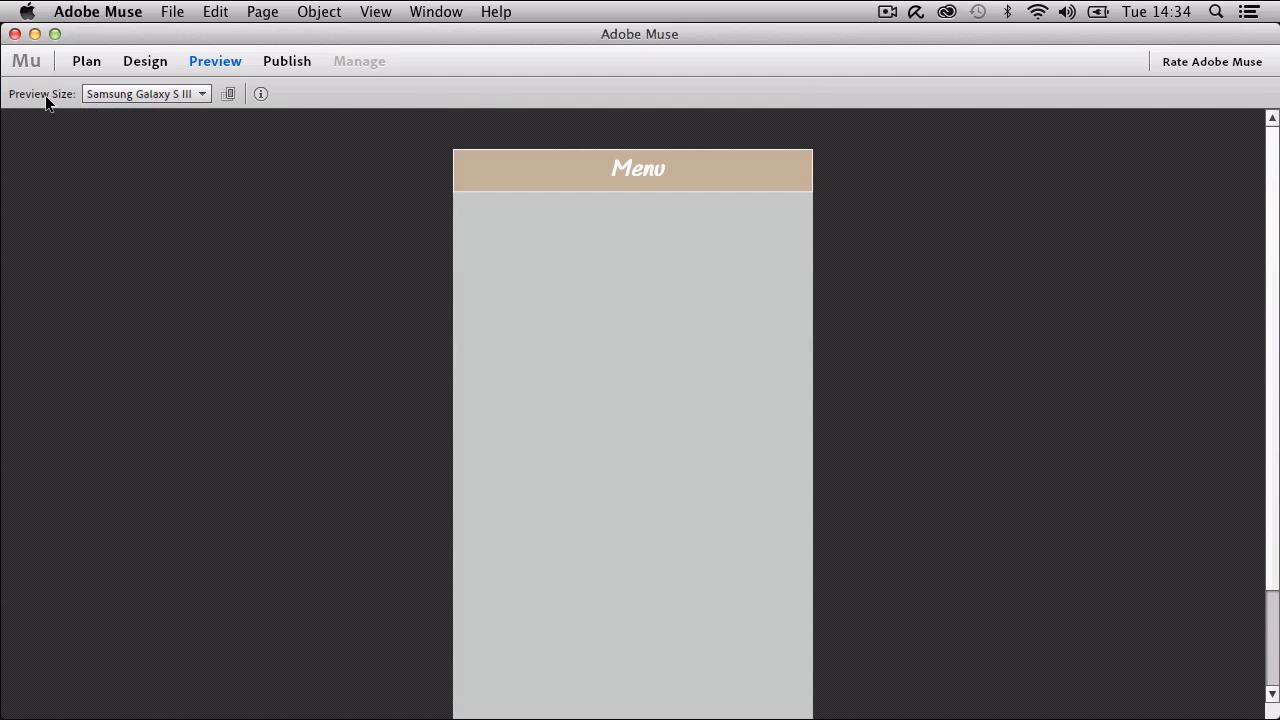
click(129, 95)
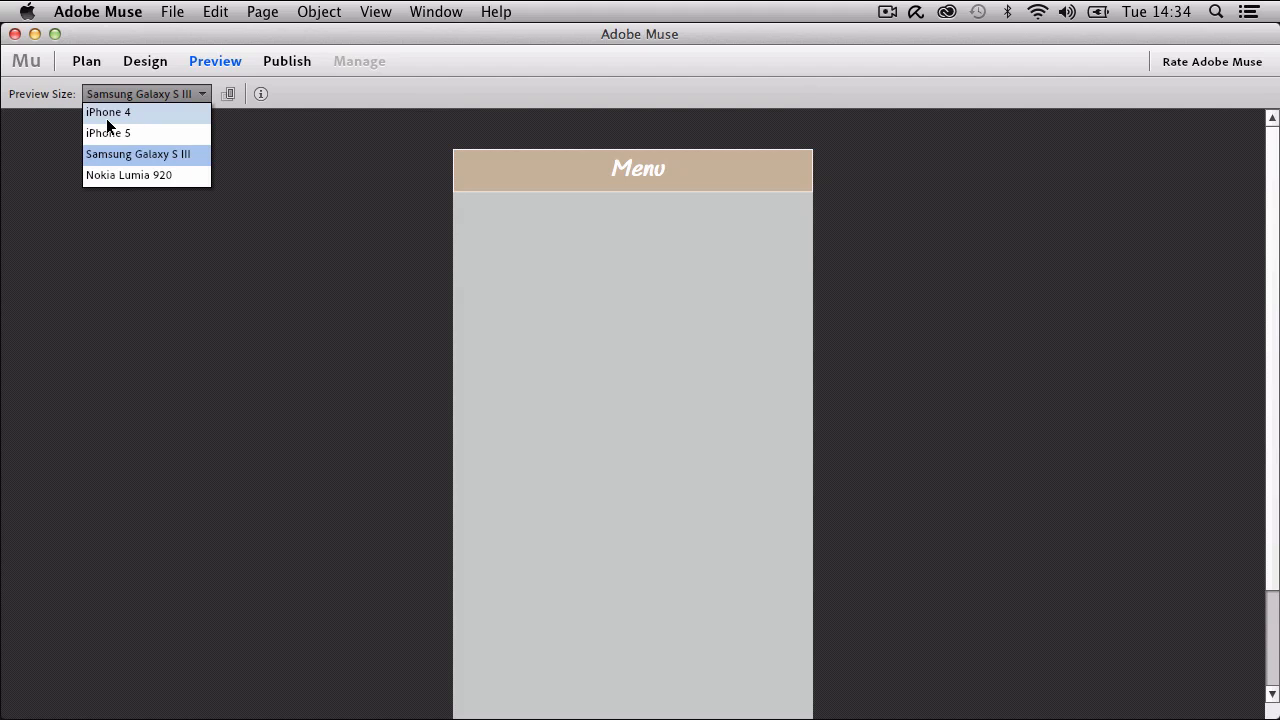
click(107, 114)
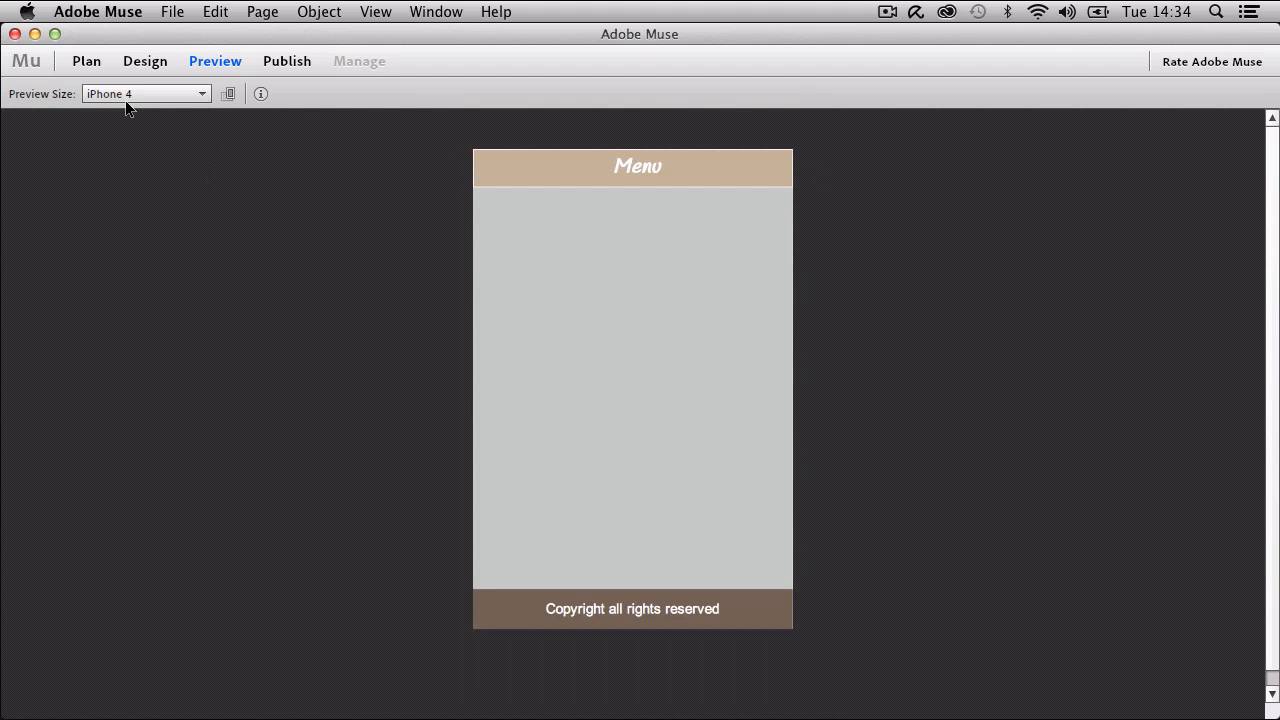
click(130, 96)
click(155, 136)
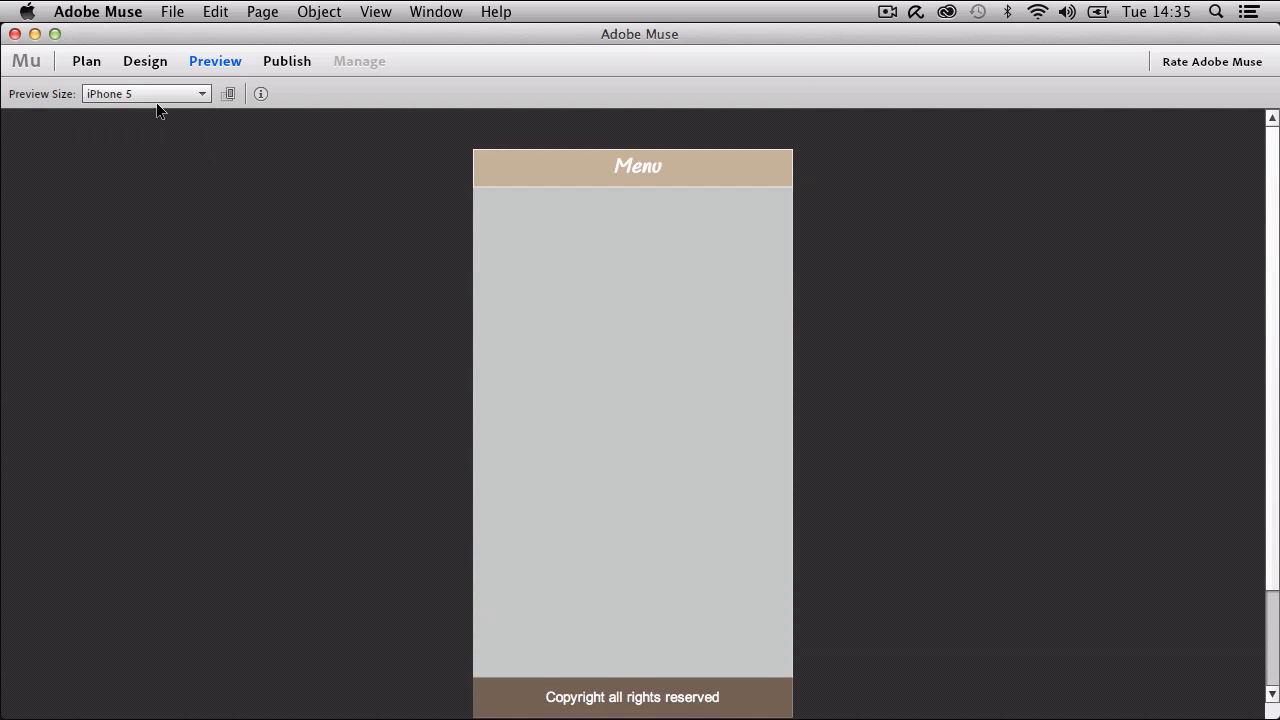
click(156, 100)
click(156, 152)
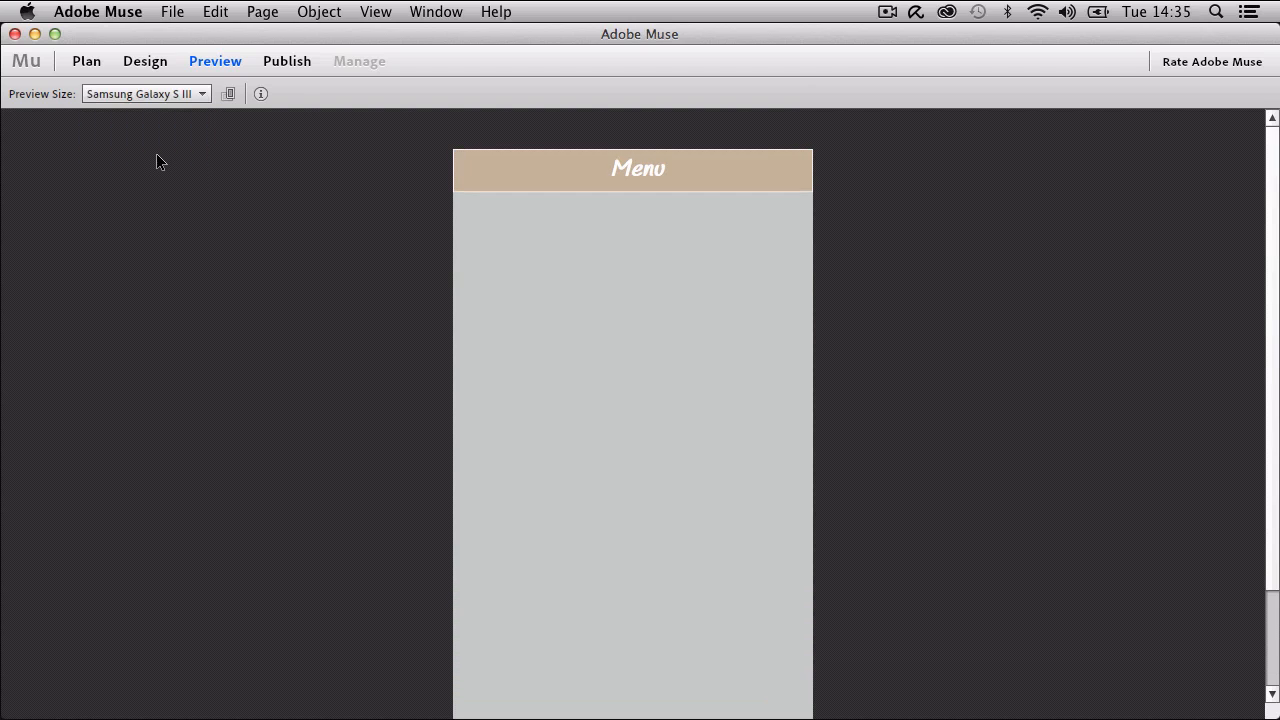
click(156, 95)
click(156, 99)
click(156, 99)
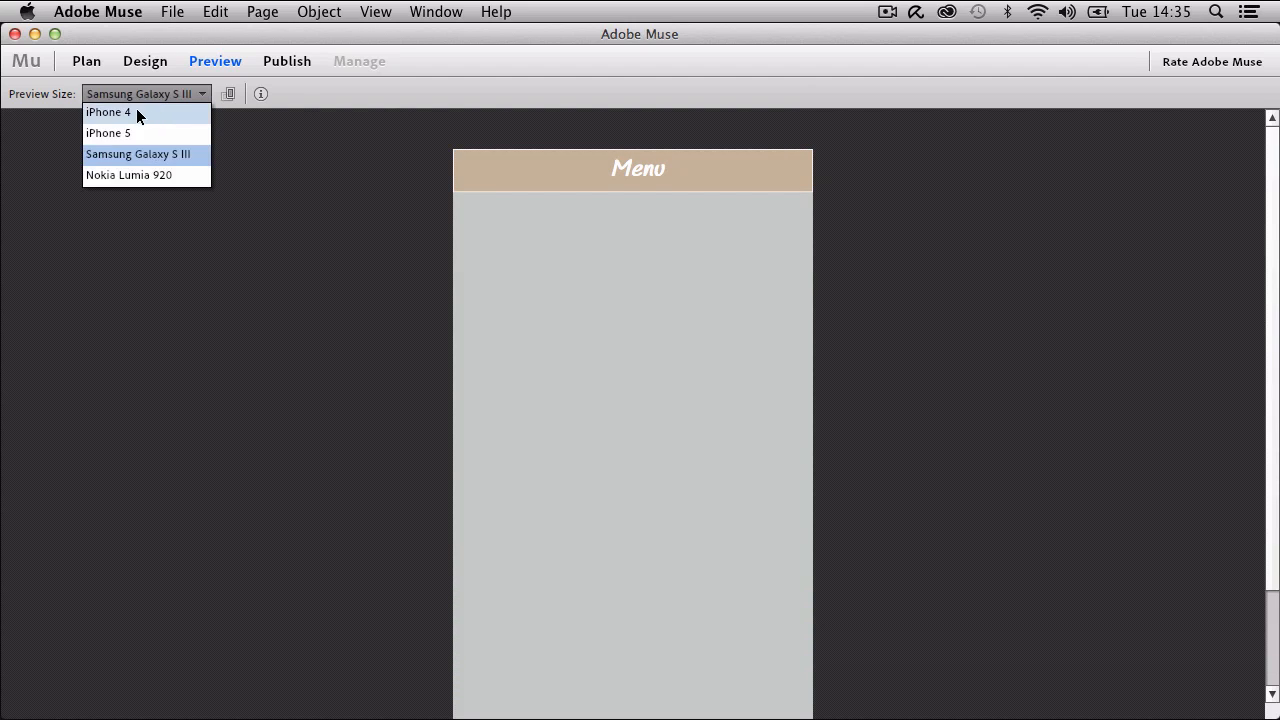
click(137, 113)
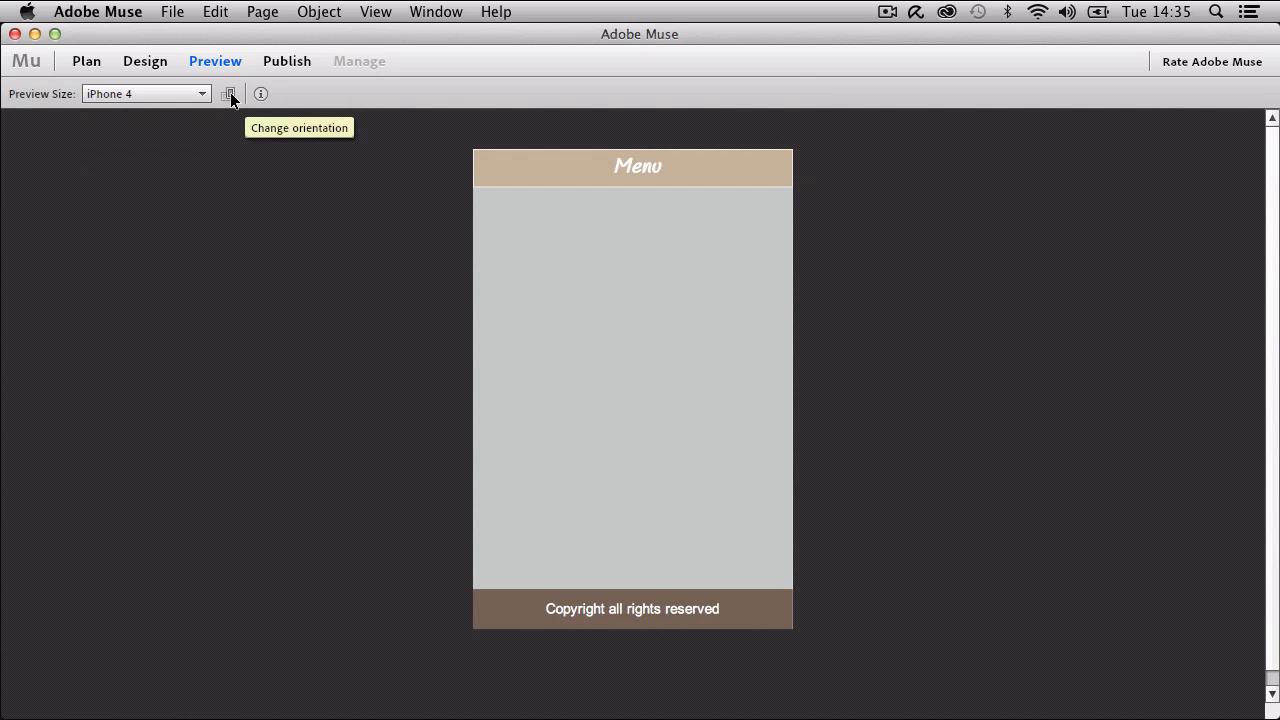
Check the iPhone 4 preview in landscape orientation by expanding and collapsing the Menu accordion, and return to the page design.
click(229, 94)
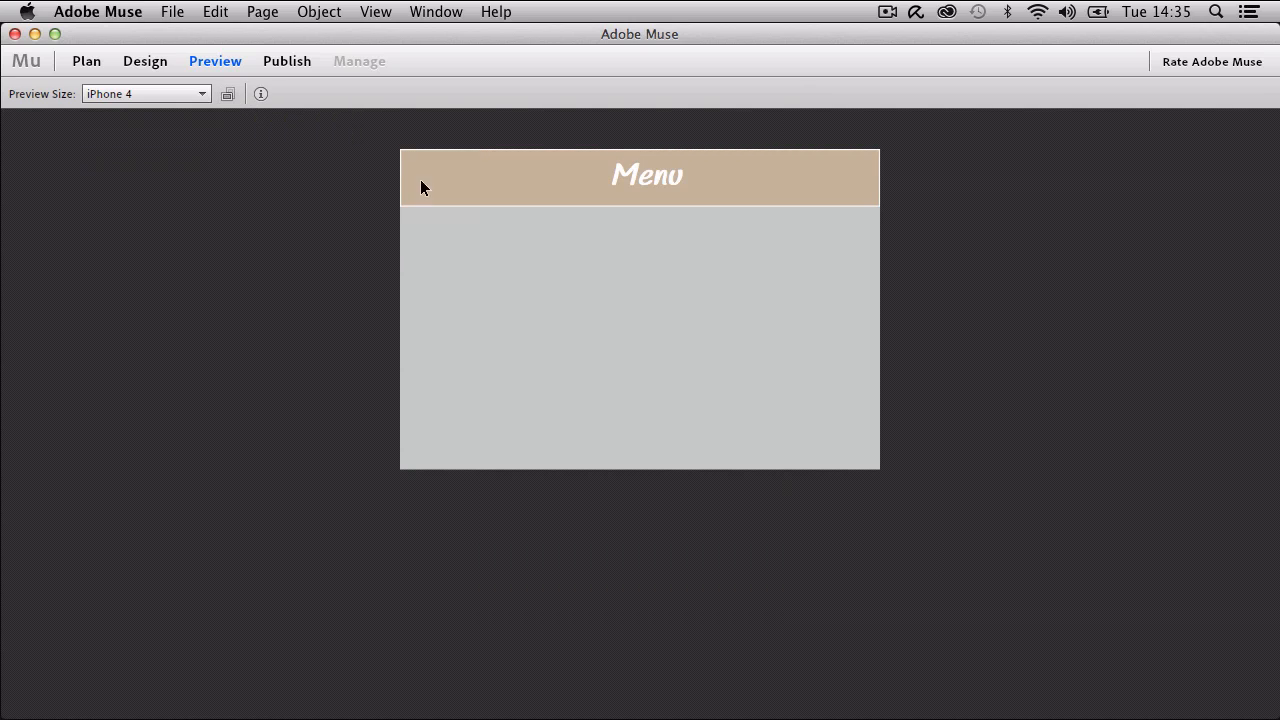
click(579, 192)
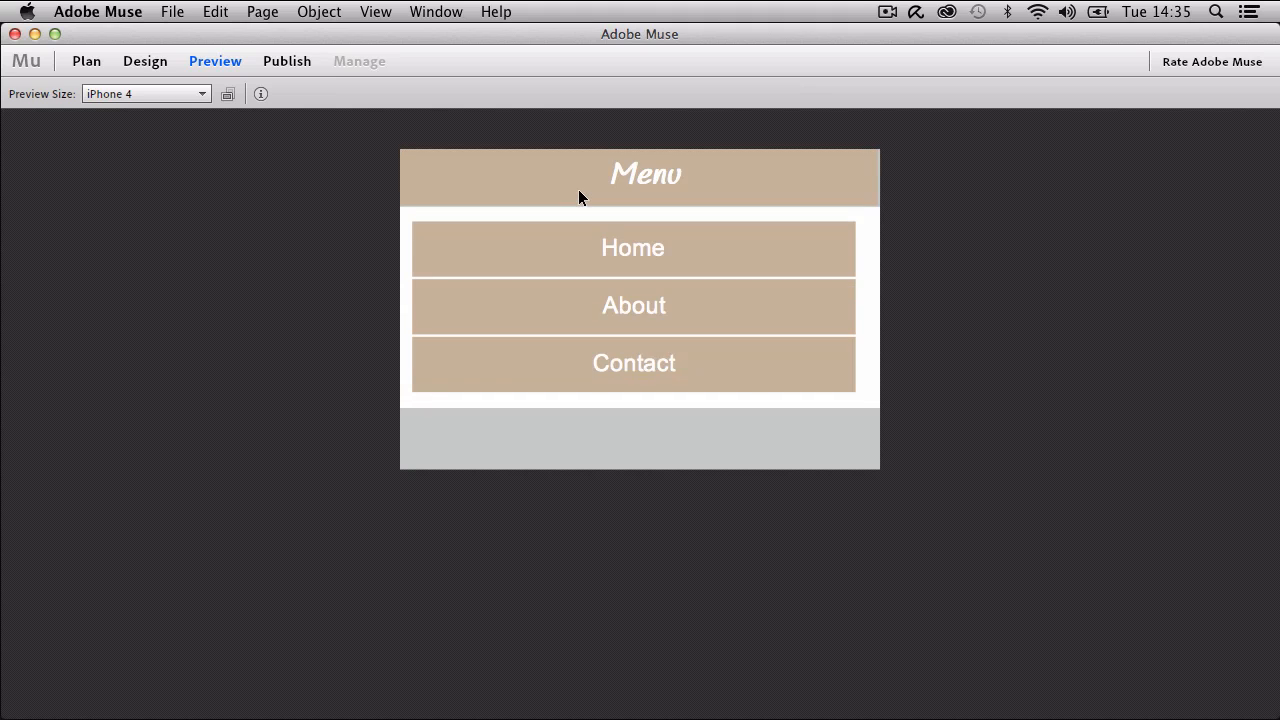
click(579, 191)
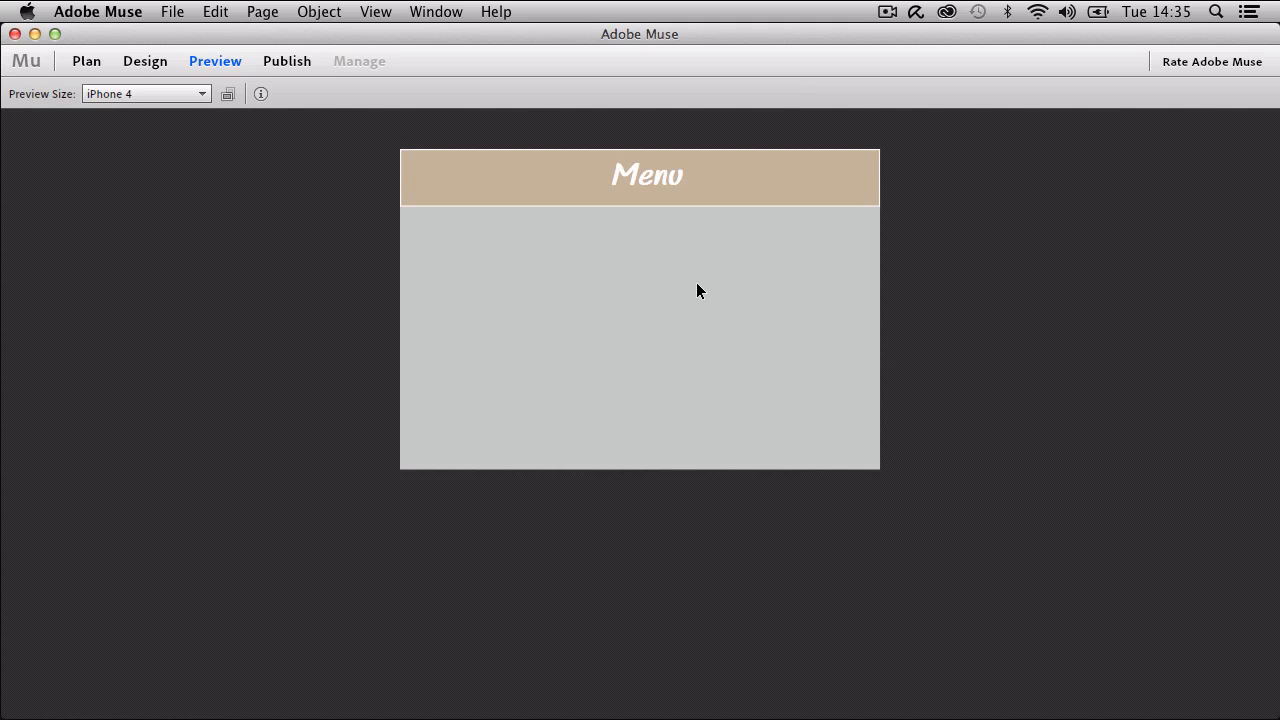
click(143, 62)
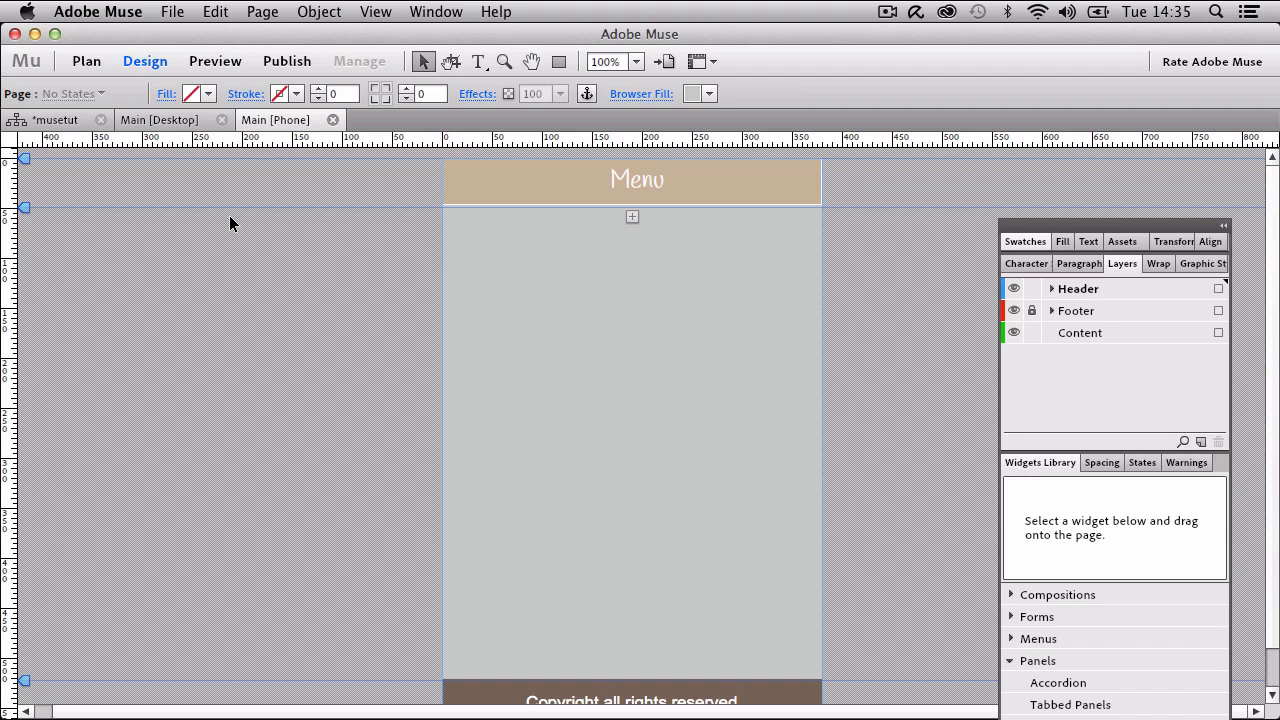
Lock the Header layer on the Main phone master, select the Content layer, and close the master.
click(334, 119)
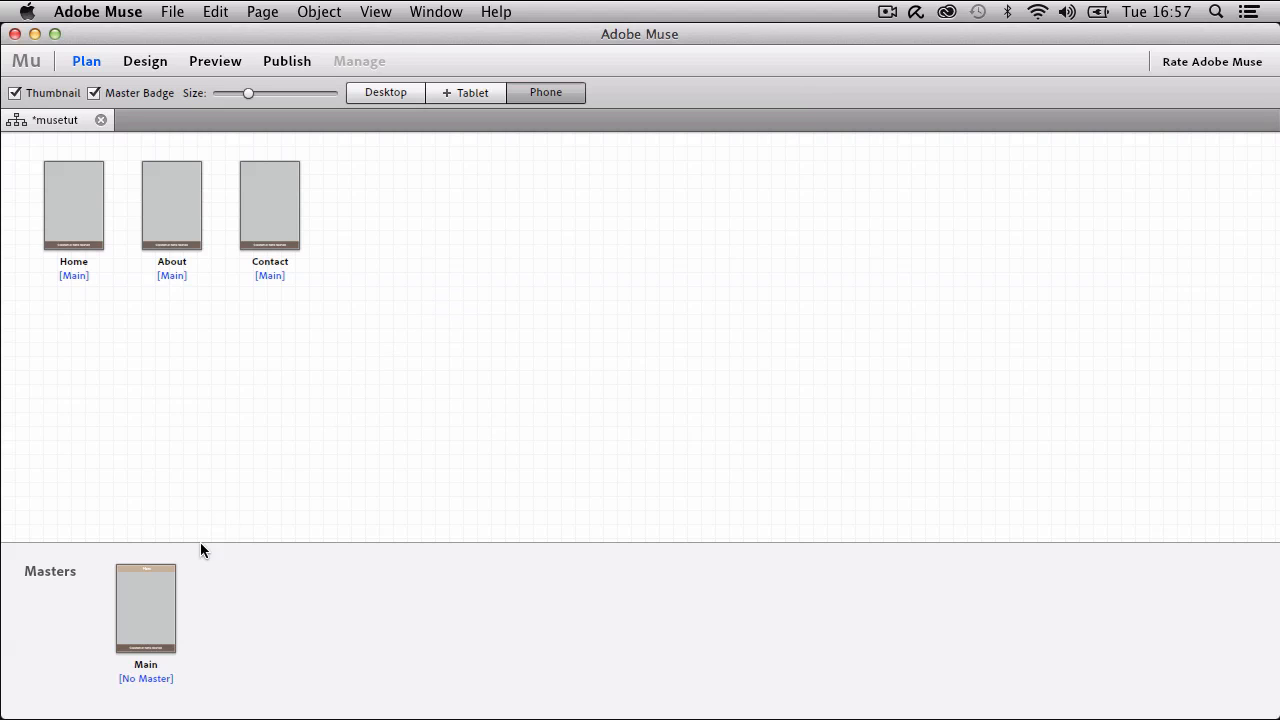
double_click(165, 590)
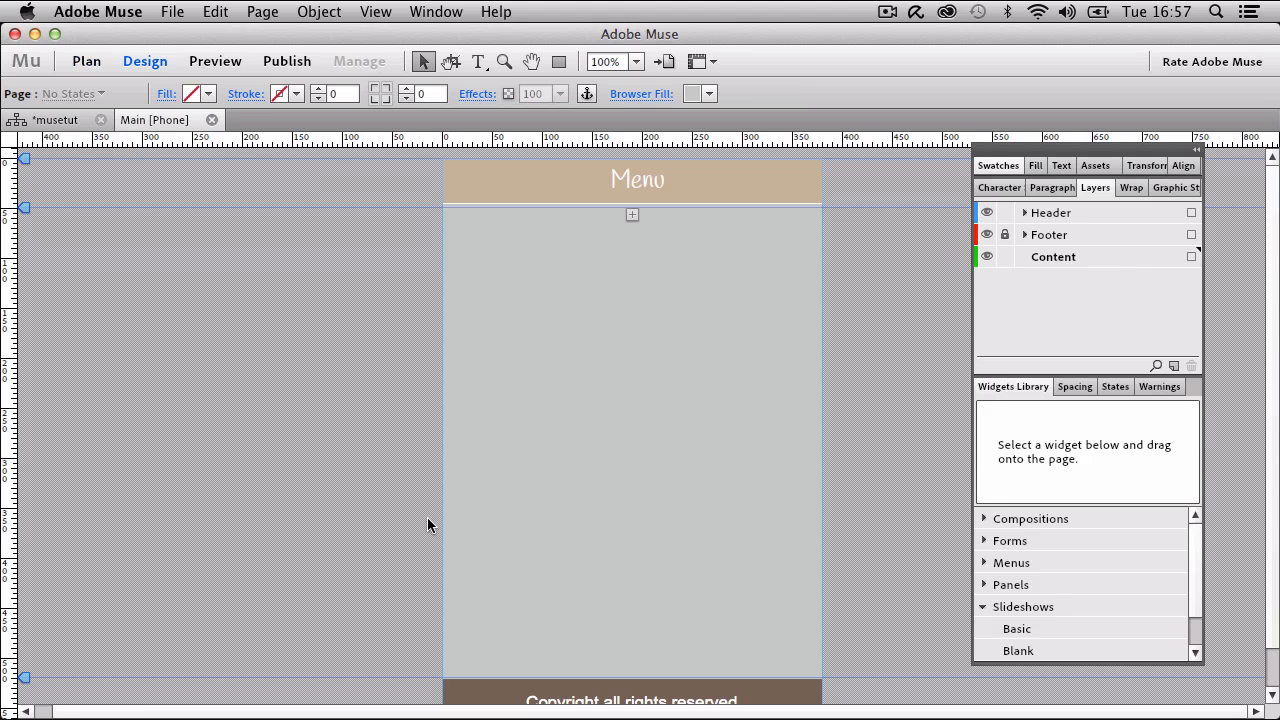
click(465, 195)
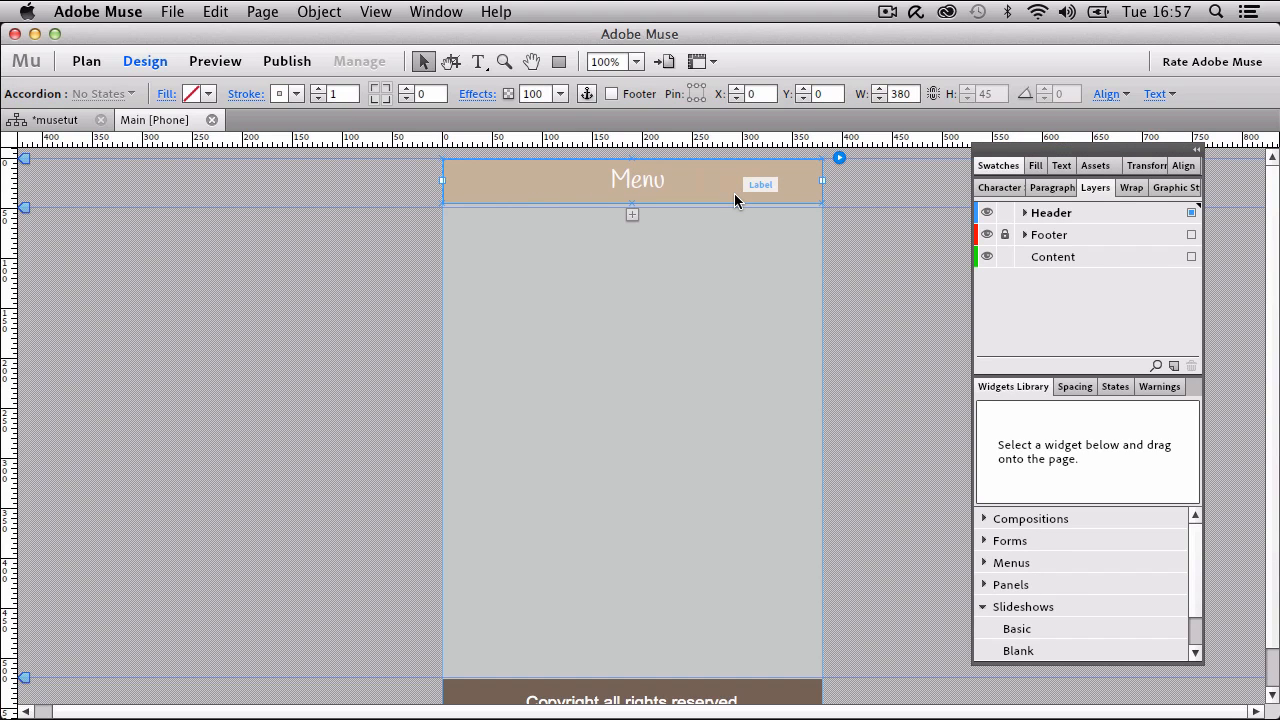
click(1005, 213)
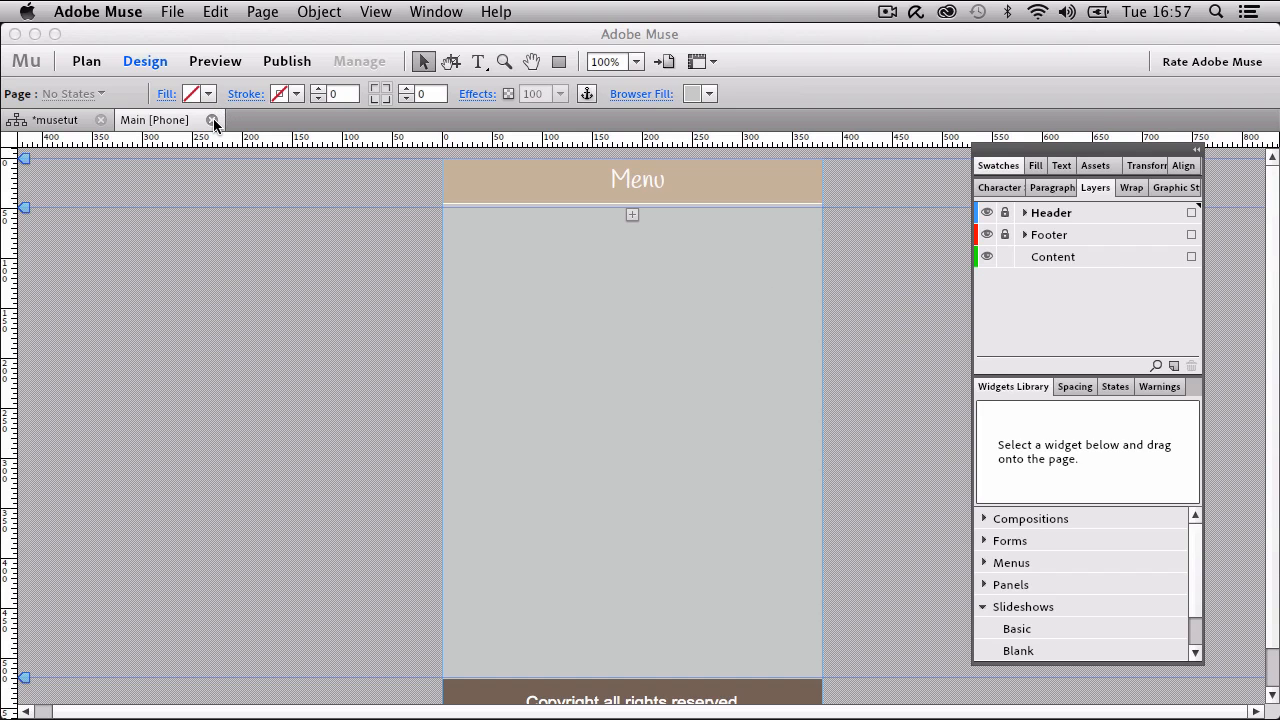
click(1036, 254)
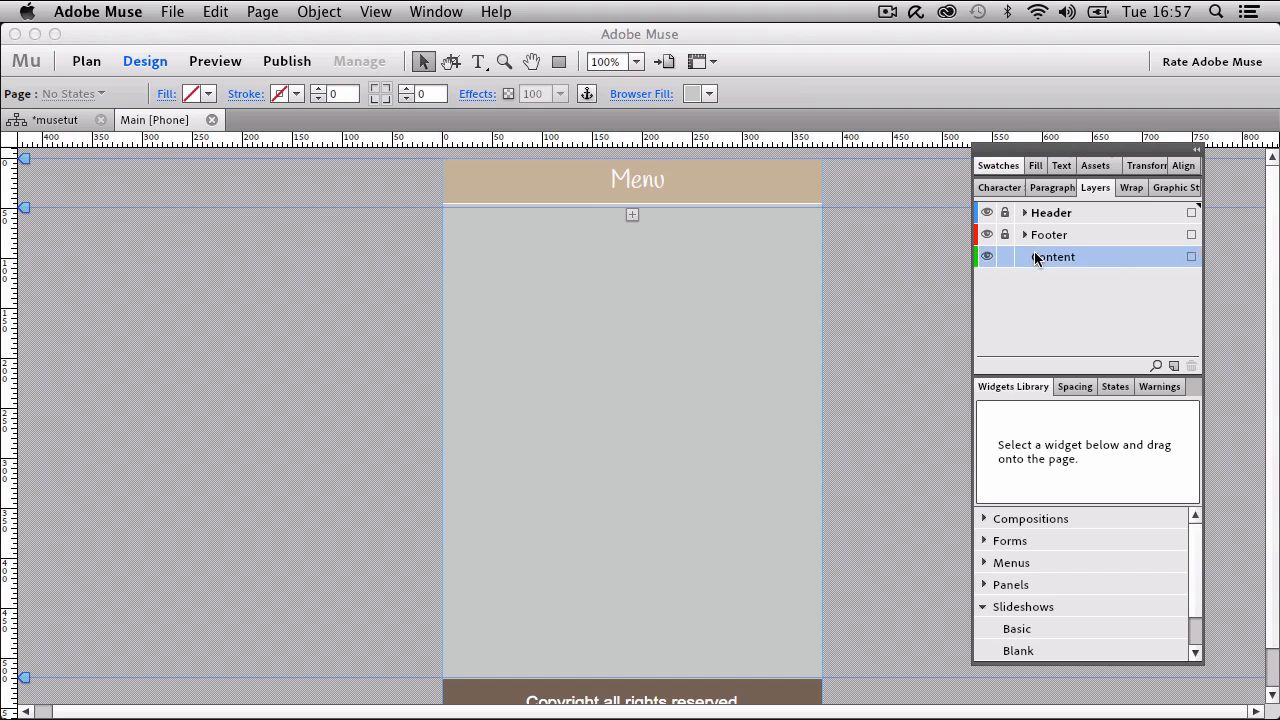
click(211, 120)
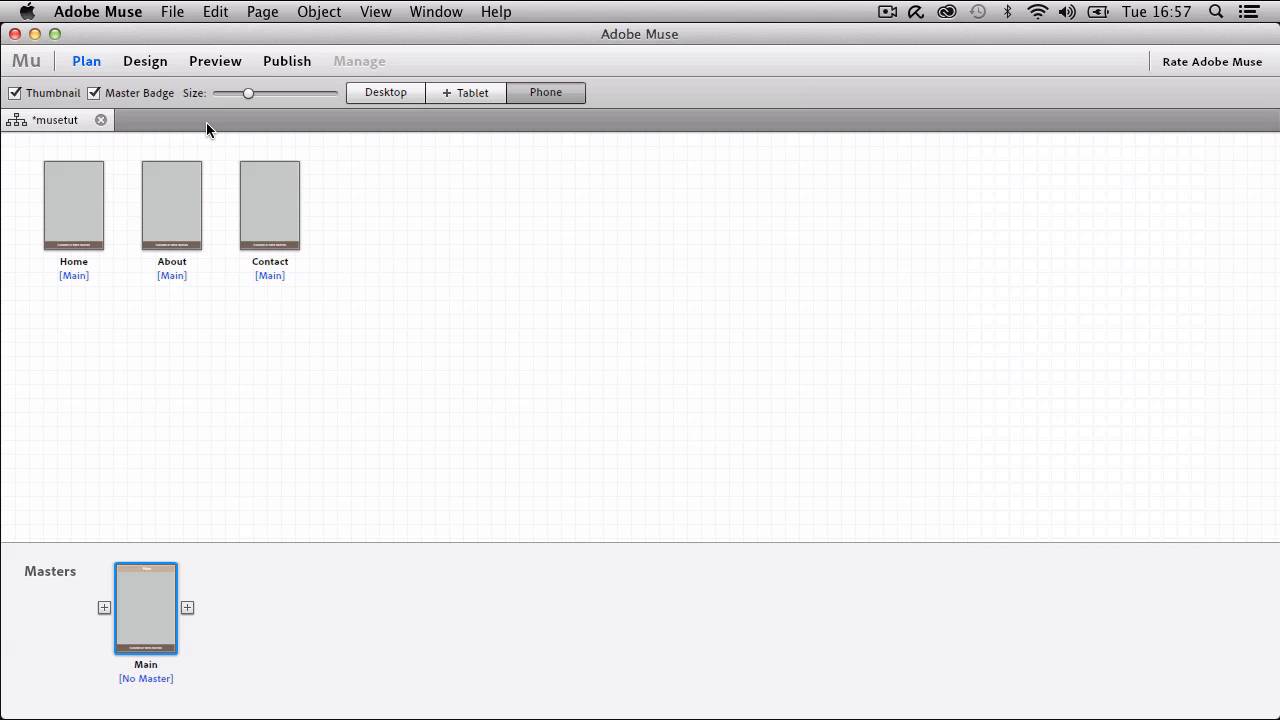
Open the phone version of the Home page and place a Basic slideshow widget on it at X 46, Y 114.
click(78, 210)
double_click(70, 228)
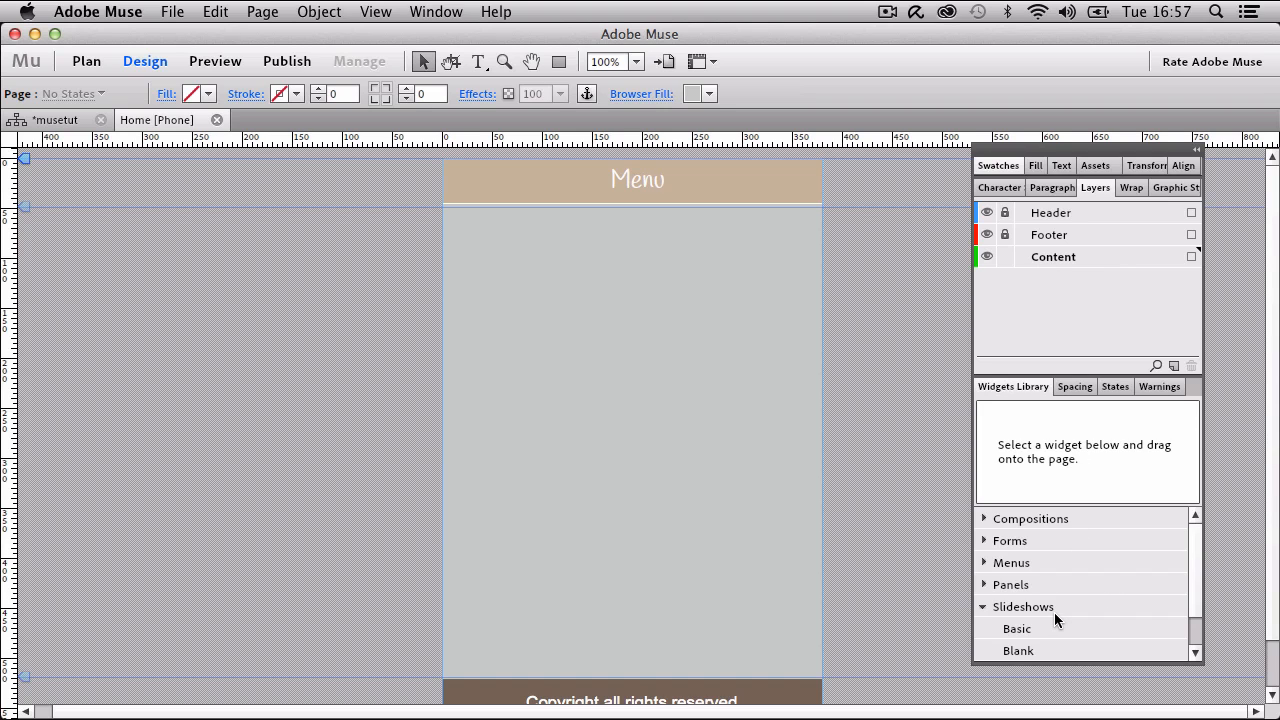
drag(1039, 628, 487, 277)
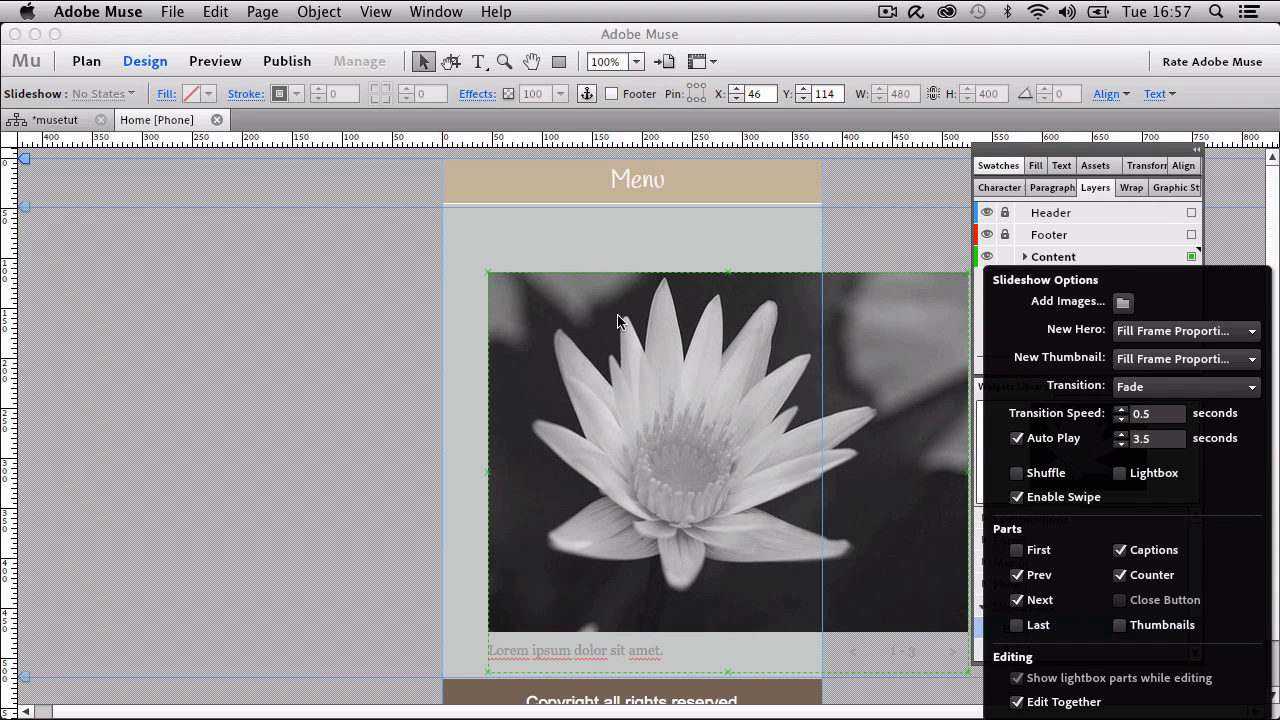
Move the slideshow to X -70, Y 67 and step through its slides using the Next and Previous controls.
drag(618, 314, 555, 304)
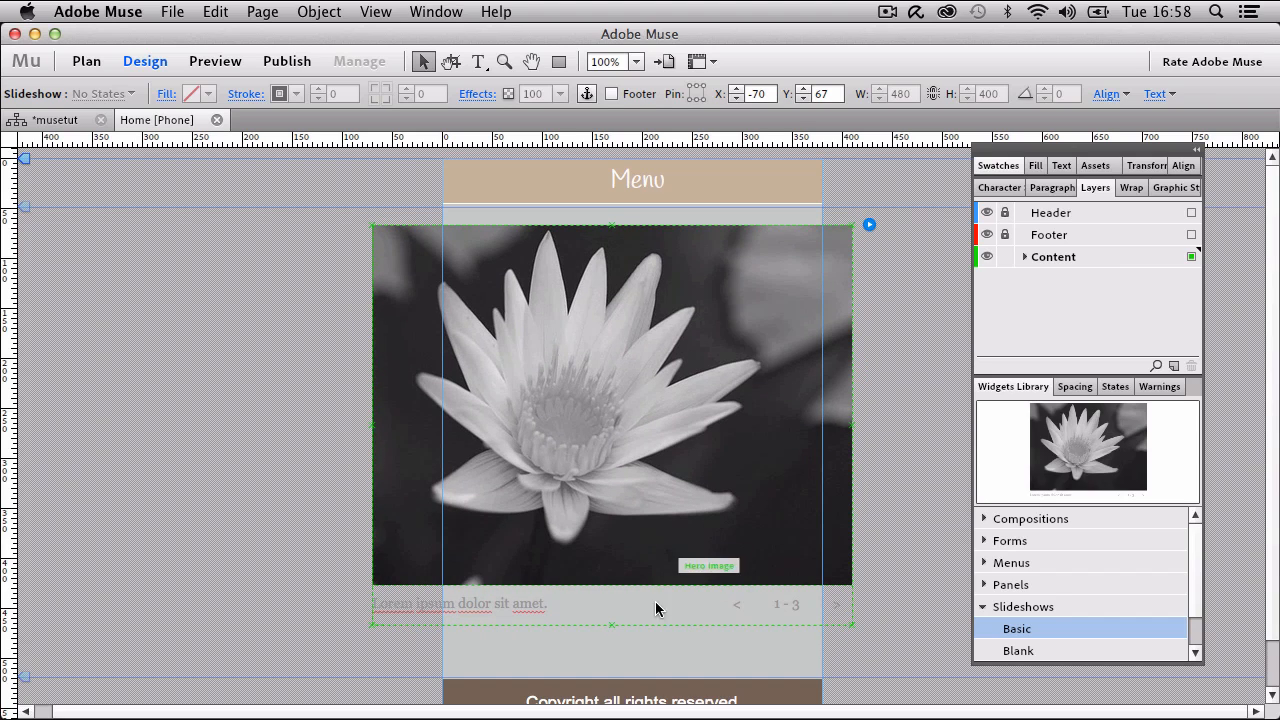
click(690, 645)
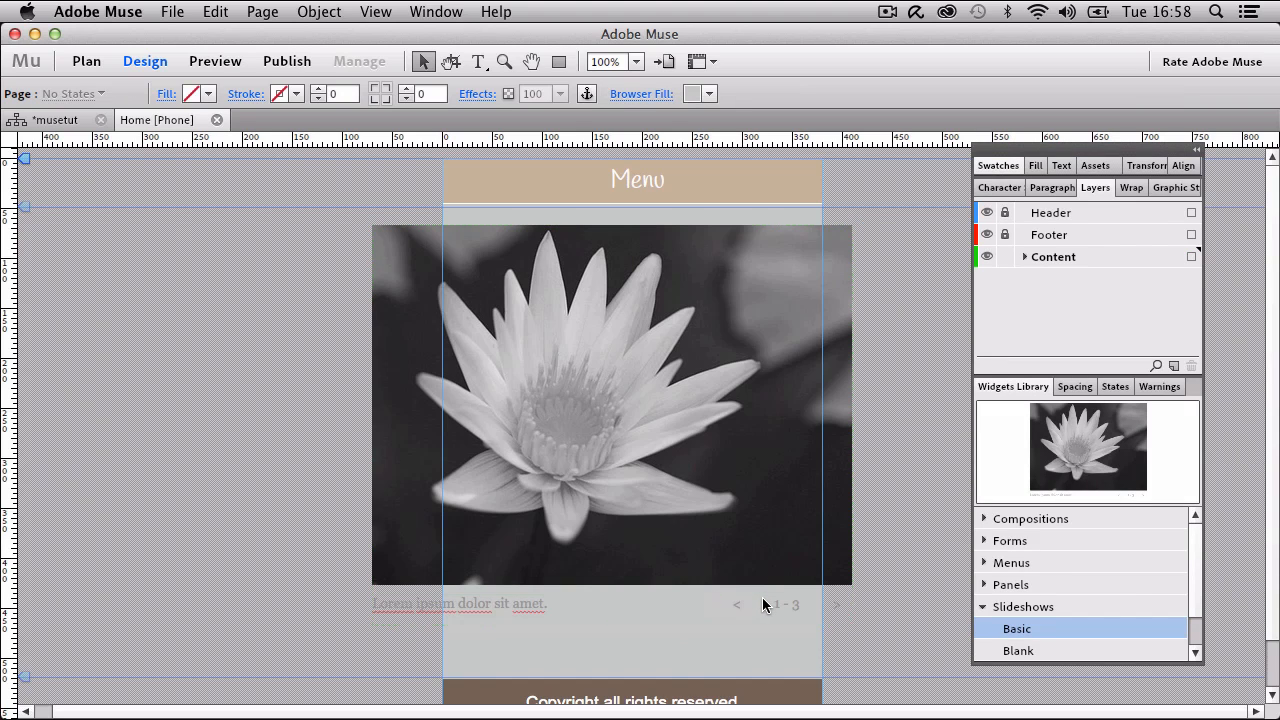
click(834, 610)
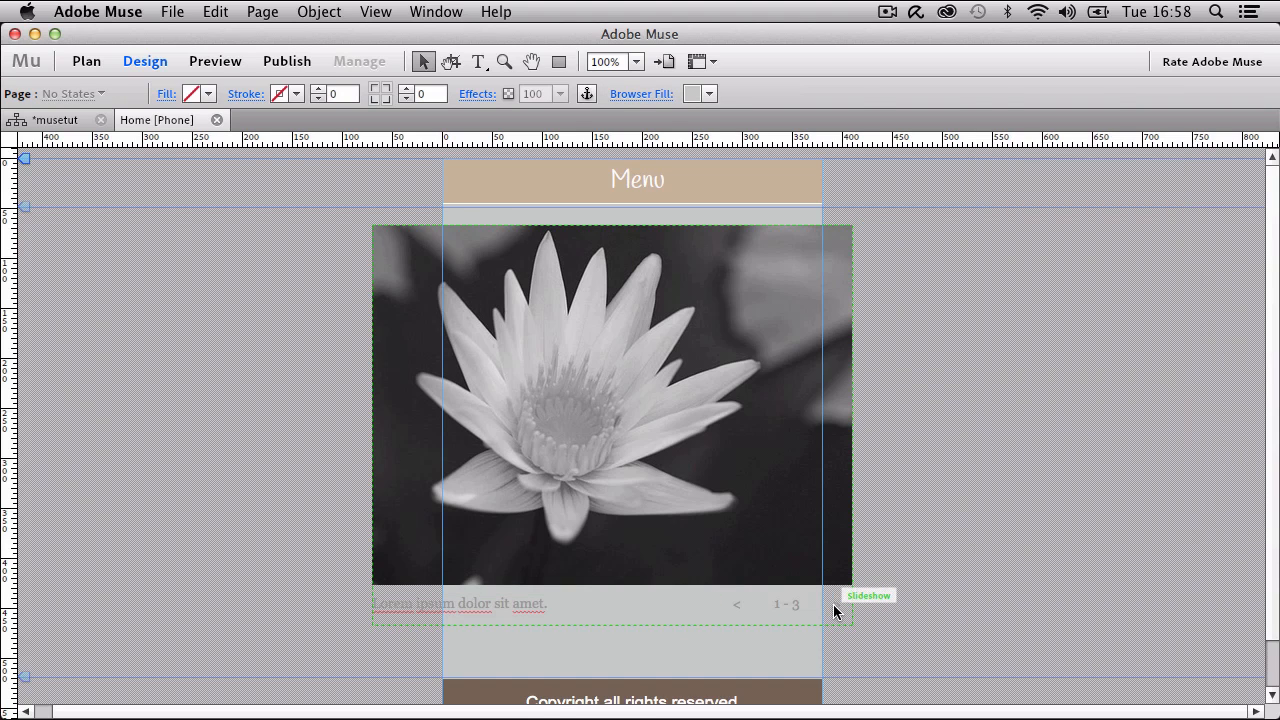
click(836, 611)
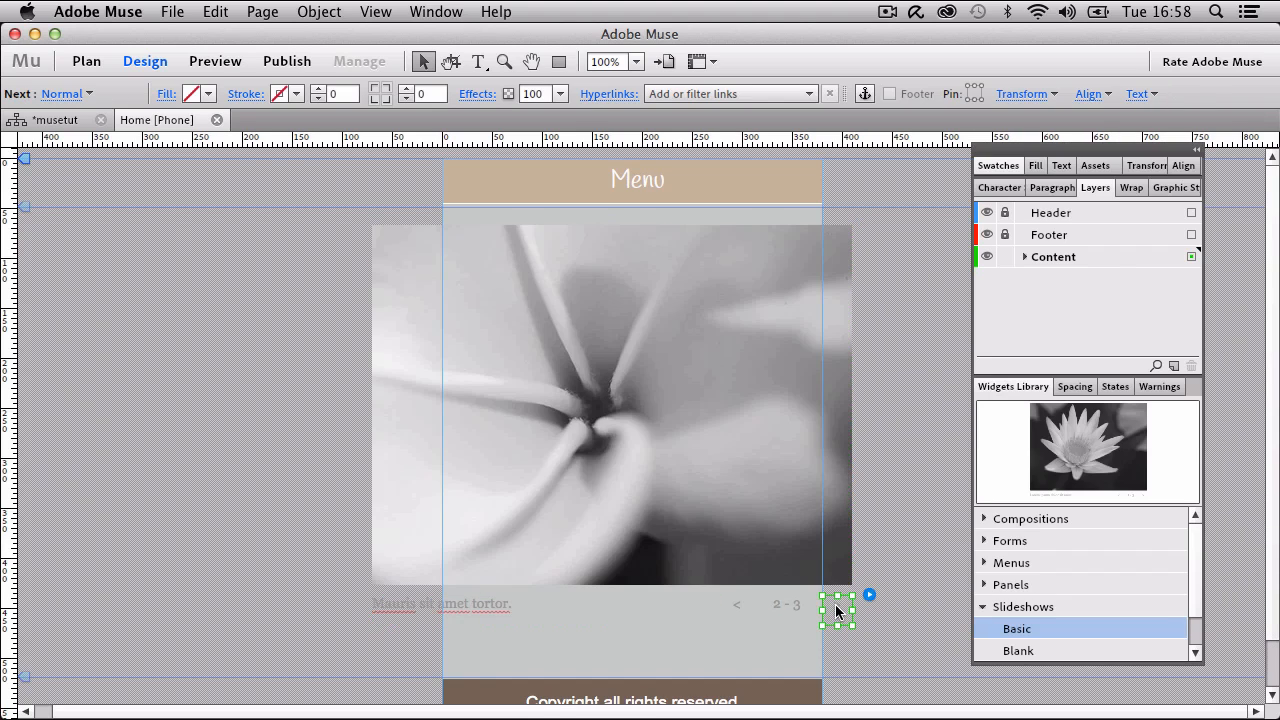
click(836, 611)
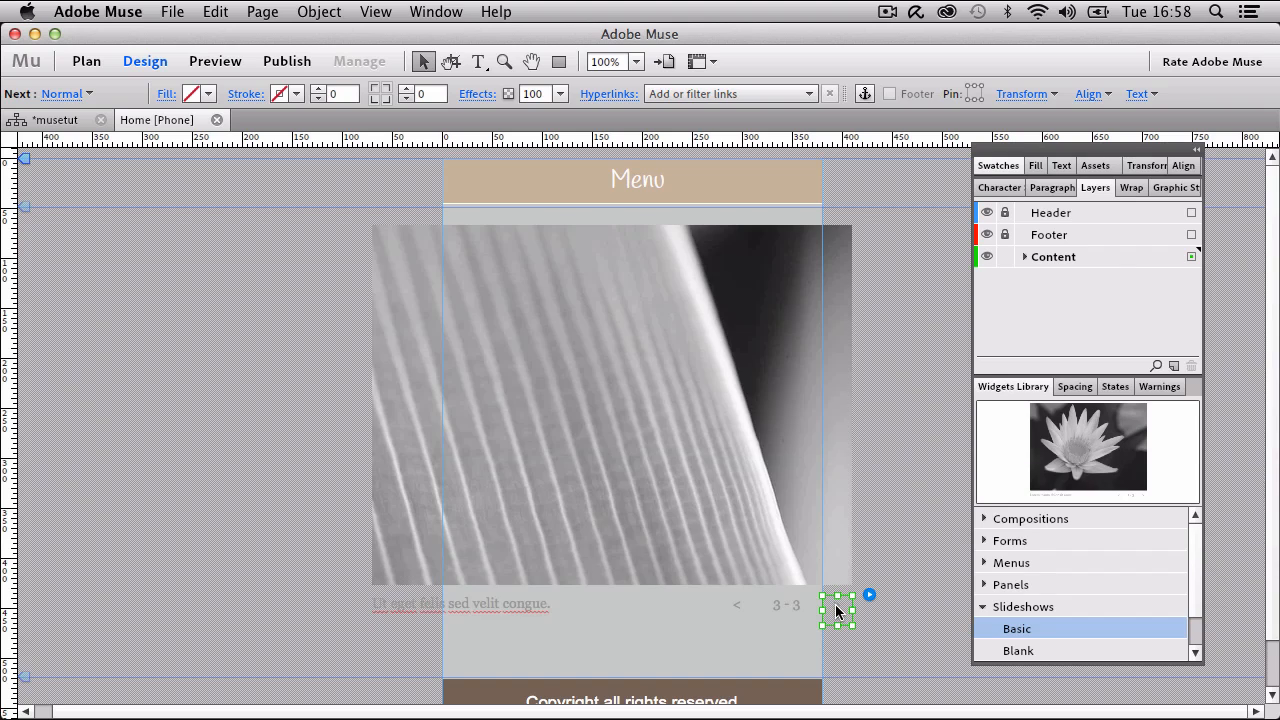
click(734, 611)
click(734, 611)
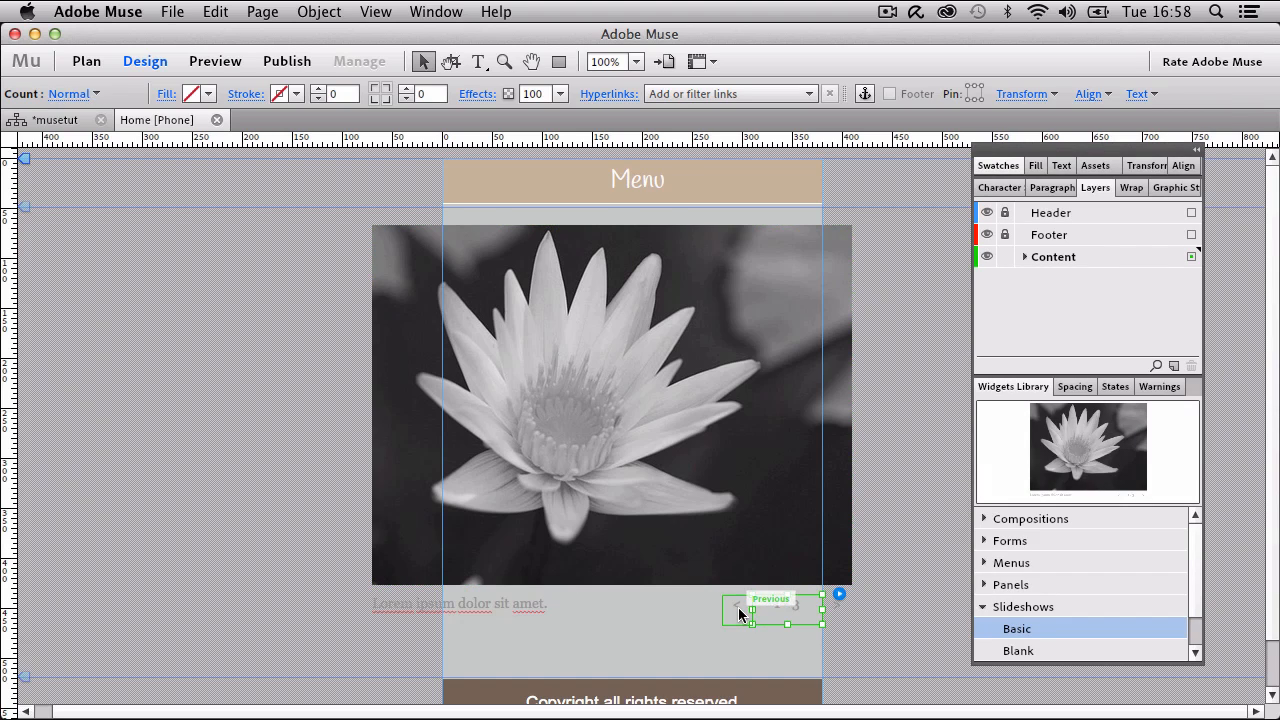
click(836, 604)
Move the slideshow's Previous, counter and Next controls so that all three fit within the phone page's width.
click(738, 608)
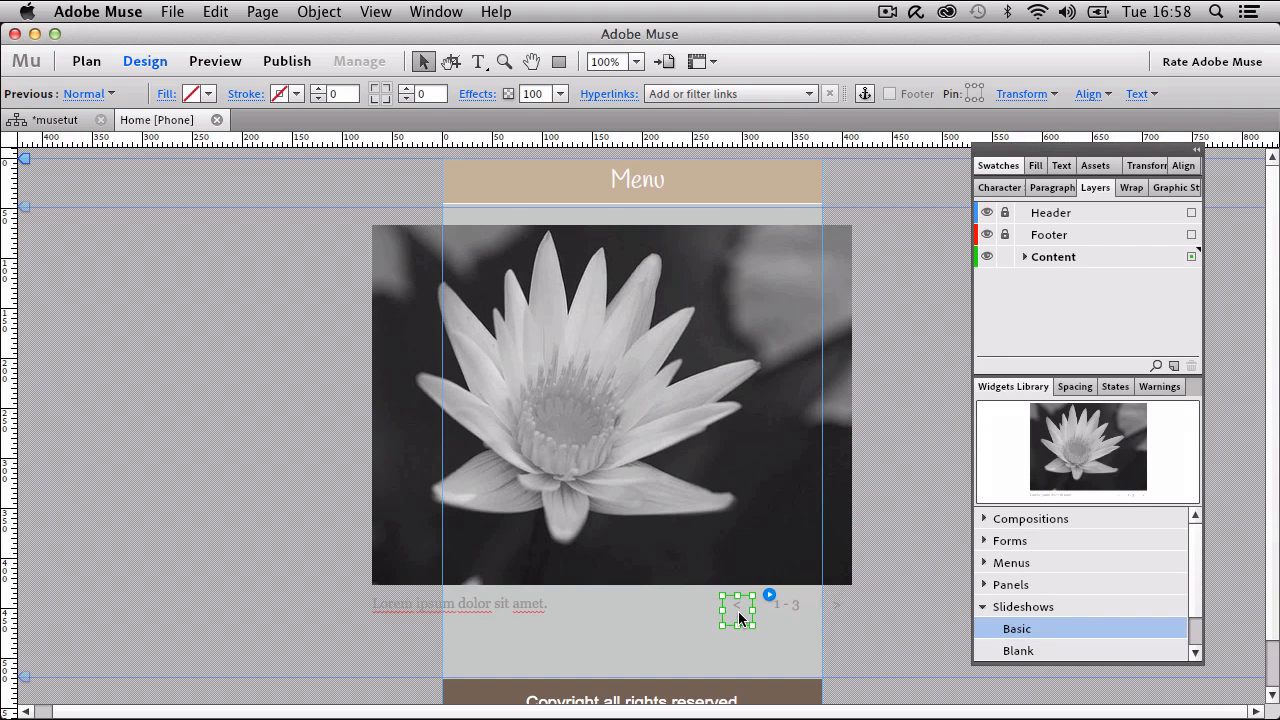
drag(740, 611, 629, 610)
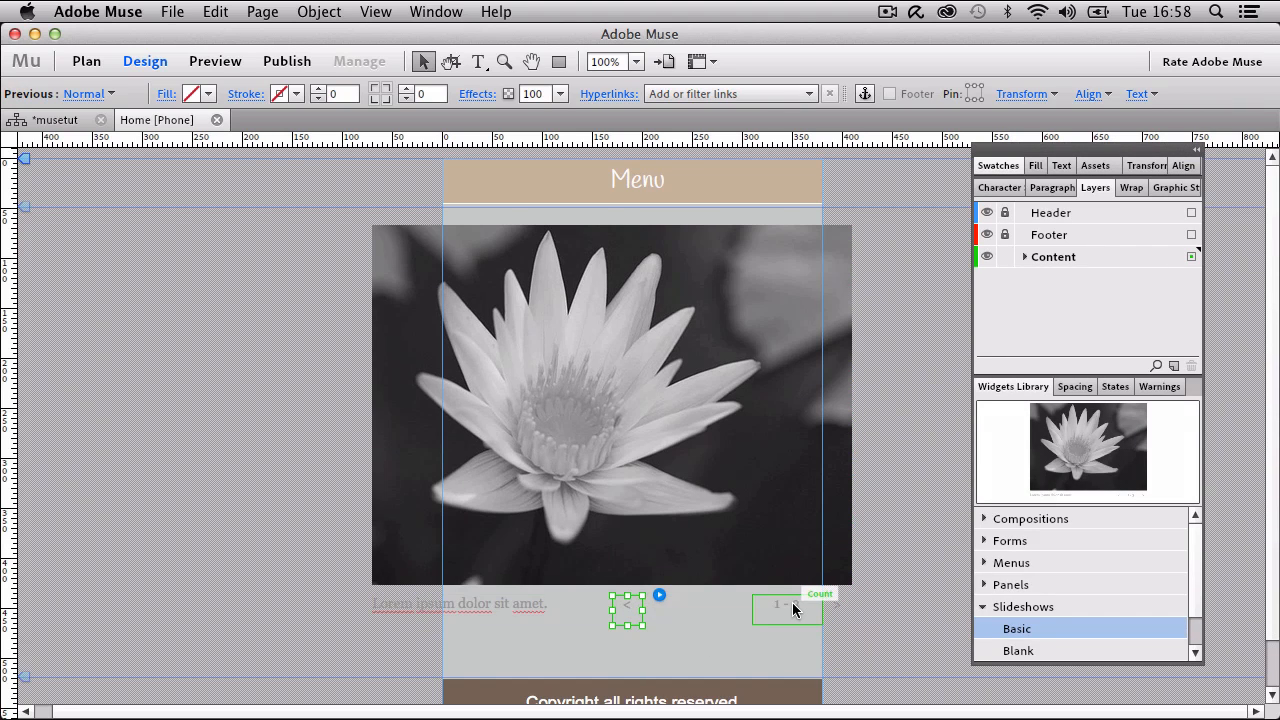
click(787, 612)
drag(787, 612, 701, 611)
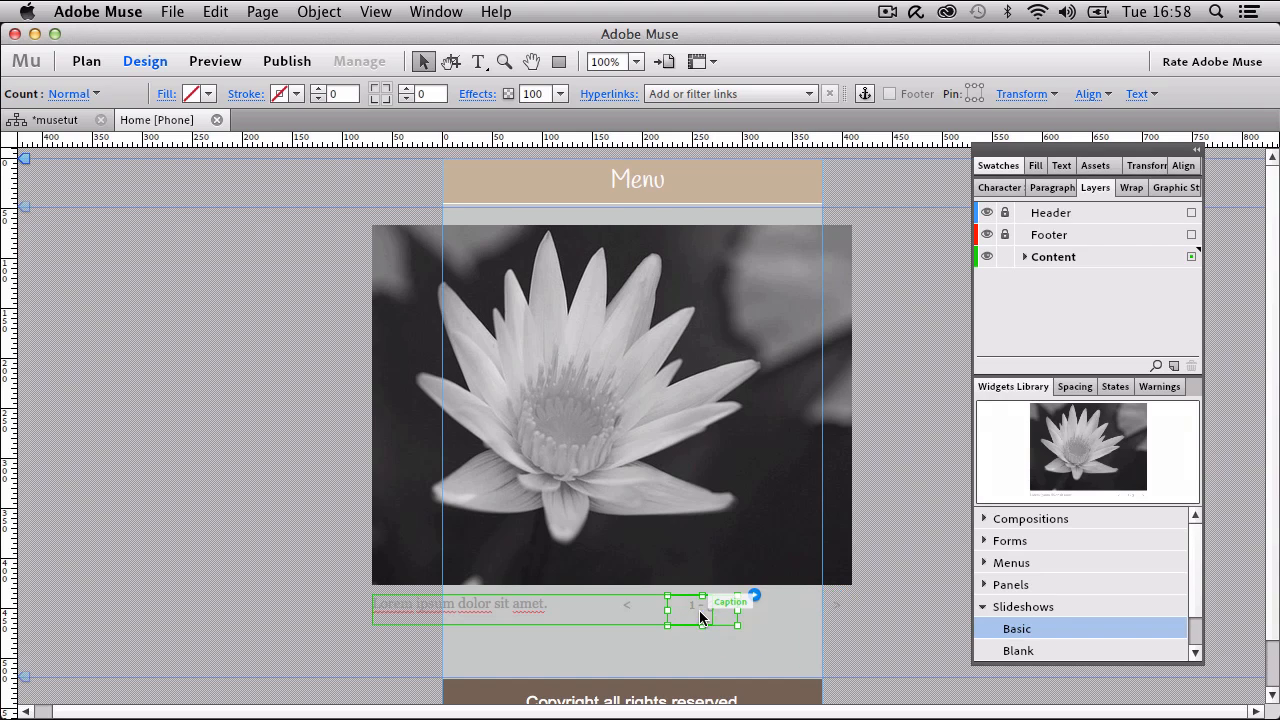
click(841, 606)
drag(841, 606, 771, 615)
Resize the hero image proportionally to span the phone page from X 0, with a width of 380.
click(785, 522)
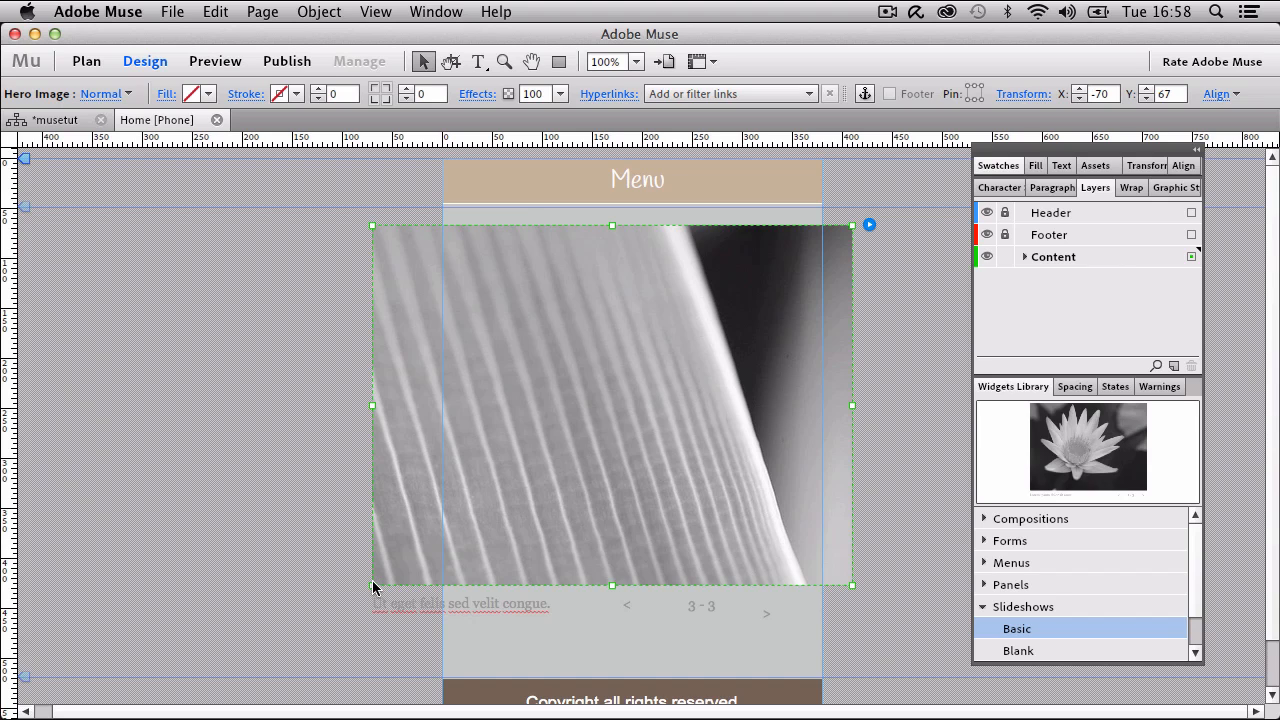
drag(372, 585, 443, 518)
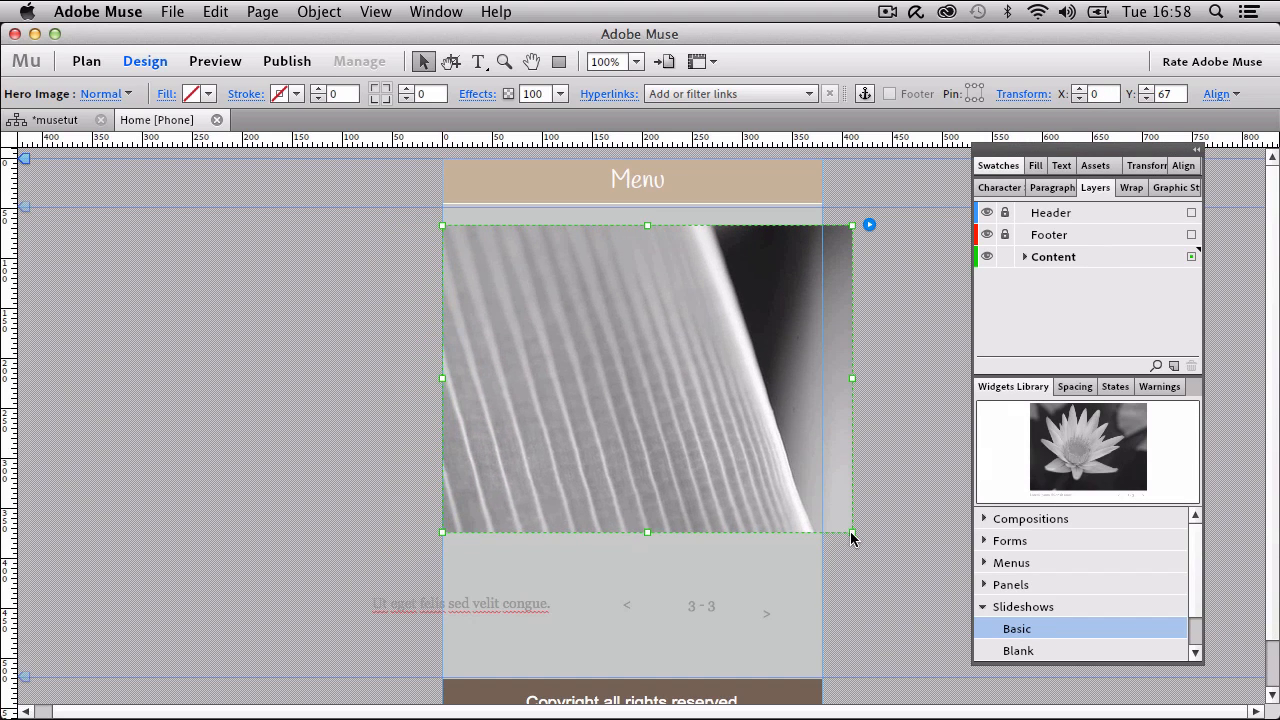
drag(842, 533, 812, 510)
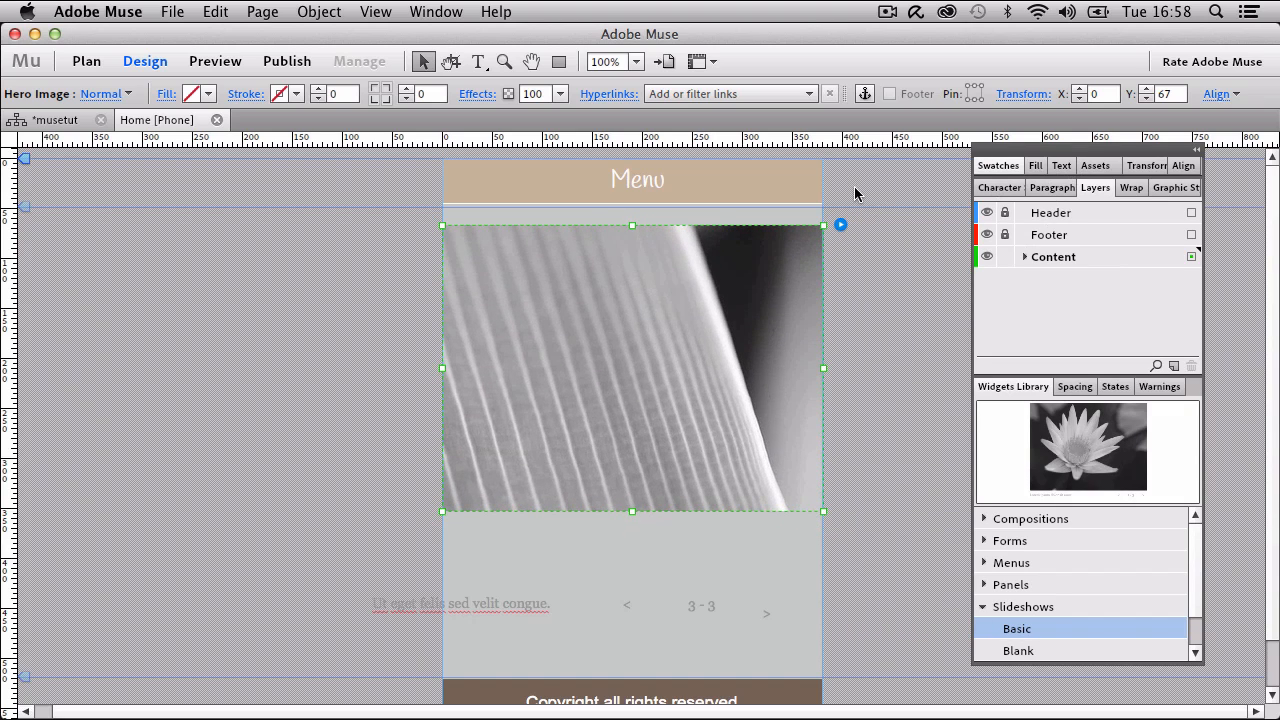
click(1018, 94)
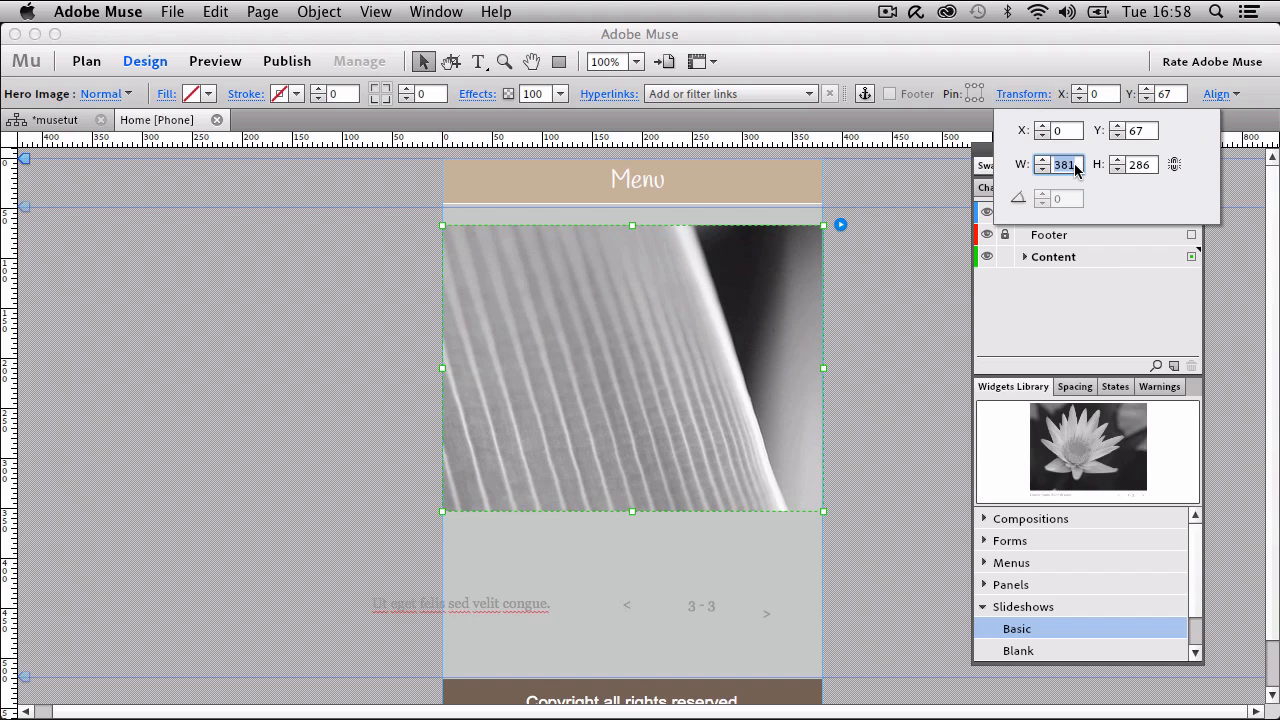
text(380)
key(Return)
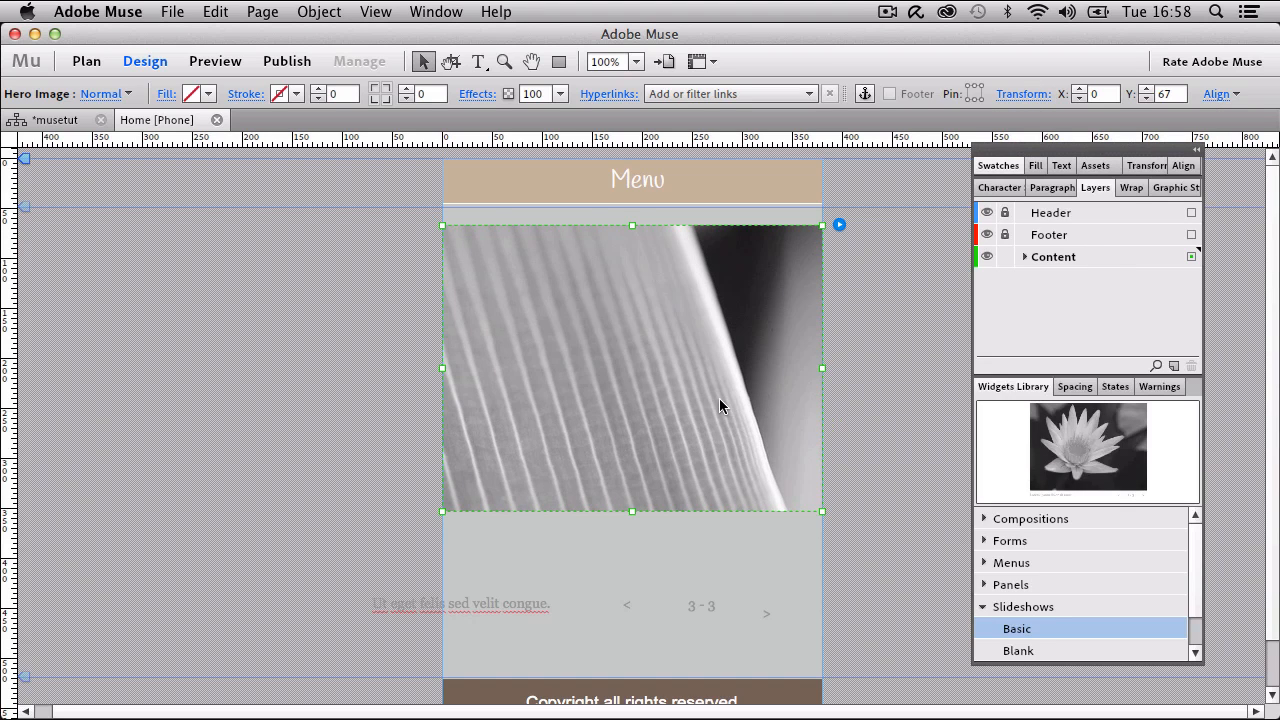
Nudge the hero image up to the guide directly beneath the header, at Y 49, and deselect it.
key(shift+Up)
key(shift+Up)
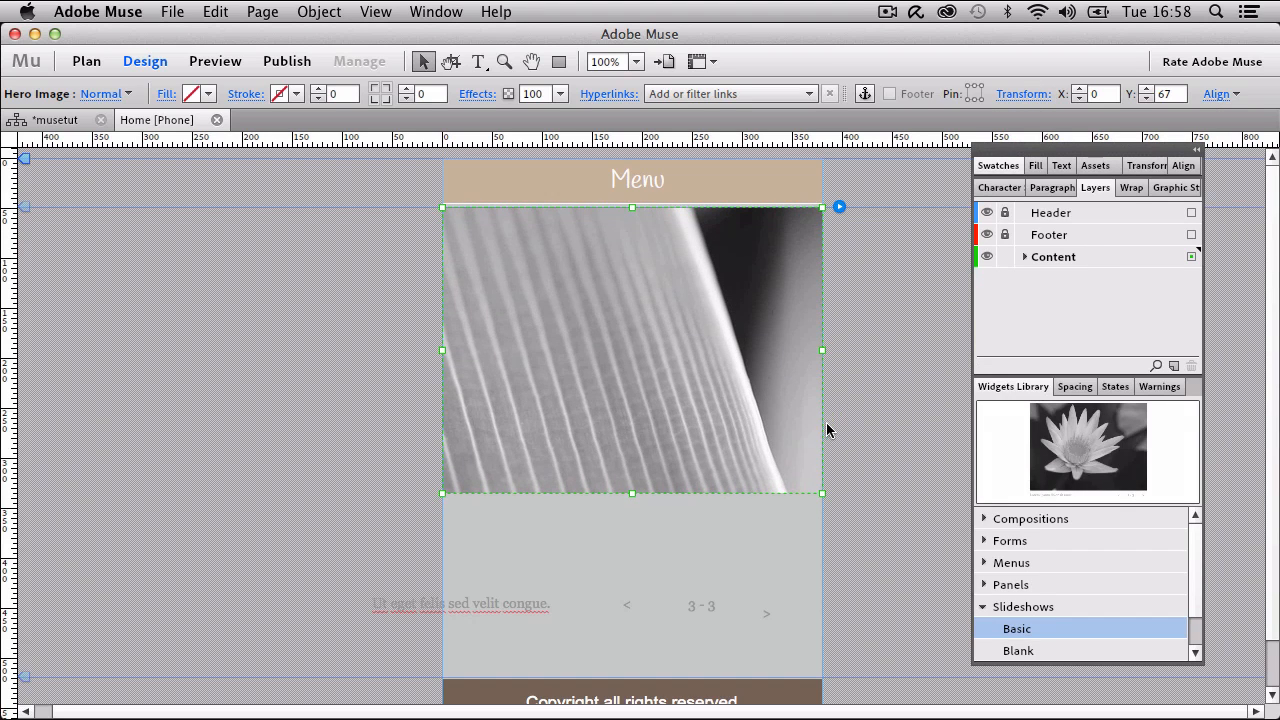
click(826, 428)
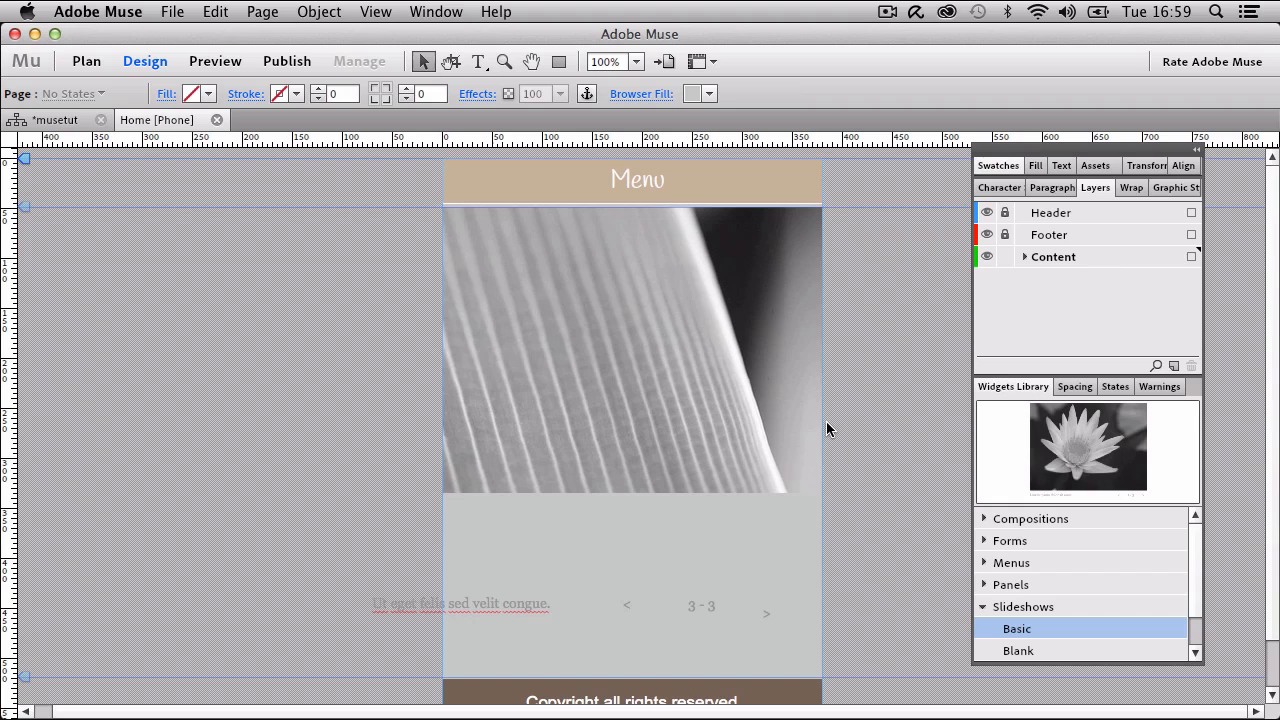
Delete the Previous, counter and Next controls from the slideshow.
click(628, 605)
click(628, 618)
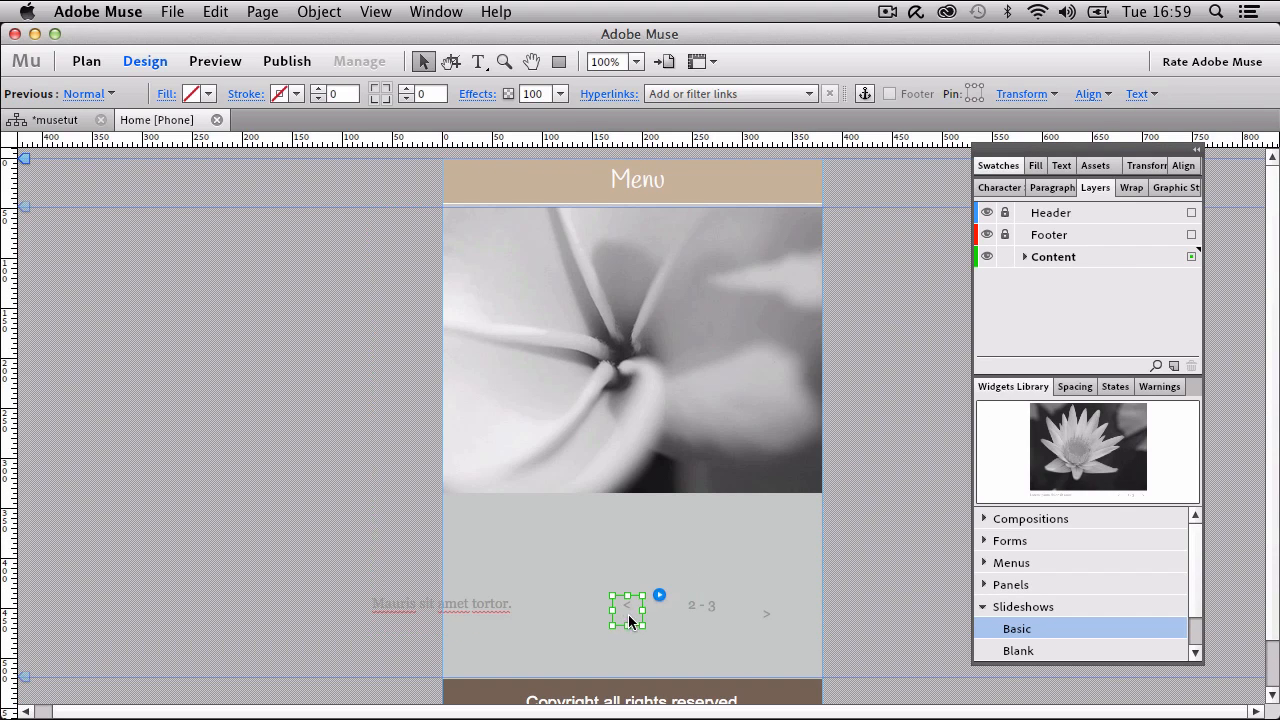
shift+click(713, 606)
shift+click(766, 615)
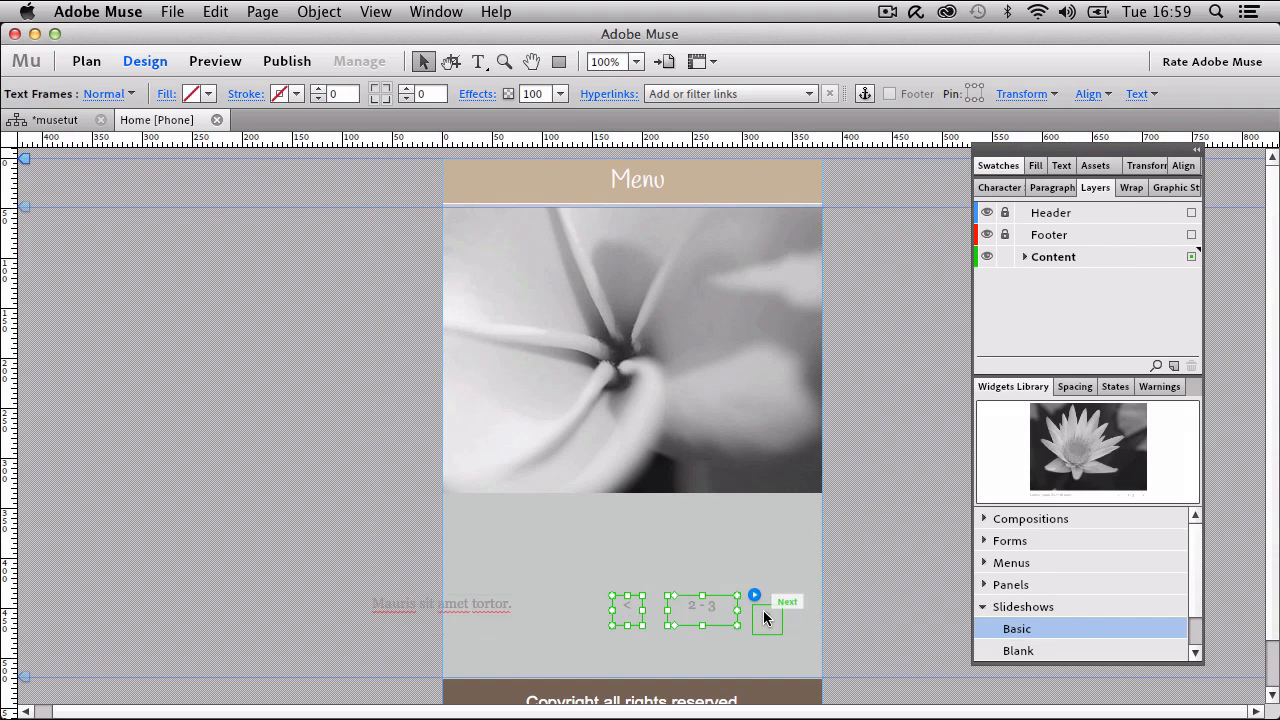
click(601, 607)
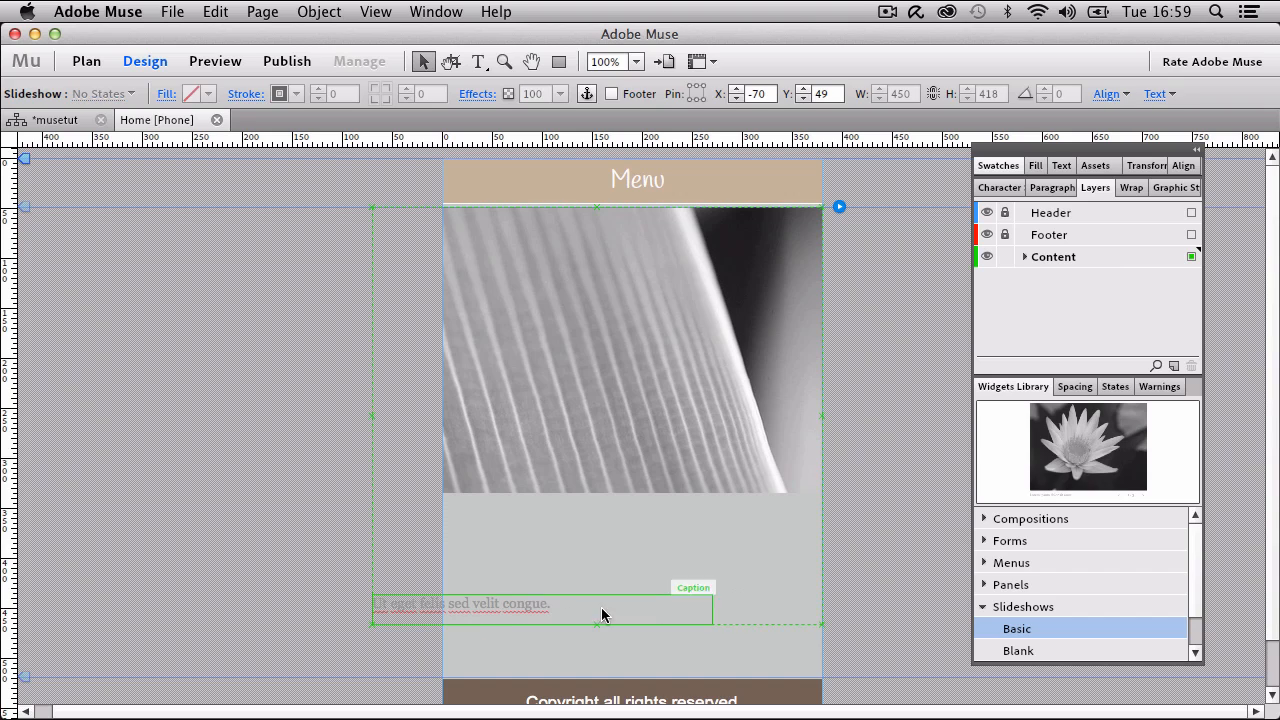
Move the slideshow caption to just below the hero image within the page width, and delete it.
click(498, 606)
drag(533, 592, 618, 528)
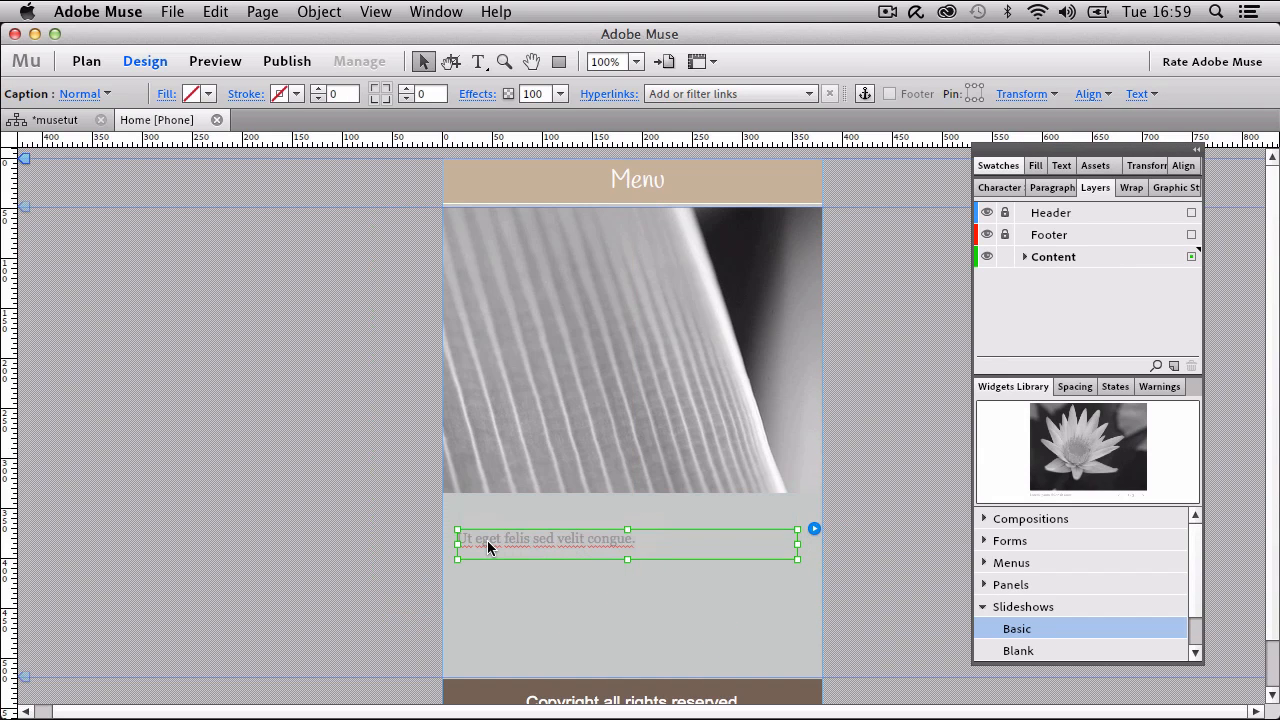
key(Delete)
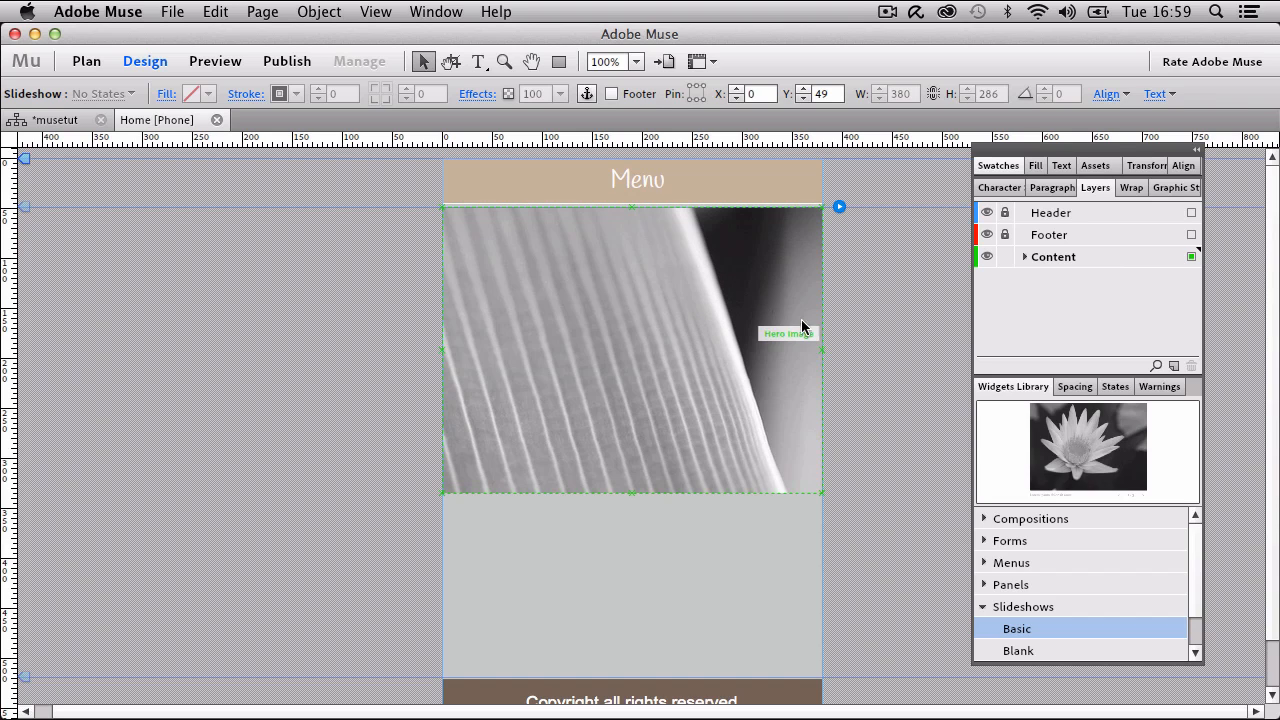
Open the slideshow options, try Fit Content Proportionally for new hero images, and restore Fill Frame Proportionally.
click(839, 210)
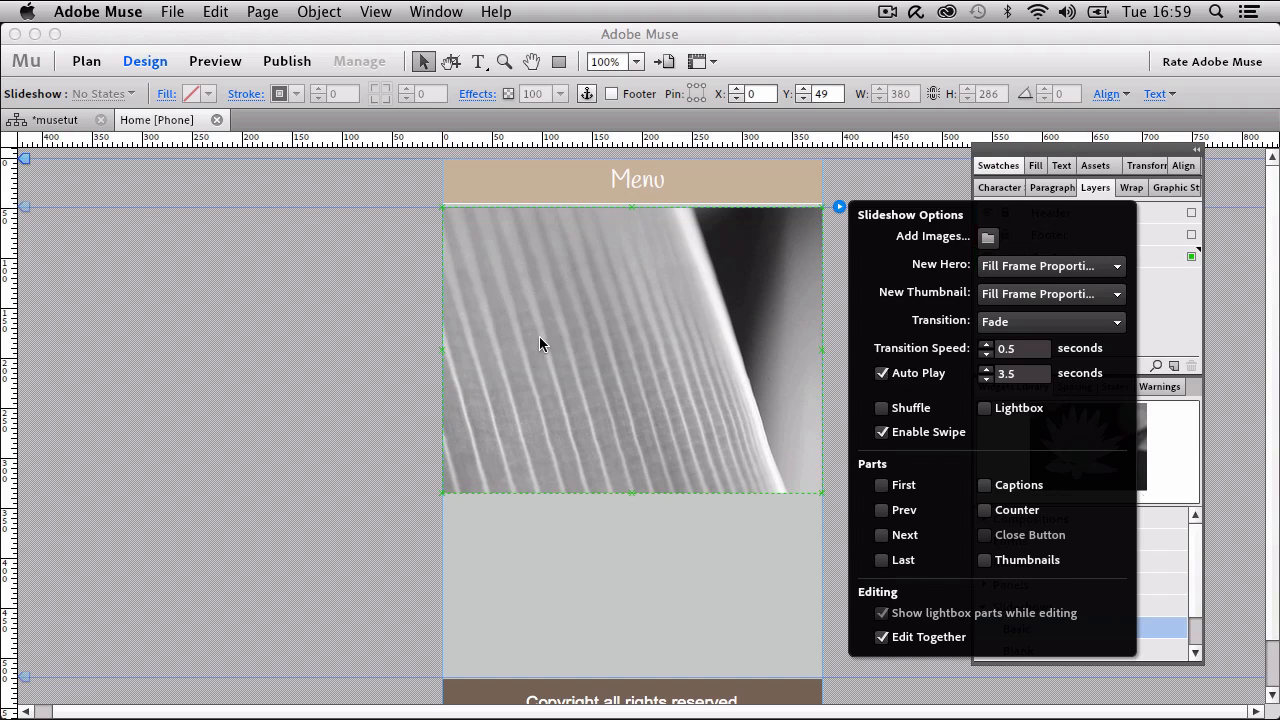
click(982, 270)
click(1012, 288)
click(1002, 270)
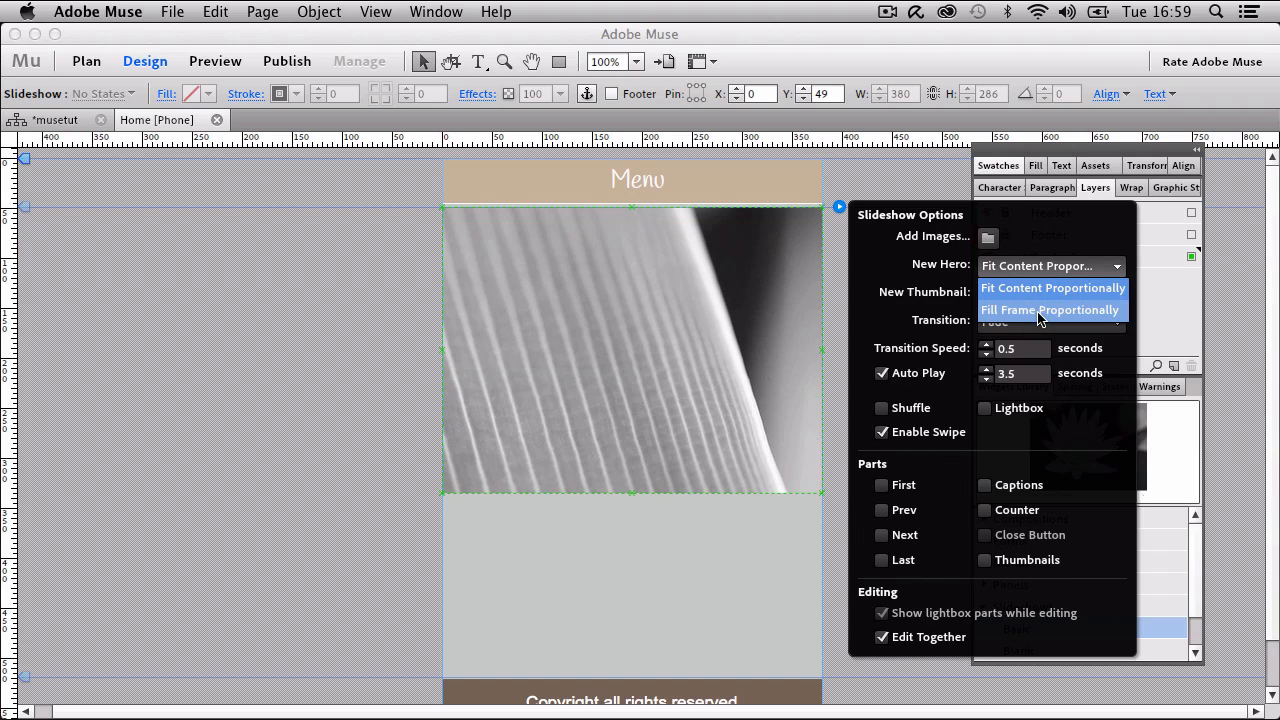
click(1040, 308)
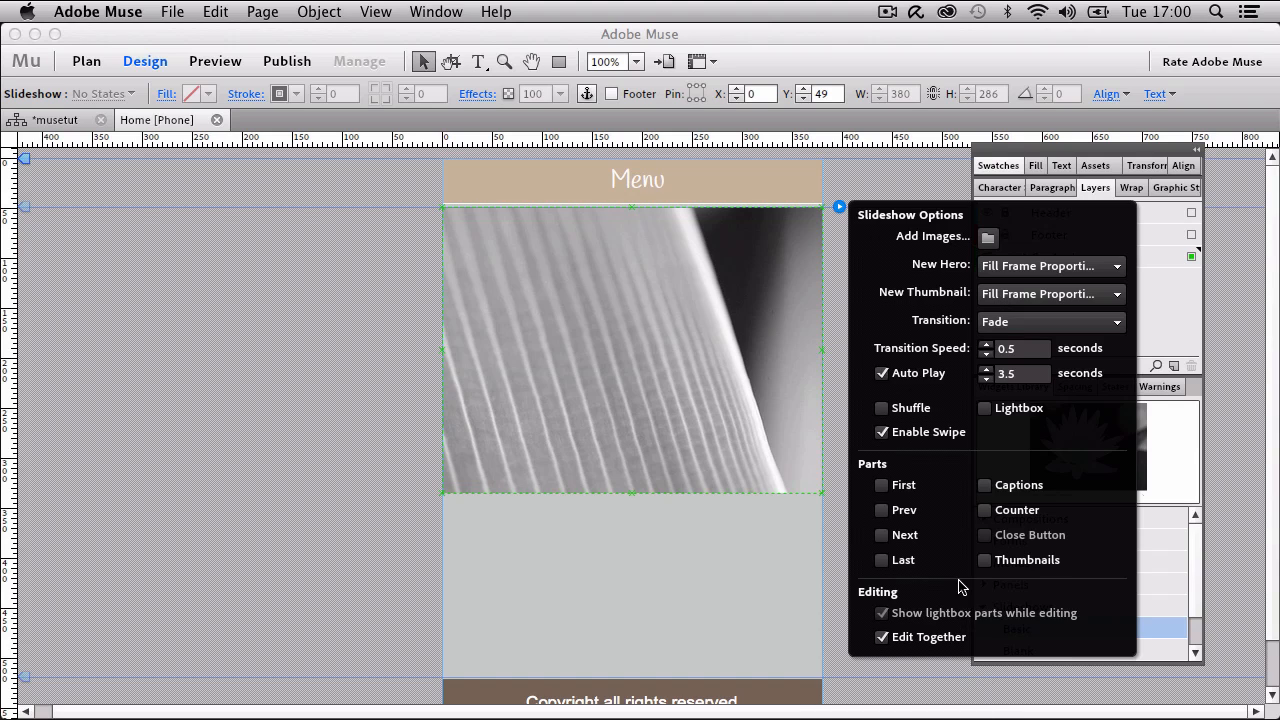
Examine the slideshow's Transition choices and its Transition Speed and Auto Play timing settings.
click(1005, 335)
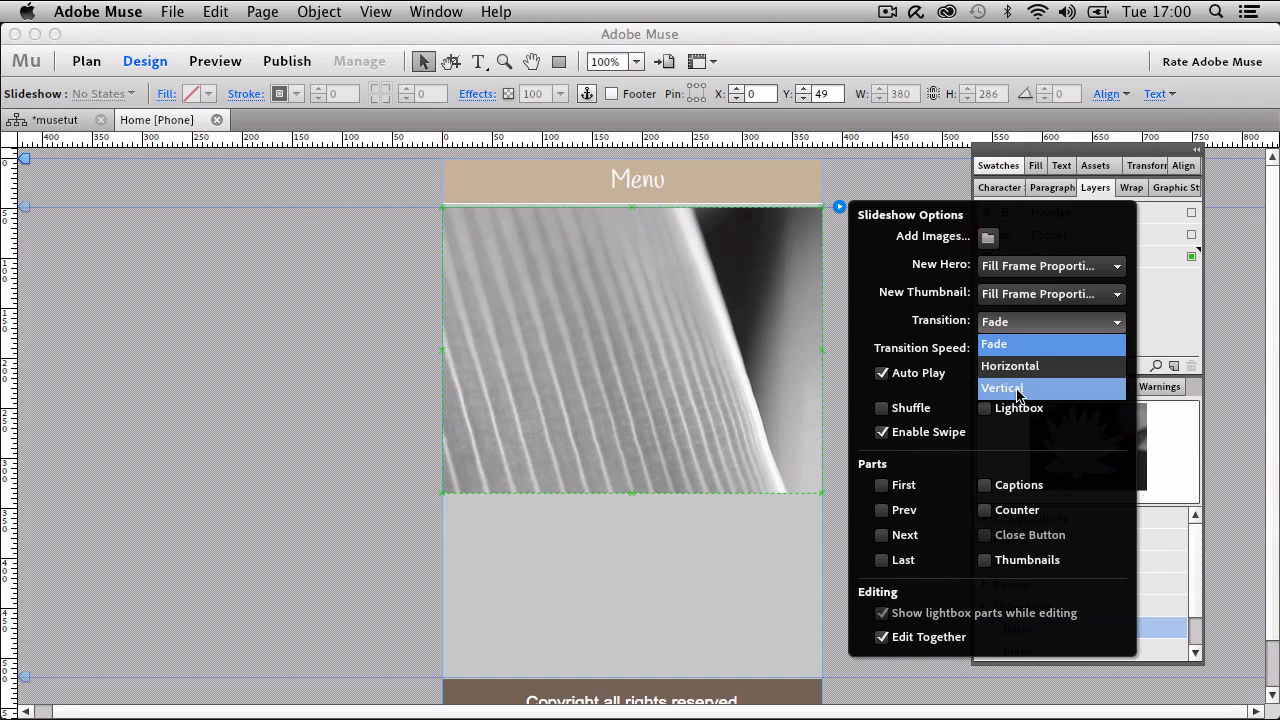
click(908, 332)
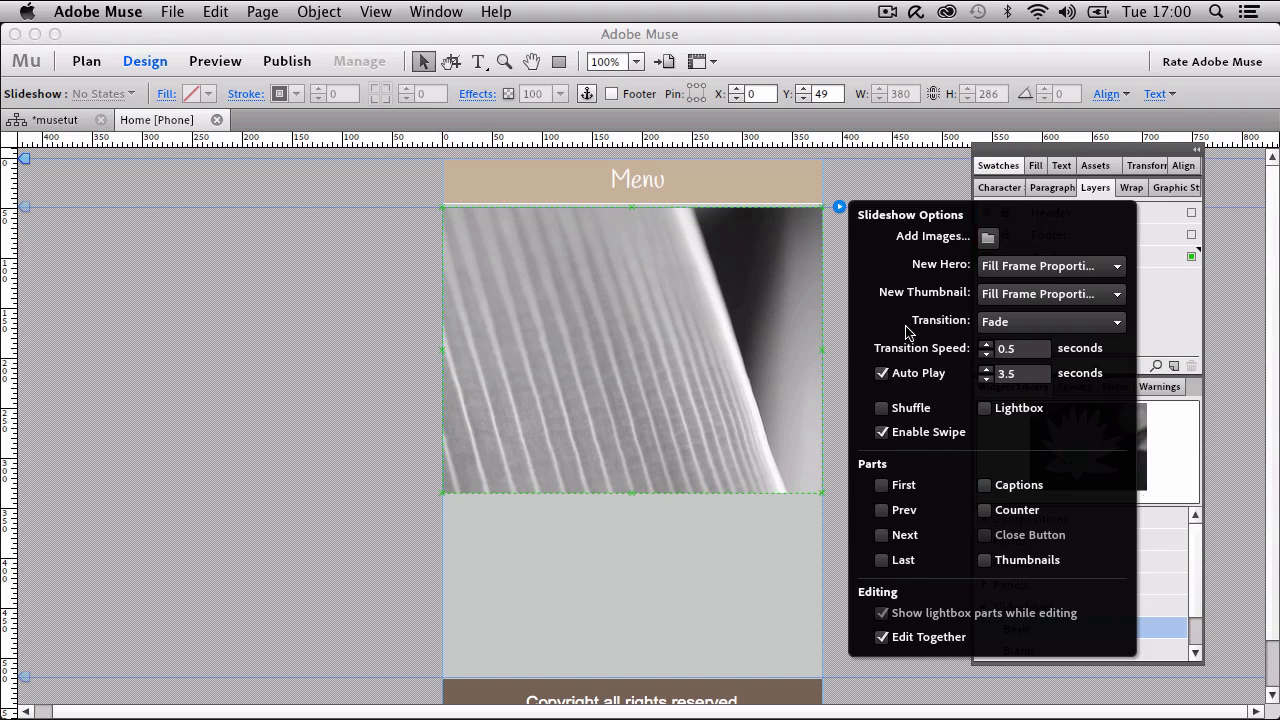
click(1024, 352)
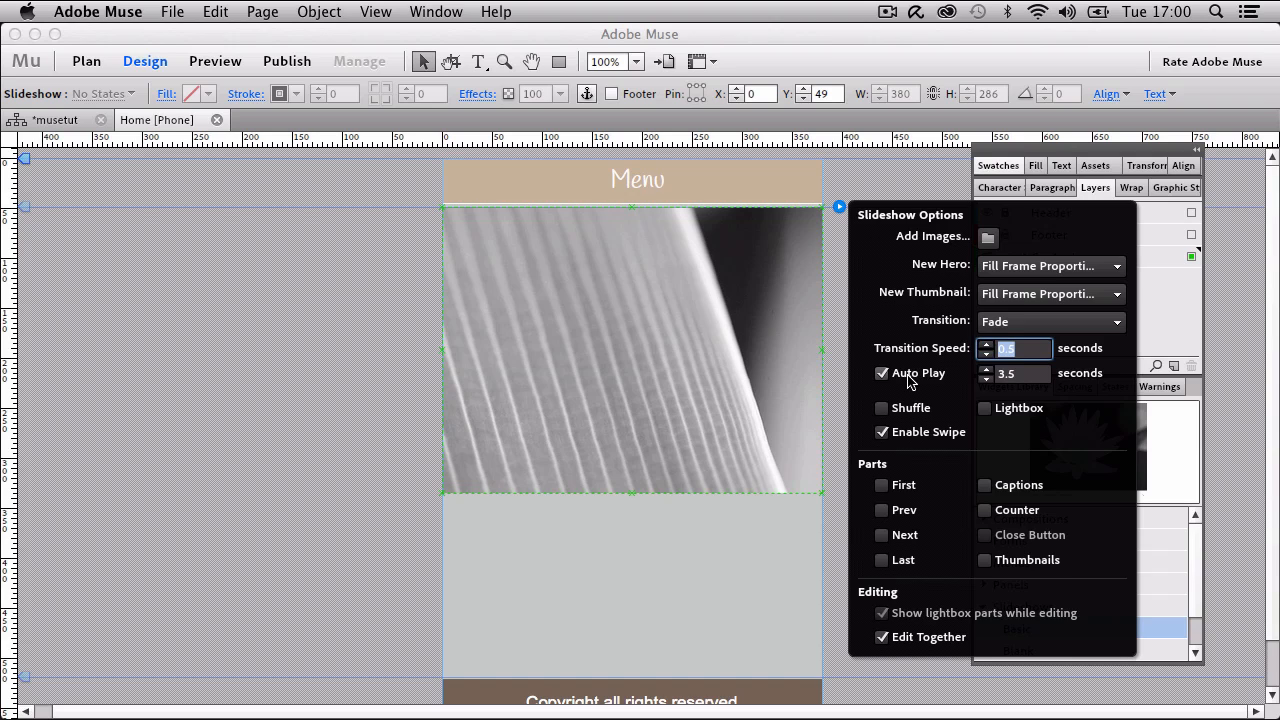
click(1020, 376)
double_click(998, 376)
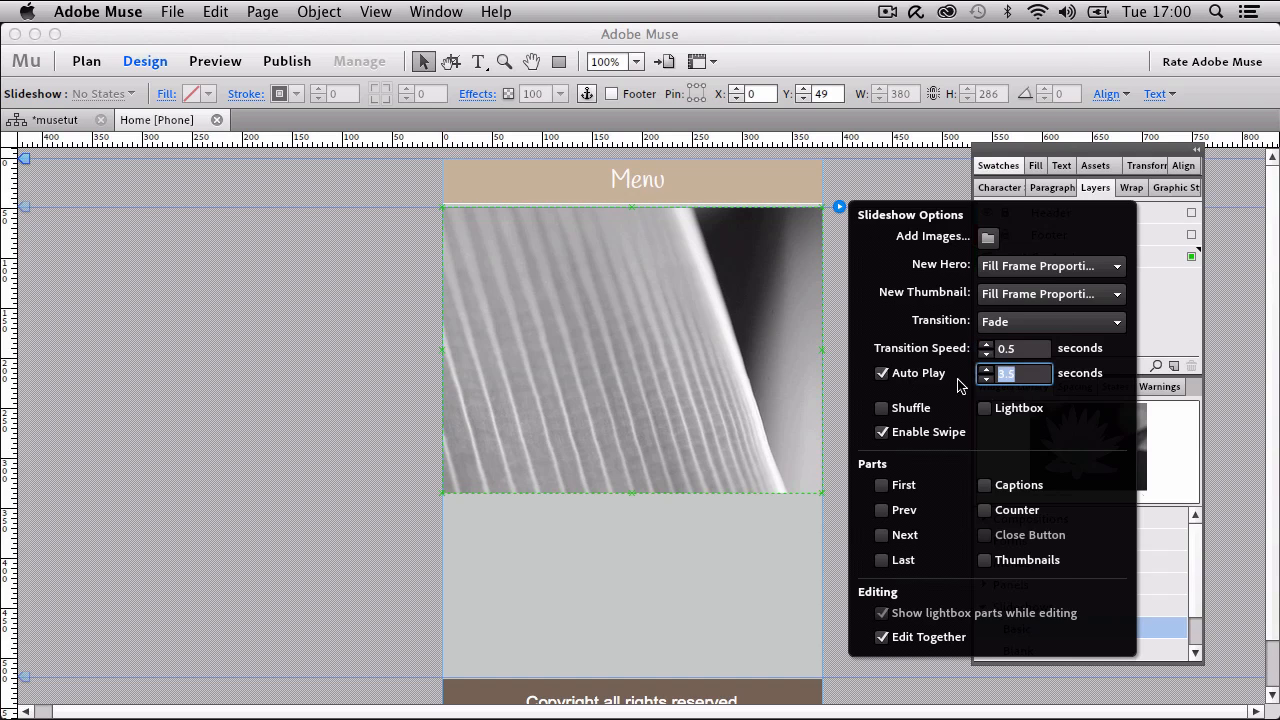
click(1034, 350)
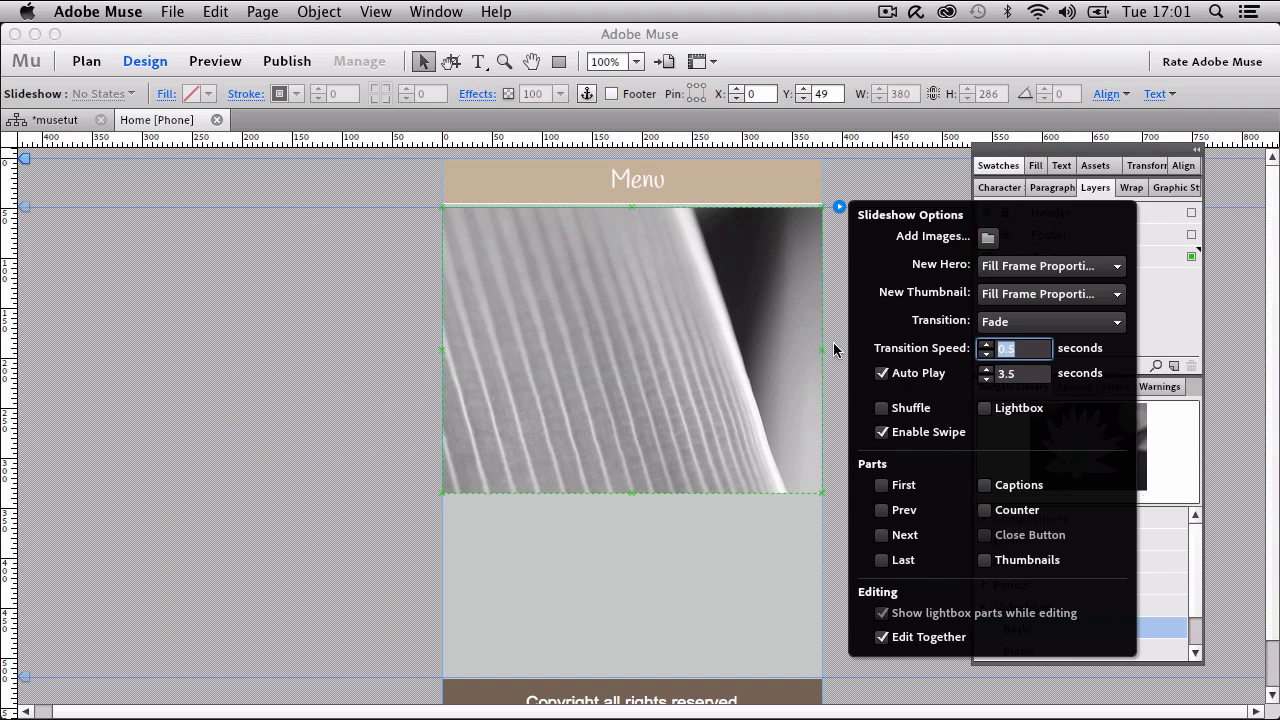
Try out the First, Prev, Next and Last slideshow parts by enabling each and disabling it again.
click(887, 489)
click(884, 488)
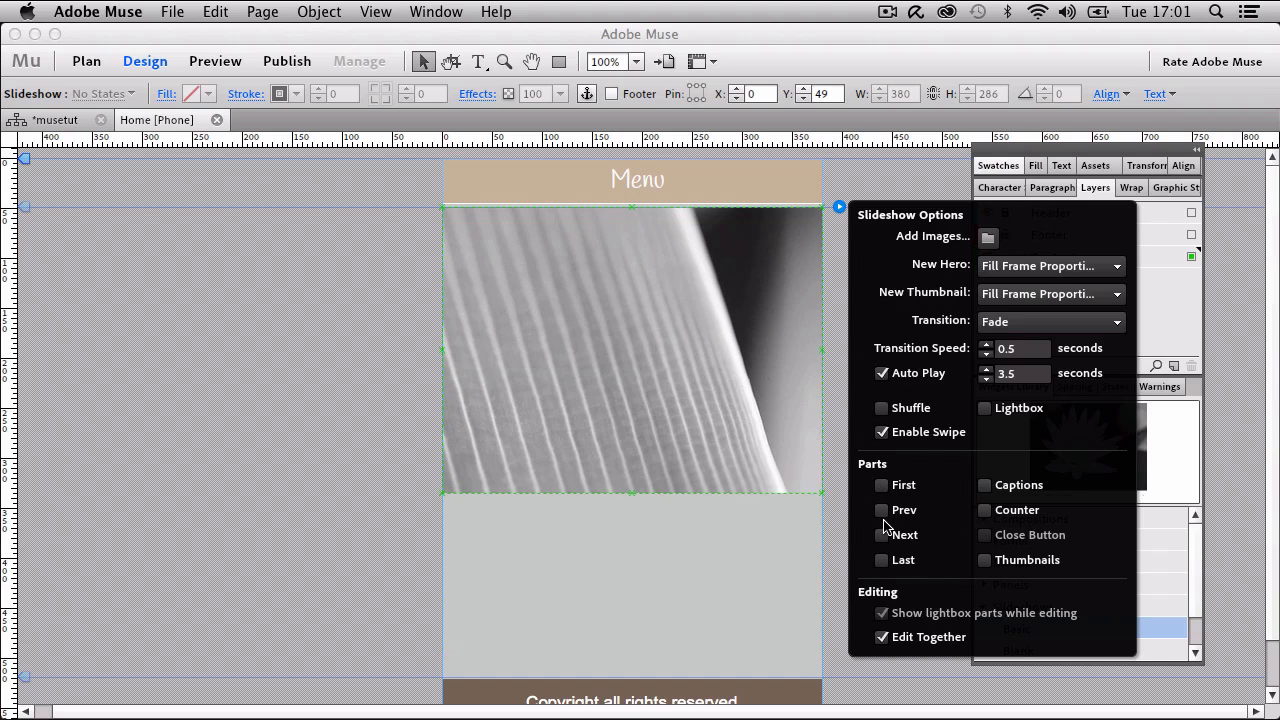
click(882, 511)
click(882, 535)
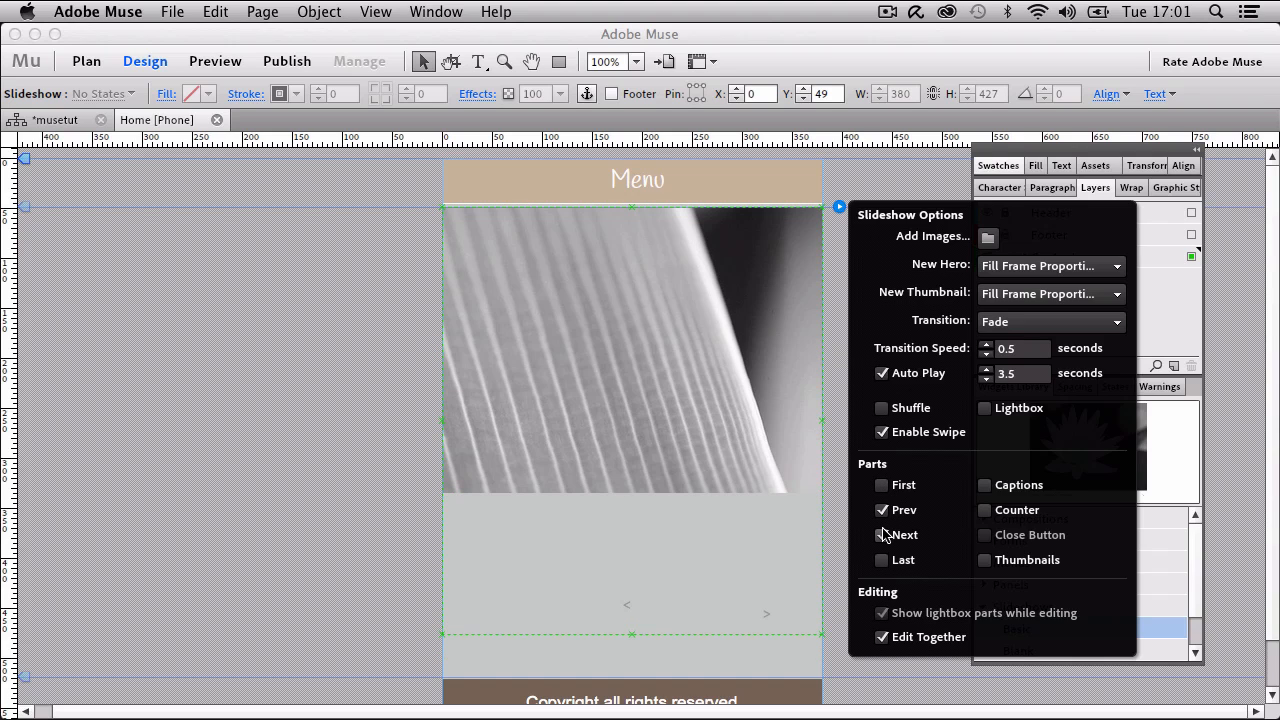
click(882, 535)
click(882, 510)
click(882, 485)
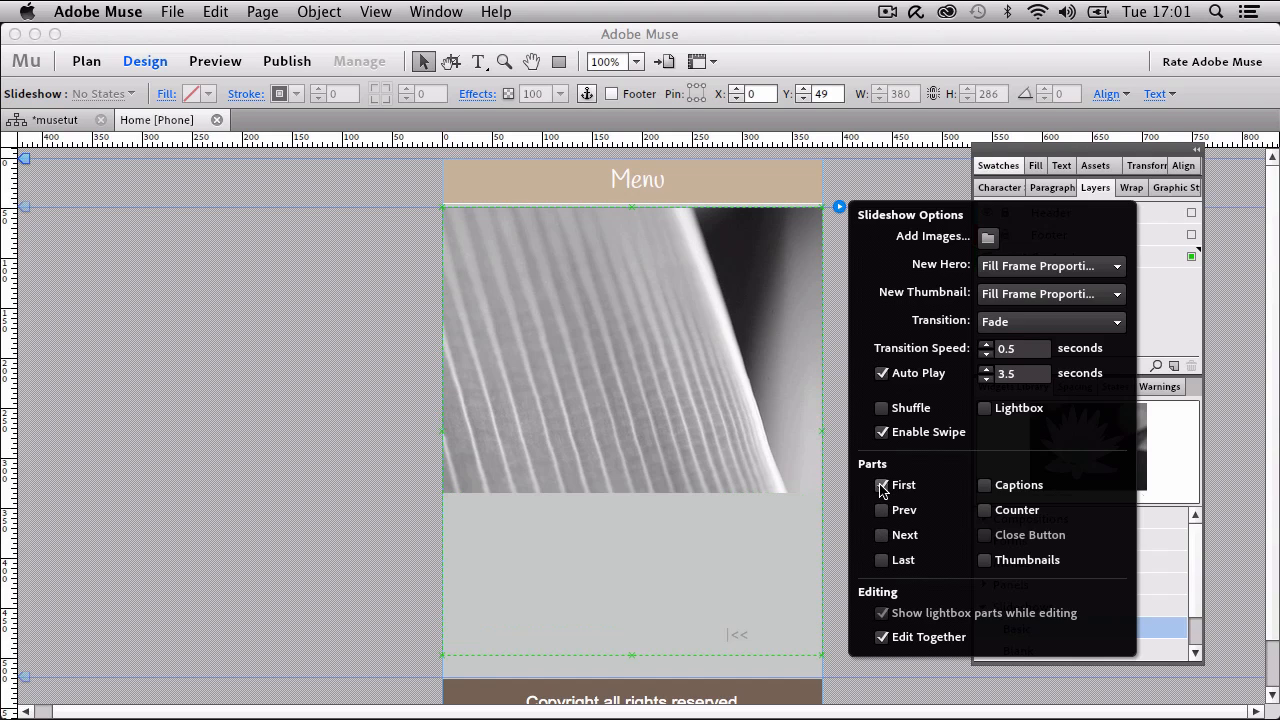
click(882, 486)
click(882, 560)
click(882, 560)
Enable and disable the slideshow's Captions part, and enable its Counter part.
click(985, 485)
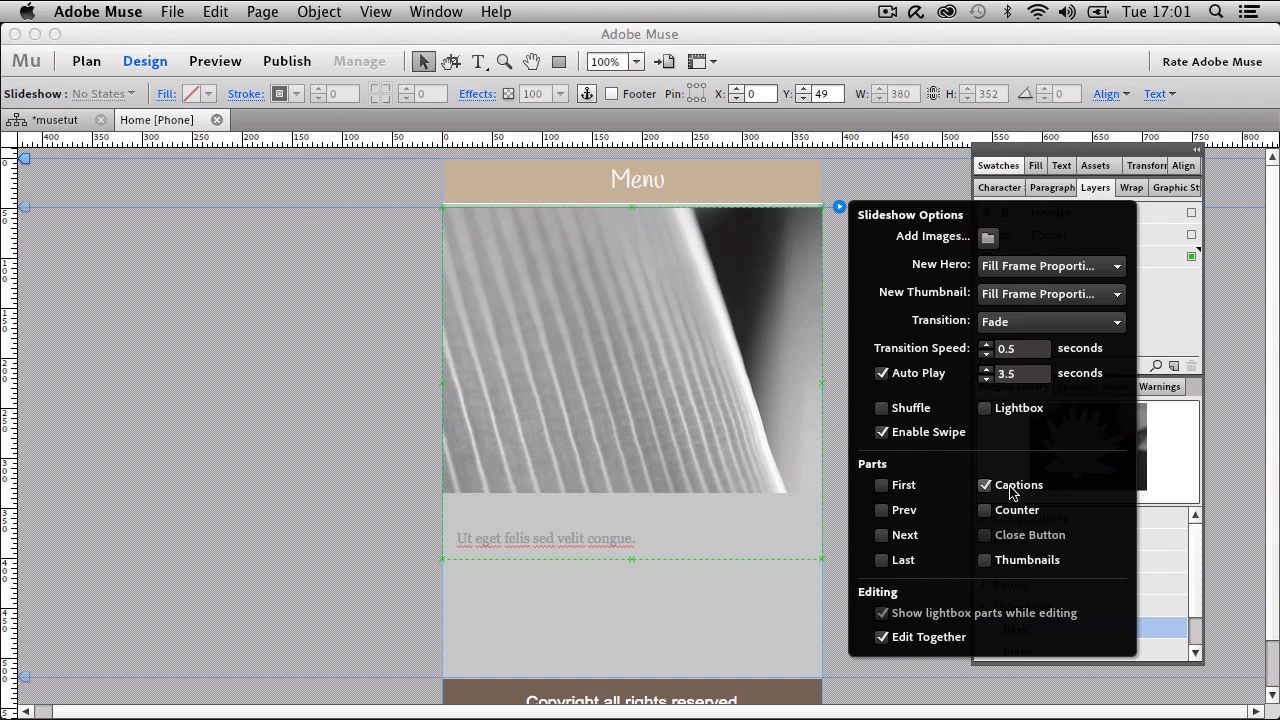
click(1012, 488)
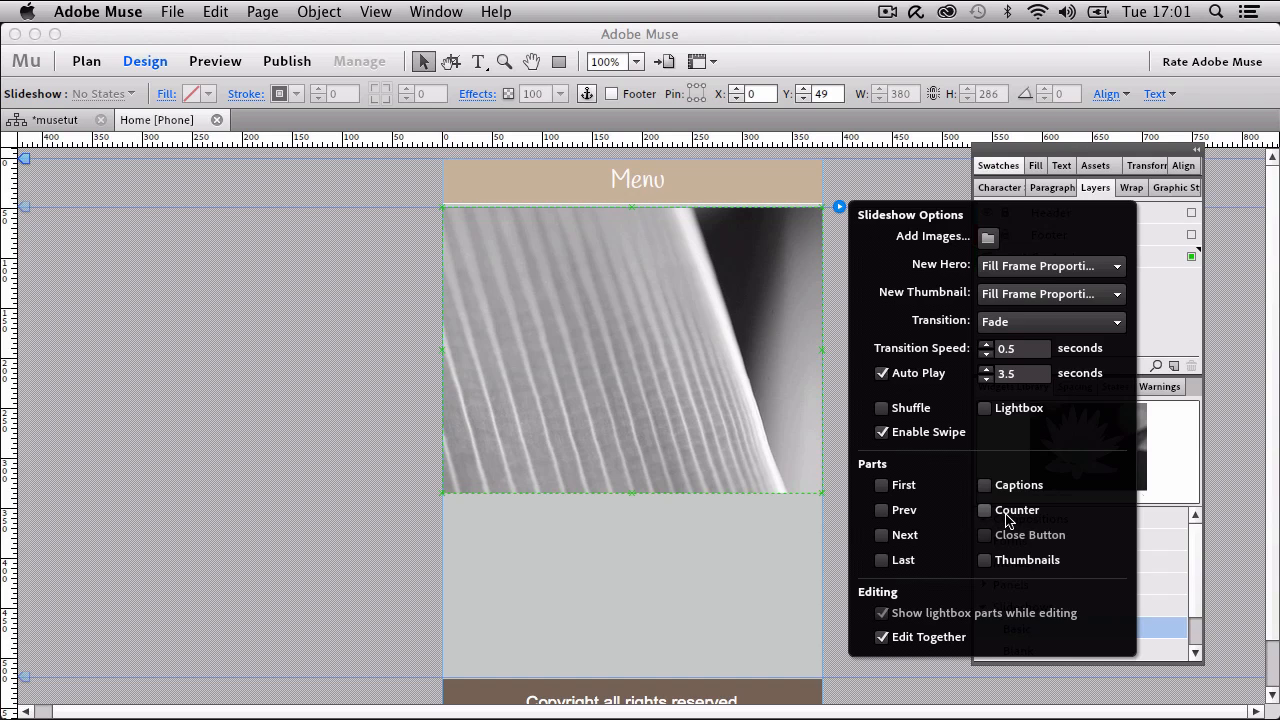
click(1008, 515)
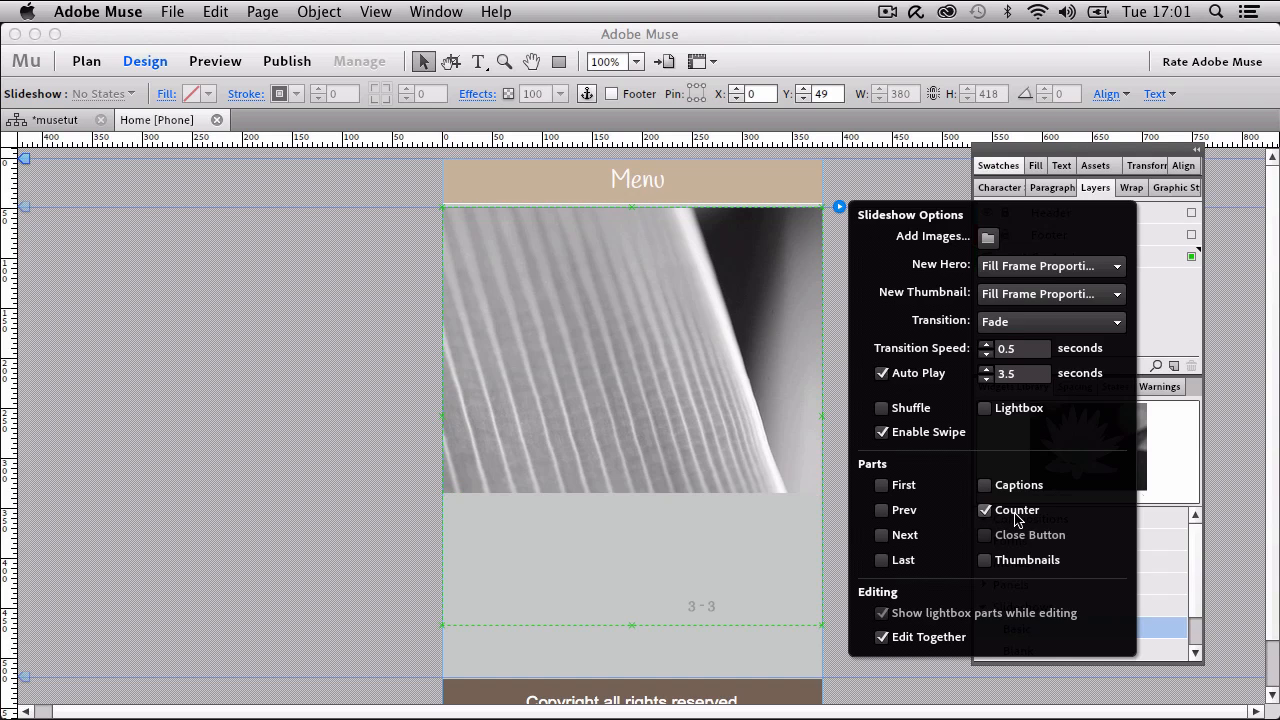
Disable the slideshow's Counter part and enable its Thumbnails part.
click(1014, 516)
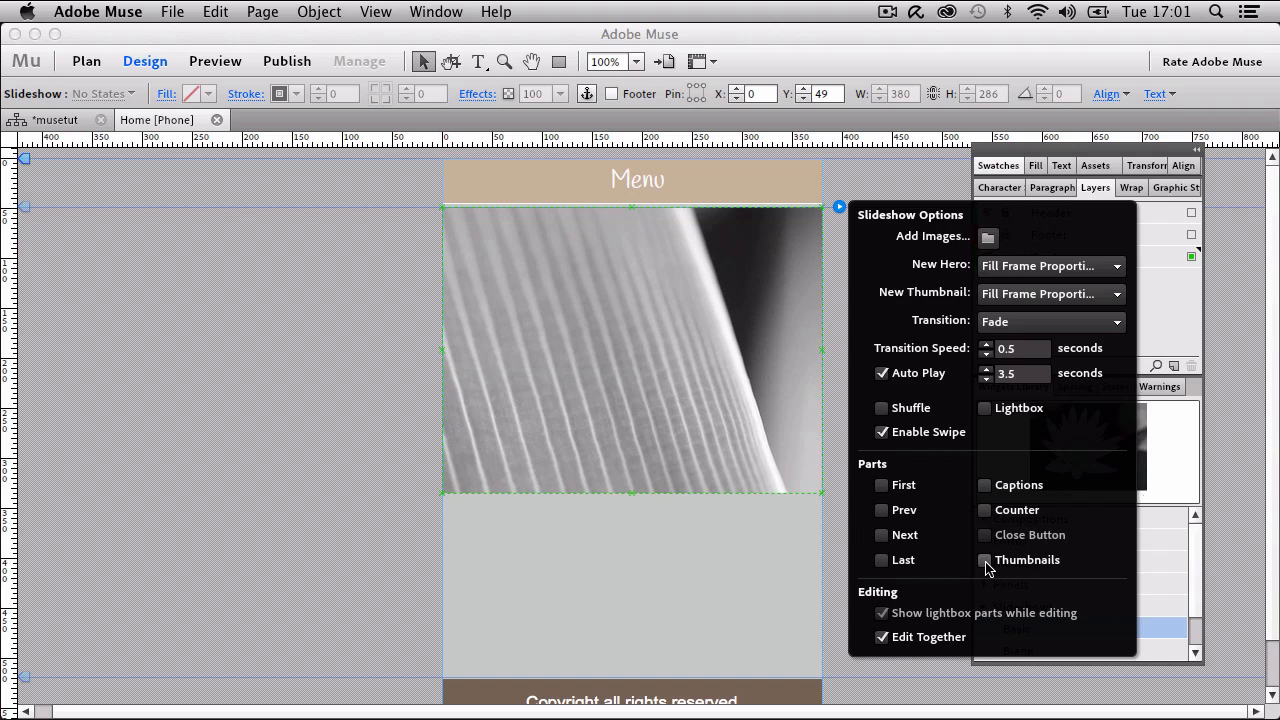
click(985, 561)
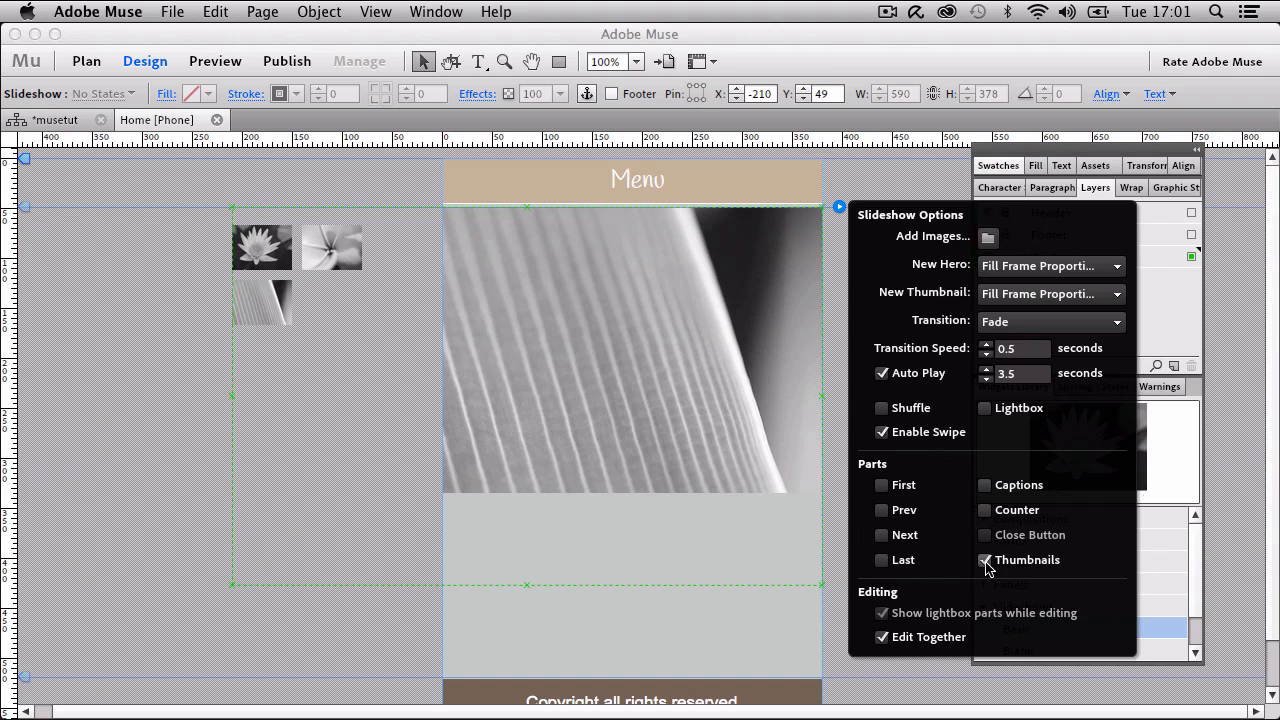
Move the thumbnail container onto the page, and resize it to the full page width and the height of one thumbnail row.
click(273, 308)
click(277, 290)
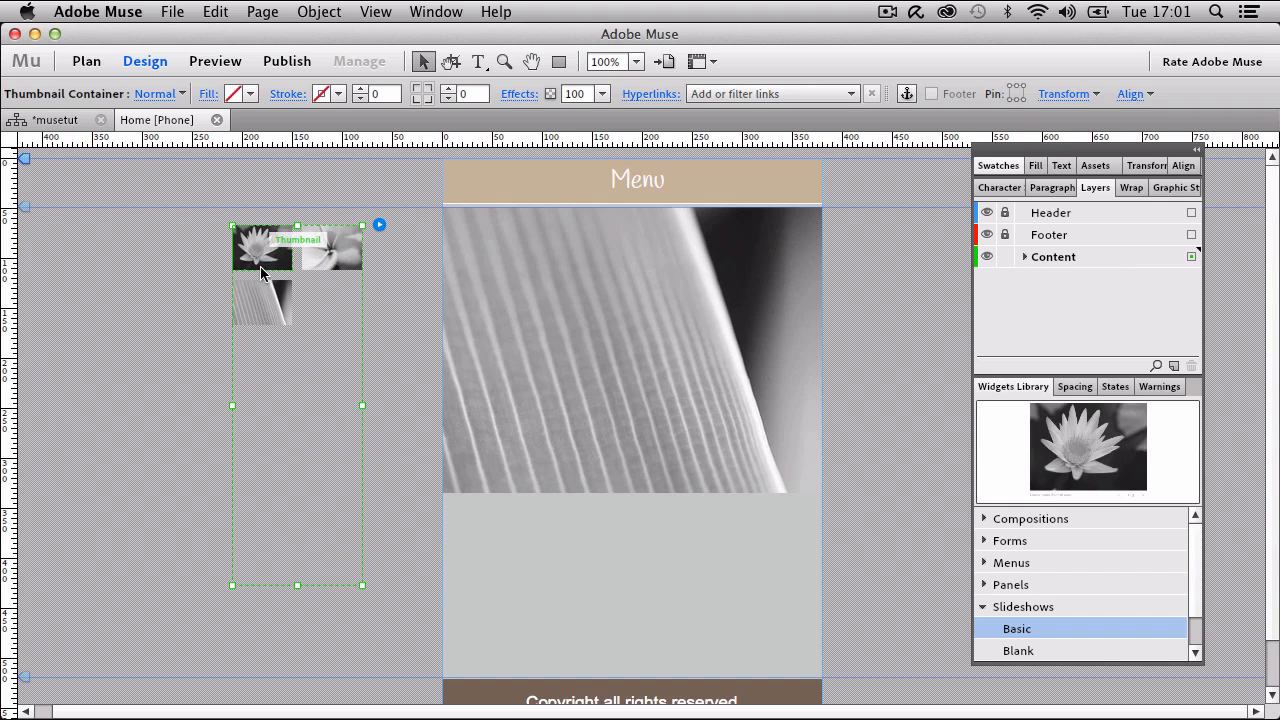
drag(266, 259, 475, 318)
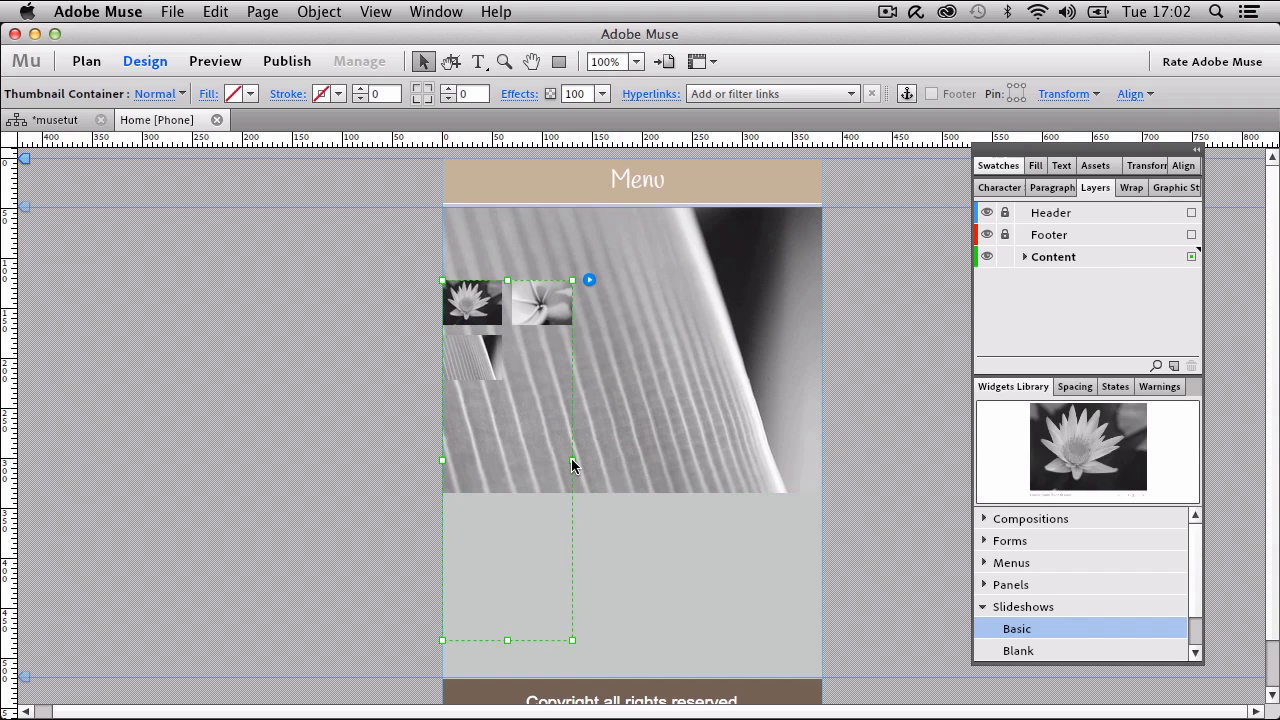
drag(575, 459, 824, 449)
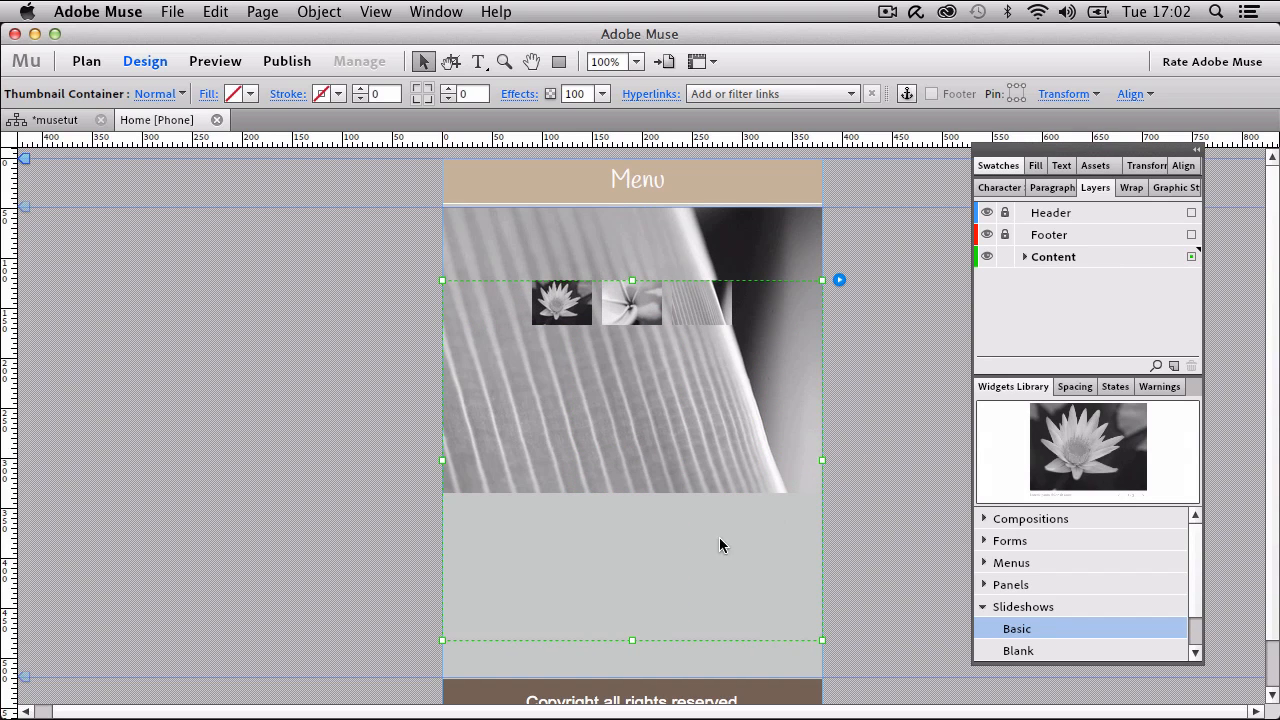
drag(632, 601, 622, 324)
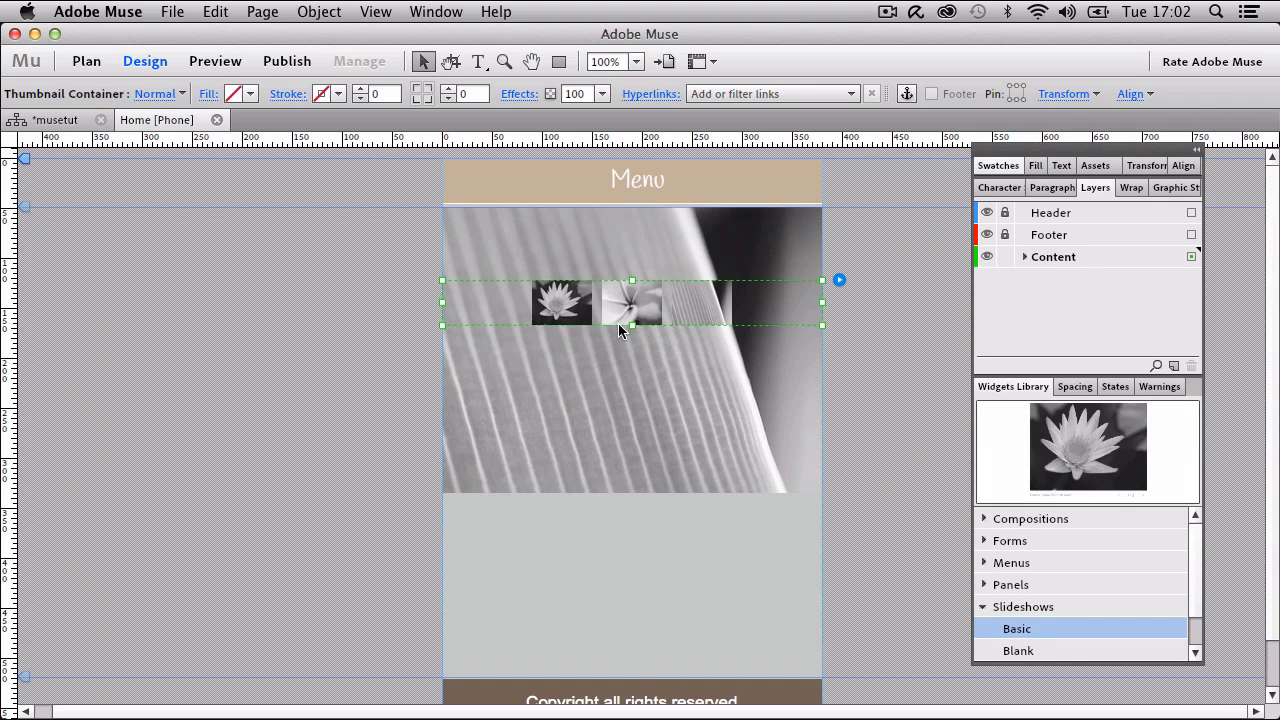
Nudge the thumbnail container straight down until it sits just below the hero image with a small gap.
key(shift+Down)
key(shift+Down)
key(shift+Down)
key(shift+Down)
key(shift+Down)
key(shift+Down)
key(shift+Down)
key(shift+Down)
key(shift+Down)
key(shift+Down)
key(shift+Down)
key(shift+Down)
key(shift+Down)
key(shift+Down)
key(shift+Down)
key(shift+Down)
key(shift+Down)
key(shift+Down)
key(shift+Down)
key(shift+Down)
key(shift+Down)
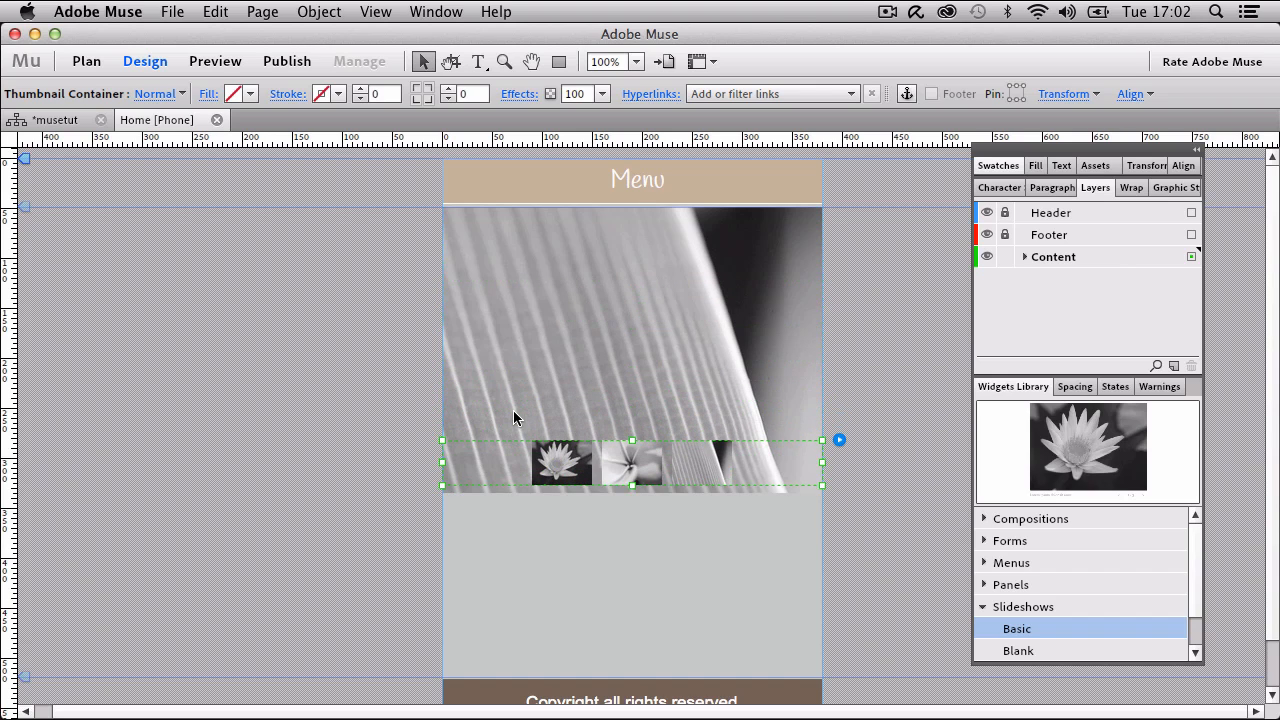
key(Down)
key(Down)
key(Down)
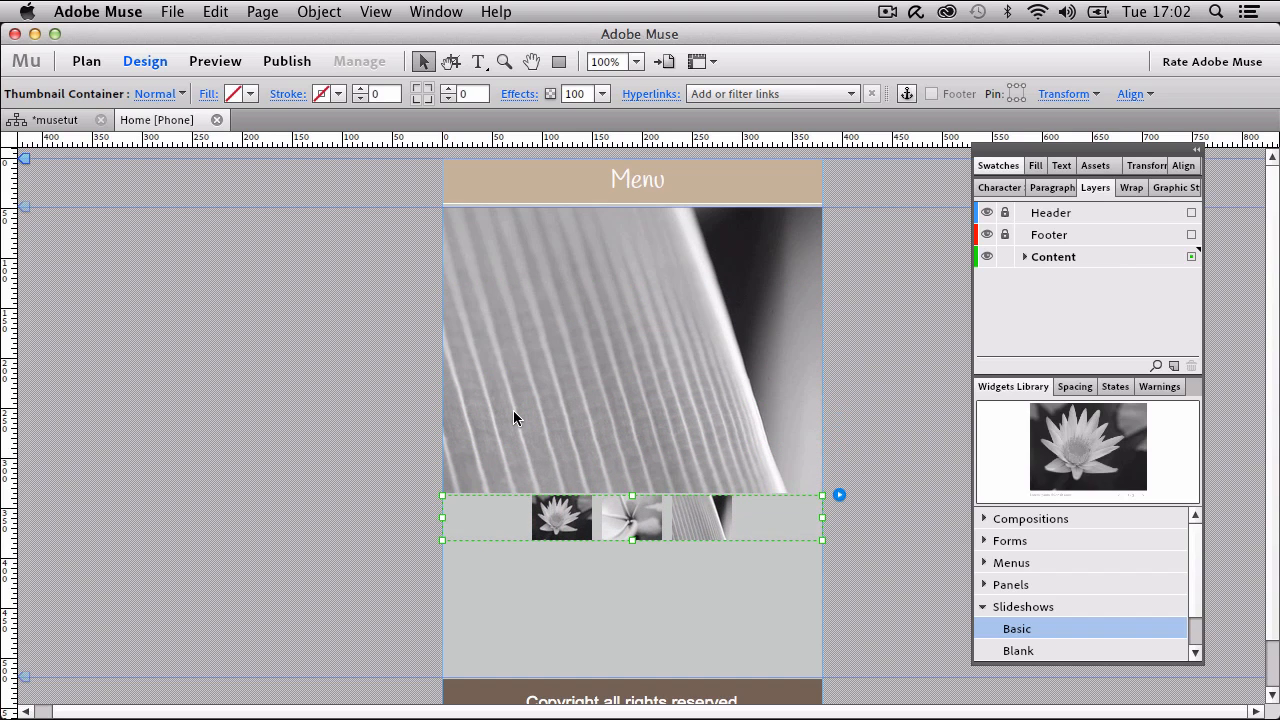
key(shift+Down)
key(shift+Down)
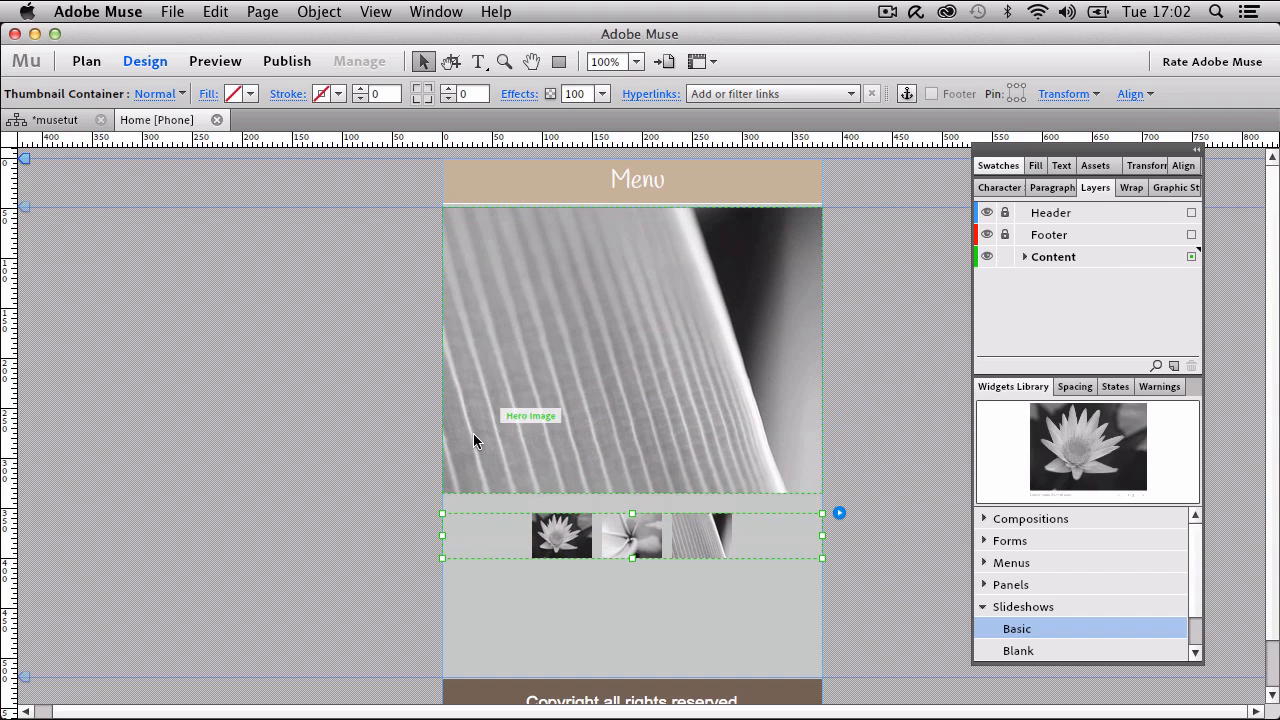
Preview each hero image through its thumbnail, and widen the thumbnails so that the three fill the page width.
click(575, 550)
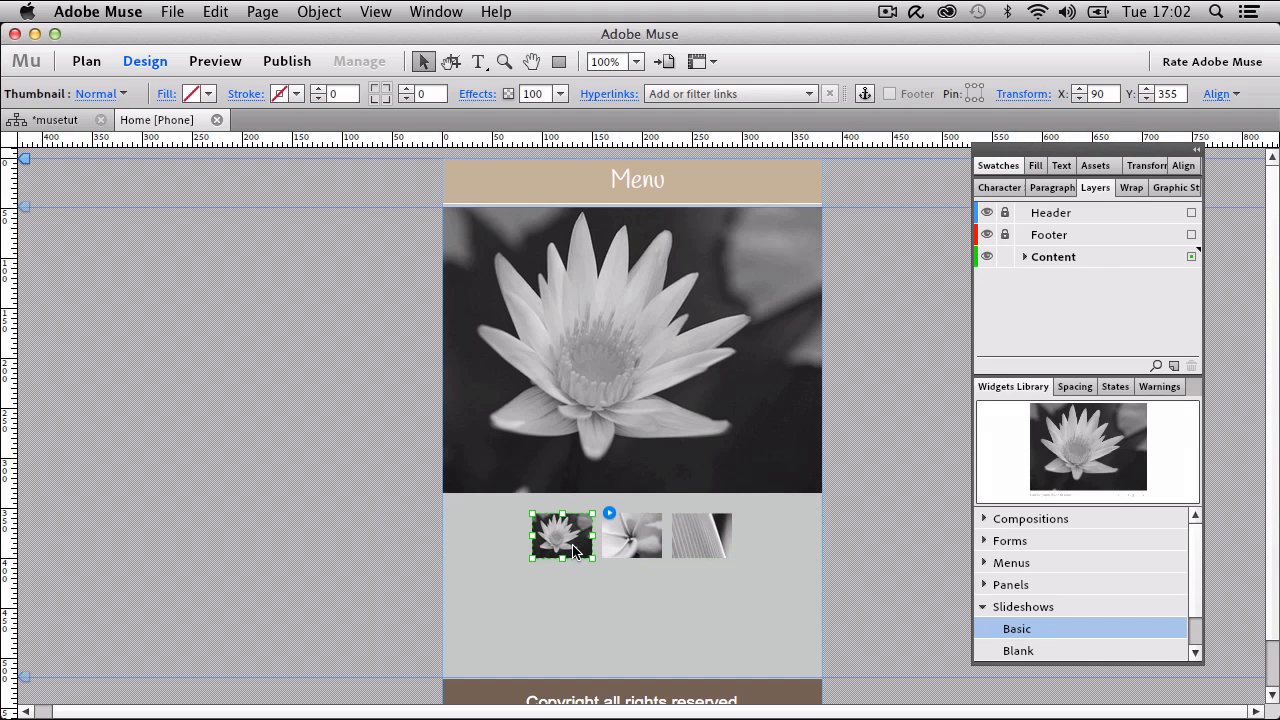
click(625, 545)
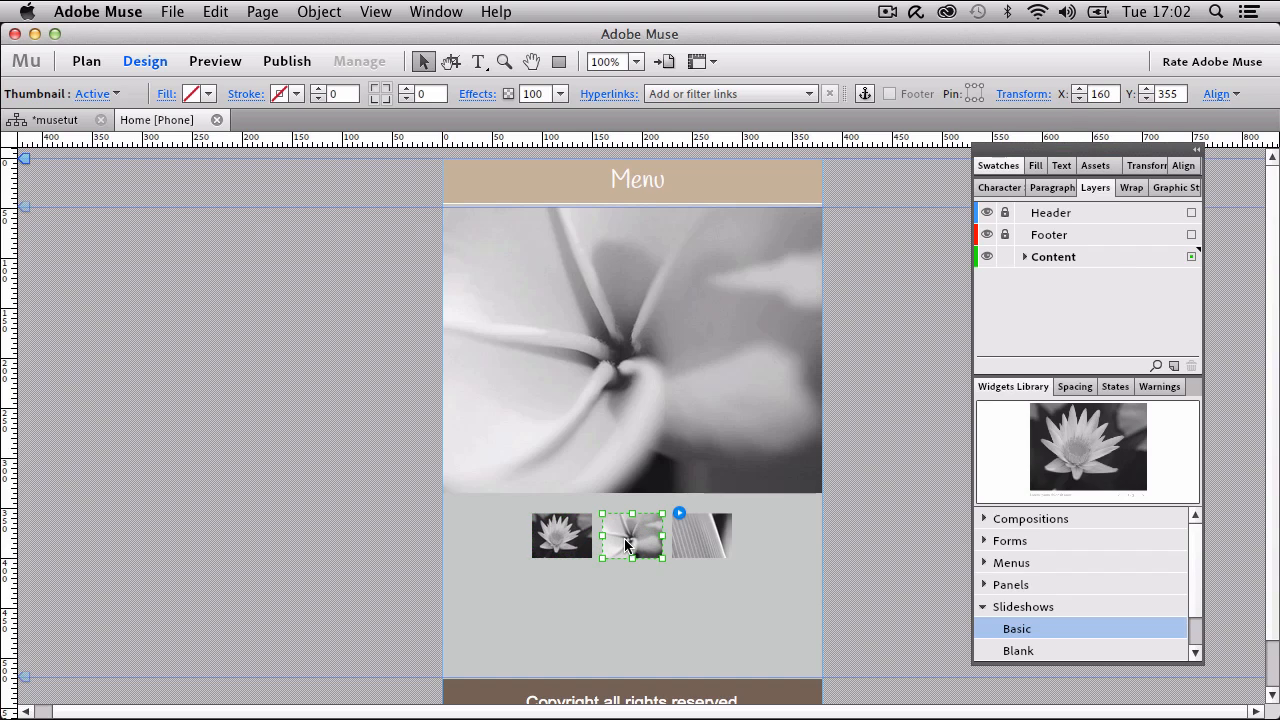
click(697, 545)
click(557, 550)
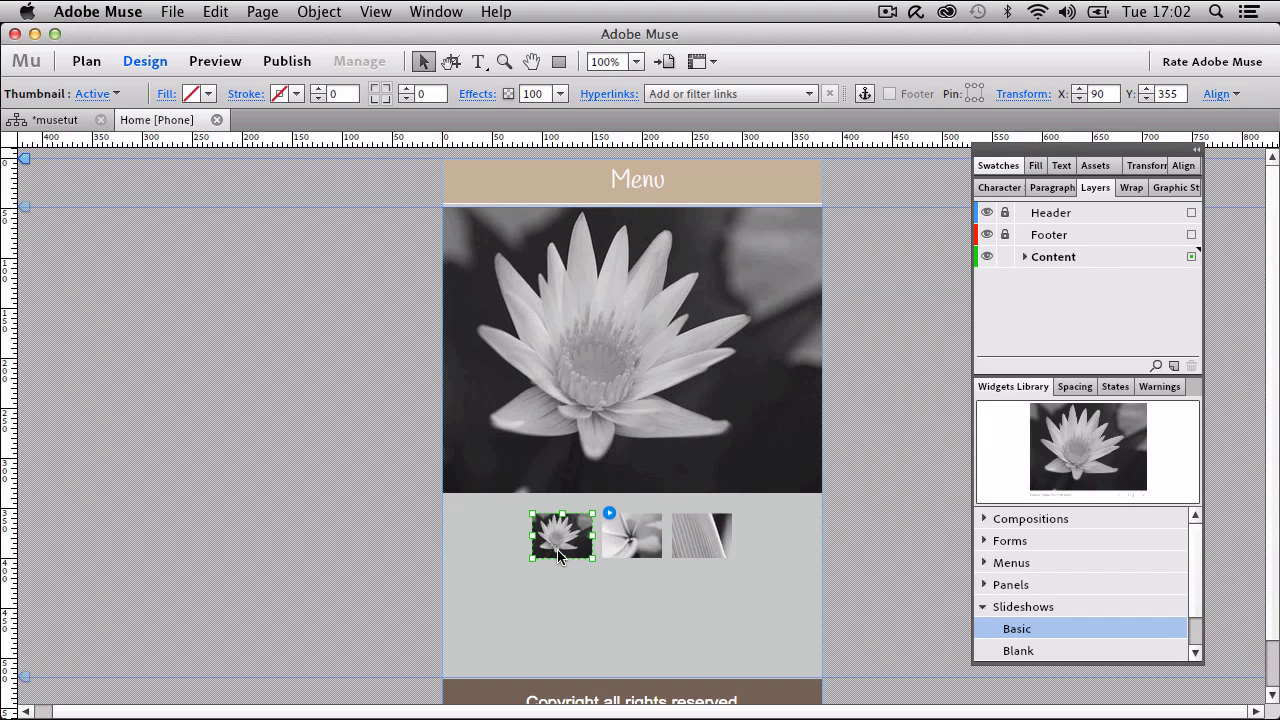
drag(533, 537, 474, 540)
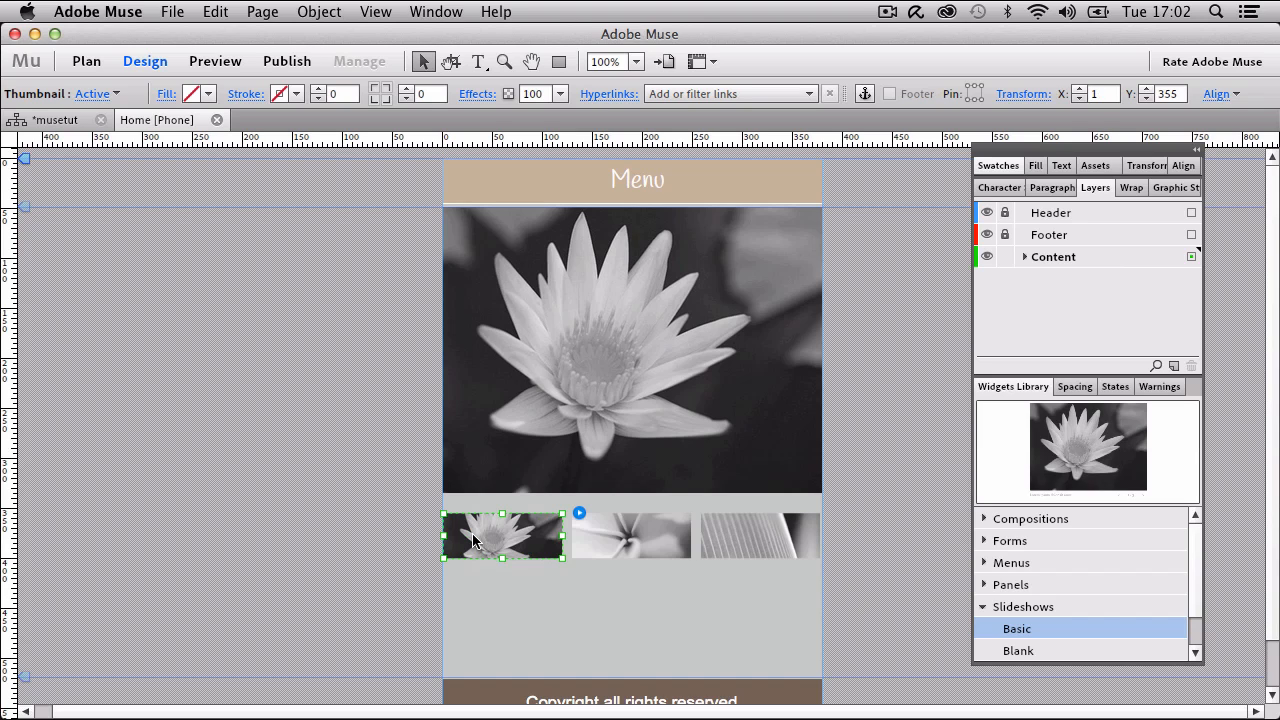
click(563, 603)
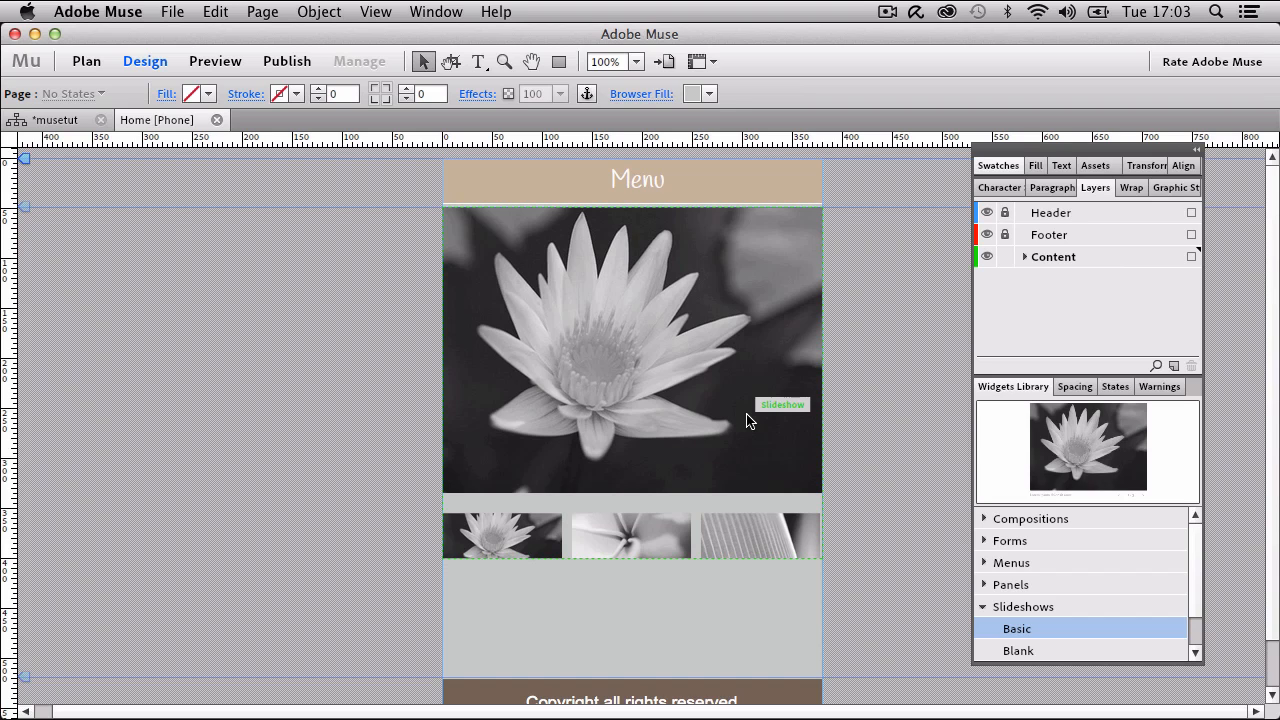
Open the slideshow options, examine the Add Images setting, and close the options again.
click(831, 243)
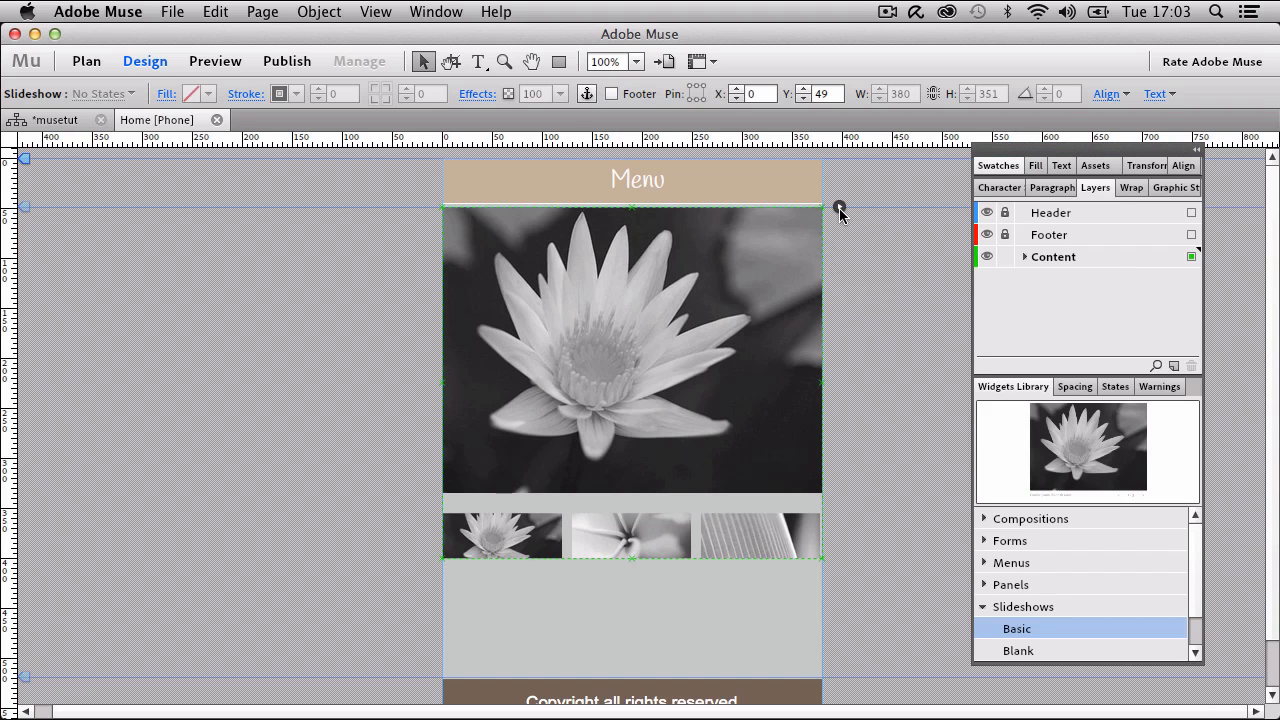
click(839, 208)
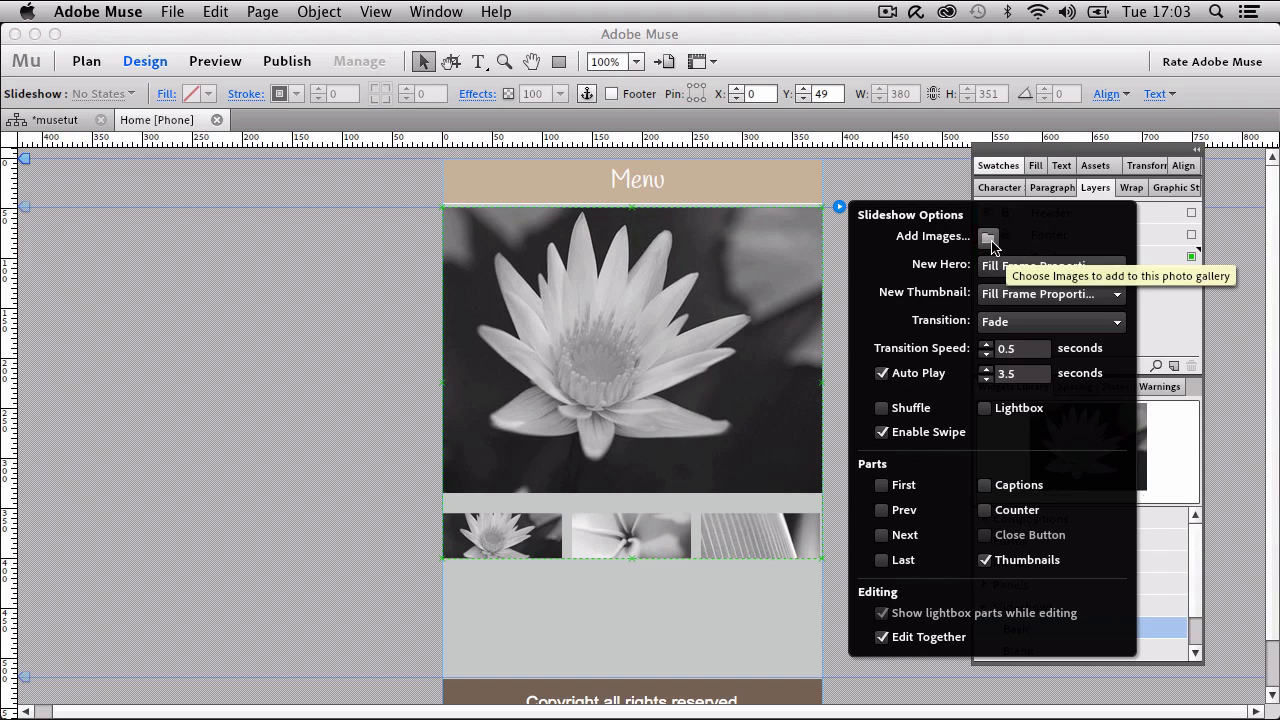
click(307, 355)
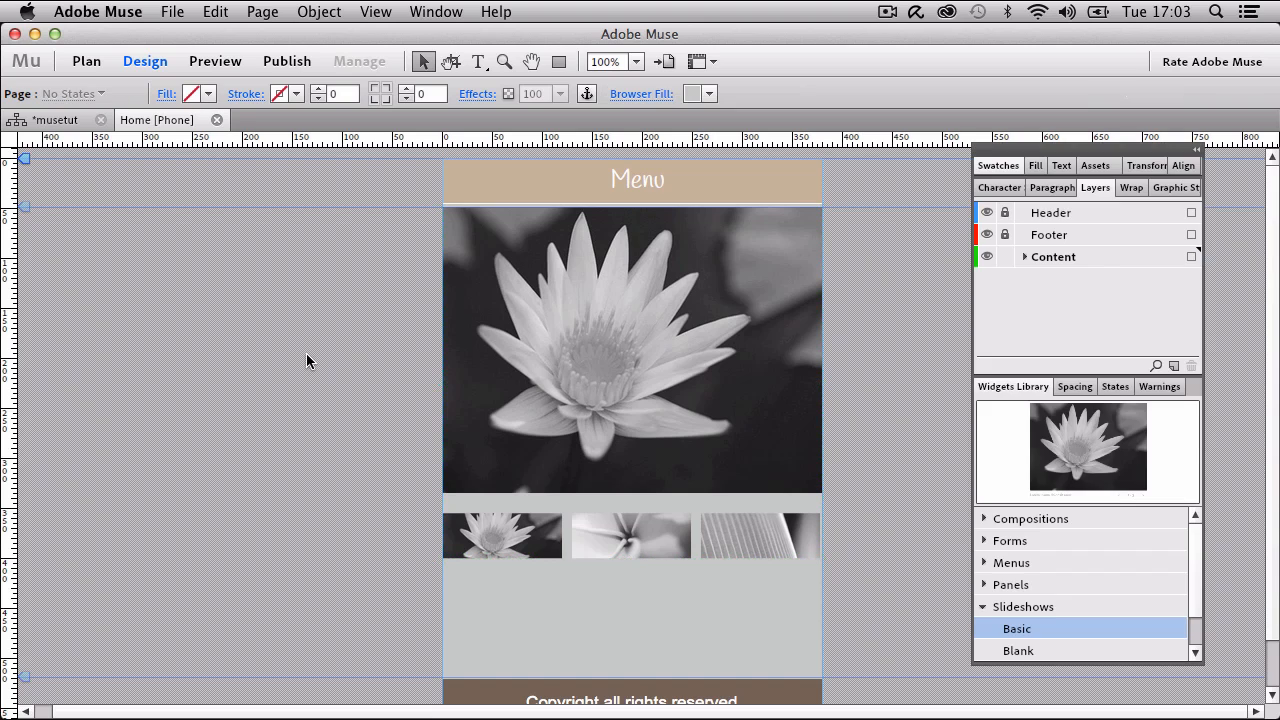
Import slide1.jpg, slide2.jpg and slide3.jpg from the Gallery folder in assets and place them into the slideshow's hero image.
click(173, 12)
click(237, 199)
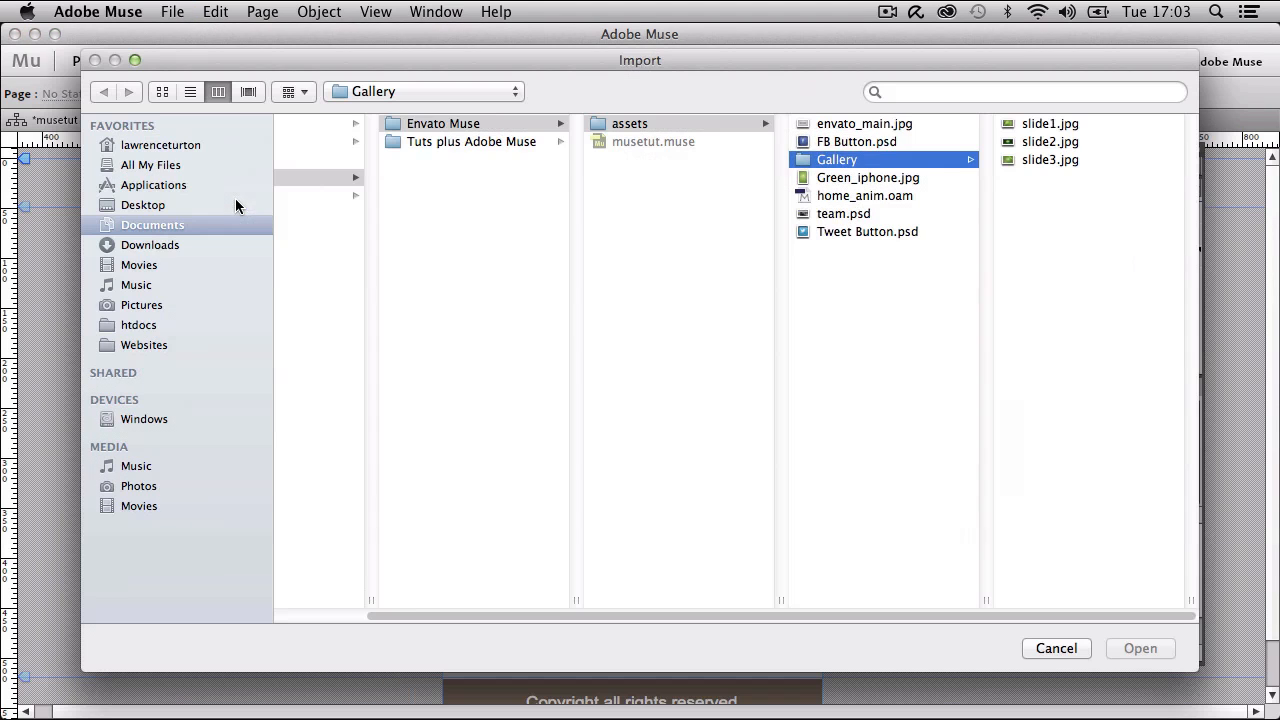
click(614, 130)
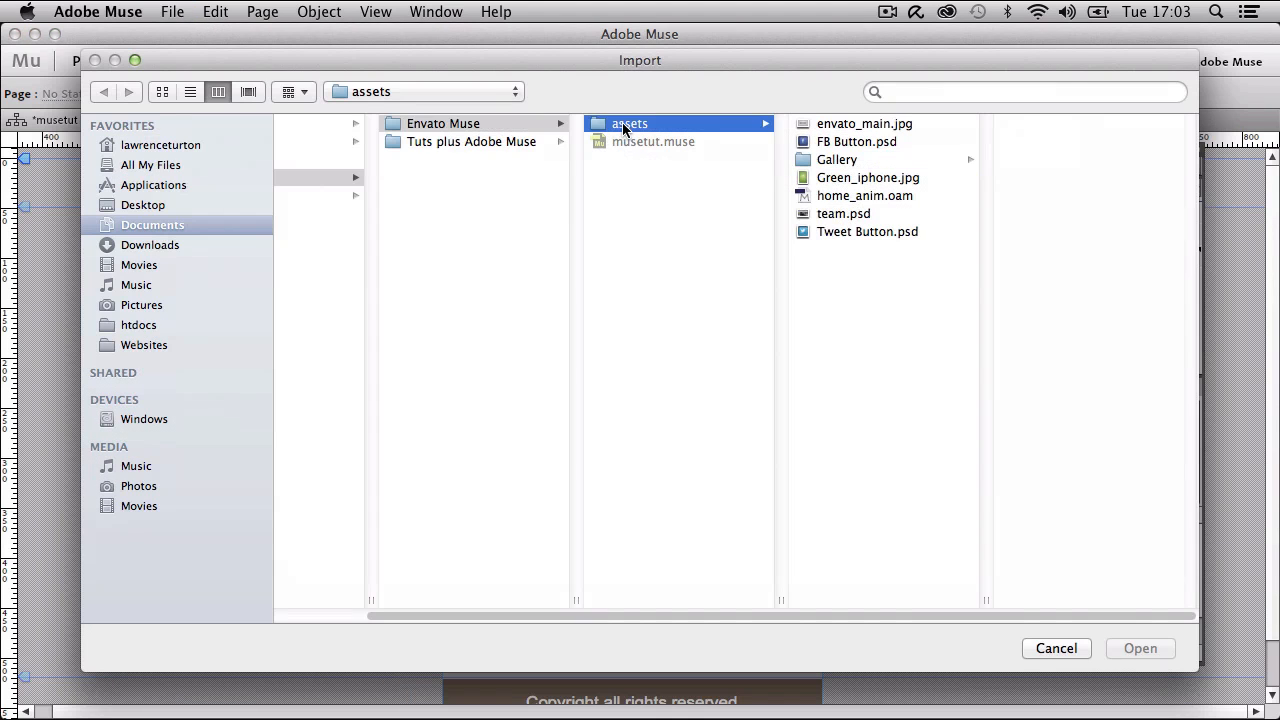
click(866, 160)
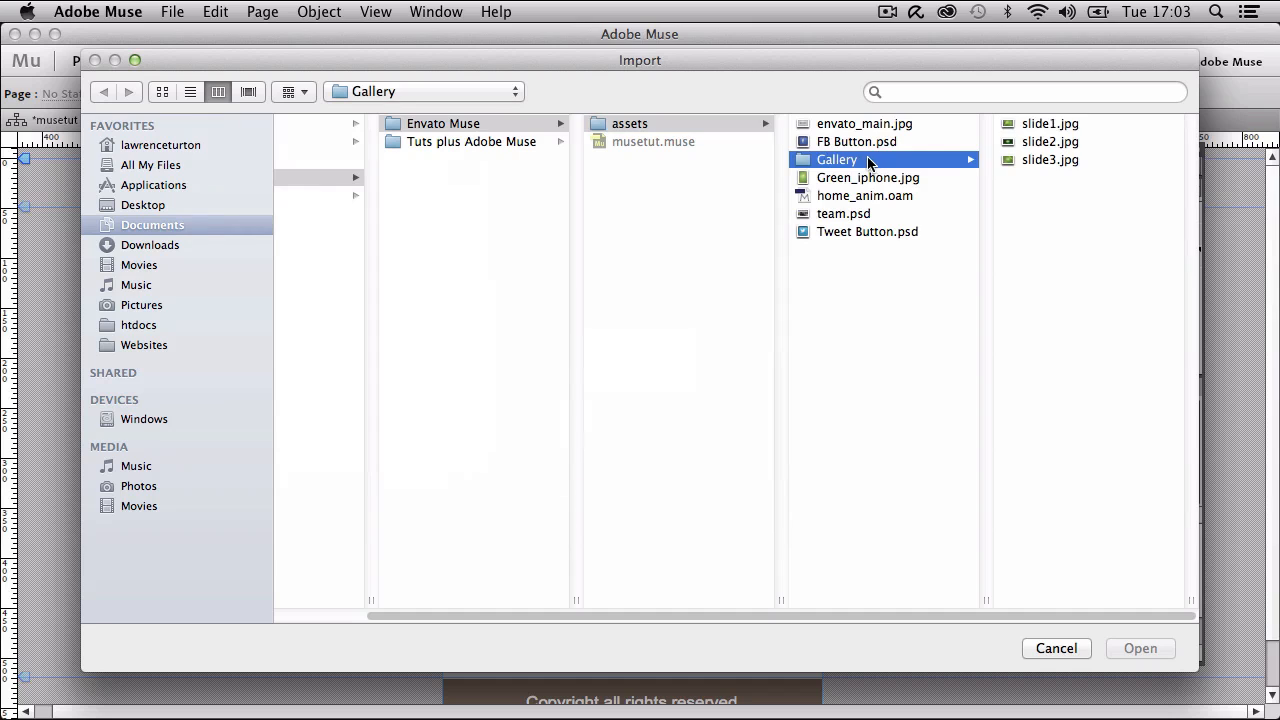
click(1035, 125)
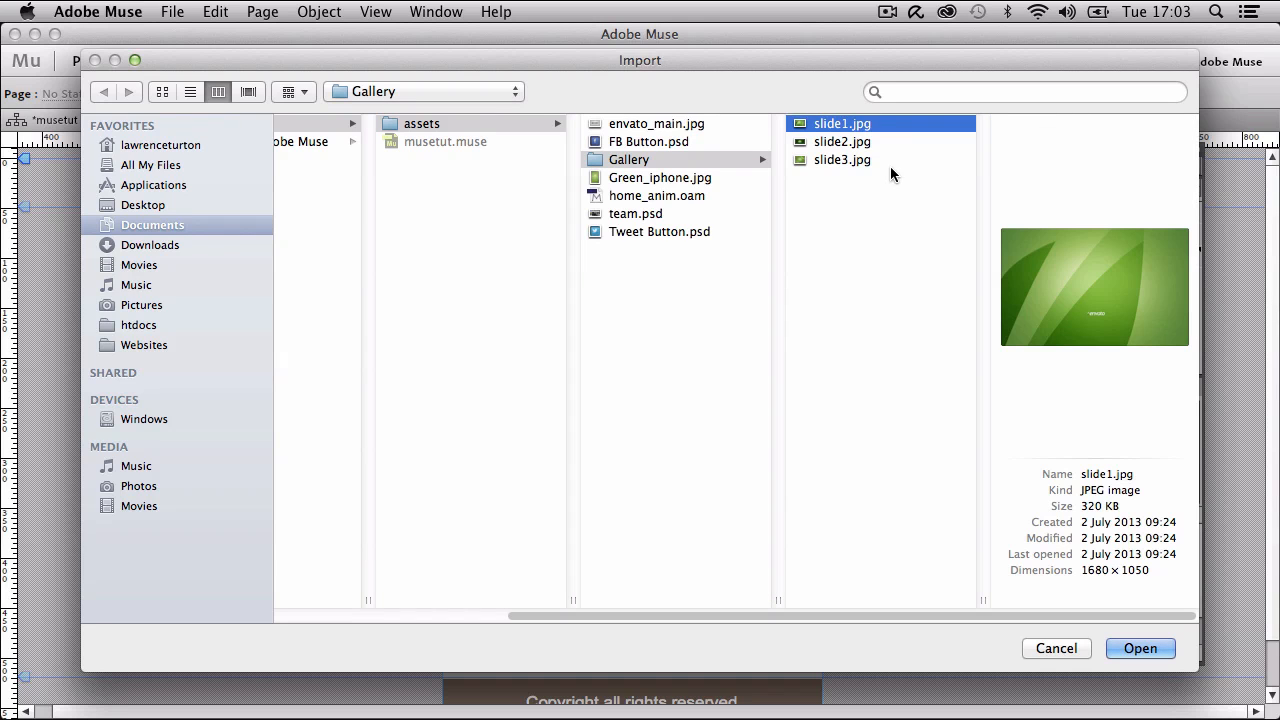
shift+click(840, 160)
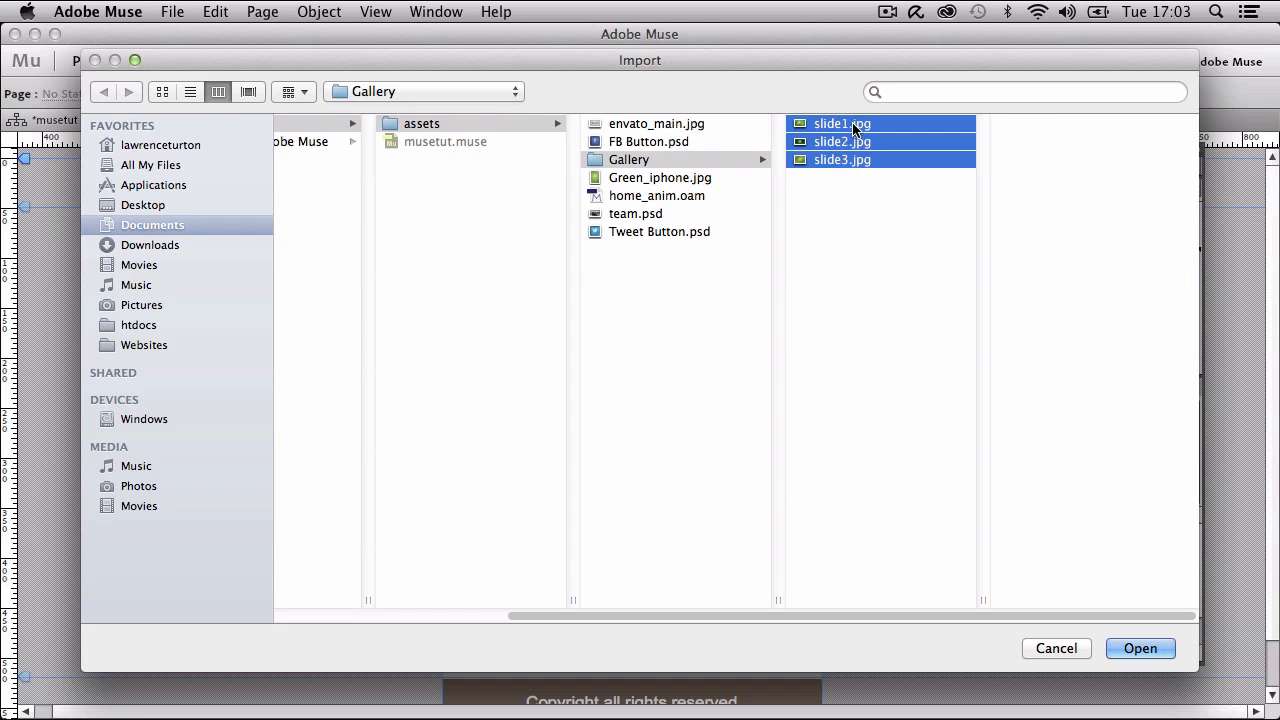
click(1139, 646)
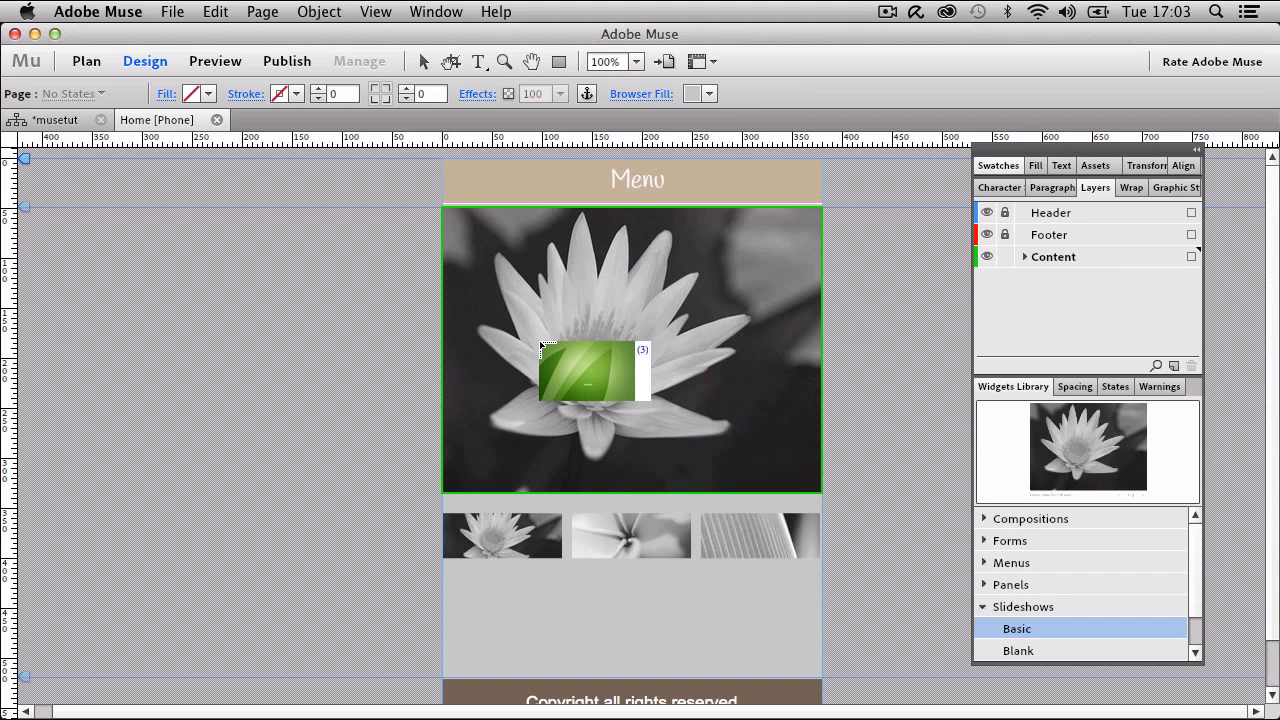
mouse_move(539, 340)
mouse_down()
mouse_move(663, 355)
mouse_move(653, 319)
mouse_move(521, 277)
mouse_move(496, 303)
mouse_move(626, 352)
mouse_move(558, 348)
mouse_up()
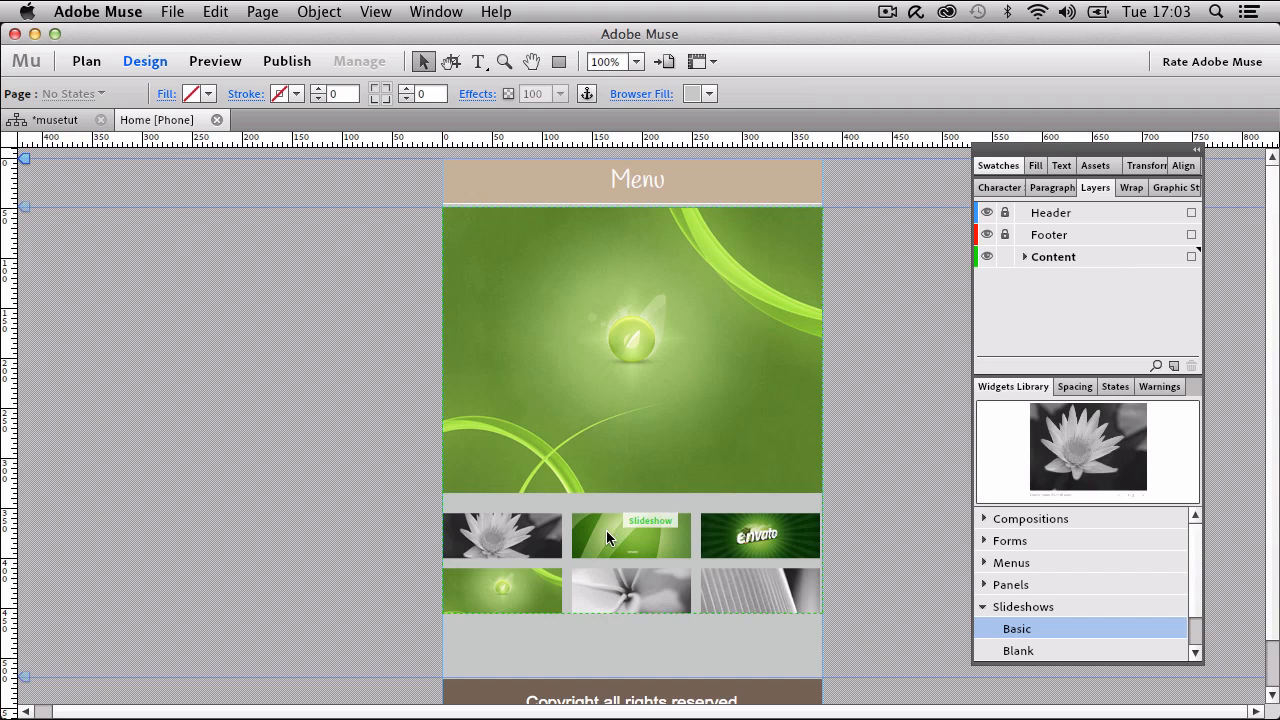
Delete the water lily placeholder thumbnail from the slideshow.
click(515, 537)
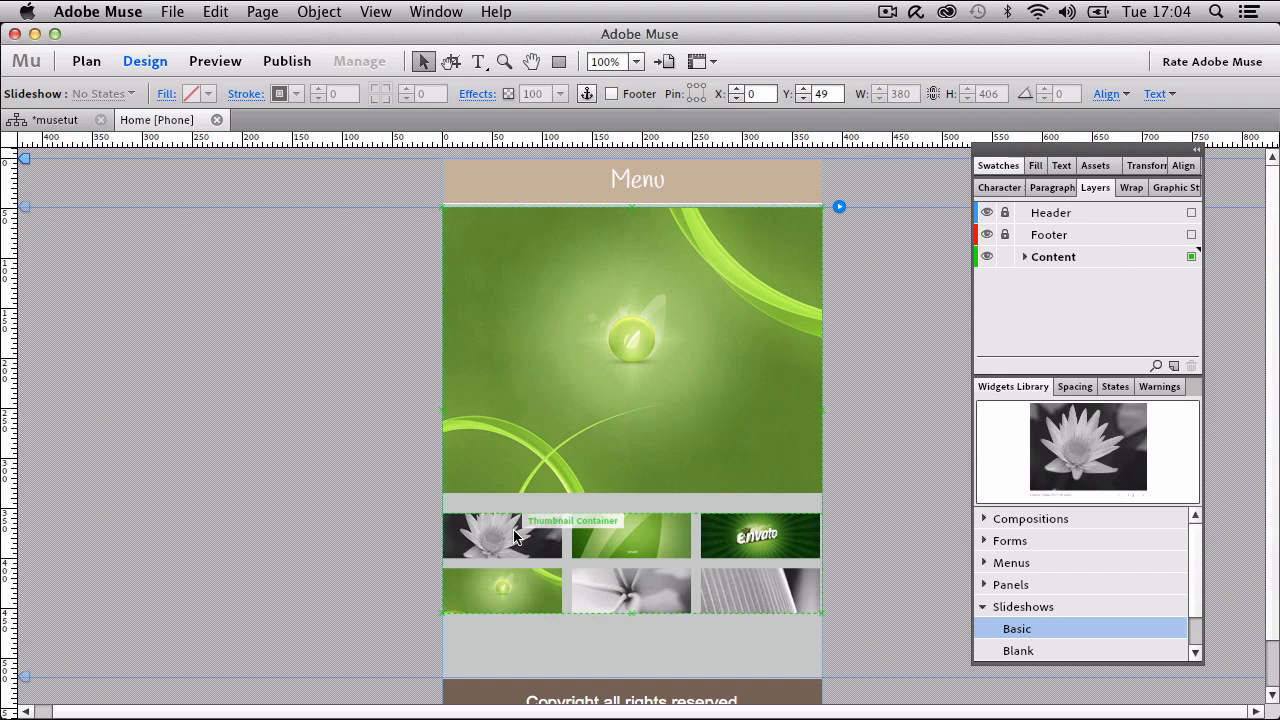
click(515, 537)
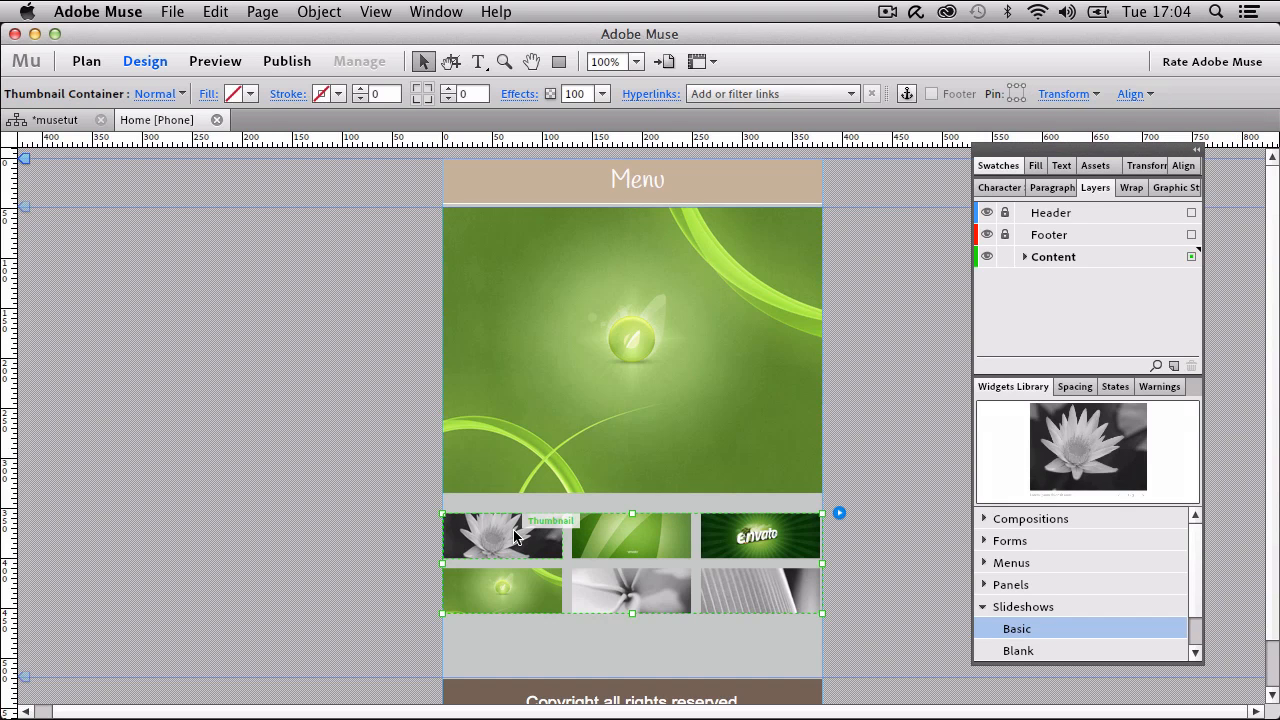
click(515, 541)
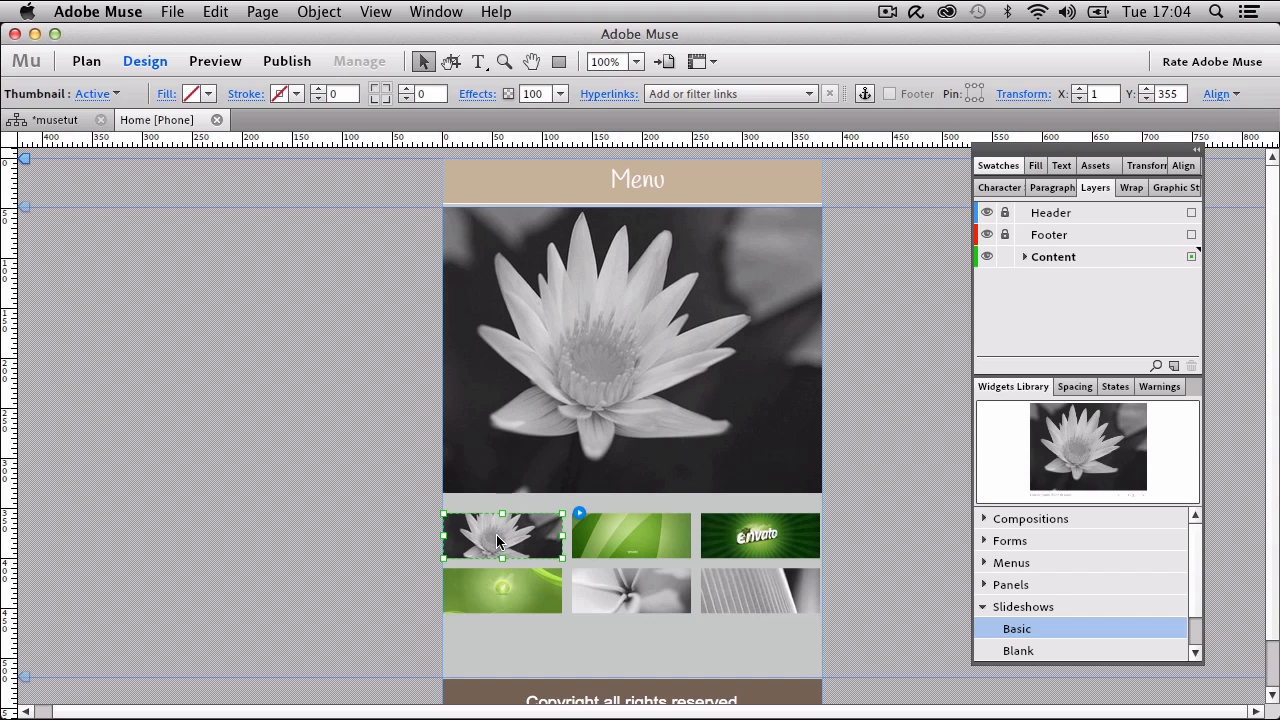
key(Delete)
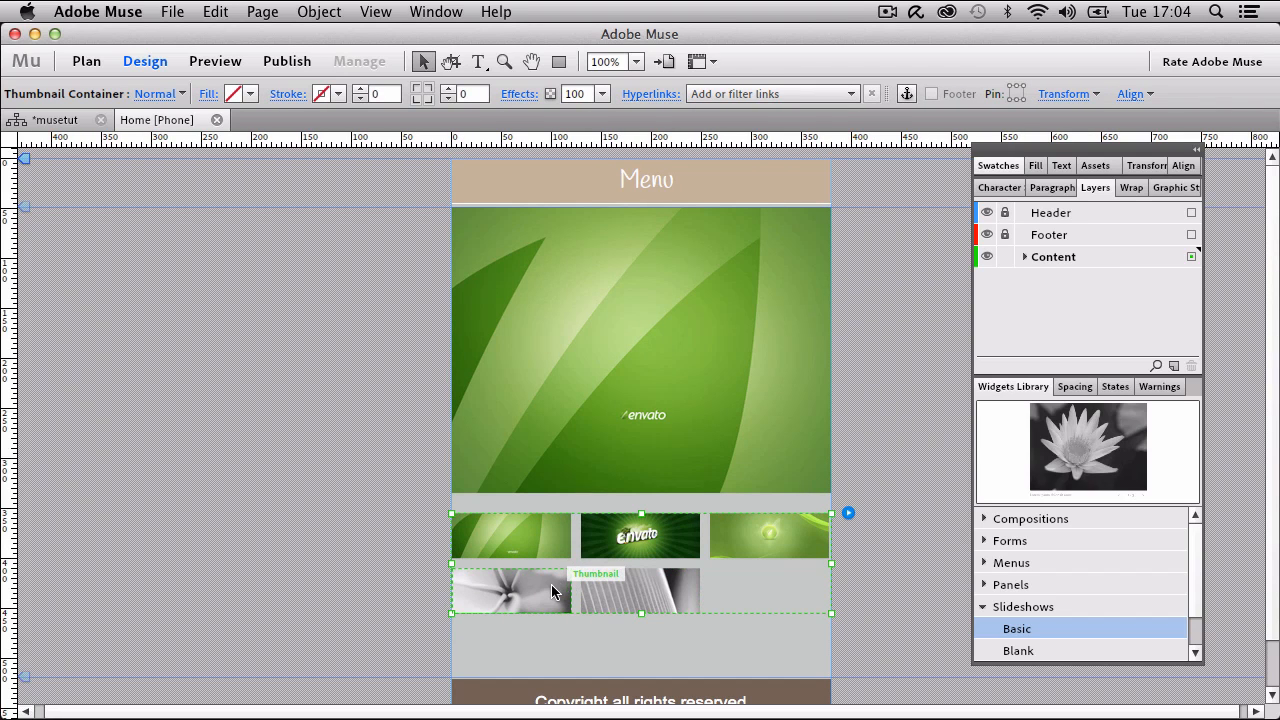
Delete the two remaining greyscale placeholder thumbnails from the second row of the slideshow.
click(551, 584)
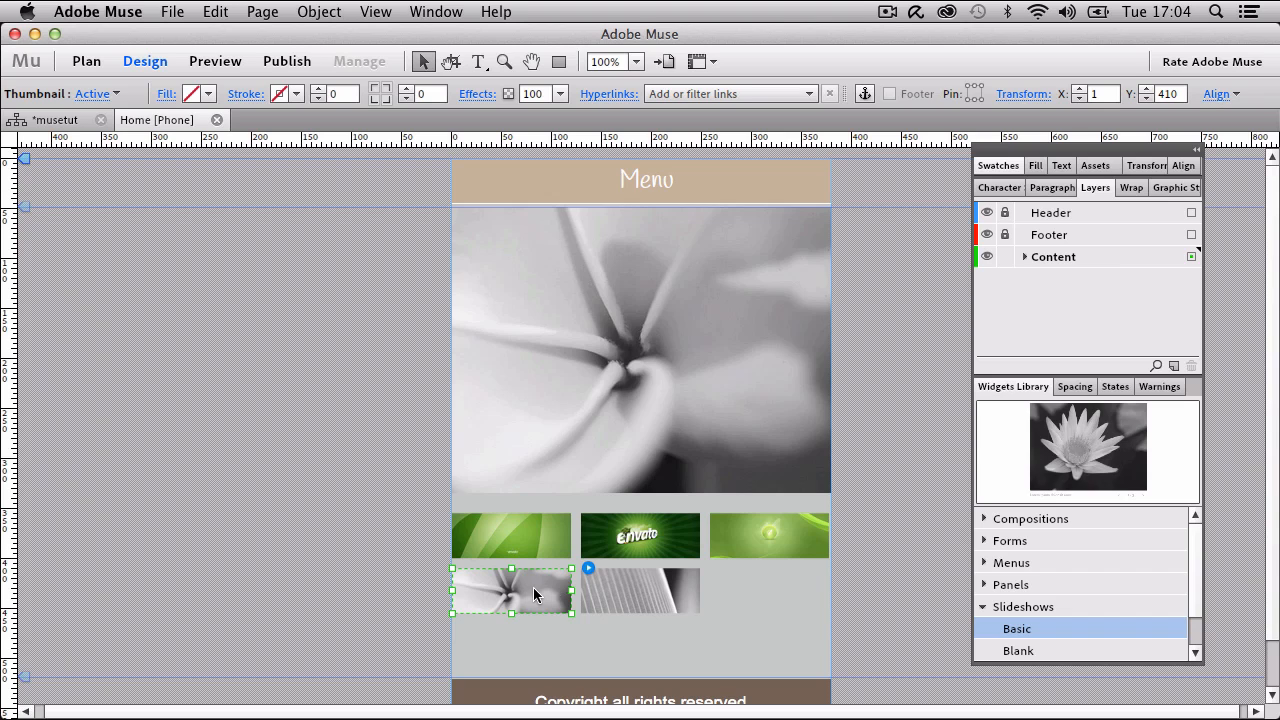
click(669, 344)
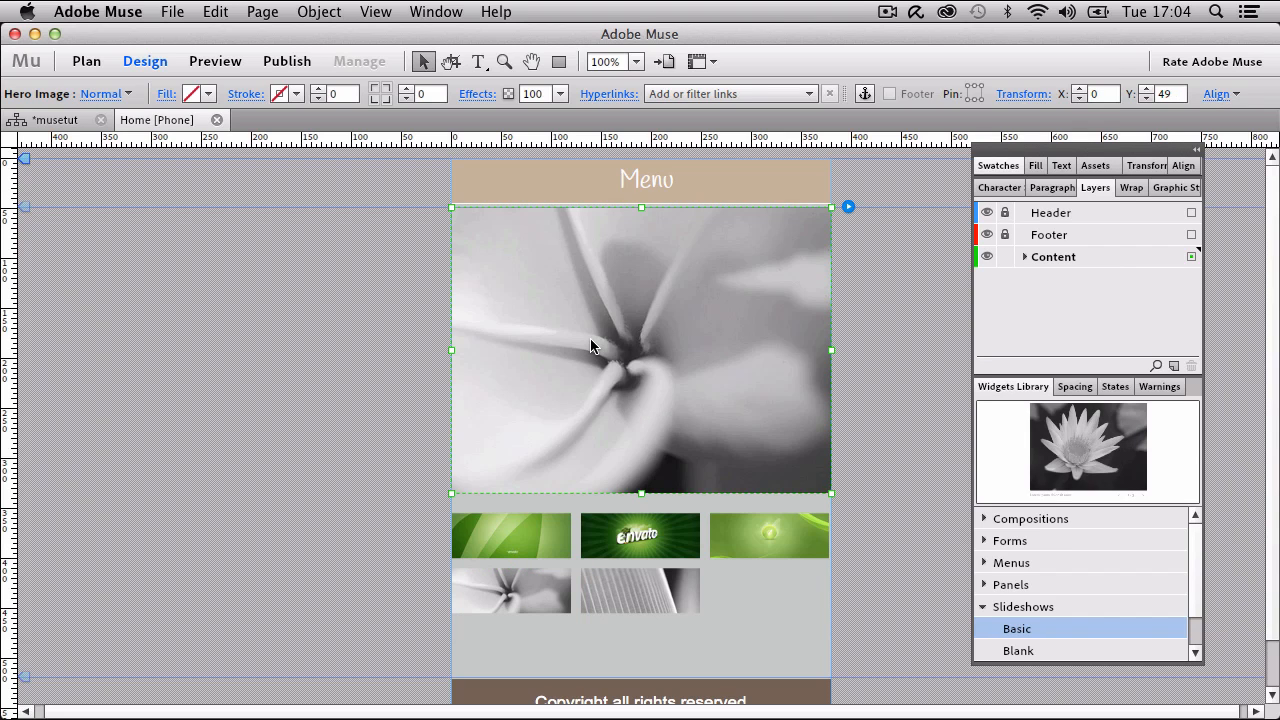
key(Escape)
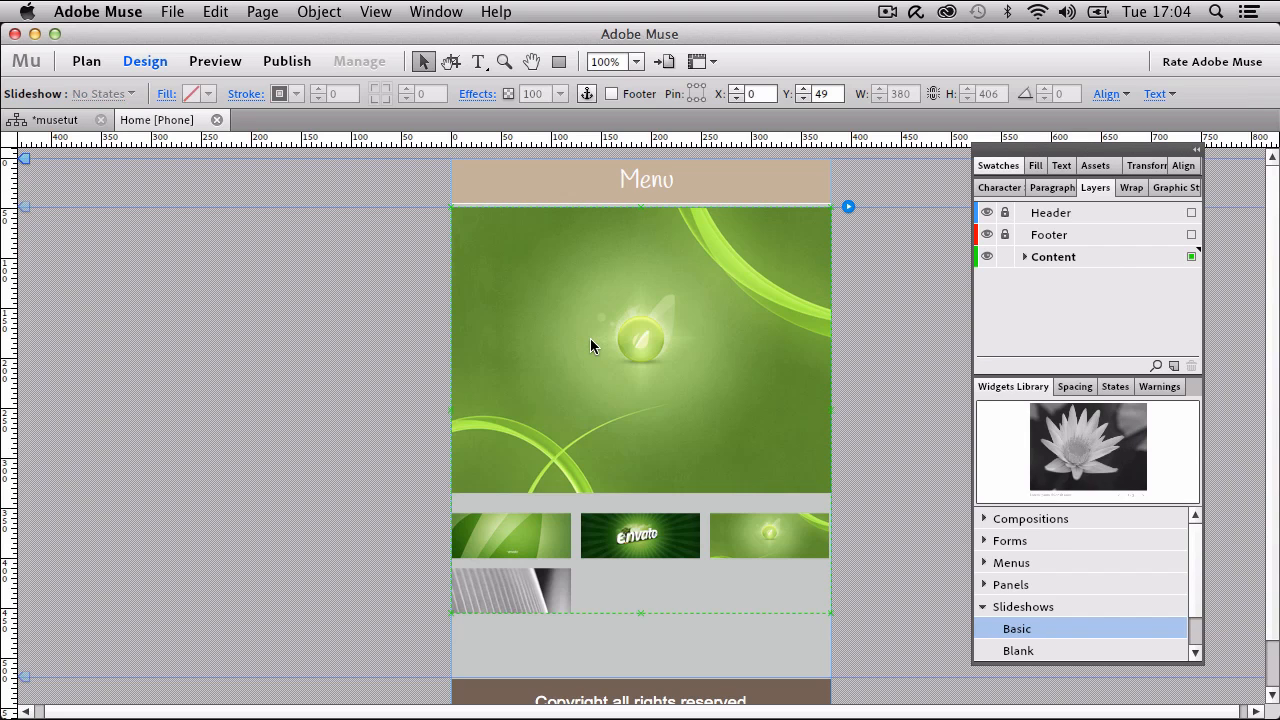
click(519, 589)
click(539, 588)
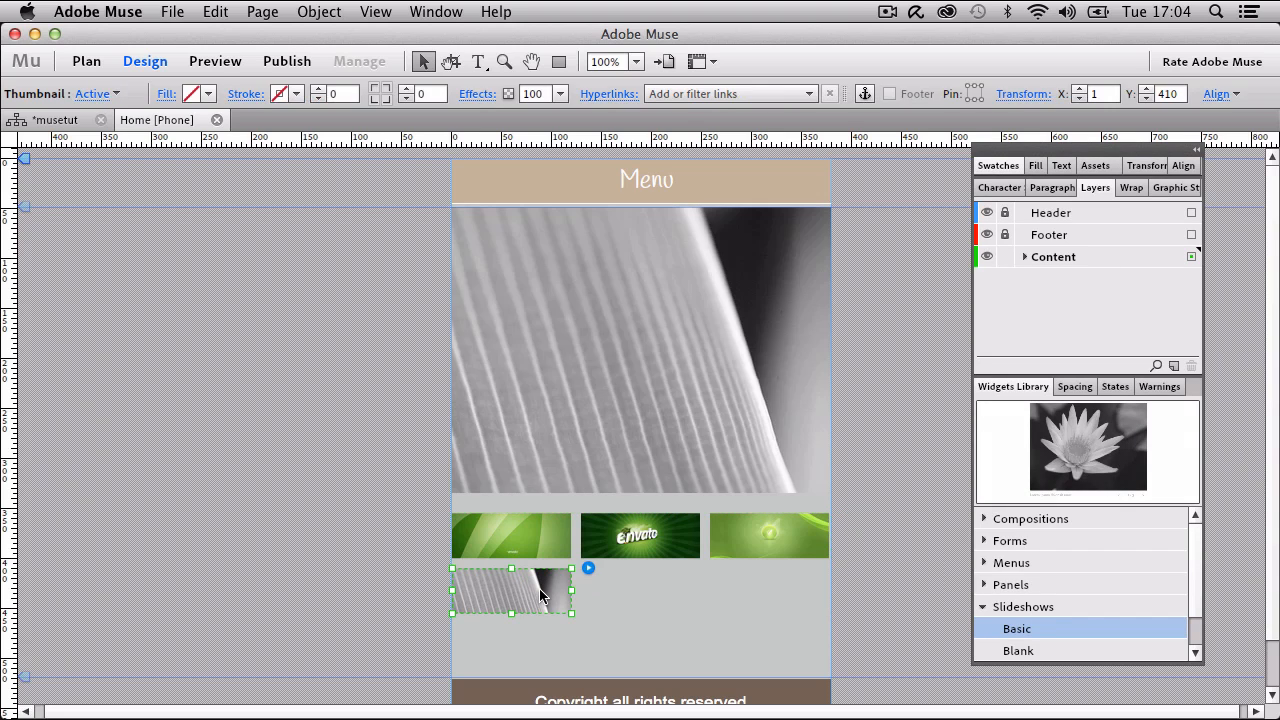
key(Escape)
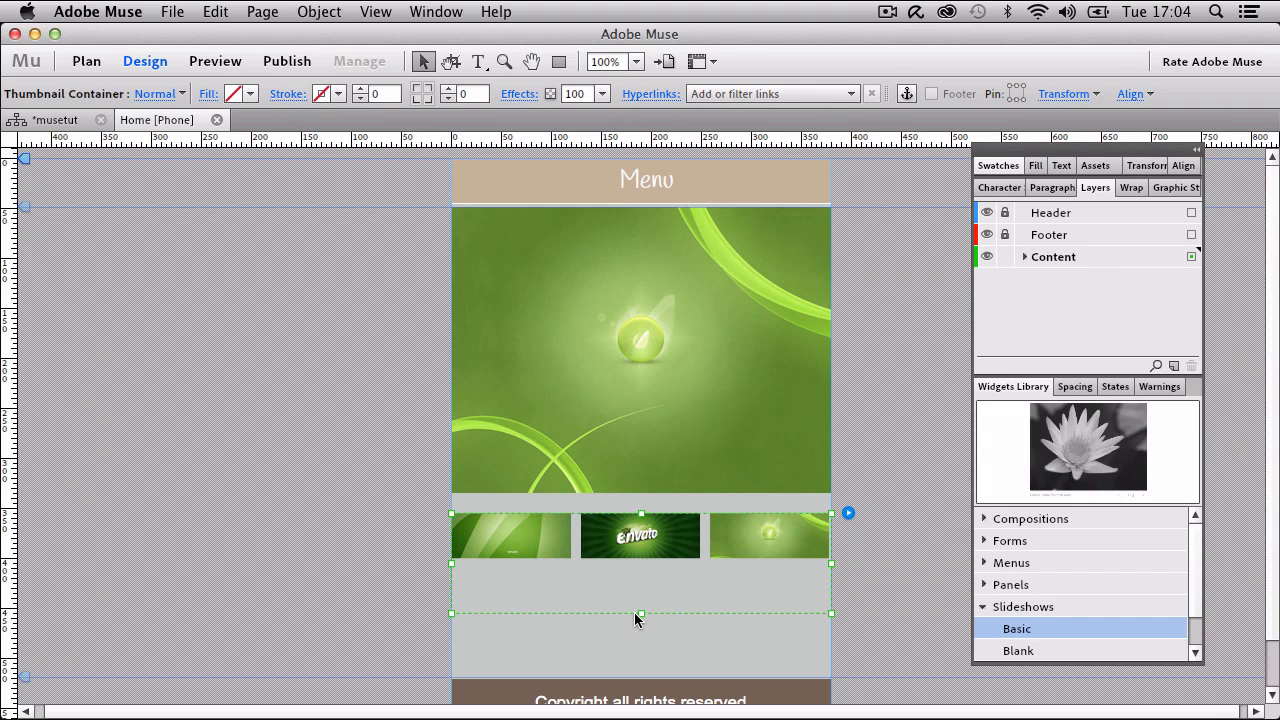
Shorten the thumbnail container to one row of thumbnails and show the middle Envato slide through its thumbnail.
drag(640, 613, 635, 559)
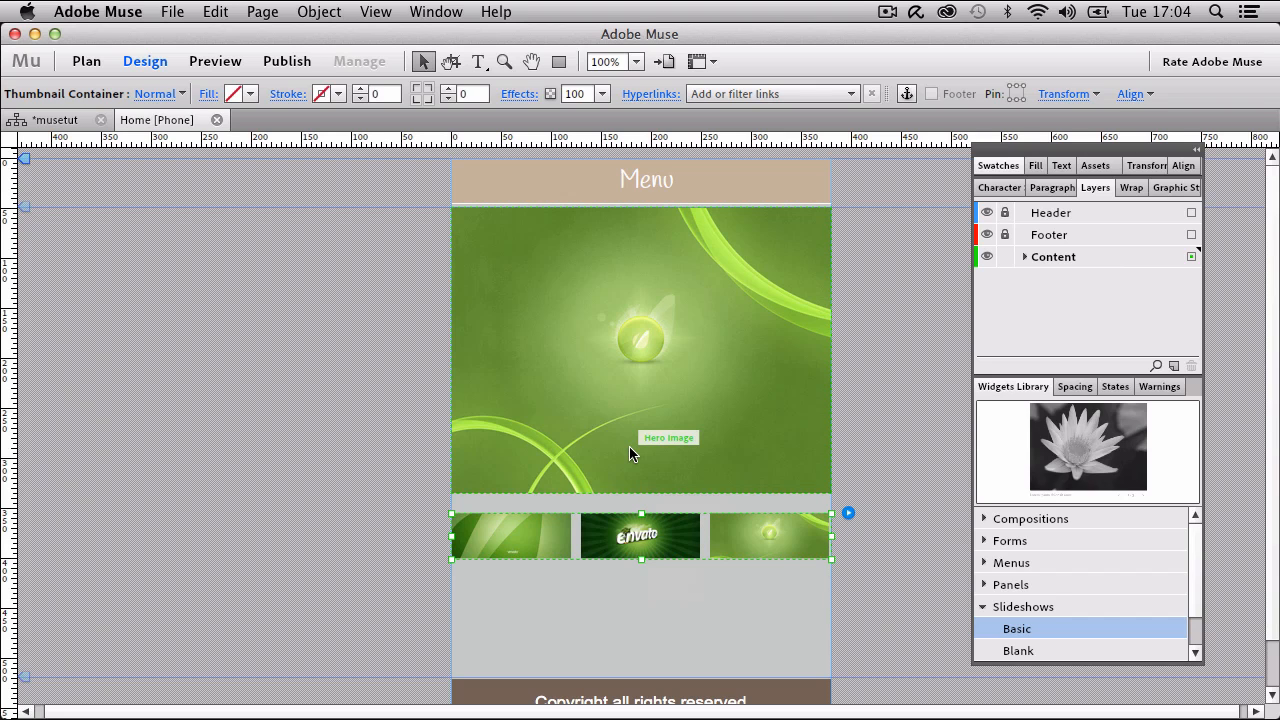
click(635, 535)
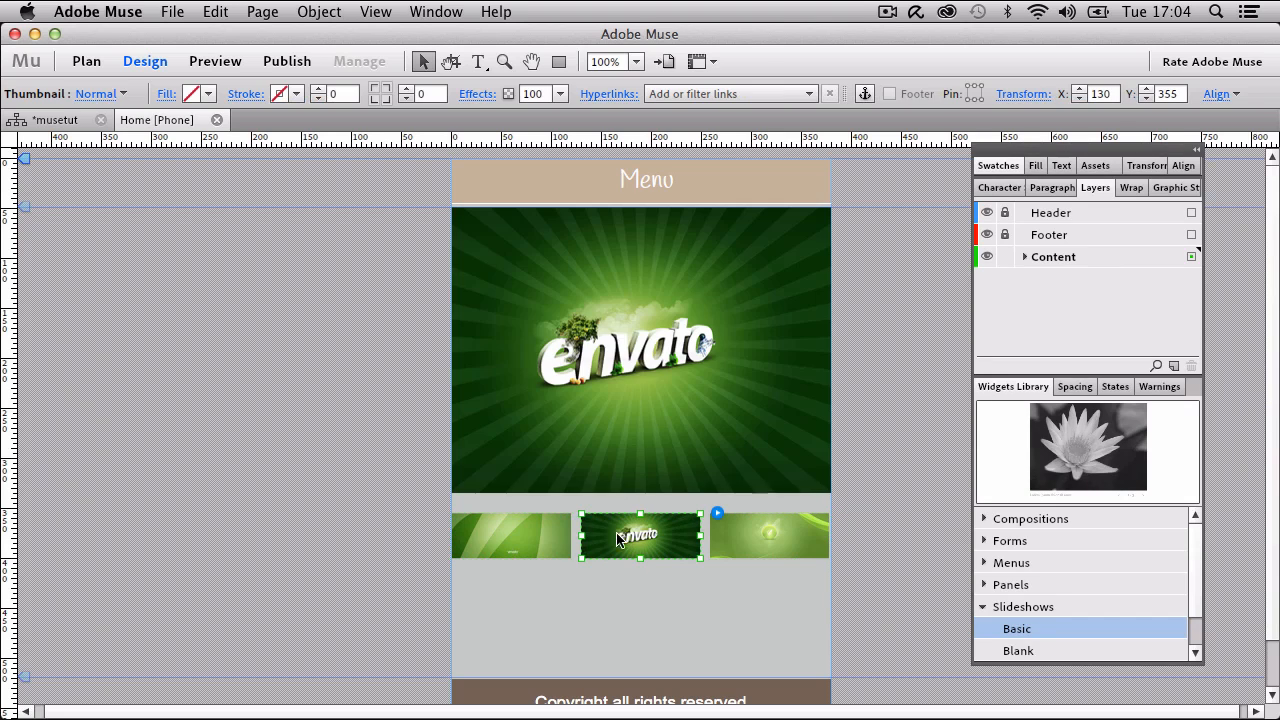
Show the first and third slides through their thumbnails and deselect the slideshow.
click(521, 537)
click(727, 529)
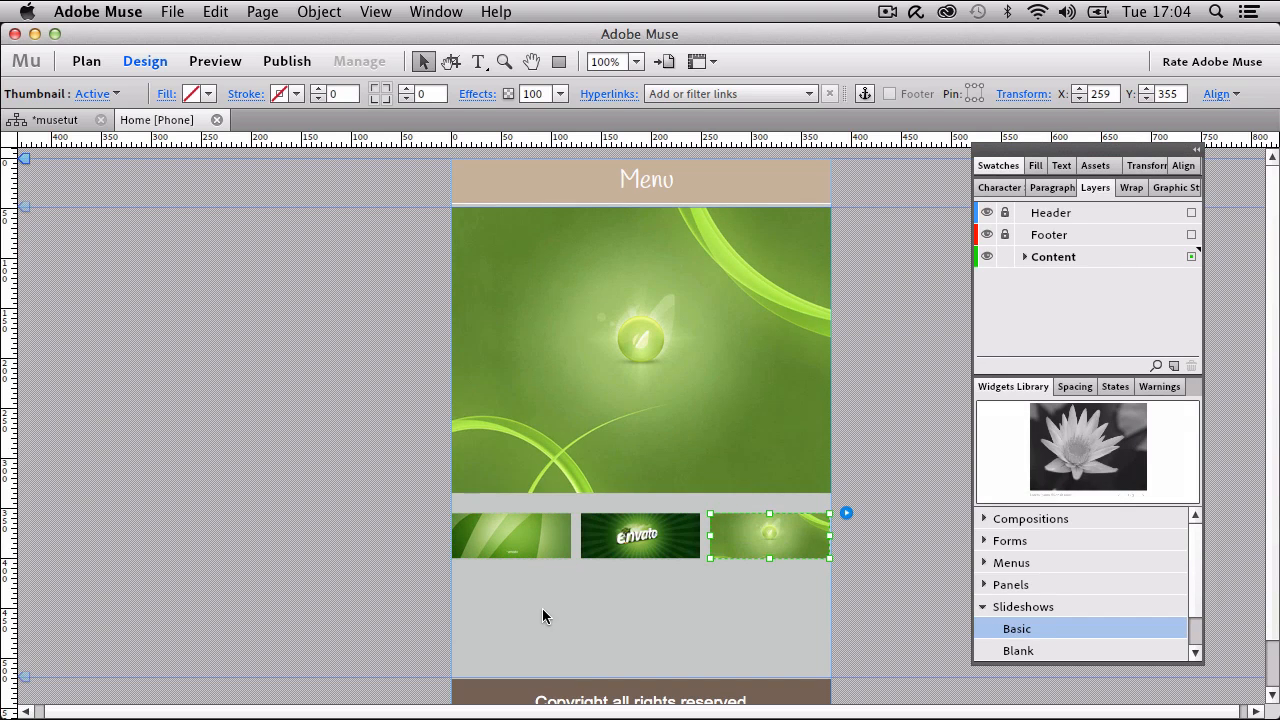
click(865, 271)
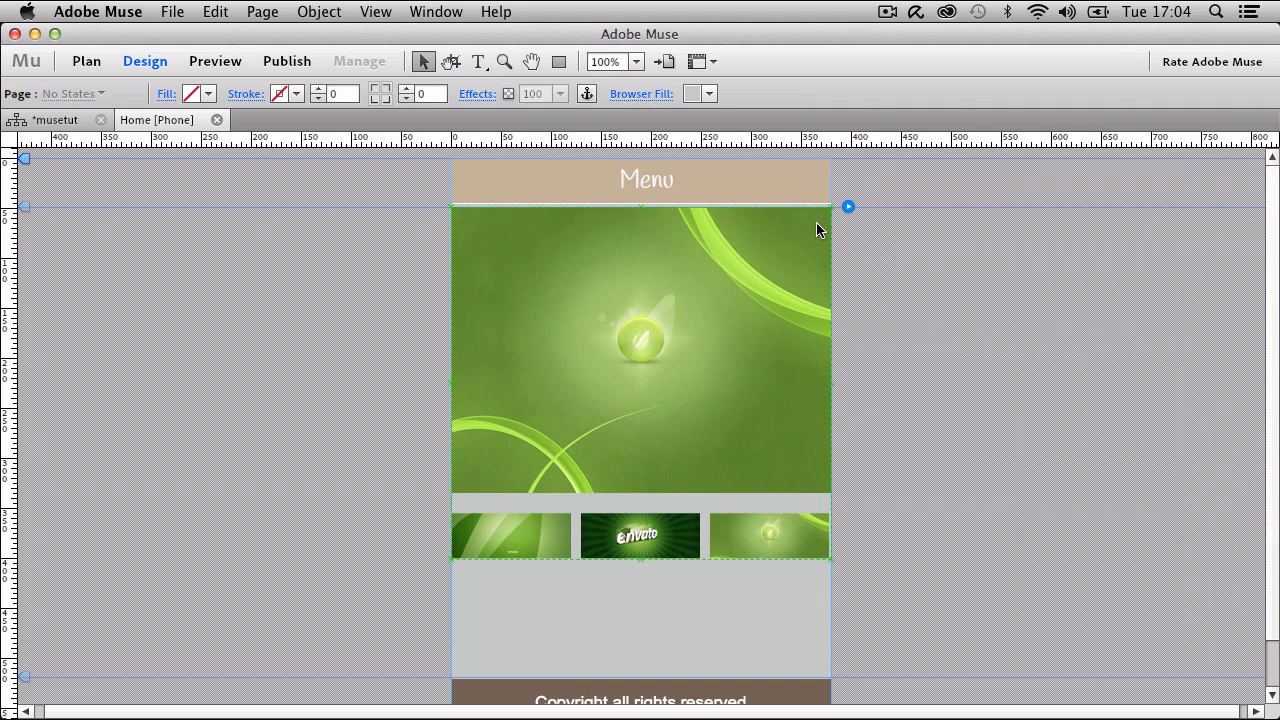
Enable captions for the slideshow and move the caption below the row of thumbnails.
click(816, 222)
click(846, 208)
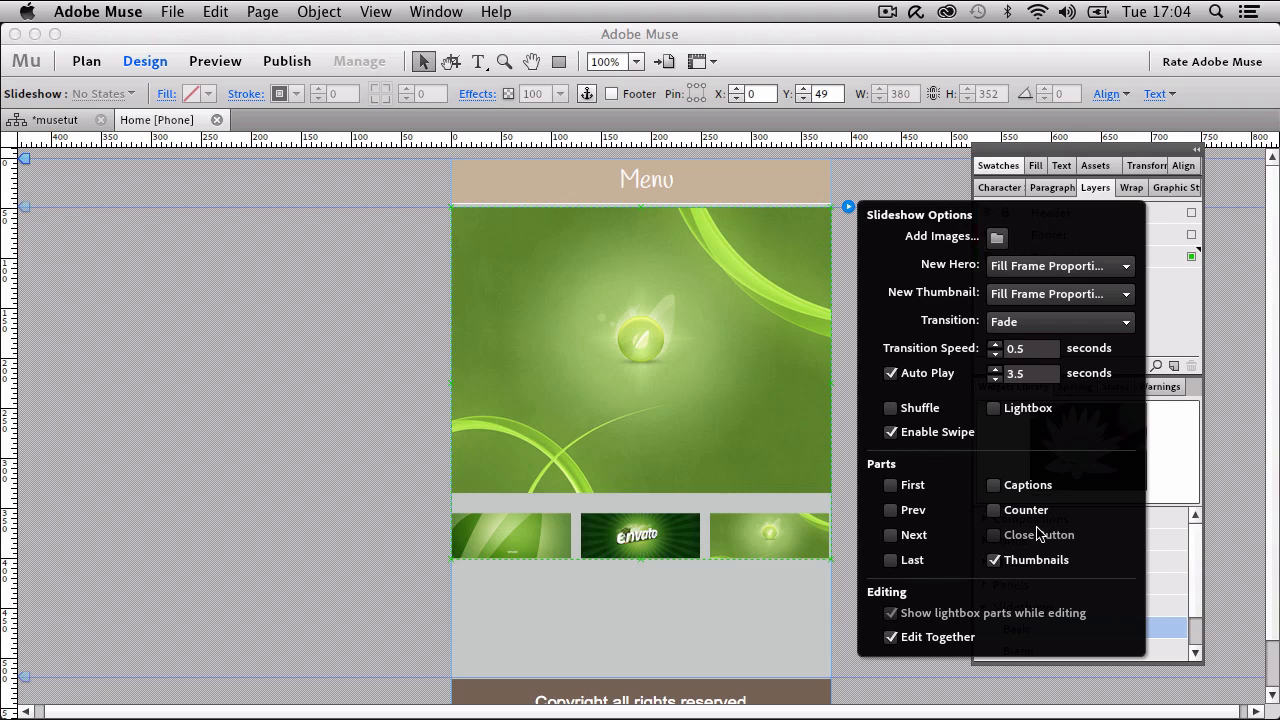
click(1013, 488)
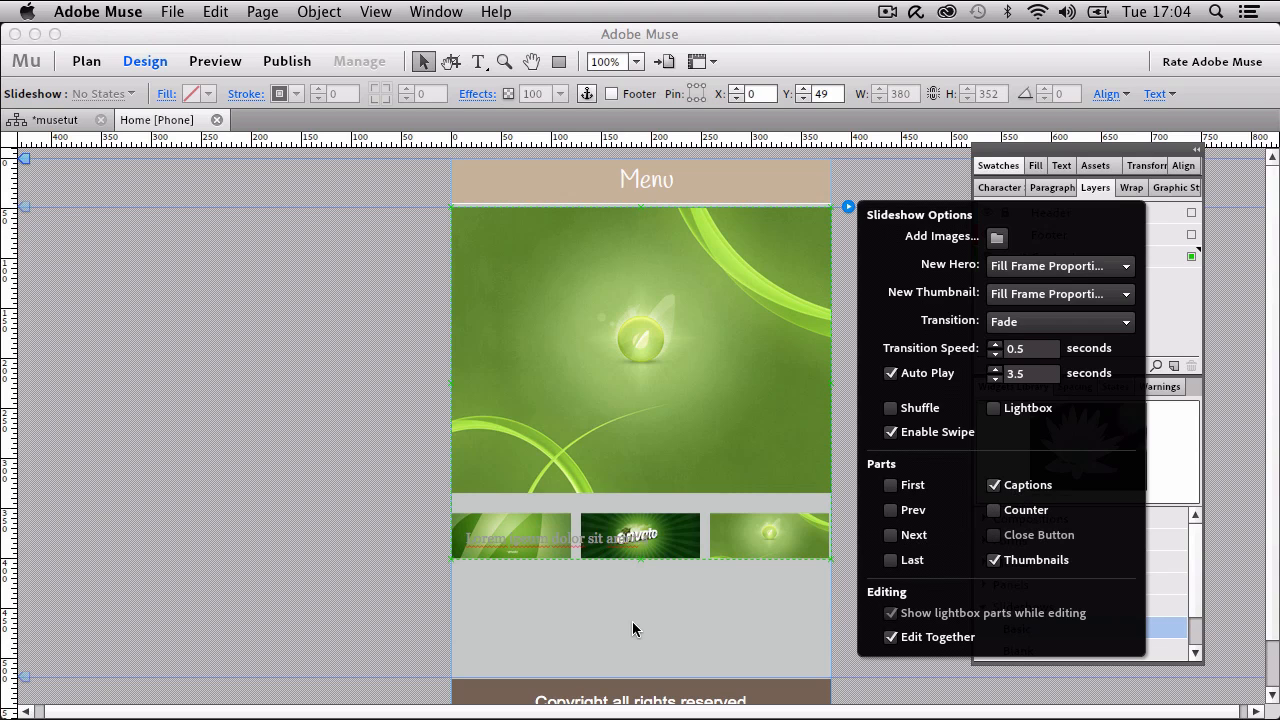
click(554, 540)
click(540, 538)
drag(540, 538, 549, 604)
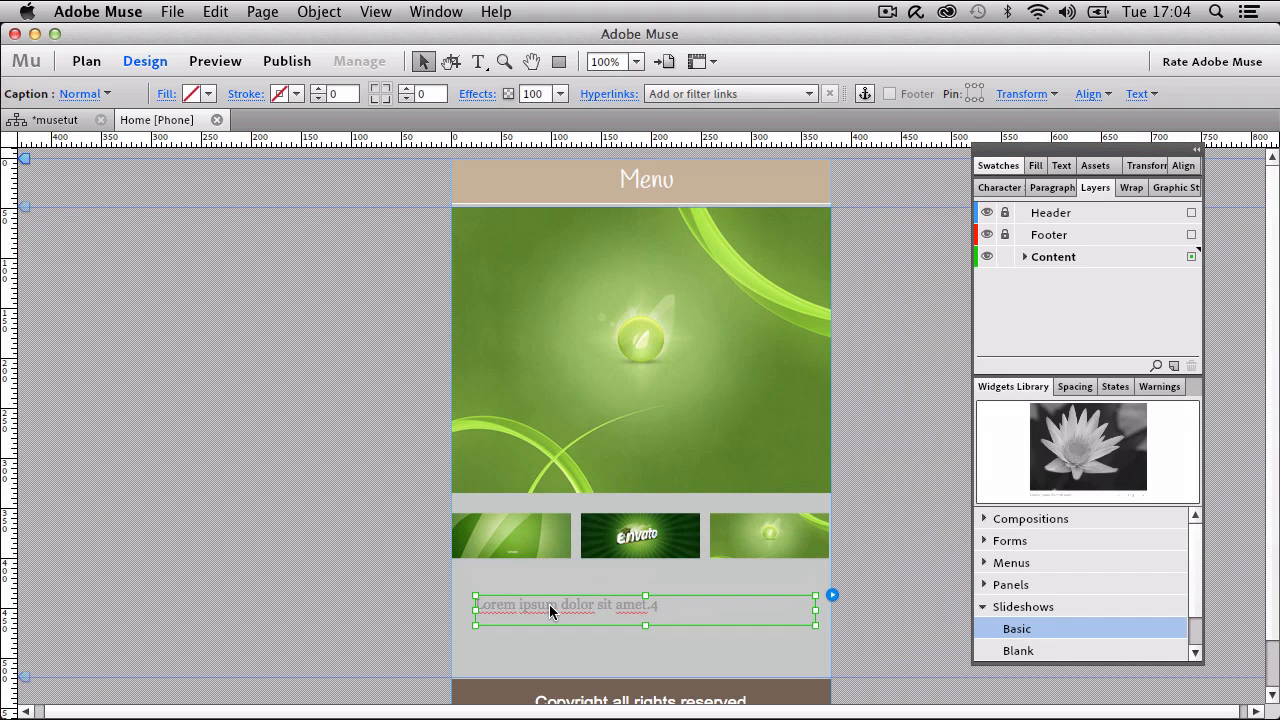
Set the slideshow caption's text colour to the dark olive-brown swatch and its font size to 20.
double_click(549, 604)
drag(668, 609, 337, 586)
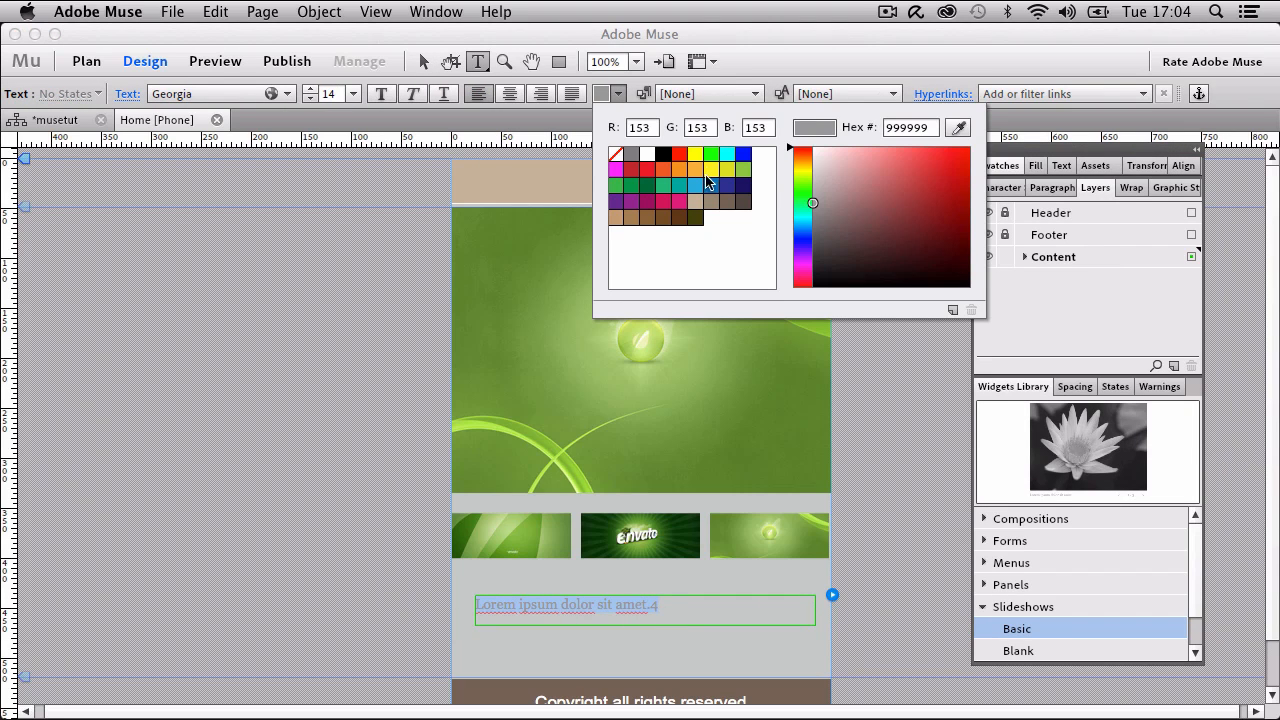
click(695, 217)
click(336, 98)
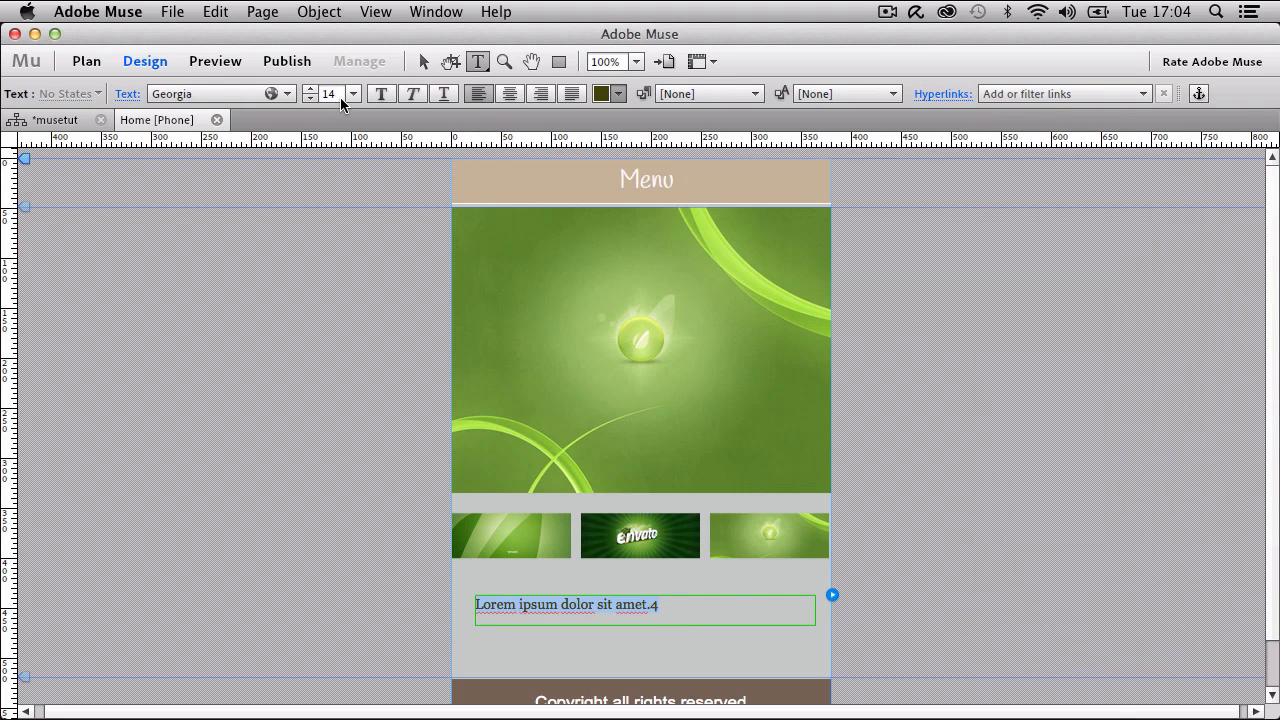
text(20)
key(Return)
Replace the third slide's placeholder caption with "Picture 3".
text(Picture 1)
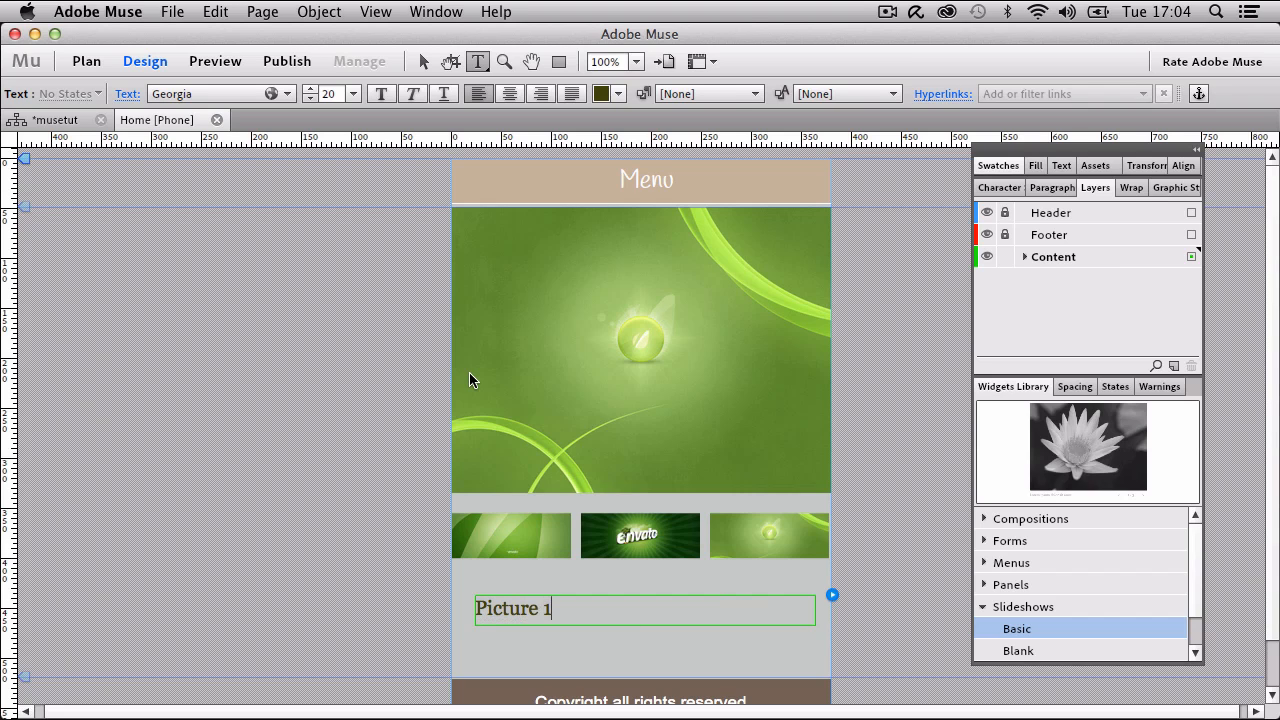
key(Escape)
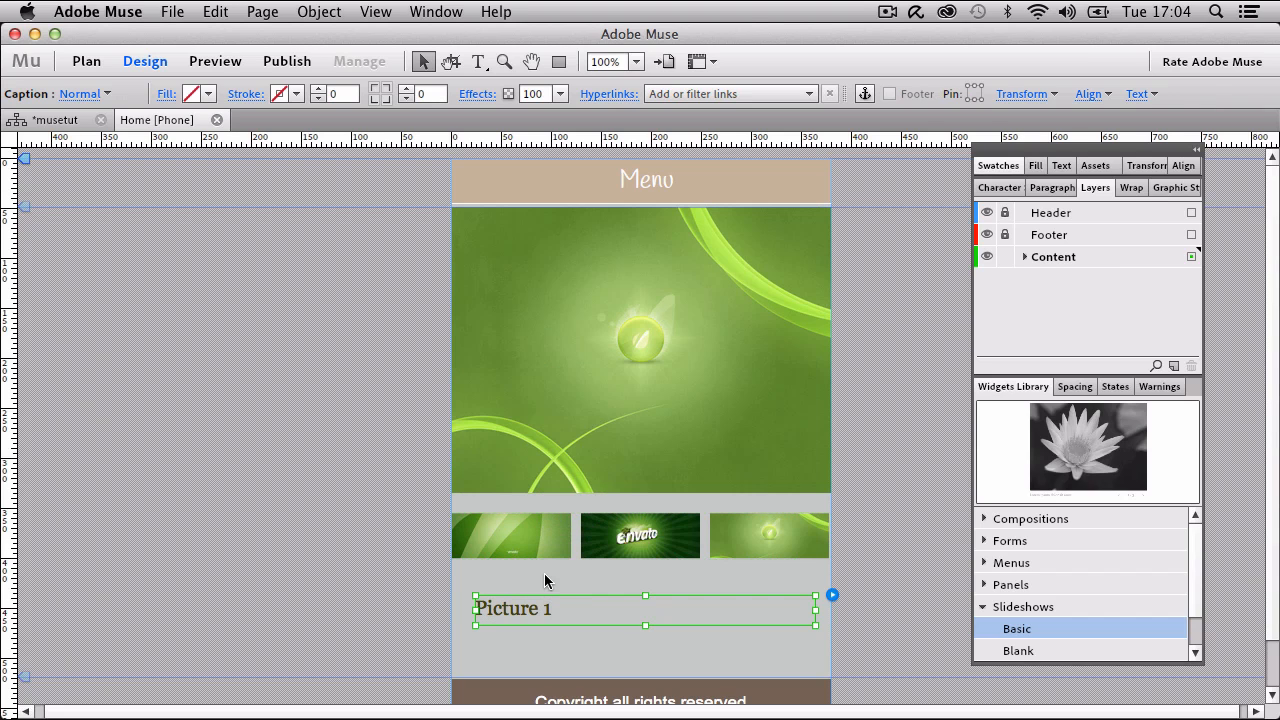
double_click(556, 599)
key(BackSpace)
text(3)
key(Escape)
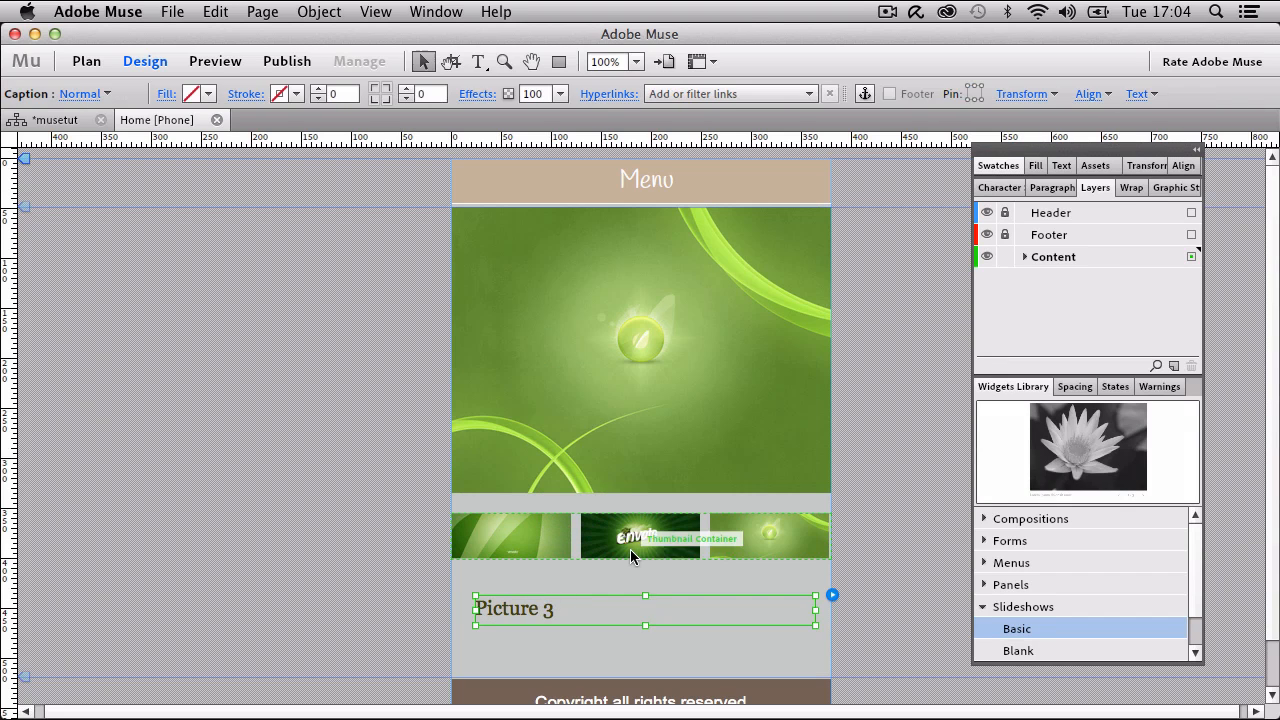
Show the middle Envato slide and replace its placeholder caption with "Picture 2".
click(630, 550)
click(640, 549)
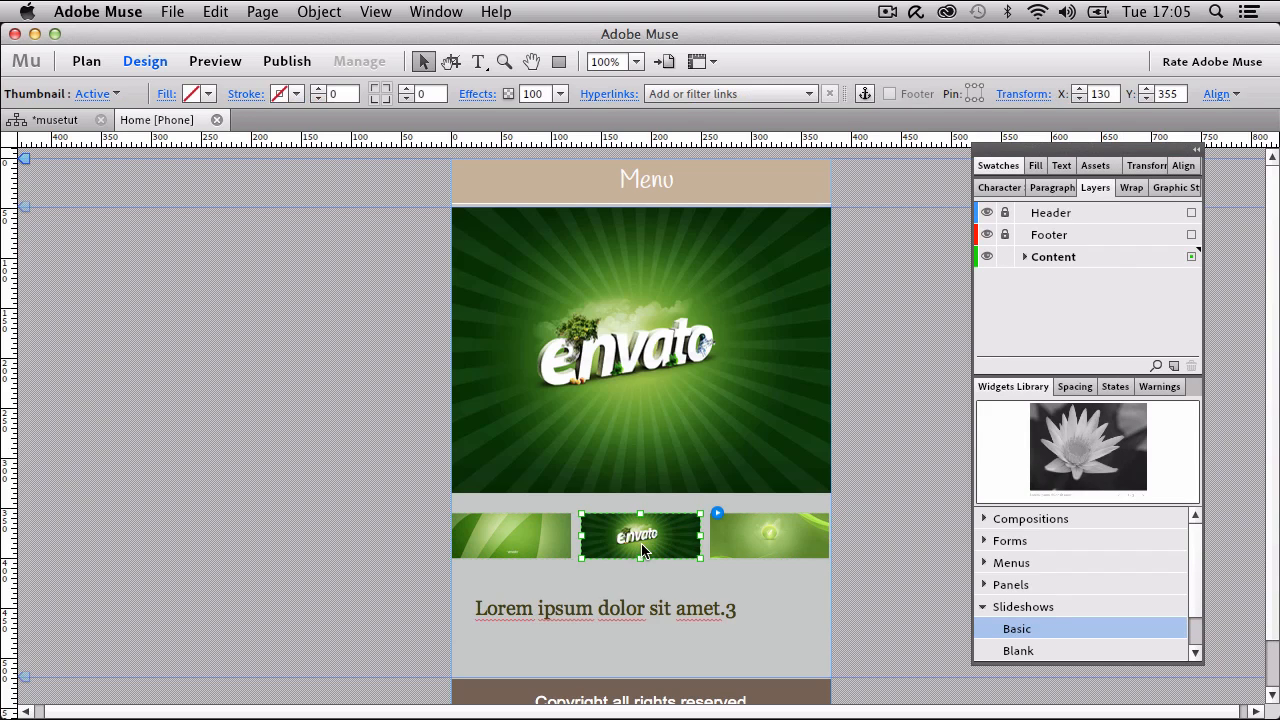
click(636, 600)
double_click(726, 610)
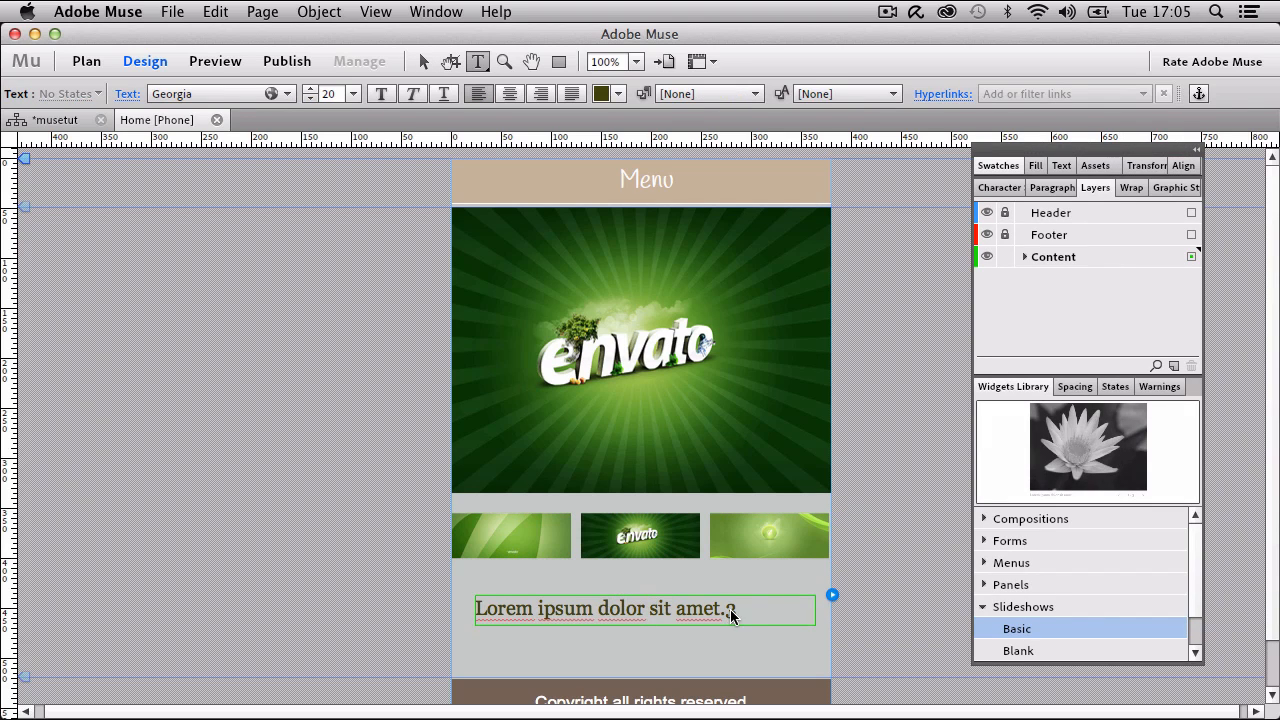
drag(726, 615, 365, 591)
text(Pictu)
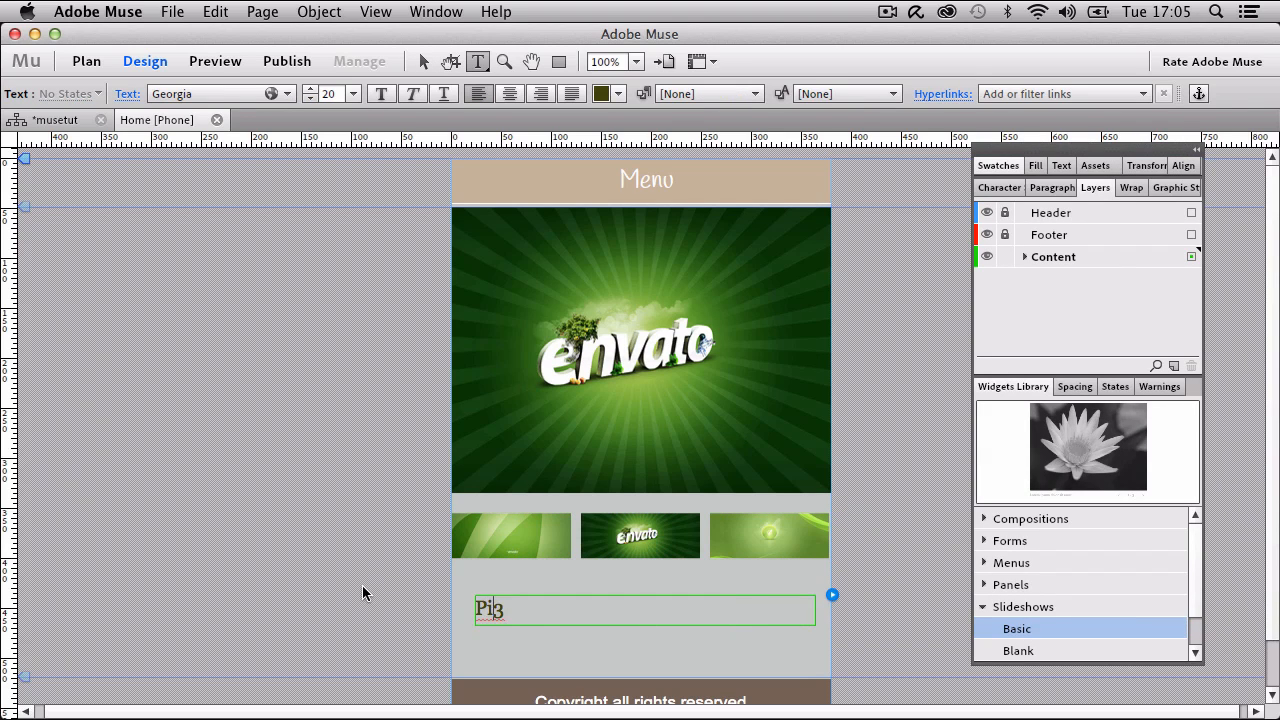
text(re)
key(Right)
key(BackSpace)
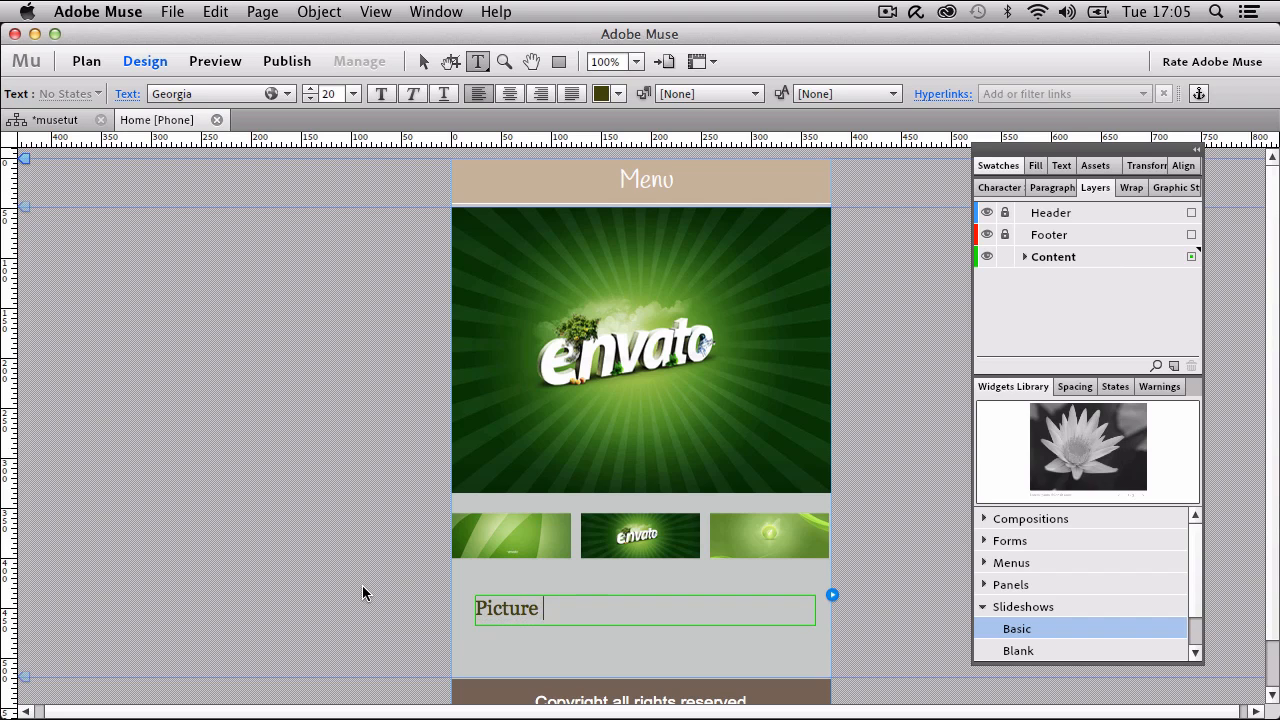
text(2)
click(422, 62)
Switch between the slides through their thumbnails to check the caption of each image.
click(710, 531)
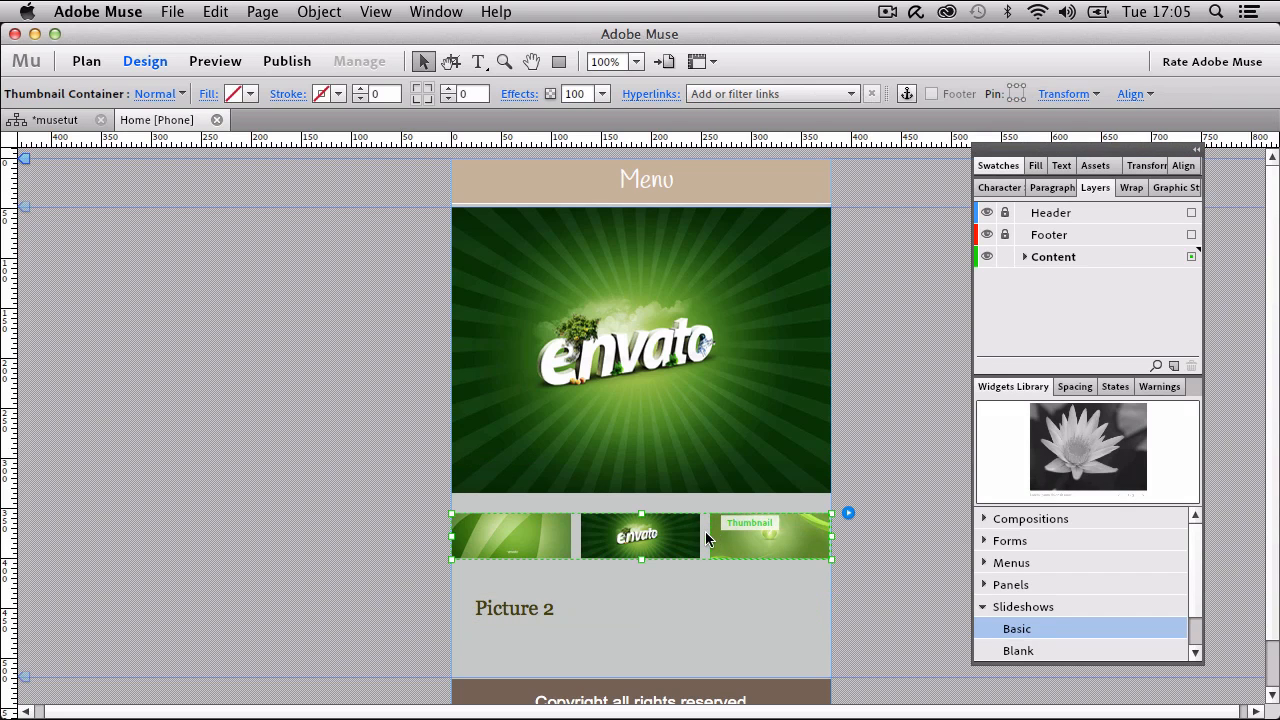
click(792, 535)
click(685, 536)
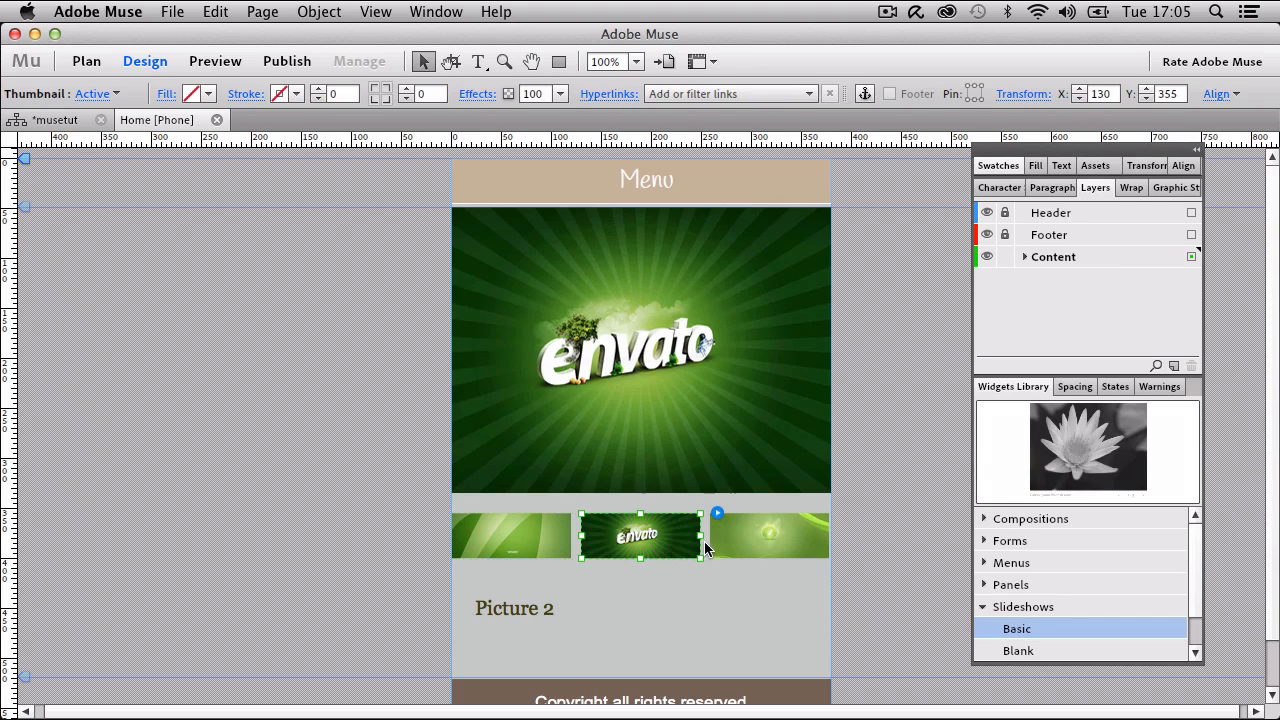
click(715, 541)
click(510, 536)
click(655, 540)
click(775, 545)
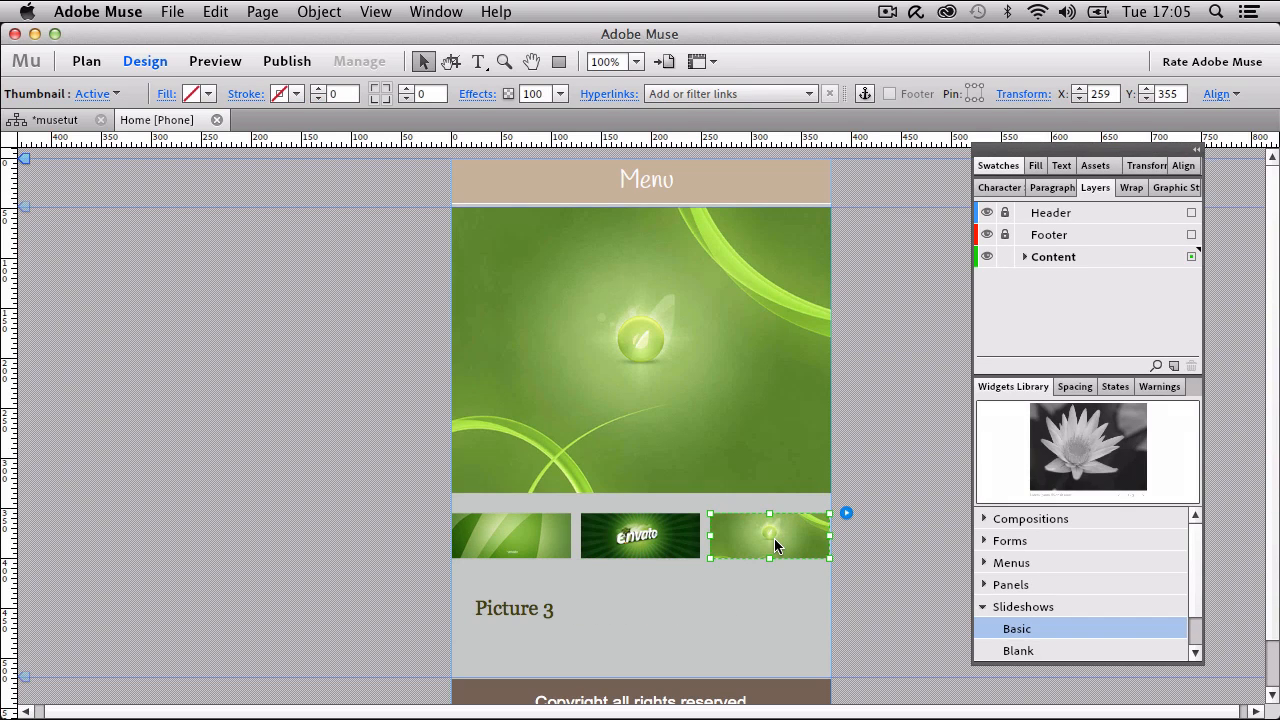
Turn off captions for the slideshow and close its options.
click(829, 244)
click(847, 208)
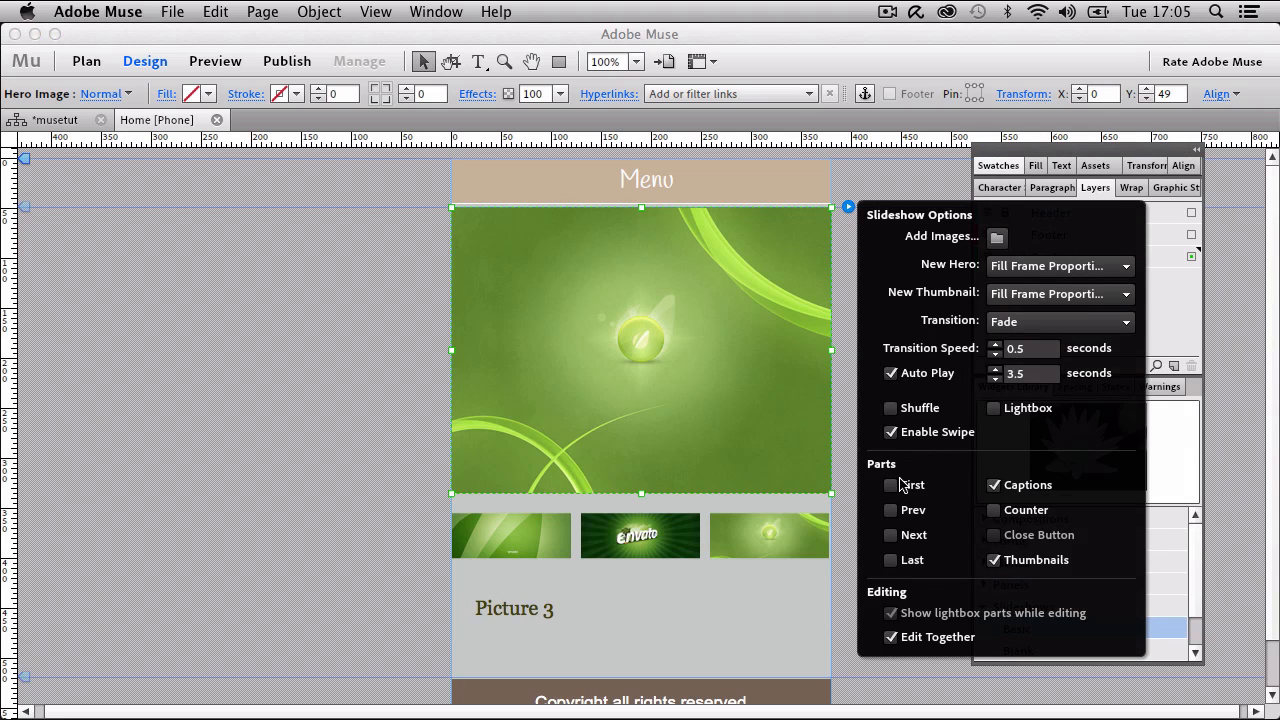
click(994, 486)
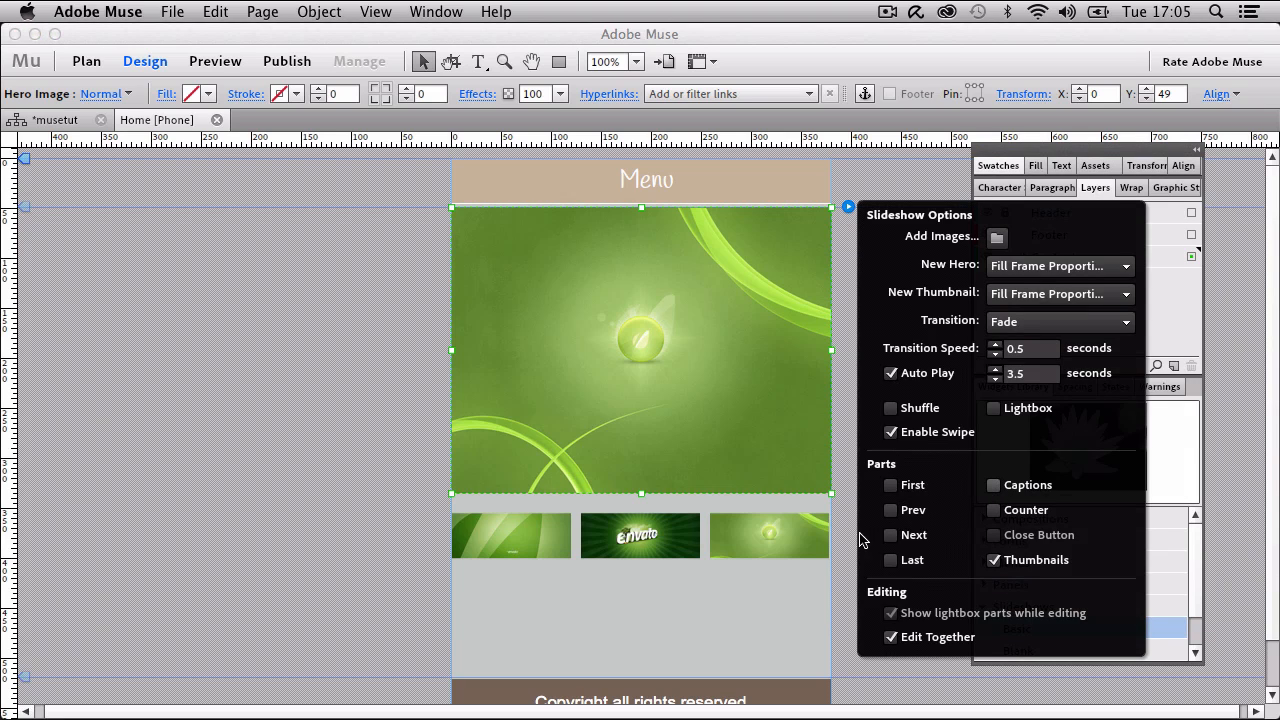
click(786, 582)
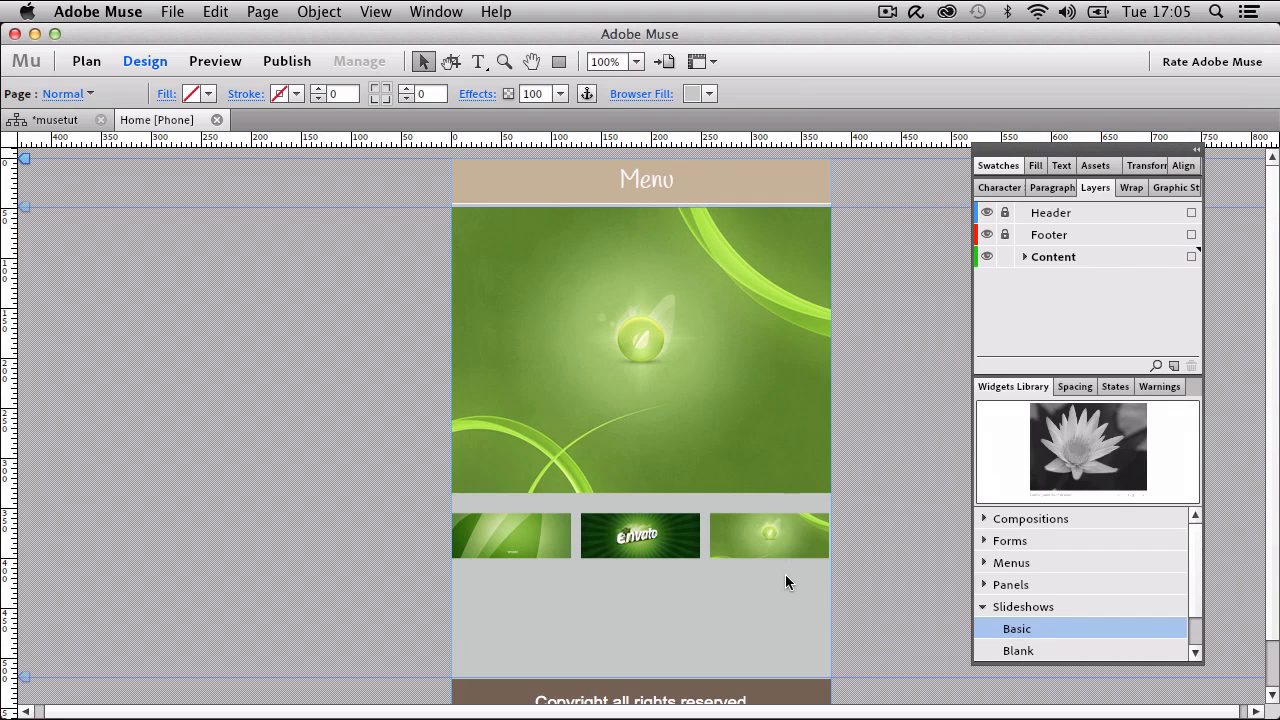
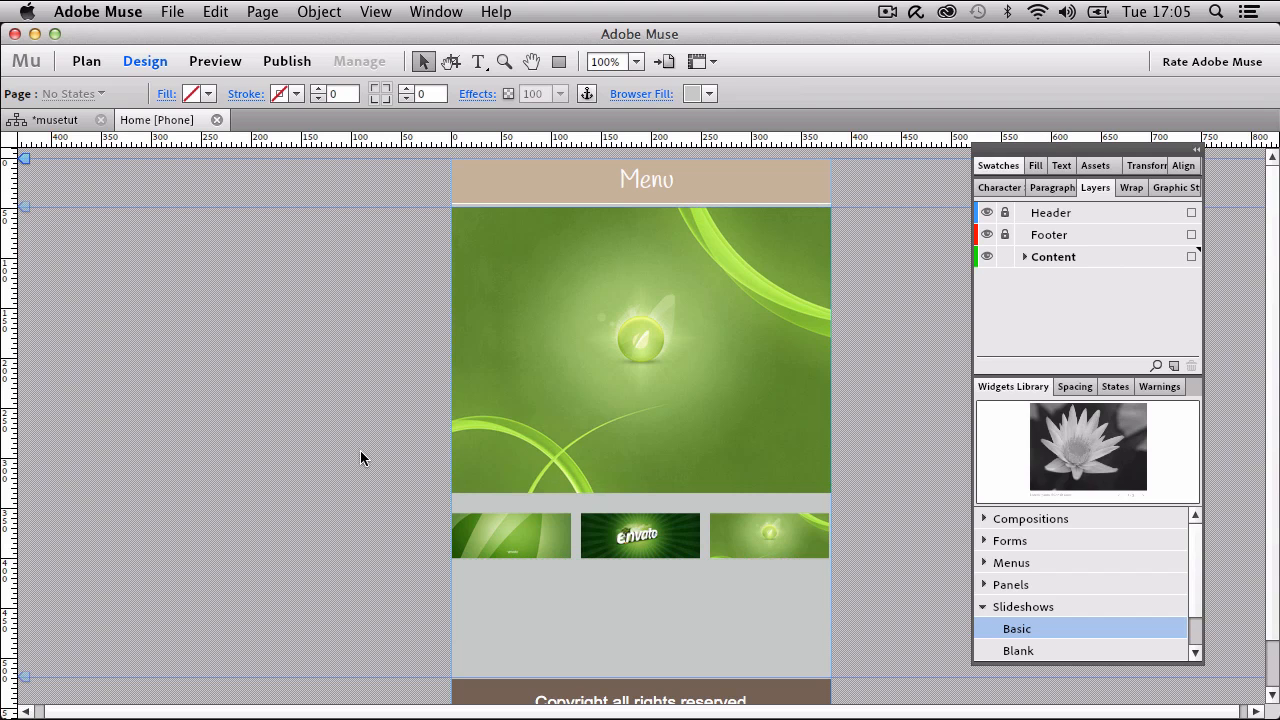
Place home_anim.oam from the assets folder below the slideshow thumbnails and centre it on the page at X 4, Y 417.
click(171, 12)
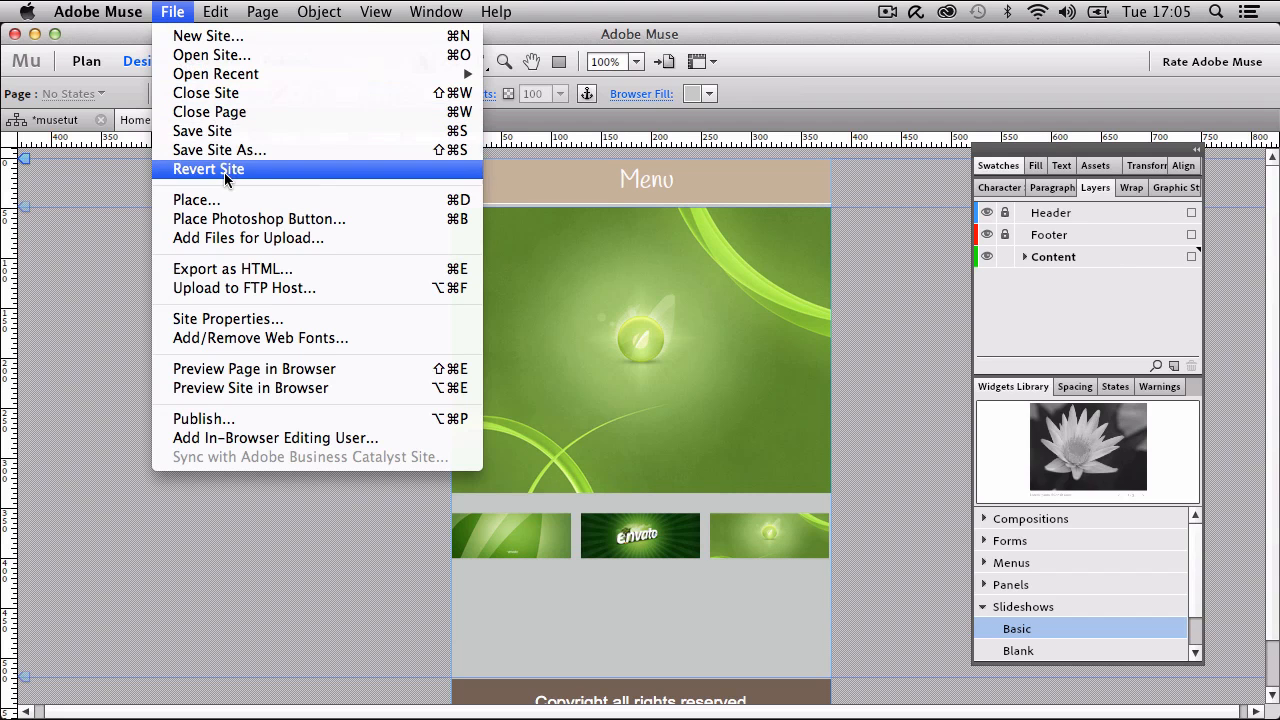
click(224, 200)
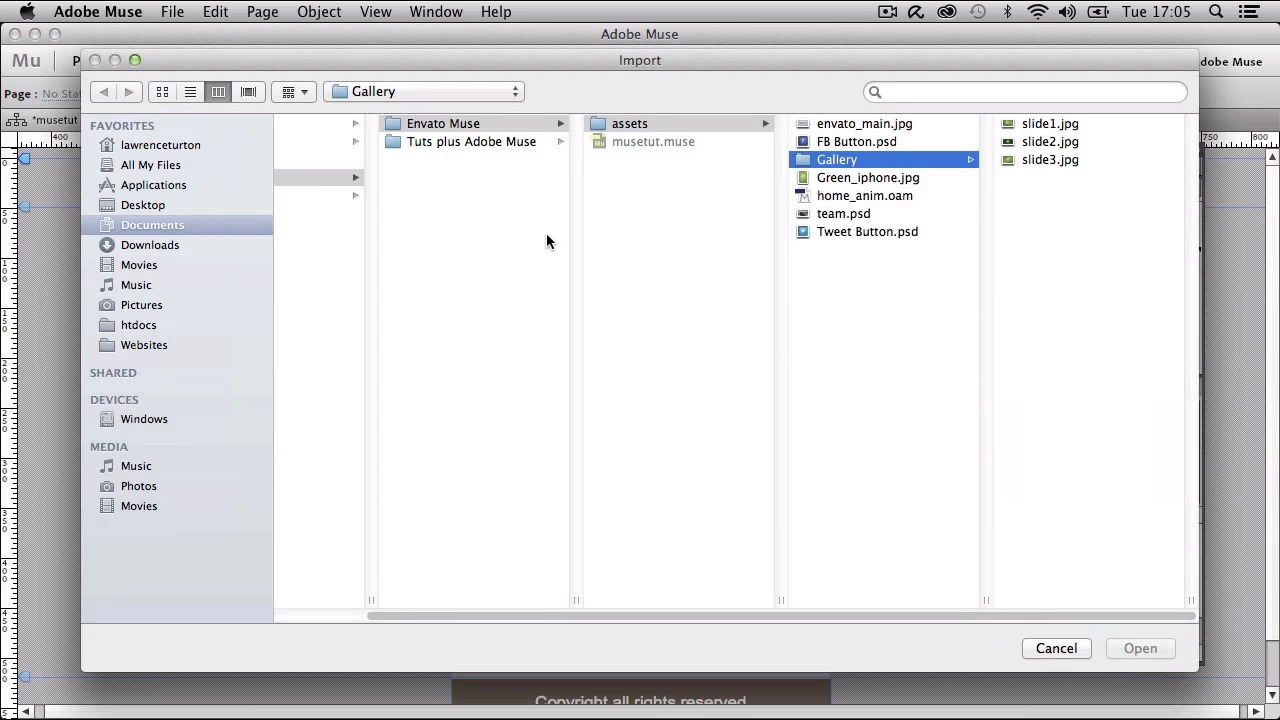
click(836, 195)
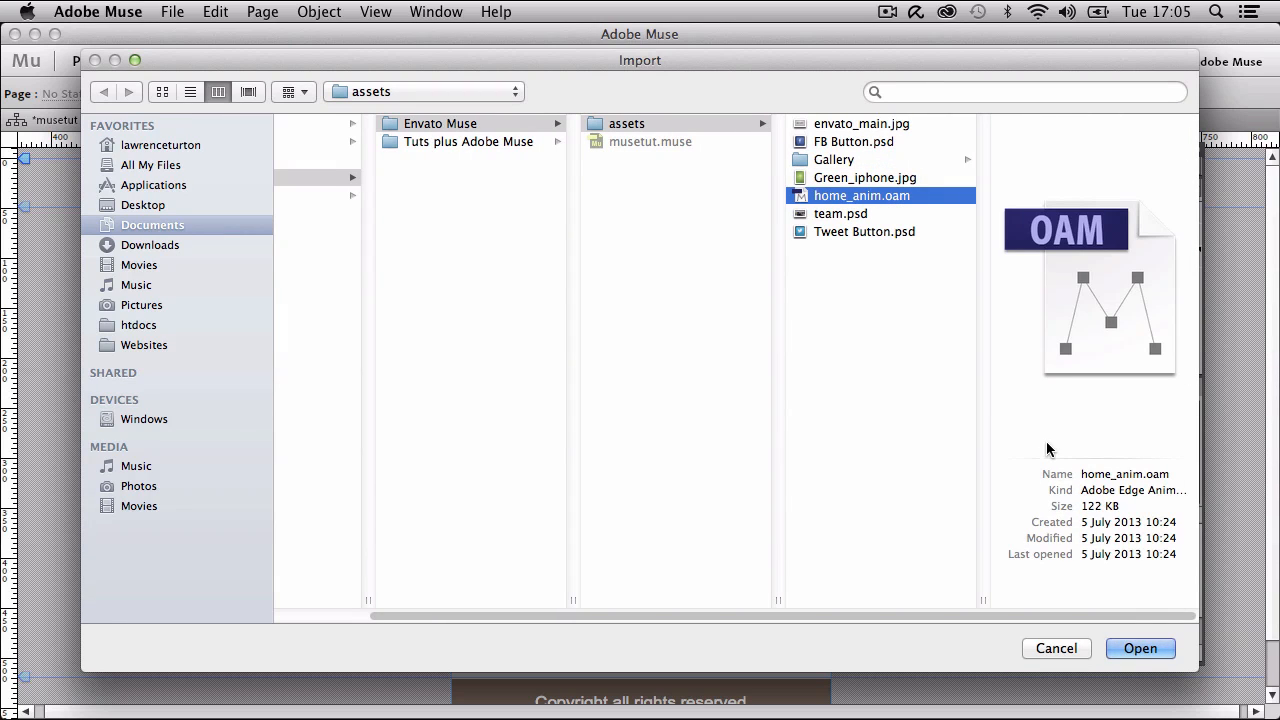
click(1139, 648)
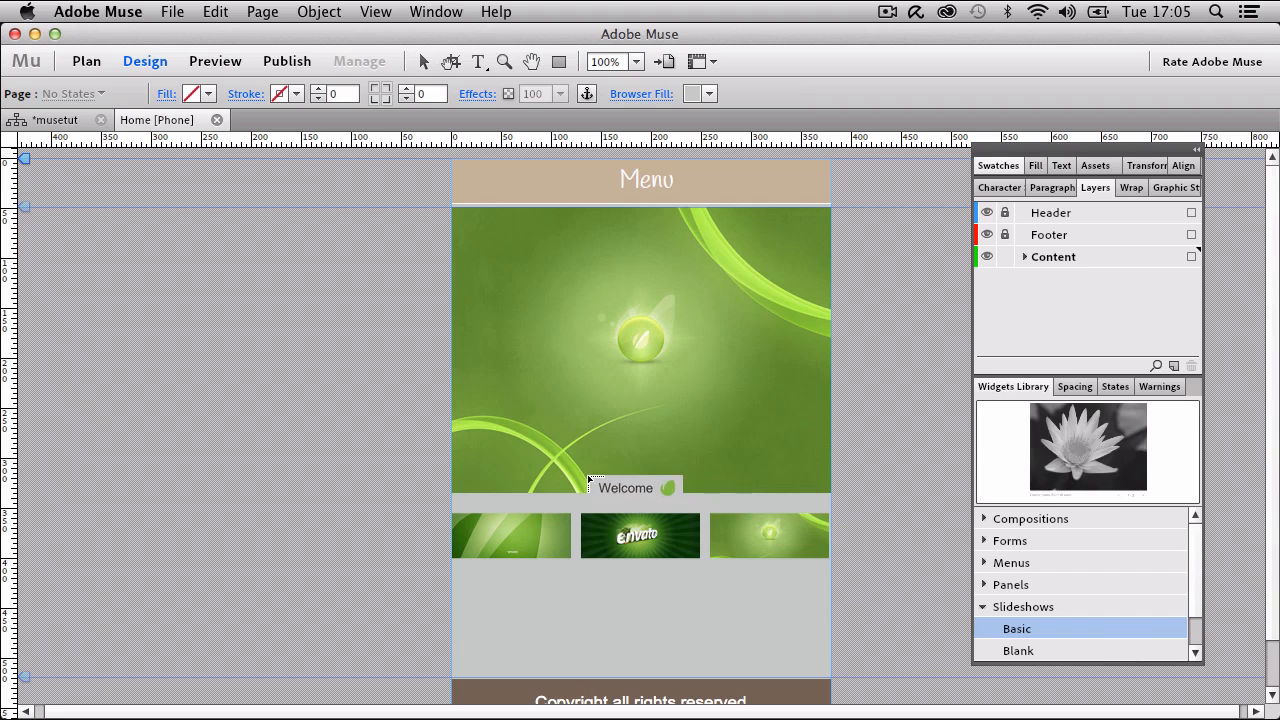
click(507, 595)
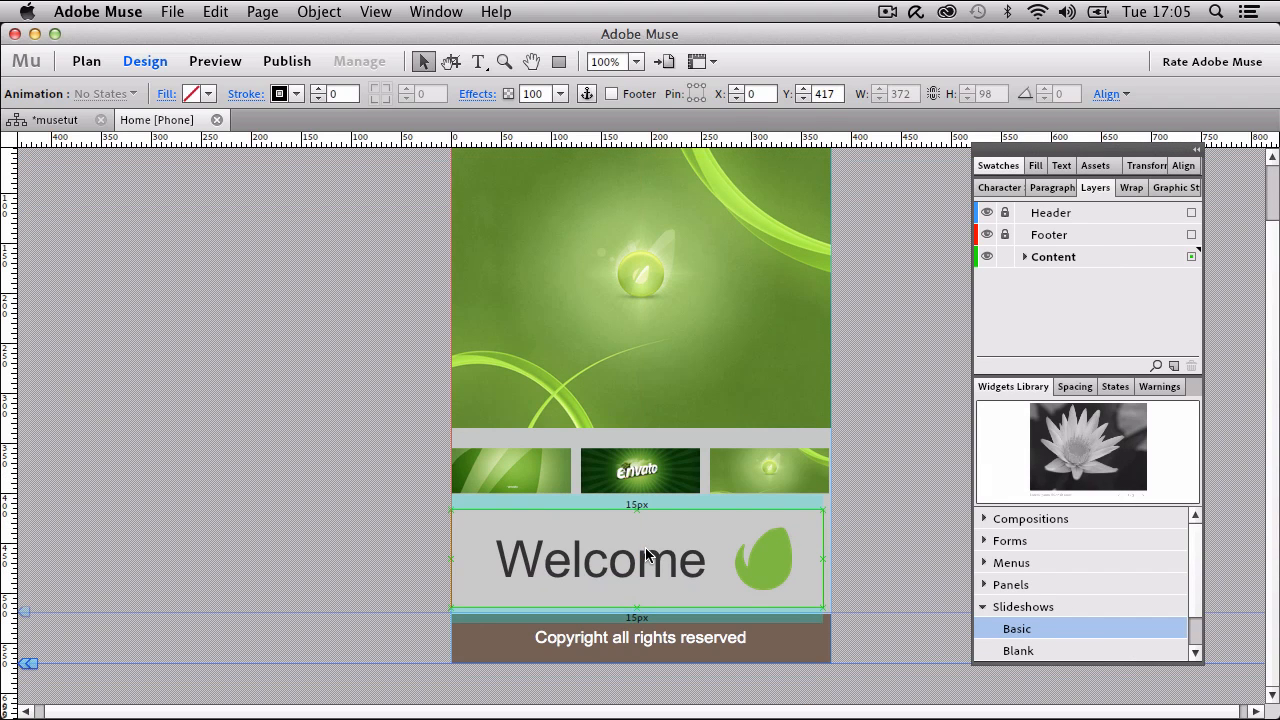
drag(646, 556, 651, 554)
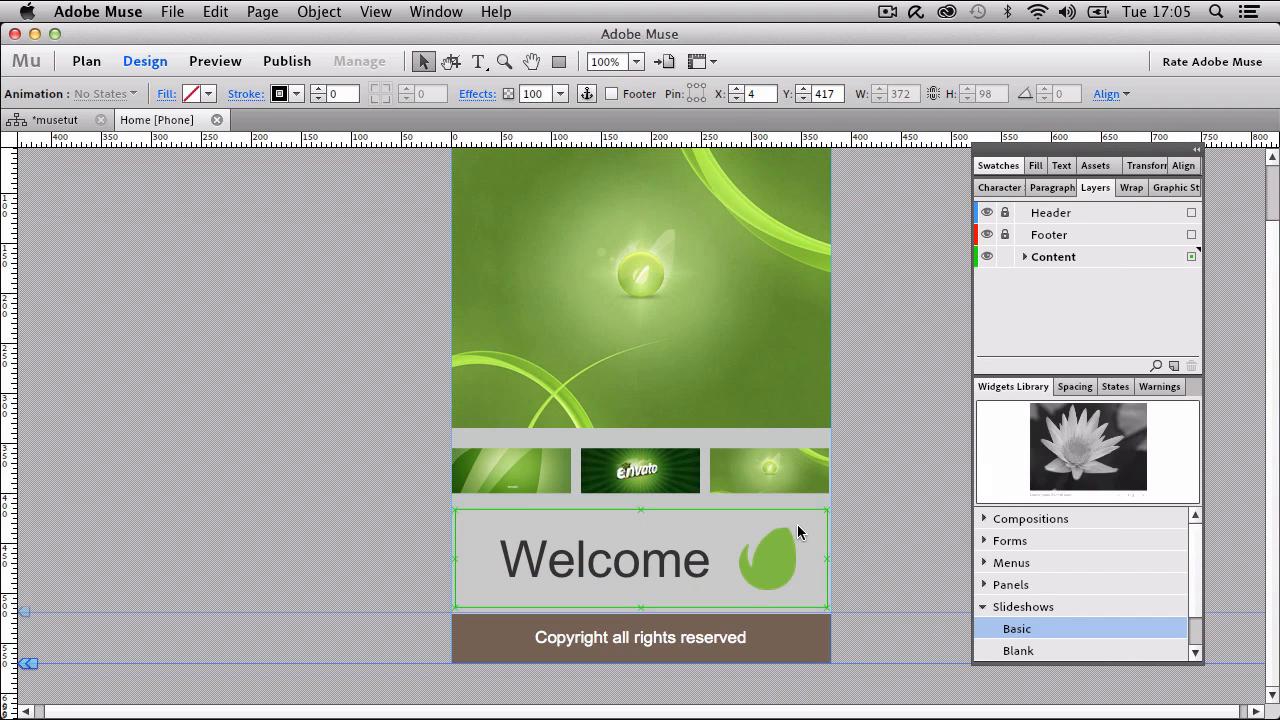
Nudge the Welcome animation up to Y 407, closer to the thumbnails.
key(Up)
key(Up)
key(Up)
key(Up)
key(Up)
key(Up)
key(Up)
key(Up)
key(Up)
key(Up)
key(Up)
key(Up)
key(Up)
key(Up)
key(Up)
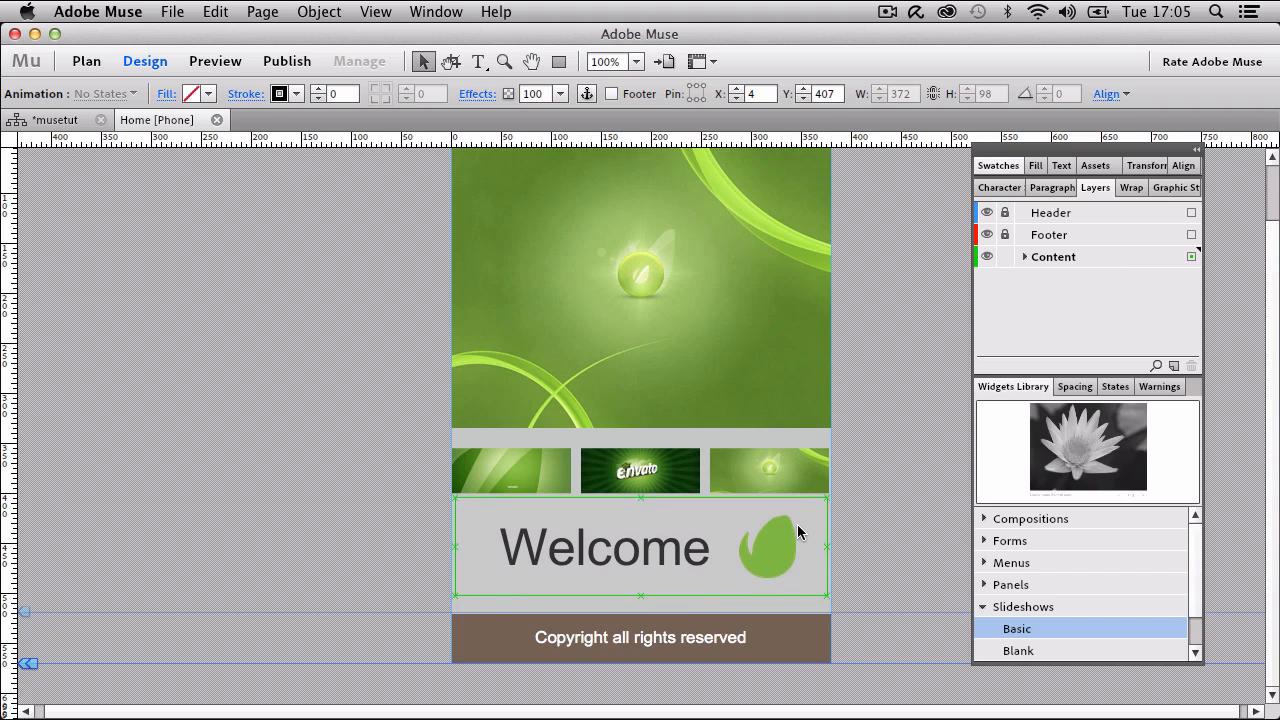
Nudge the Welcome text and leaf logo box down to Y 421, just above the footer, and deselect it.
key(Down)
key(Down)
key(Down)
key(Down)
key(Down)
key(Down)
key(Down)
key(Down)
key(Down)
key(Down)
key(Down)
key(Down)
key(Down)
key(Down)
key(Down)
key(Down)
key(Down)
key(Down)
key(Down)
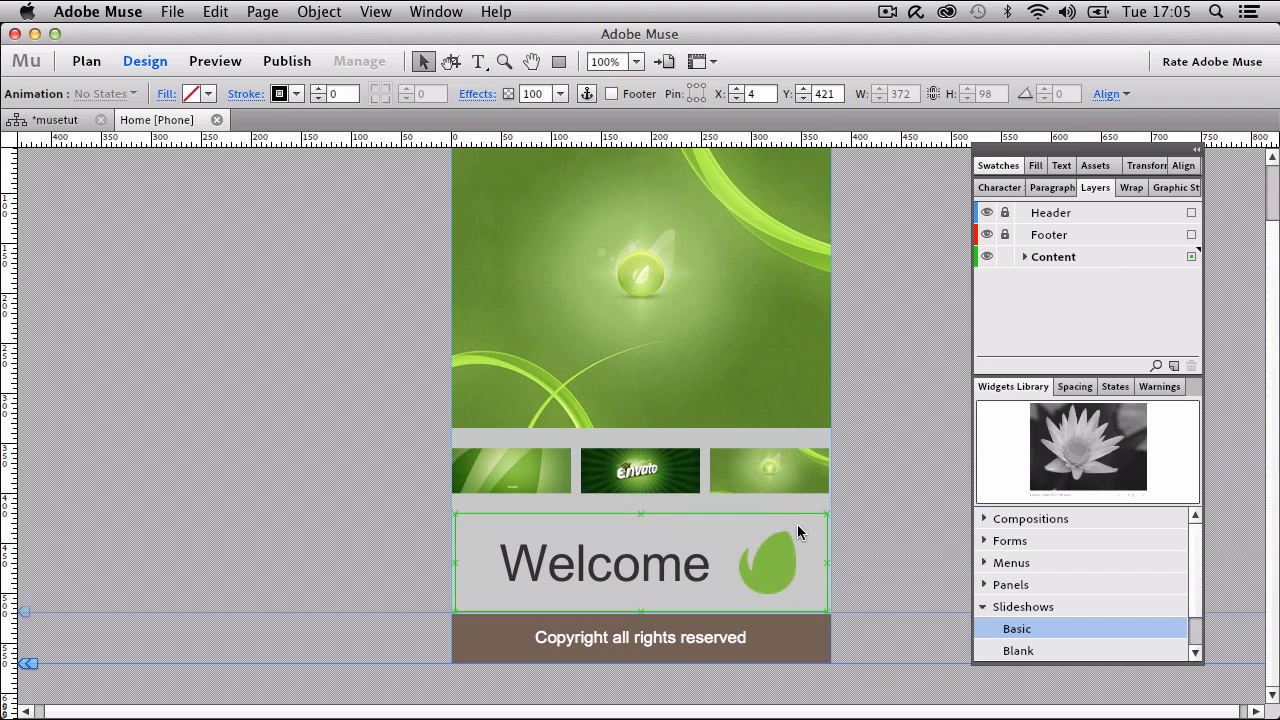
click(858, 524)
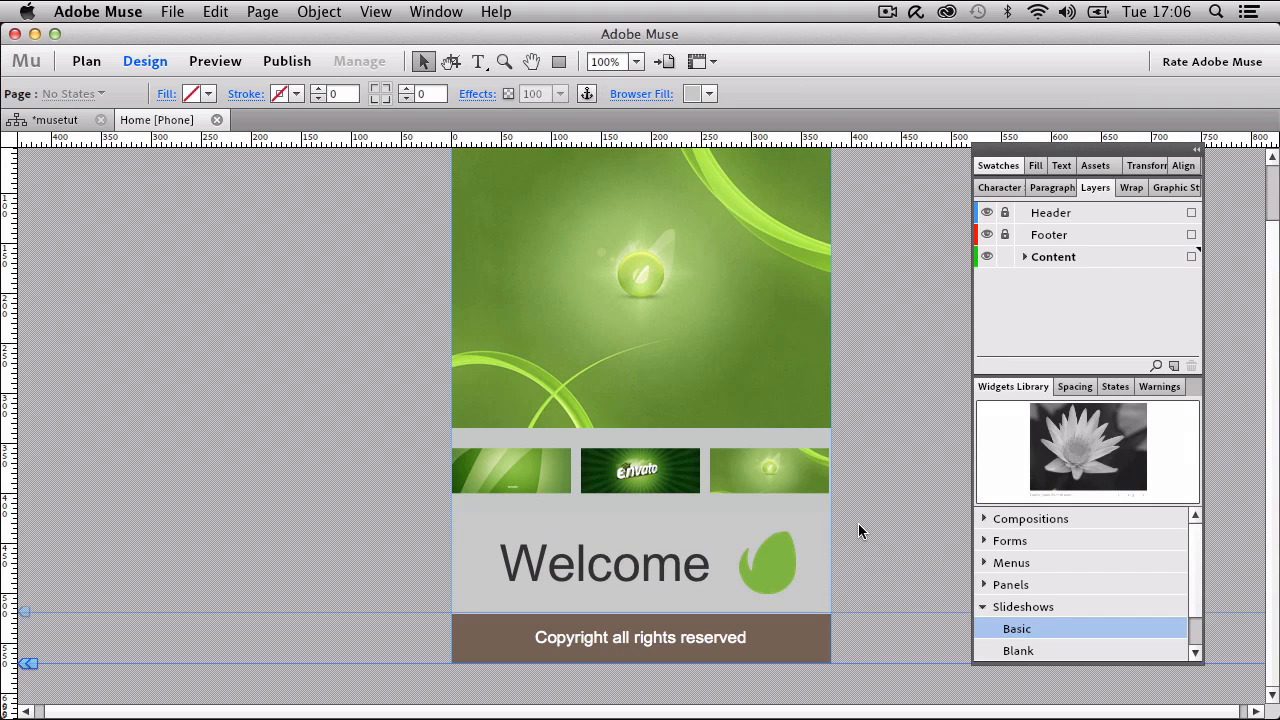
Preview the phone Home page at iPhone 4 size and examine the slideshow, Welcome text and menu bar layout.
scroll(859, 525, up, 3)
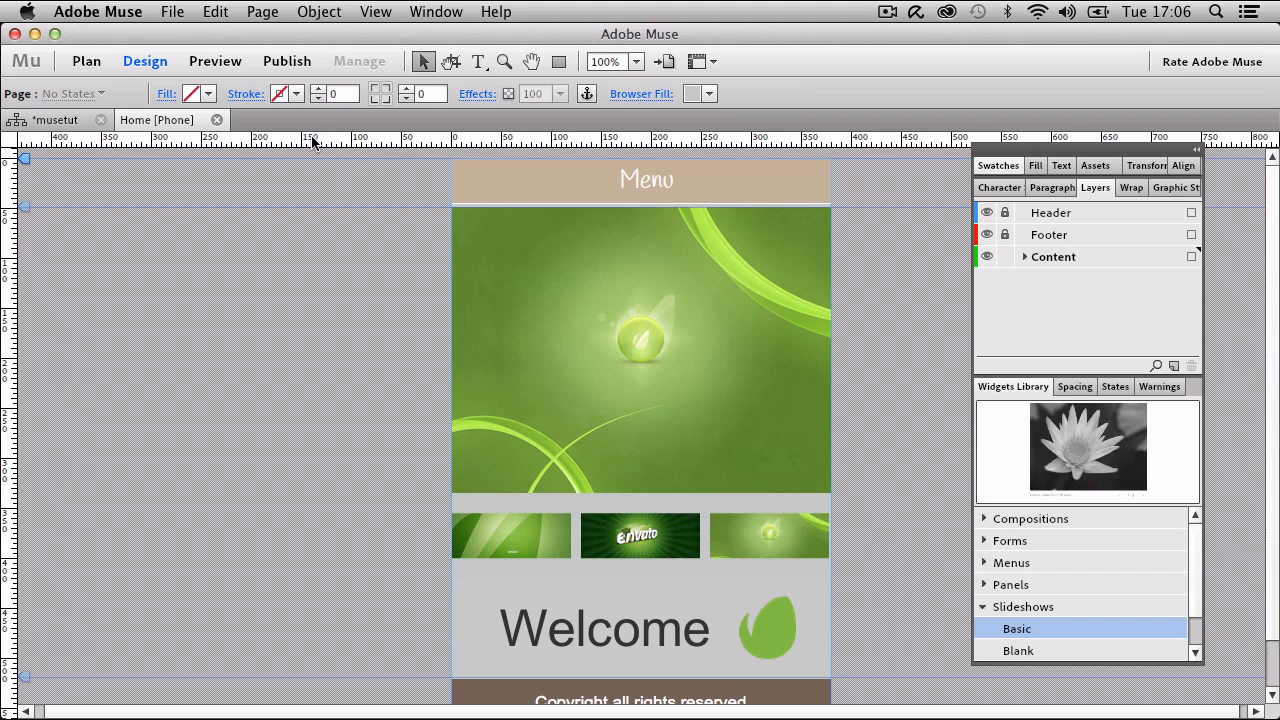
click(216, 62)
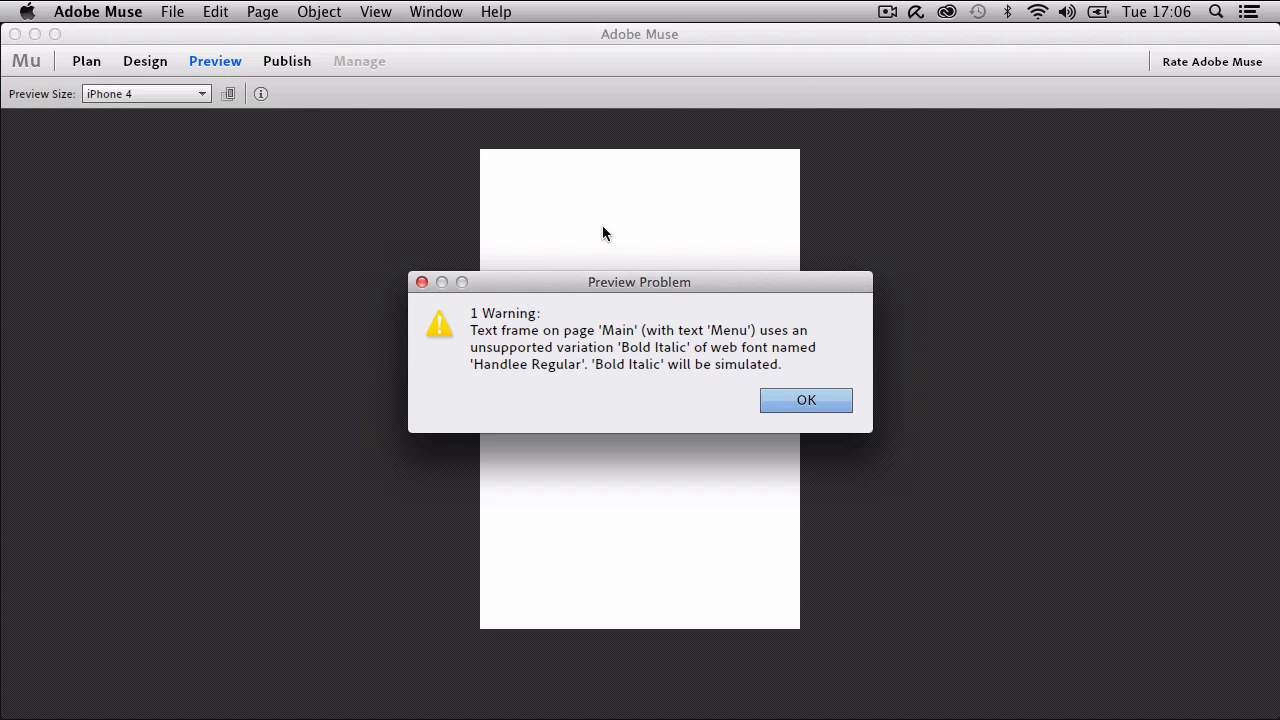
click(806, 402)
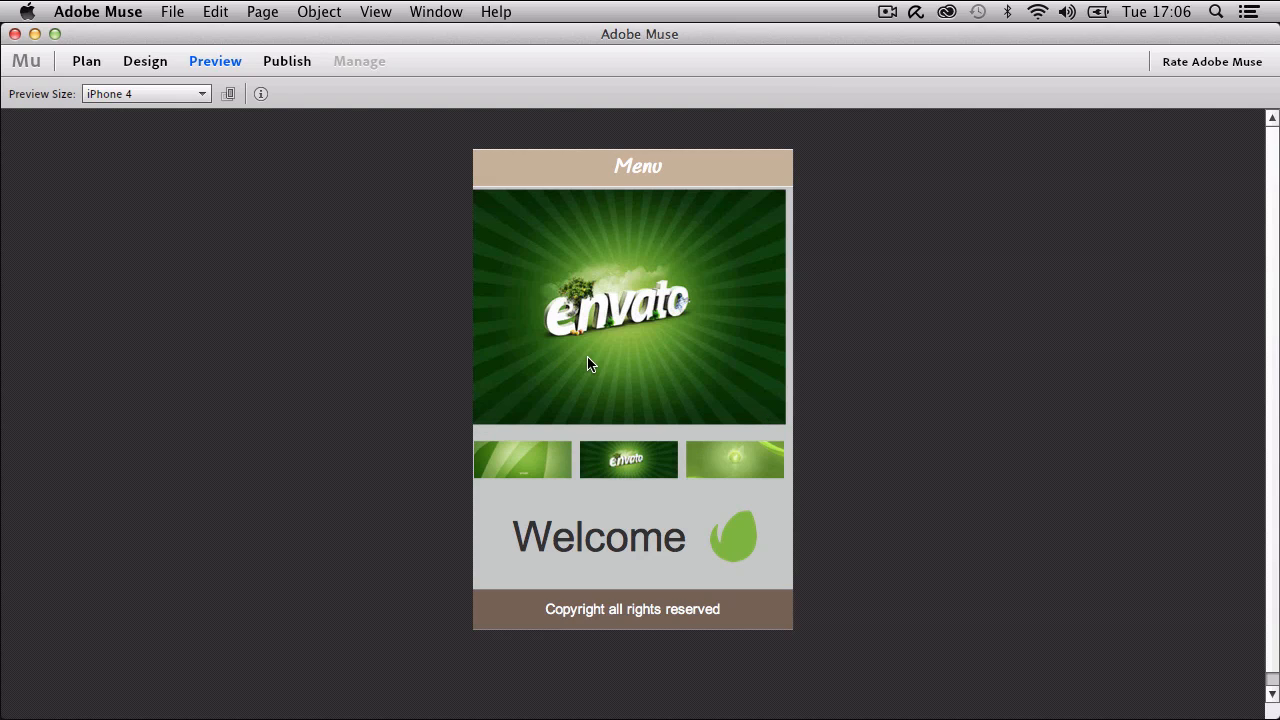
drag(677, 548, 523, 551)
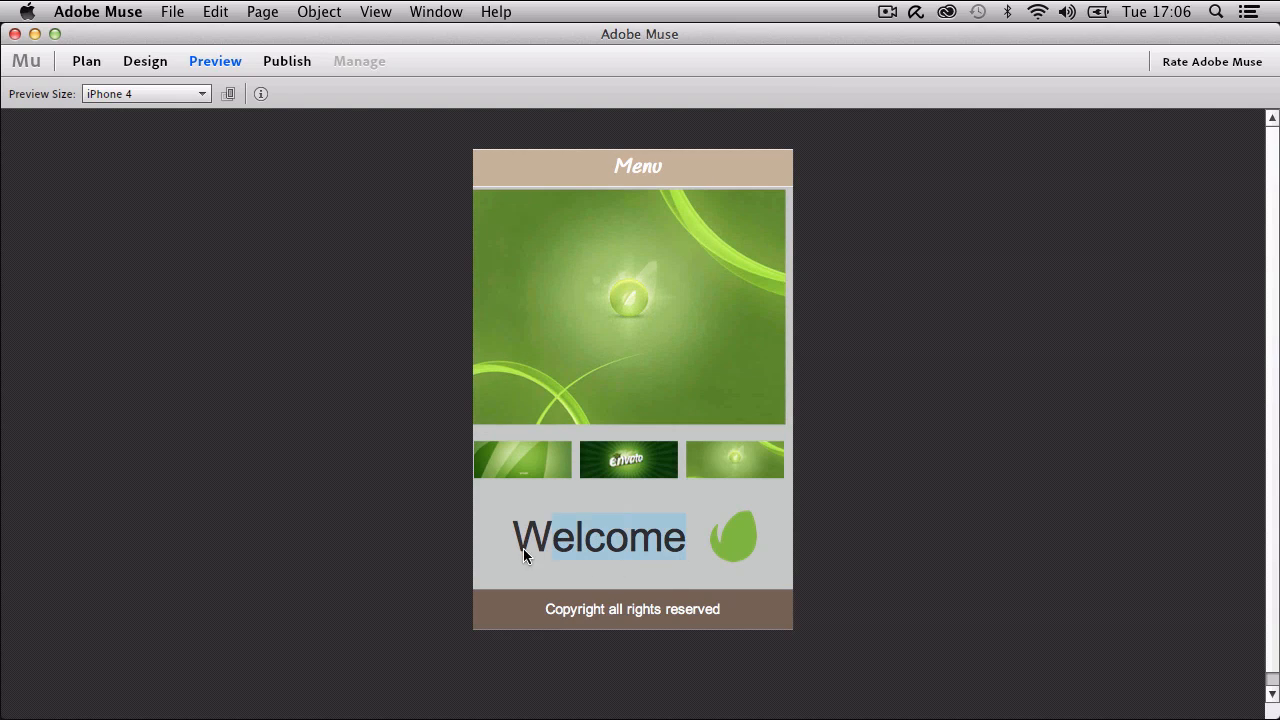
click(506, 547)
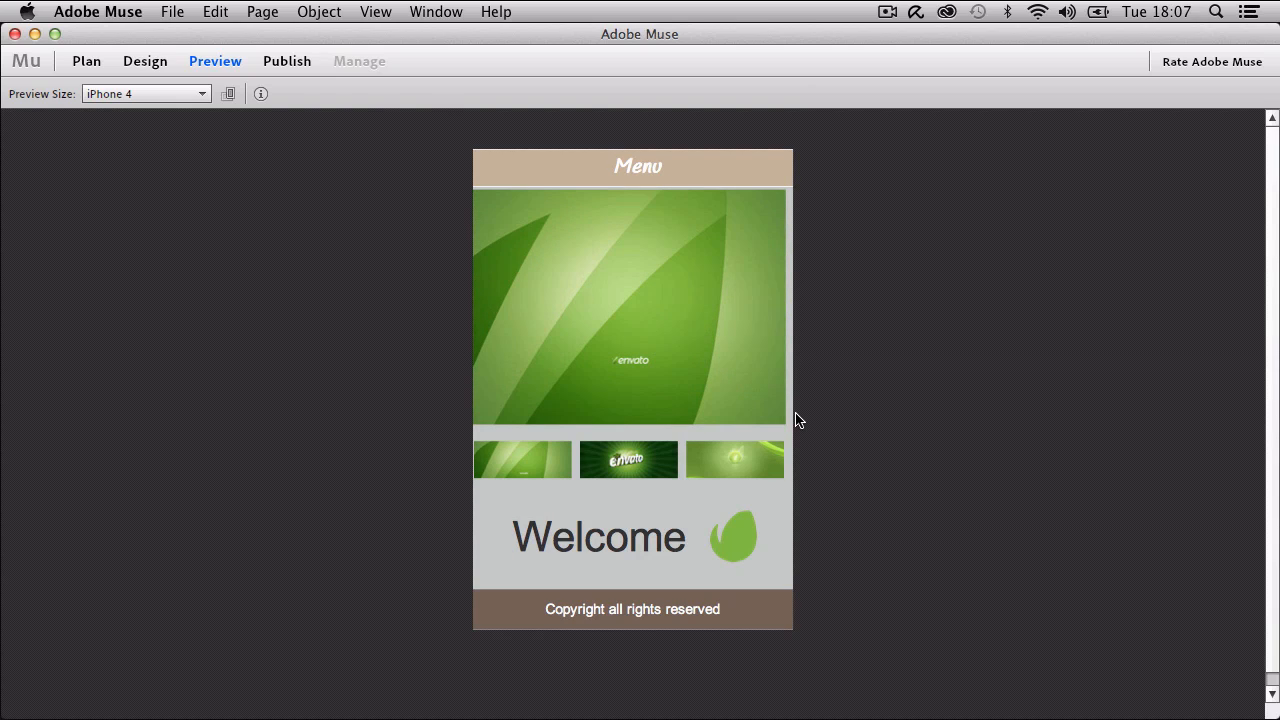
Open the phone site's Main master page from the site plan and unlock its Header layer.
click(88, 62)
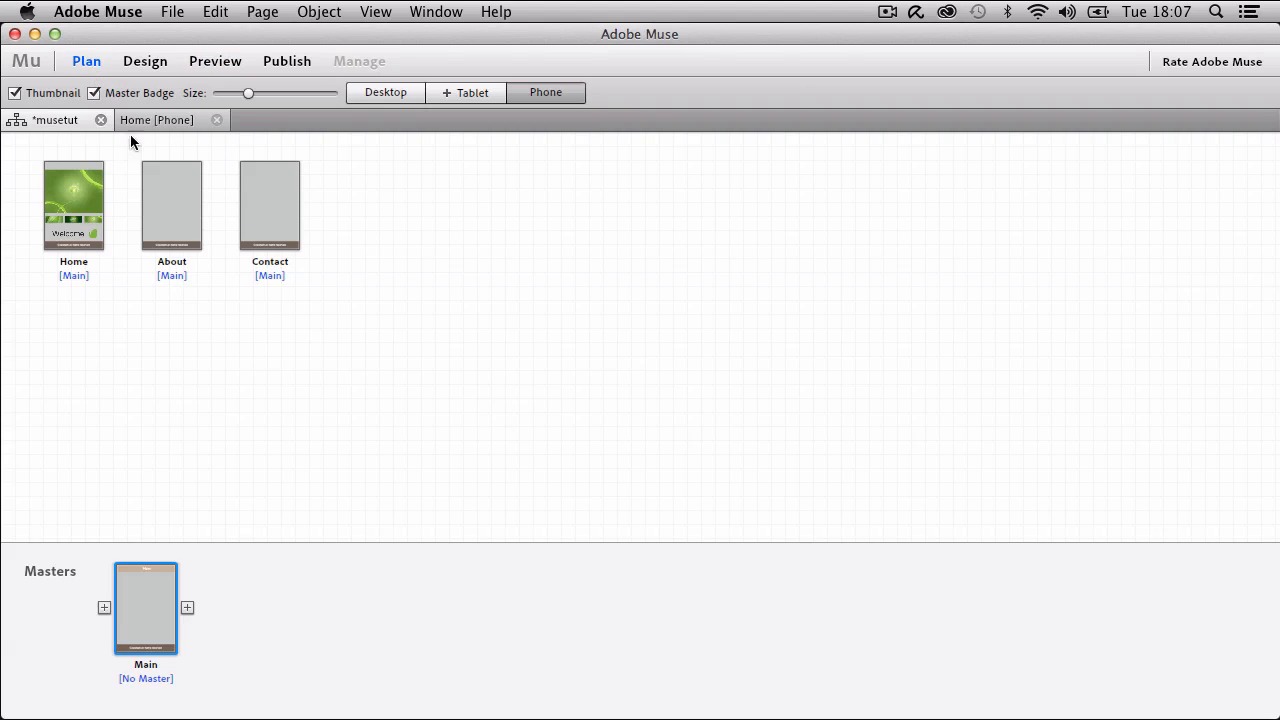
double_click(150, 595)
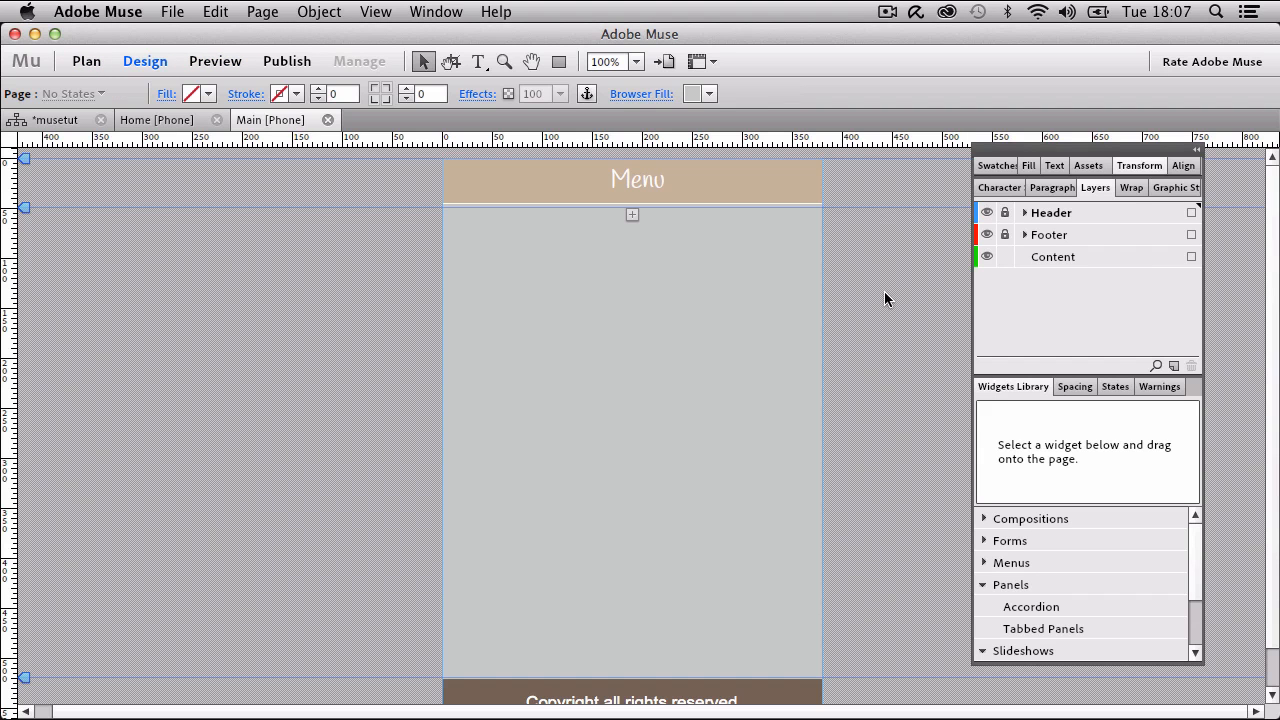
click(1005, 214)
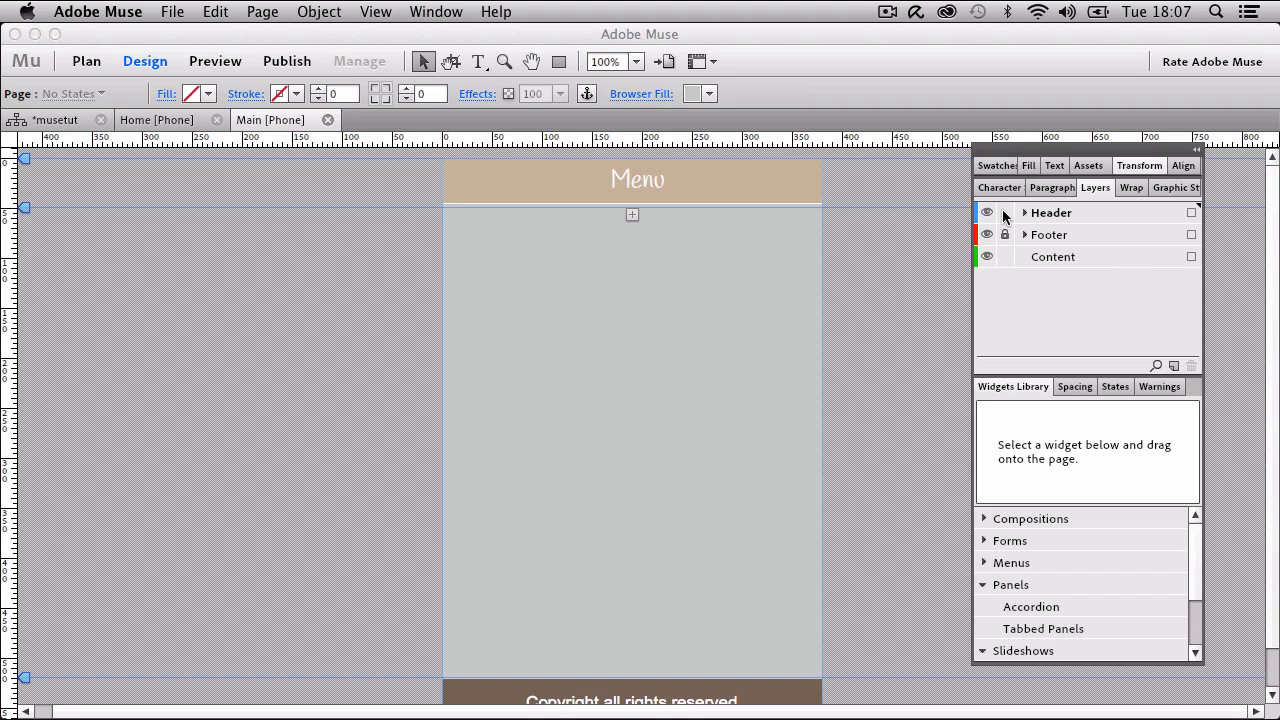
Set the left padding of the Menu accordion label to 0 in its Active state.
click(778, 184)
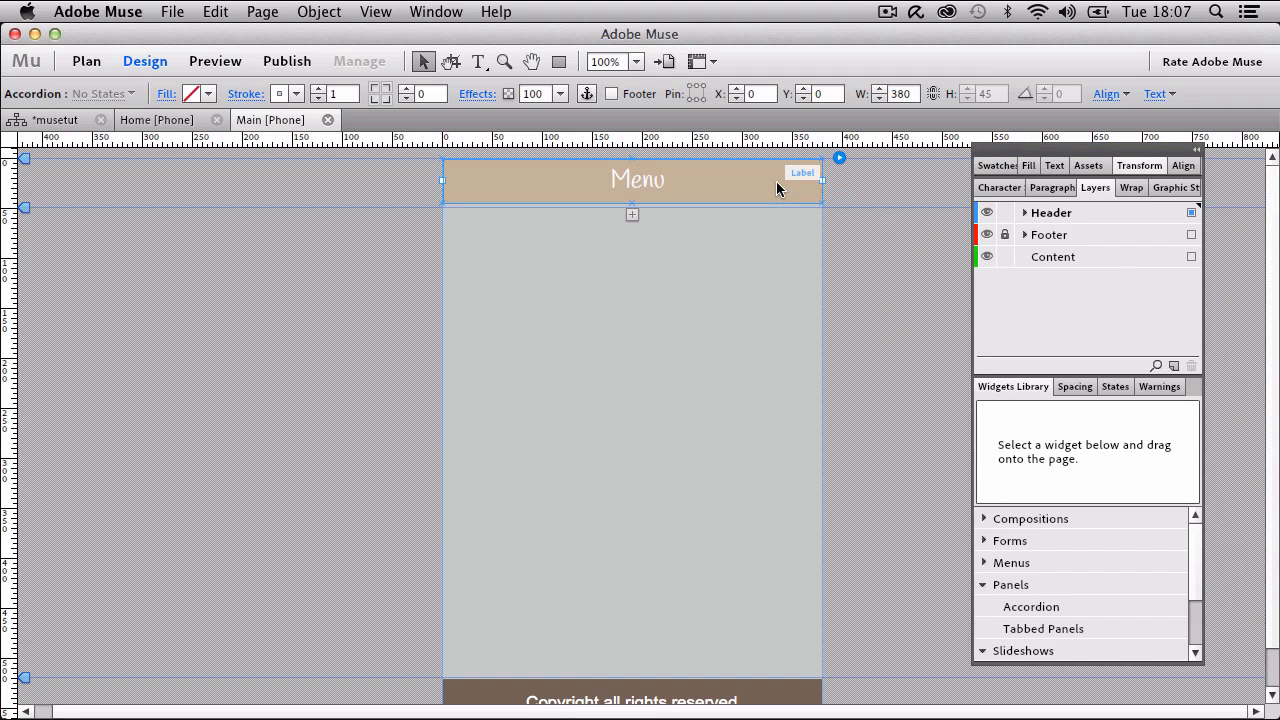
click(1076, 388)
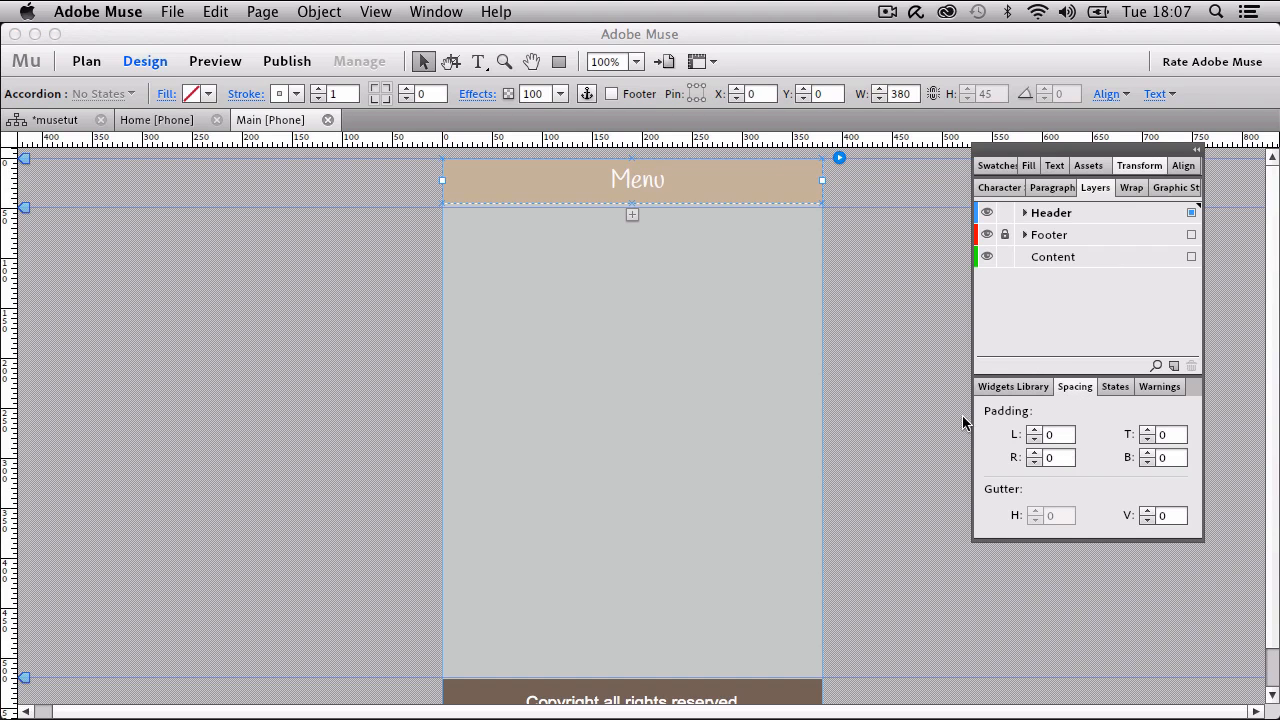
click(505, 180)
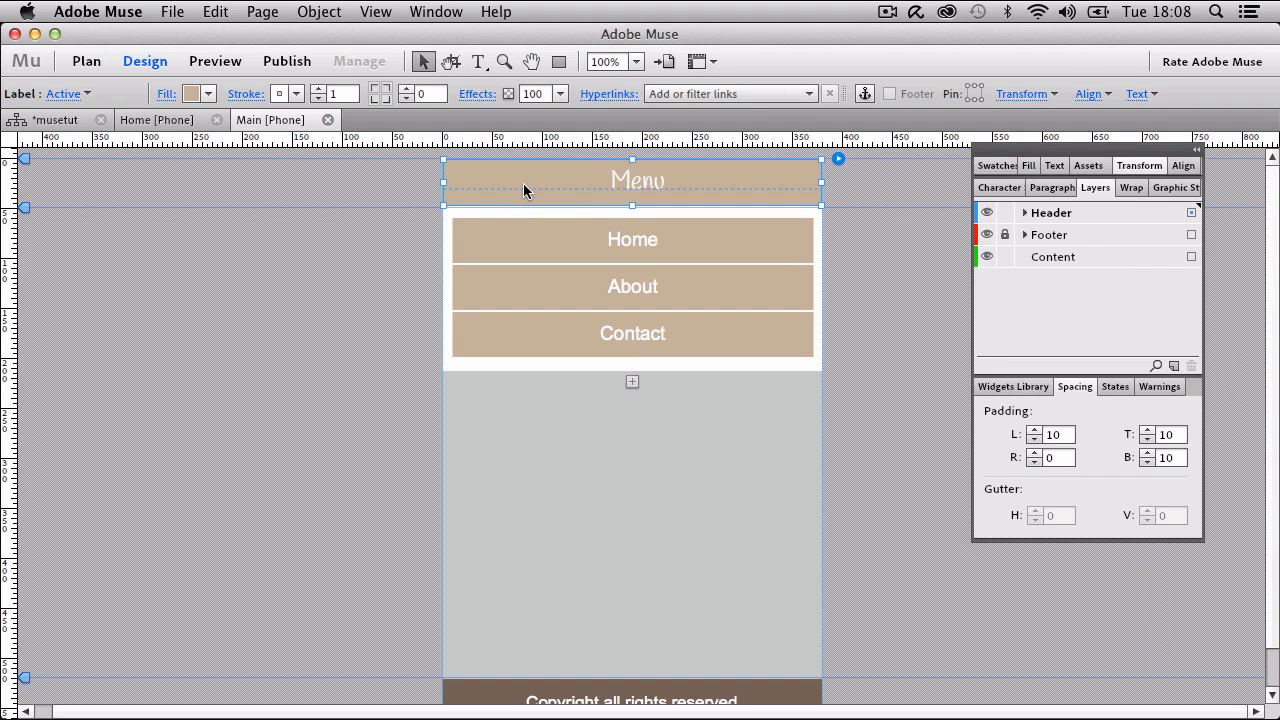
click(1060, 437)
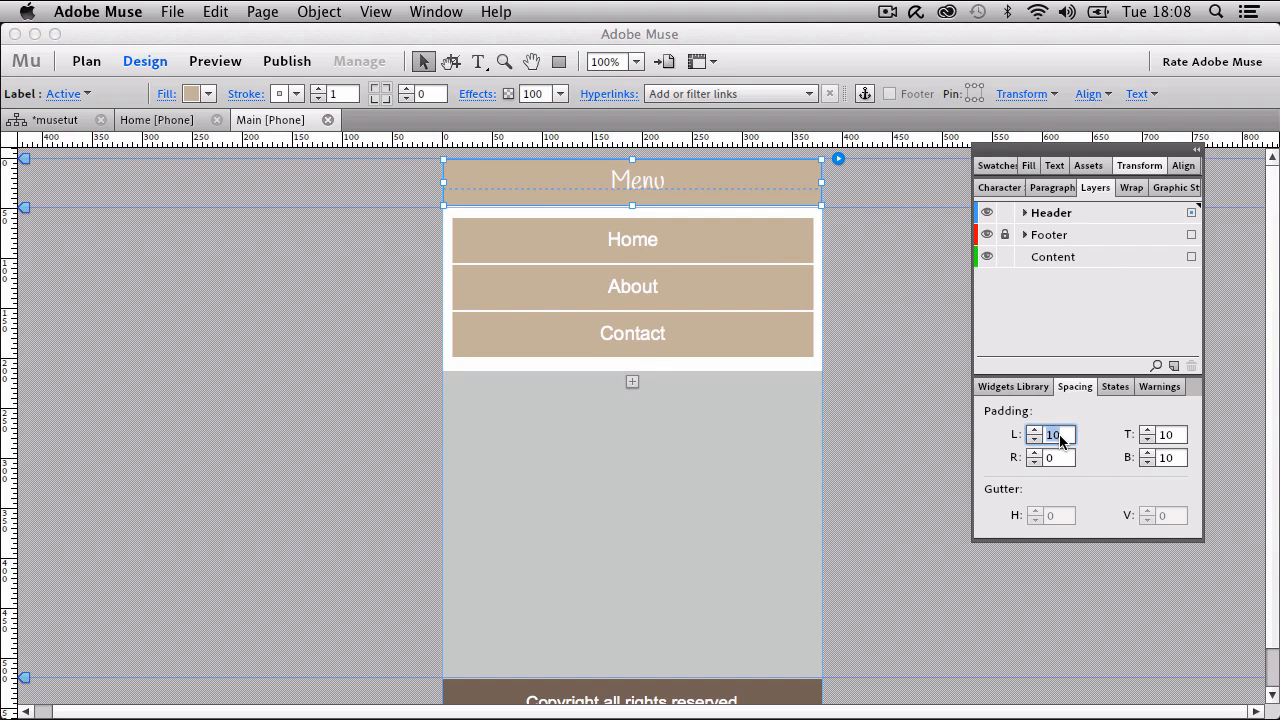
text(0)
key(Return)
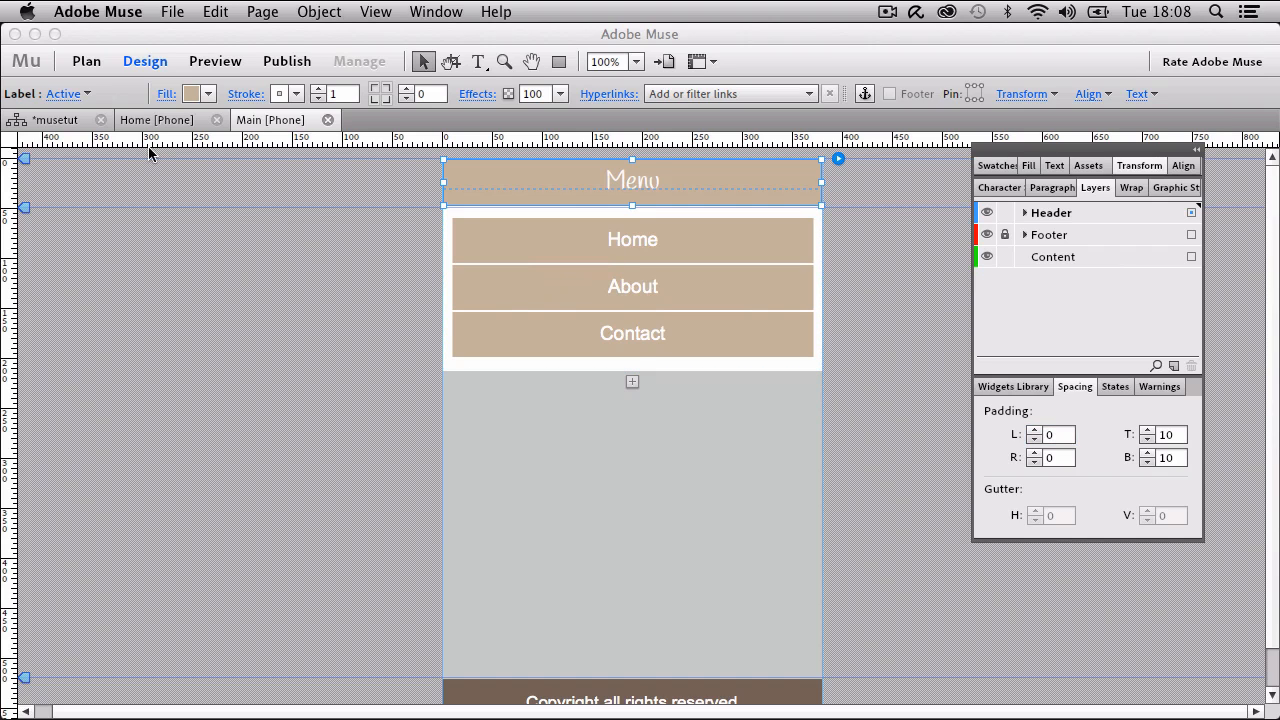
Set the left padding of the Menu label to 0 in its Normal state.
click(87, 94)
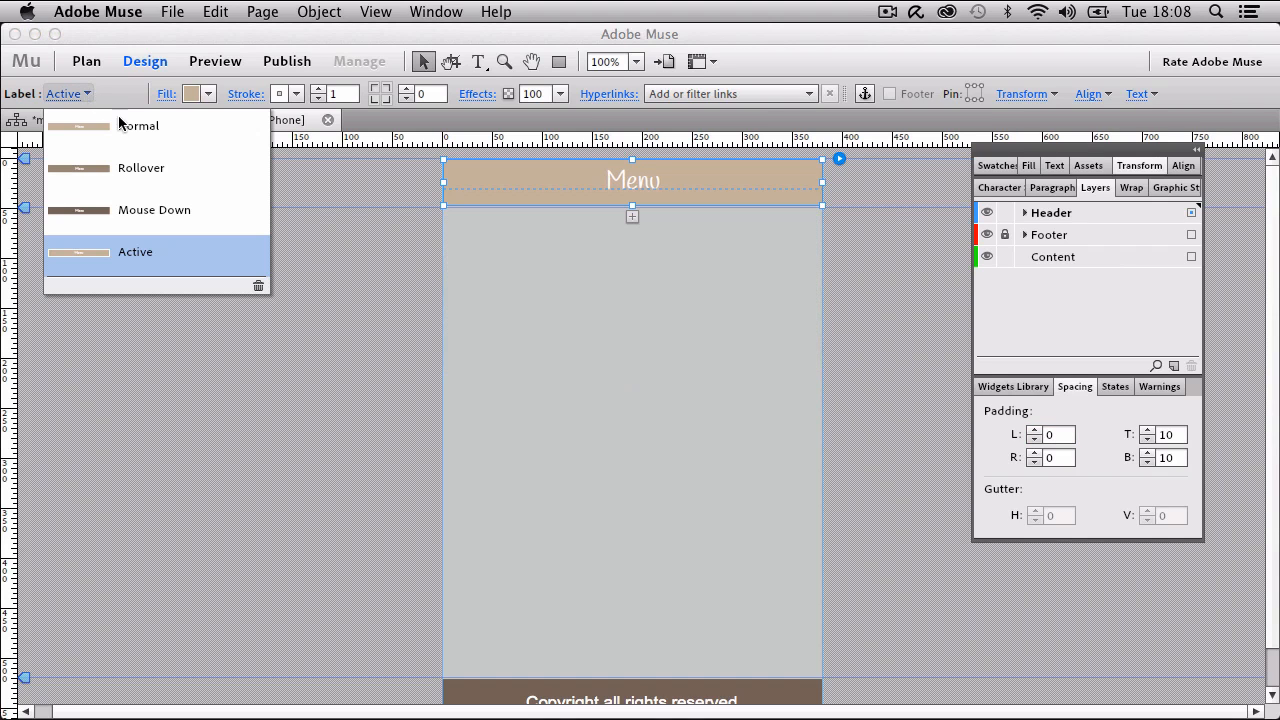
click(128, 130)
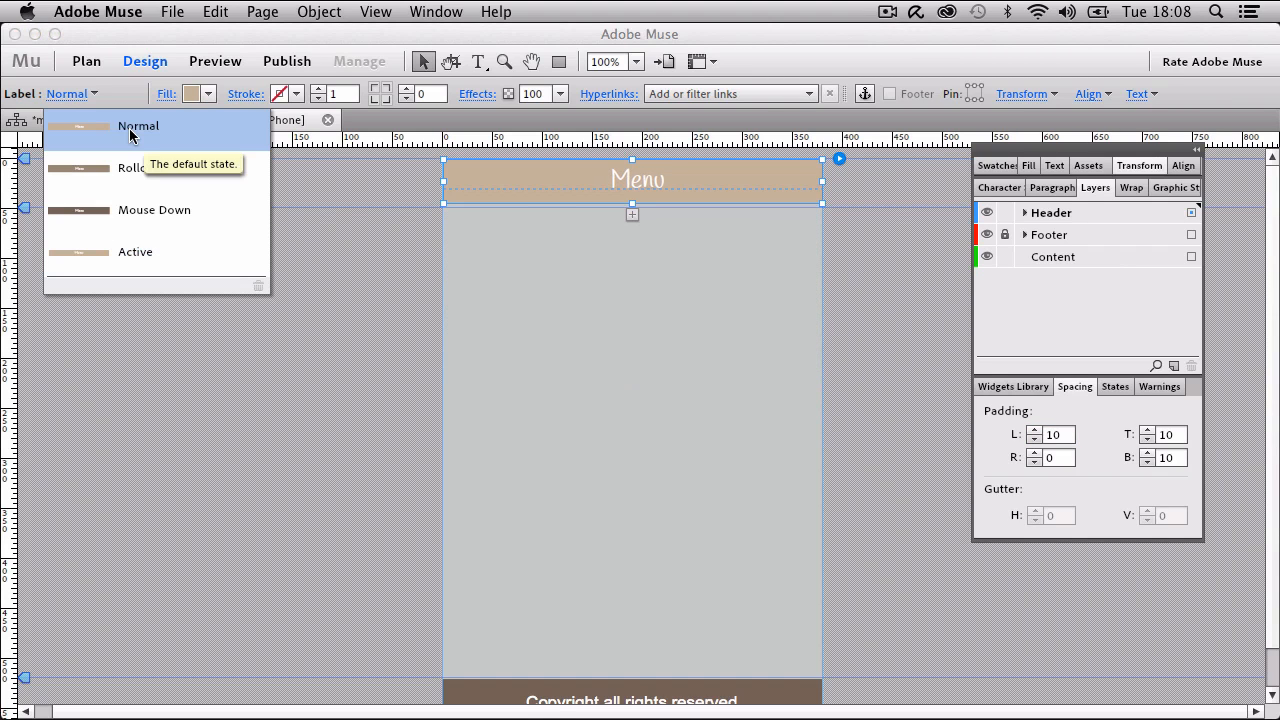
click(1060, 435)
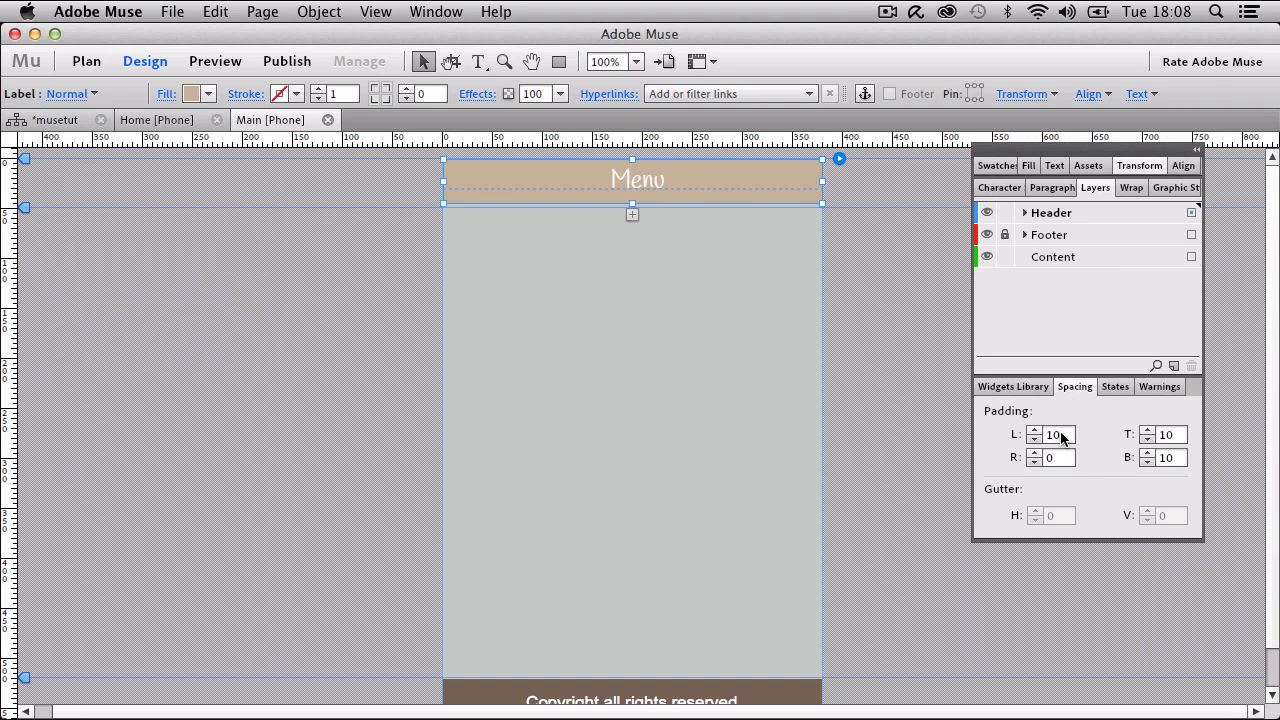
double_click(1061, 436)
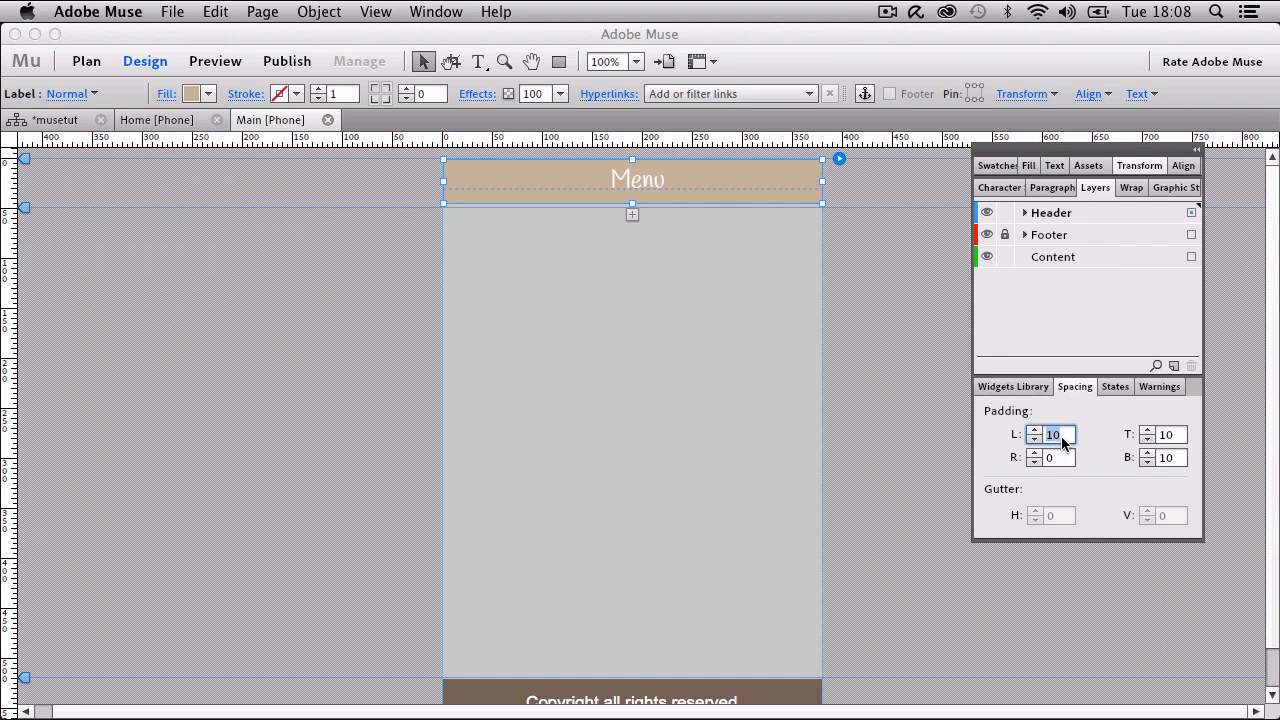
text(0)
key(Return)
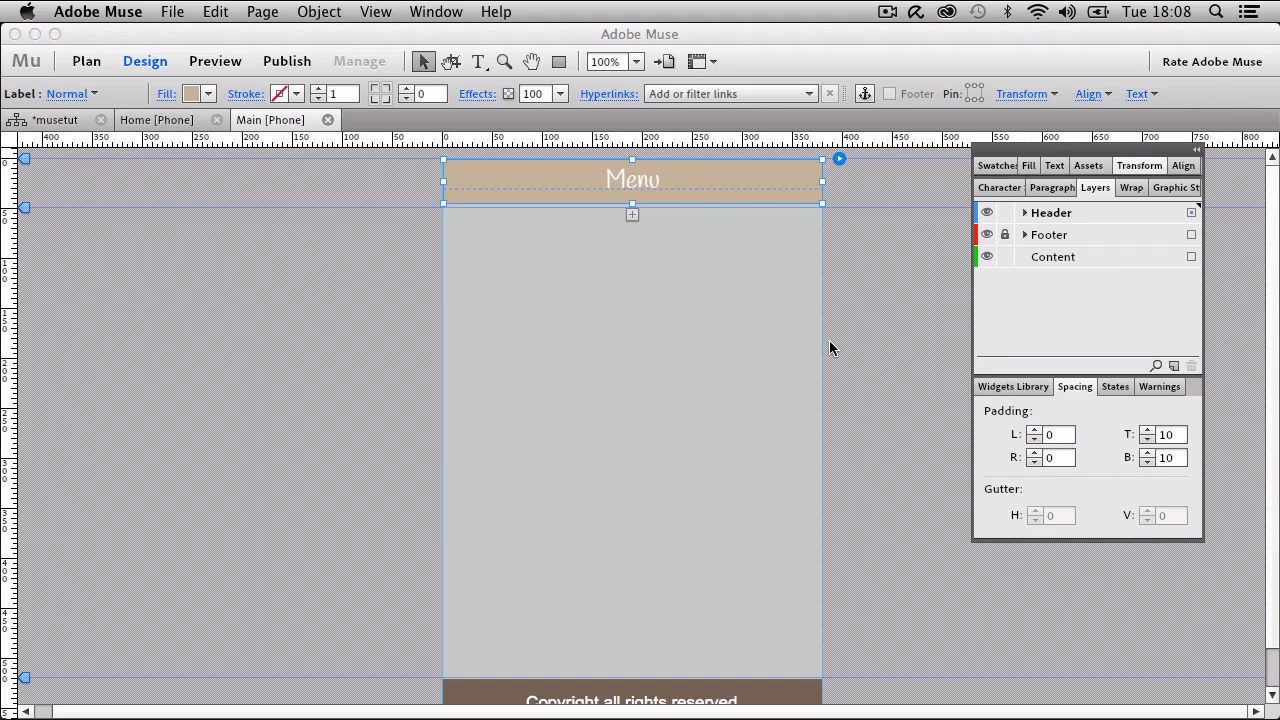
Check the Menu label's Rollover, Mouse Down and Active states, returning it to the Normal state.
click(92, 96)
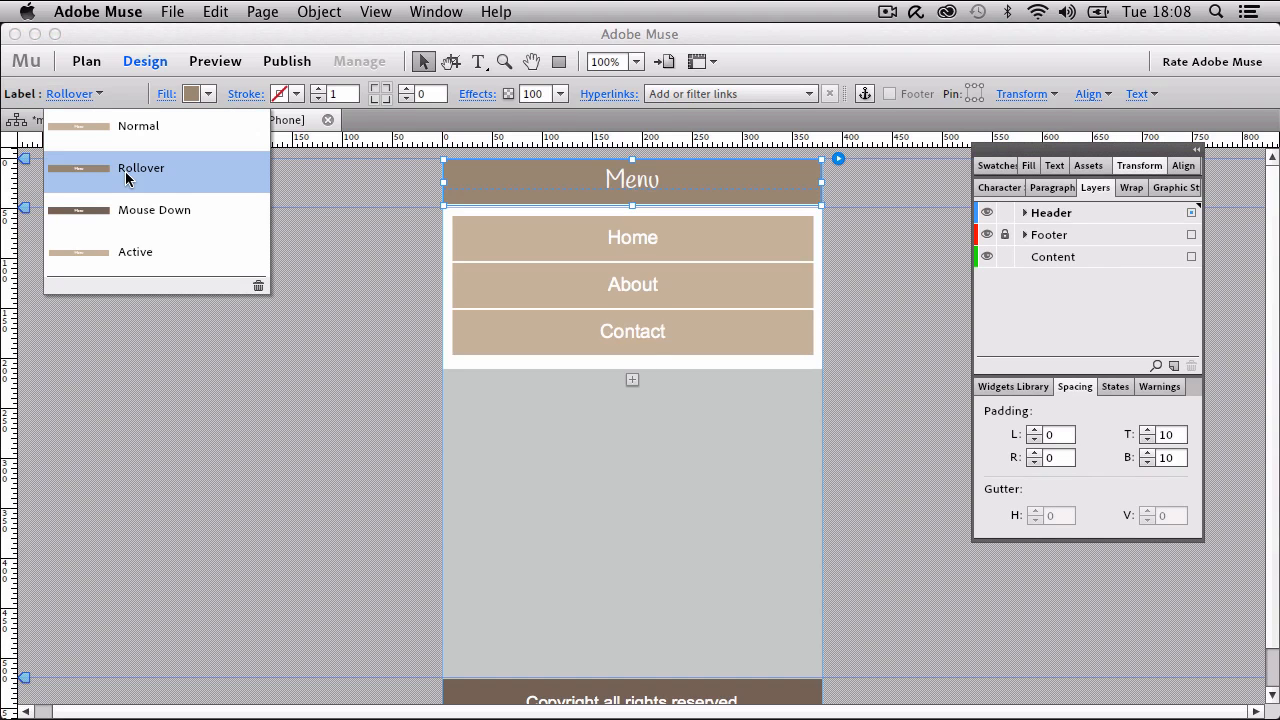
click(134, 211)
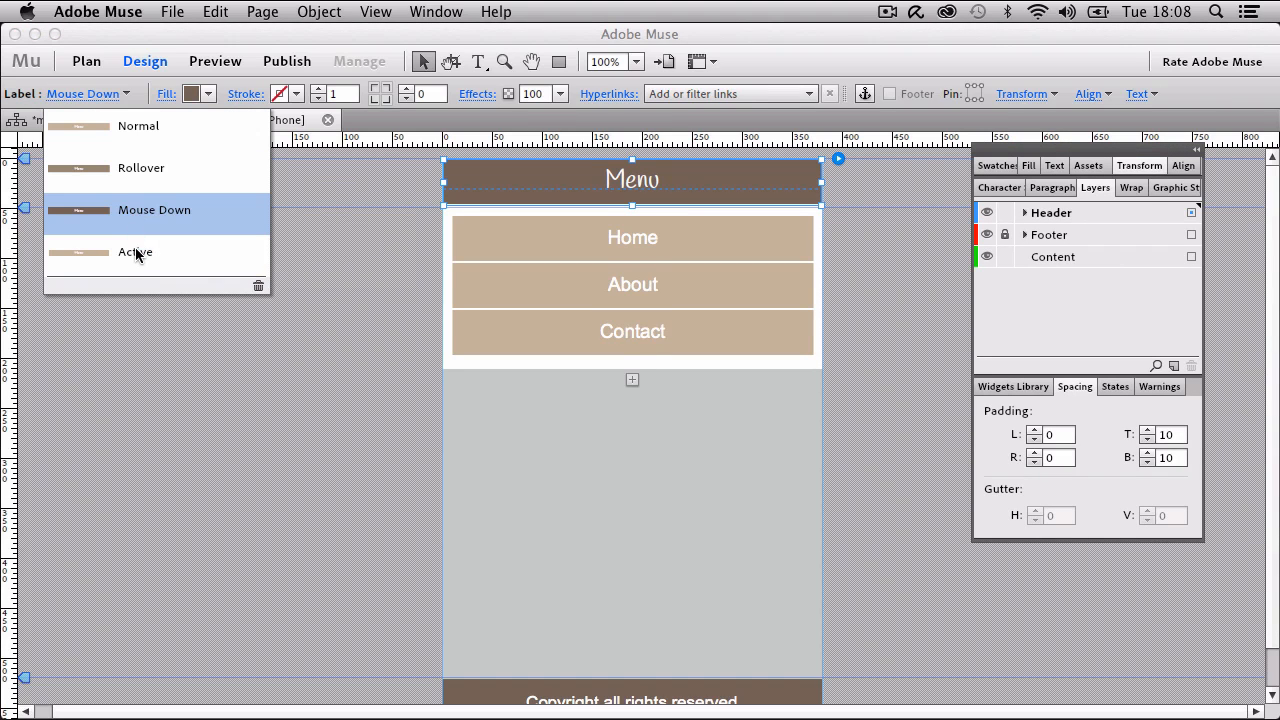
click(136, 254)
click(137, 128)
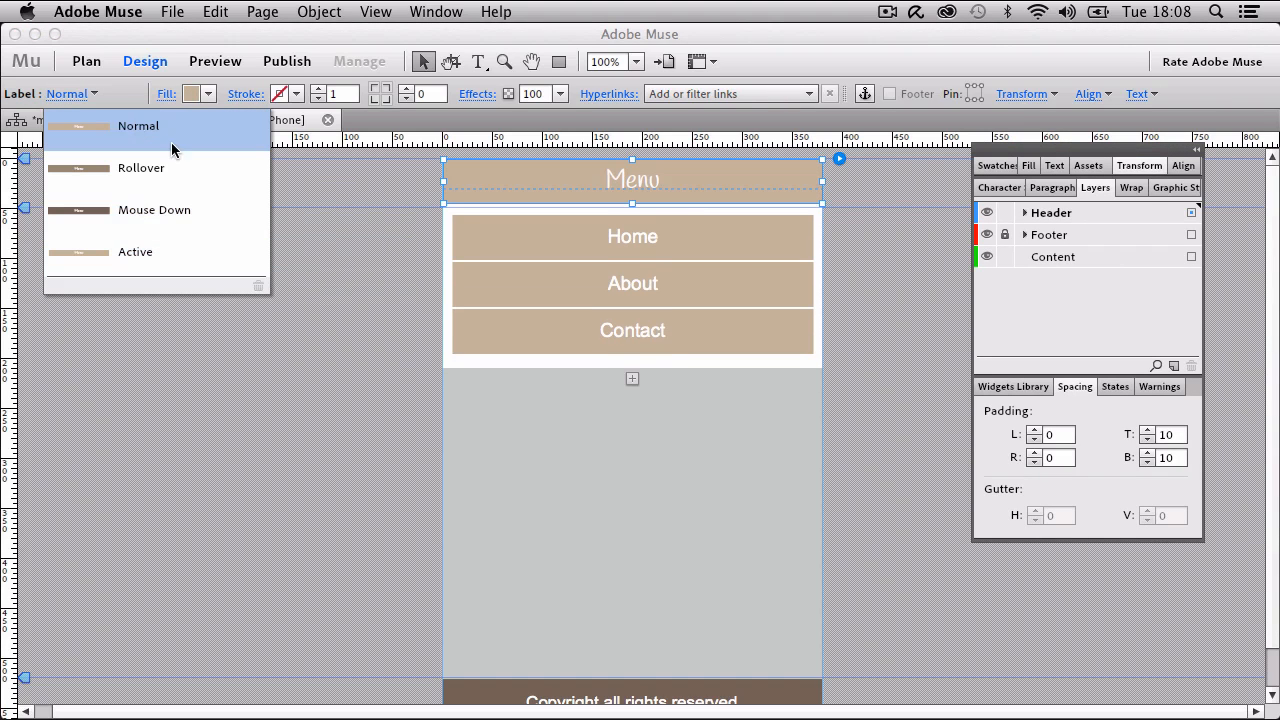
click(330, 318)
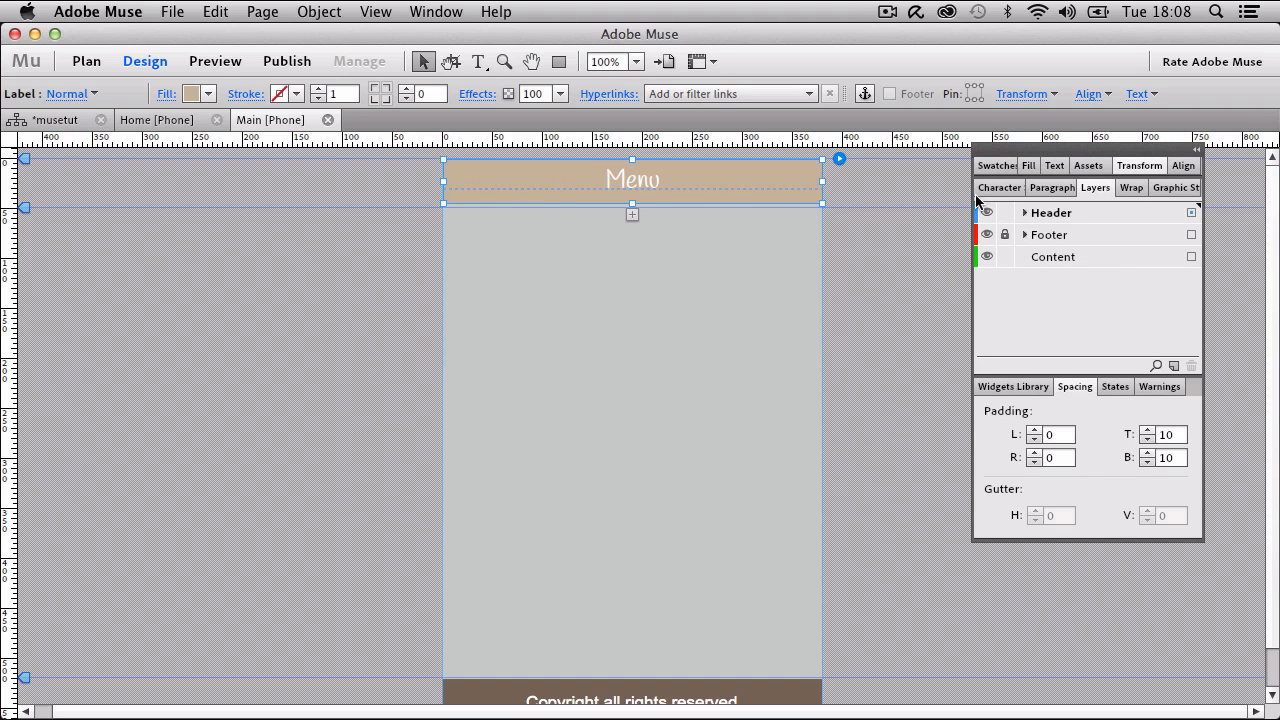
Lock the Header layer again and close the Main master page.
click(1005, 212)
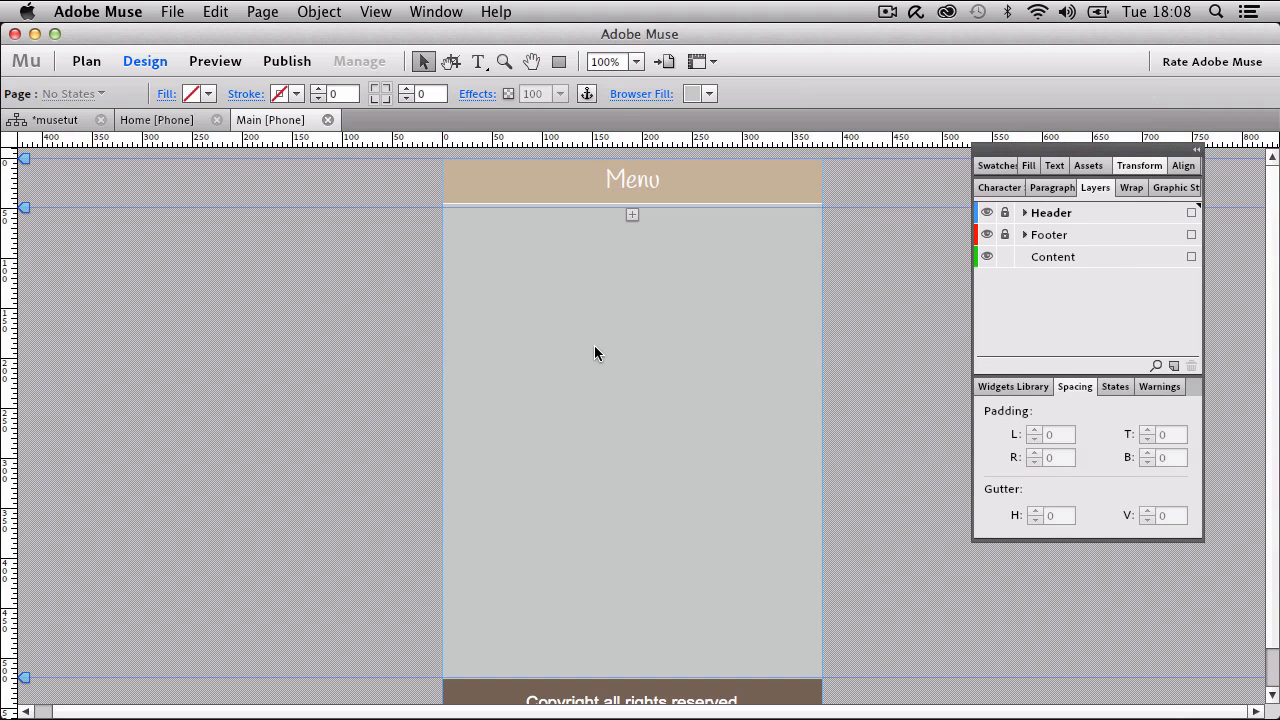
click(328, 120)
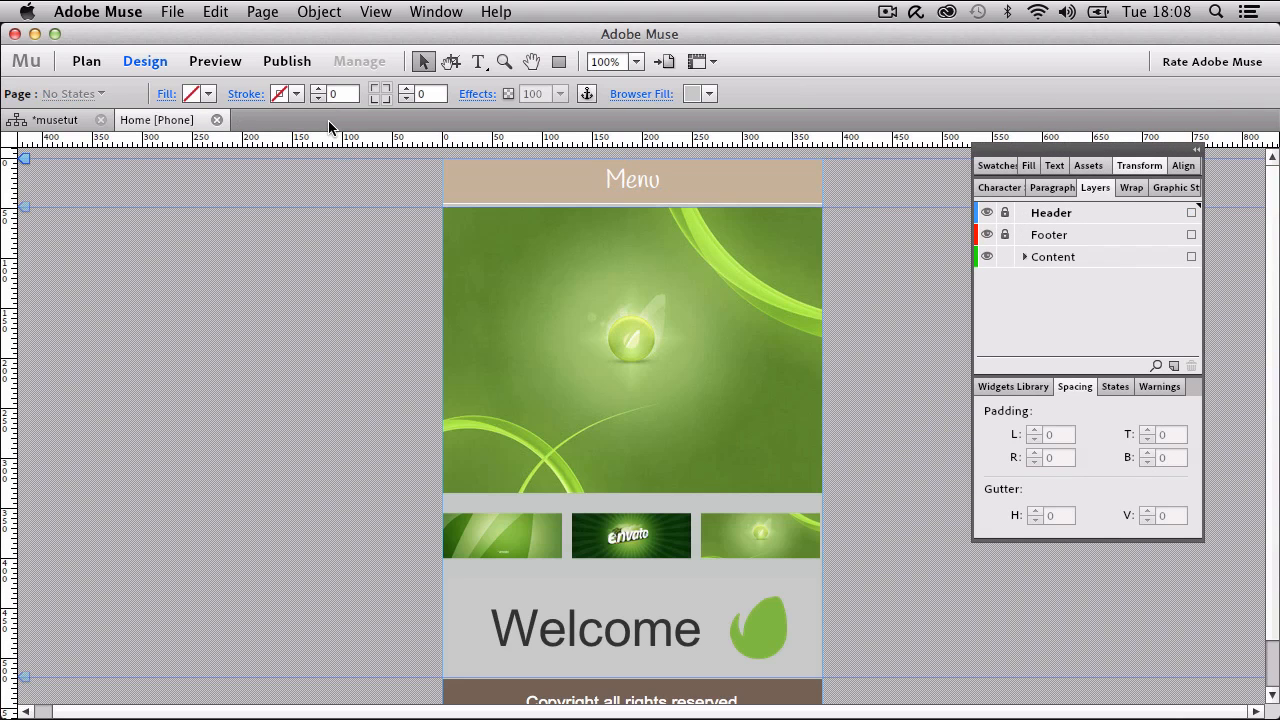
Preview the phone Home page, test expanding and collapsing the Menu accordion, and return to the design view.
click(205, 62)
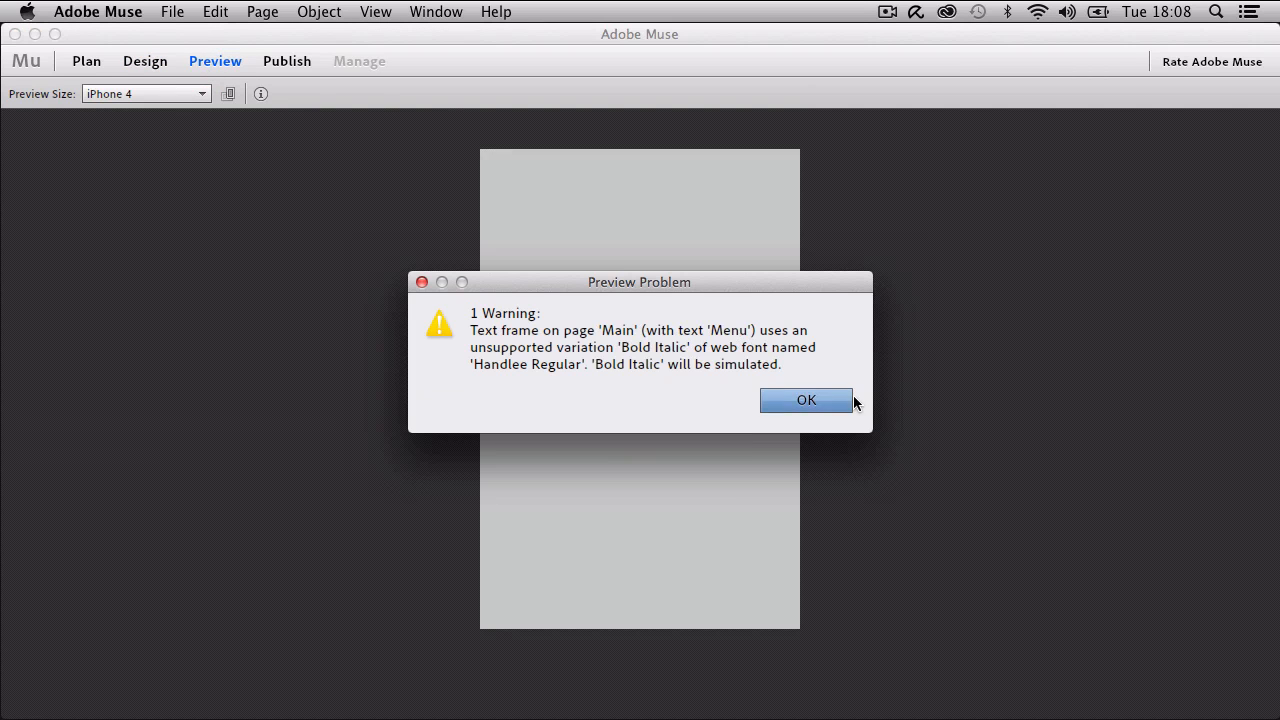
click(820, 400)
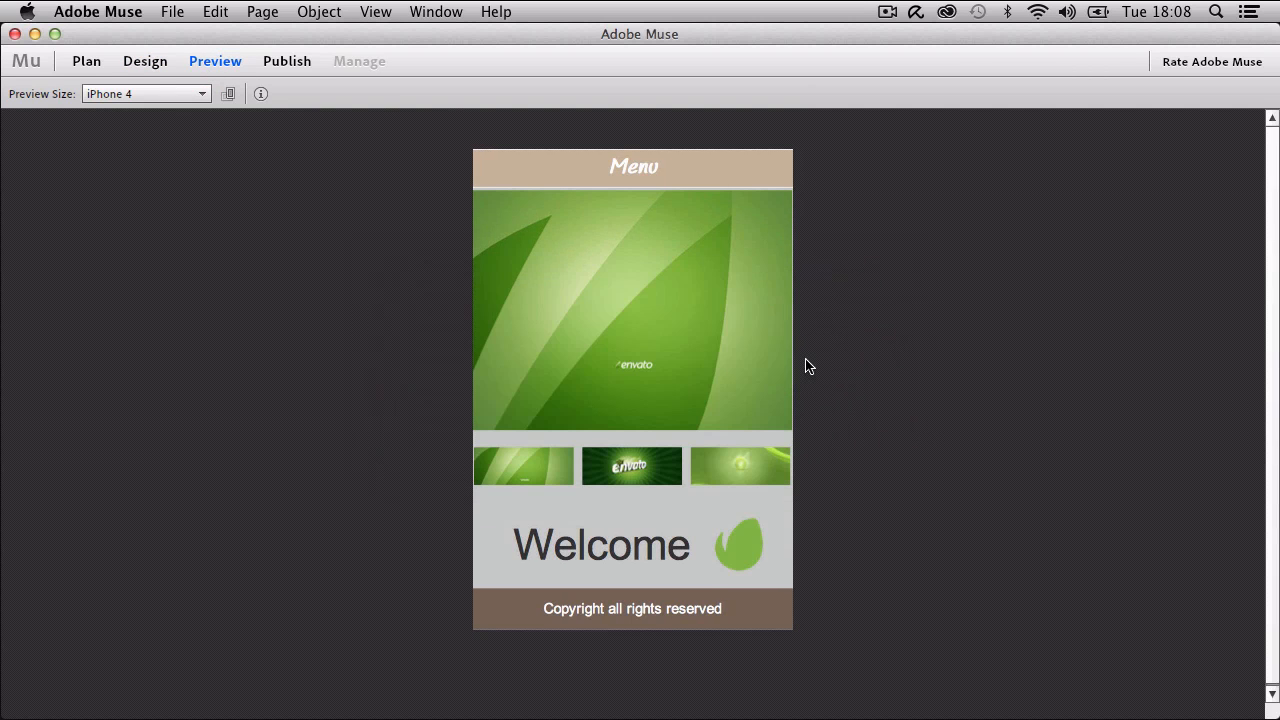
click(667, 170)
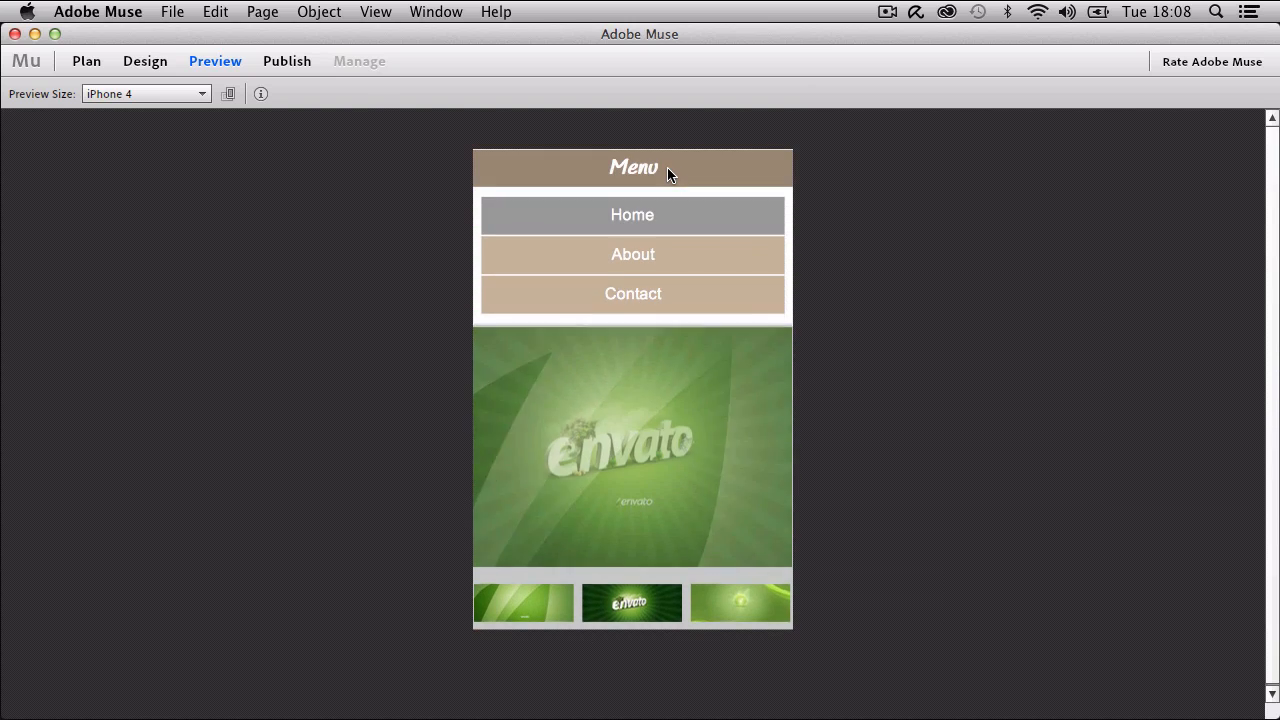
click(667, 170)
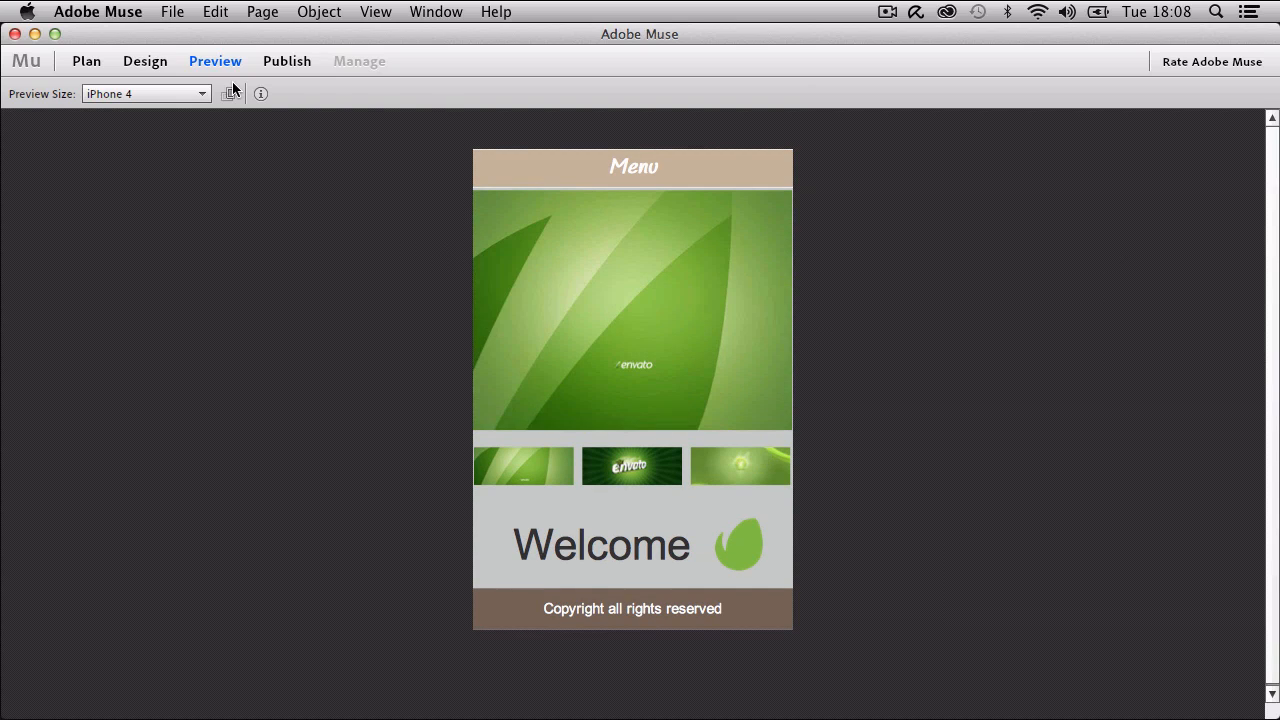
click(155, 62)
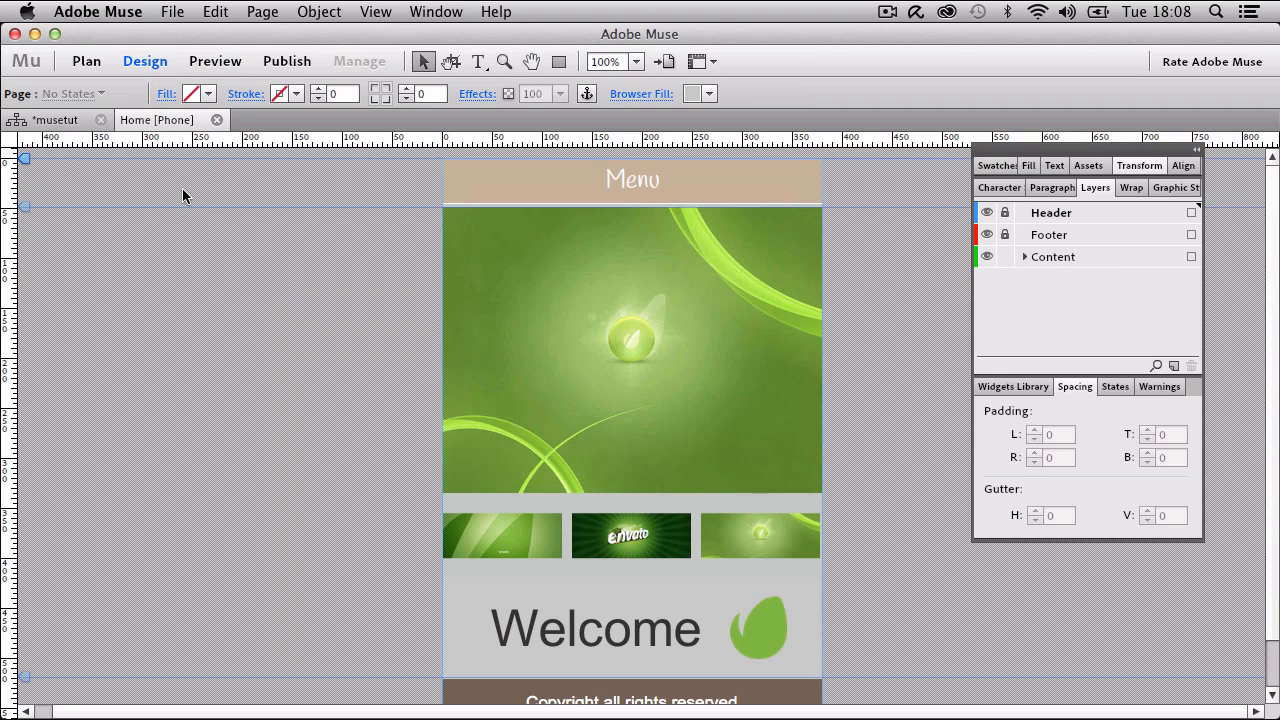
Close the phone Home page and open the phone About page for editing.
click(216, 120)
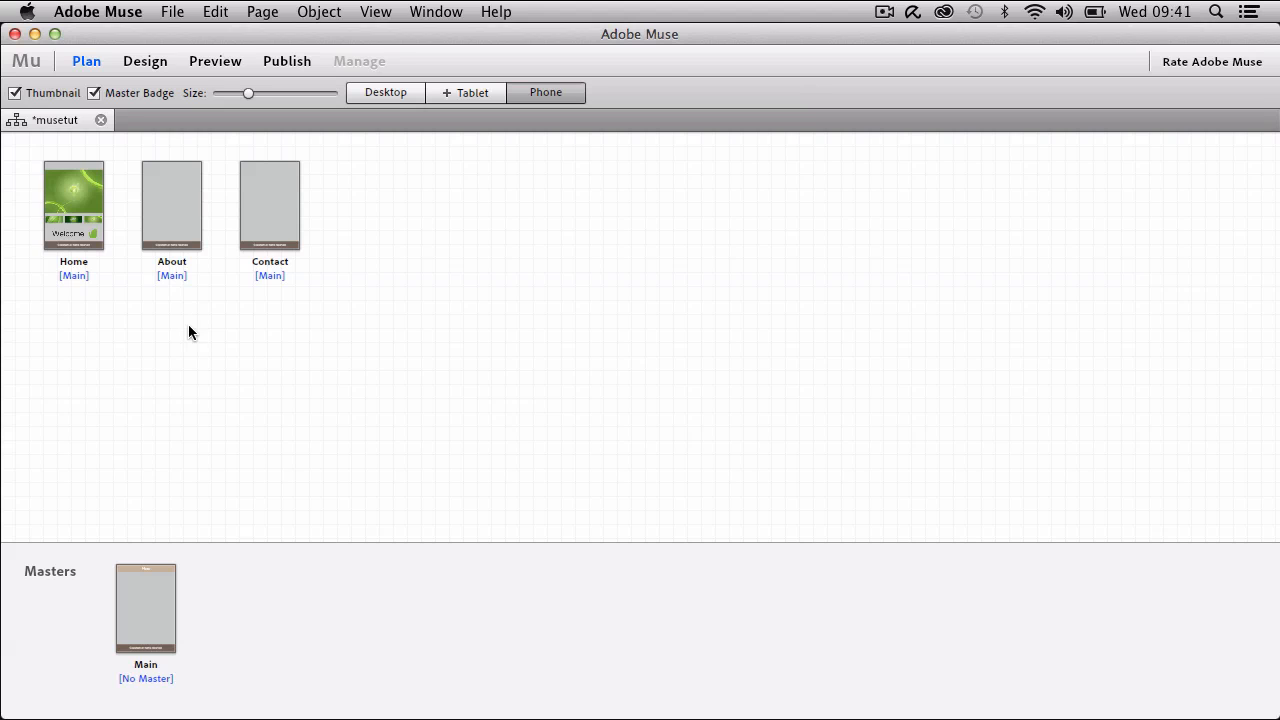
mouse_move(188, 277)
double_click(187, 231)
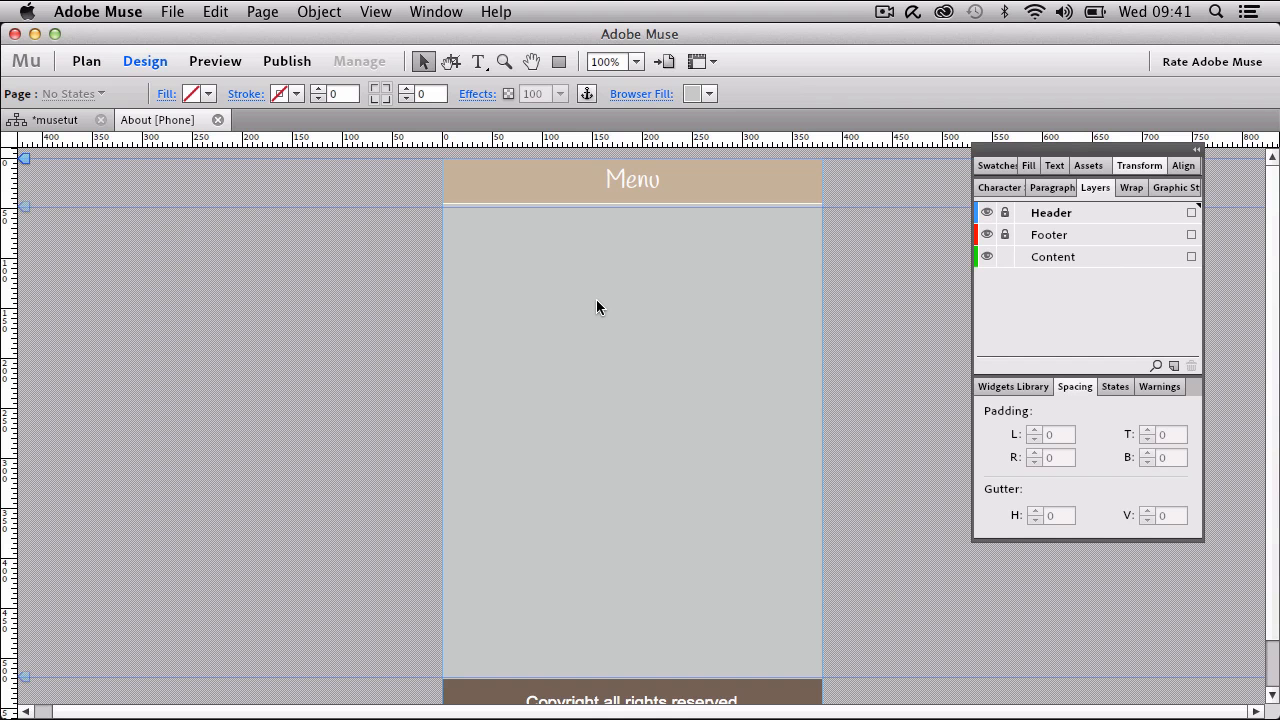
Open the desktop version of the About page from the site plan and look over its sections.
click(55, 120)
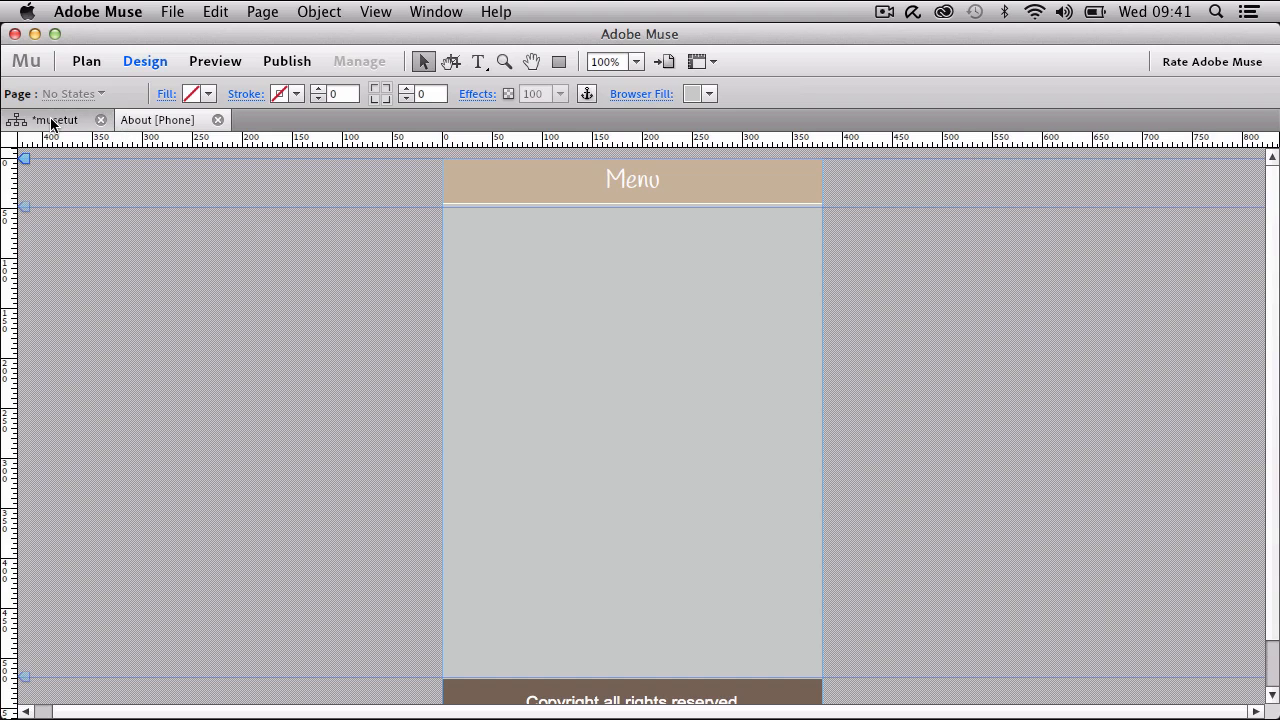
click(370, 93)
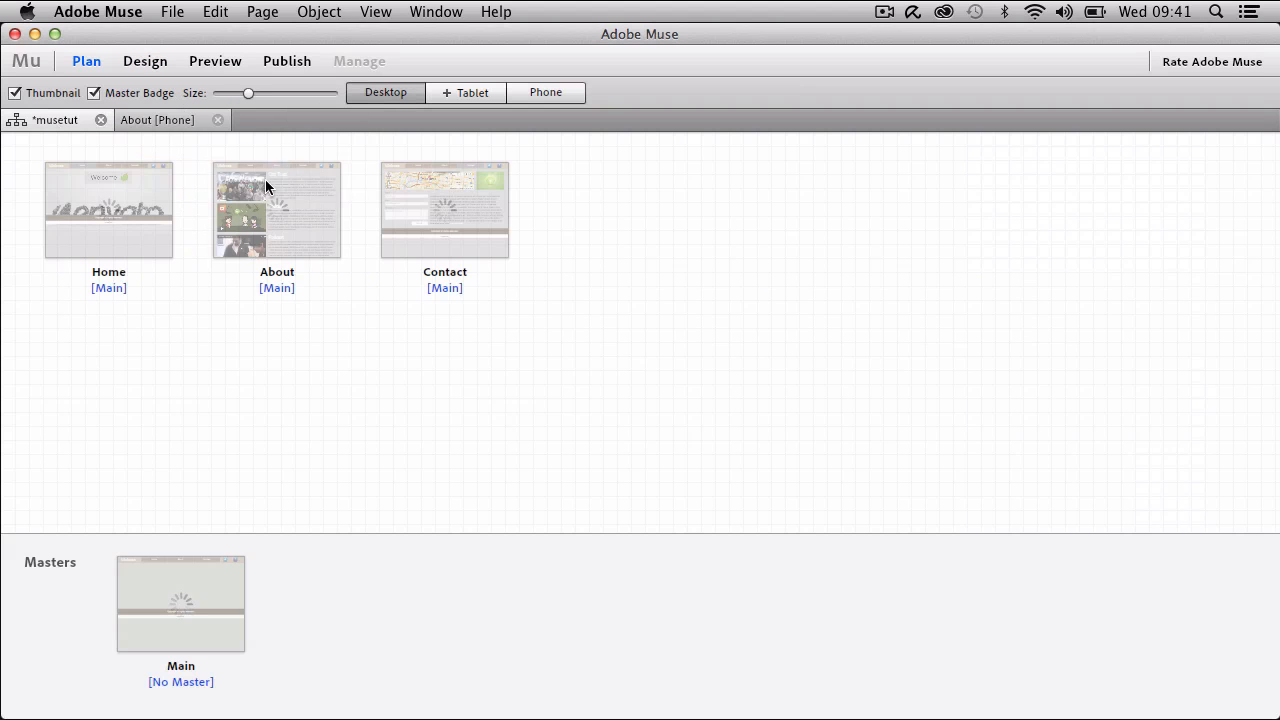
double_click(233, 219)
scroll(815, 500, down, 2)
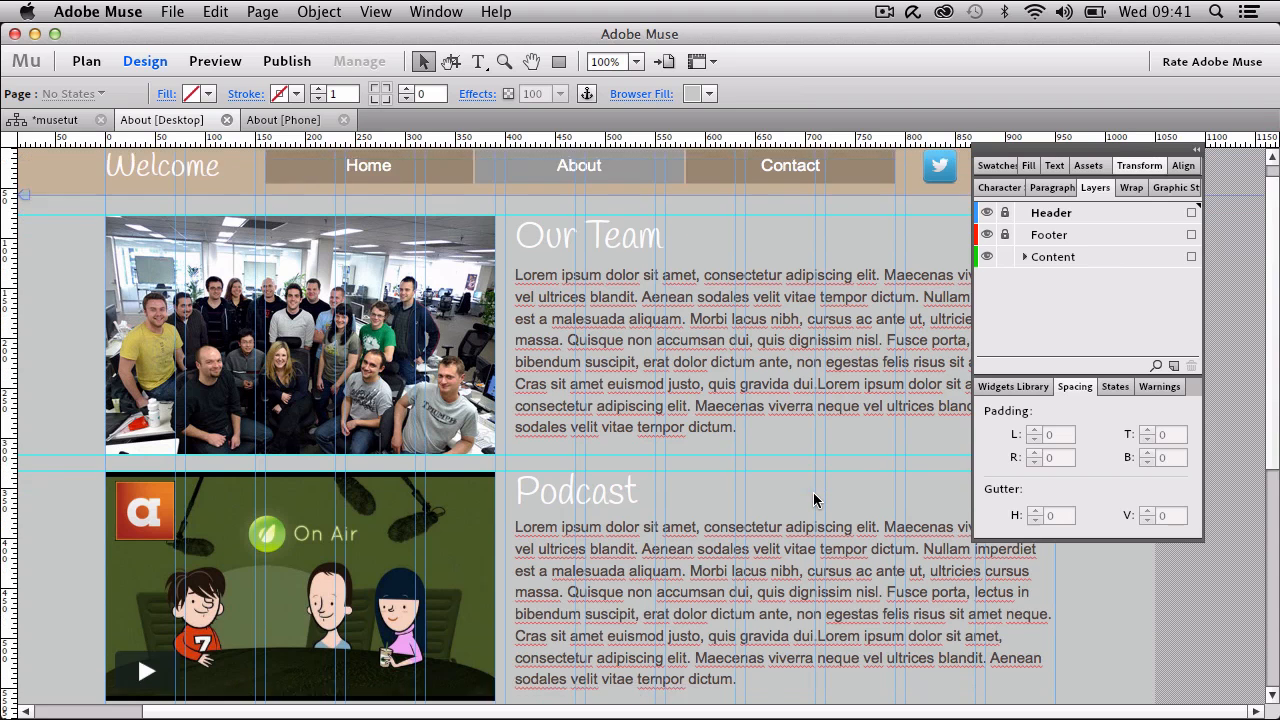
scroll(815, 497, down, 5)
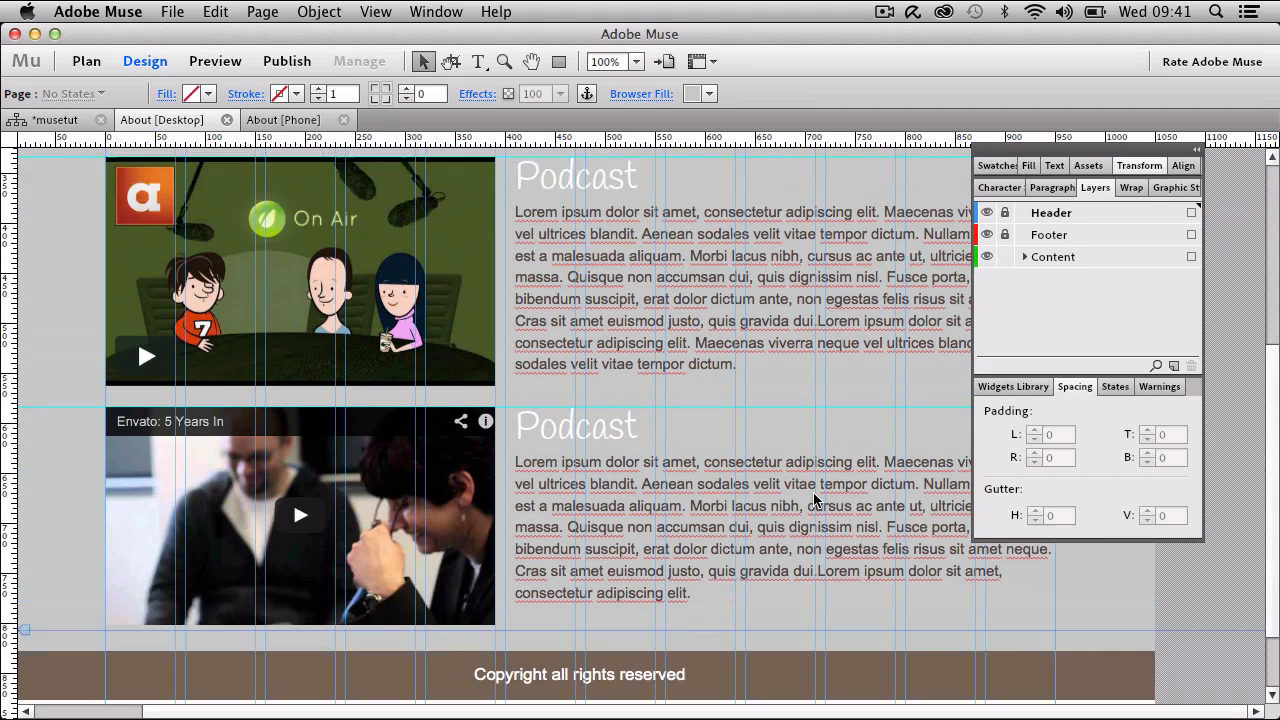
scroll(815, 500, up, 10)
scroll(815, 500, up, 1)
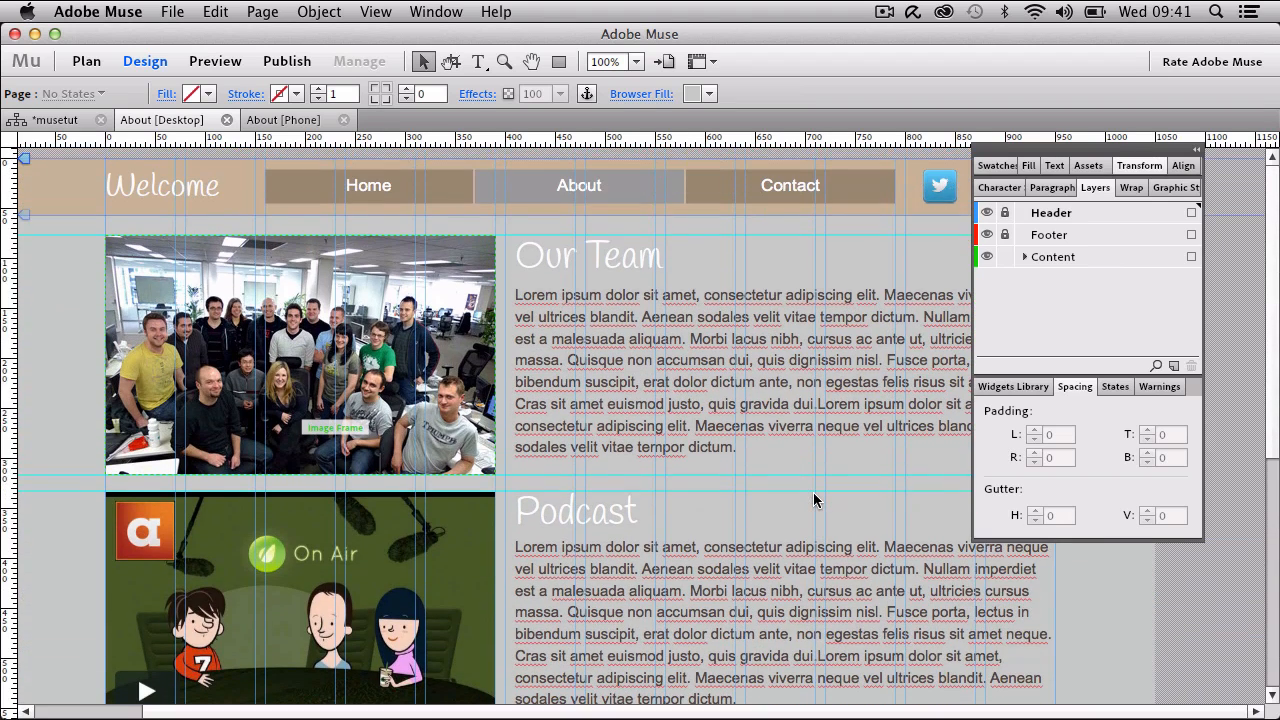
Copy the team photo, Our Team heading and its paragraph from the desktop About page into the phone About page.
click(468, 408)
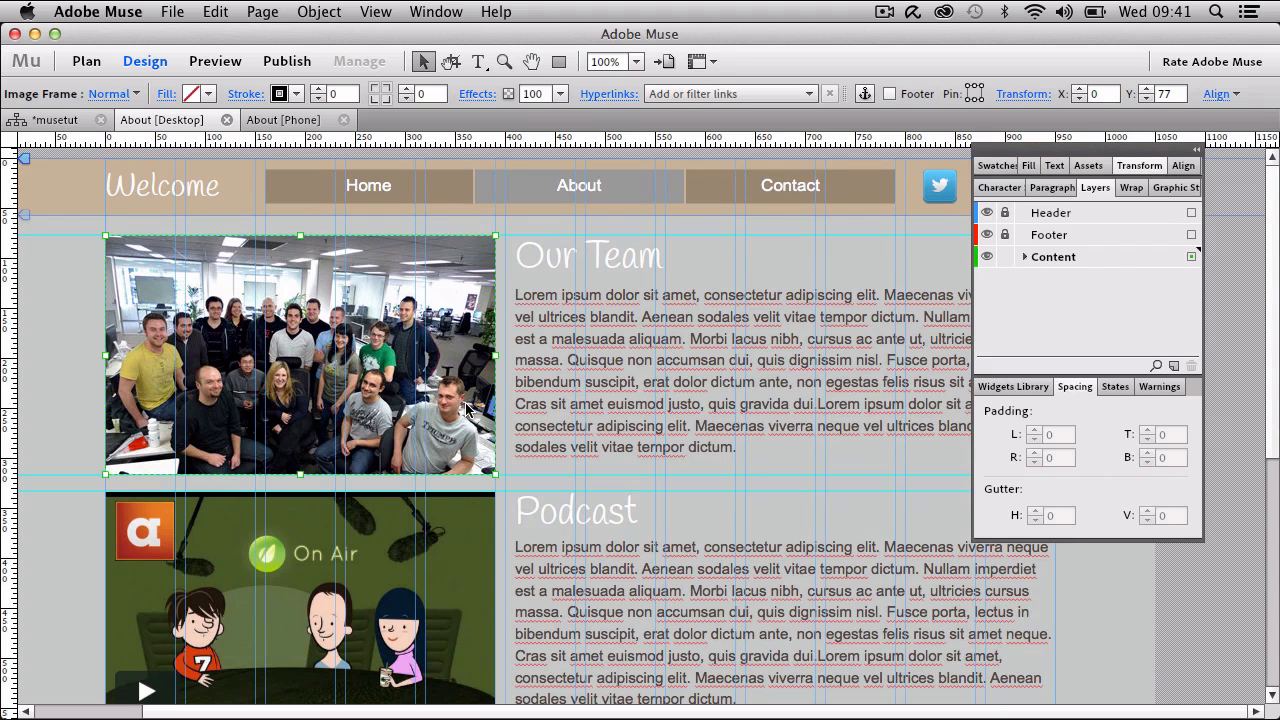
shift+click(607, 390)
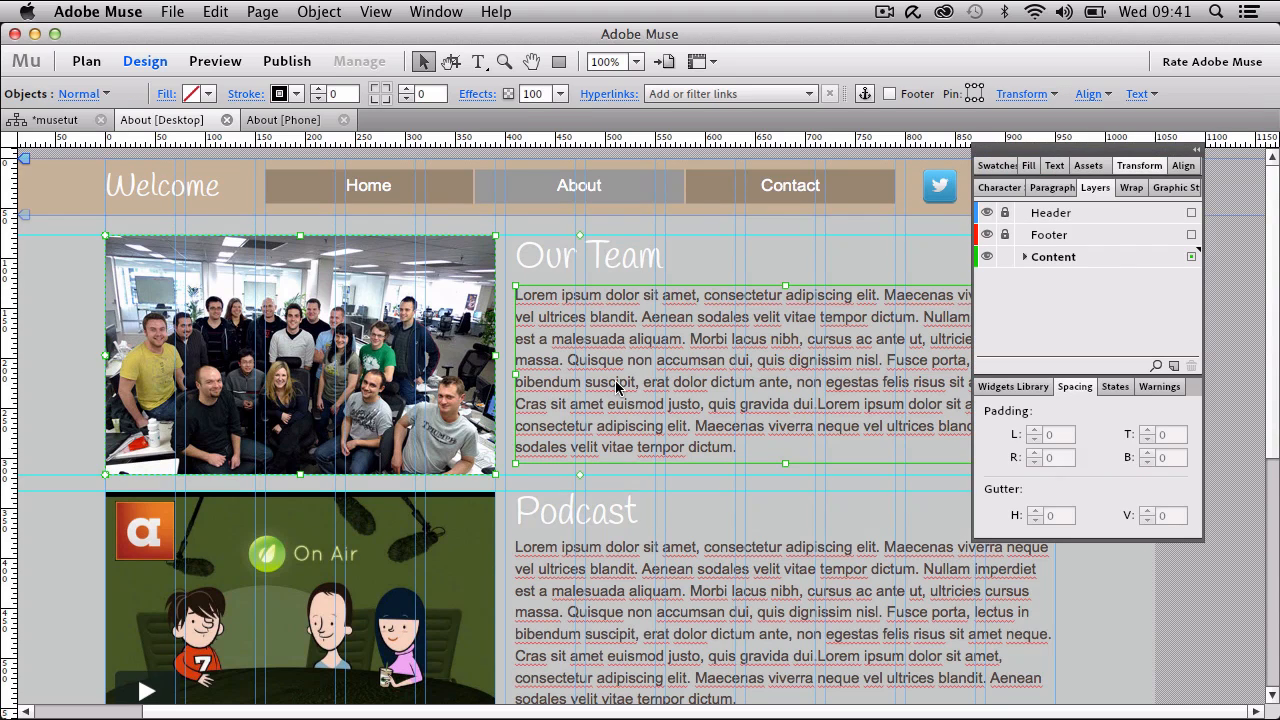
shift+click(575, 262)
key(super+c)
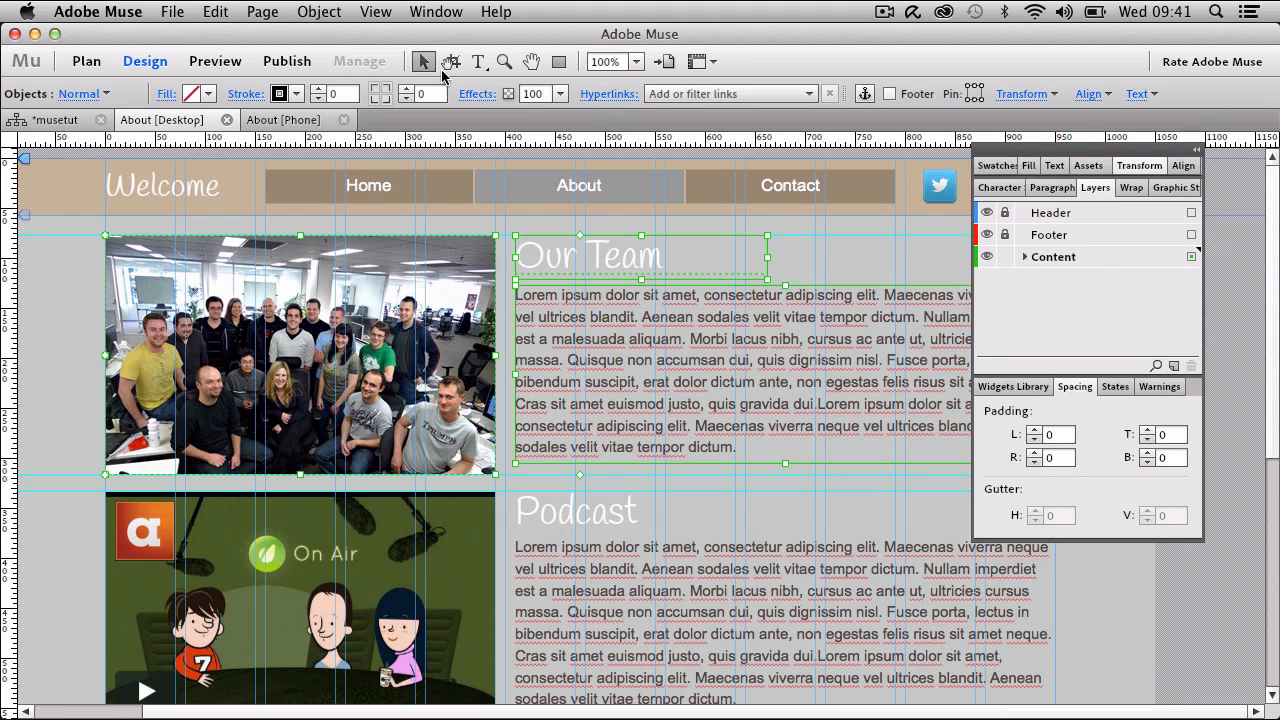
click(300, 120)
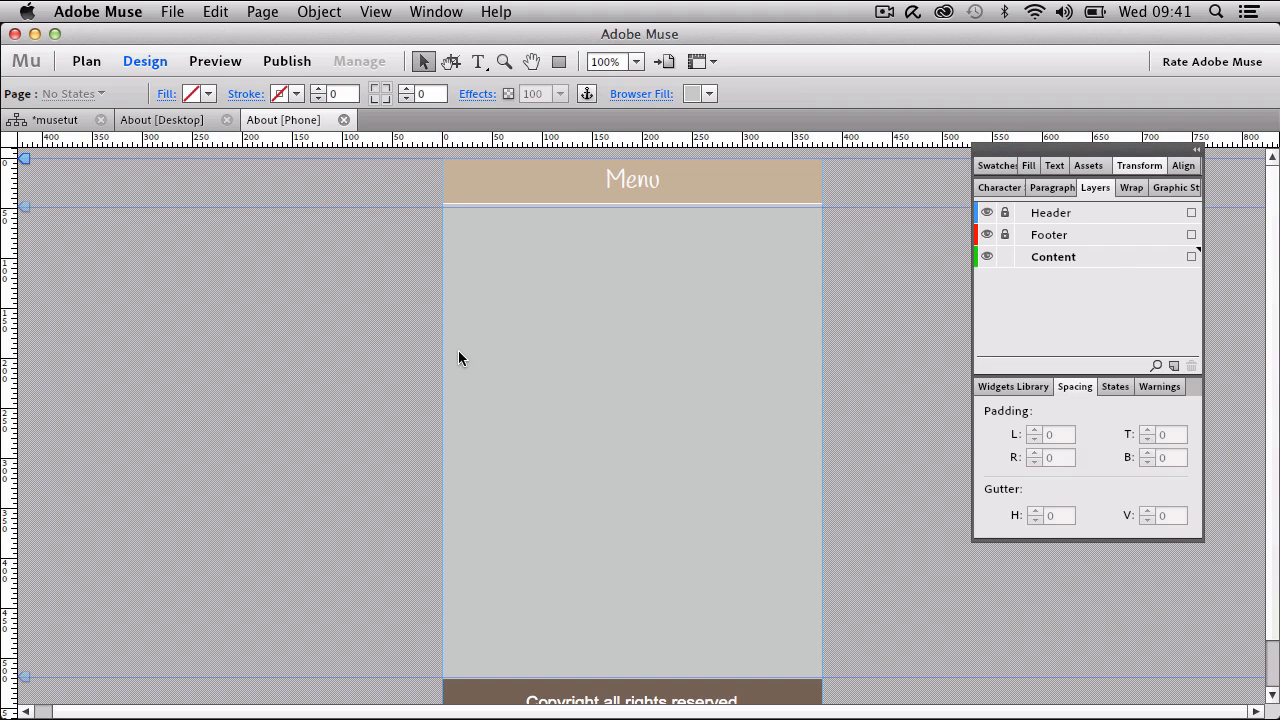
key(super+v)
click(321, 579)
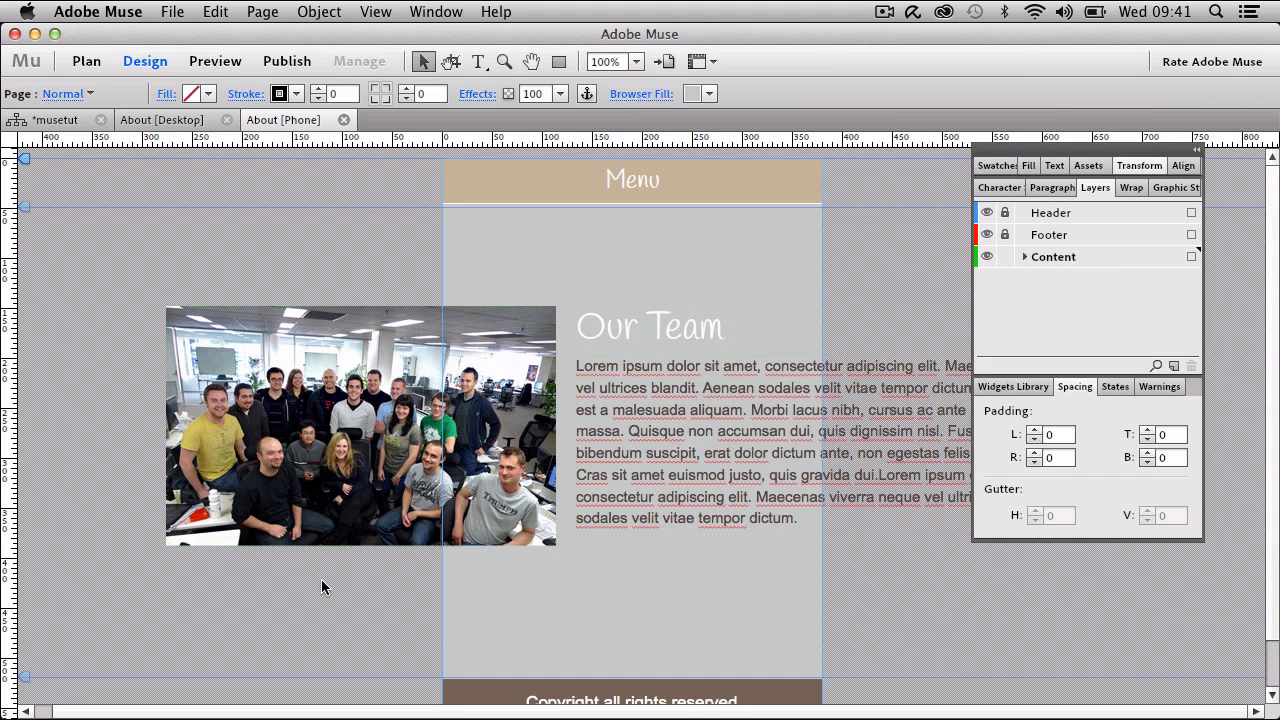
Scale the team photo to the phone page's width and position it directly beneath the Menu header.
drag(312, 452, 588, 386)
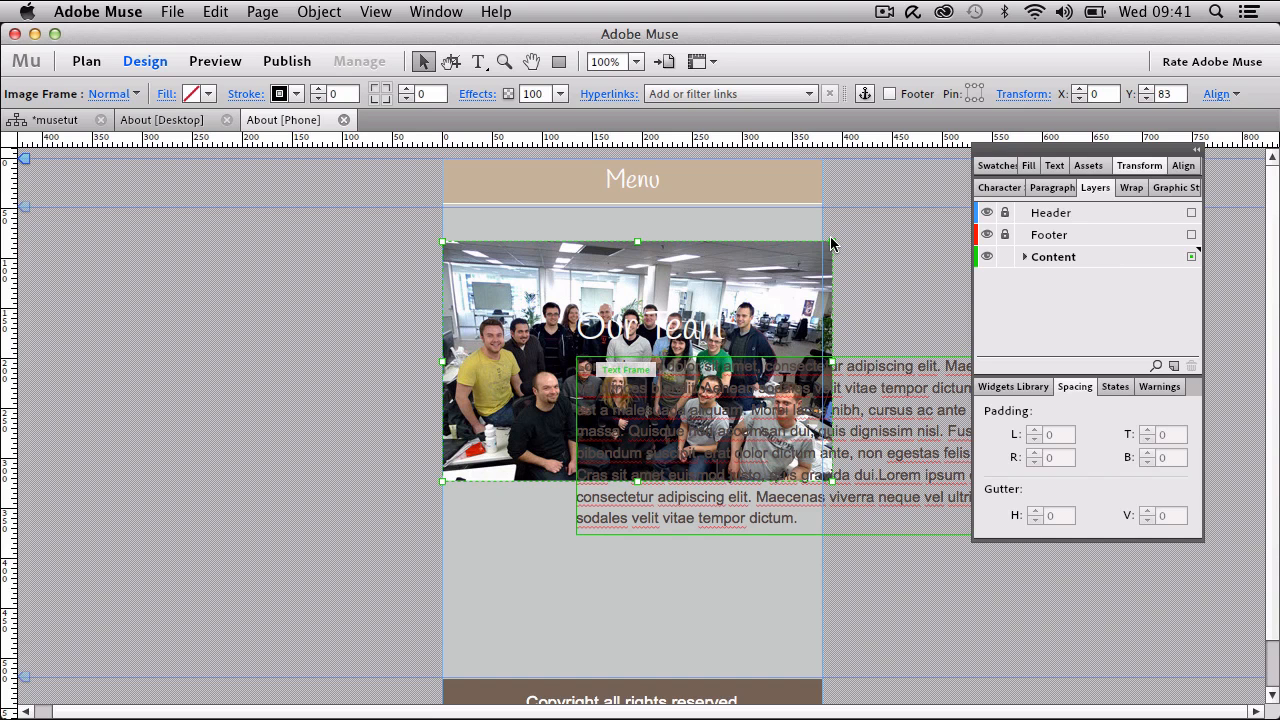
drag(810, 259, 821, 251)
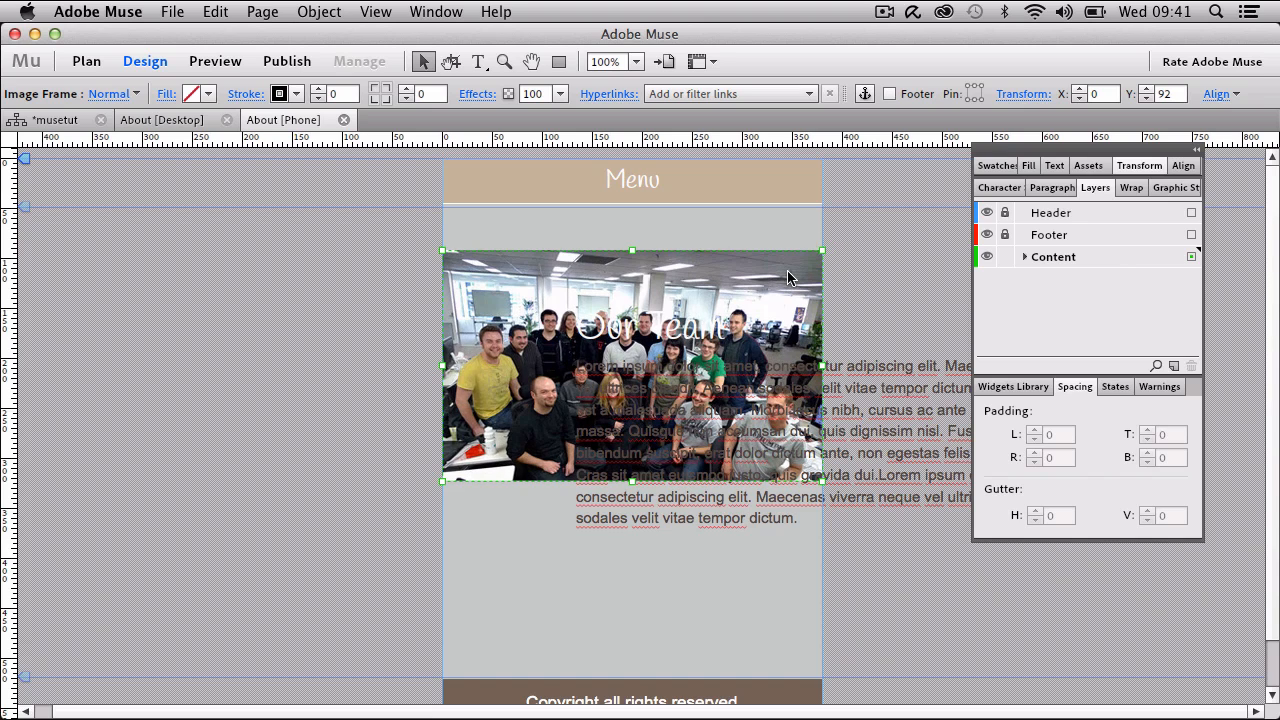
key(shift+Up)
key(shift+Up)
key(shift+Up)
key(shift+Up)
key(Up)
key(Up)
key(Up)
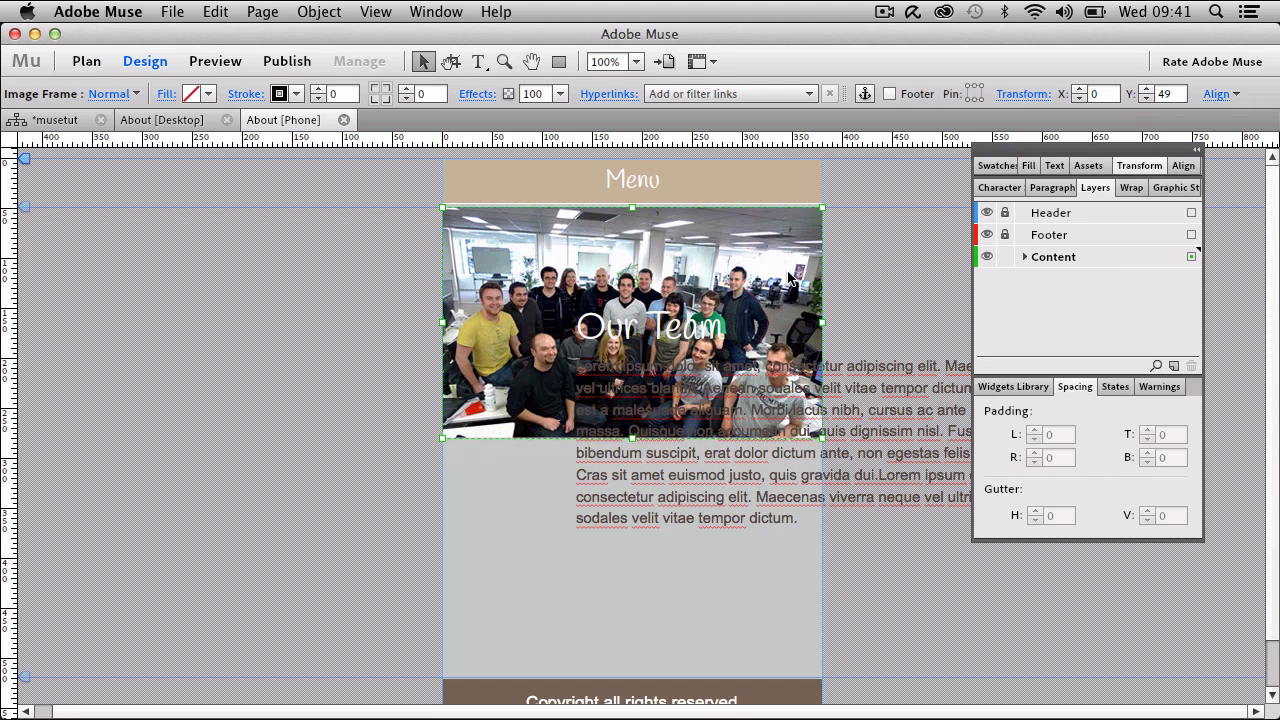
key(Up)
Place the Our Team paragraph directly below the photo and narrow its text frame to the page width.
click(728, 490)
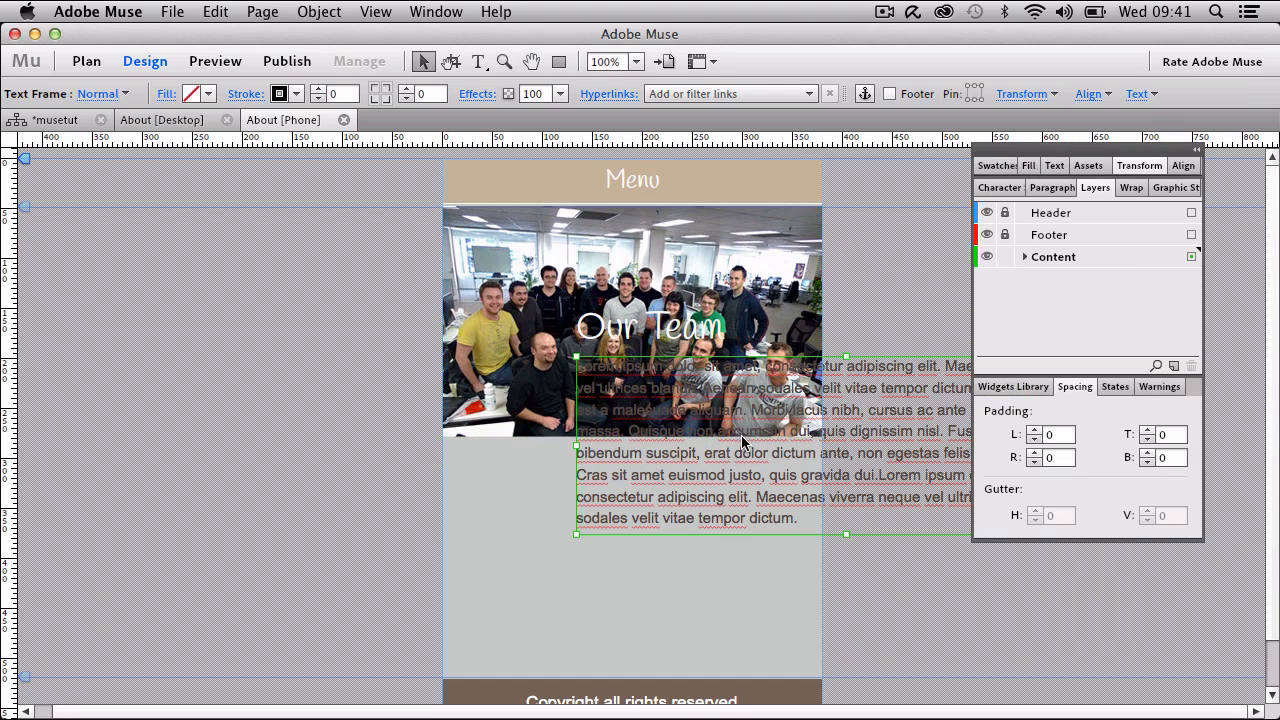
drag(728, 449, 601, 533)
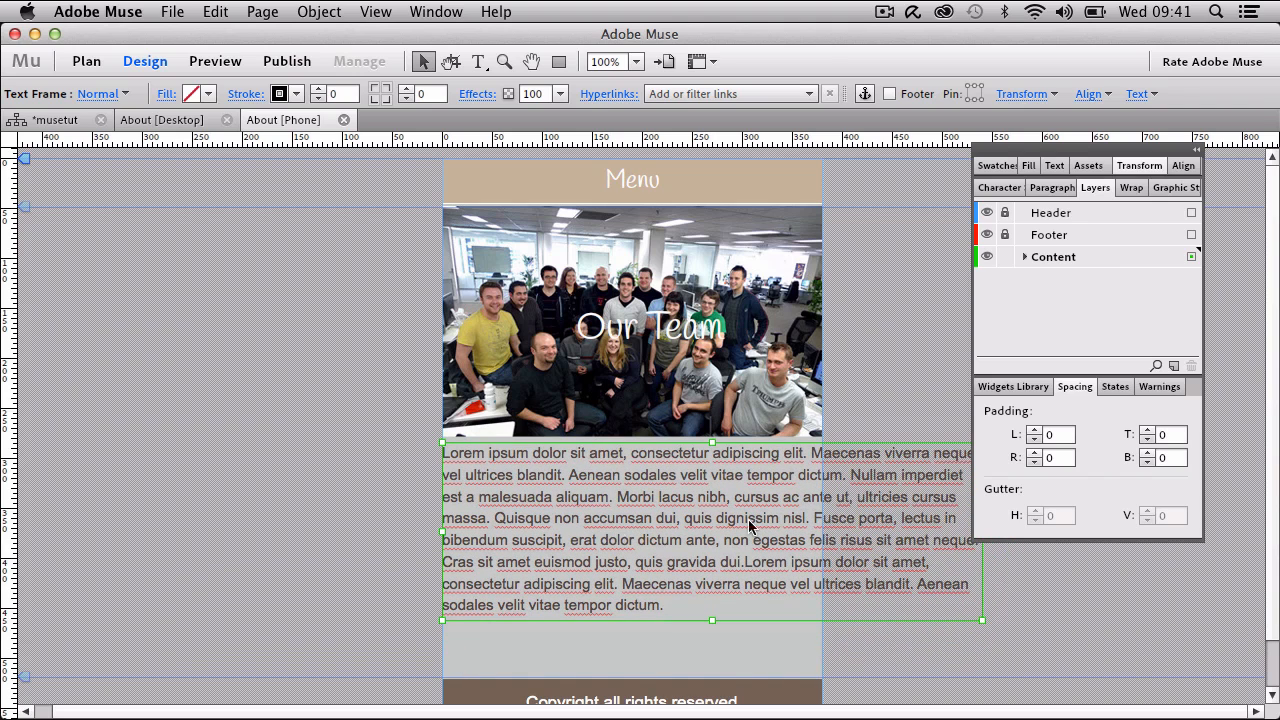
click(1147, 145)
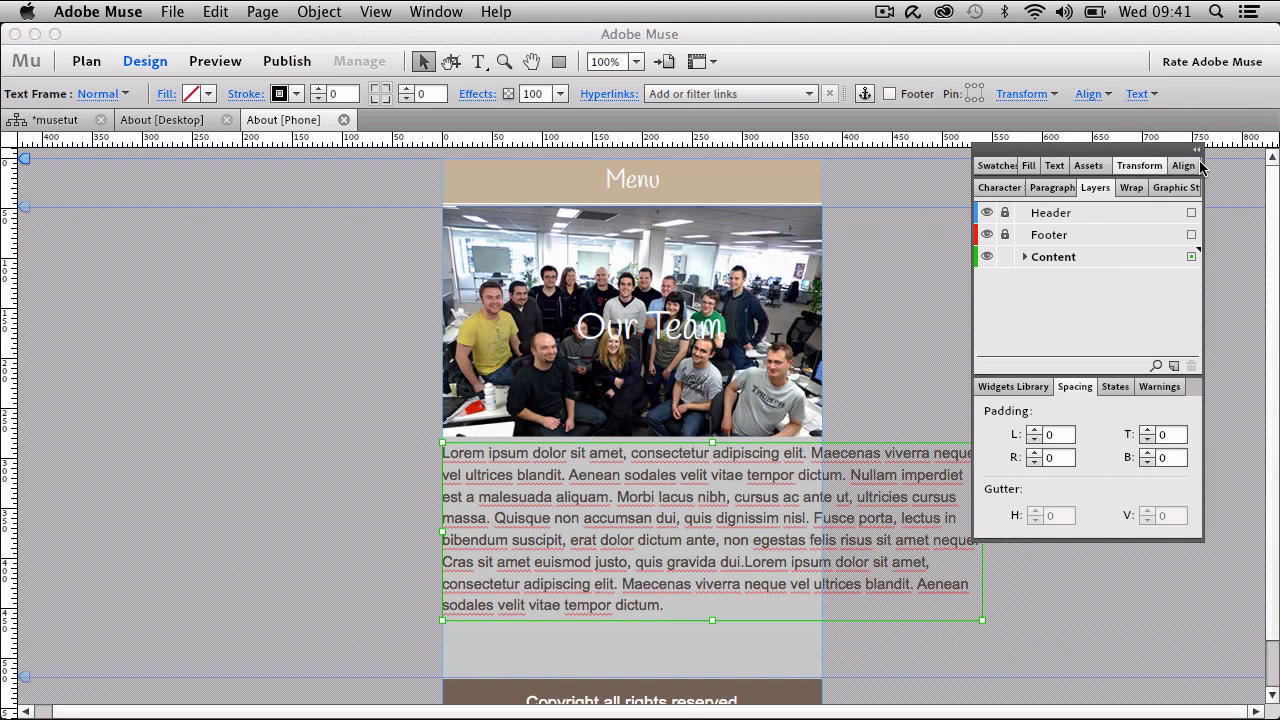
drag(1065, 157, 1173, 186)
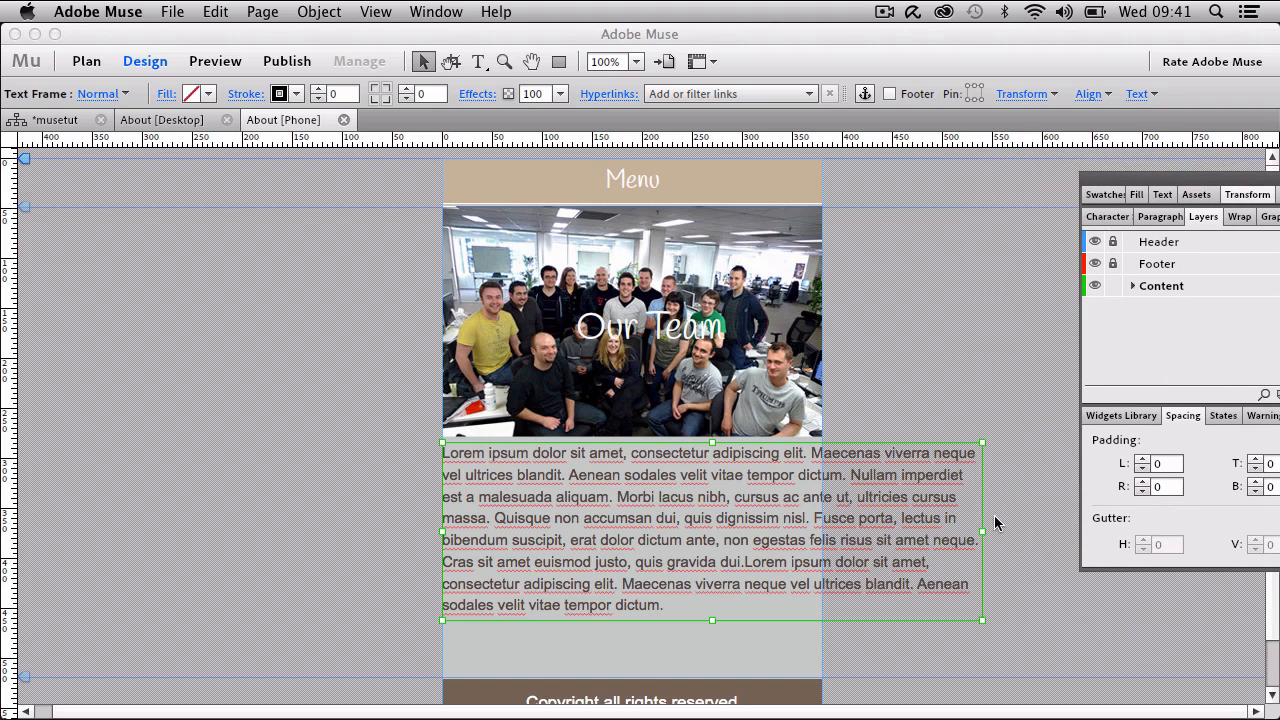
drag(982, 532, 822, 540)
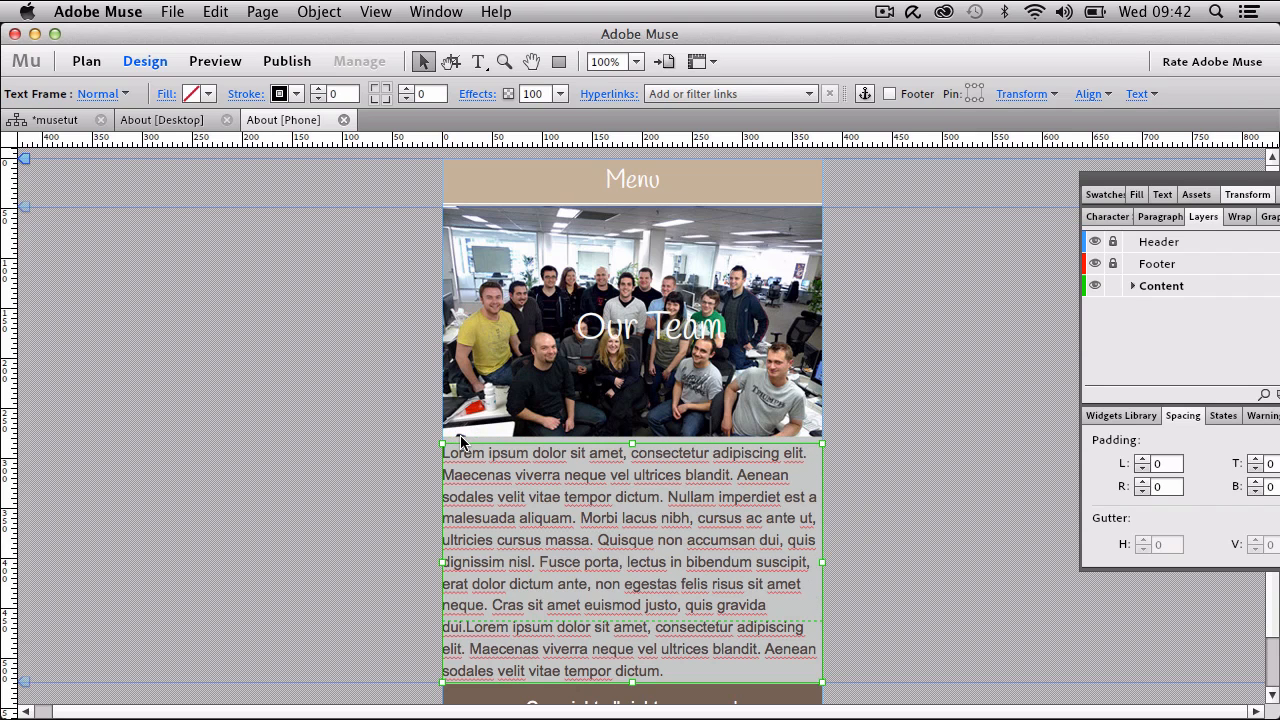
Try left and right text margins of 10 on the Our Team paragraph.
key(t)
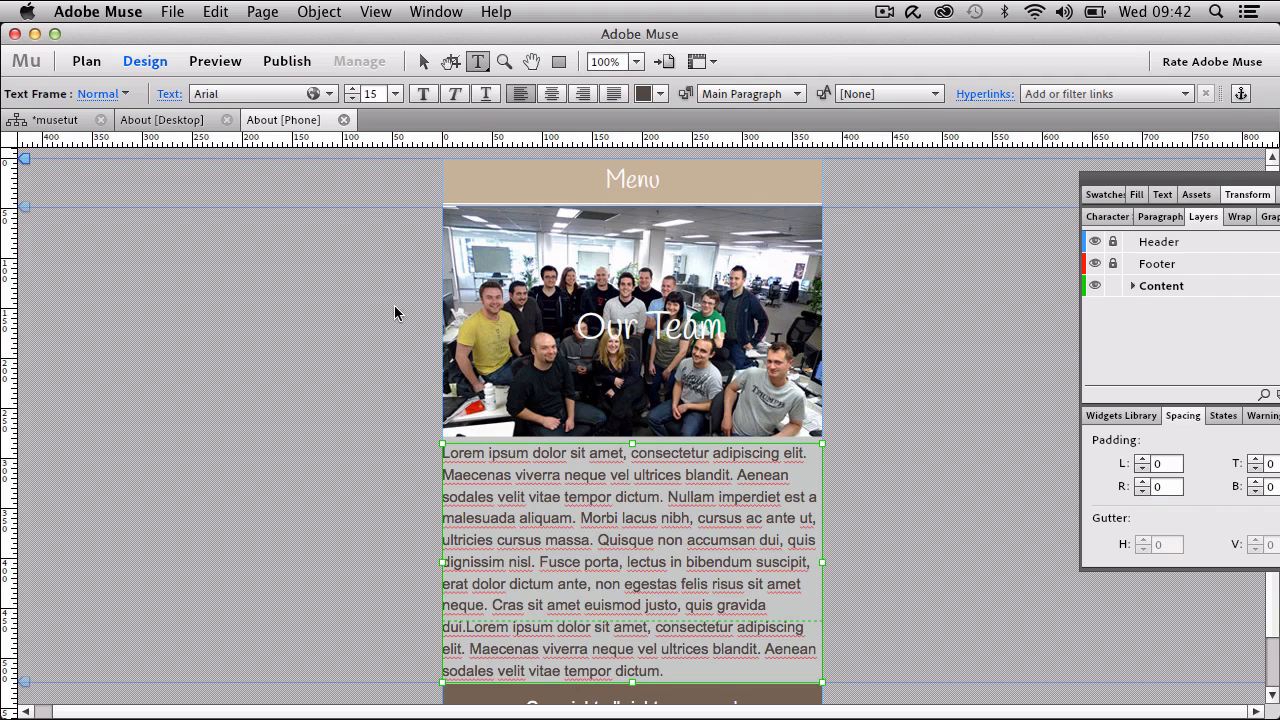
click(170, 94)
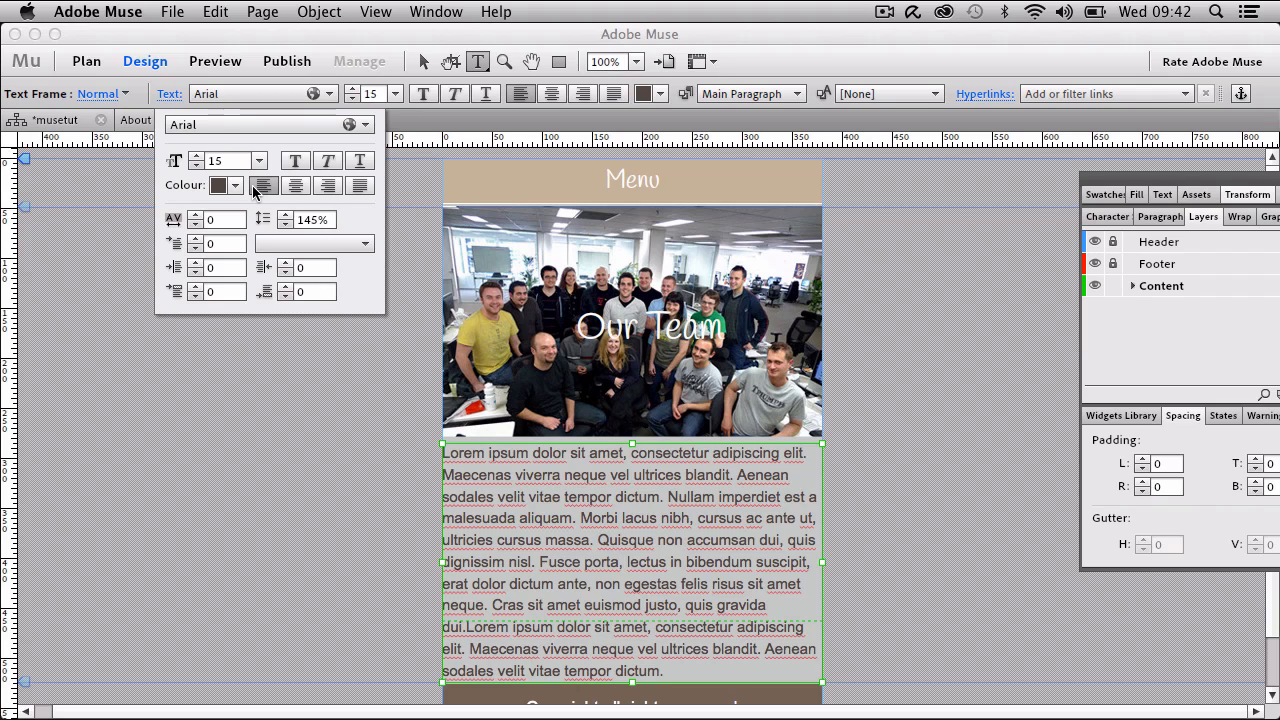
click(214, 270)
double_click(223, 270)
text(10)
key(Return)
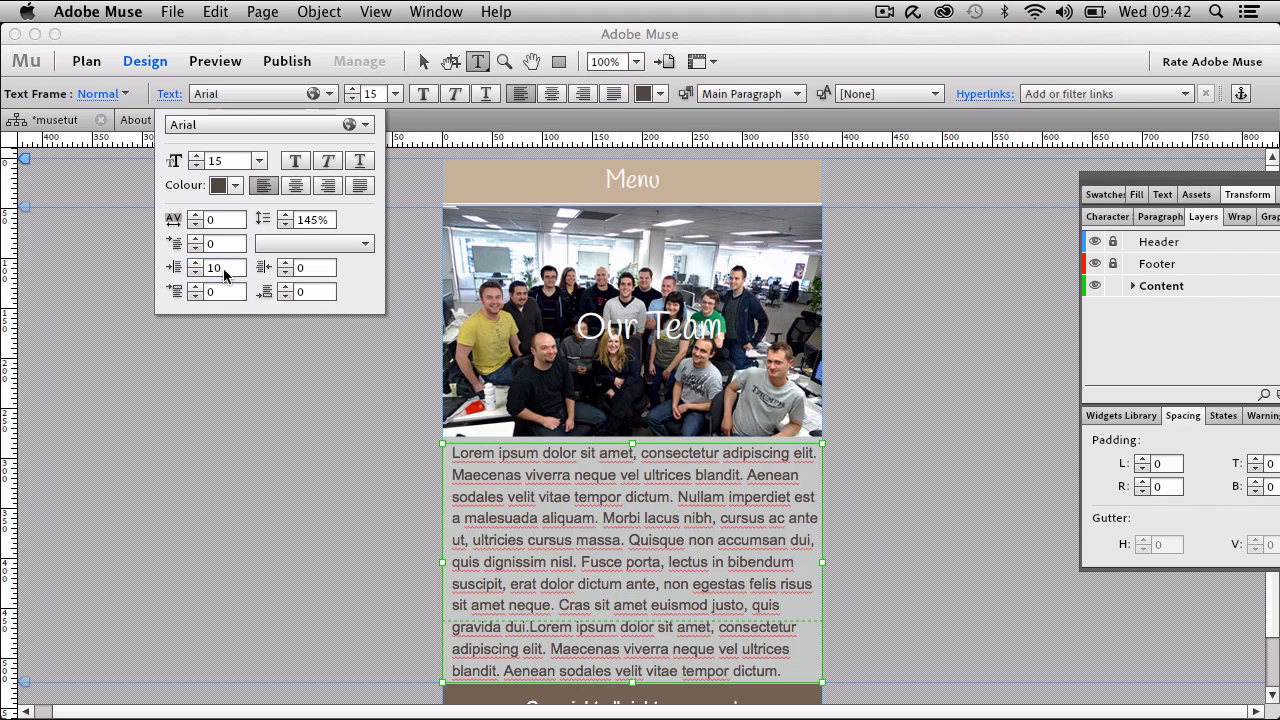
double_click(315, 272)
text(10)
key(Return)
scroll(597, 452, down, 3)
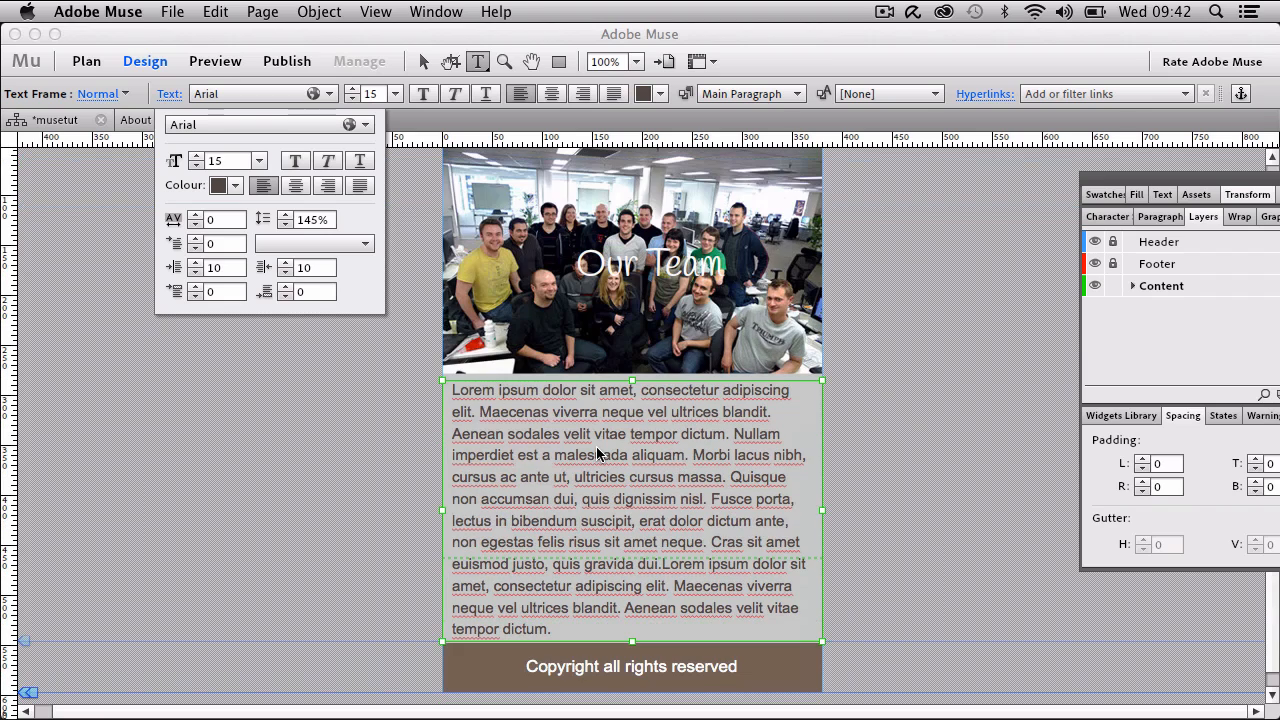
Remove the left and right text margins from the Our Team paragraph.
double_click(312, 272)
drag(232, 265, 156, 264)
key(BackSpace)
key(Return)
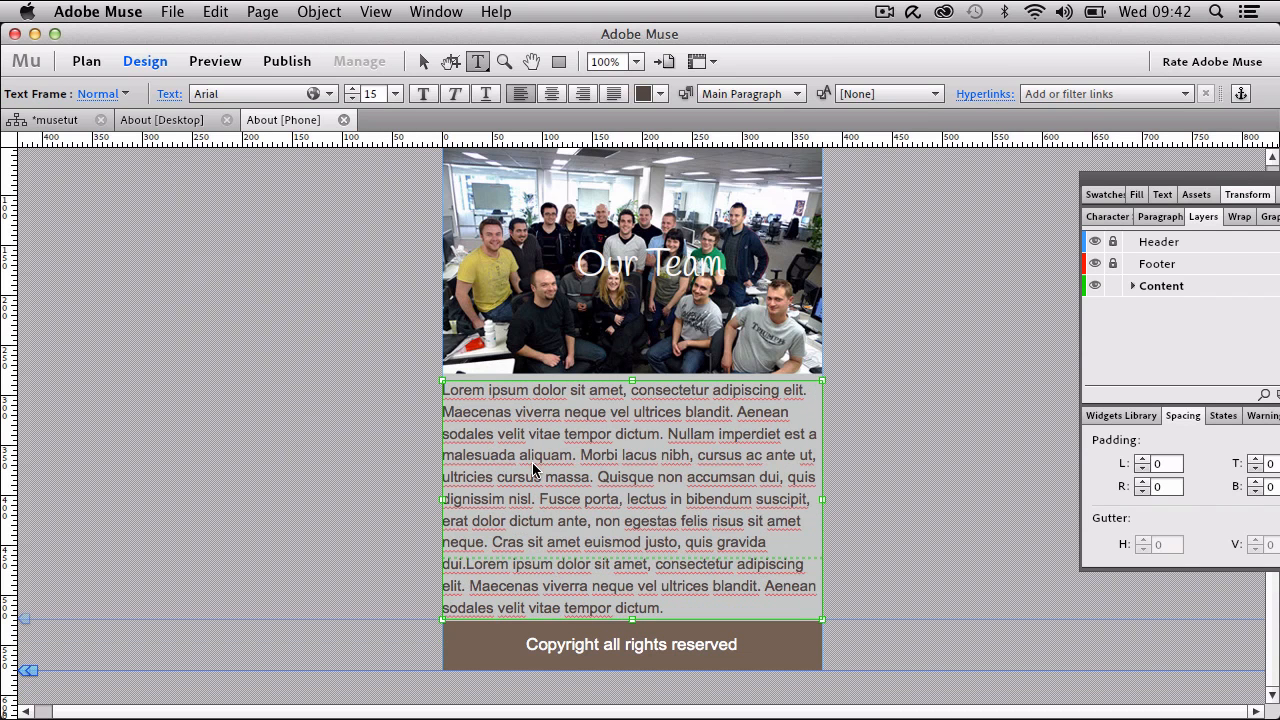
Pull both sides of the paragraph's text frame inward from the page edges.
click(422, 61)
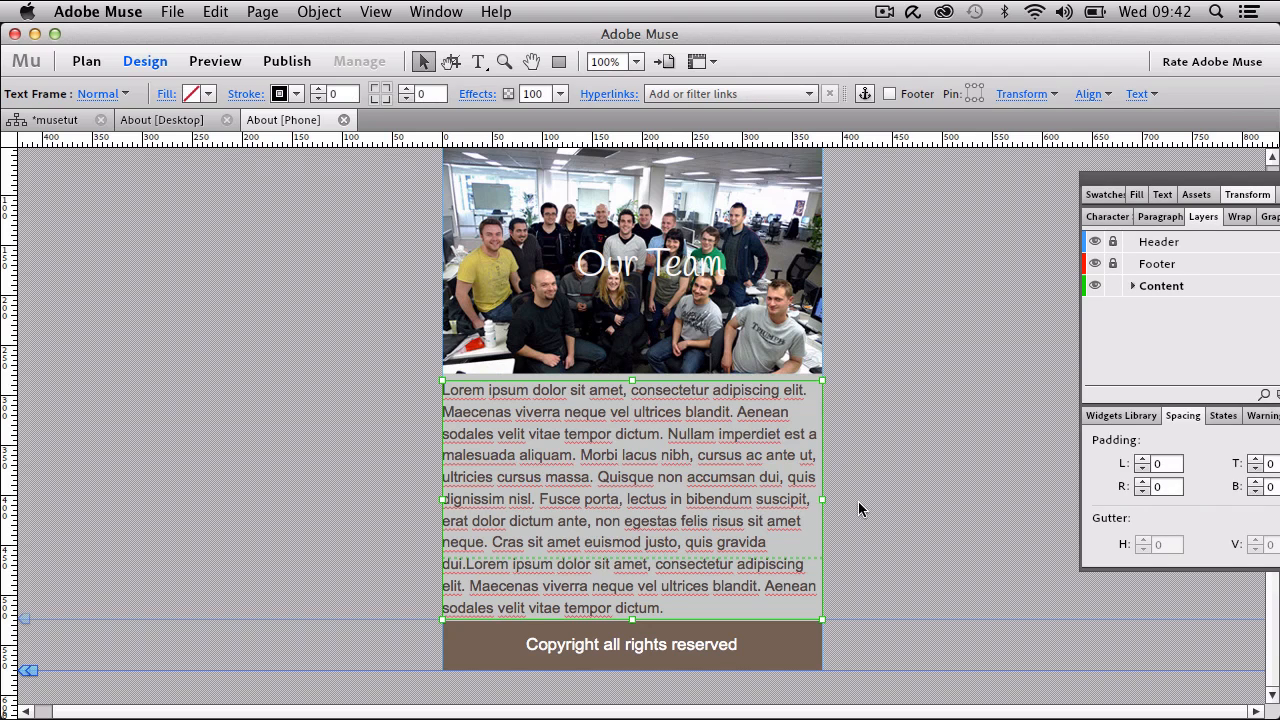
drag(823, 500, 795, 497)
drag(443, 510, 460, 517)
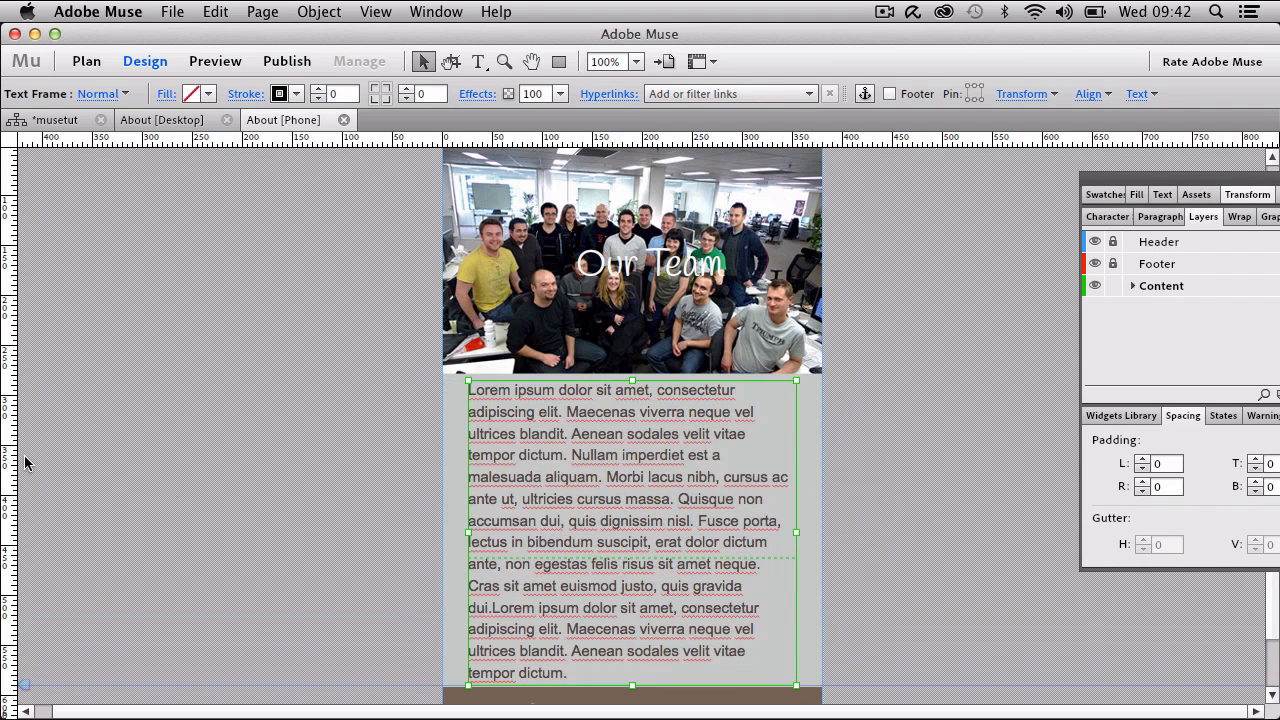
Add two vertical margin guides to the phone About page, at about X 20 and at X 360.
drag(14, 462, 456, 492)
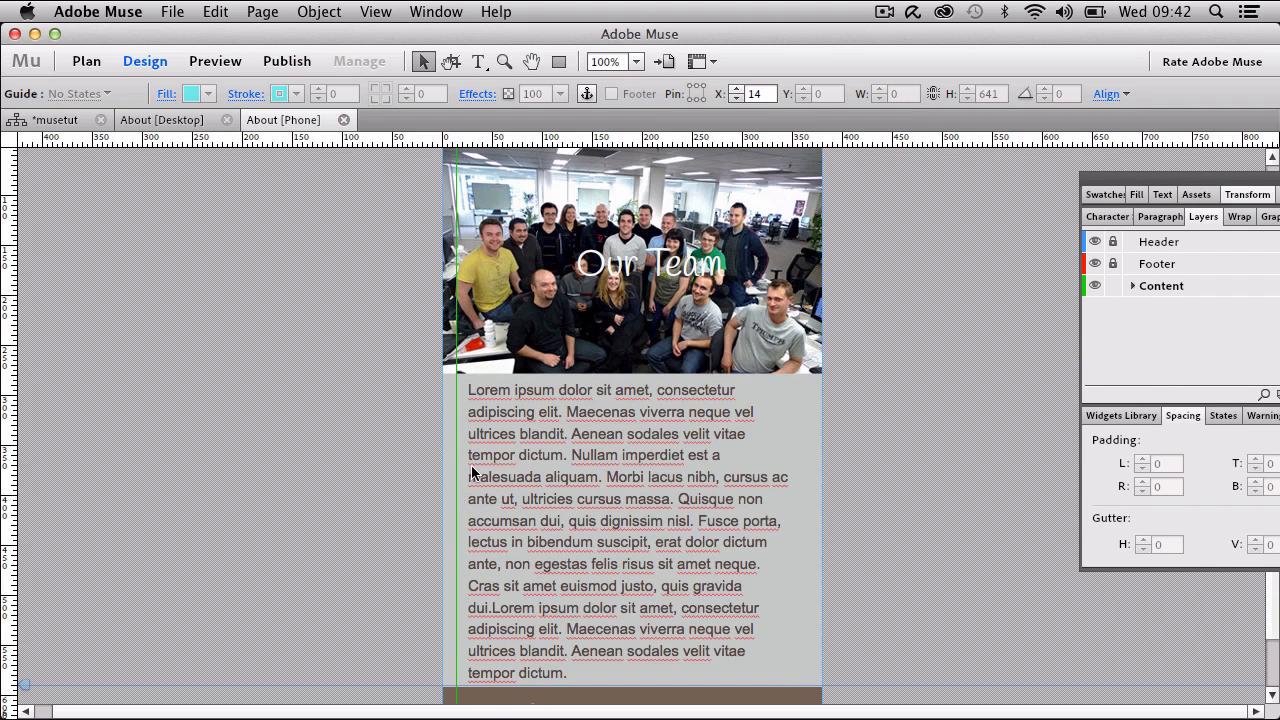
click(766, 95)
key(Return)
click(242, 480)
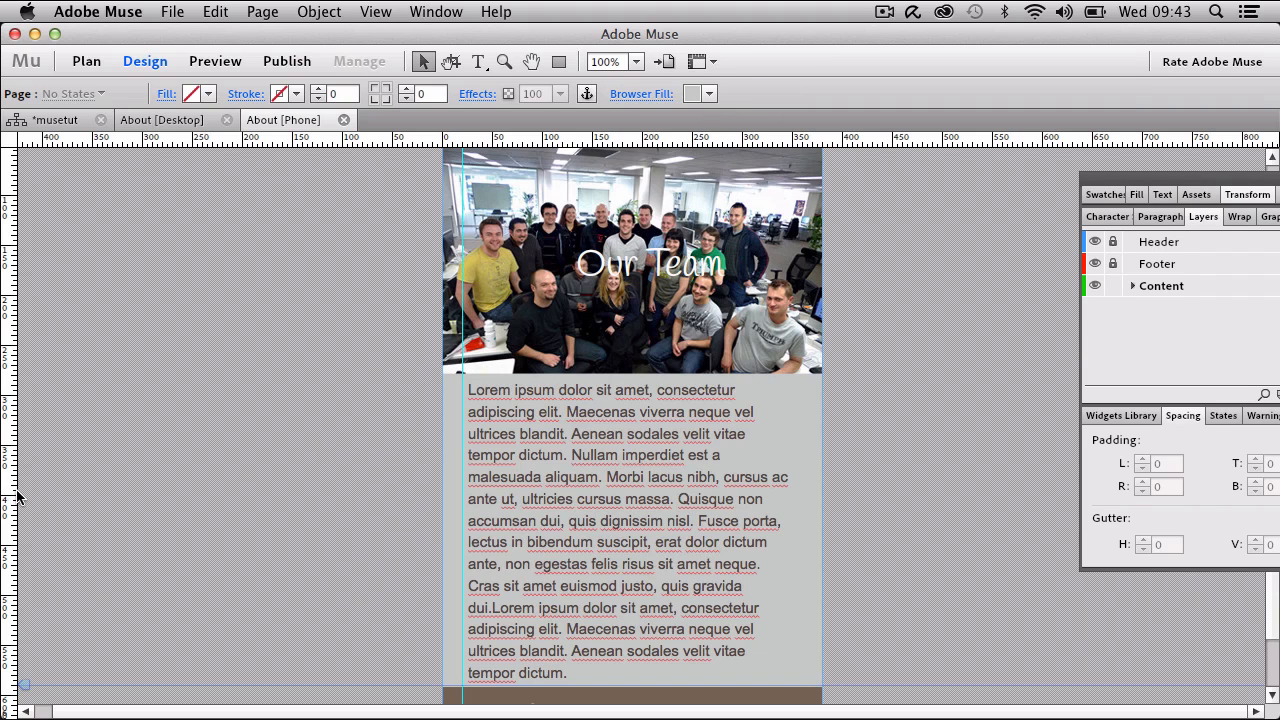
drag(463, 498, 822, 521)
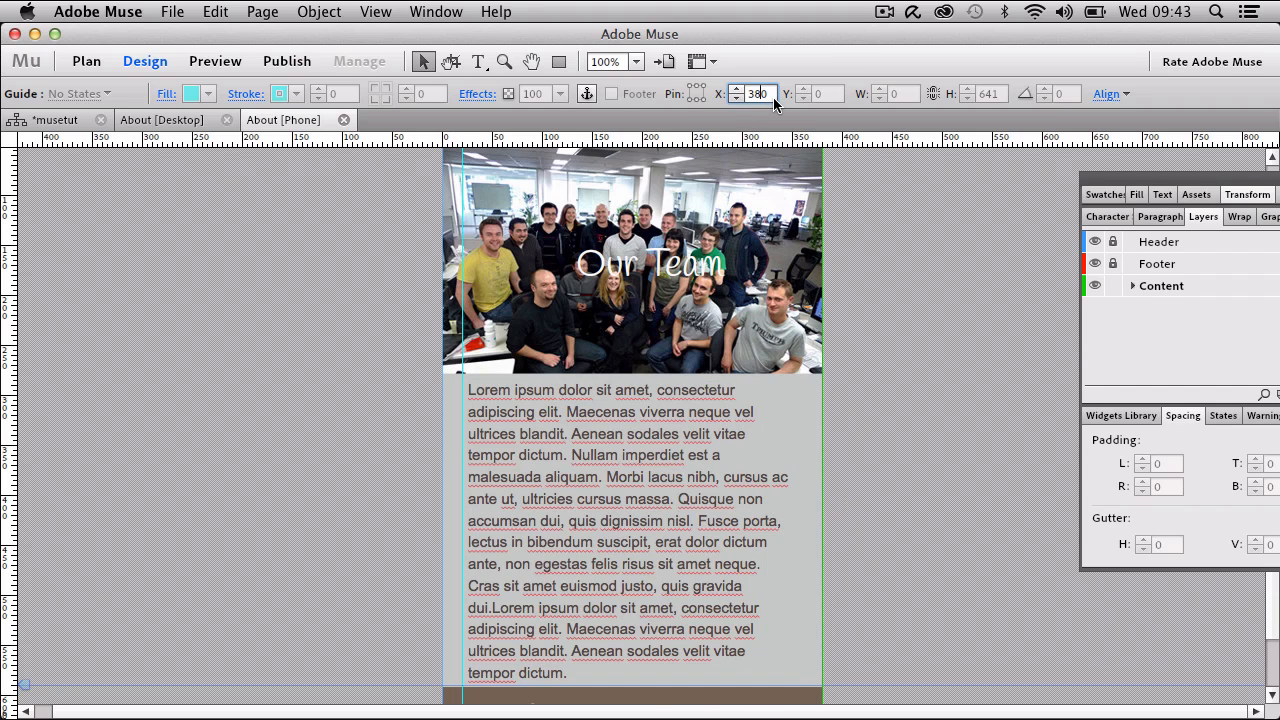
key(Return)
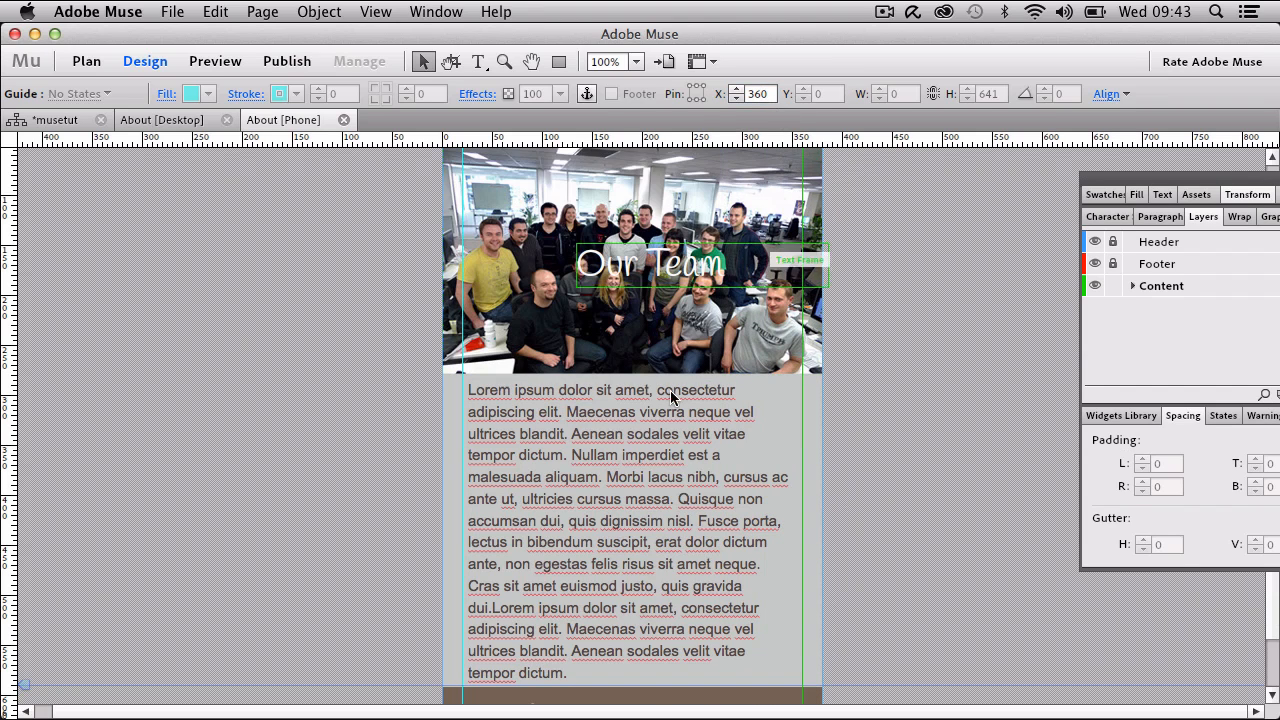
Fit the paragraph frame between the two guides and place the Our Team heading between the photo and the paragraph.
click(634, 434)
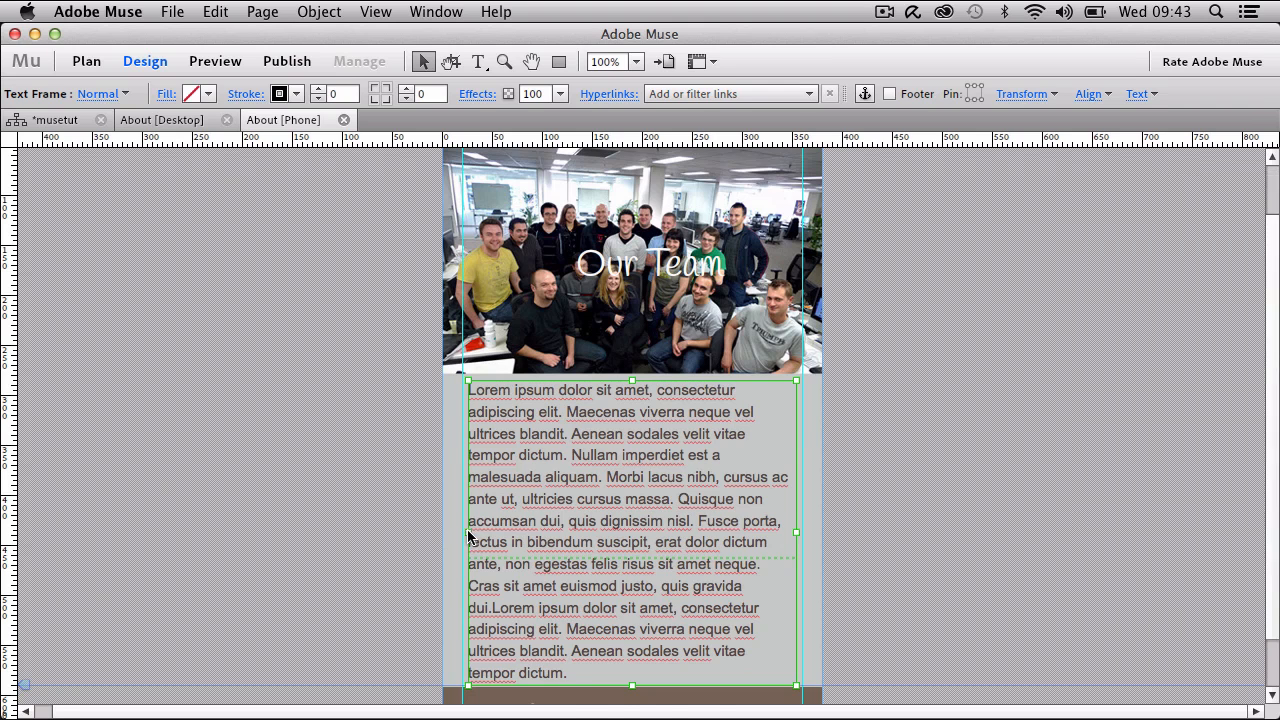
drag(472, 540, 462, 537)
drag(798, 521, 804, 522)
drag(690, 480, 690, 550)
drag(633, 268, 520, 408)
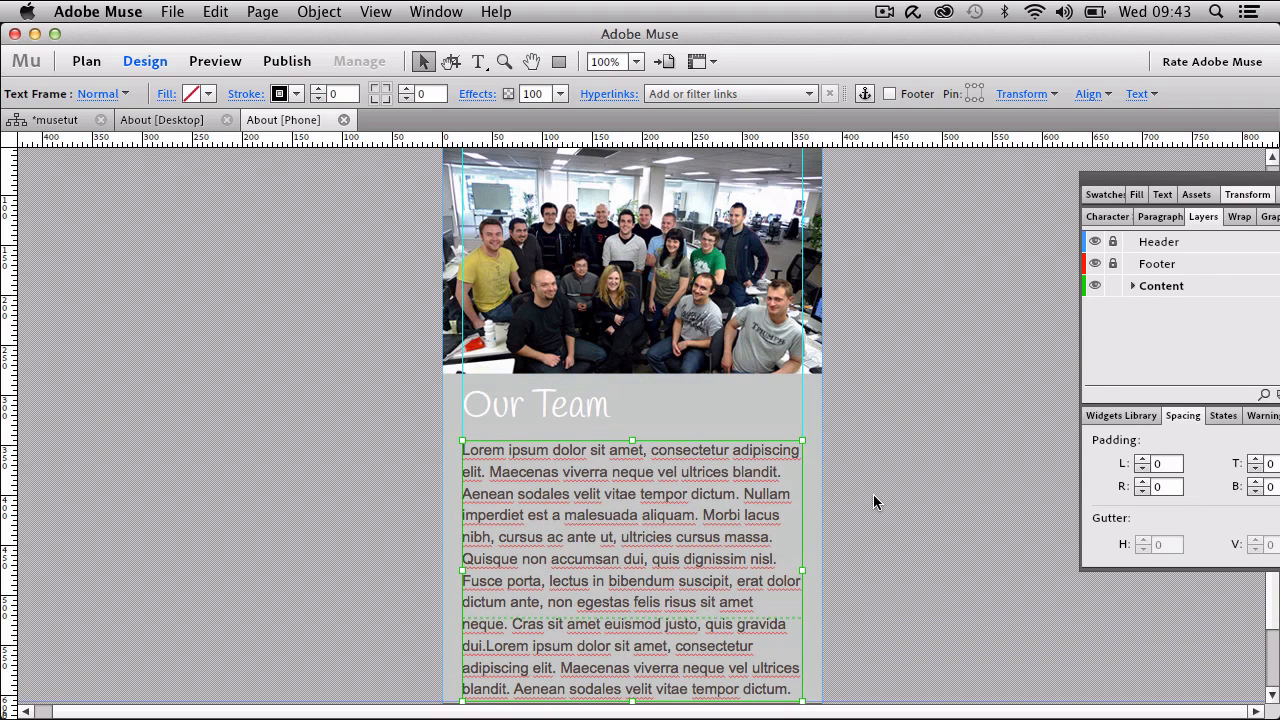
click(873, 502)
scroll(875, 434, down, 3)
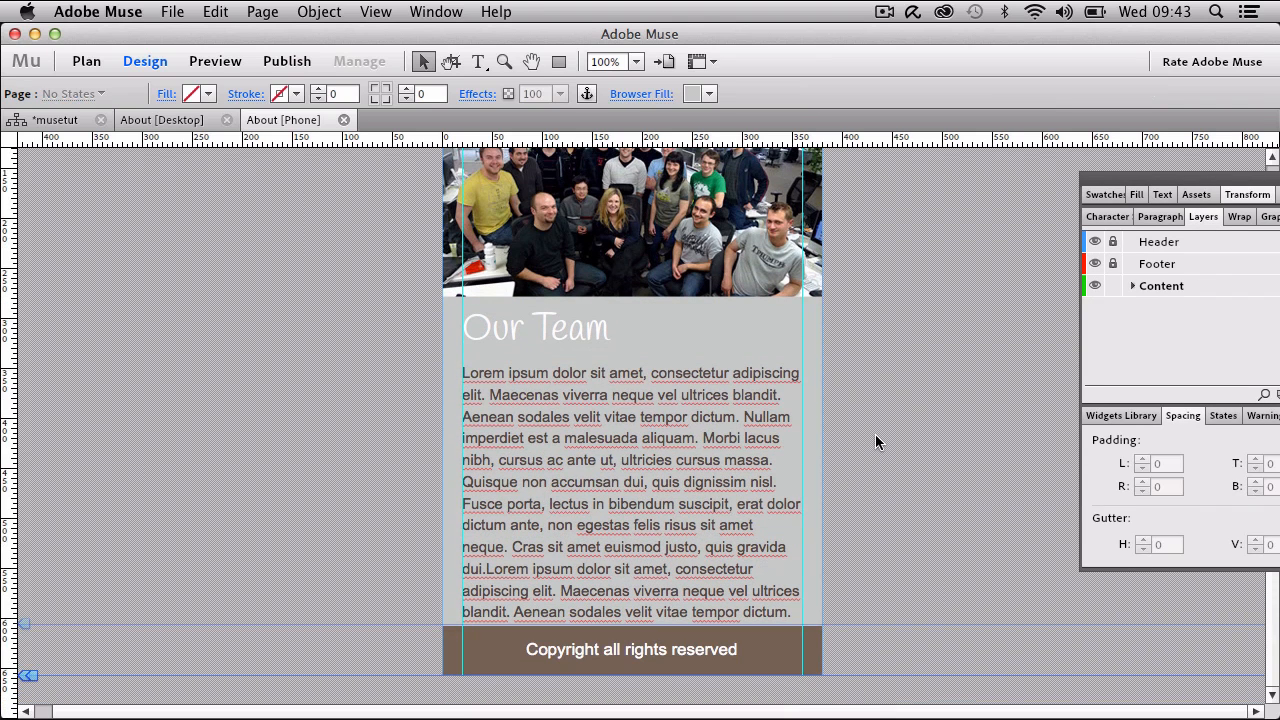
scroll(875, 434, up, 5)
scroll(875, 434, down, 3)
Copy the first podcast video with its heading and paragraph from the desktop About page and paste them onto the phone About page.
click(174, 124)
scroll(420, 410, down, 10)
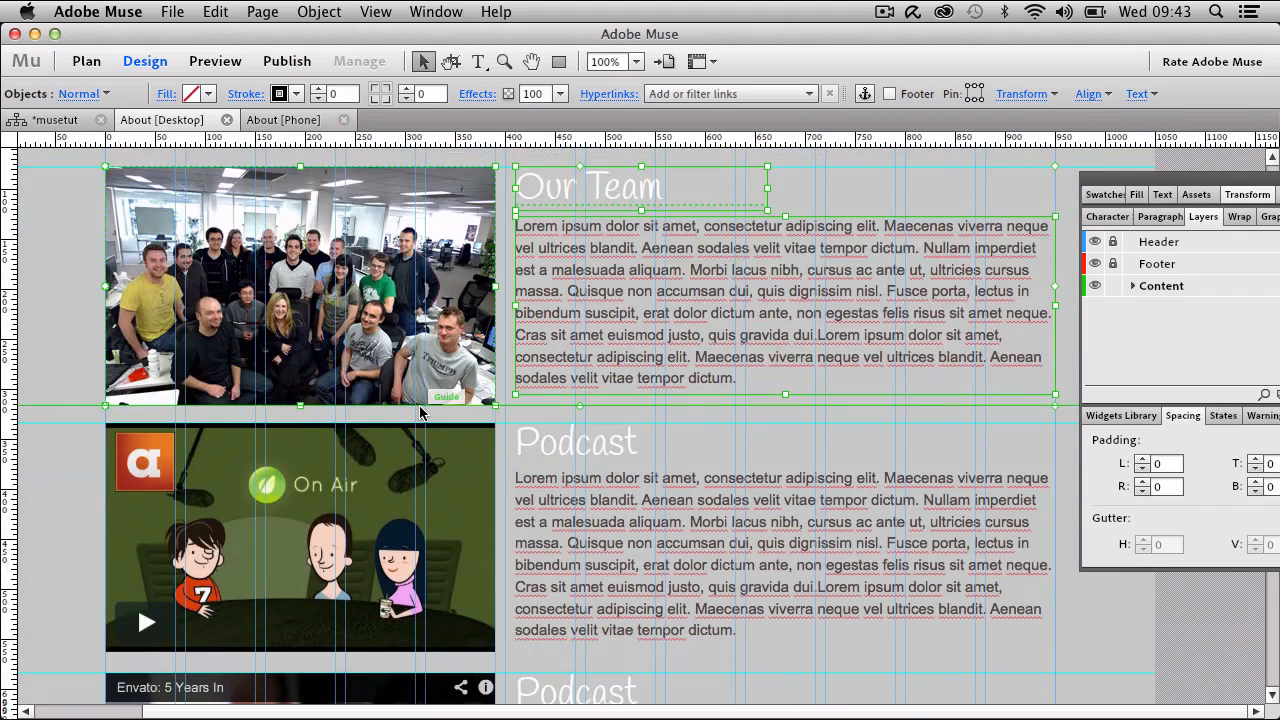
scroll(323, 366, up, 6)
click(609, 400)
shift+click(608, 352)
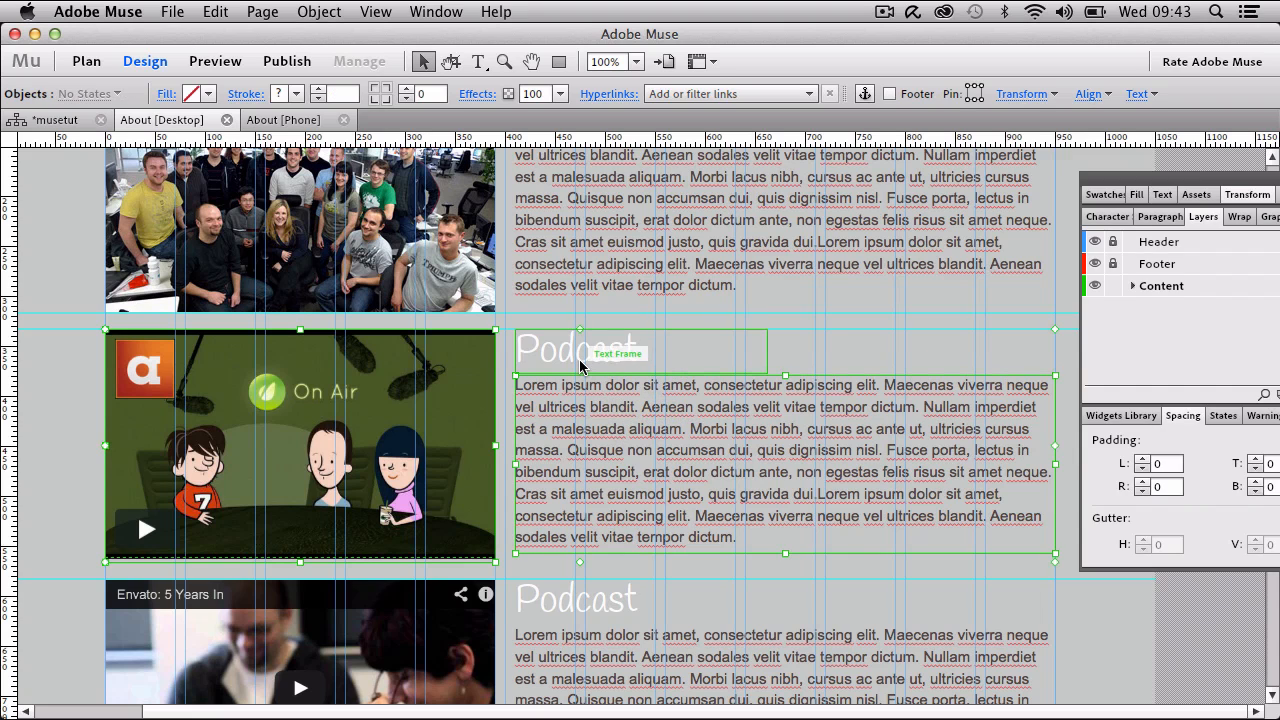
click(262, 121)
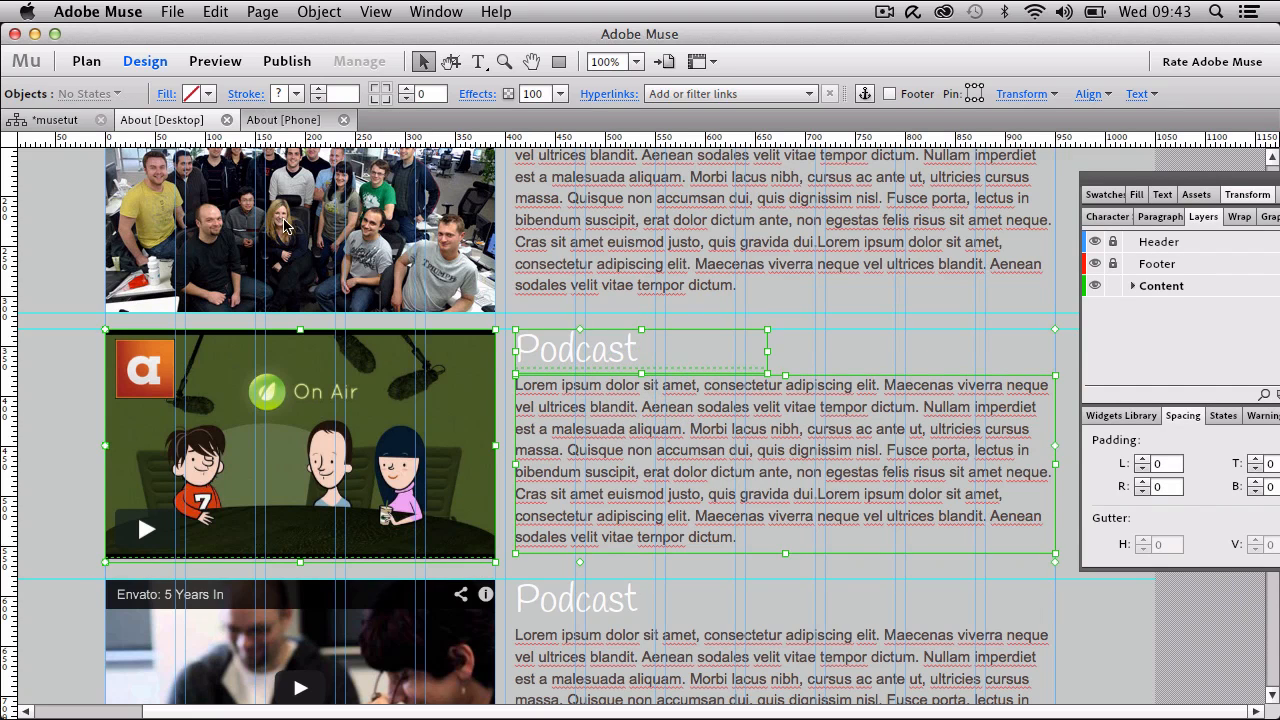
key(super+v)
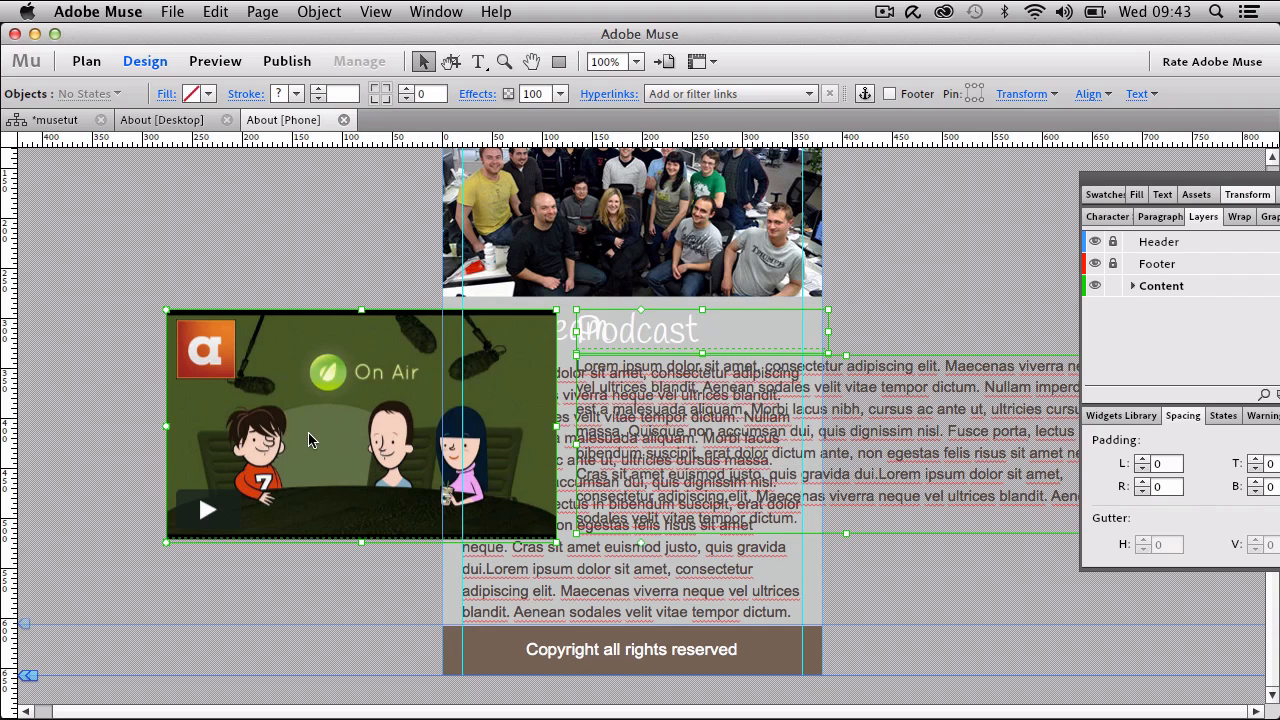
Move the pasted podcast video, heading and paragraph down together until they sit below the Our Team paragraph.
key(shift+Down)
key(shift+Down)
key(shift+Down)
key(shift+Down)
key(shift+Down)
key(shift+Down)
key(shift+Down)
key(shift+Down)
key(shift+Down)
key(shift+Down)
key(shift+Down)
key(shift+Down)
key(shift+Down)
key(shift+Down)
key(shift+Down)
key(shift+Down)
key(shift+Down)
key(shift+Down)
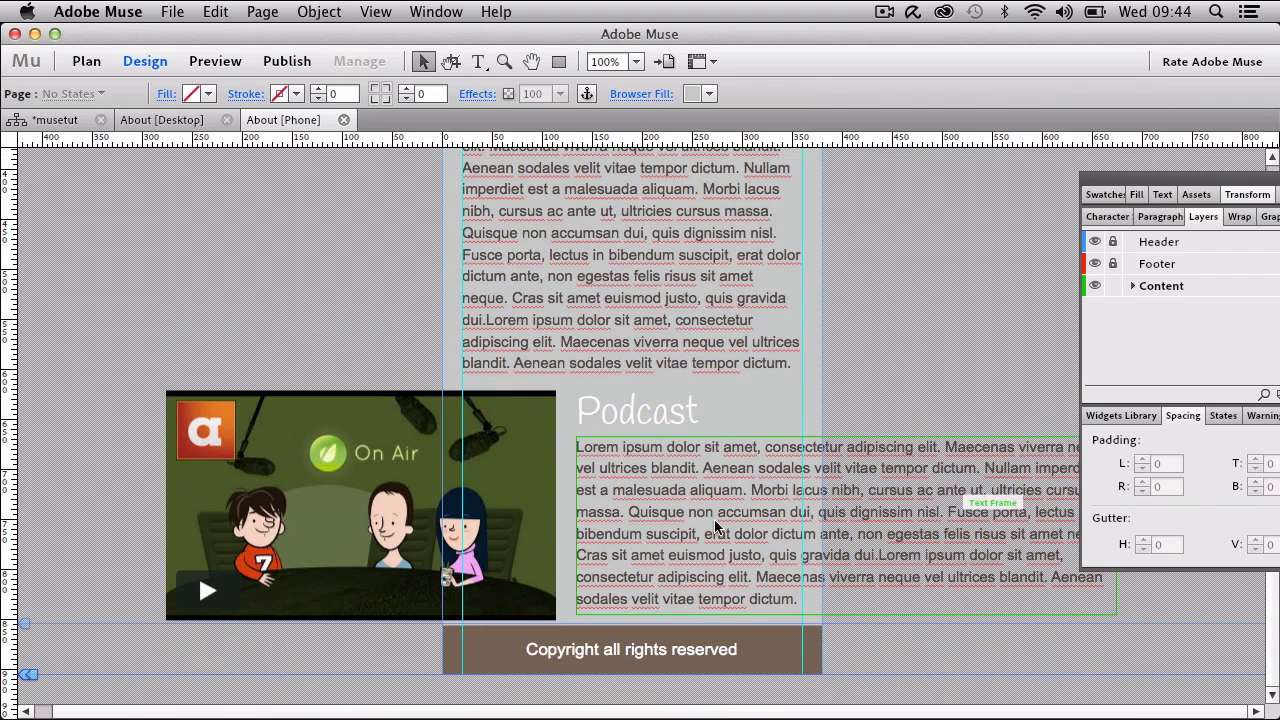
Move the Podcast heading and paragraph below the video, and align the video with the phone page's left edge.
click(716, 527)
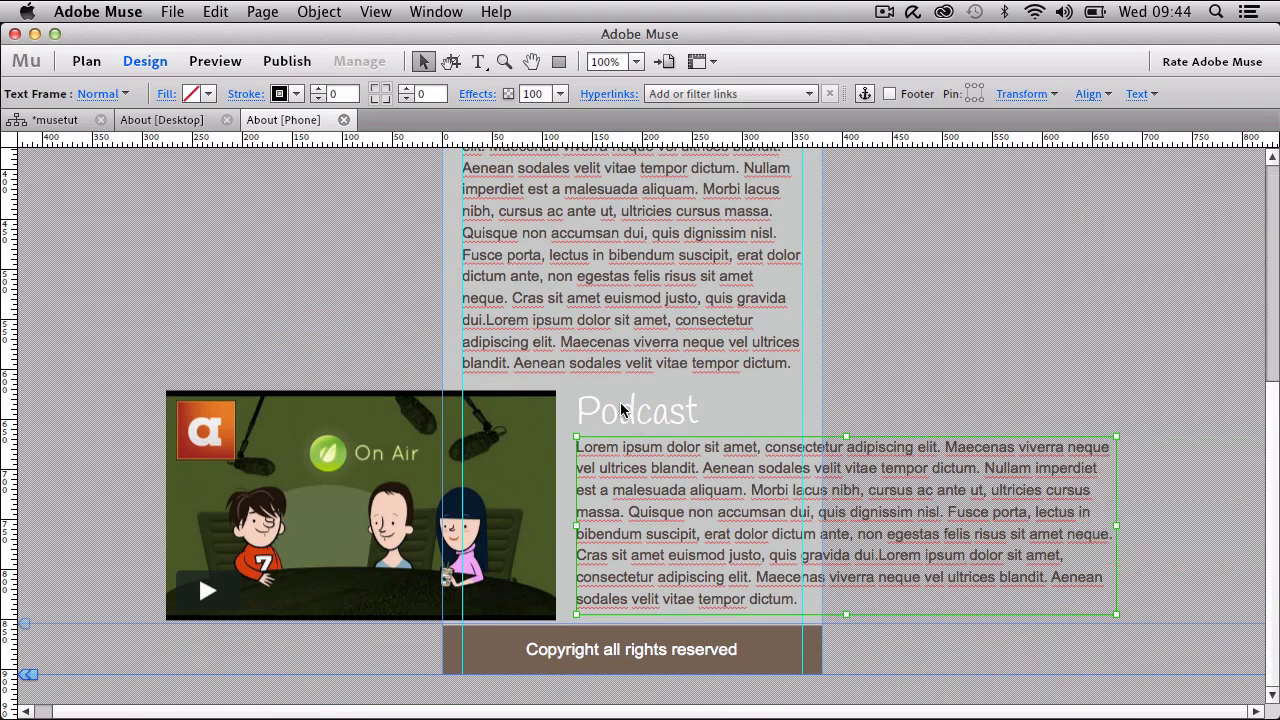
shift+click(618, 410)
drag(618, 410, 567, 620)
click(737, 520)
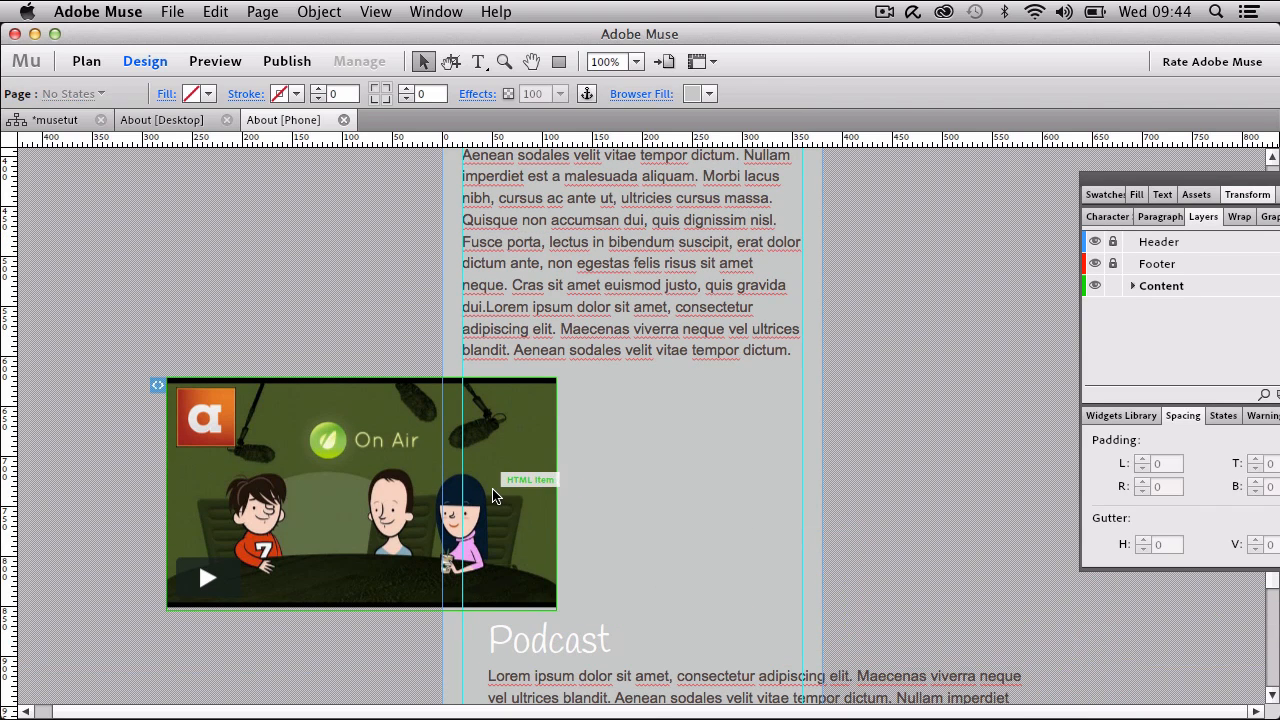
click(214, 514)
drag(214, 514, 523, 508)
Edit the Vimeo video's embed code so the iframe width is 380 and the height is 220.
right_click(490, 508)
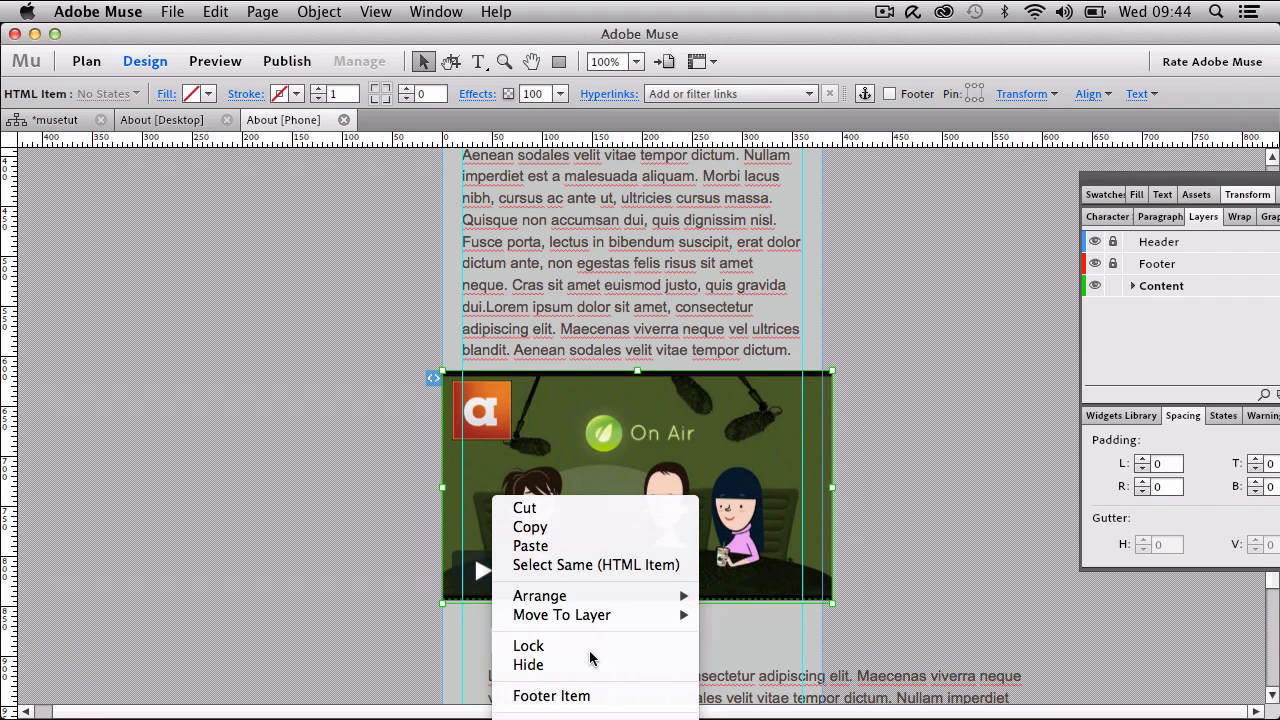
click(596, 714)
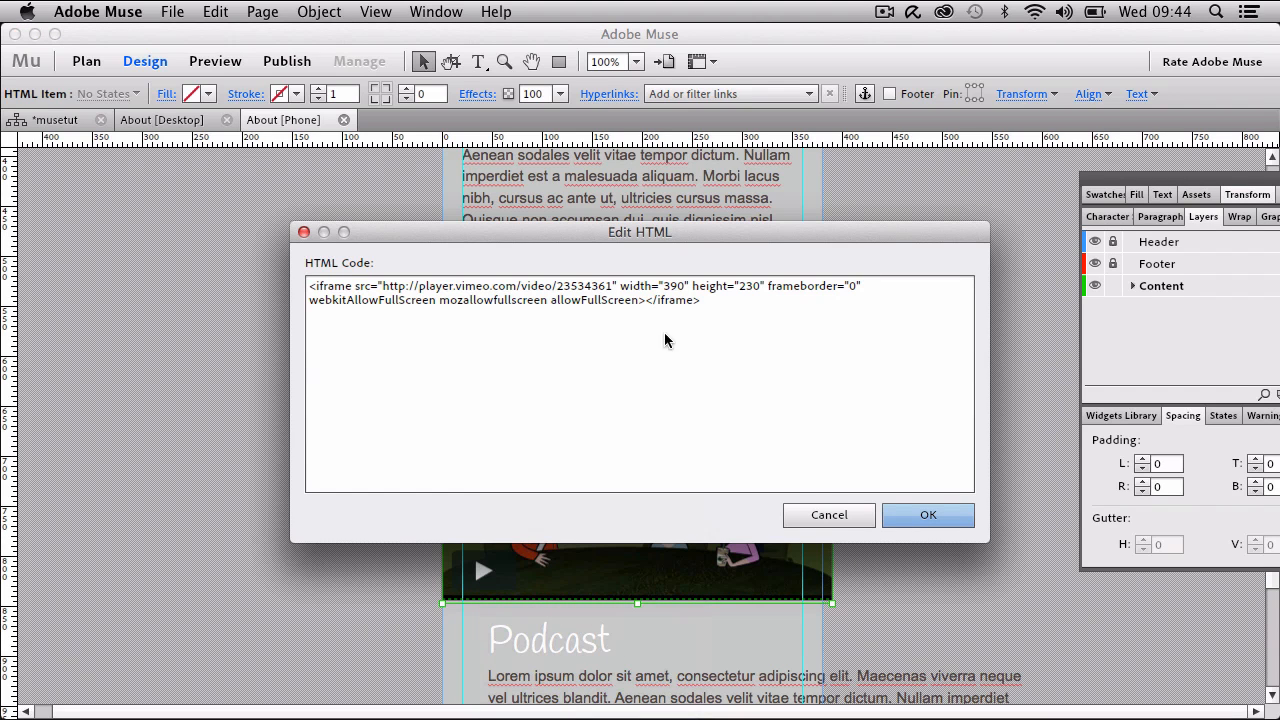
click(678, 287)
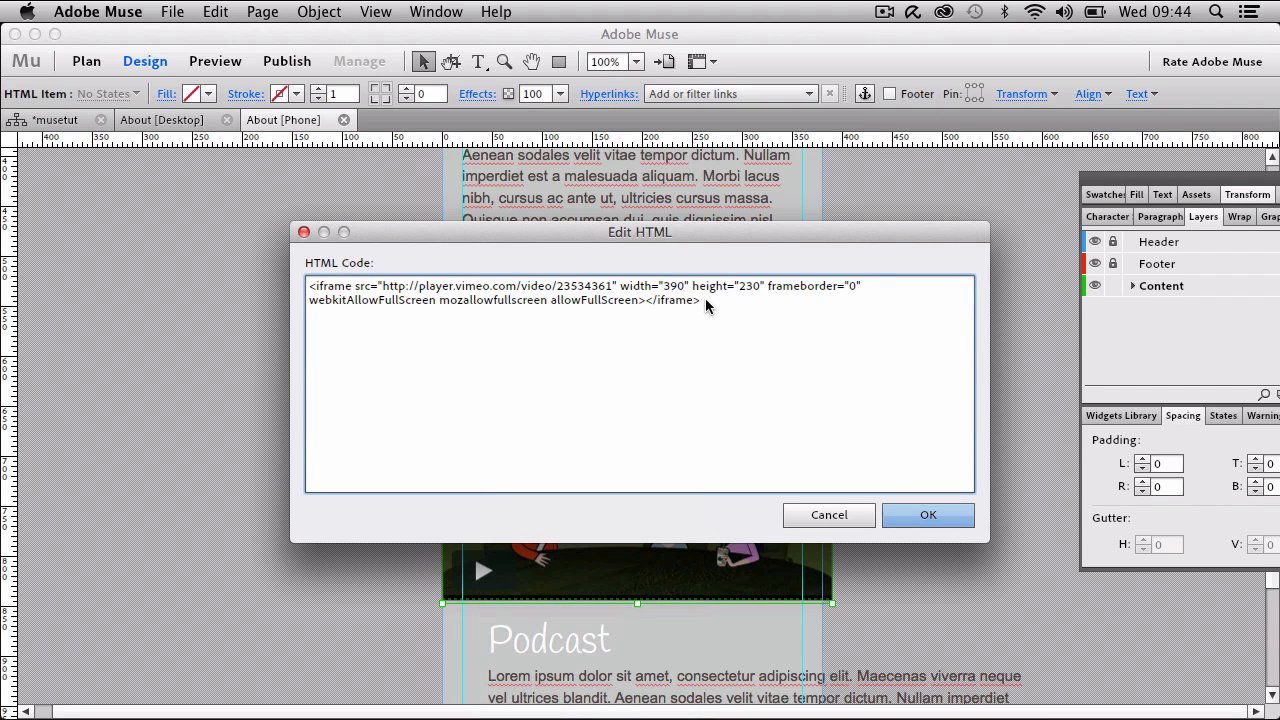
key(BackSpace)
text(8)
key(Right)
key(Right)
key(Right)
key(Right)
key(Right)
key(Right)
key(Right)
key(Right)
key(Right)
key(Right)
key(Right)
key(Right)
key(Right)
key(BackSpace)
text(2)
click(928, 517)
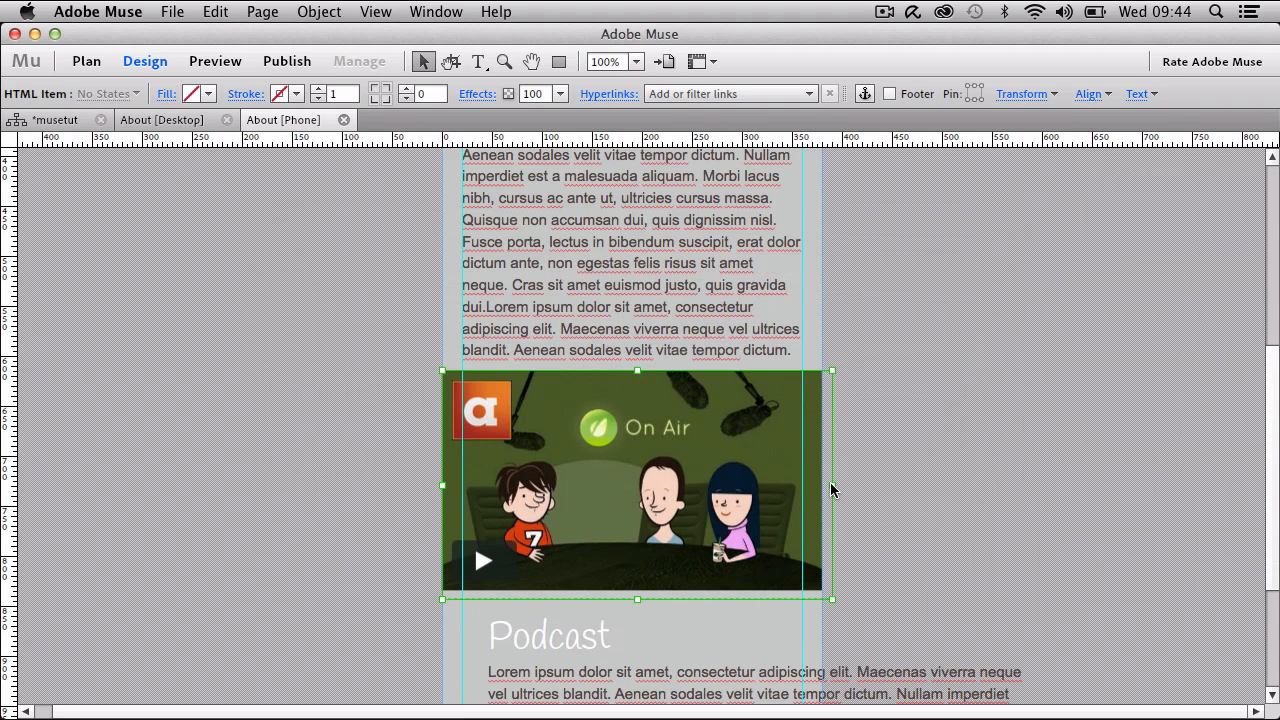
Narrow the Vimeo video's frame to the page width and nudge it to leave a small gap below the Our Team paragraph.
drag(830, 484, 821, 485)
key(shift+Up)
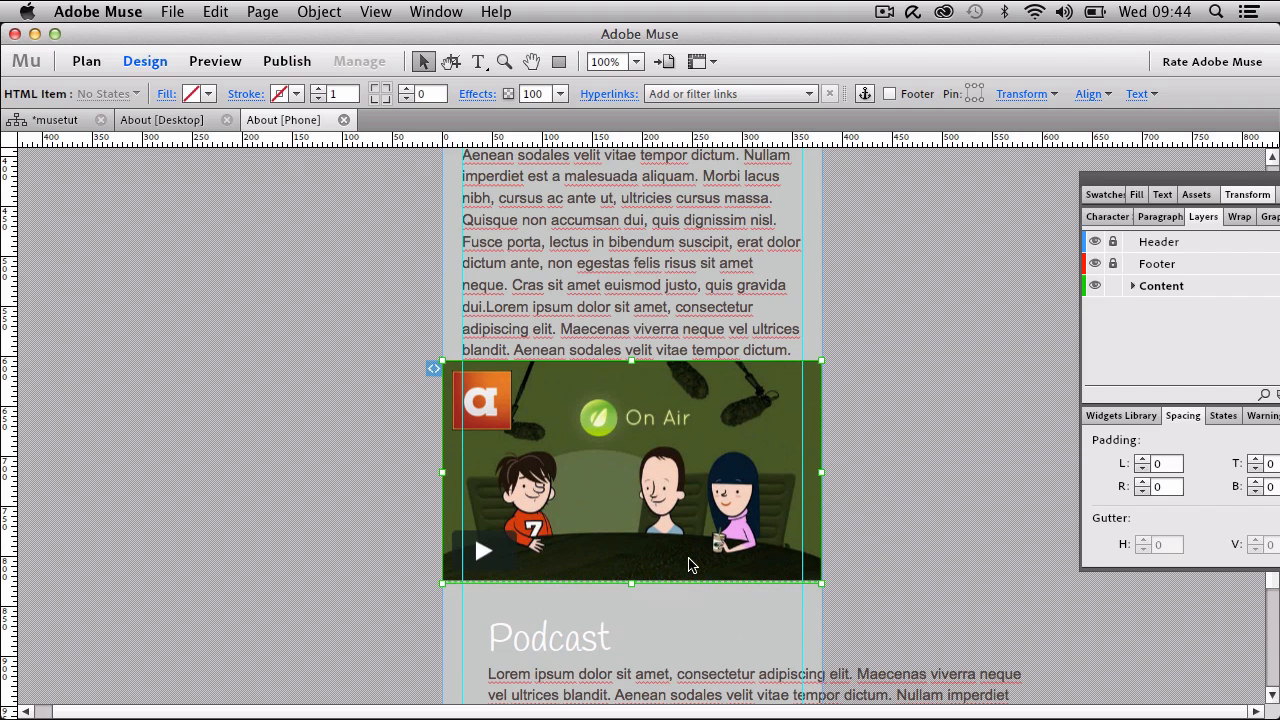
key(shift+Down)
key(shift+Down)
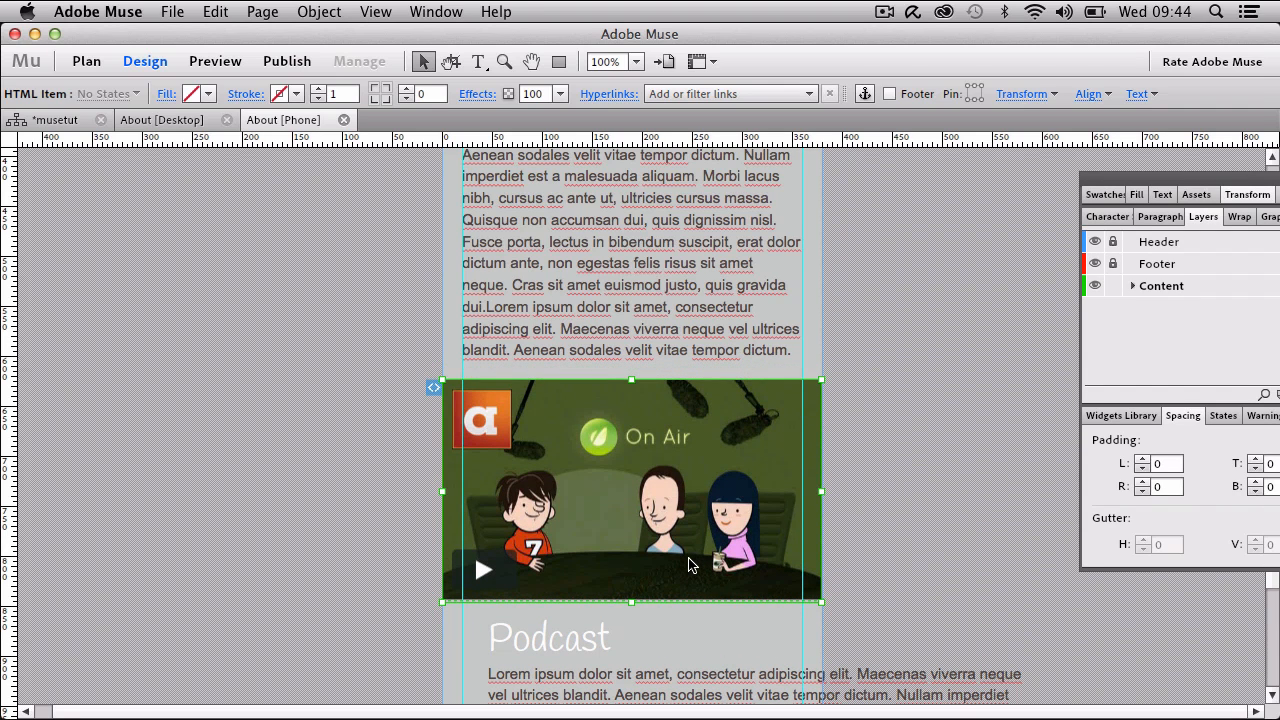
Align the Podcast heading and paragraph with the left margin guide, and fit the paragraph frame between both guides with a gap below the heading.
scroll(910, 537, down, 5)
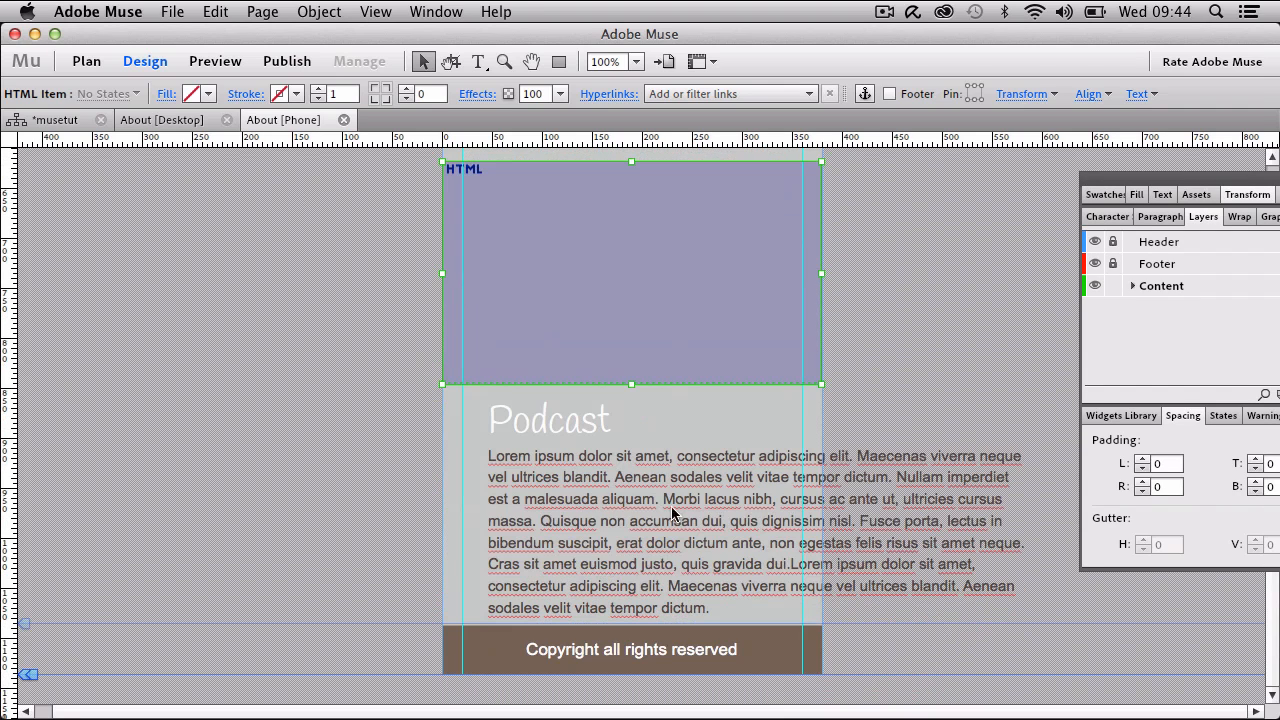
drag(516, 435, 490, 440)
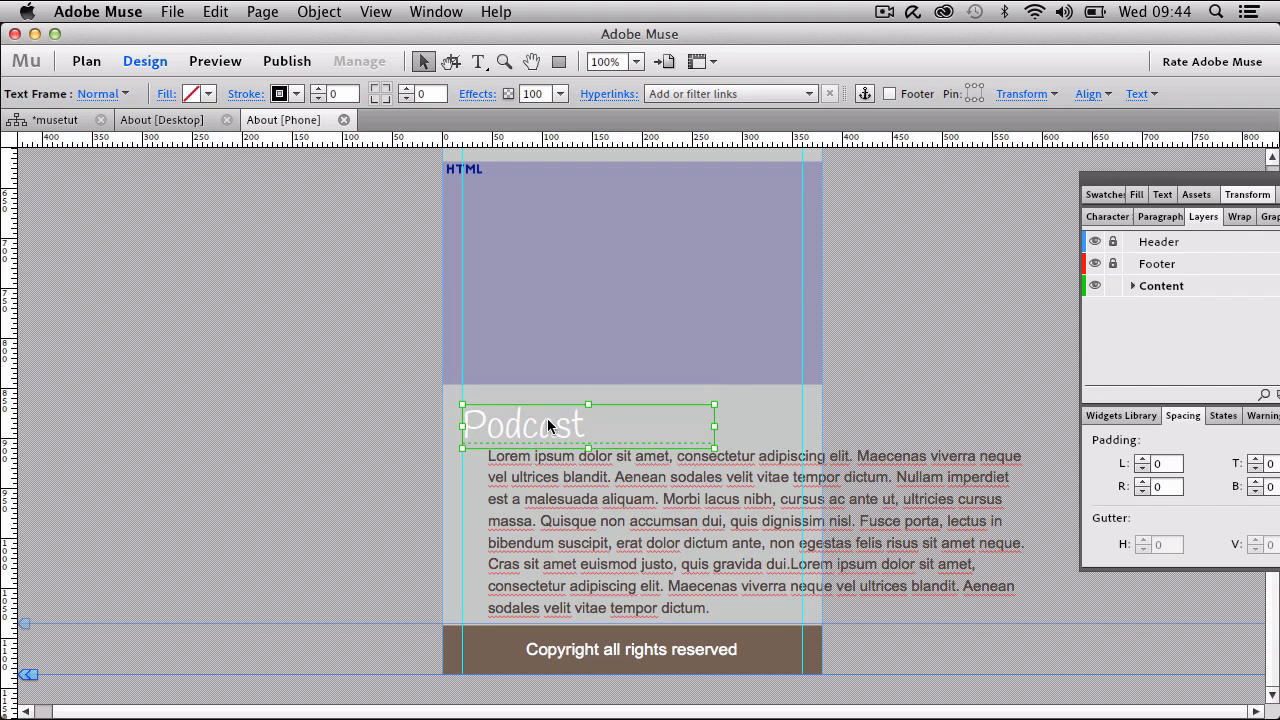
click(680, 544)
drag(688, 508, 662, 508)
drag(1004, 541, 800, 529)
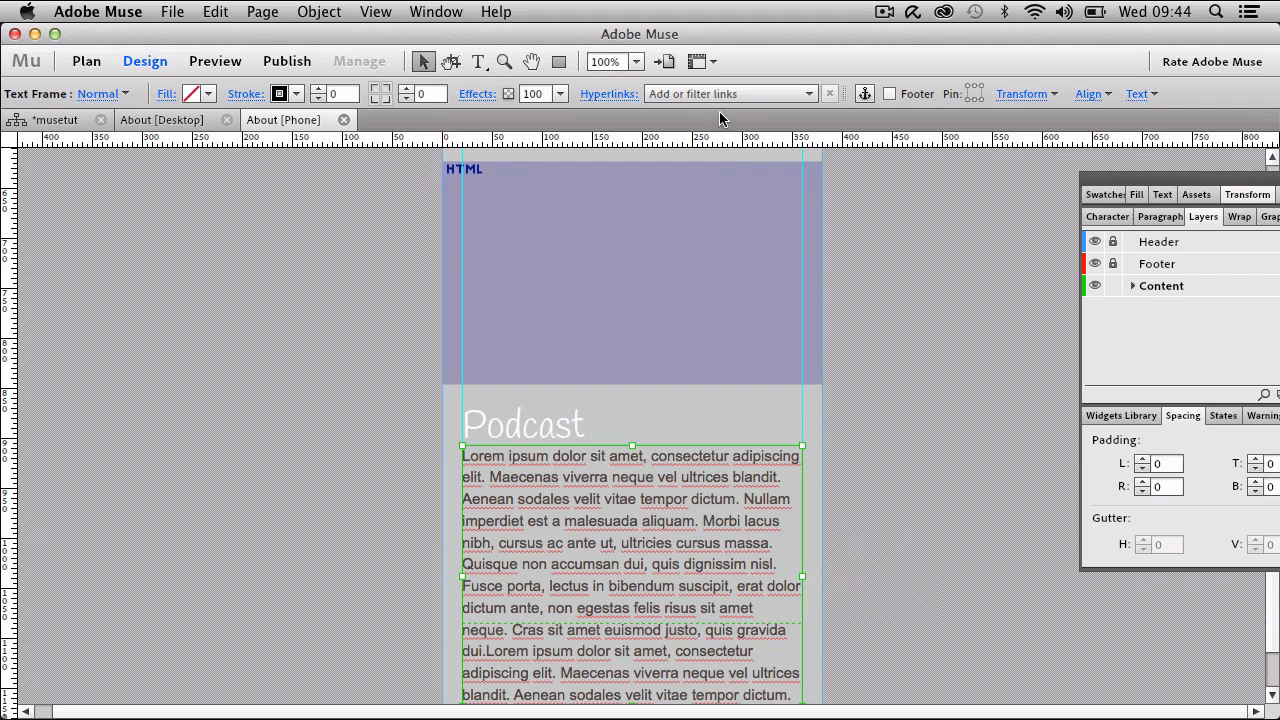
scroll(677, 510, down, 3)
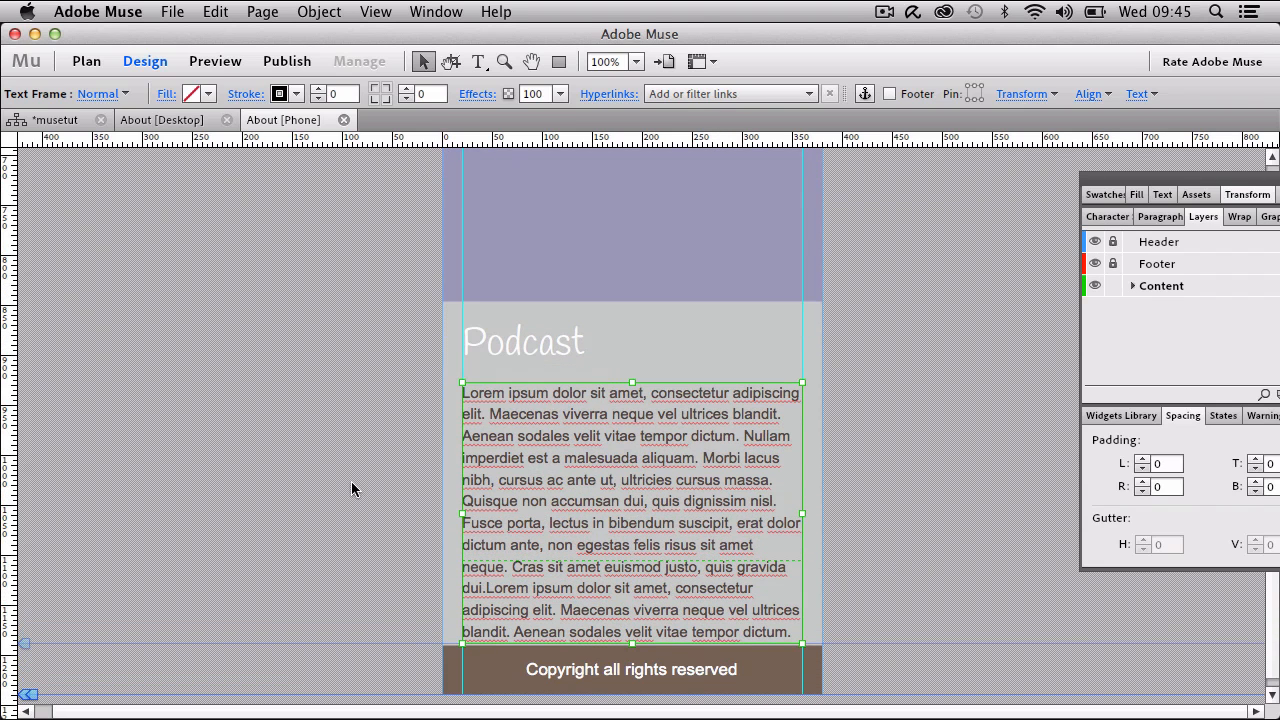
click(339, 432)
scroll(339, 432, up, 10)
scroll(339, 440, down, 10)
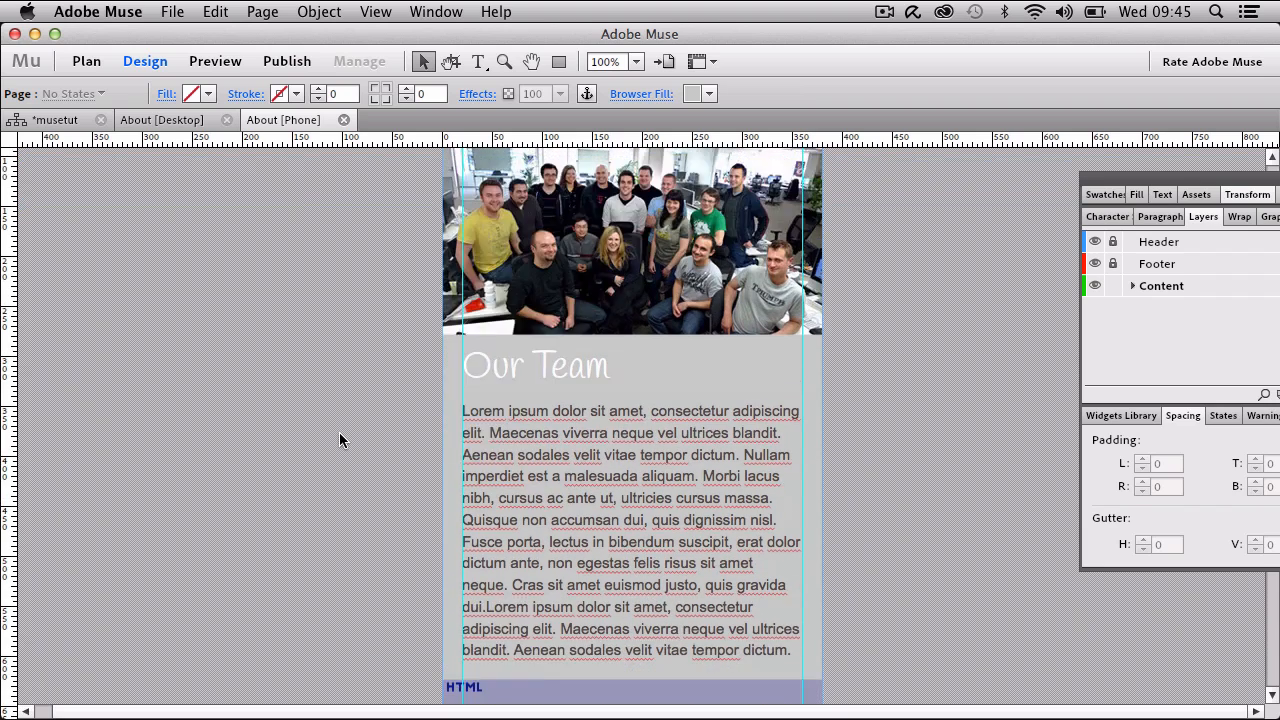
scroll(370, 455, down, 4)
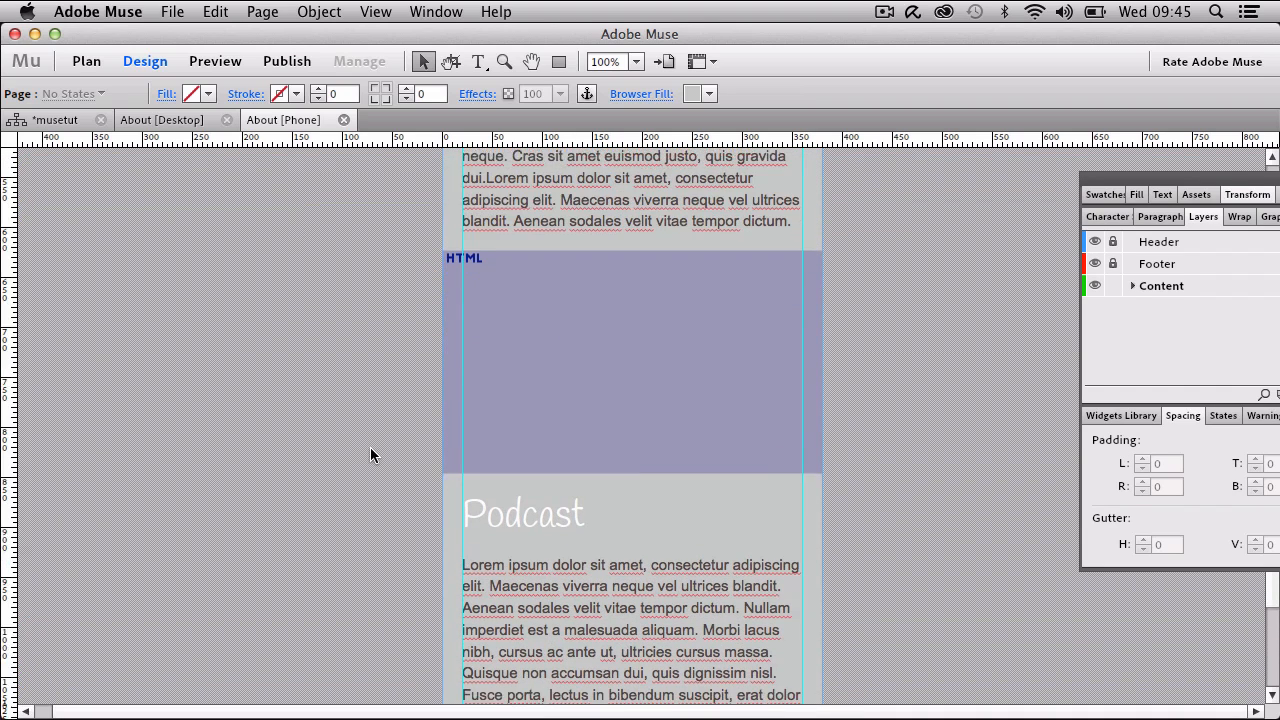
Copy the second podcast video, heading and paragraph from the desktop About page and place them below the phone page's first podcast section.
click(157, 120)
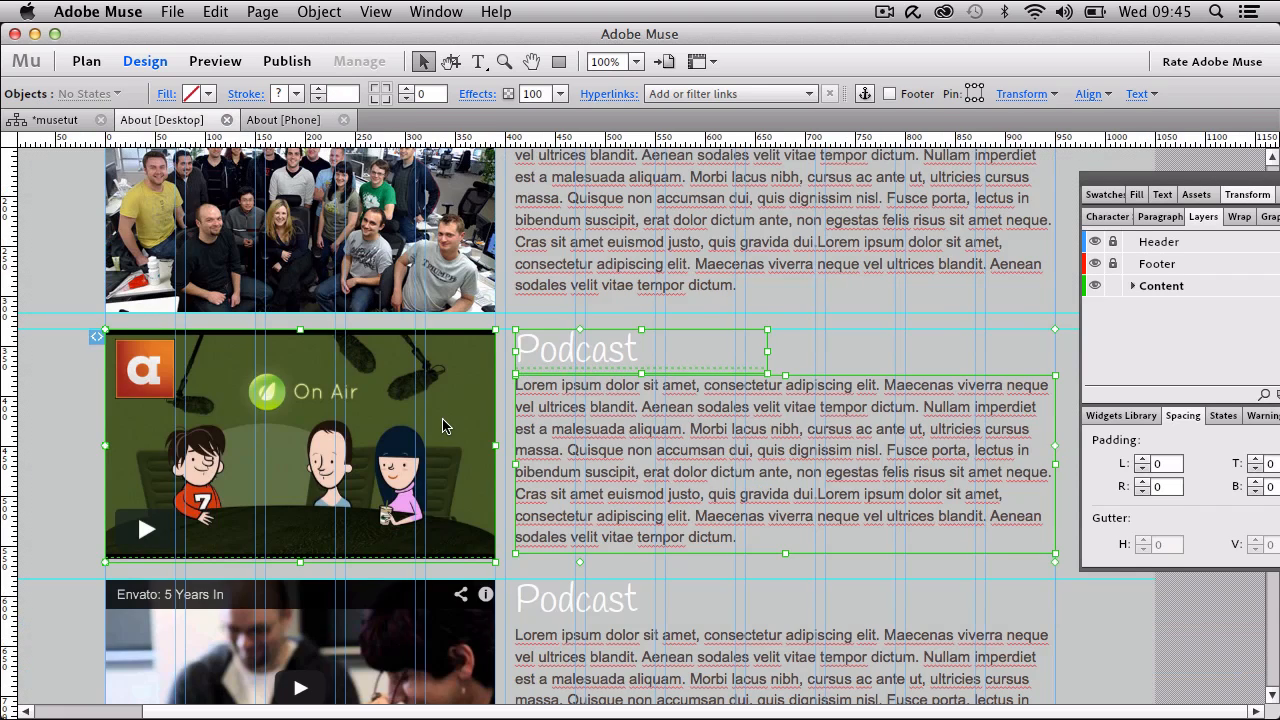
scroll(443, 425, down, 2)
scroll(443, 426, down, 1)
click(356, 444)
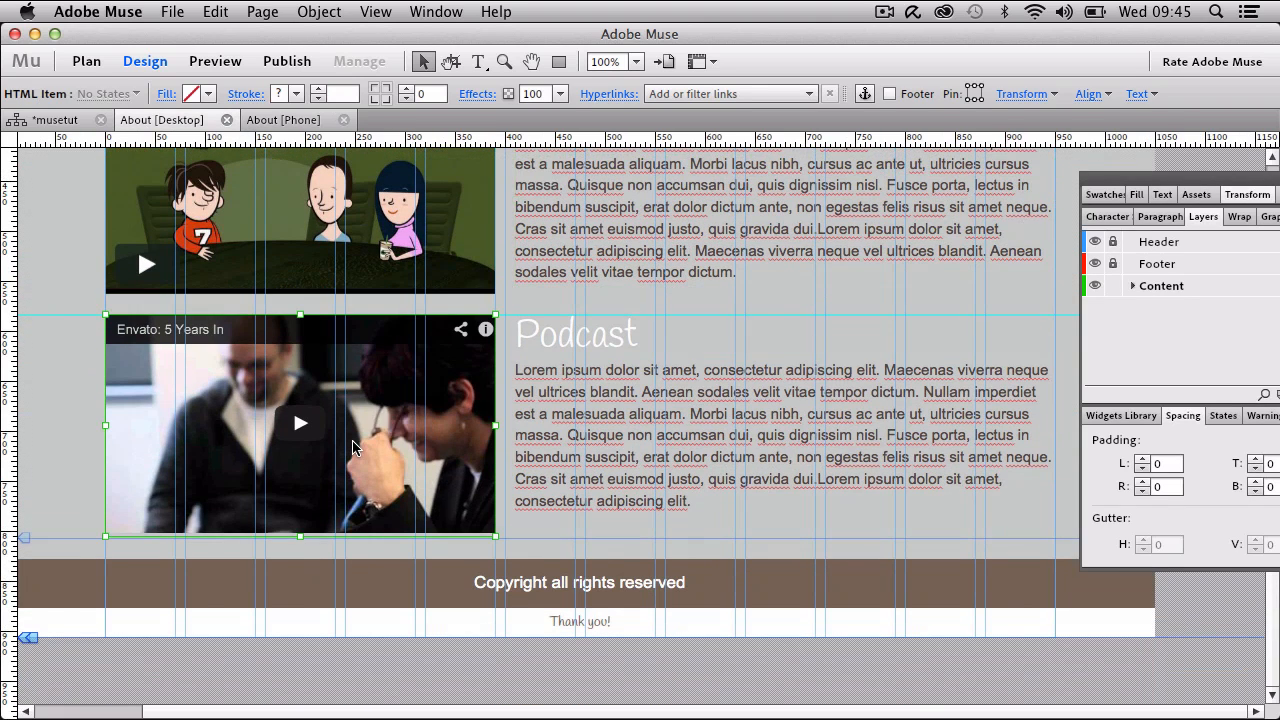
shift+click(538, 349)
shift+click(571, 423)
key(super+c)
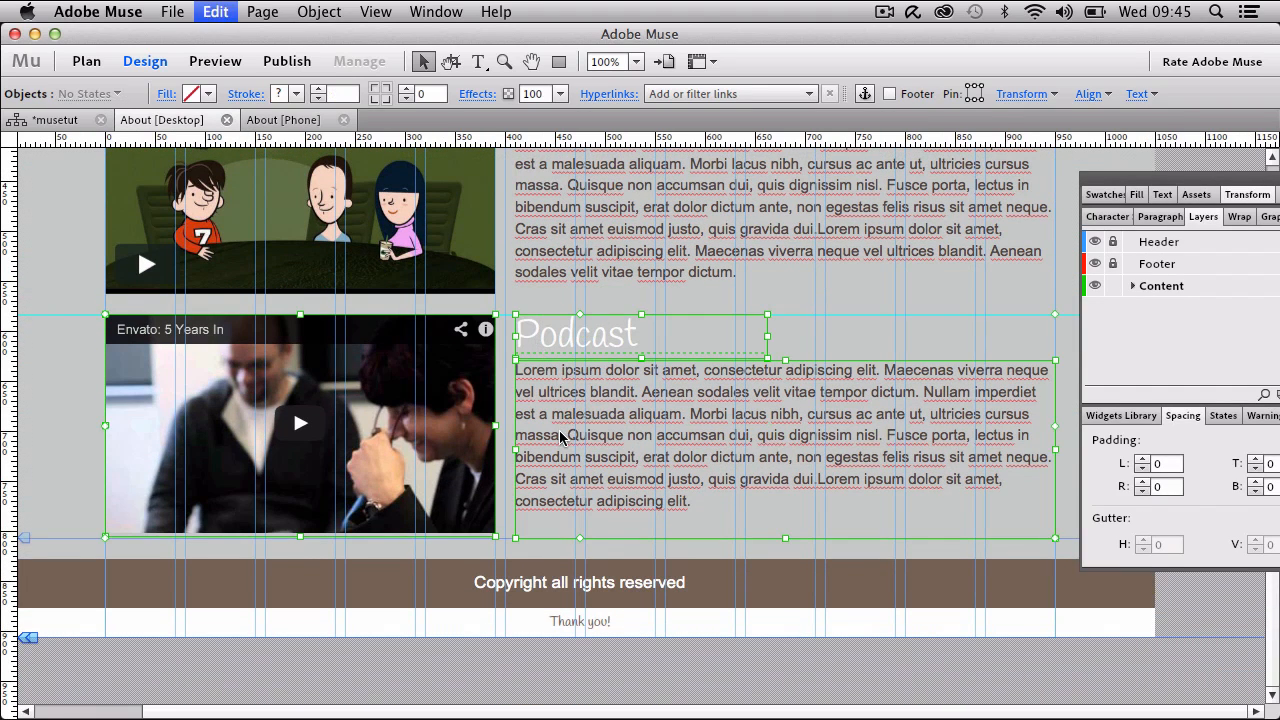
click(283, 120)
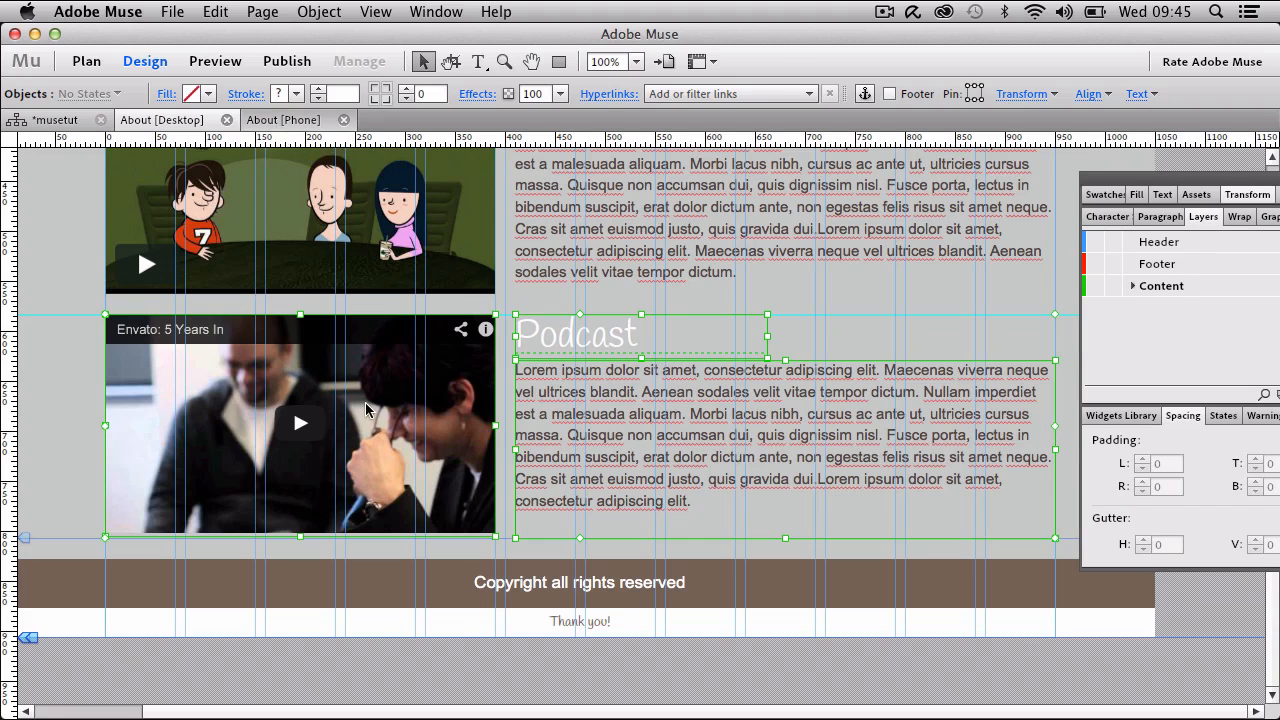
key(super+v)
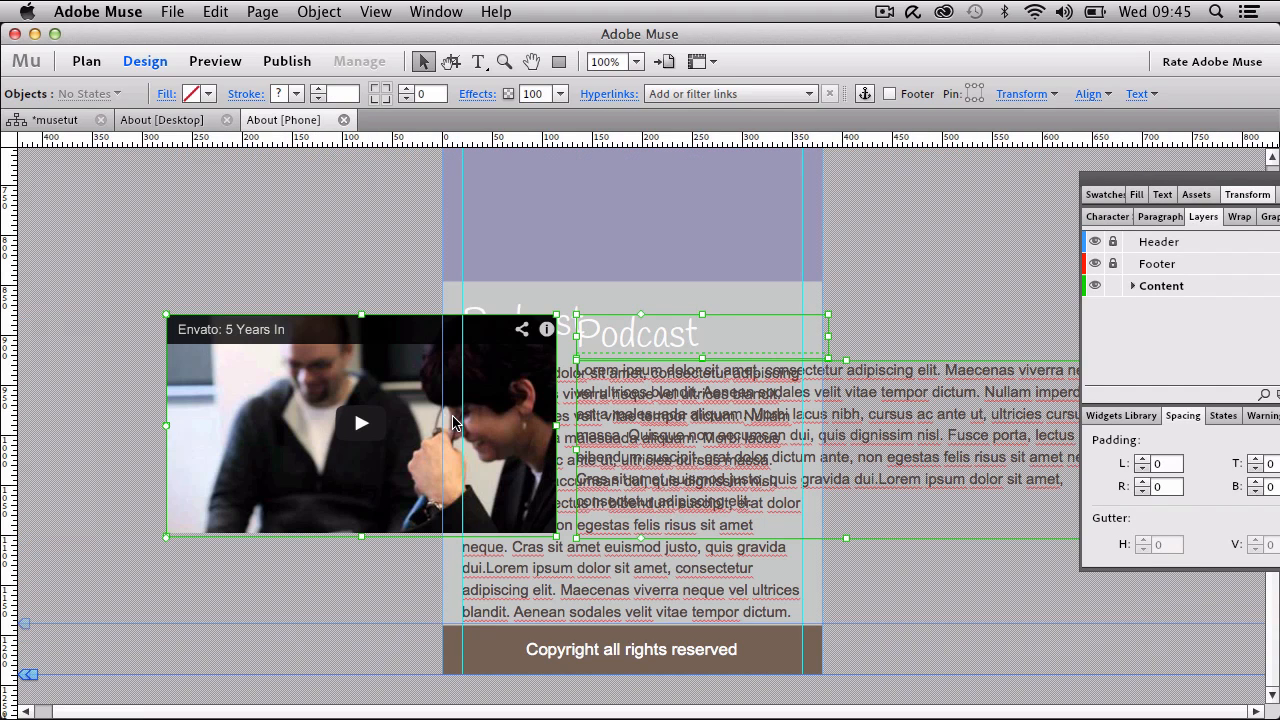
drag(337, 369, 563, 633)
Set the YouTube video's iframe width to 380 in its embed code and narrow its frame to the page width.
scroll(562, 634, down, 3)
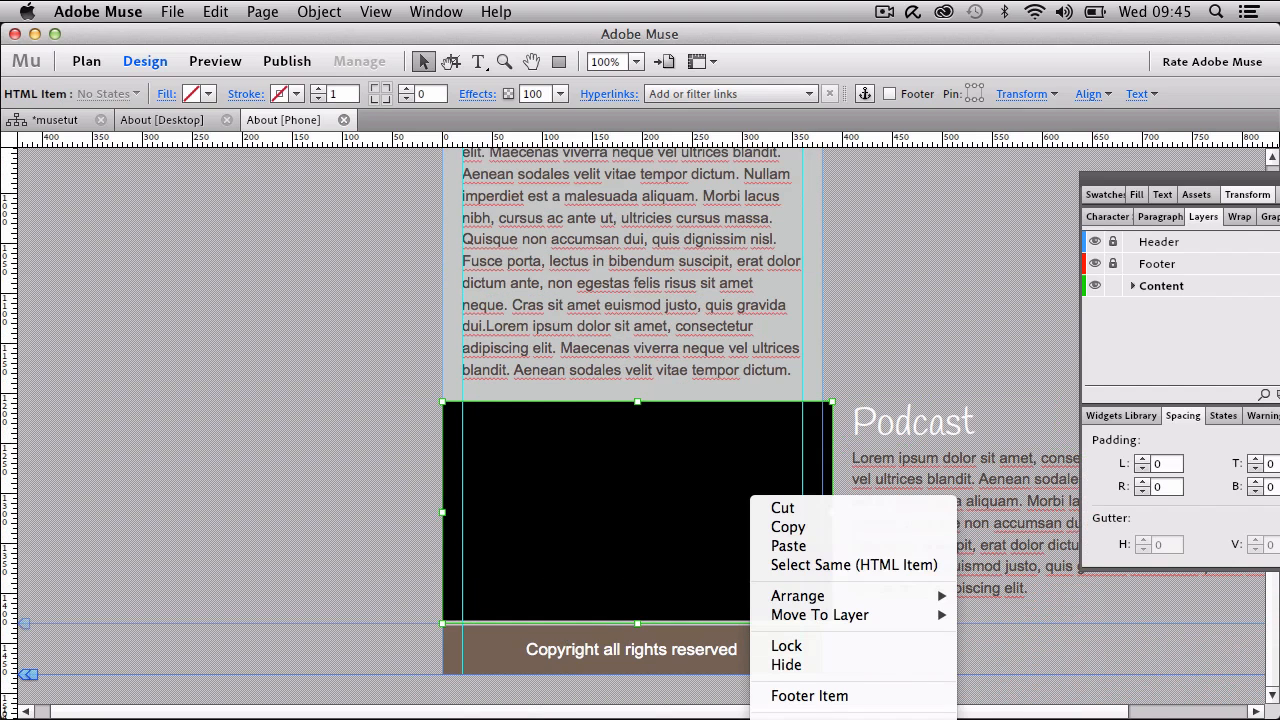
click(817, 718)
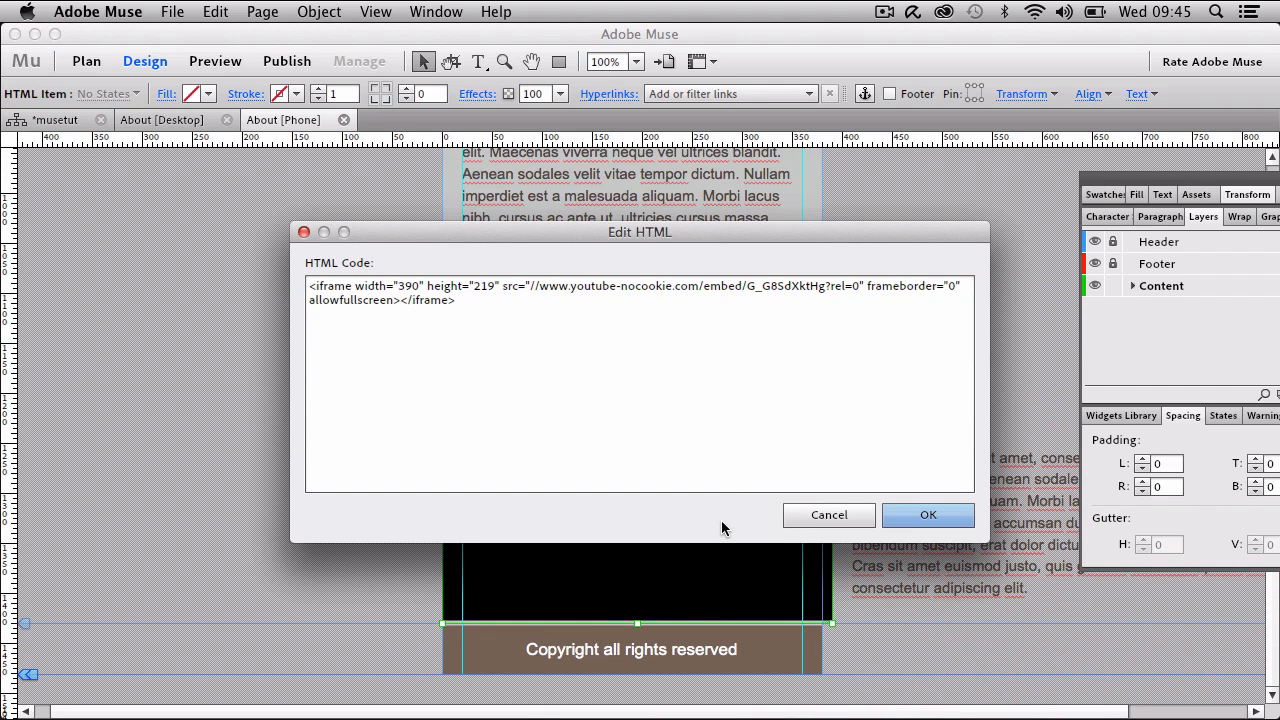
click(410, 288)
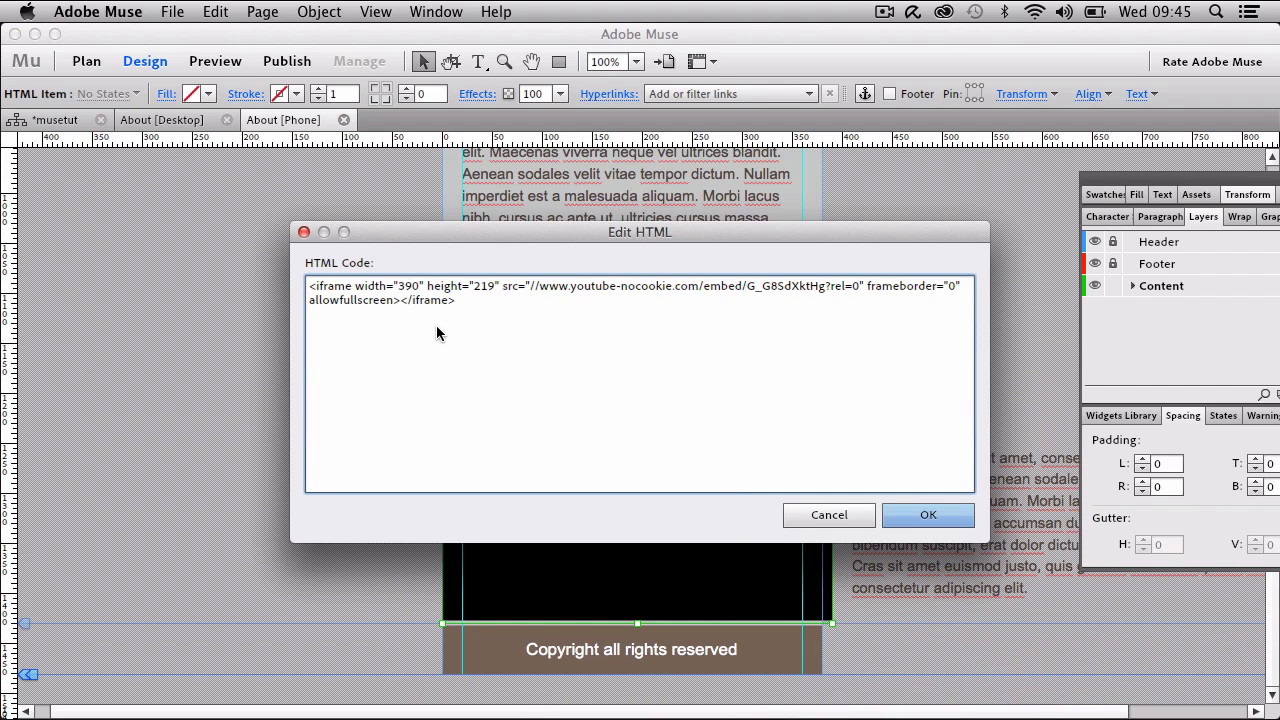
key(BackSpace)
text(8)
key(Return)
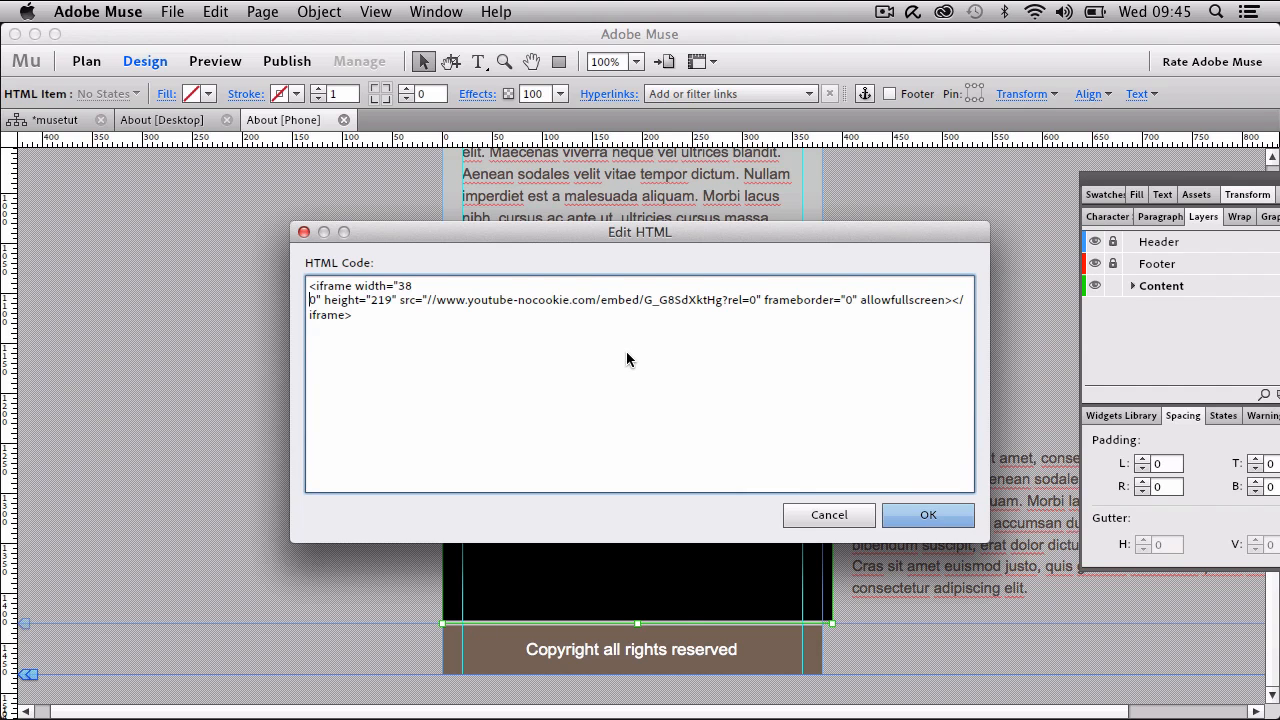
key(BackSpace)
click(925, 518)
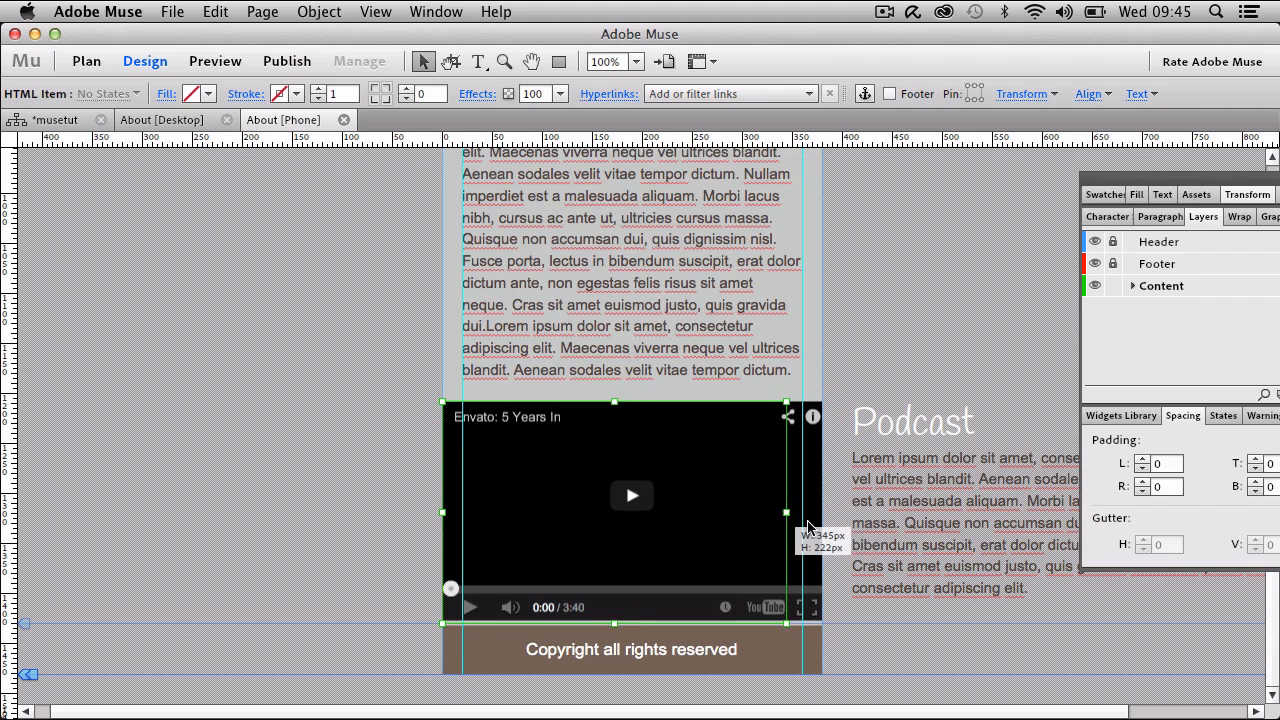
scroll(838, 380, up, 3)
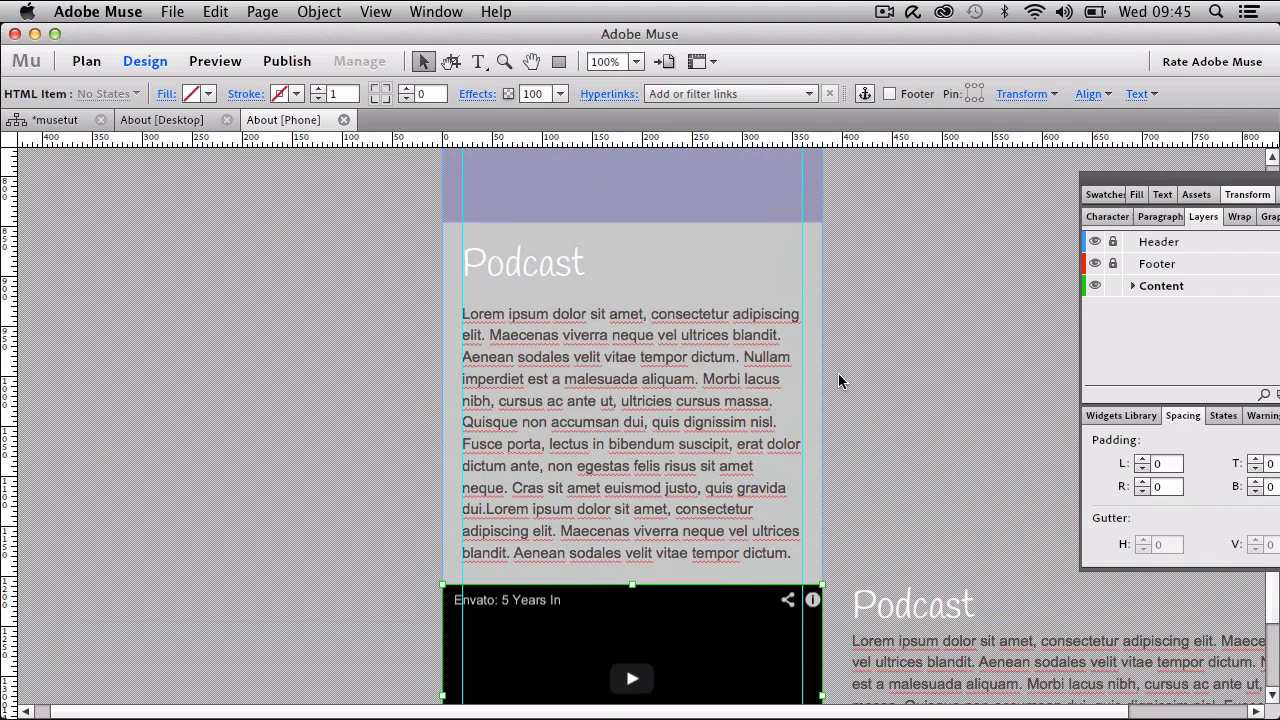
Move the second Podcast heading and paragraph together beneath the YouTube video, aligned with the left margin guide and slightly spaced from it.
scroll(838, 380, down, 12)
drag(838, 380, 905, 640)
drag(895, 554, 508, 530)
key(Up)
key(Up)
key(shift+Down)
key(shift+Down)
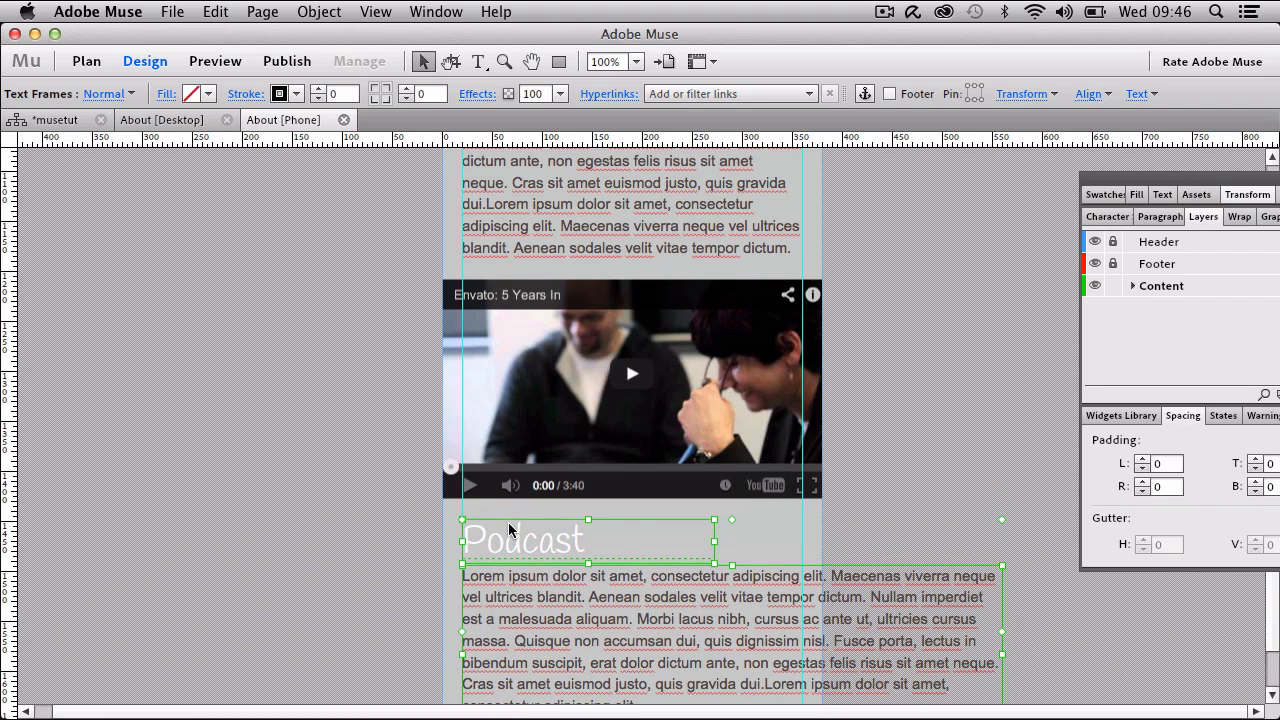
click(907, 508)
Narrow the second podcast paragraph's text frame so it ends at the right margin guide.
scroll(887, 540, down, 3)
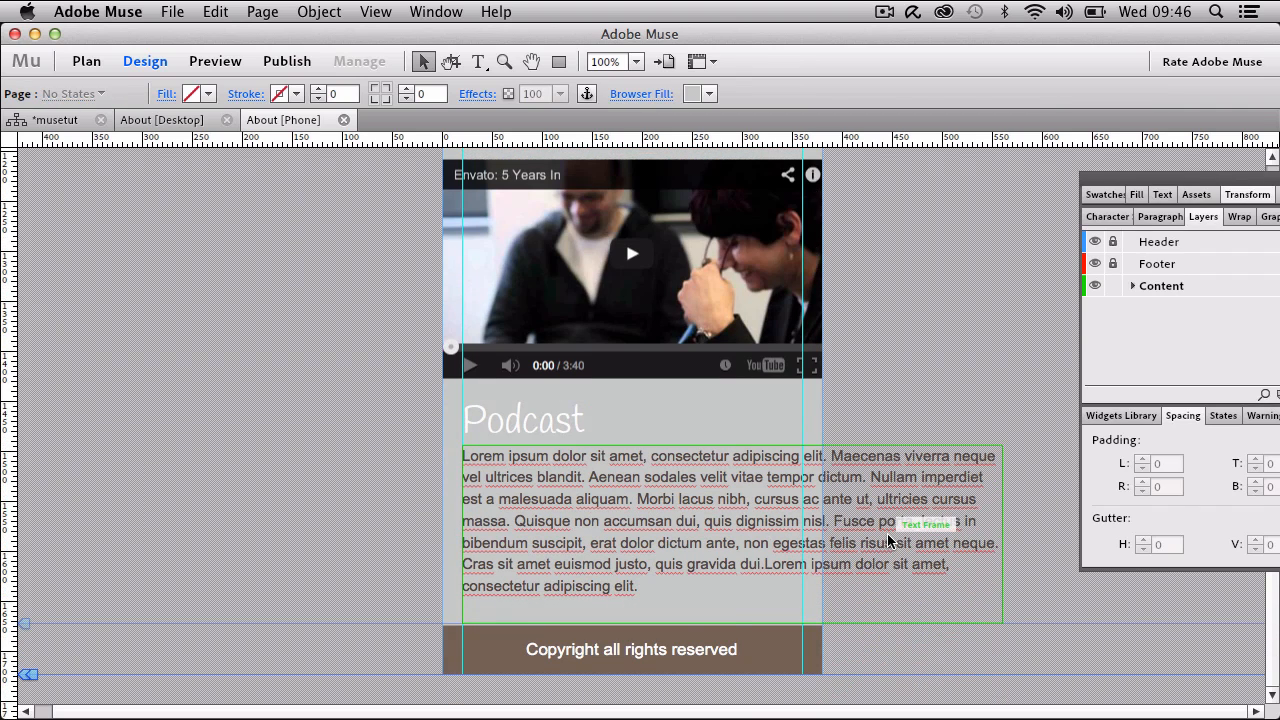
click(888, 541)
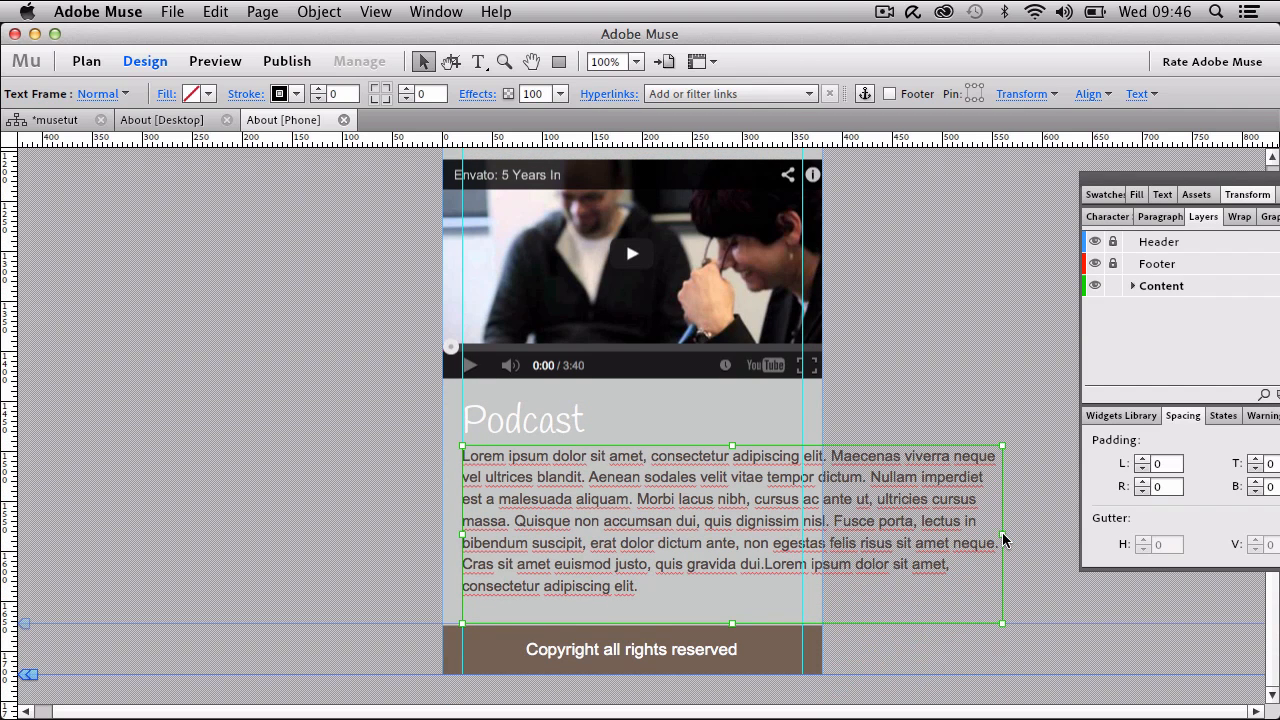
drag(1003, 540, 803, 542)
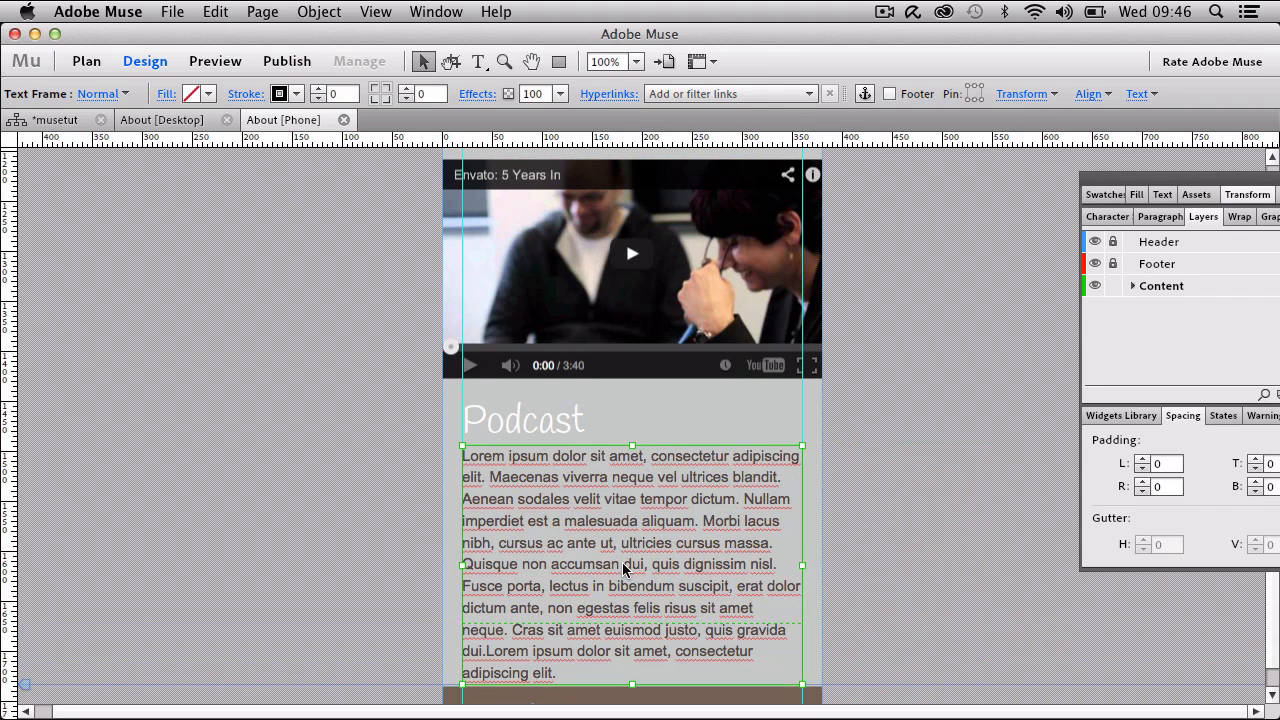
scroll(623, 569, down, 2)
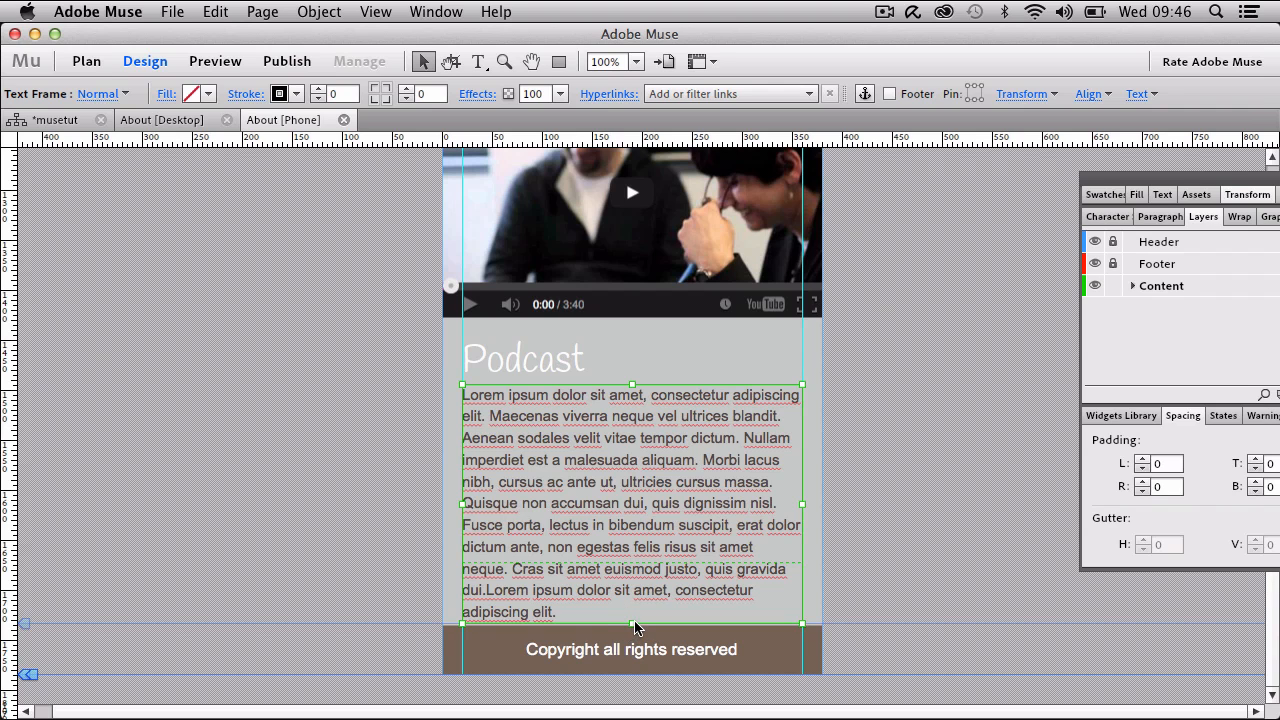
Raise the bottom edge of the second podcast paragraph's text frame slightly, just above the footer.
mouse_move(632, 627)
mouse_down()
mouse_move(629, 643)
mouse_move(470, 657)
mouse_move(628, 633)
mouse_move(623, 611)
mouse_up()
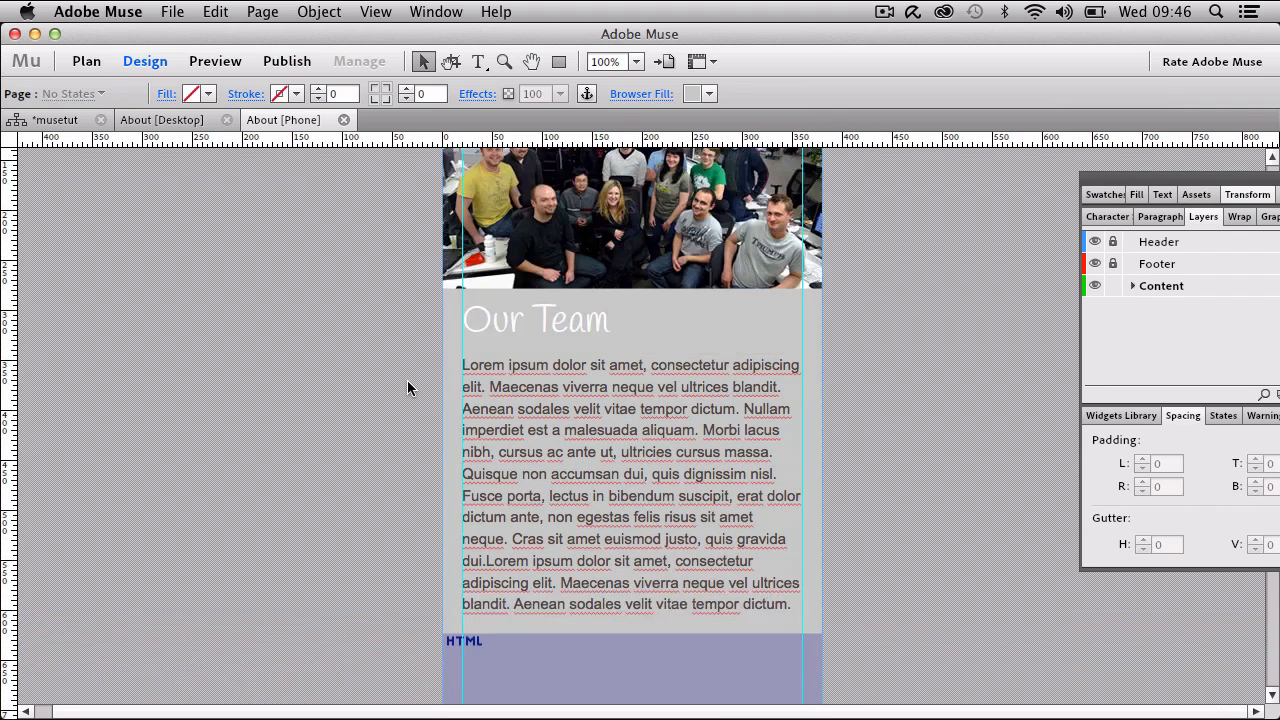
scroll(408, 388, down, 5)
scroll(408, 388, down, 10)
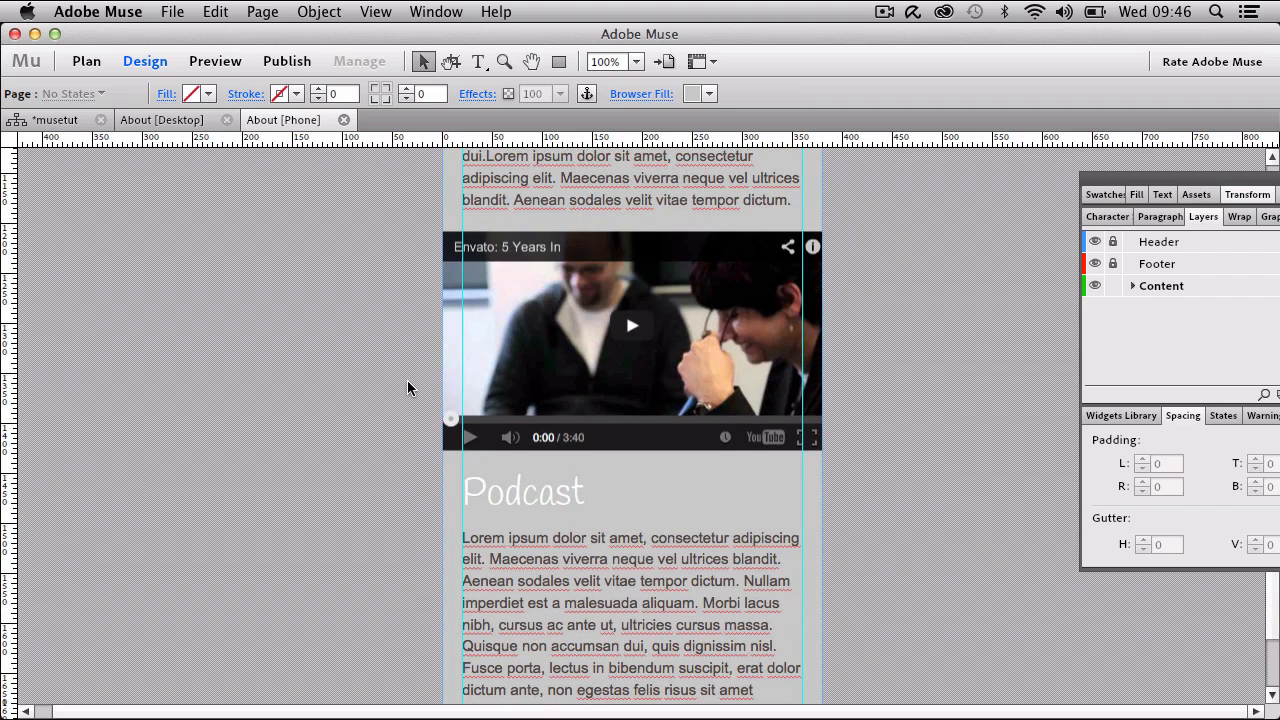
Preview the phone About page at iPhone 4 size and check its layout from the header down to the footer.
click(210, 66)
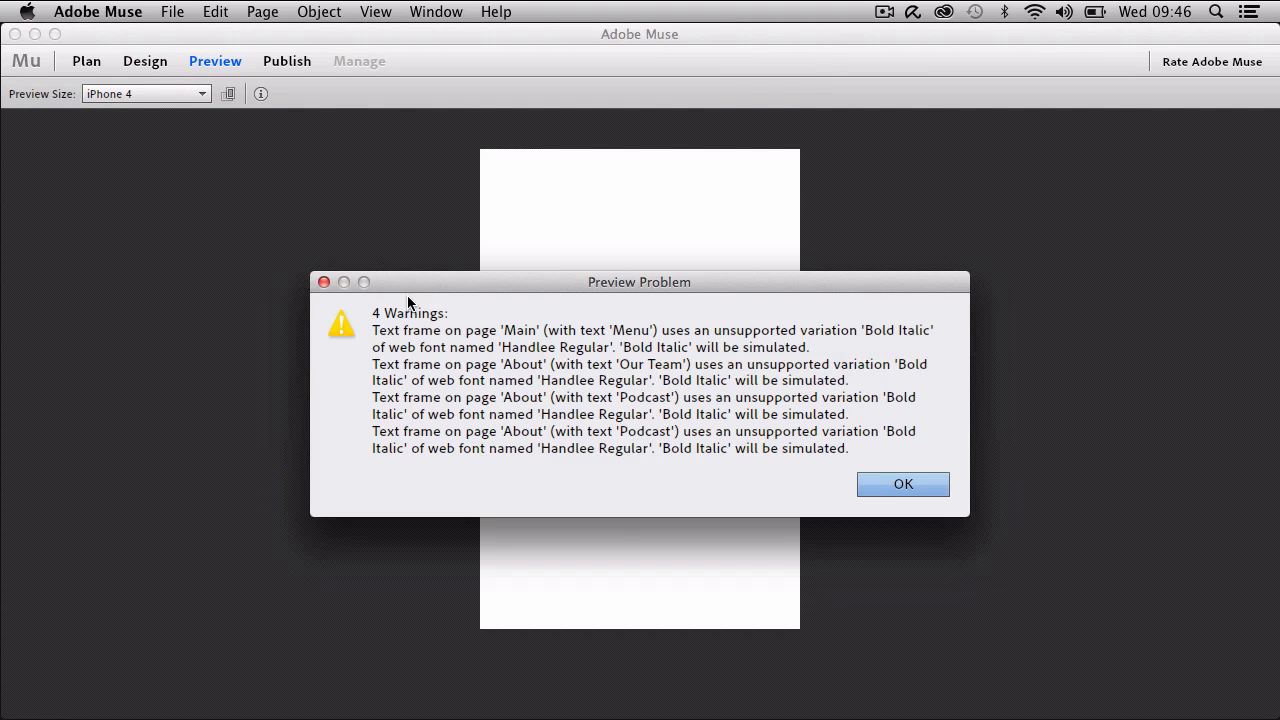
click(901, 485)
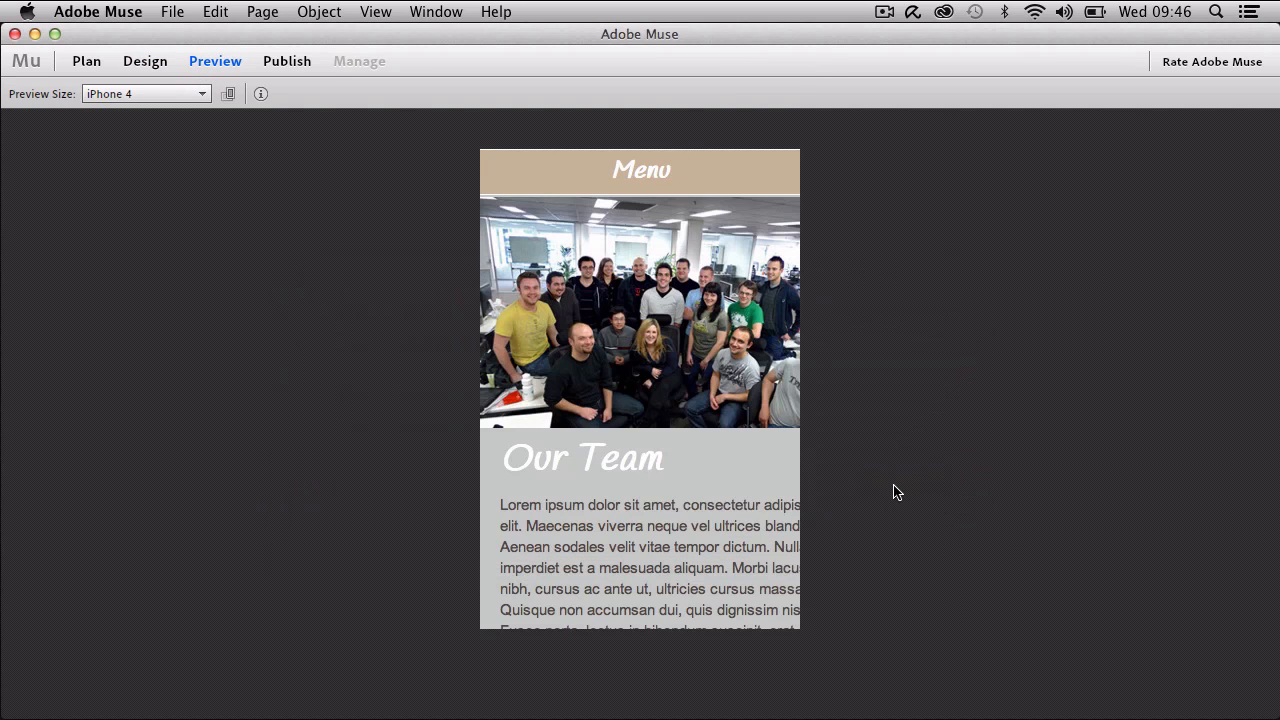
scroll(741, 518, down, 5)
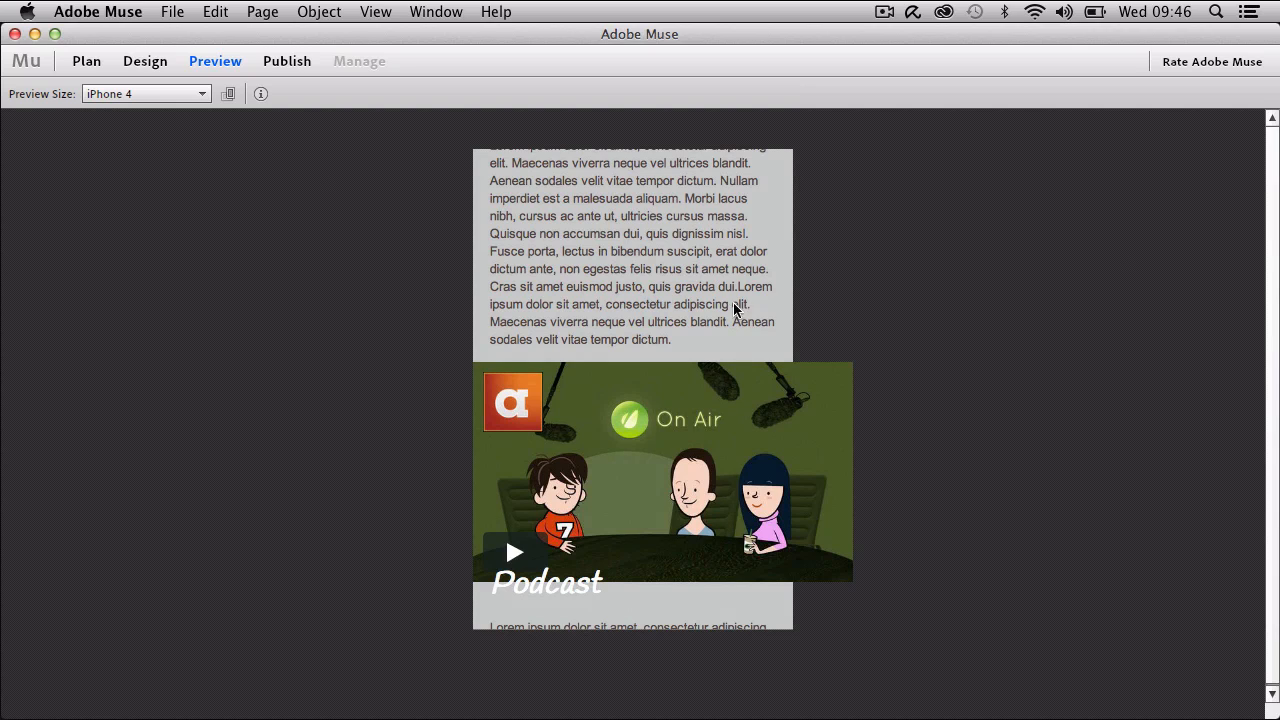
scroll(735, 308, up, 5)
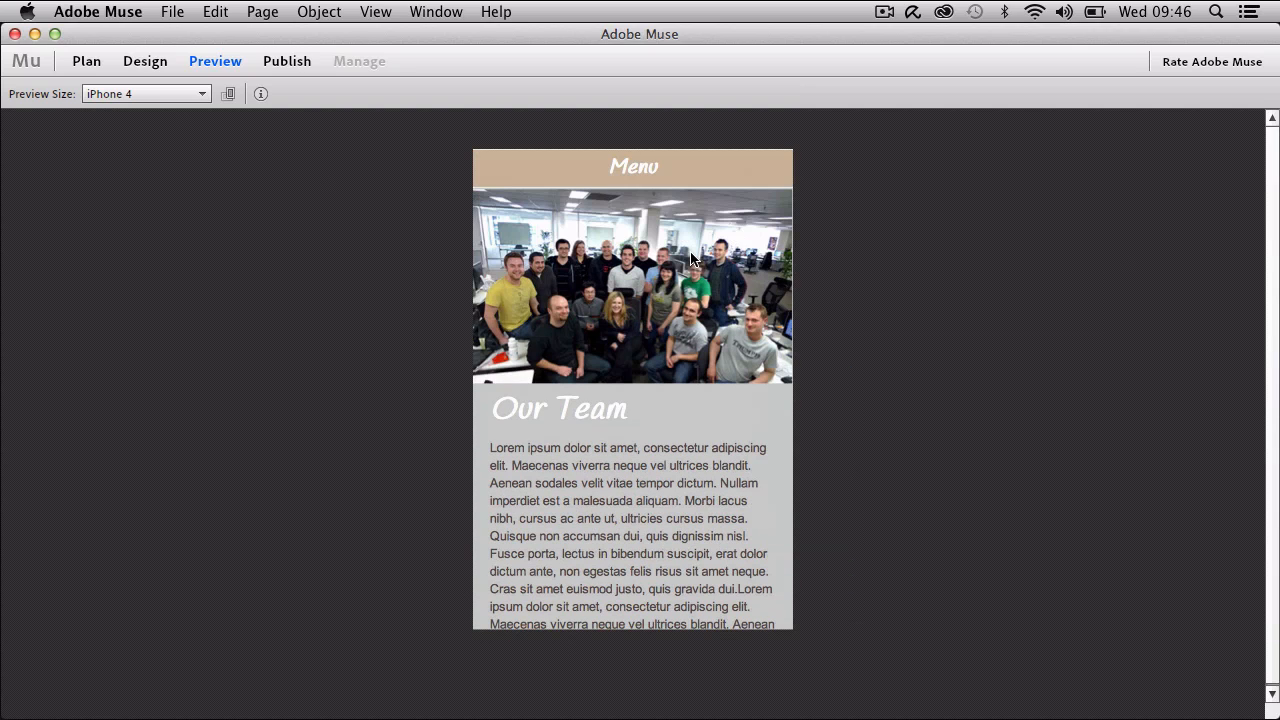
scroll(703, 466, down, 5)
scroll(700, 466, up, 2)
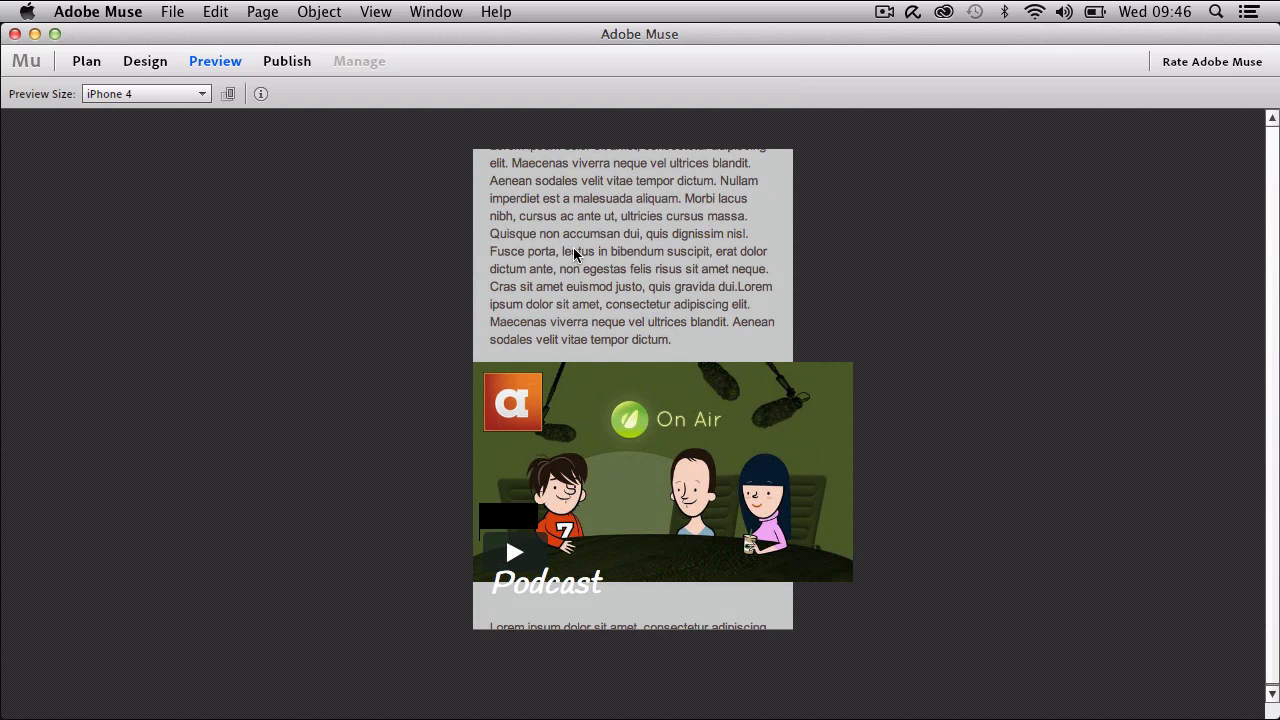
scroll(575, 253, up, 5)
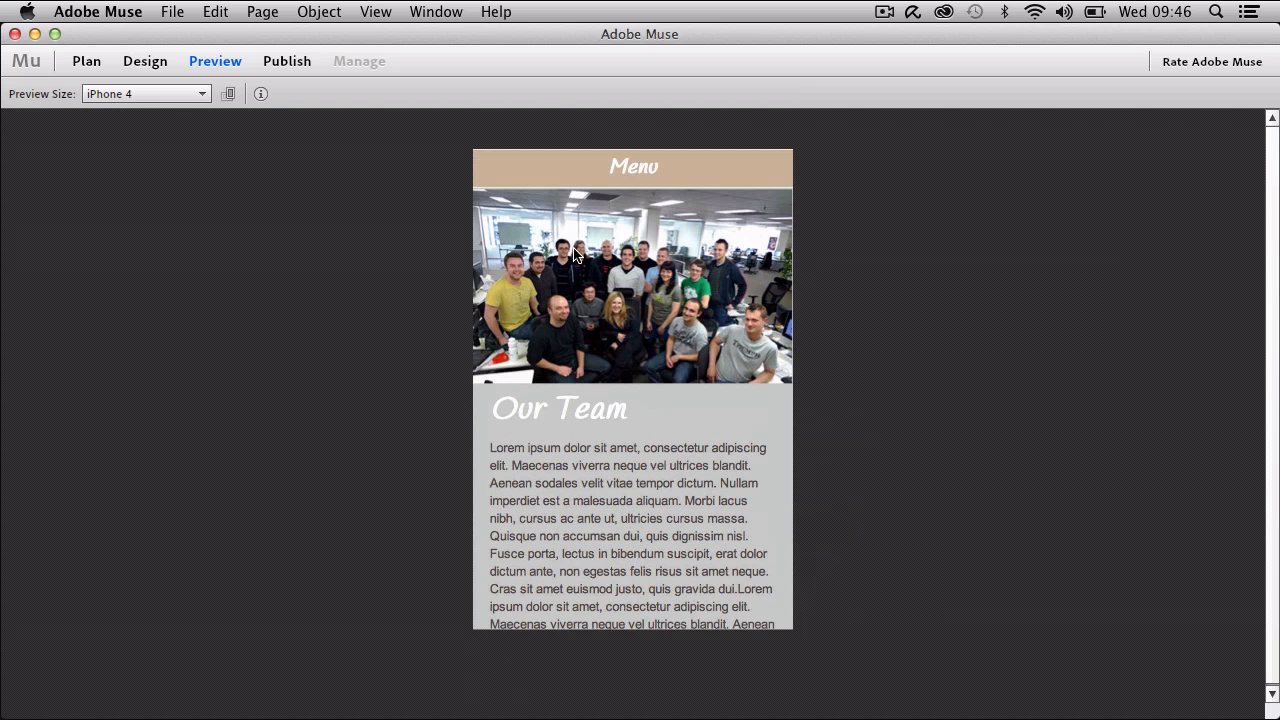
scroll(611, 382, down, 5)
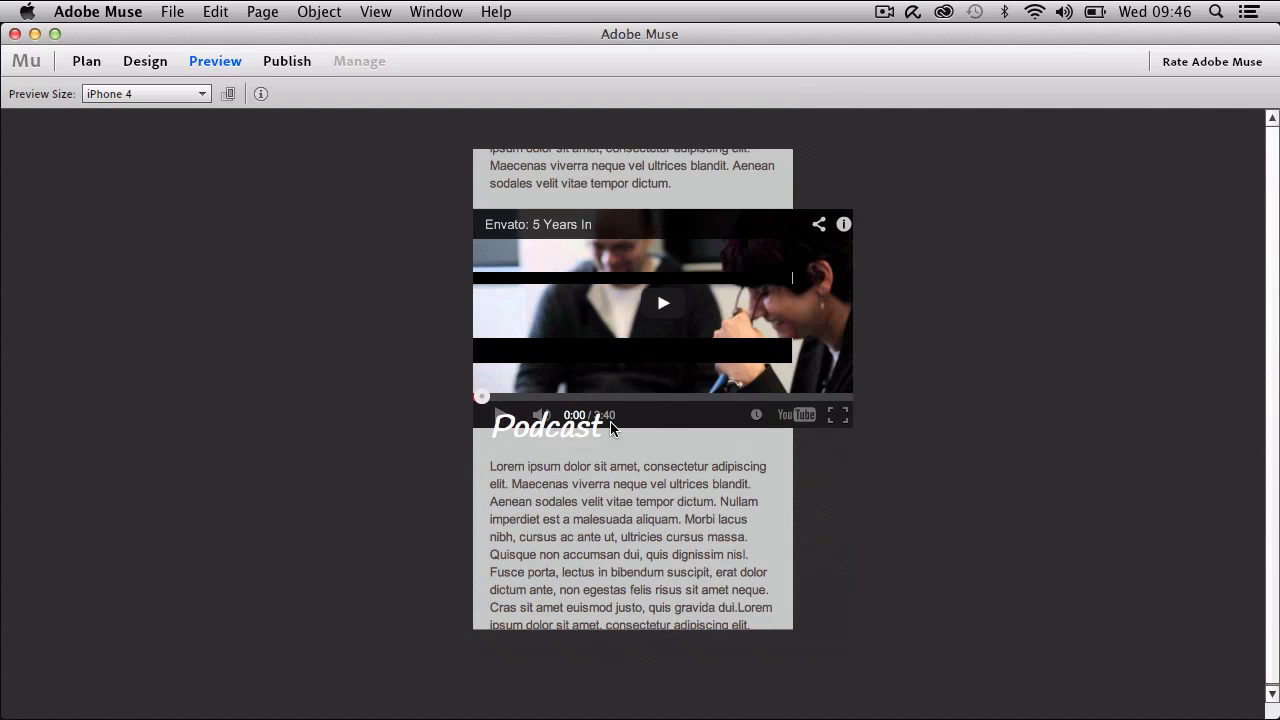
scroll(651, 519, down, 2)
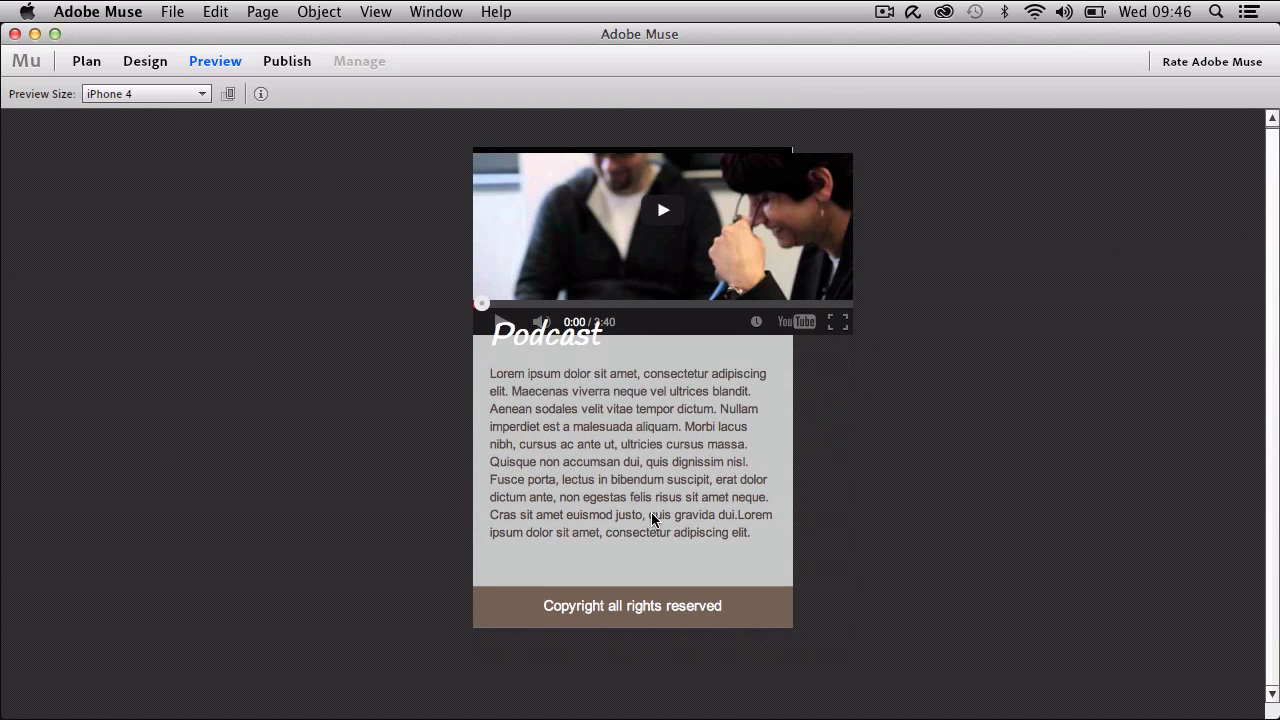
Return to the page design, preview the phone About page in the browser and narrow the window to the page content's width.
click(143, 62)
click(175, 12)
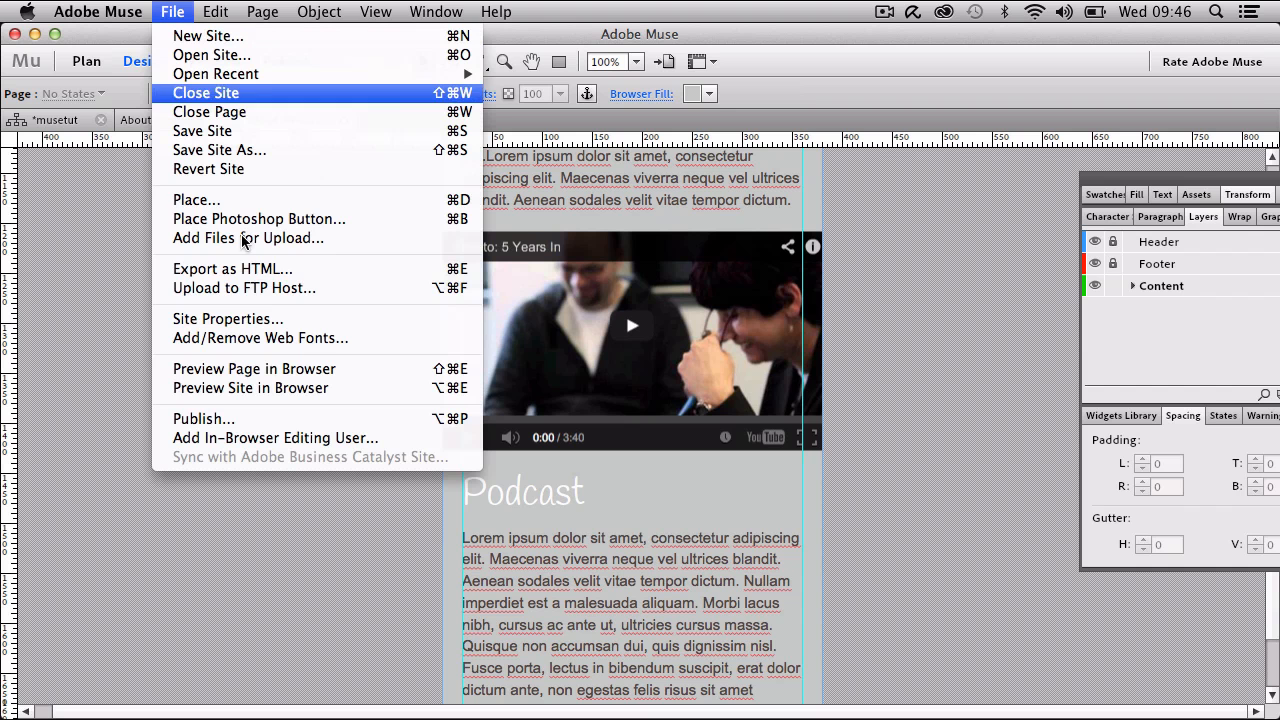
click(262, 375)
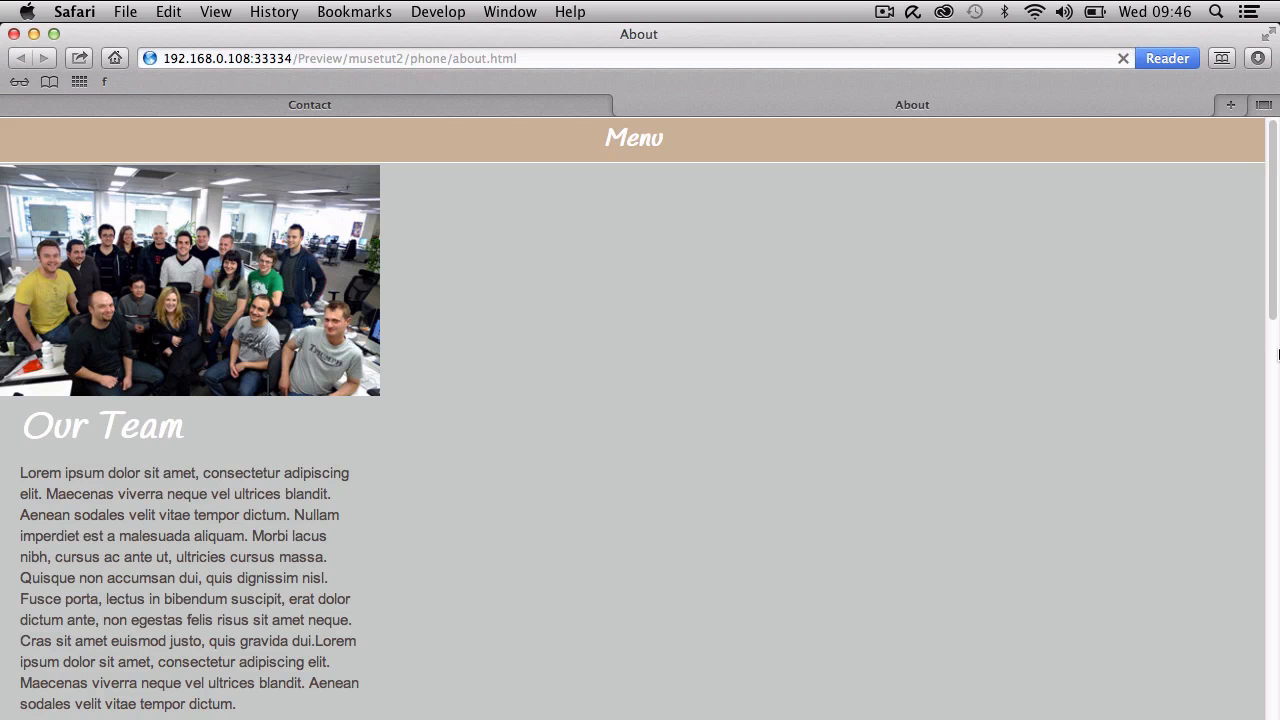
drag(1278, 354, 390, 360)
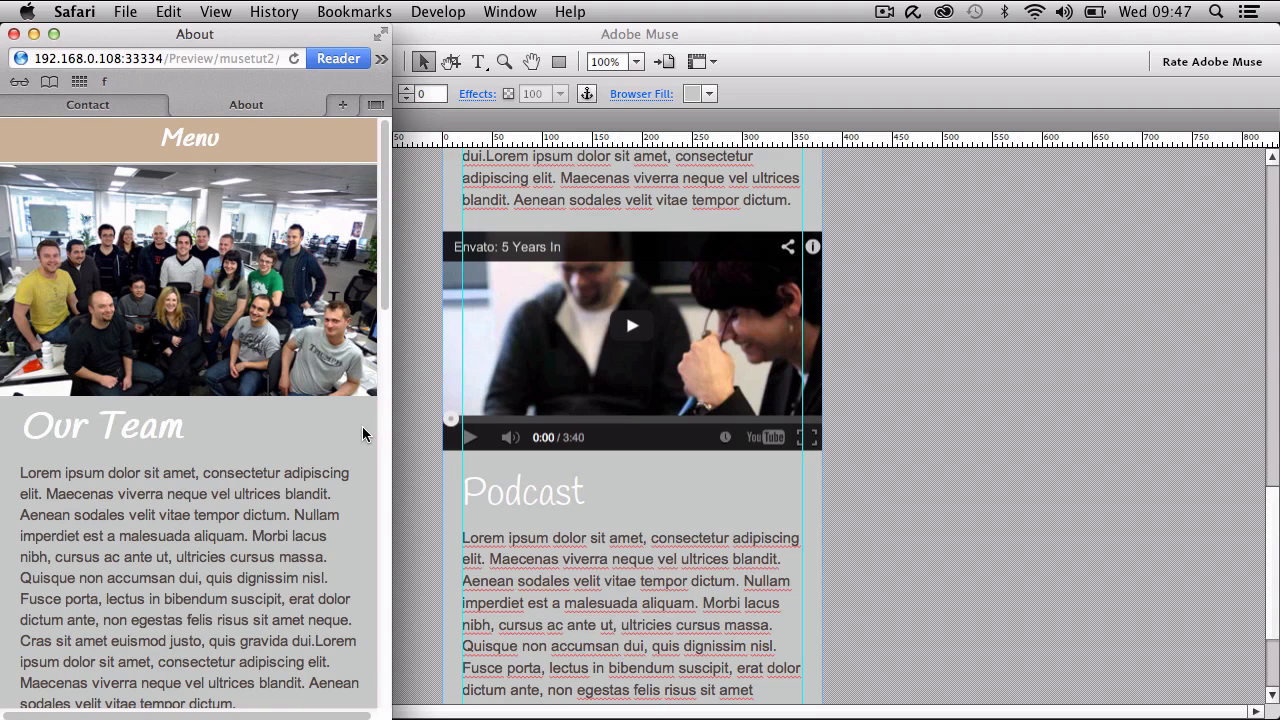
scroll(363, 433, down, 10)
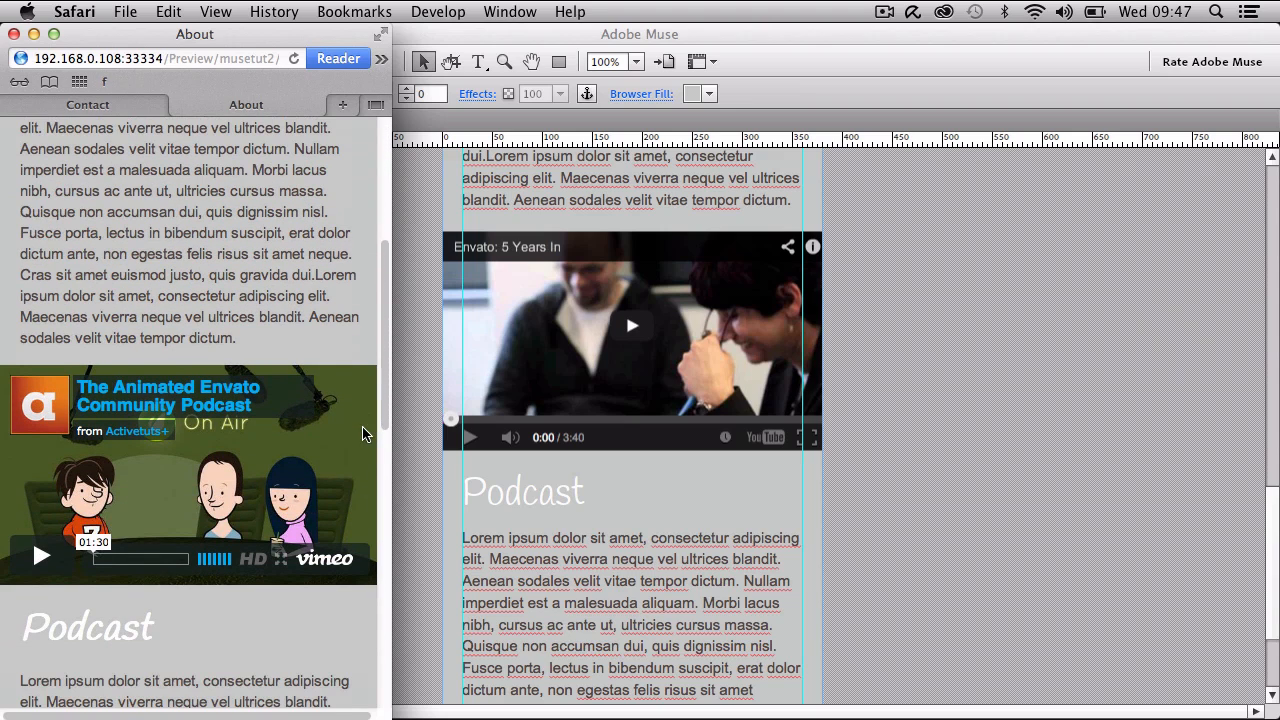
mouse_move(390, 463)
mouse_down()
mouse_move(414, 458)
mouse_move(392, 464)
mouse_up()
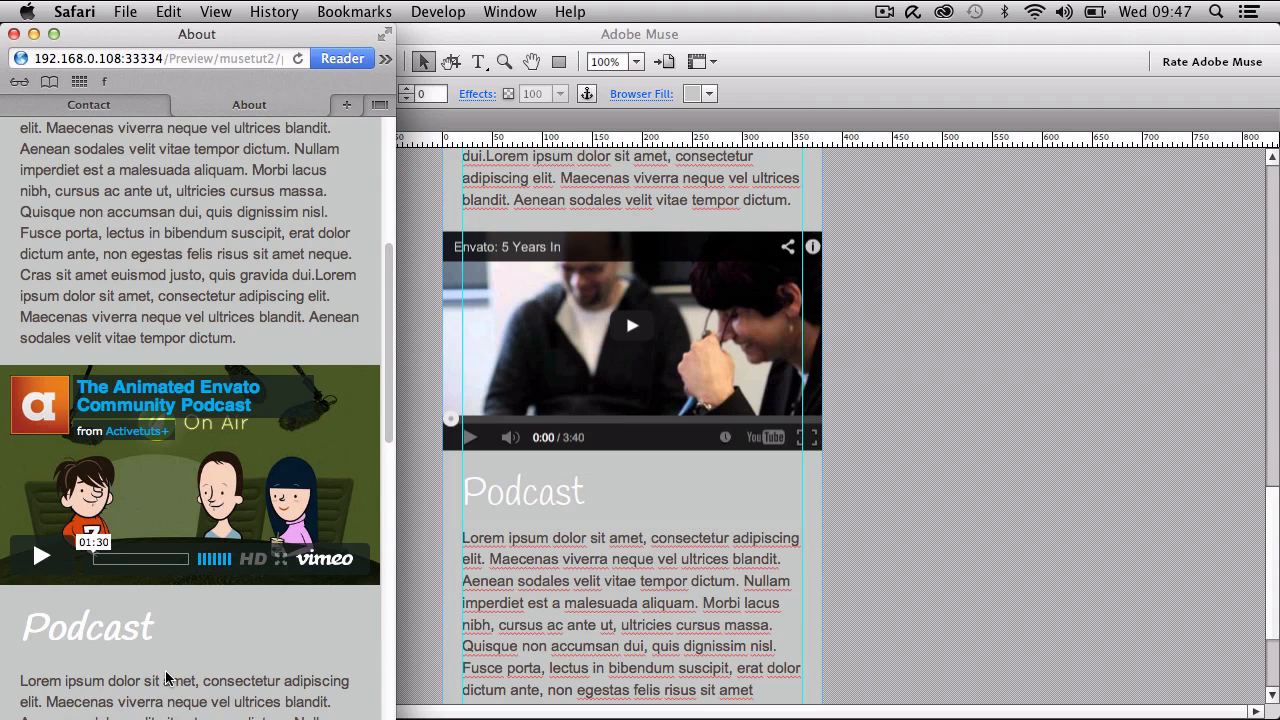
Examine both podcast sections and the footer in the narrowed browser preview, ending back at the page header.
scroll(166, 679, down, 6)
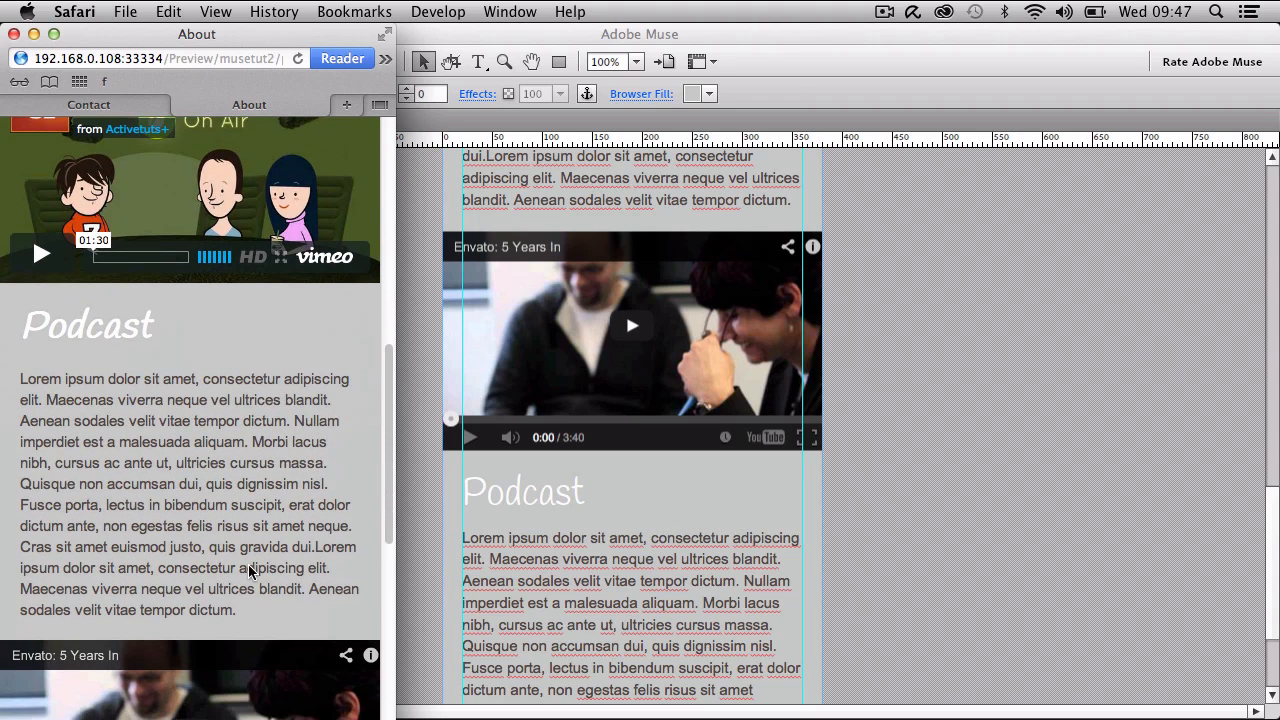
scroll(250, 571, down, 10)
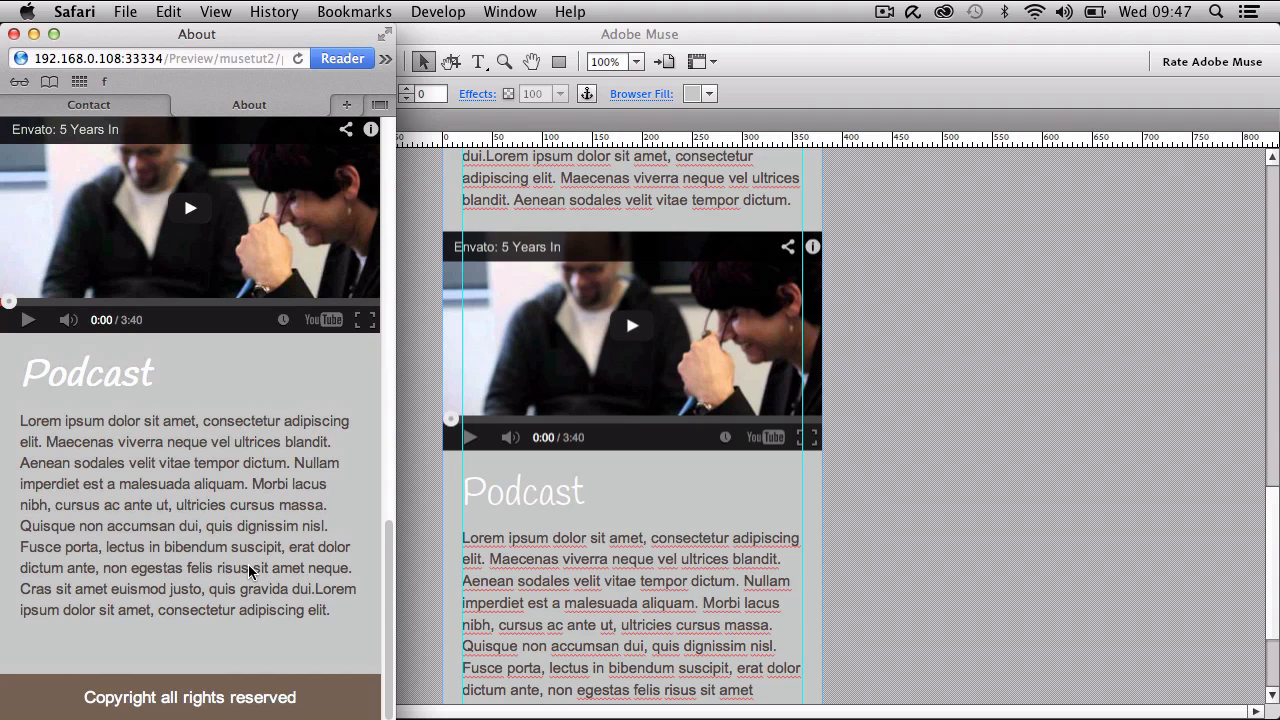
scroll(240, 507, up, 3)
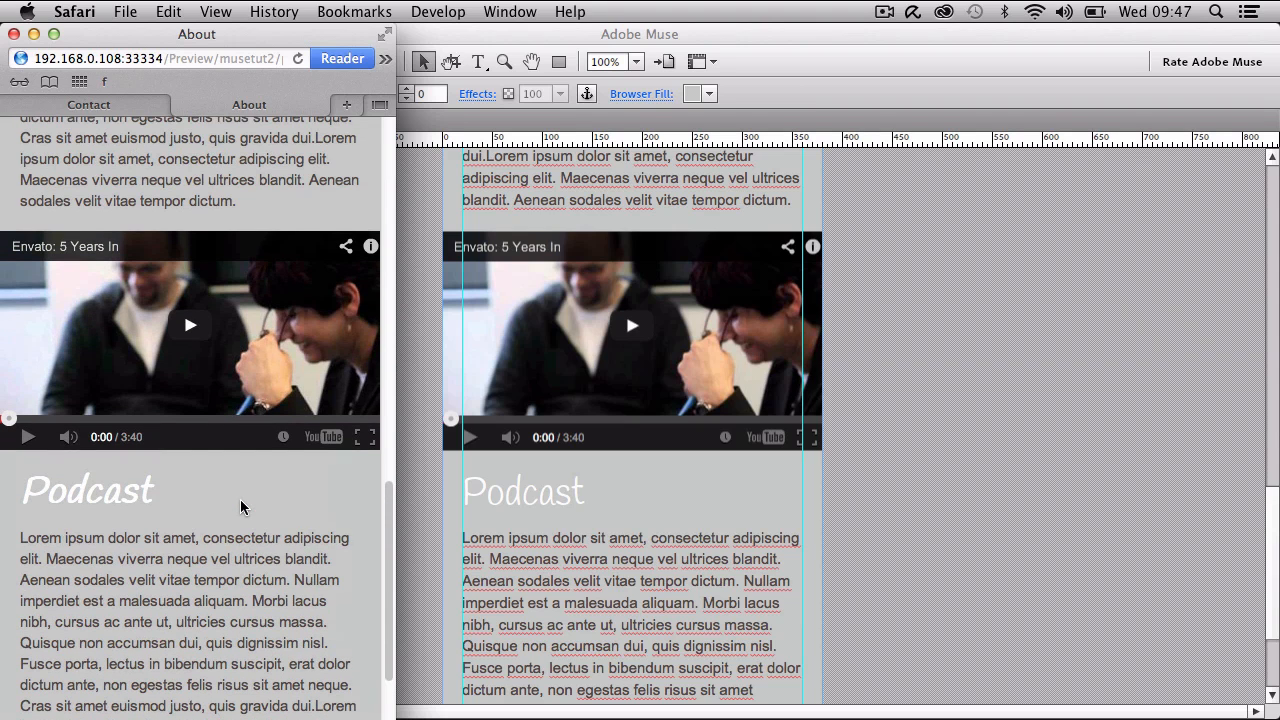
scroll(240, 507, down, 3)
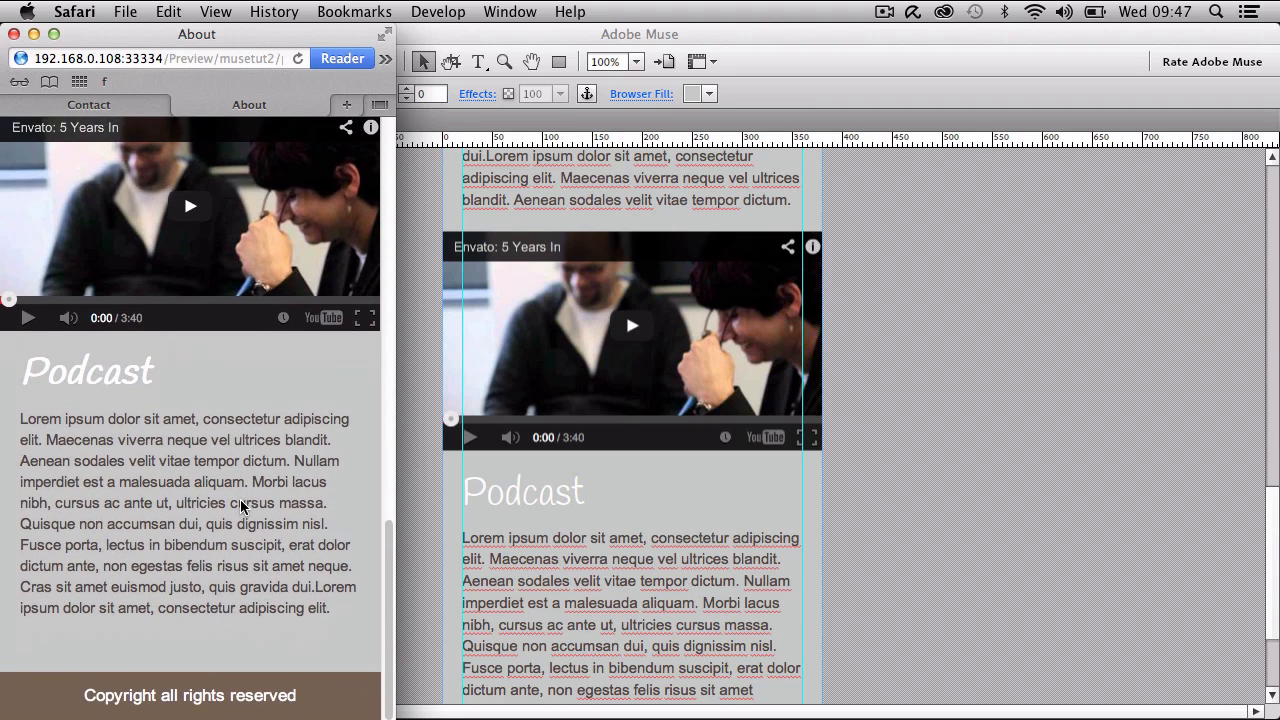
scroll(240, 507, up, 20)
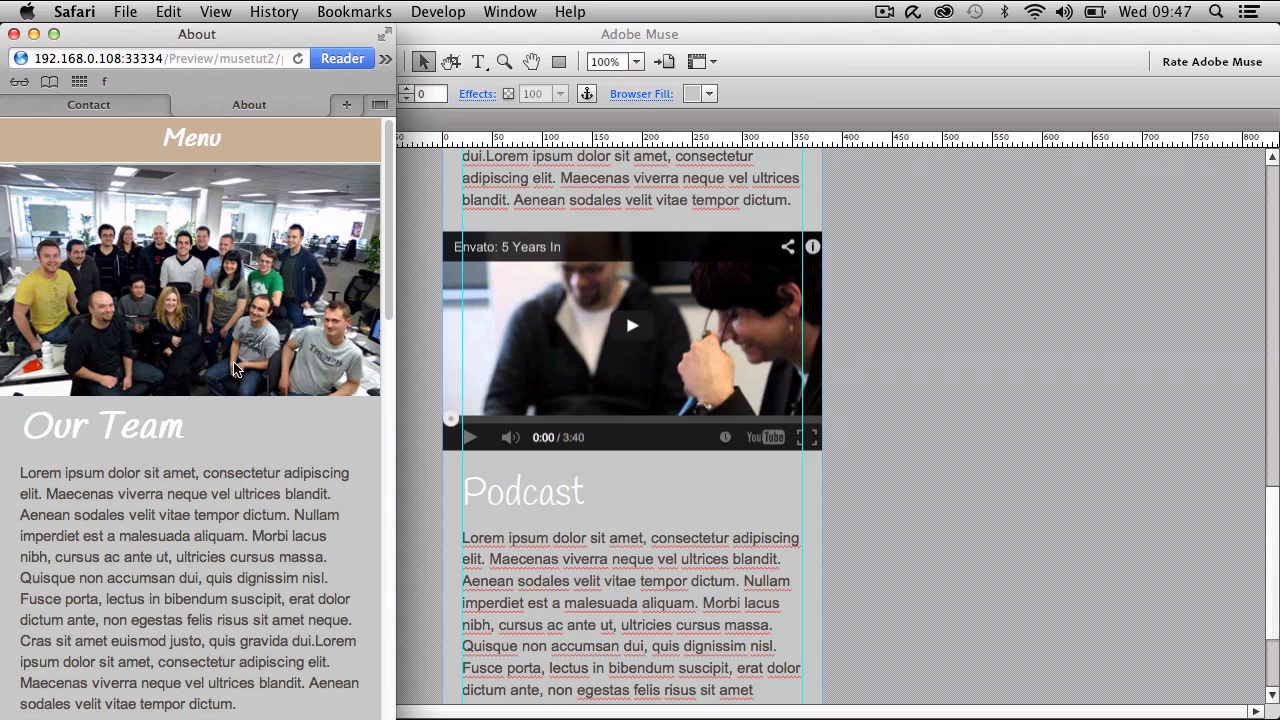
Test the expanding Menu in the browser preview, restore the window's full width and minimize it.
click(214, 157)
click(214, 157)
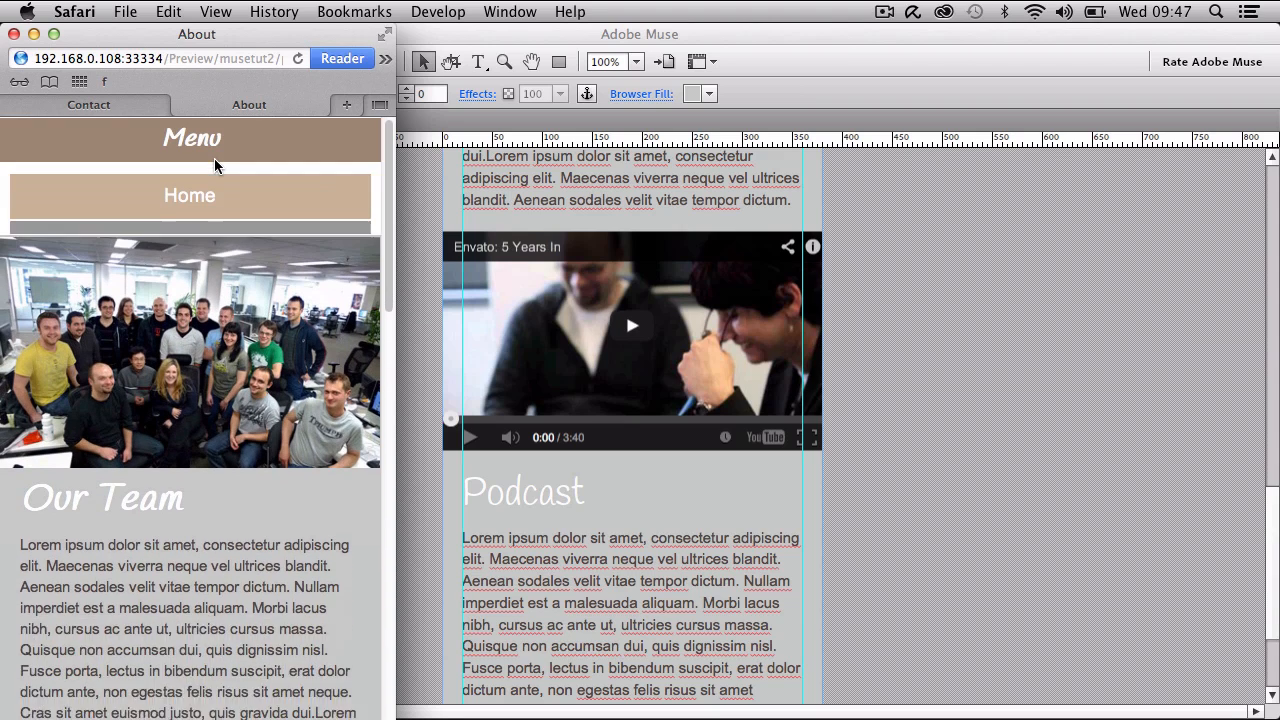
scroll(235, 360, down, 3)
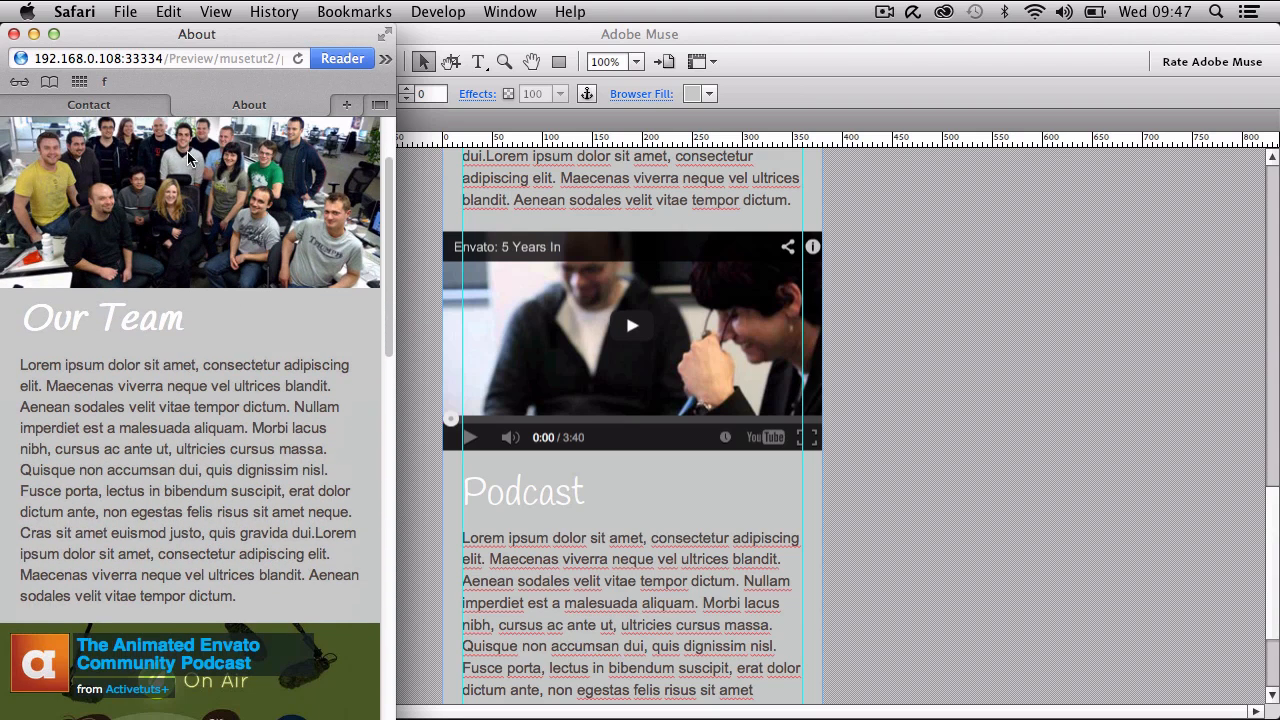
drag(394, 288, 1278, 290)
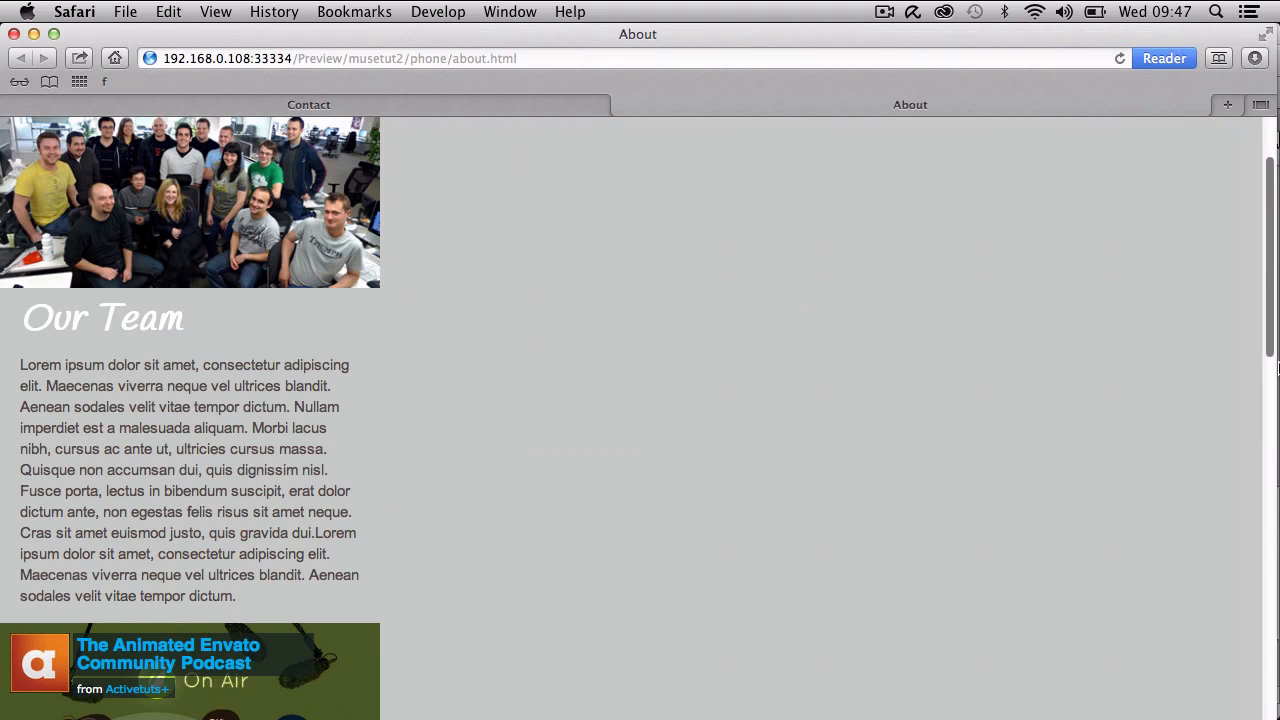
click(34, 34)
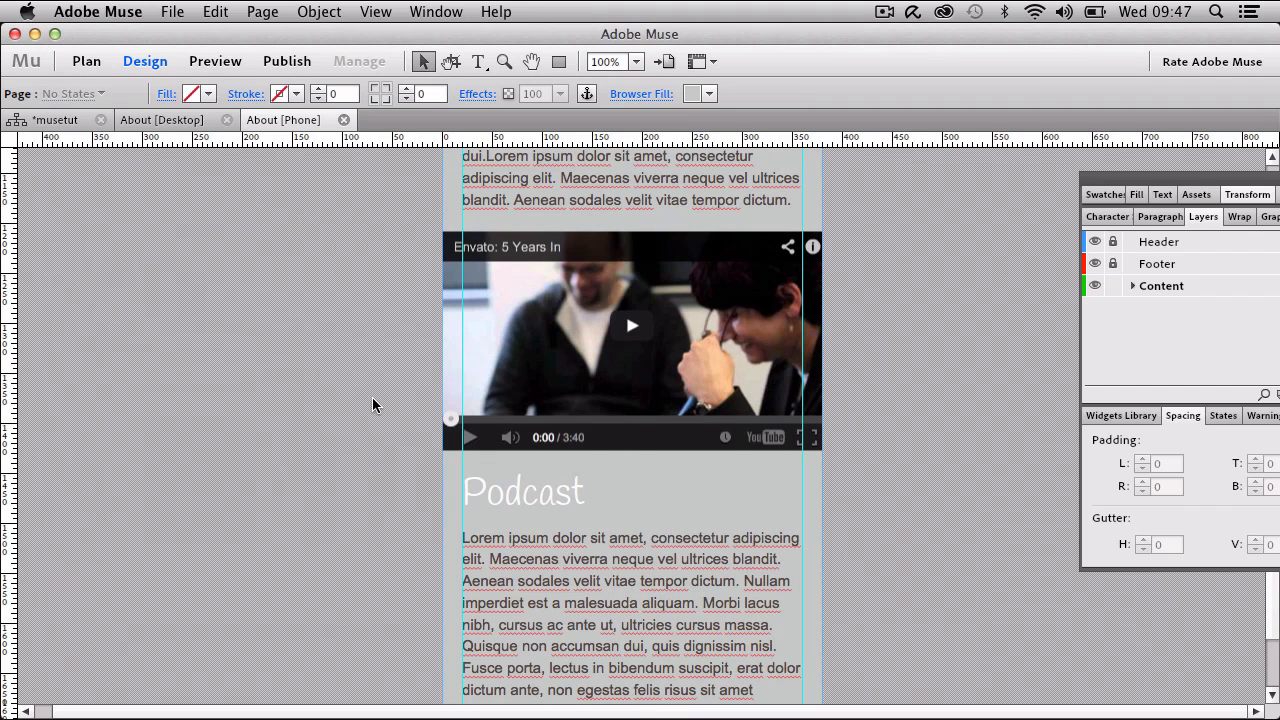
Close the phone and desktop About pages and open the desktop and phone Contact pages.
scroll(372, 397, up, 8)
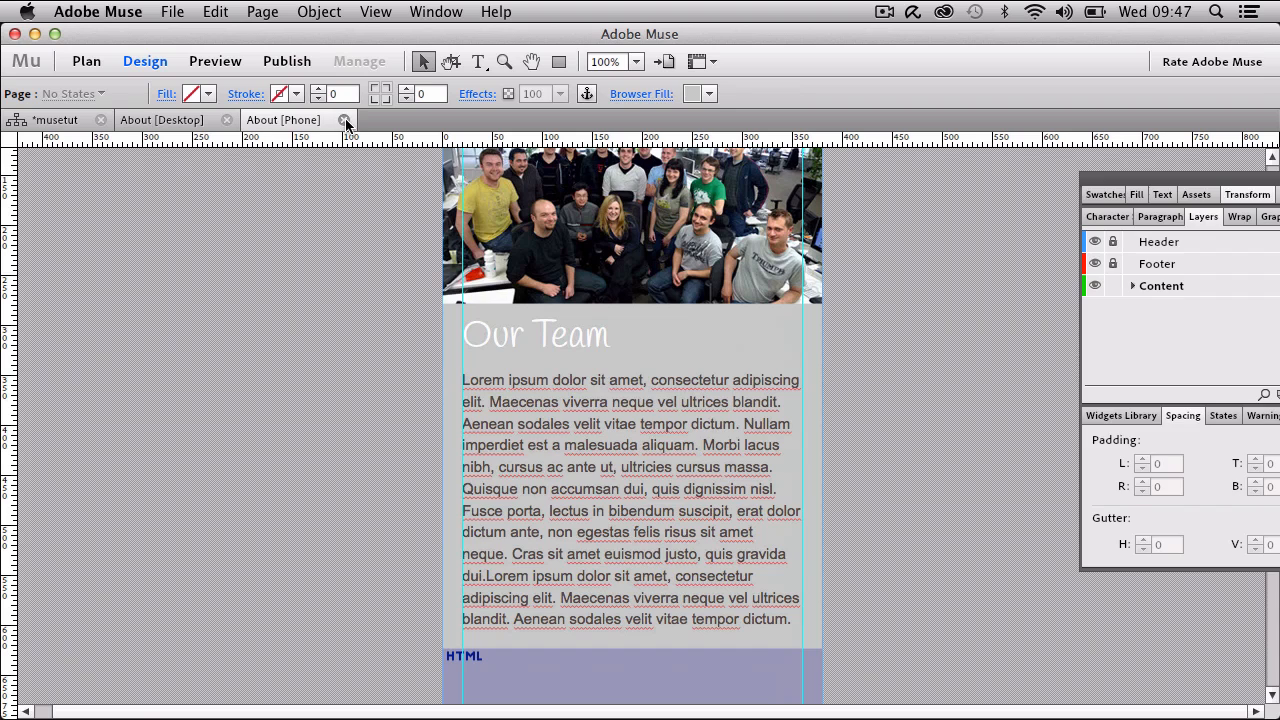
click(344, 120)
click(227, 120)
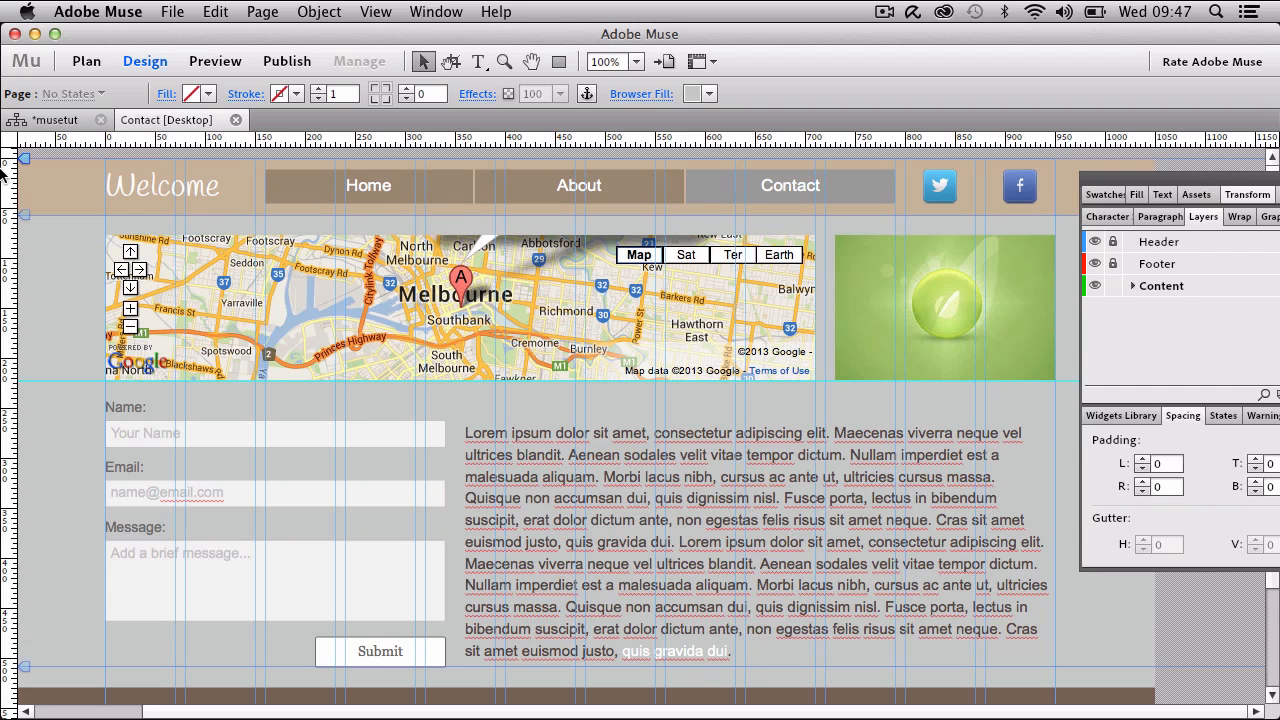
click(41, 120)
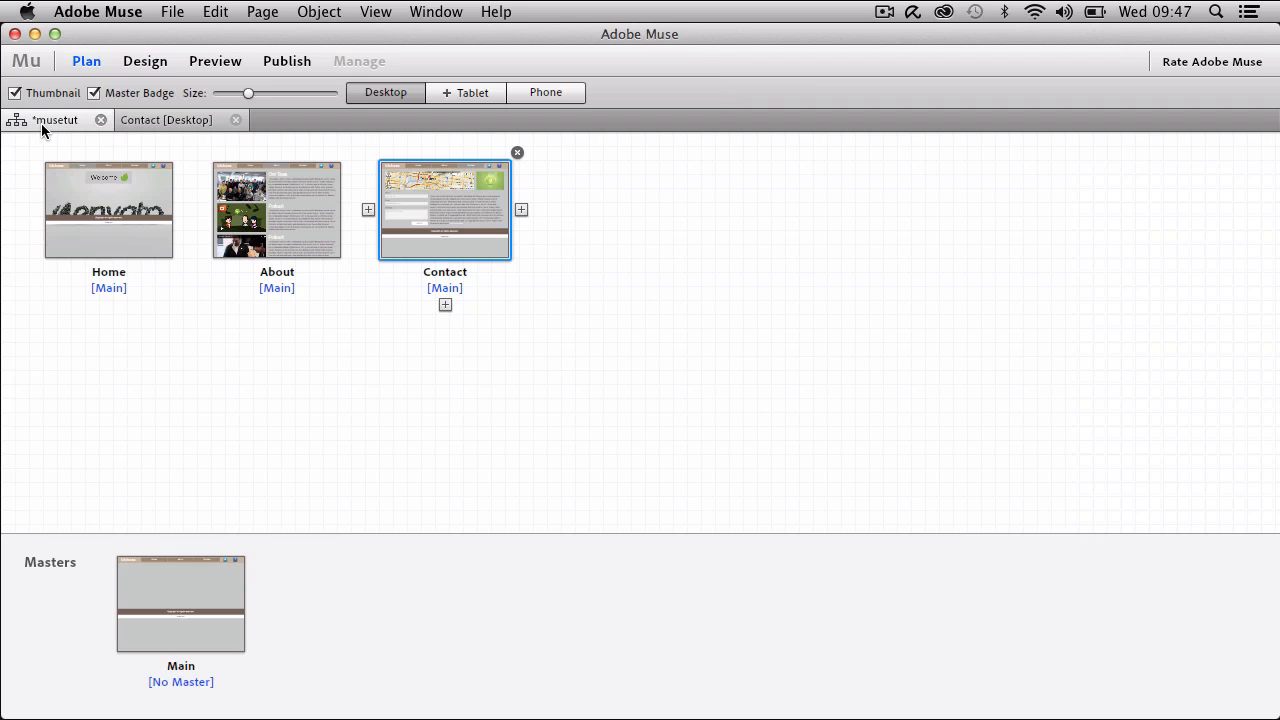
click(559, 98)
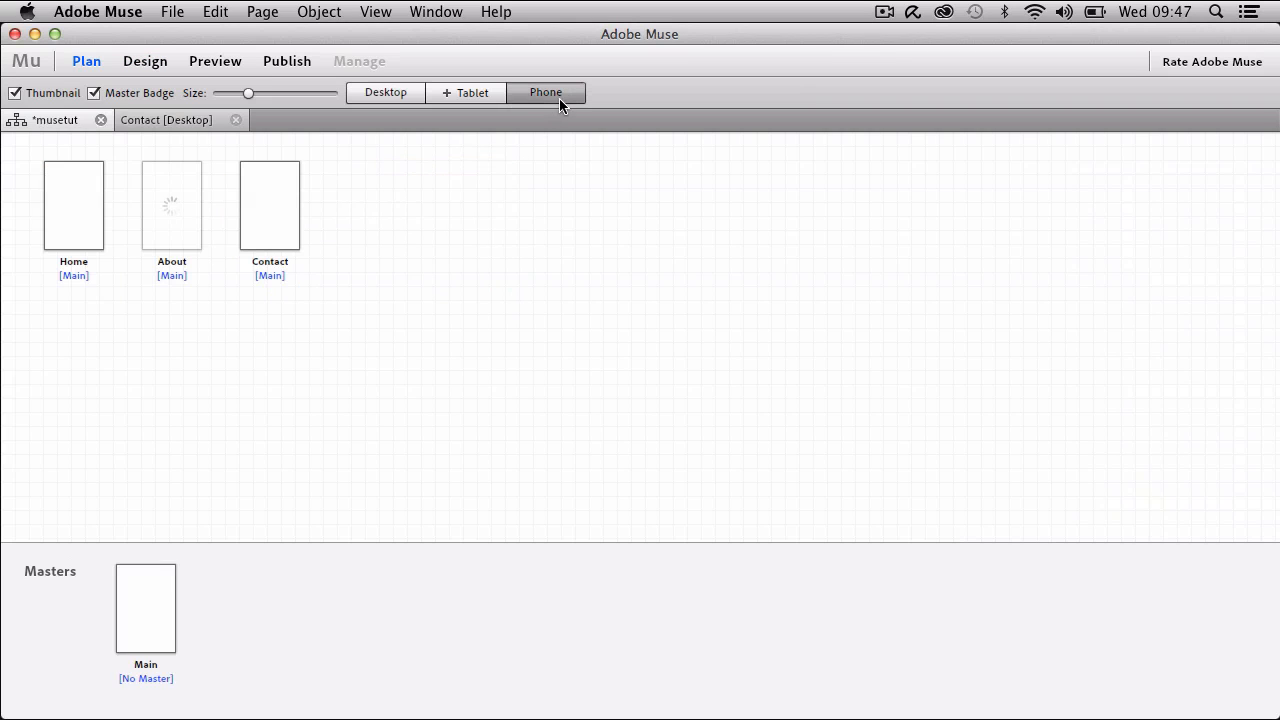
double_click(284, 210)
Copy the Google map from the desktop Contact page and paste it into the phone Contact page.
click(200, 122)
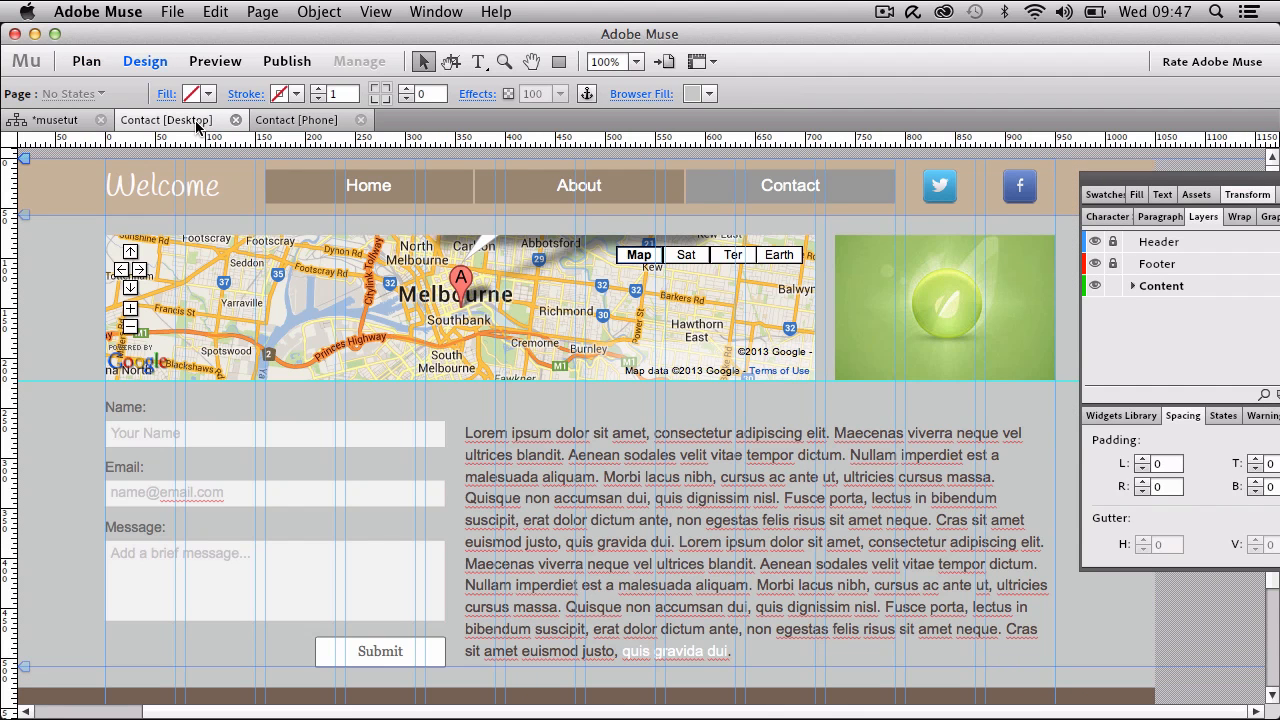
click(430, 282)
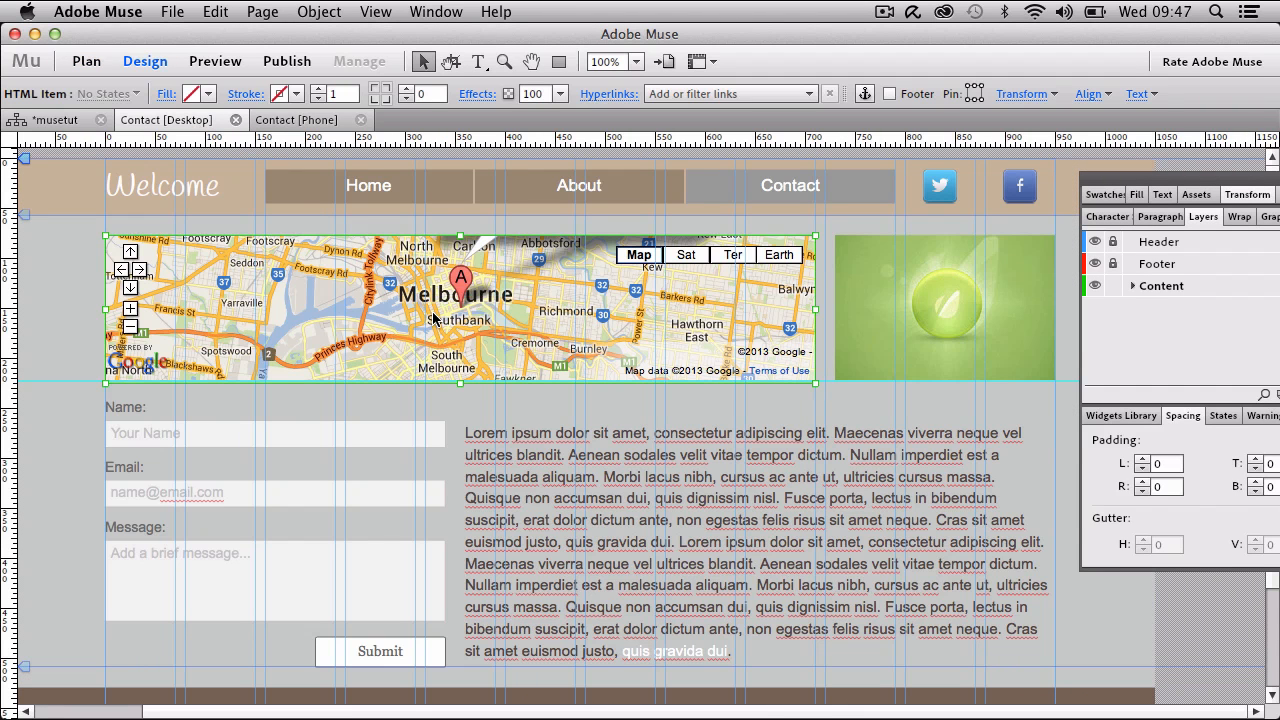
click(301, 122)
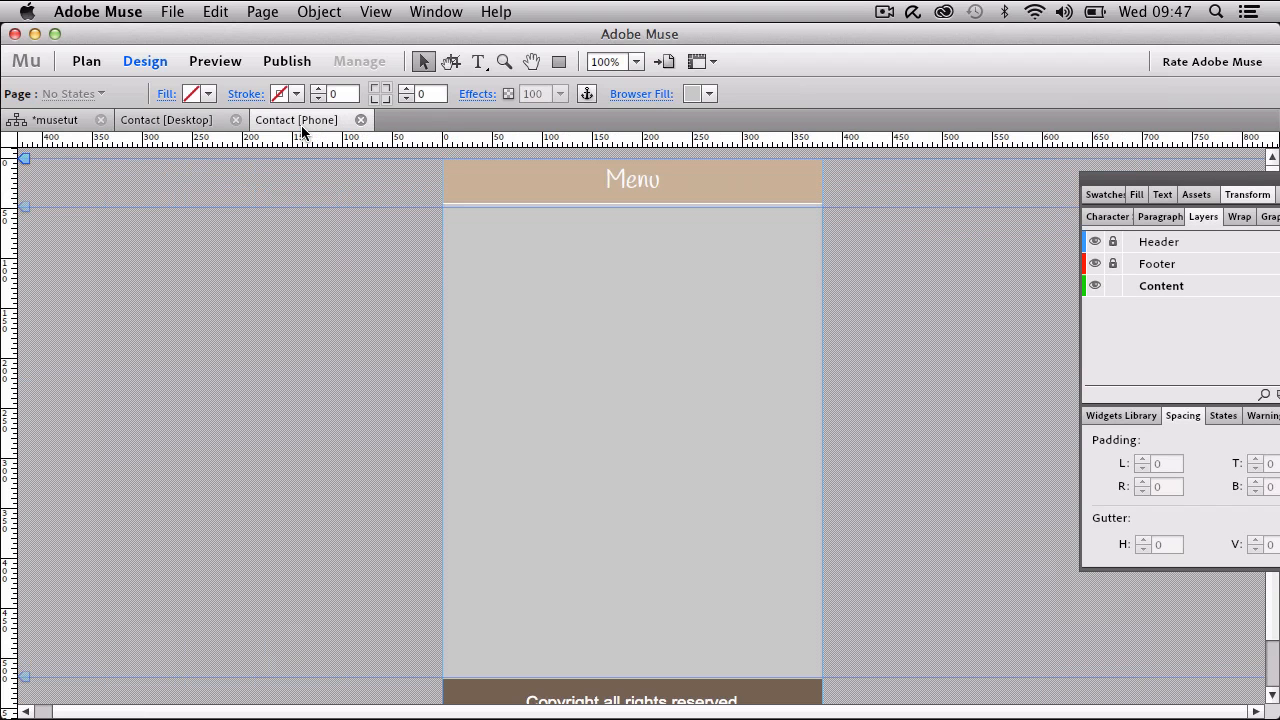
key(super+v)
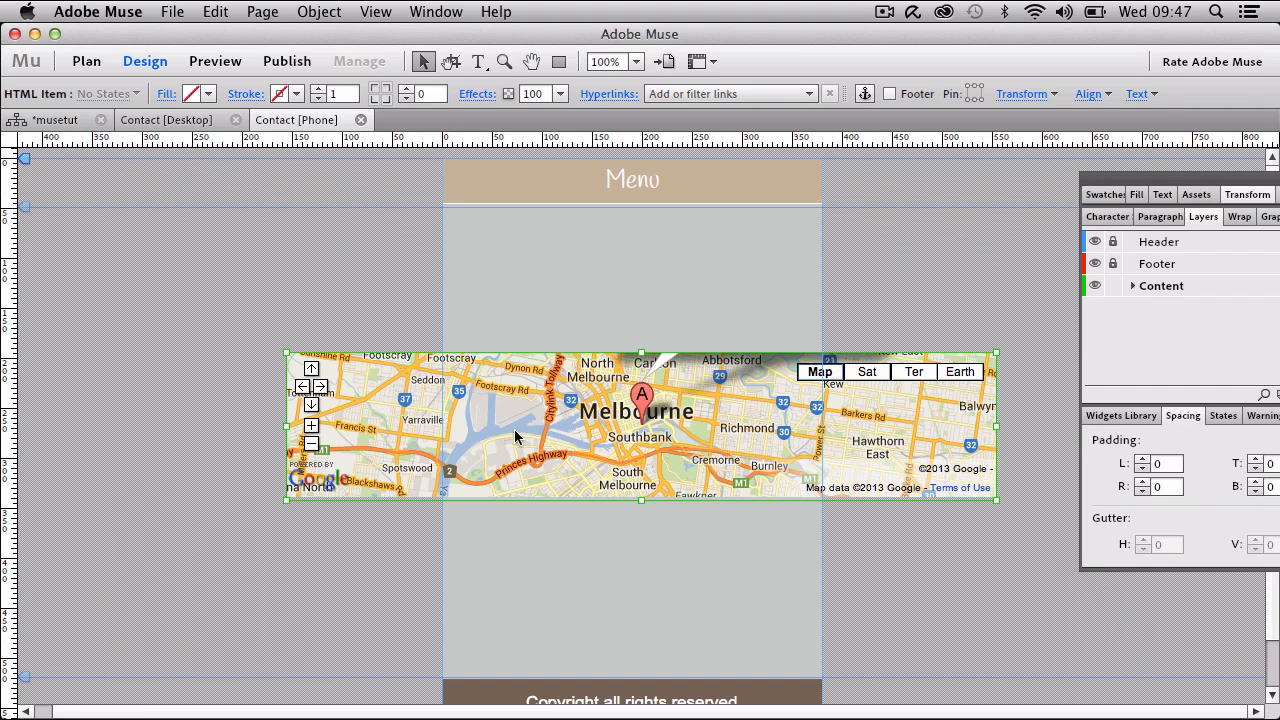
Set the iframe width in the phone page map's HTML code to 380.
right_click(516, 437)
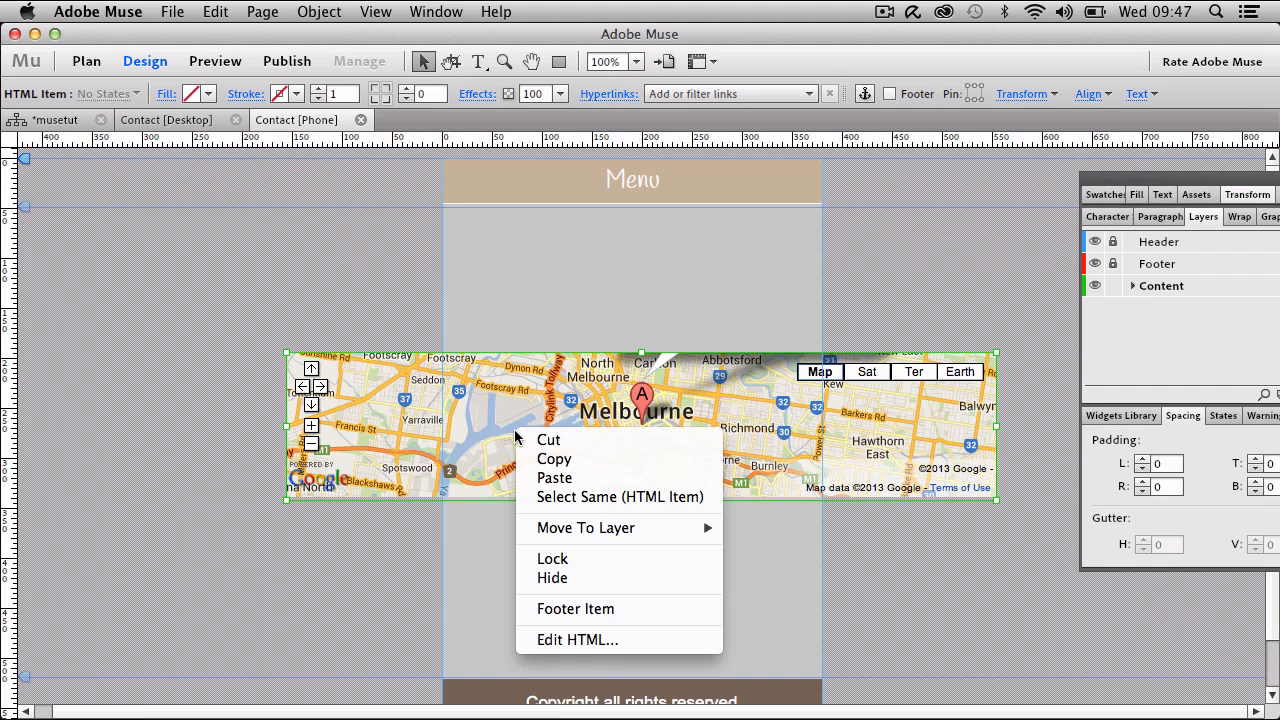
click(590, 641)
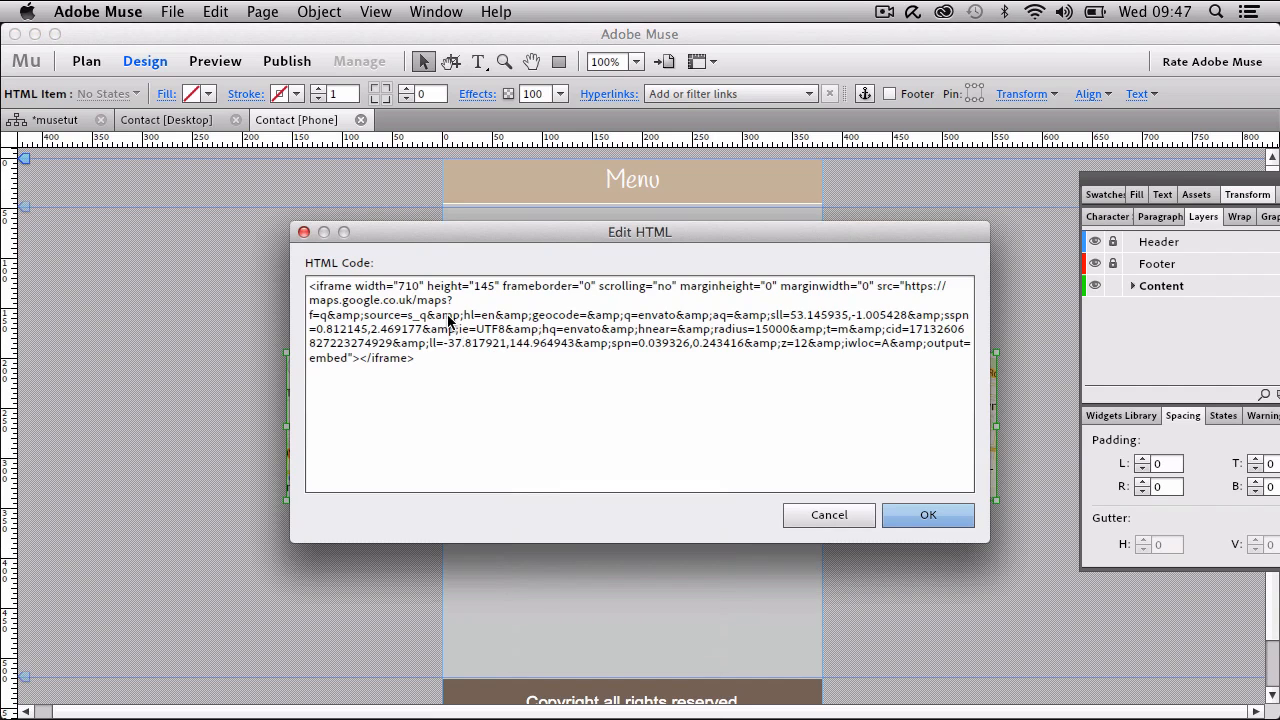
drag(400, 291, 419, 291)
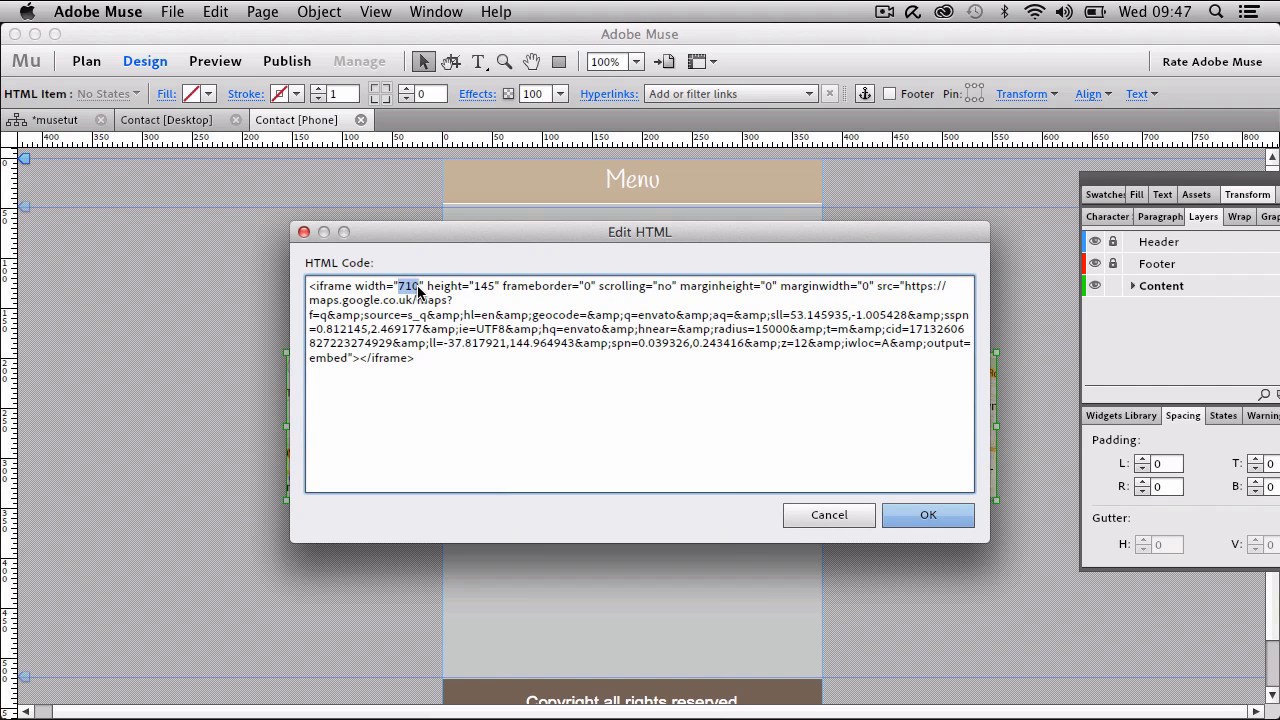
text(380)
click(930, 517)
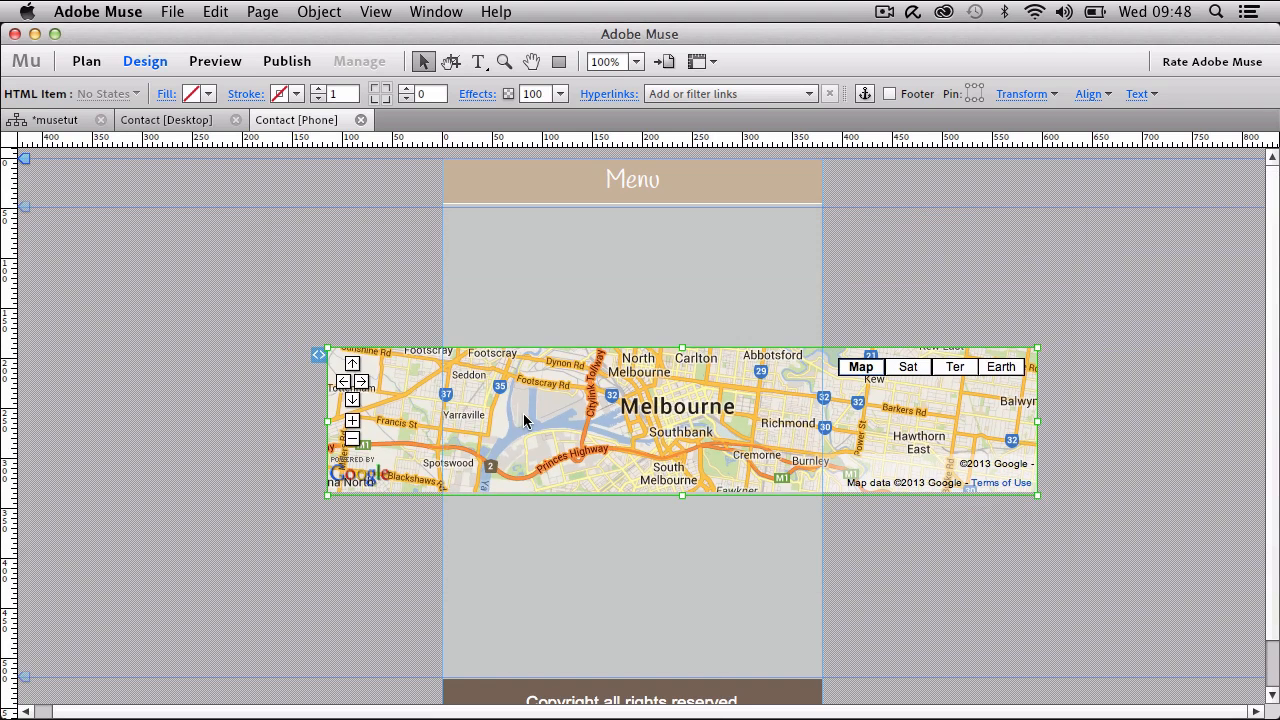
Place the map directly below the Menu header and narrow its frame to the width of the phone page column.
drag(530, 422, 385, 403)
drag(1009, 393, 820, 402)
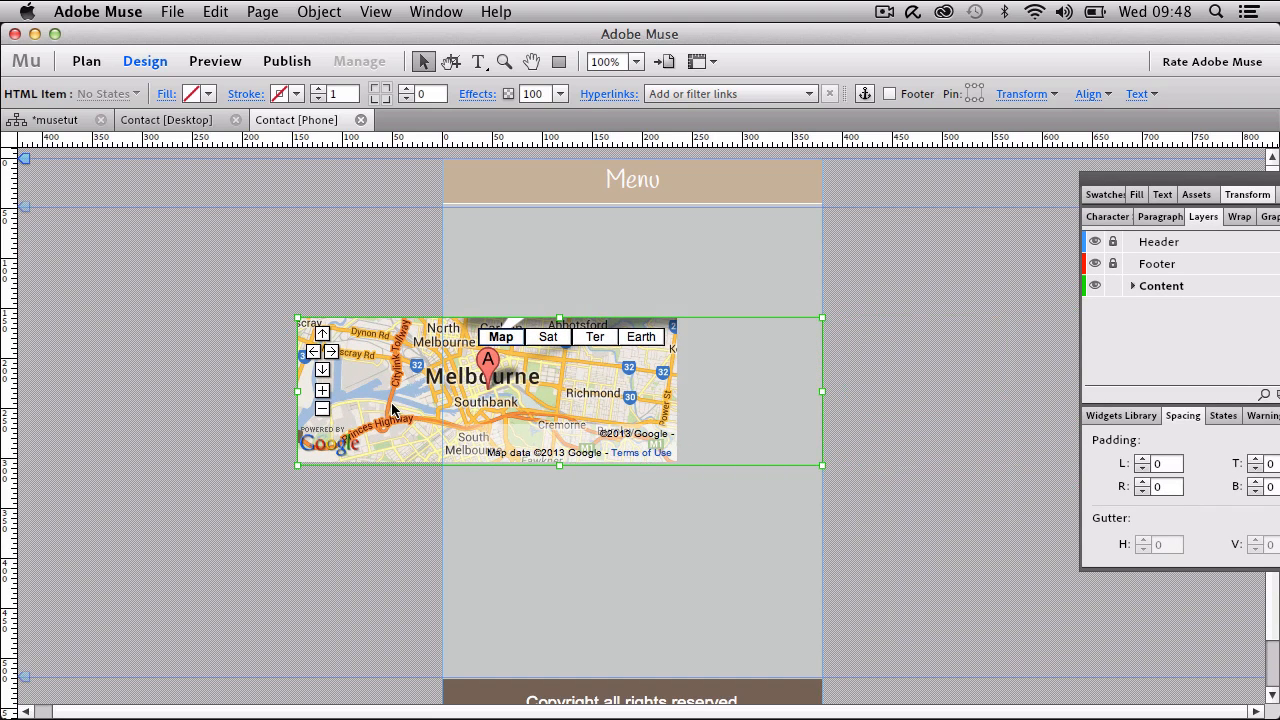
drag(396, 410, 539, 290)
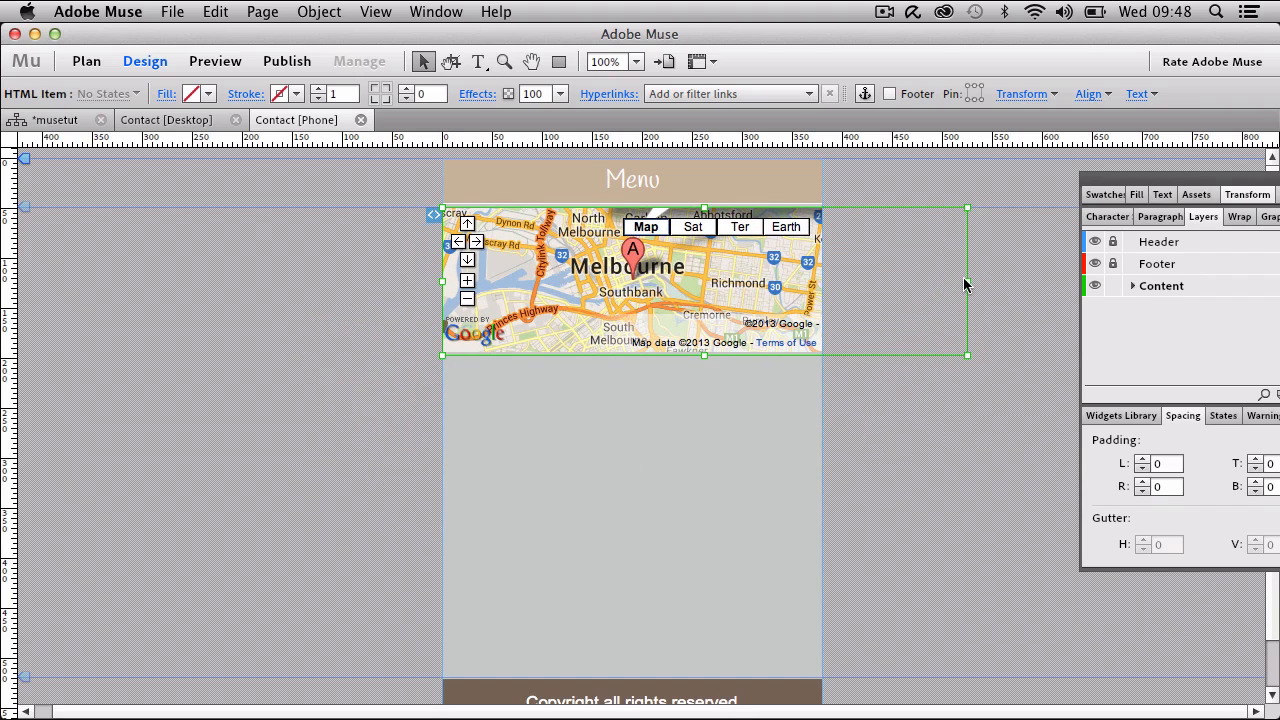
drag(966, 282, 821, 287)
click(632, 574)
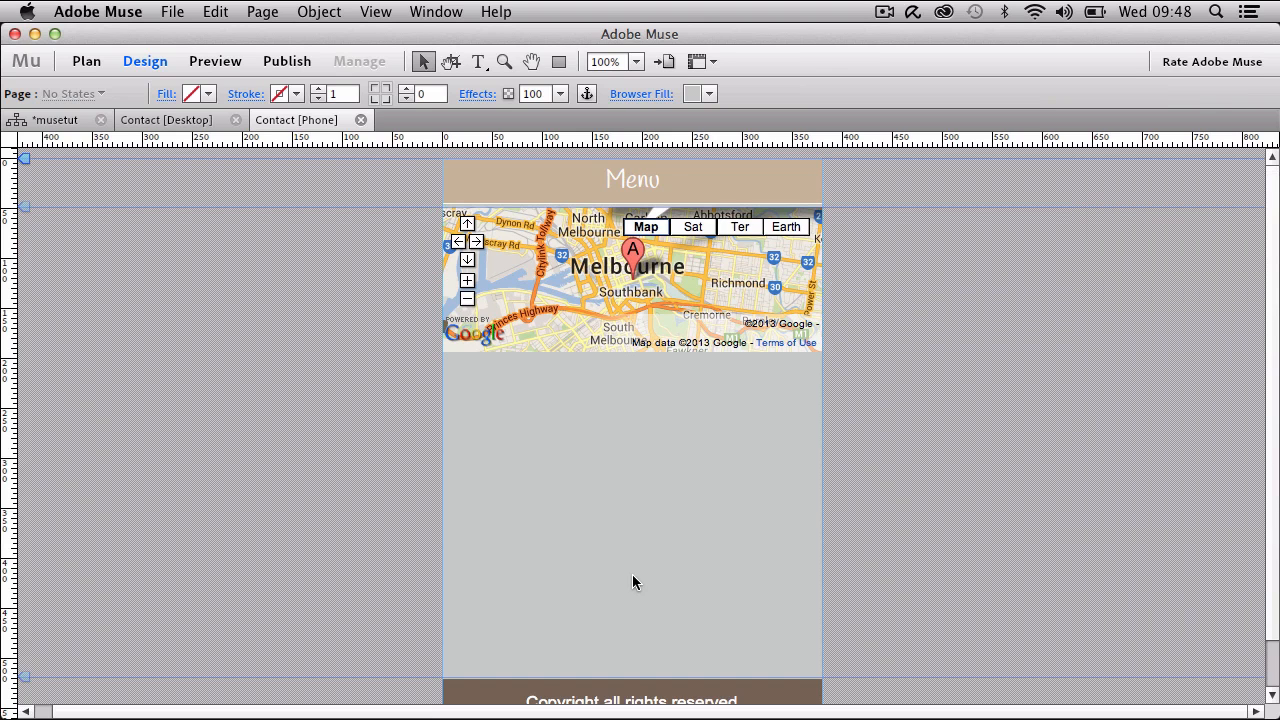
Copy the green image from the desktop Contact page and paste it into the phone Contact page.
click(170, 122)
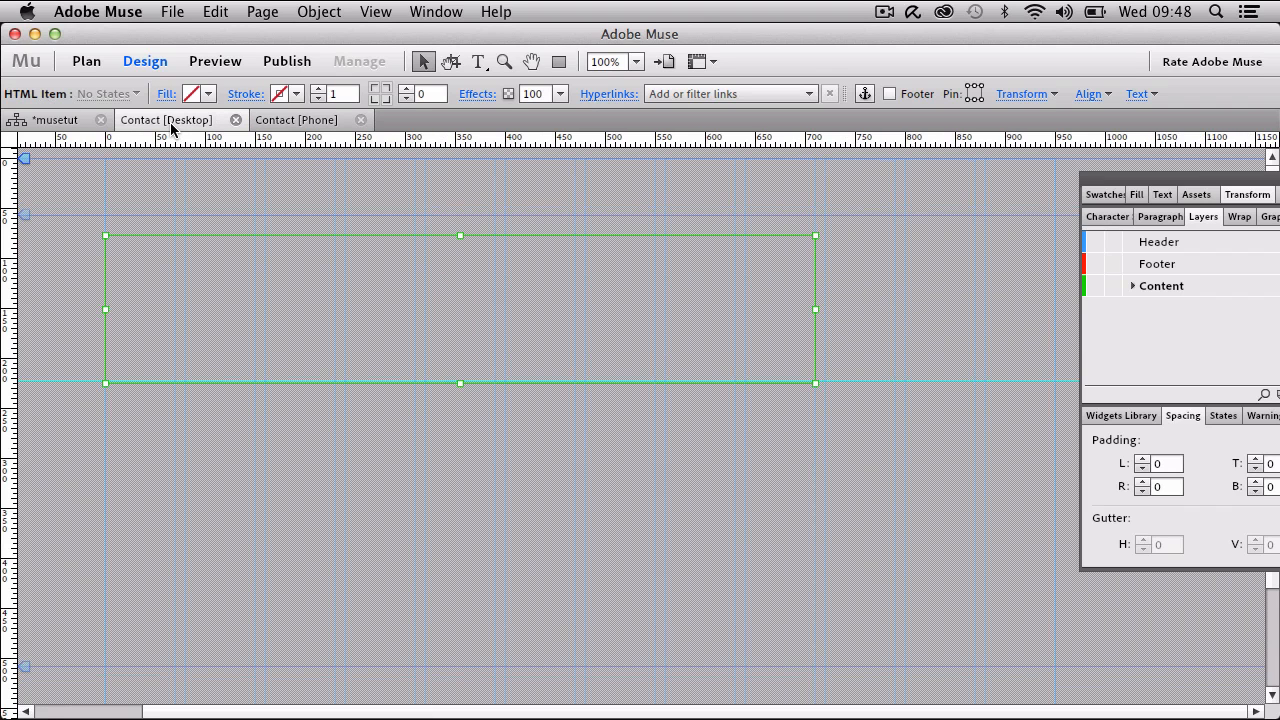
click(917, 349)
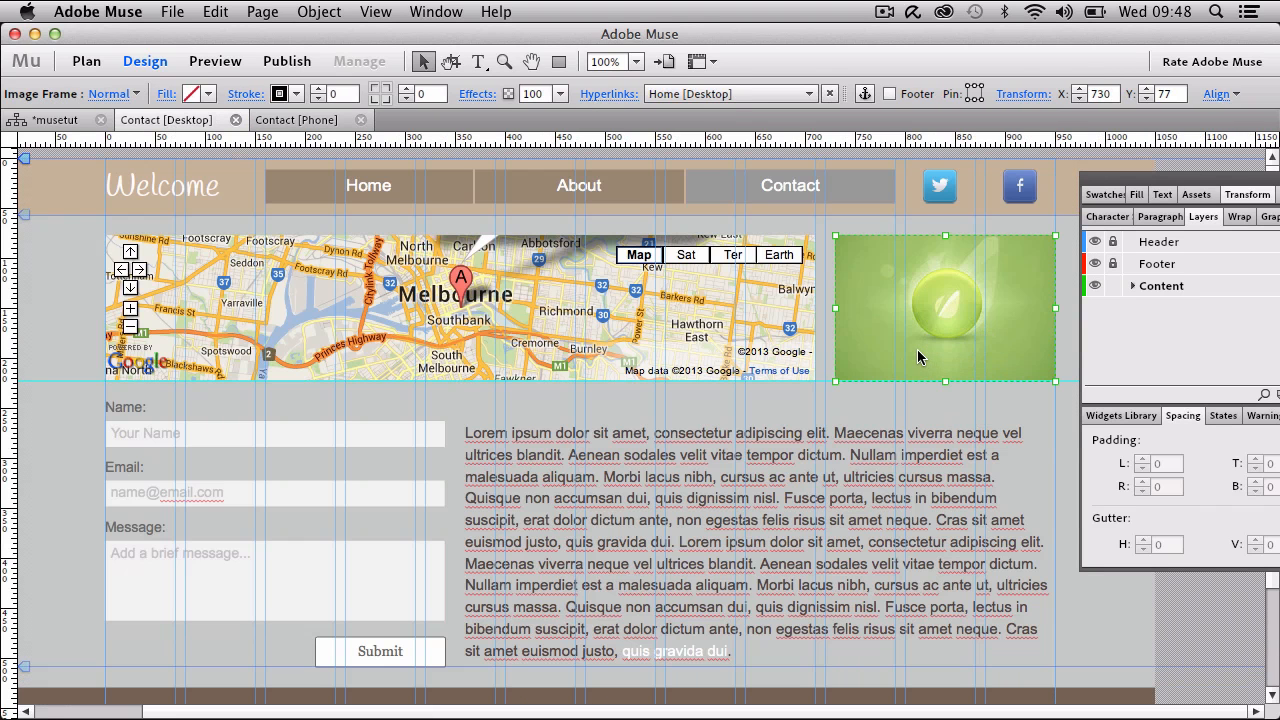
click(296, 119)
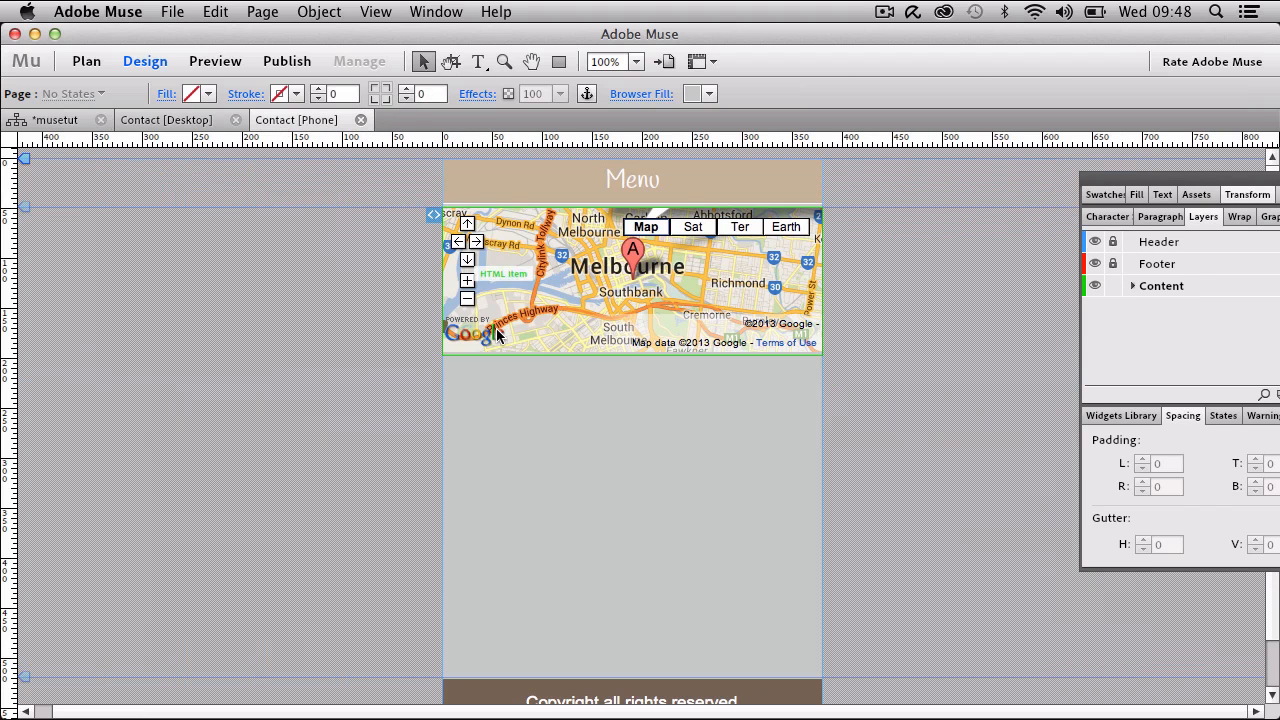
key(super+v)
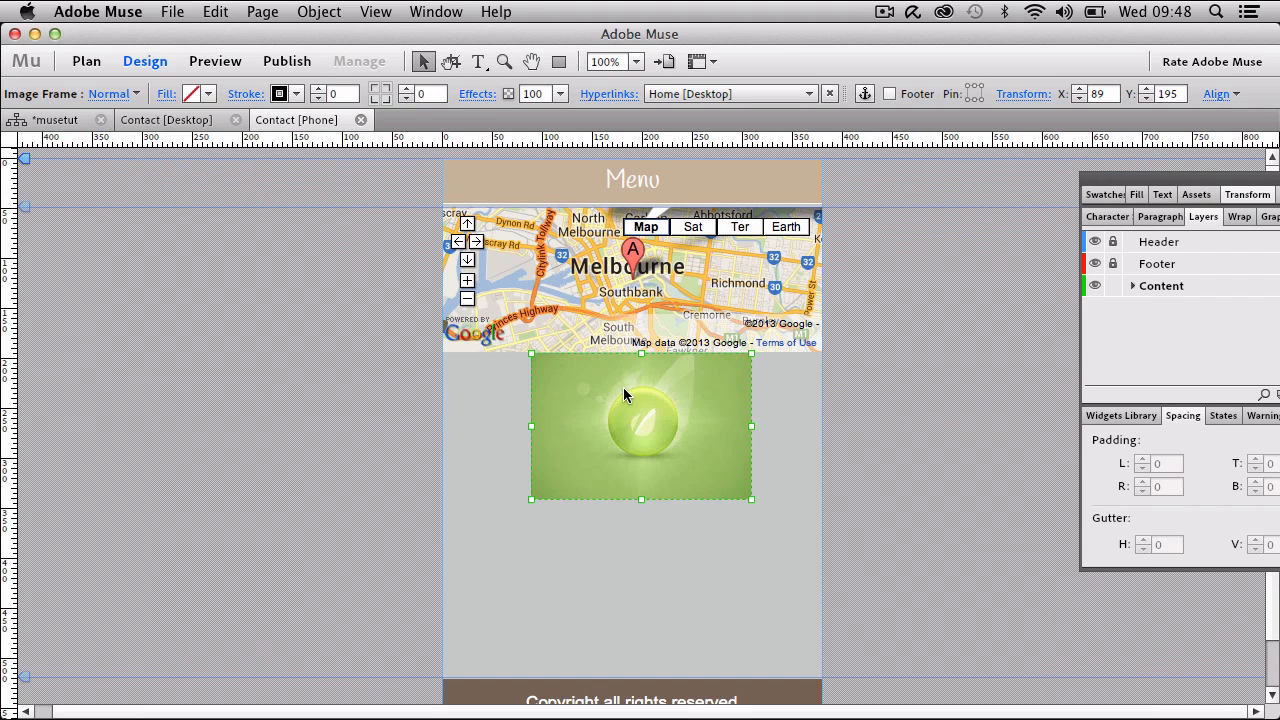
Enlarge the green image to the full page column width and move it down directly under the map.
drag(623, 387, 534, 407)
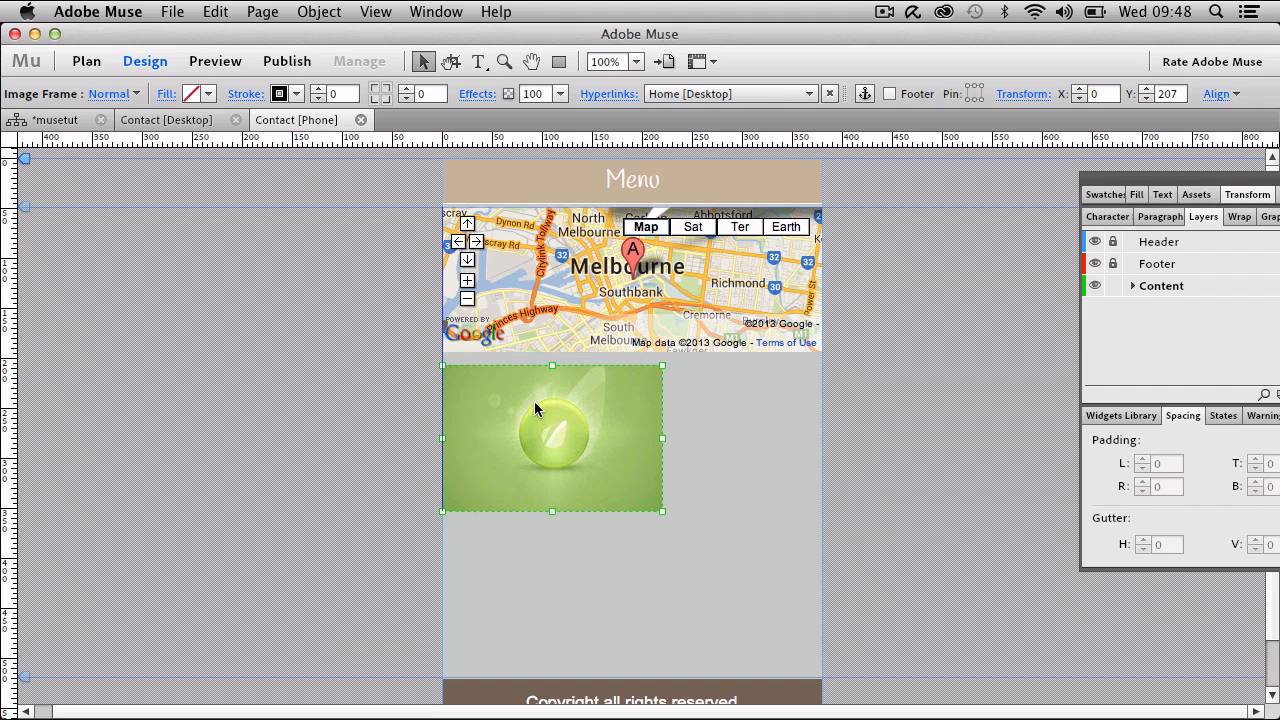
drag(663, 438, 824, 441)
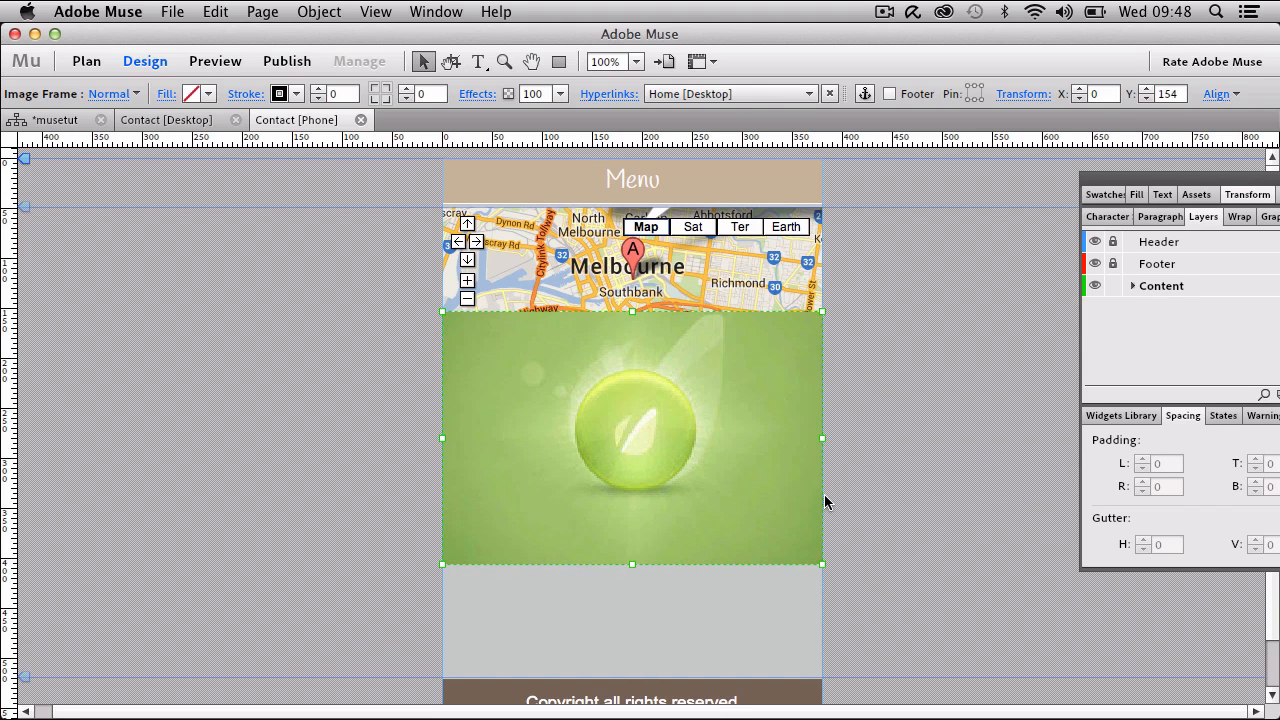
key(shift+Down)
key(shift+Down)
key(shift+Down)
key(shift+Down)
key(shift+Down)
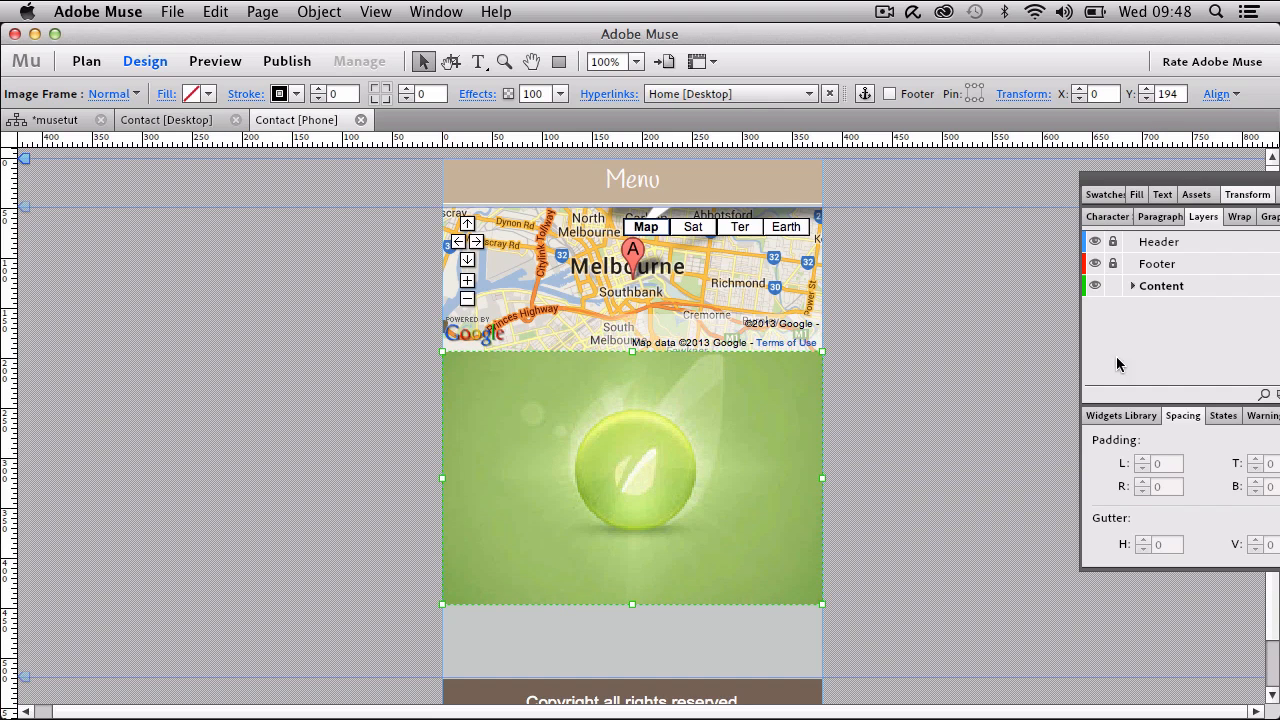
Move Green_iphone.jpg below the map's HTML Item in the Content layer's stacking order.
click(1132, 288)
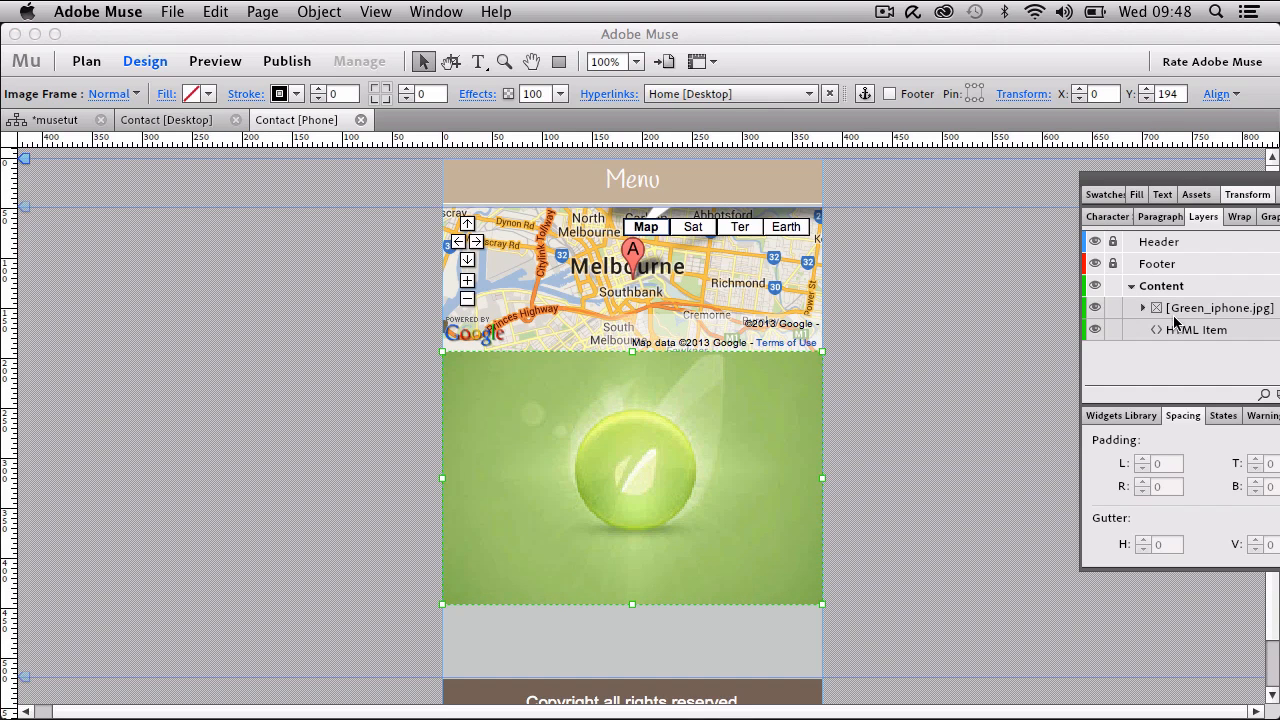
drag(1175, 312, 1164, 351)
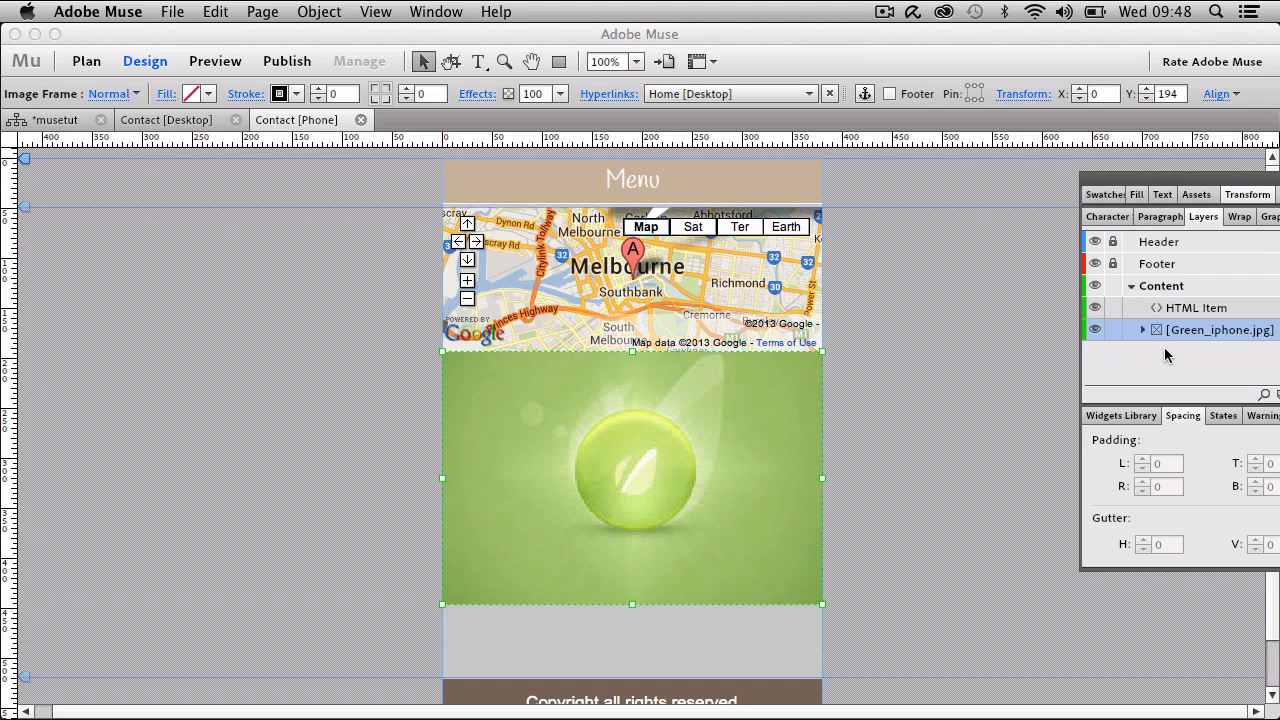
click(945, 416)
click(725, 307)
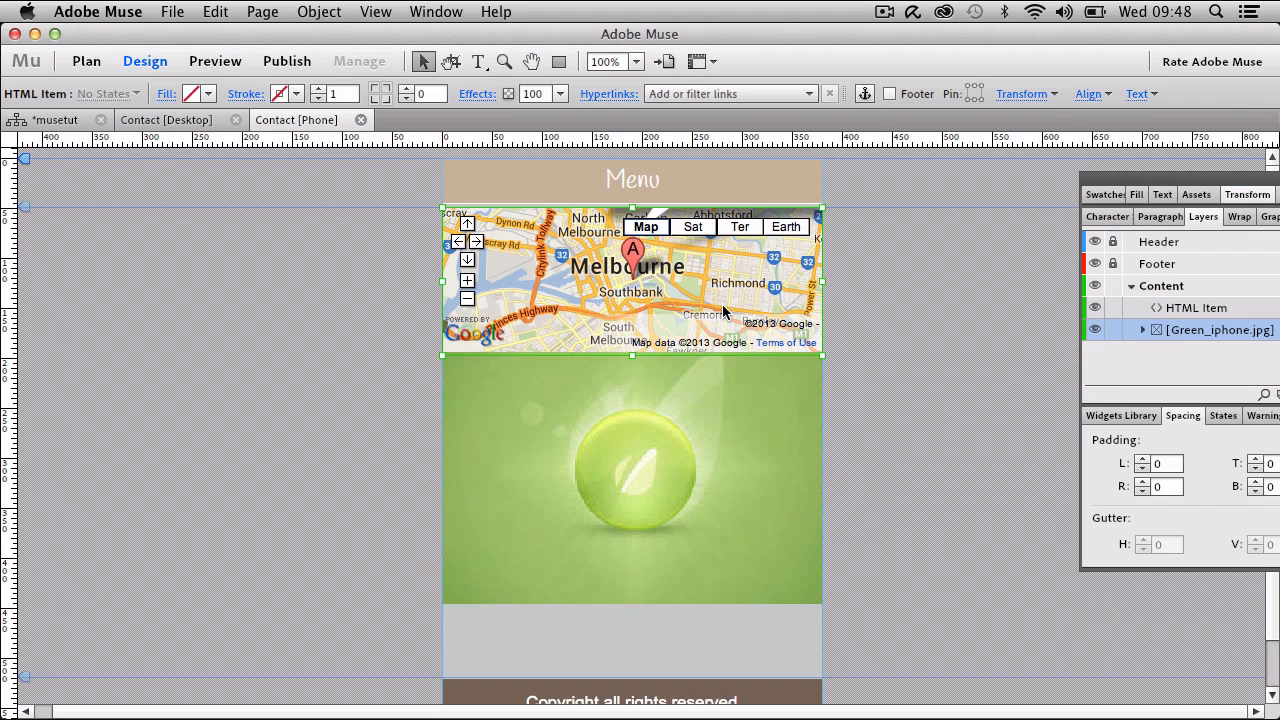
Move the green image up partly behind the map and rescale it to span the full page column width.
click(736, 421)
key(shift+Up)
key(shift+Up)
key(shift+Up)
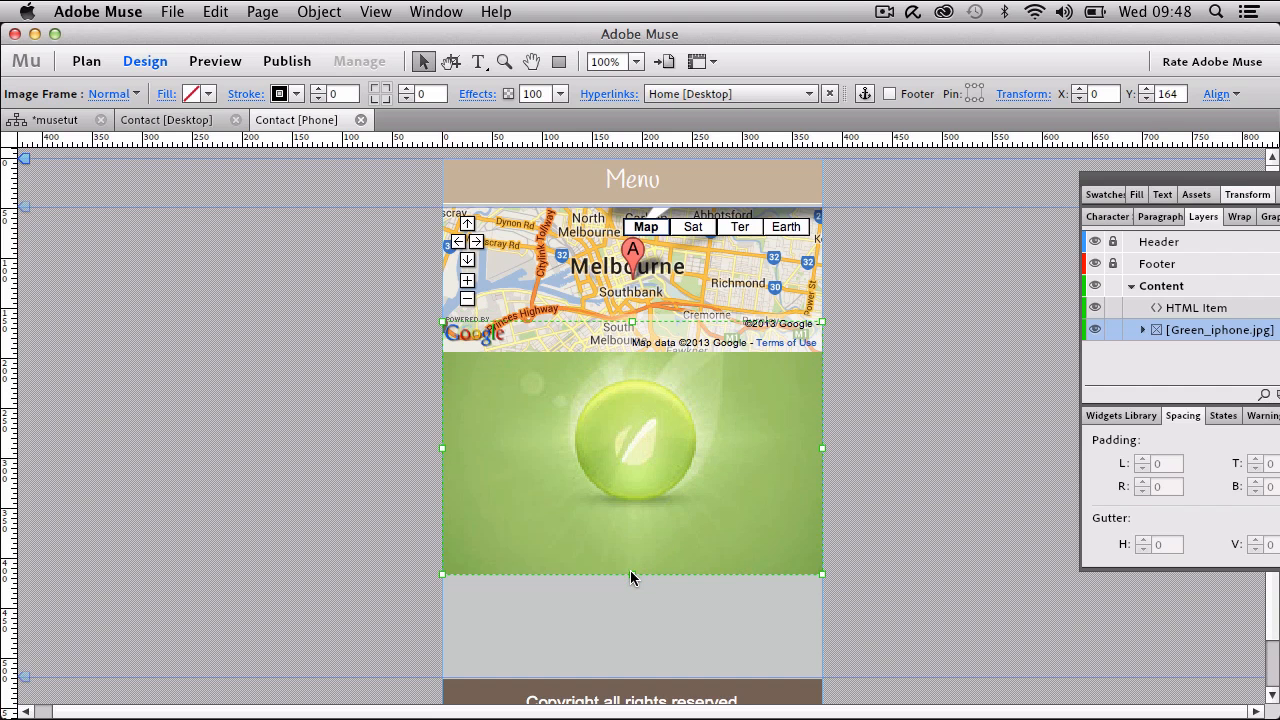
drag(632, 565, 628, 501)
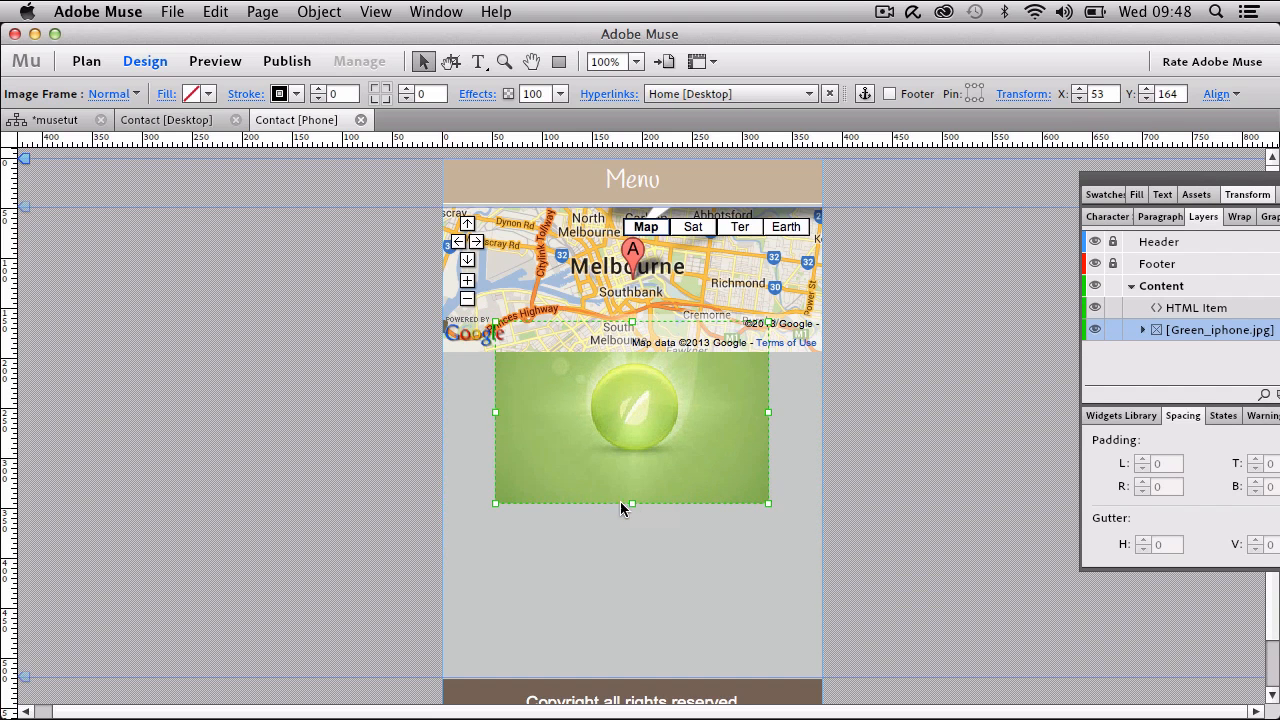
drag(494, 412, 443, 421)
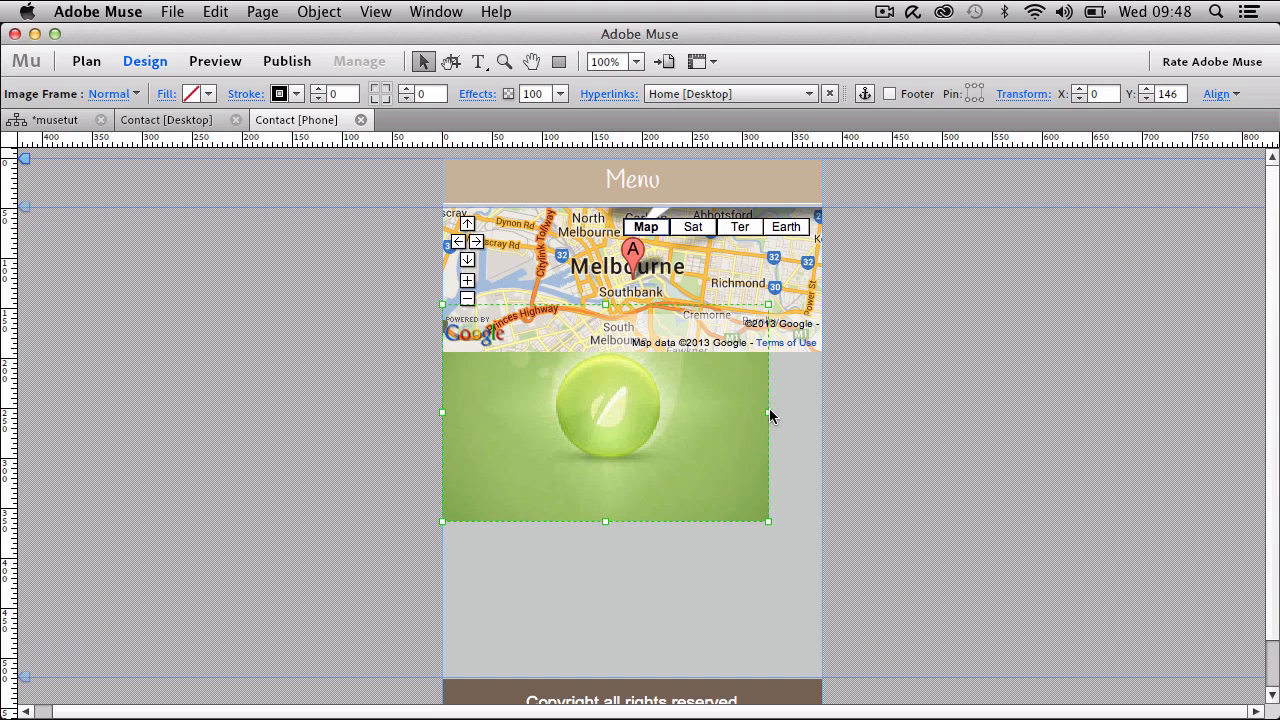
drag(770, 411, 826, 420)
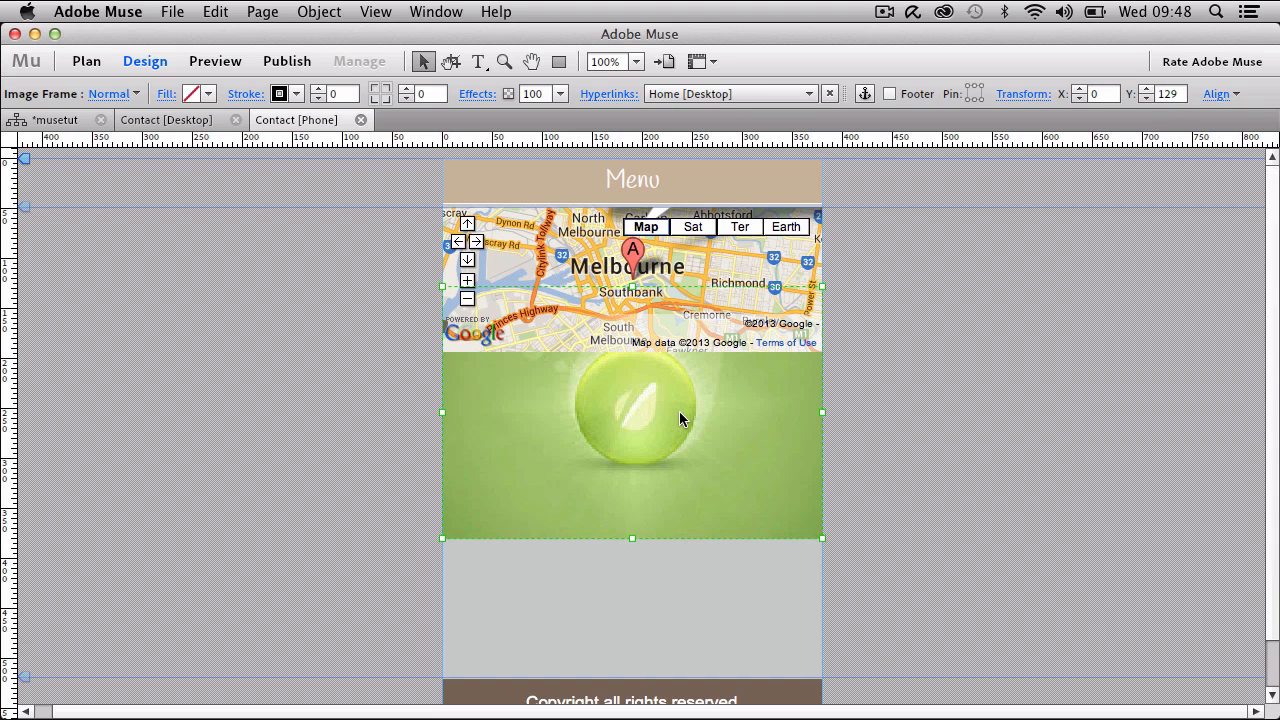
Shift the green picture down inside its frame so its round emblem sits clear of the map.
double_click(679, 412)
key(shift+Down)
key(shift+Down)
key(shift+Down)
key(shift+Down)
key(shift+Down)
key(shift+Down)
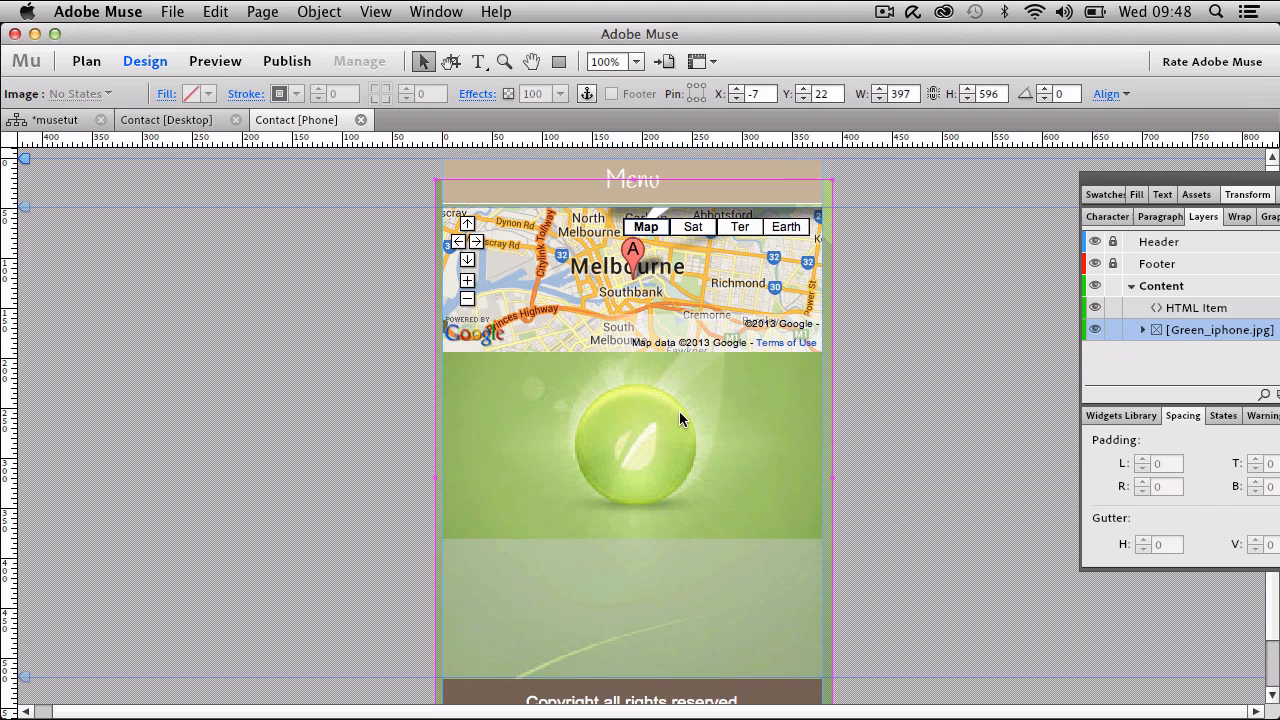
click(867, 434)
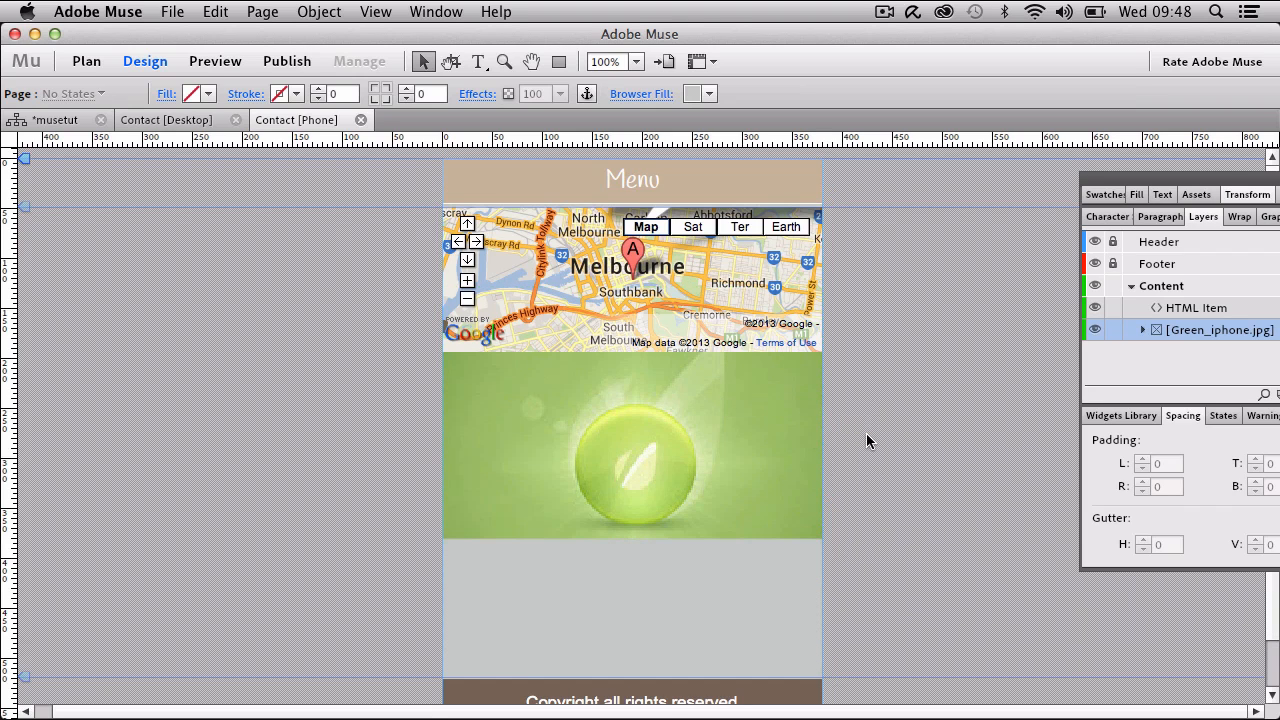
Change the green image's hyperlink to the Phone version of the Home page.
scroll(867, 434, down, 2)
scroll(867, 434, up, 2)
click(679, 455)
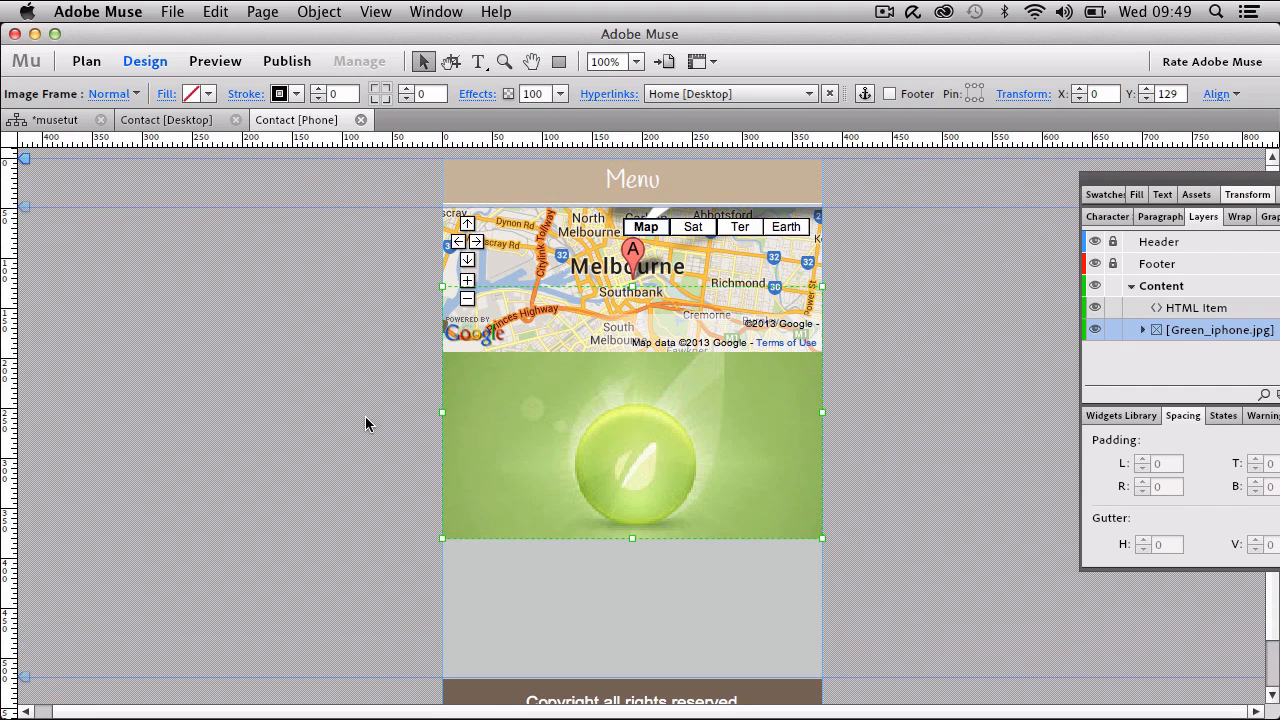
click(690, 97)
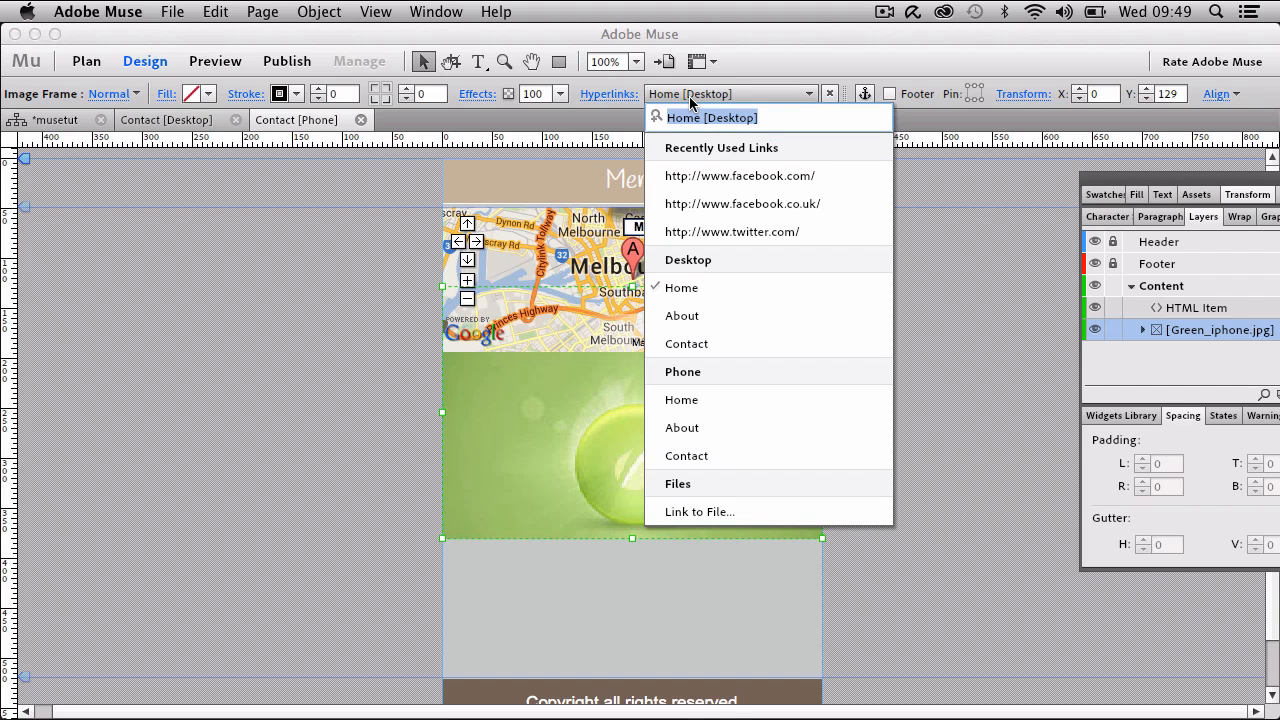
click(750, 118)
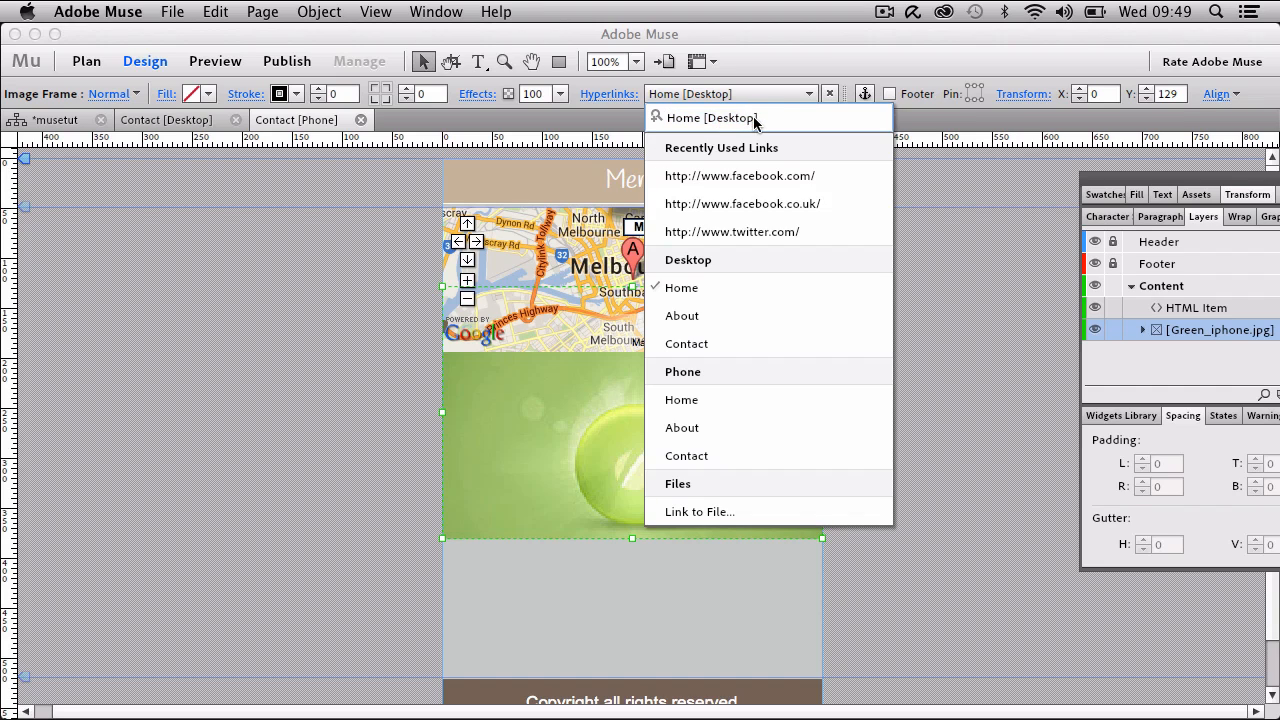
drag(755, 121, 712, 121)
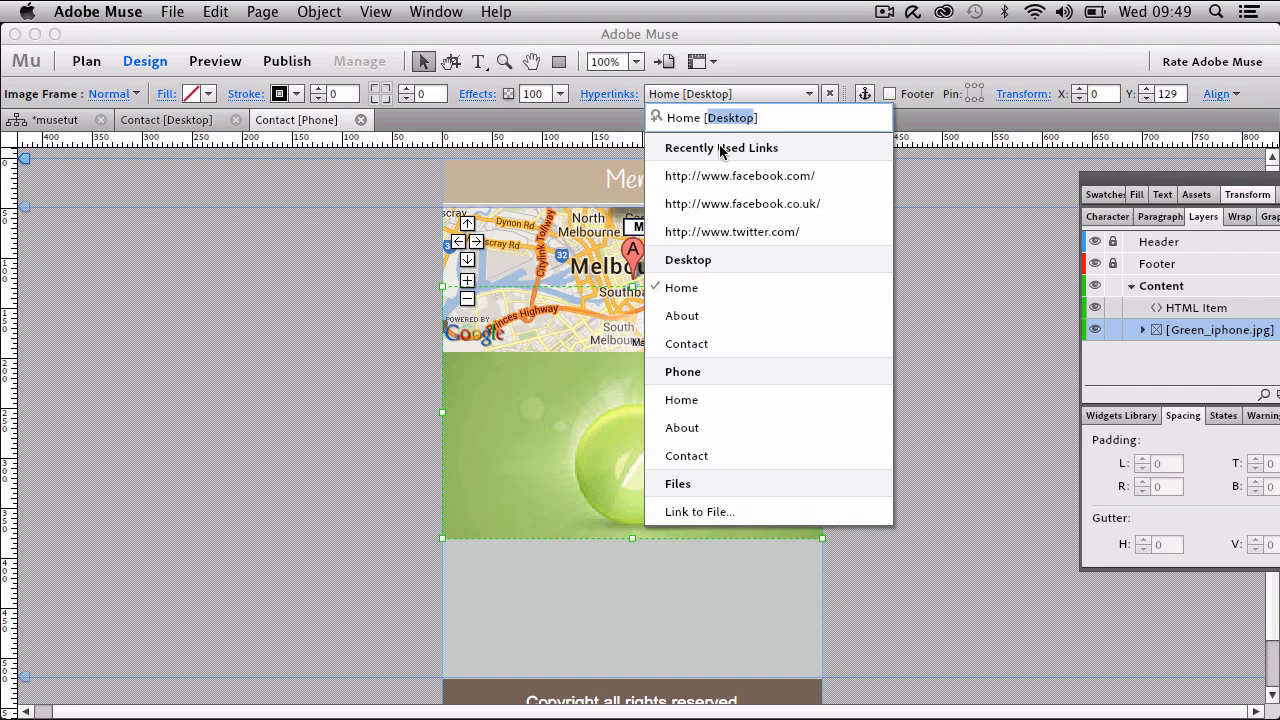
click(705, 399)
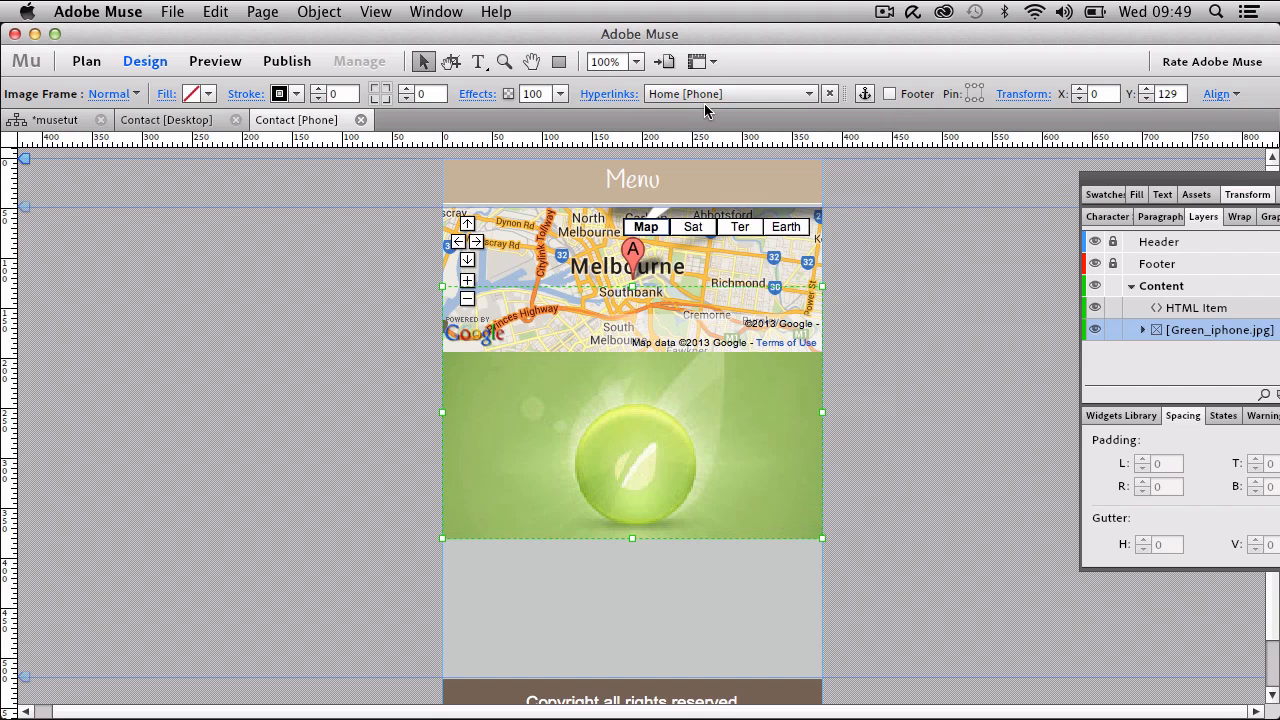
click(275, 404)
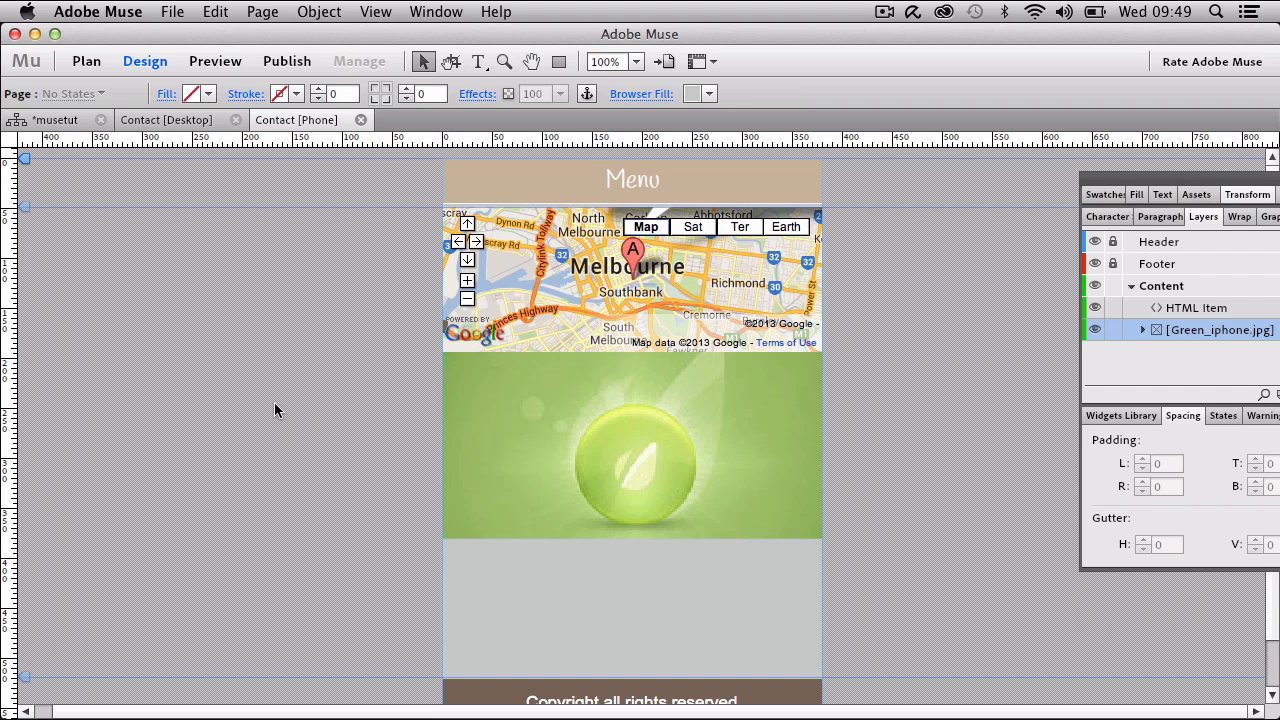
Copy the contact form and the Lorem ipsum text from the desktop Contact page and paste them into the phone Contact page.
click(174, 124)
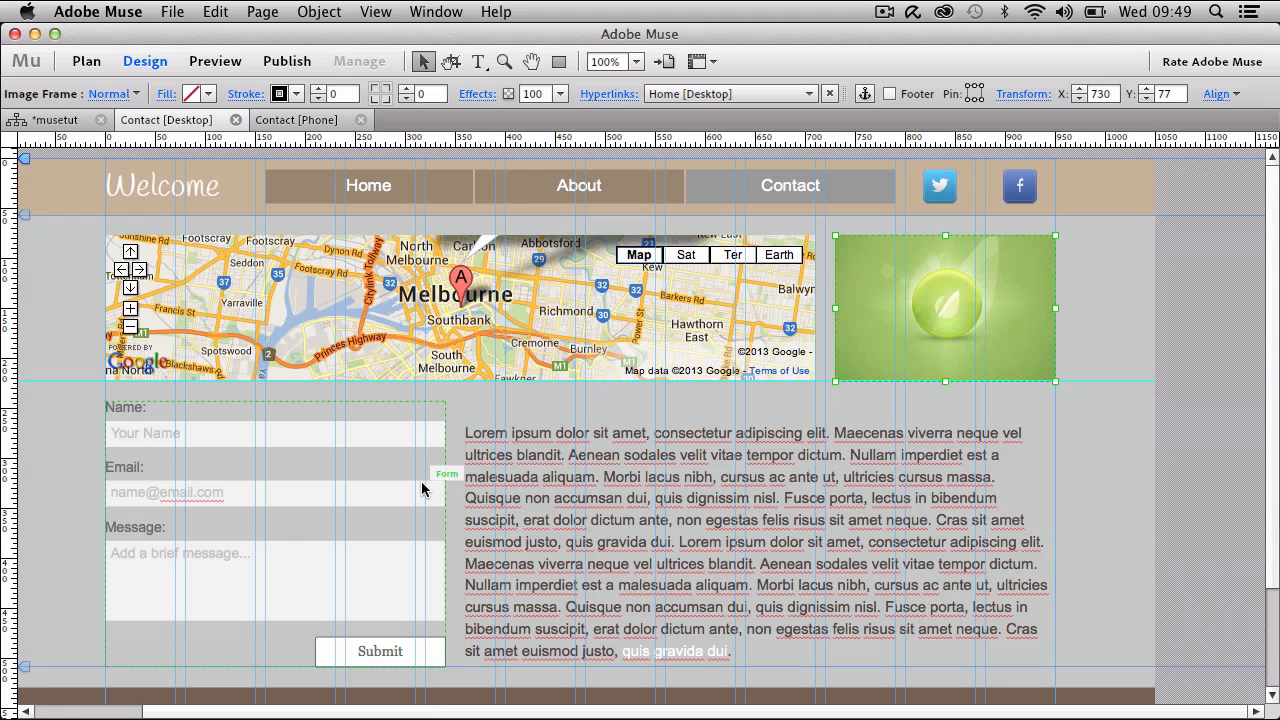
click(422, 487)
click(490, 485)
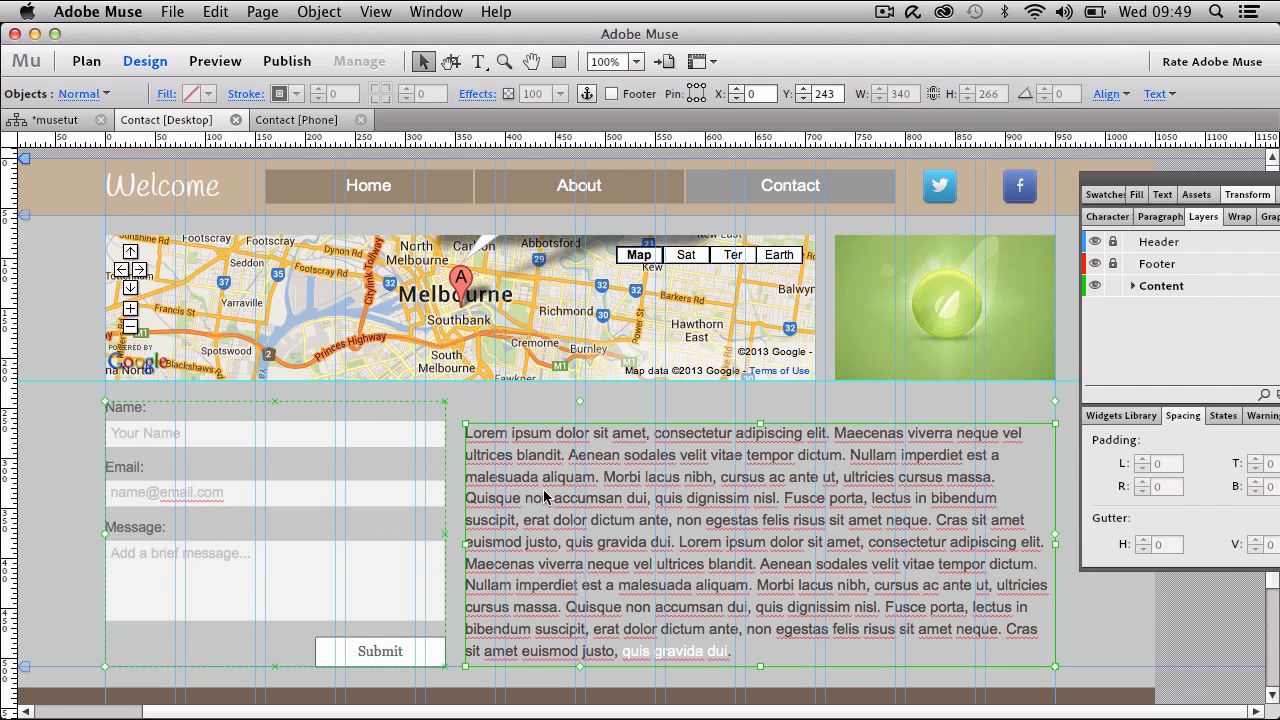
key(super+c)
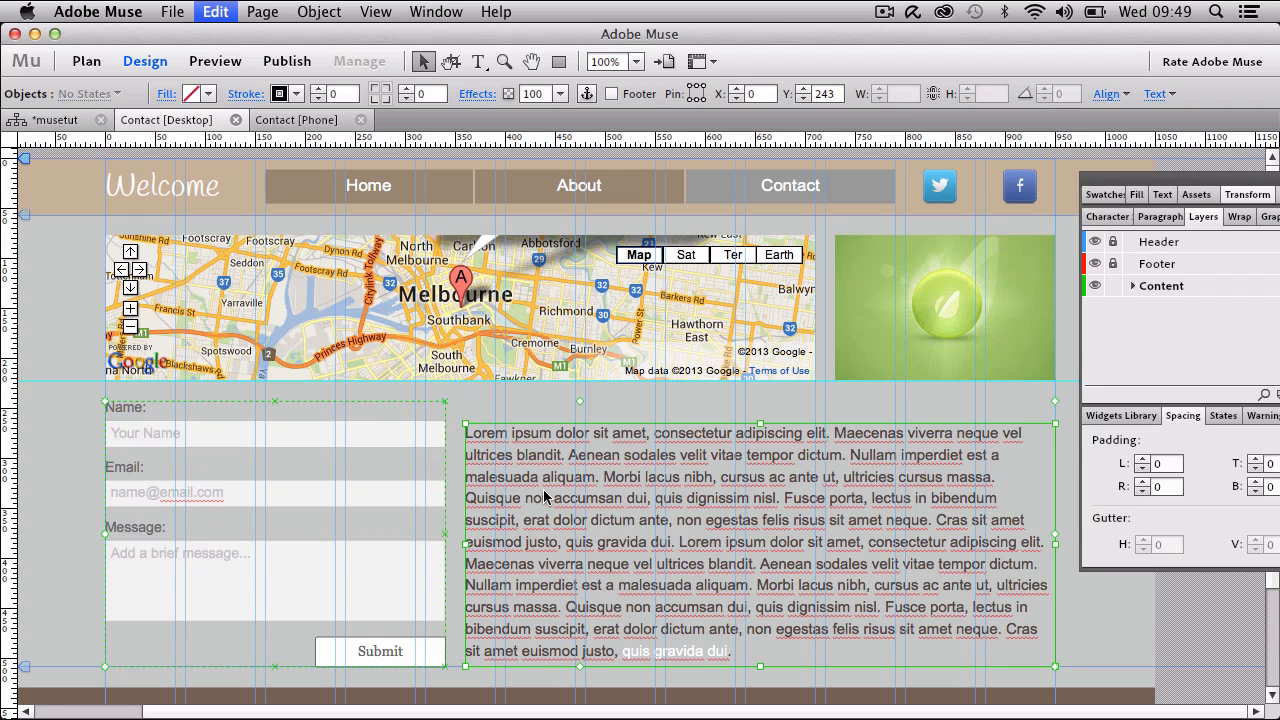
click(300, 120)
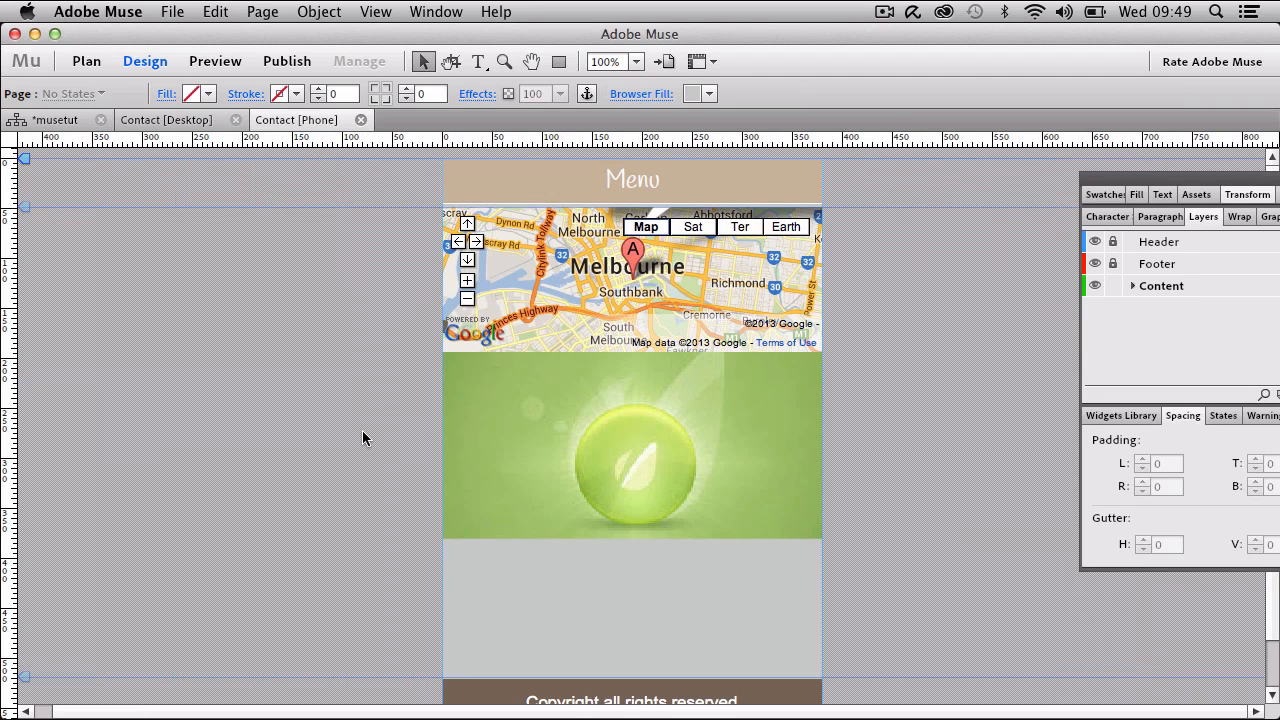
key(super+v)
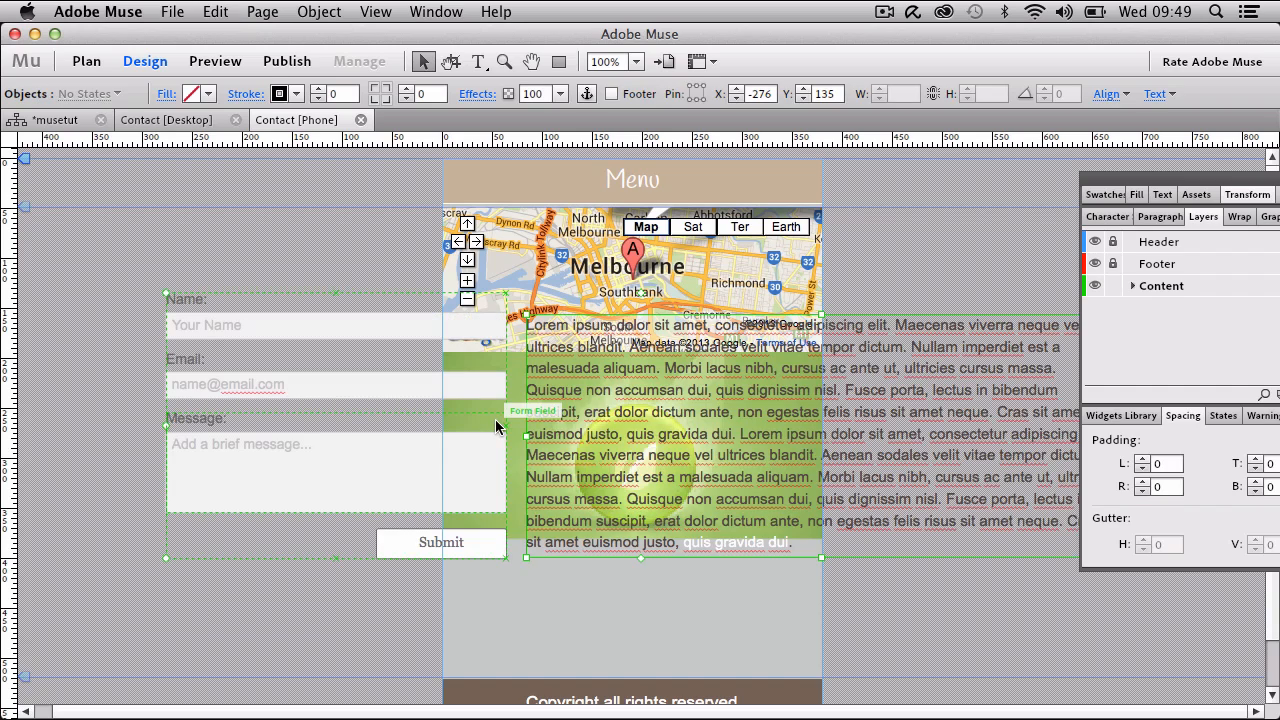
Place the contact form in the page column below the green image, with the Lorem ipsum text frame beneath it.
scroll(495, 420, down, 2)
drag(287, 276, 538, 532)
click(342, 480)
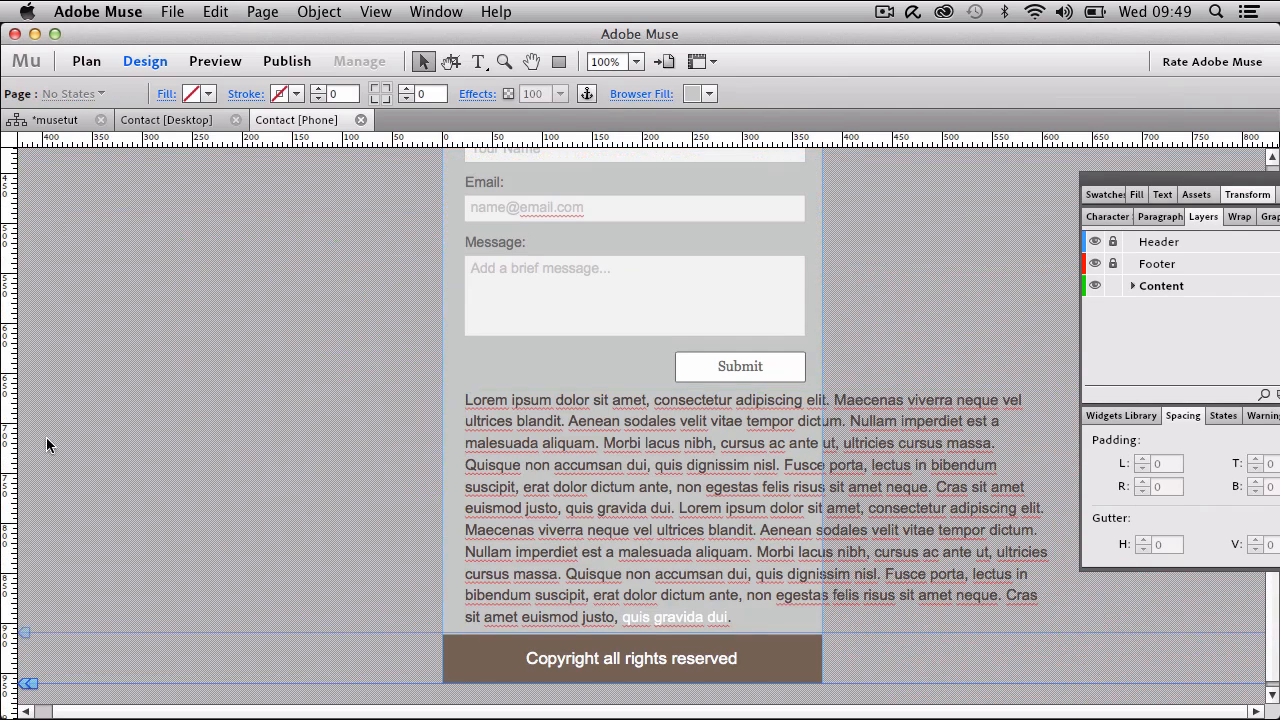
Add two vertical guides to the phone Contact page, one at X 20 and one at X 360.
drag(422, 418, 457, 381)
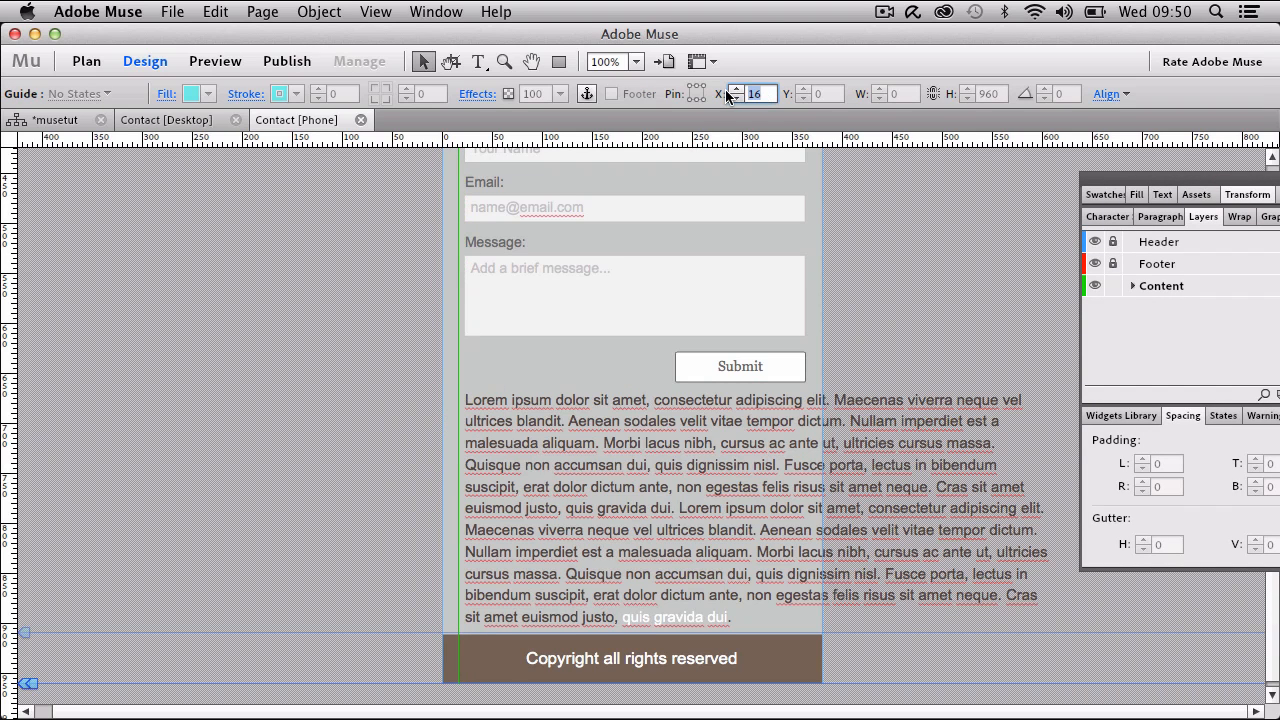
text(20)
key(Return)
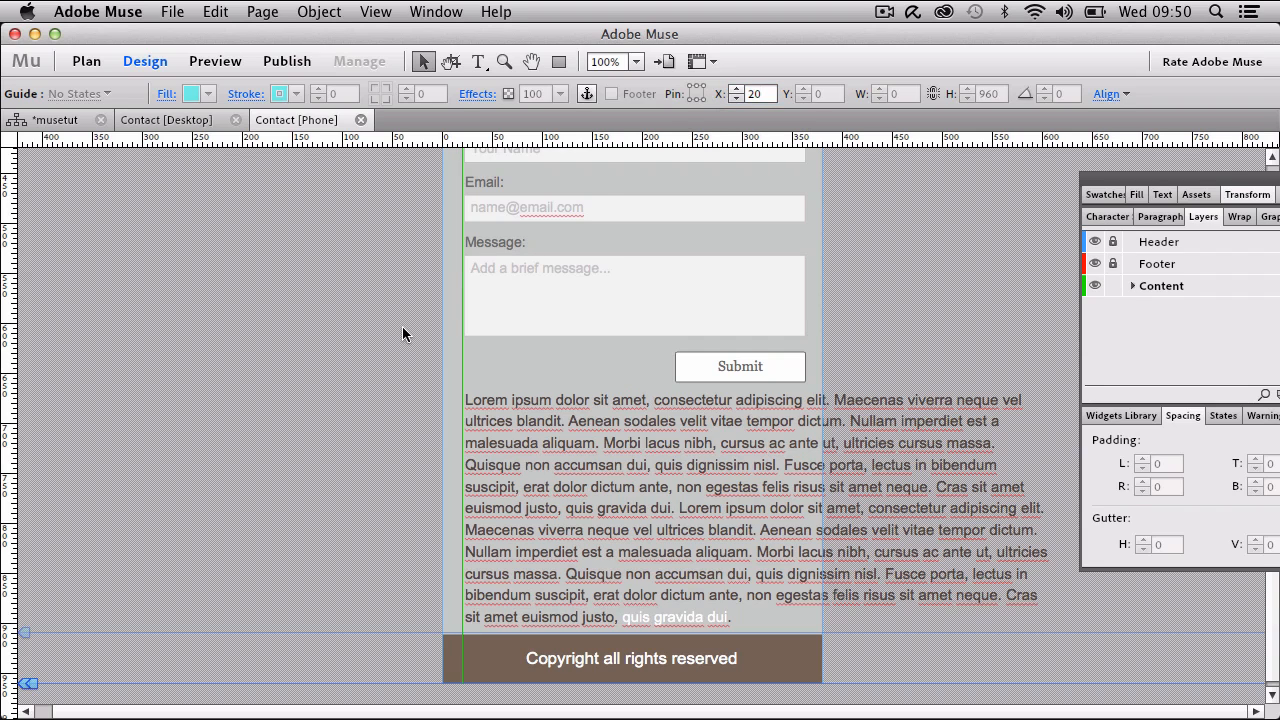
drag(10, 402, 590, 421)
click(757, 94)
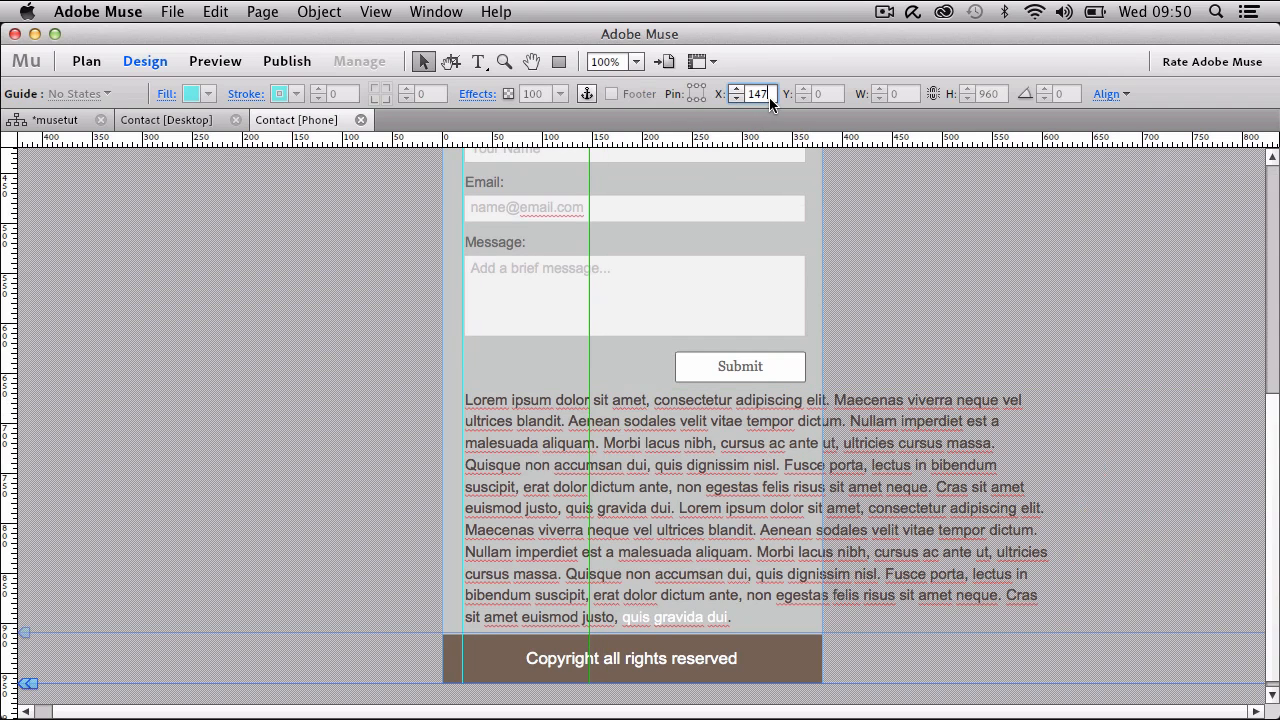
text(360)
key(Return)
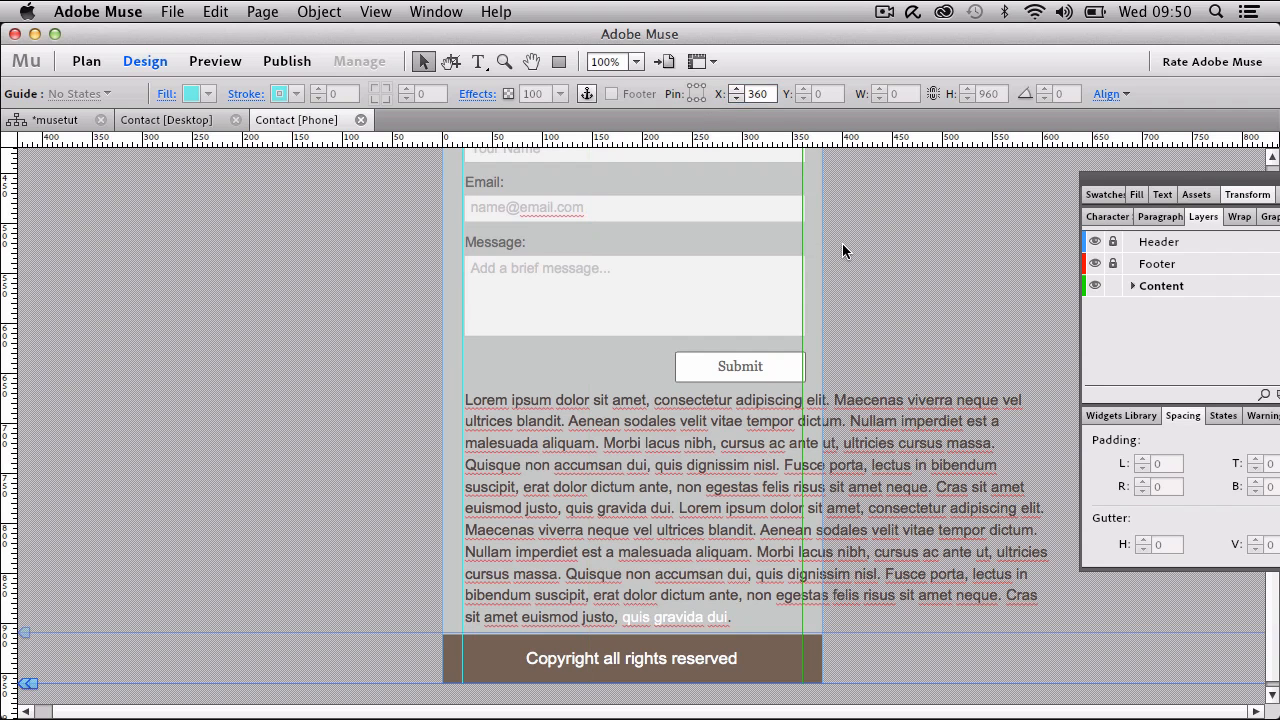
scroll(836, 300, up, 3)
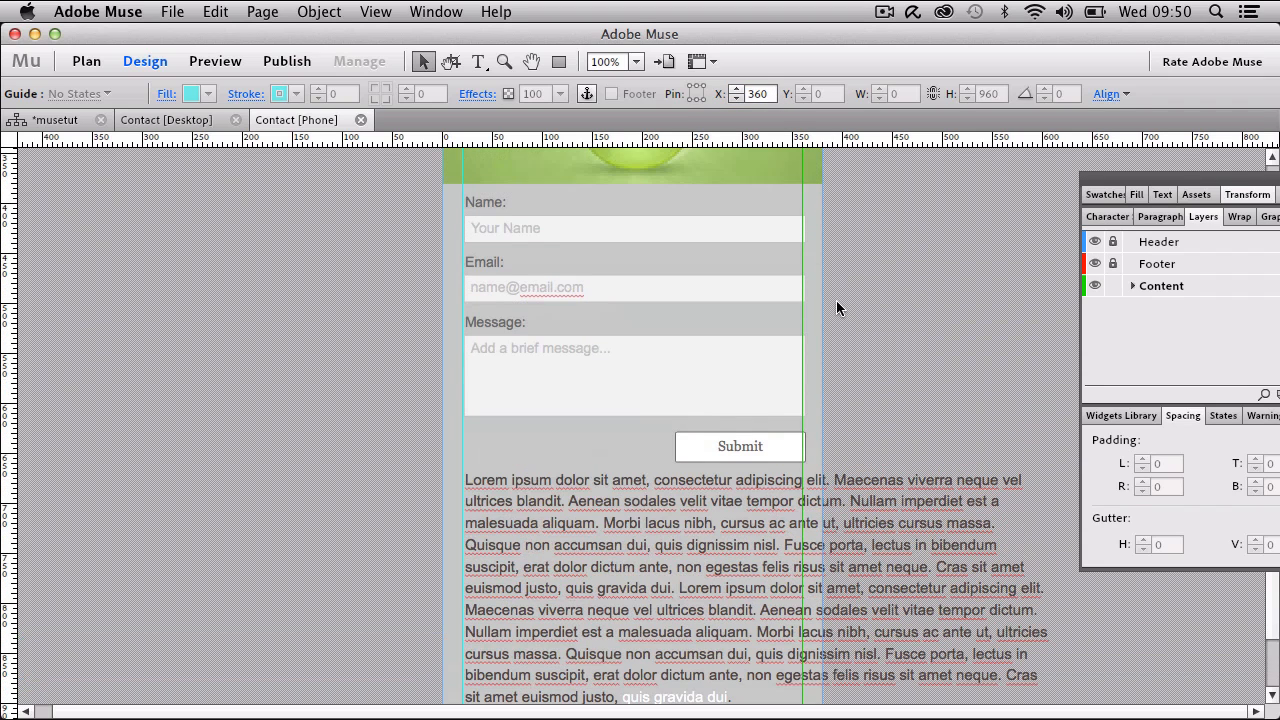
click(836, 300)
Fit the Lorem ipsum text frame between the two vertical guides and extend its lower edge to leave space above the footer.
scroll(850, 298, down, 2)
click(686, 491)
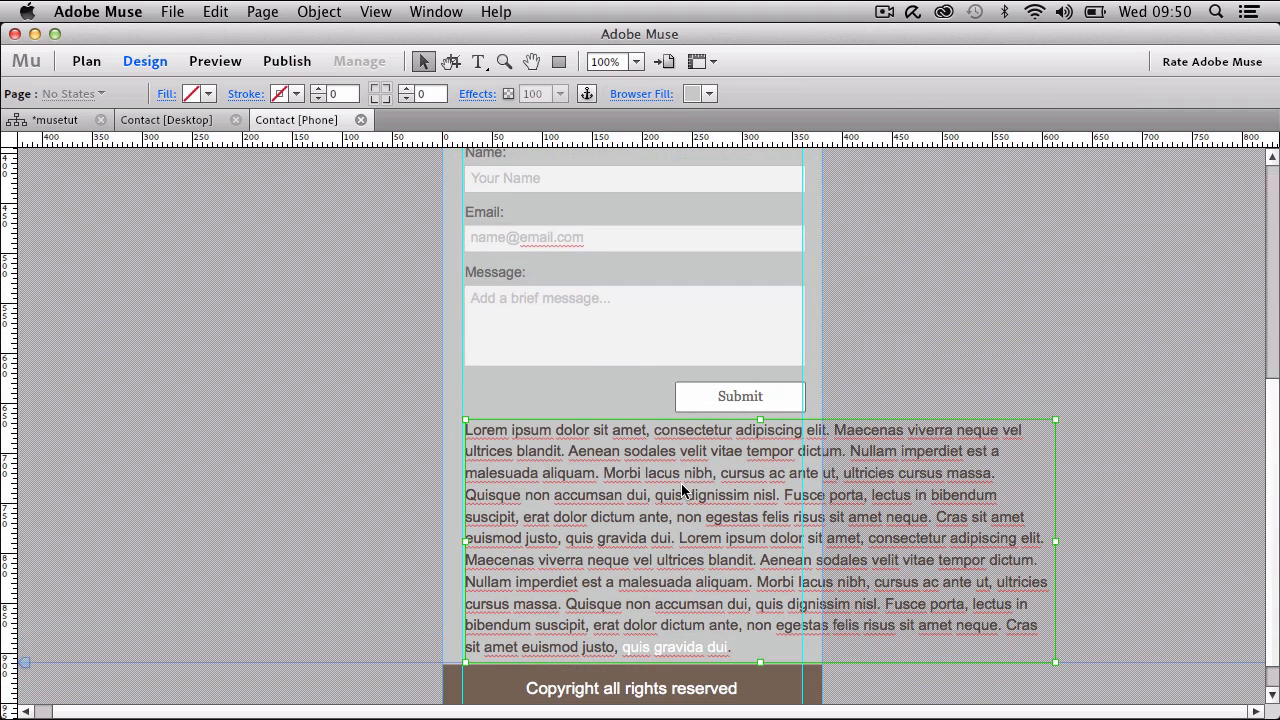
drag(1055, 541, 802, 535)
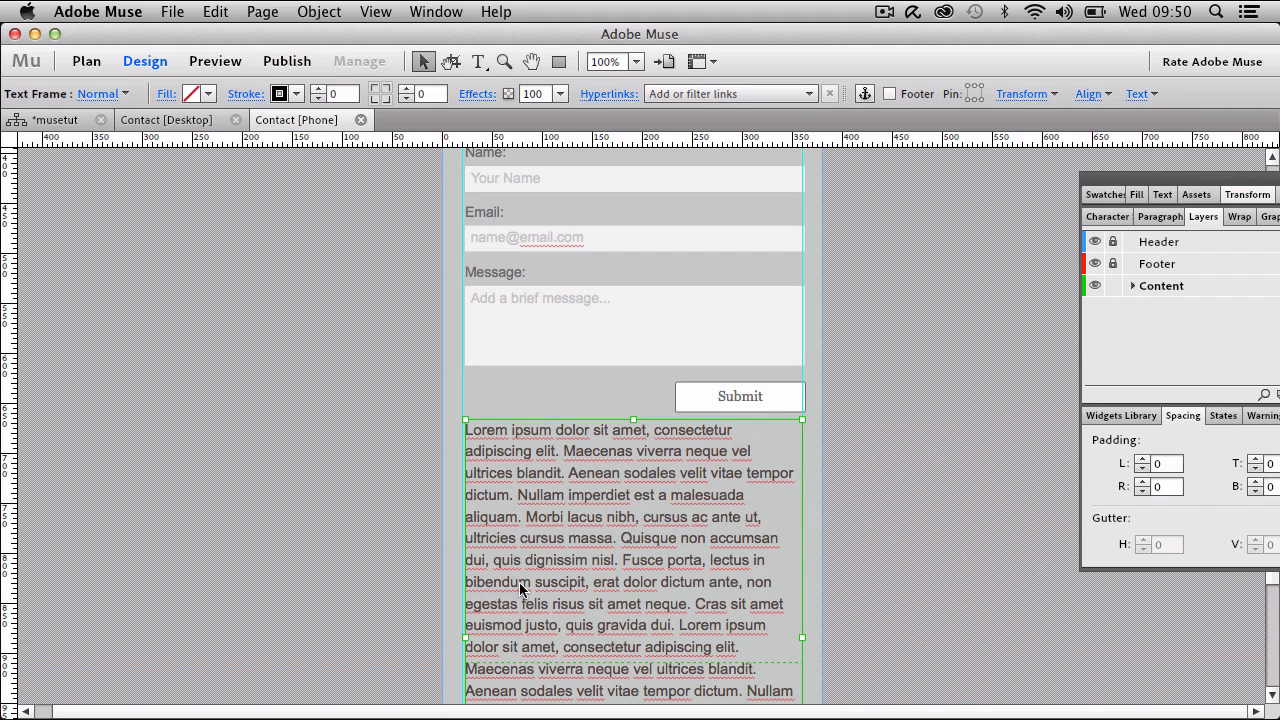
drag(461, 645, 461, 635)
scroll(413, 569, down, 5)
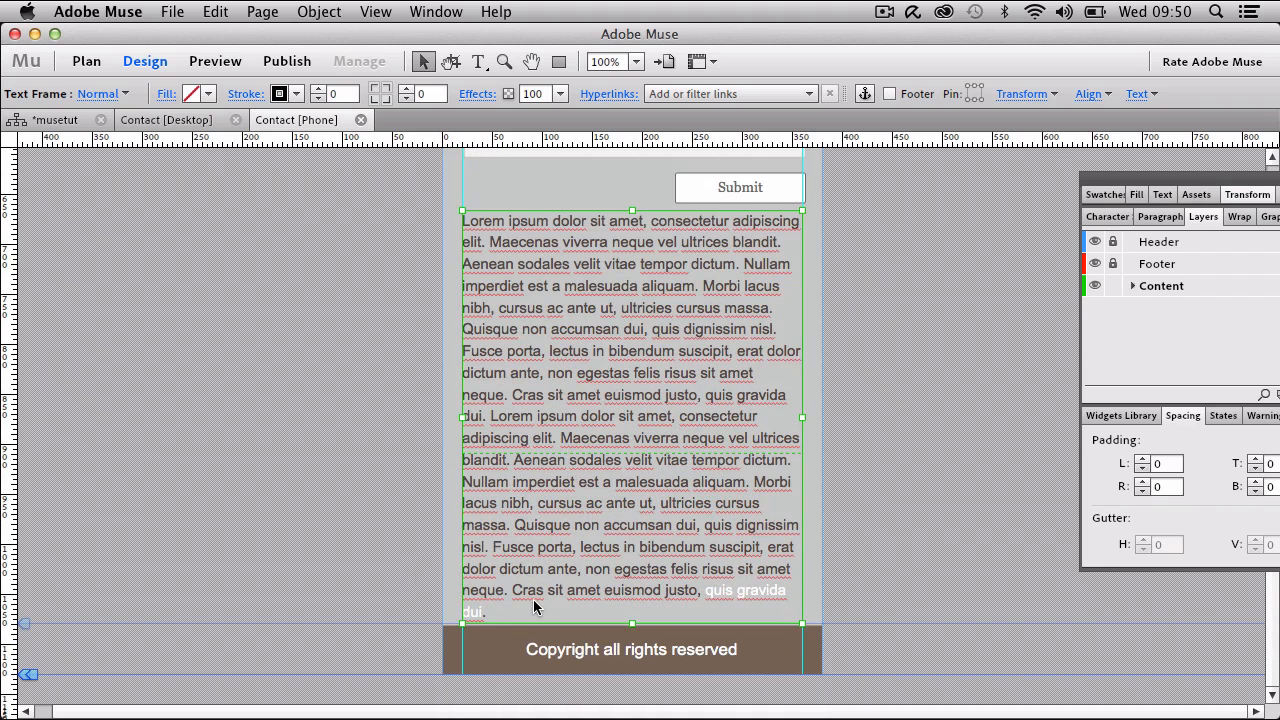
mouse_move(632, 625)
mouse_down()
mouse_move(637, 672)
mouse_move(634, 607)
mouse_move(622, 610)
mouse_up()
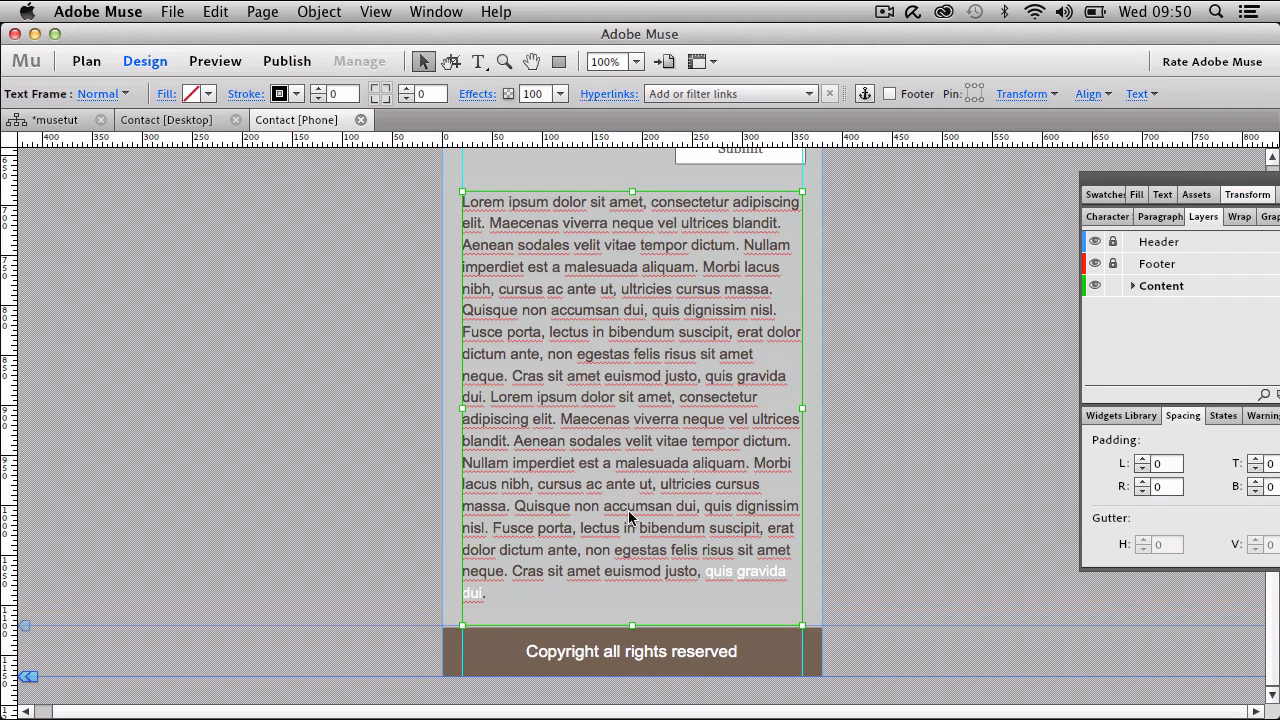
Shift the contact form and the text frame down together to leave a gap beneath the green image.
scroll(628, 510, up, 10)
key(Up)
key(Up)
key(Up)
key(Up)
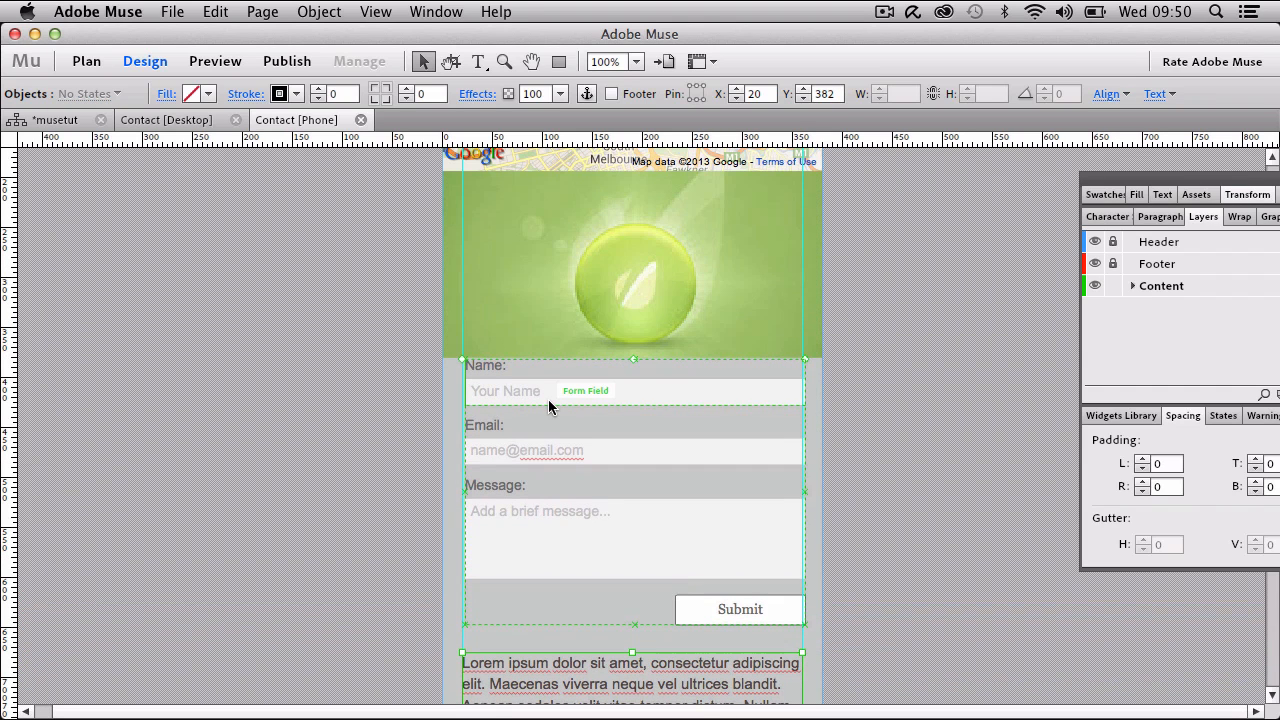
key(shift+Down)
key(shift+Down)
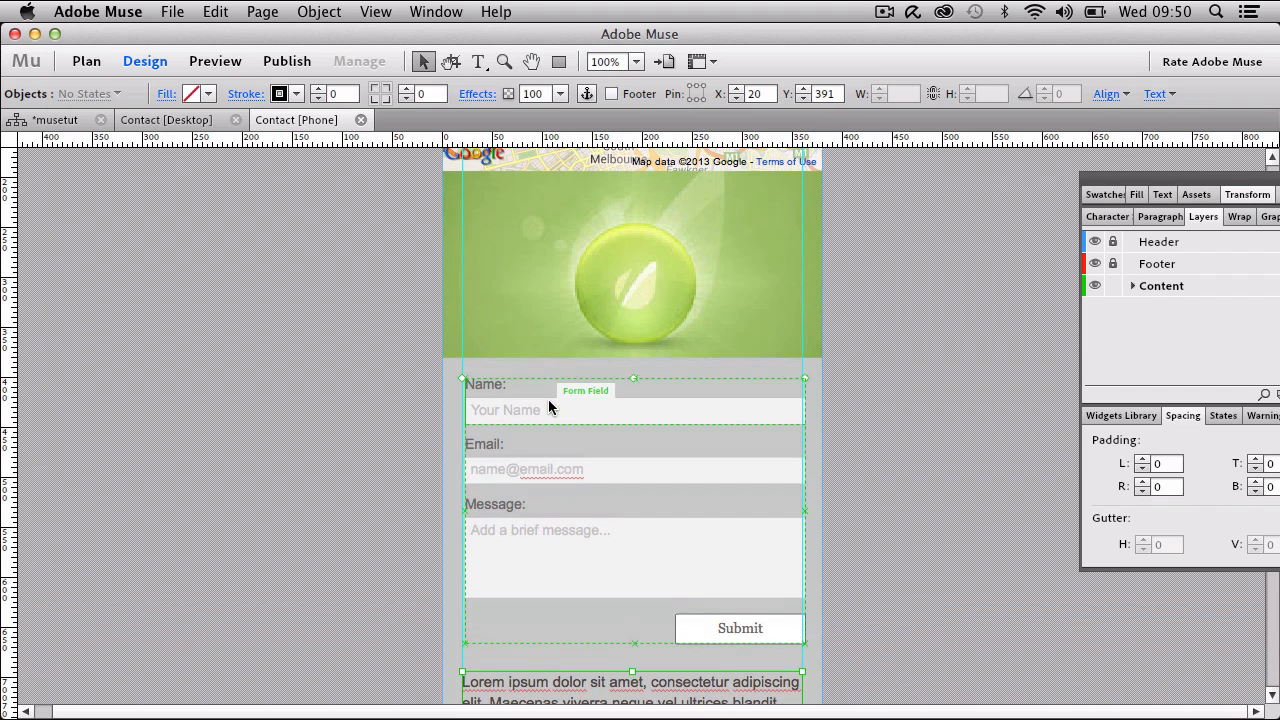
click(883, 455)
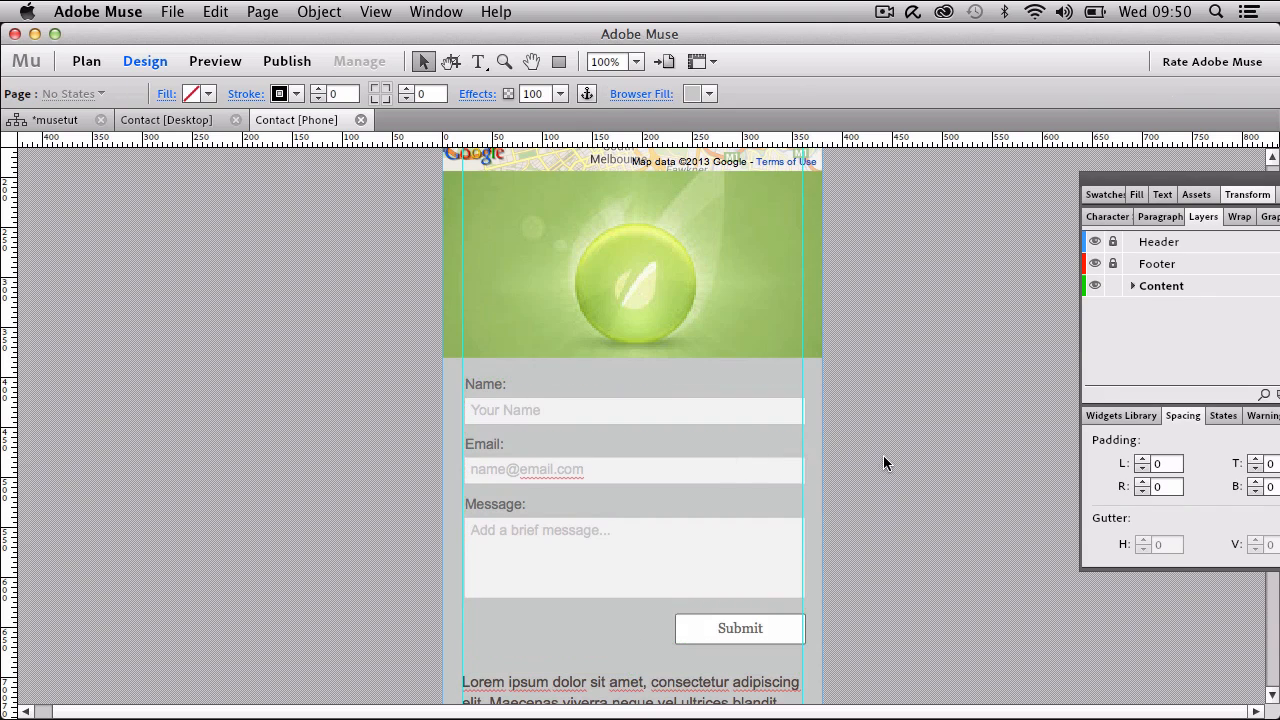
Narrow the form's Name and Email input boxes to 337 px so they end at the right-hand guide.
click(766, 411)
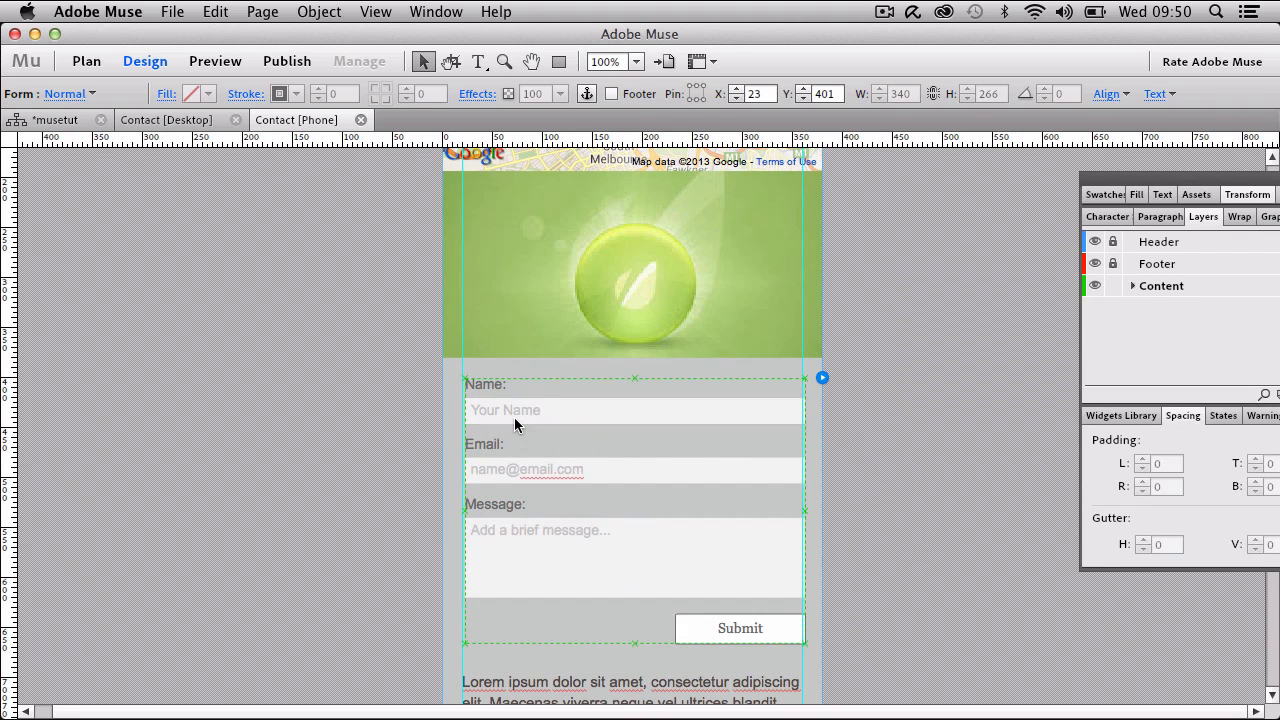
click(514, 417)
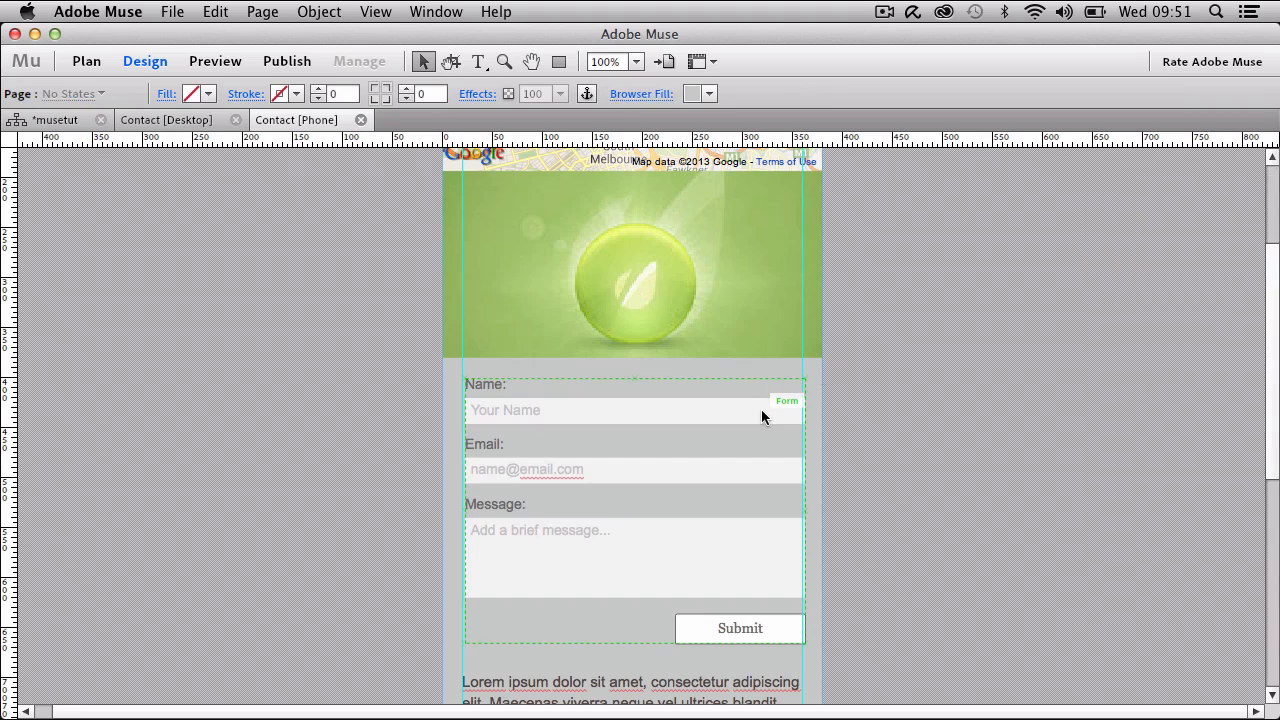
click(762, 409)
click(763, 409)
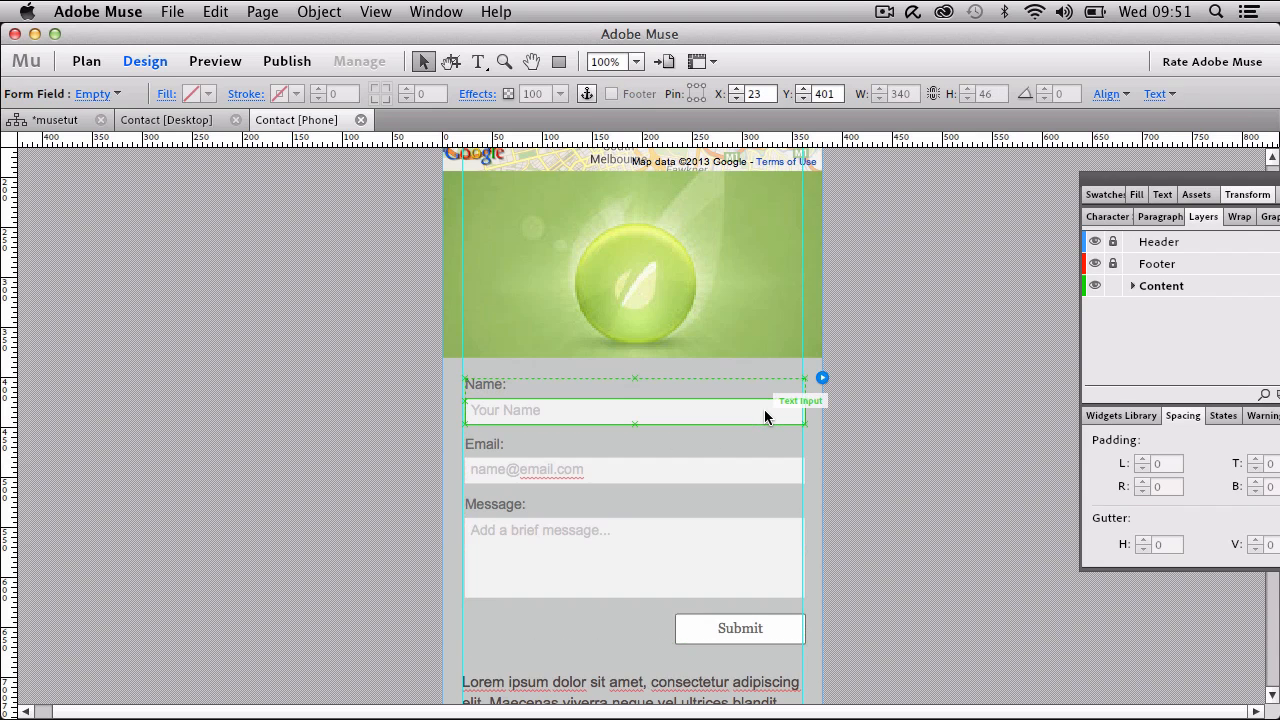
click(764, 409)
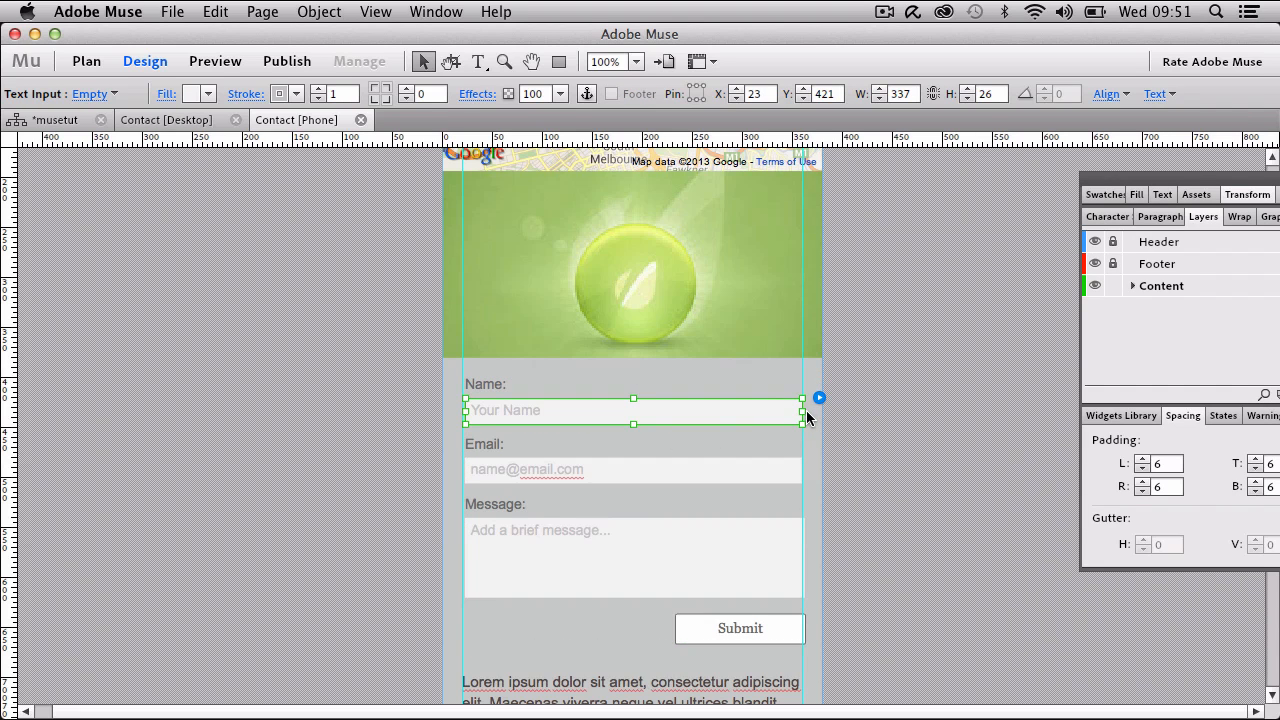
scroll(743, 453, down, 3)
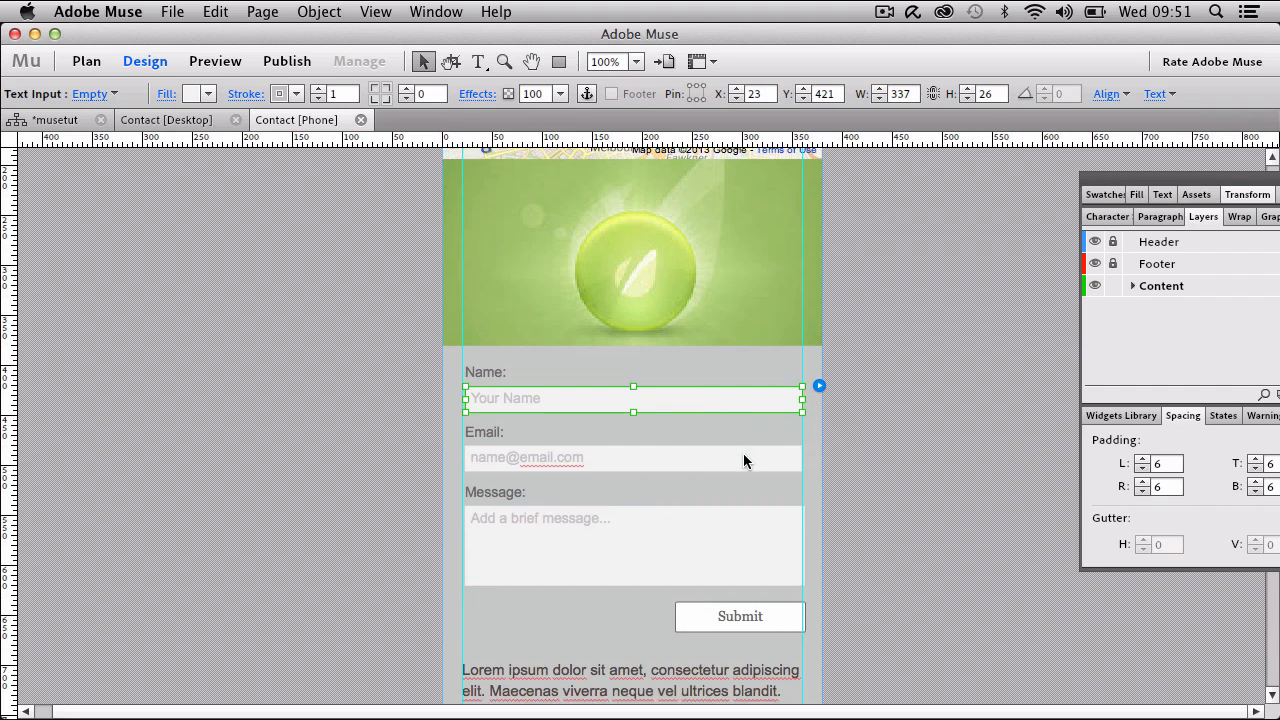
click(773, 457)
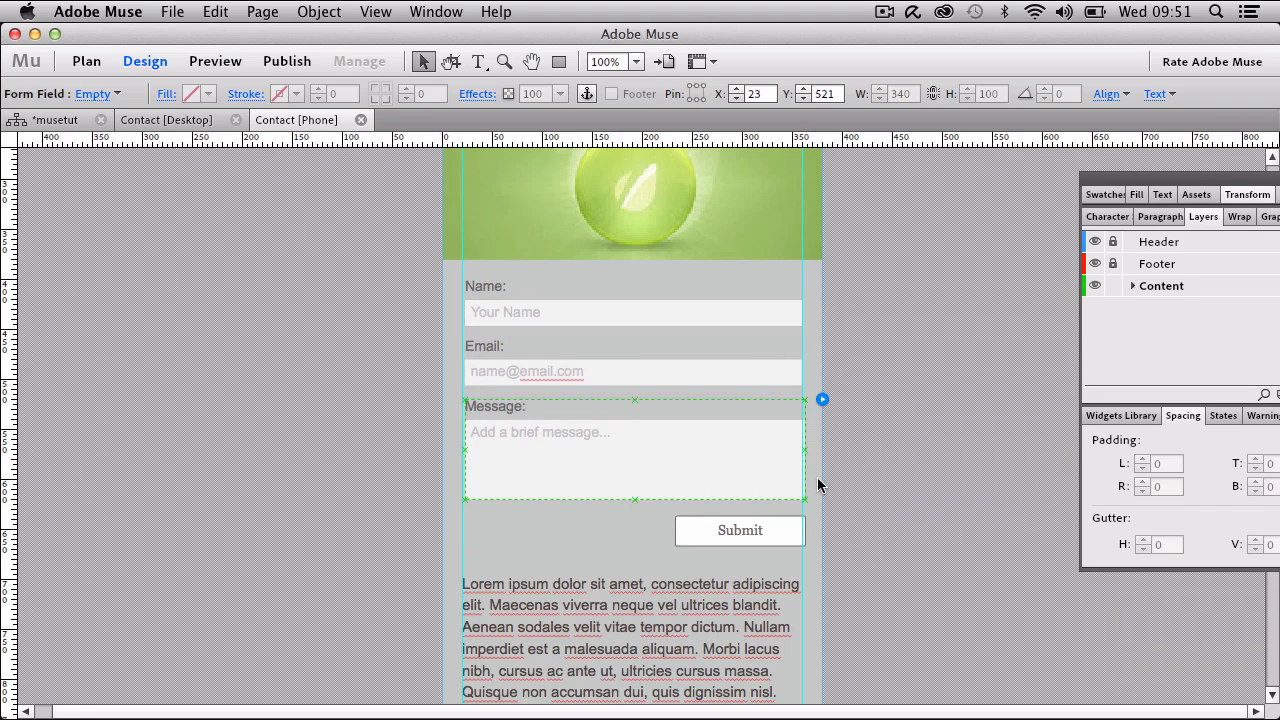
Narrow the Message box and move the Submit button so their right edges align with the right-hand guide.
click(777, 485)
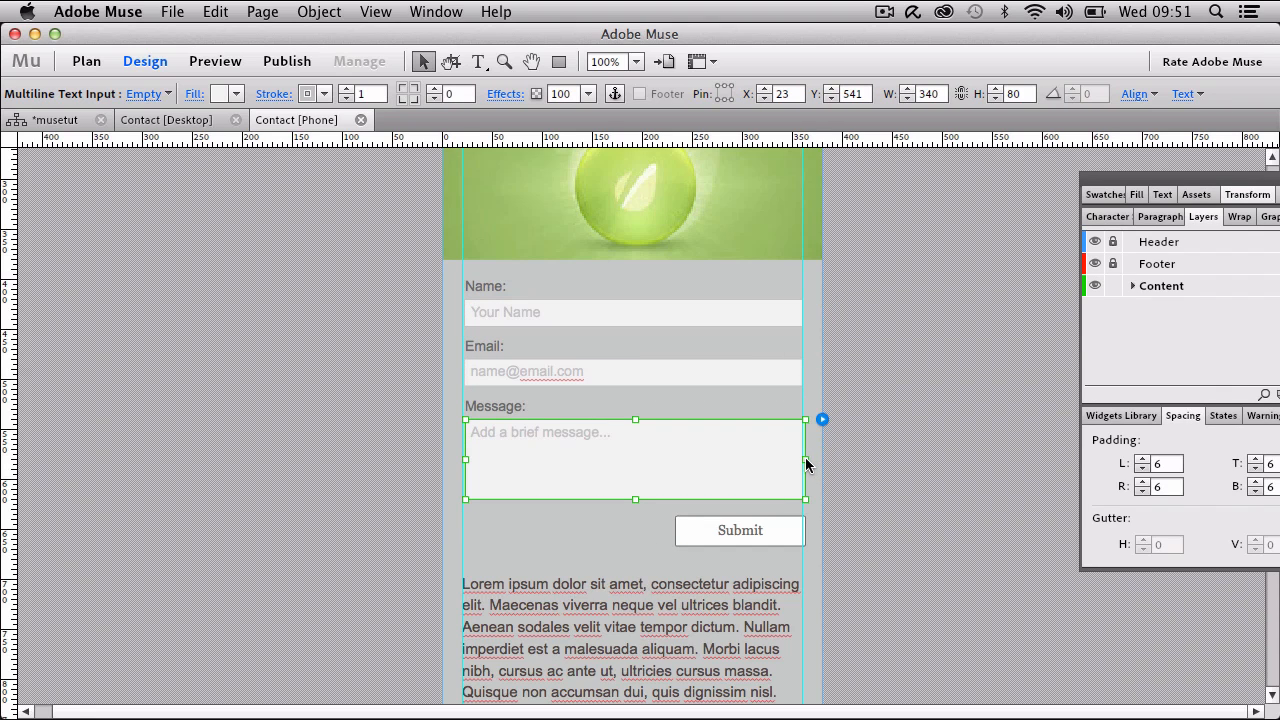
drag(807, 464, 803, 464)
click(770, 531)
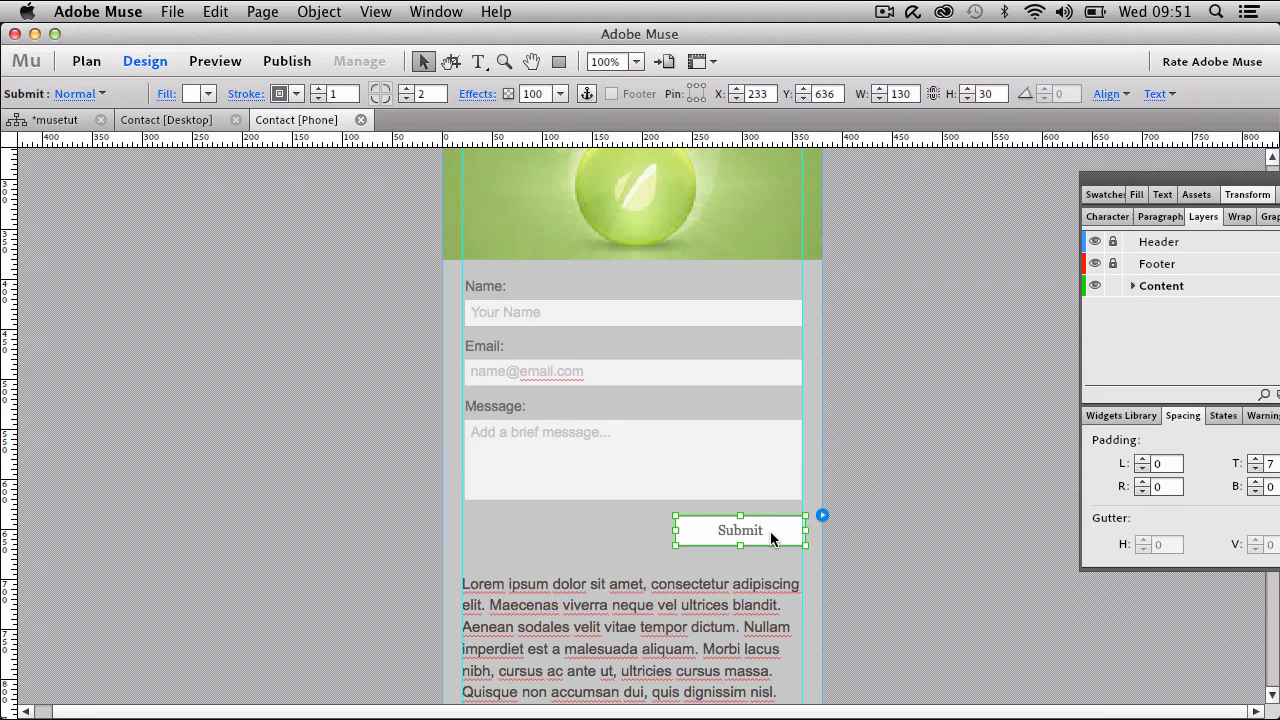
click(909, 523)
Look over the finished phone Contact page, close both the phone and desktop Contact pages, and save the site.
scroll(855, 366, up, 6)
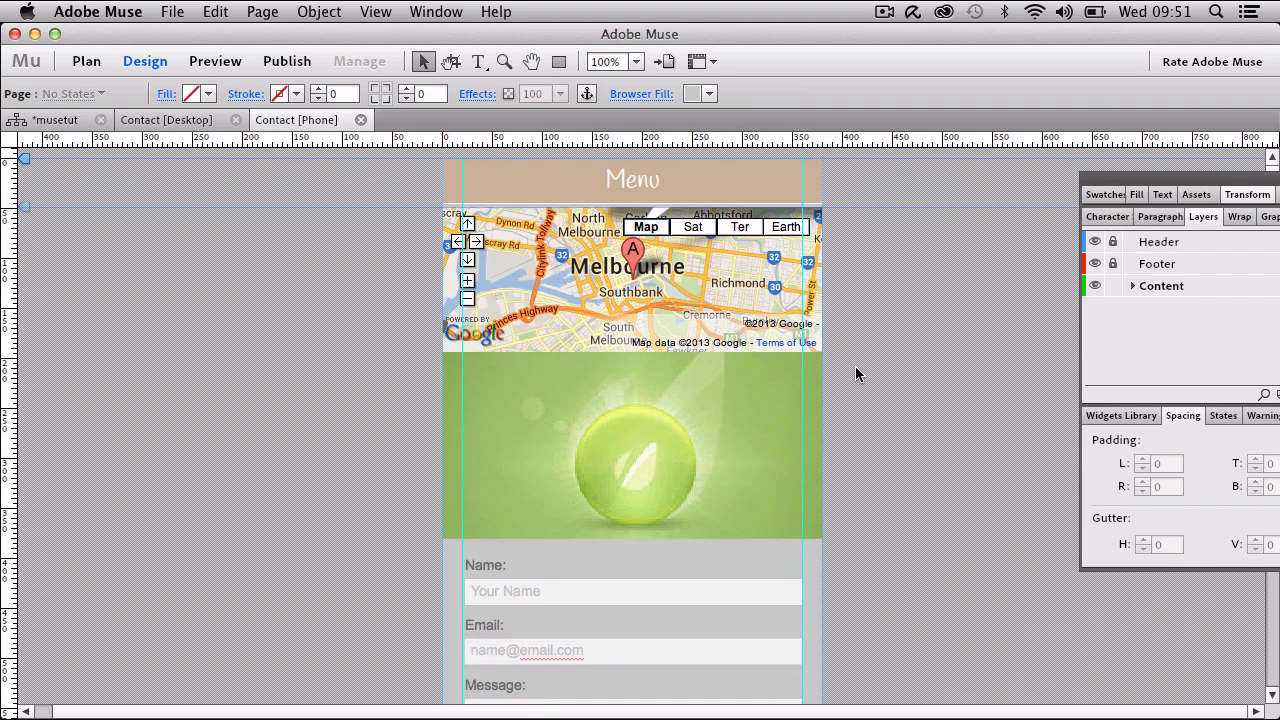
scroll(855, 374, down, 8)
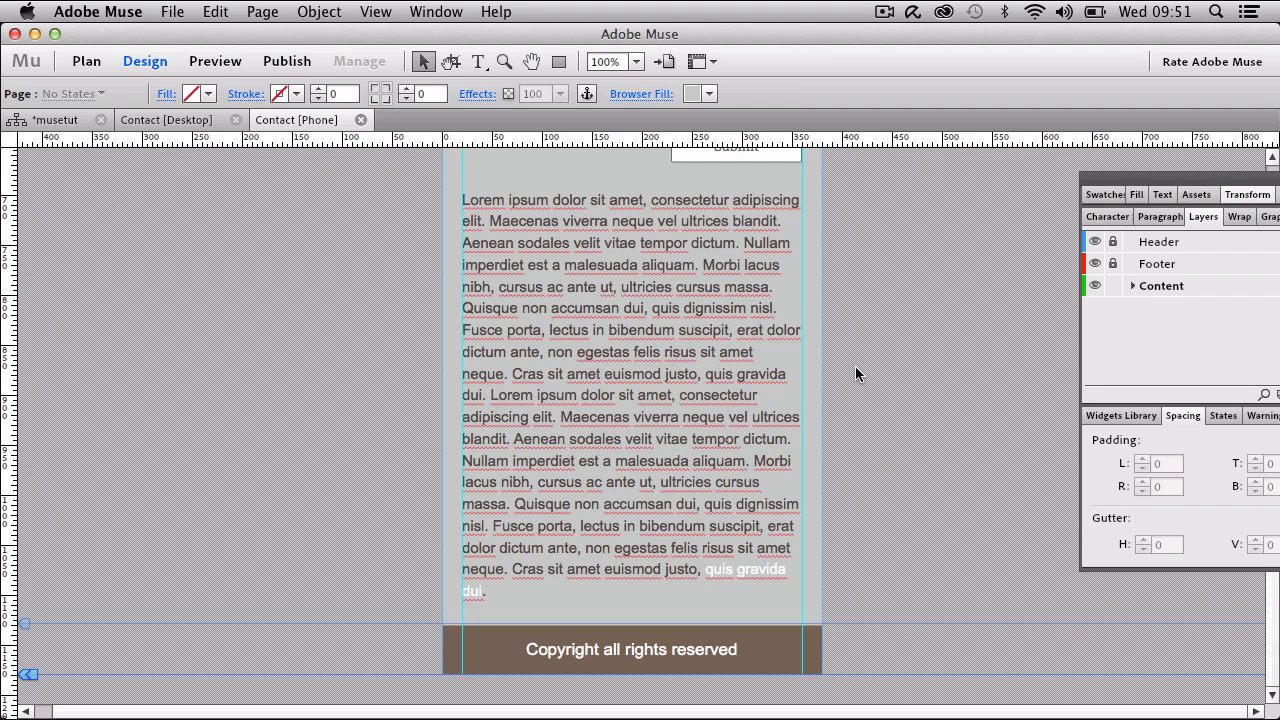
scroll(855, 374, up, 3)
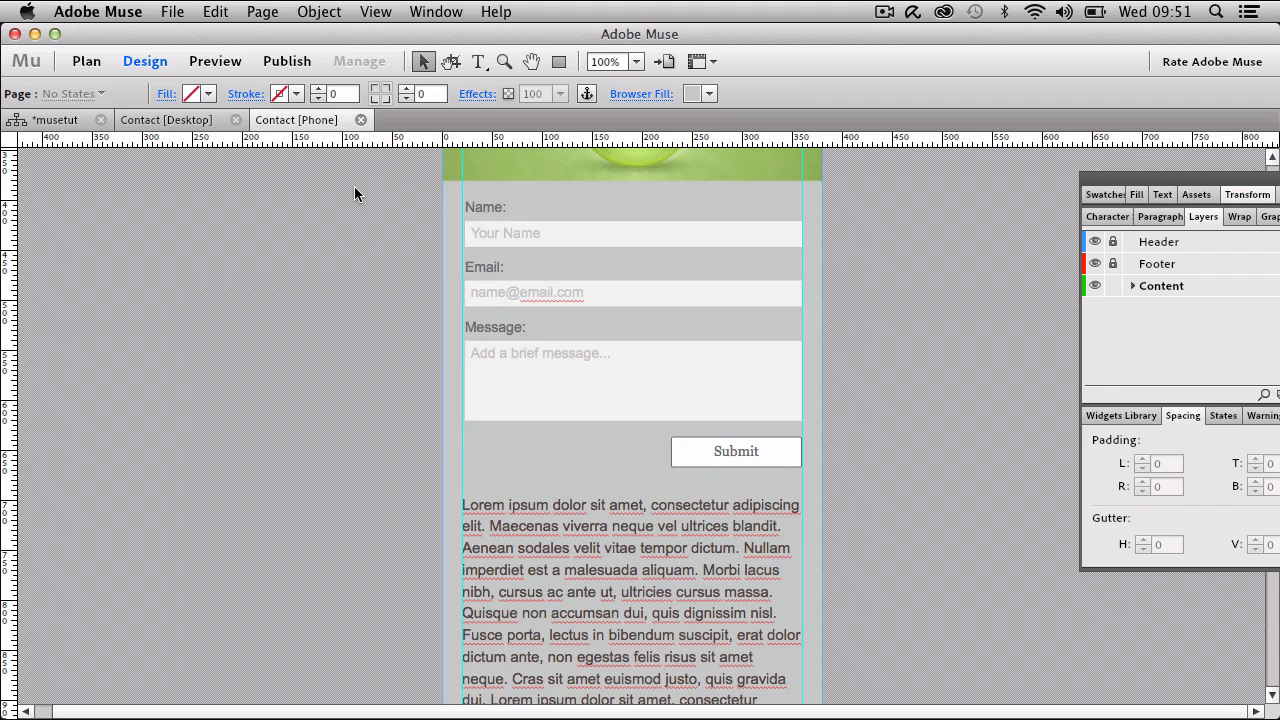
click(359, 121)
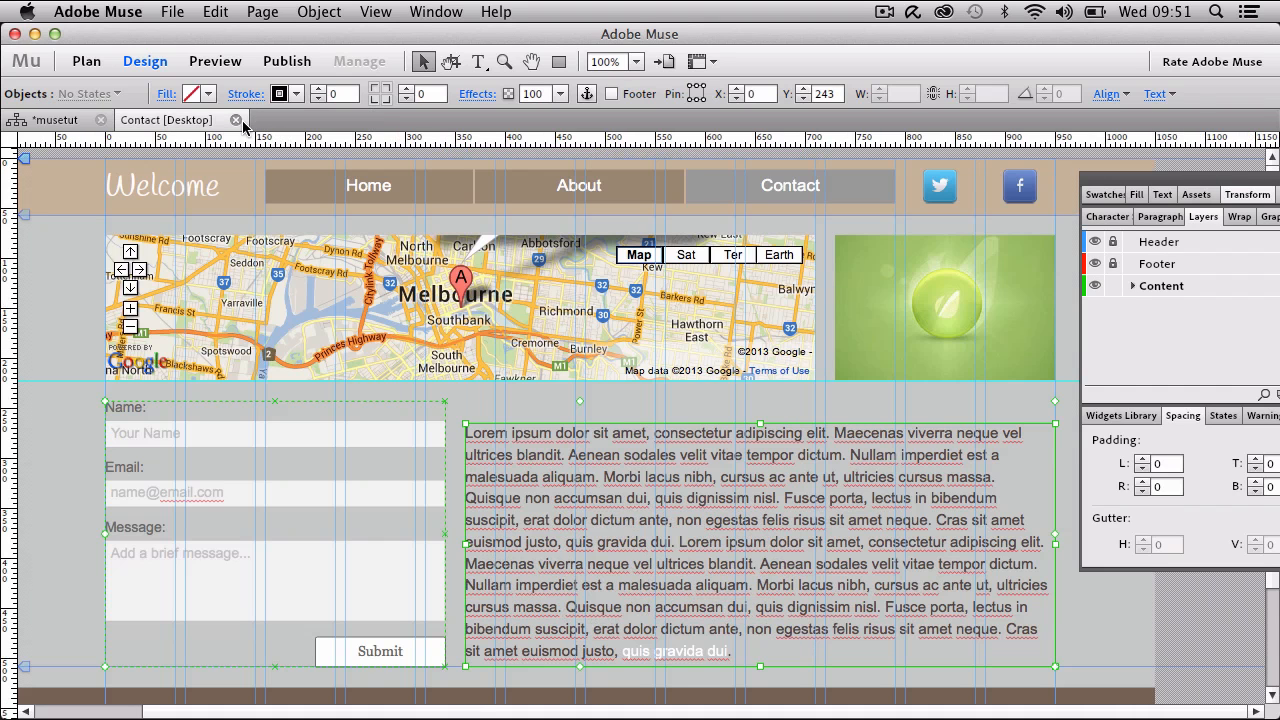
click(237, 120)
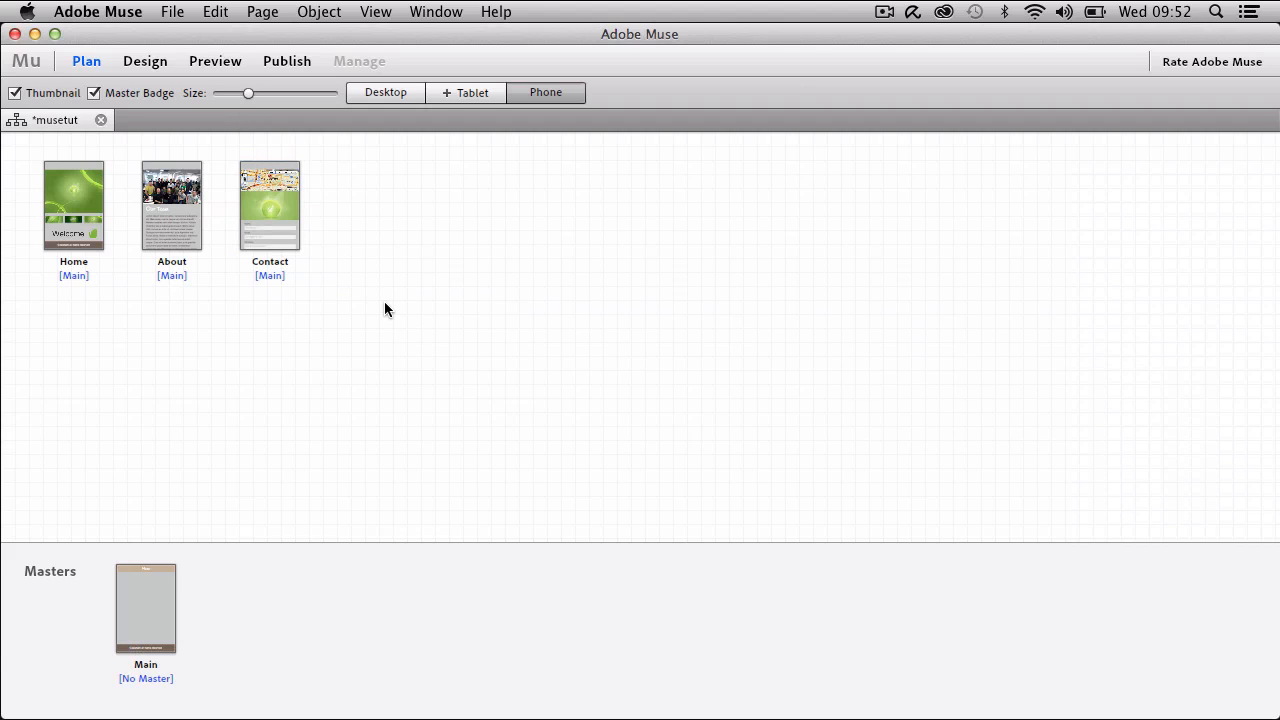
click(173, 13)
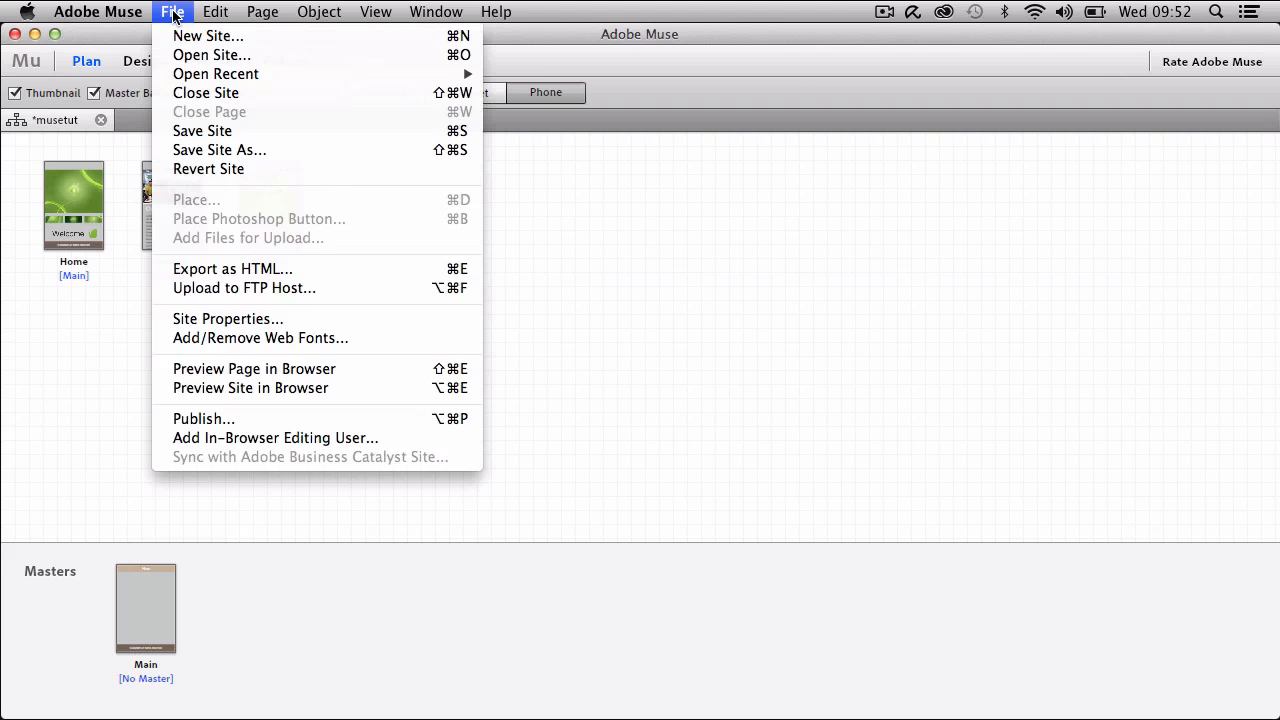
click(220, 133)
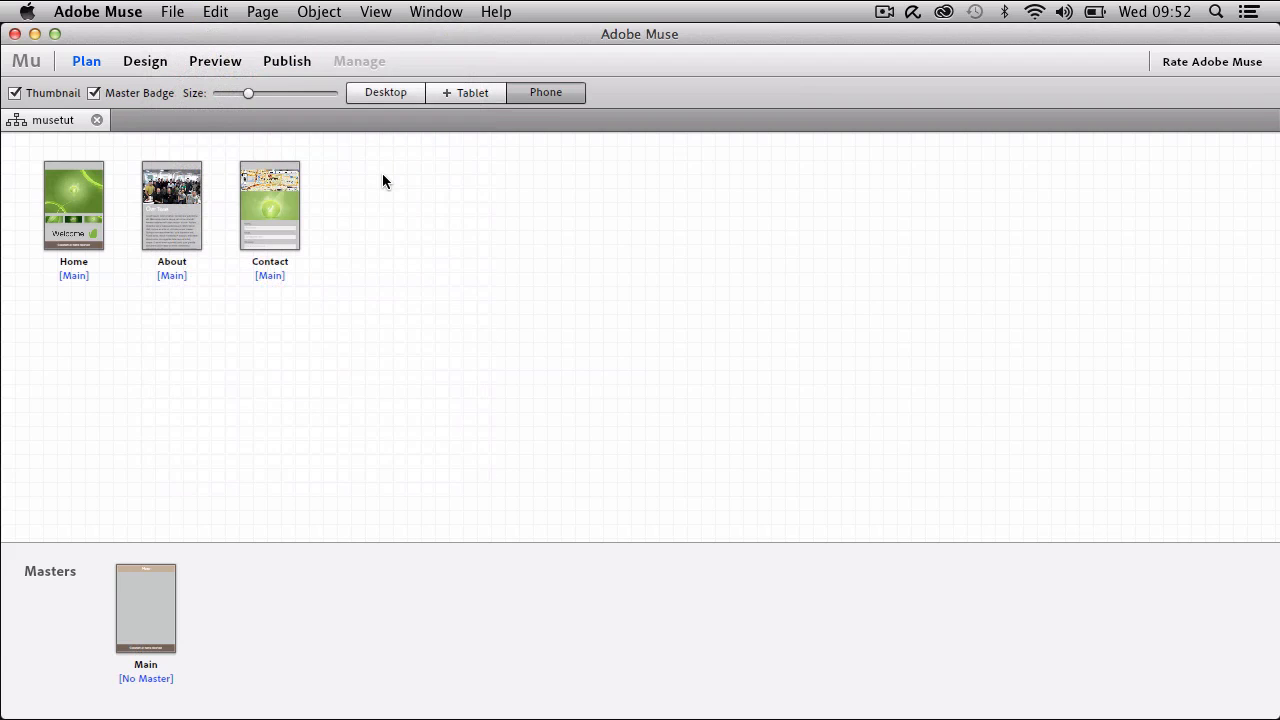
Review the Upload to FTP Host settings and close them without uploading.
click(172, 10)
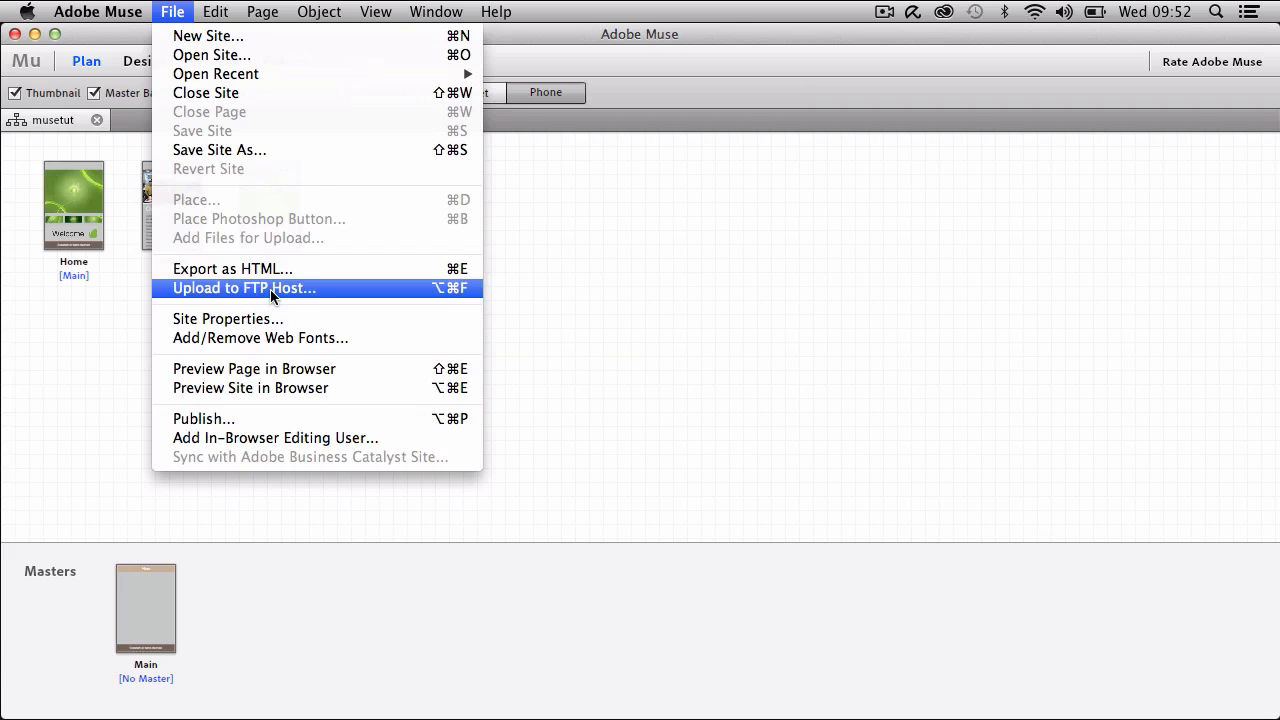
click(326, 293)
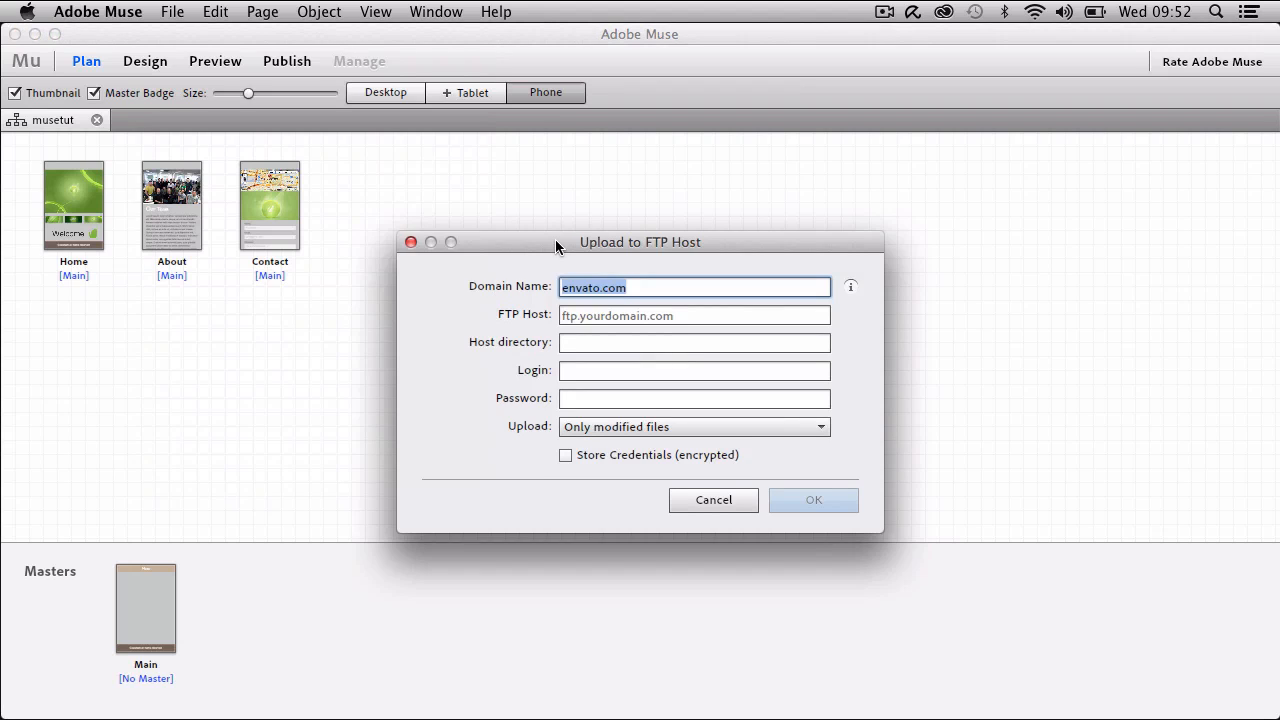
drag(555, 239, 555, 184)
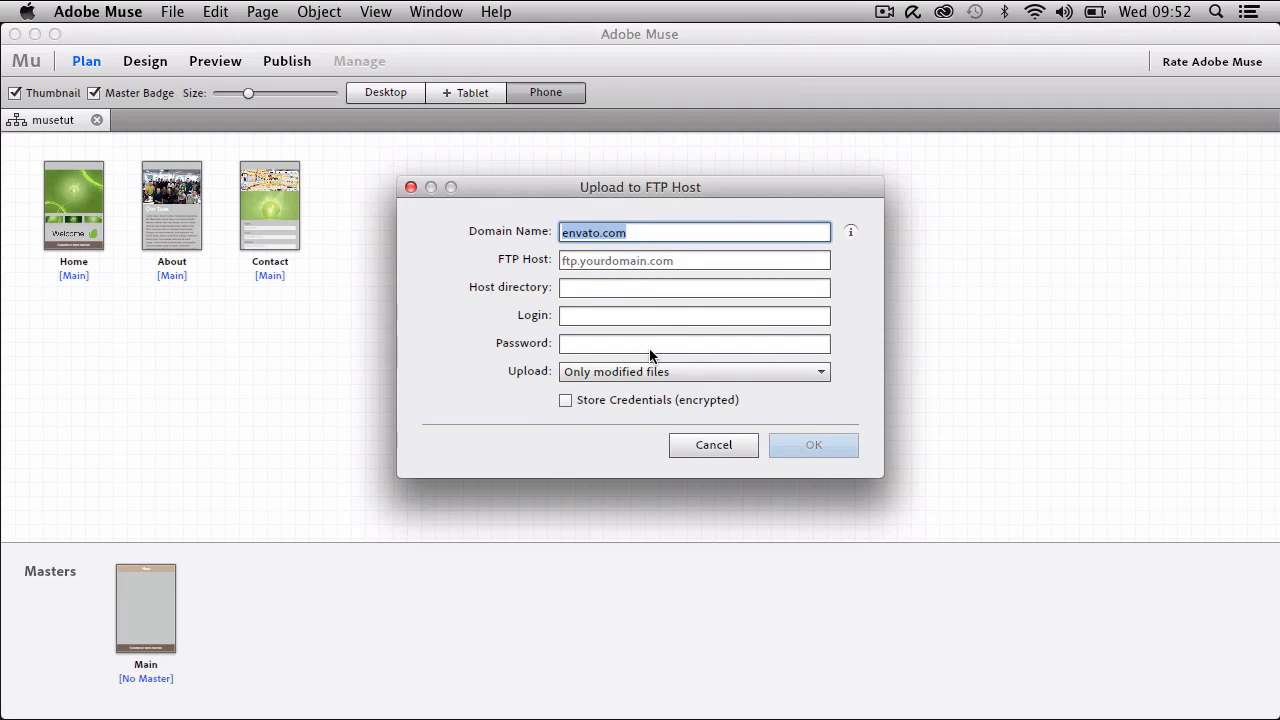
click(690, 447)
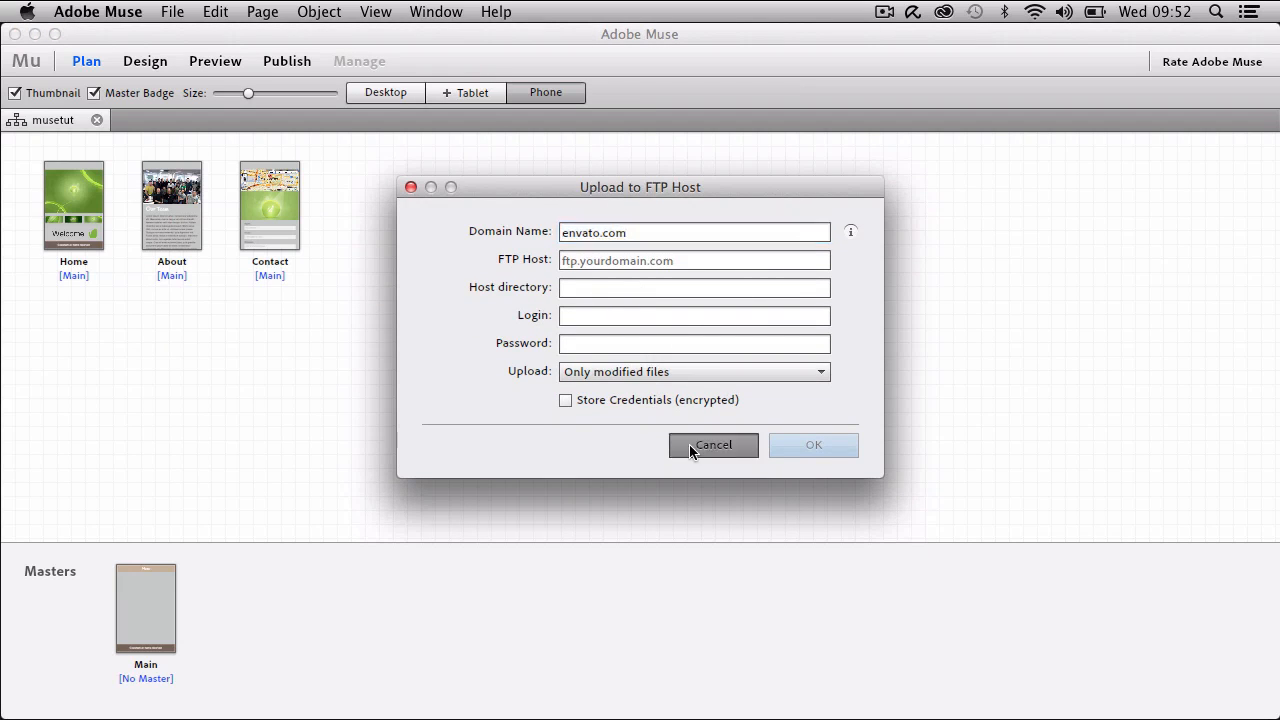
Start an HTML export of the site, keeping envato.com as the domain name.
click(172, 12)
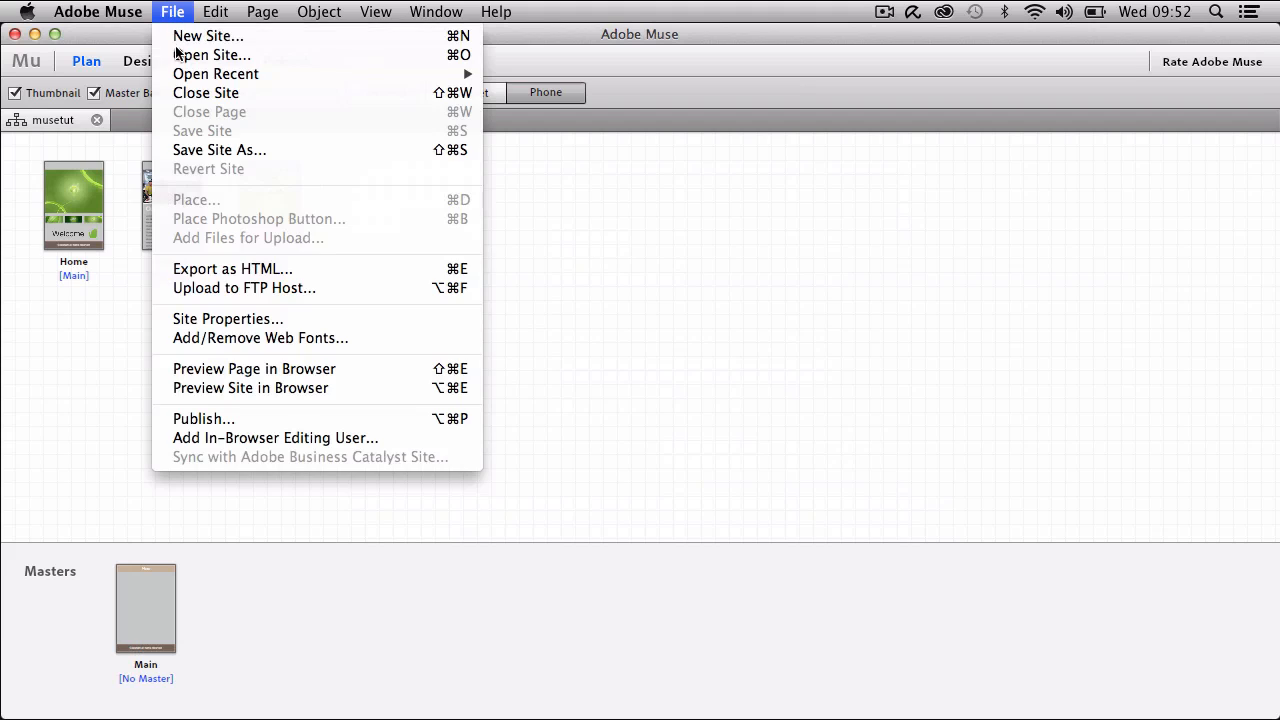
click(240, 260)
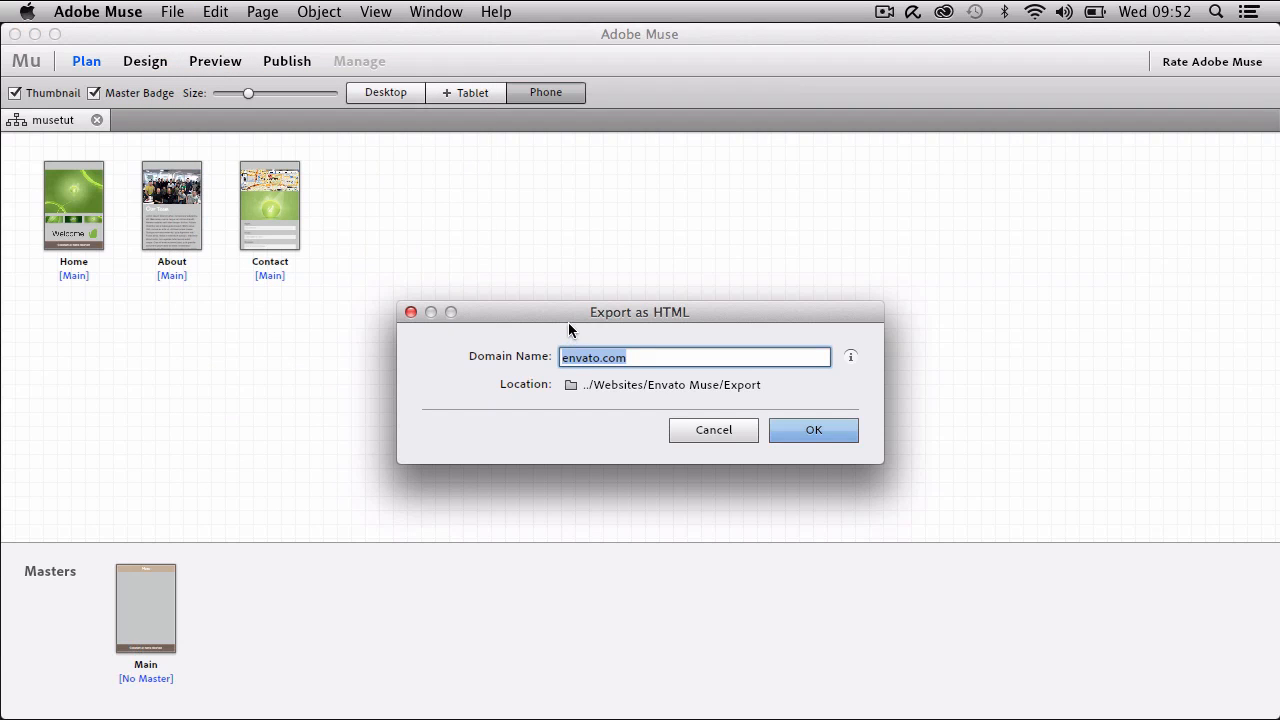
drag(570, 318, 570, 275)
click(634, 314)
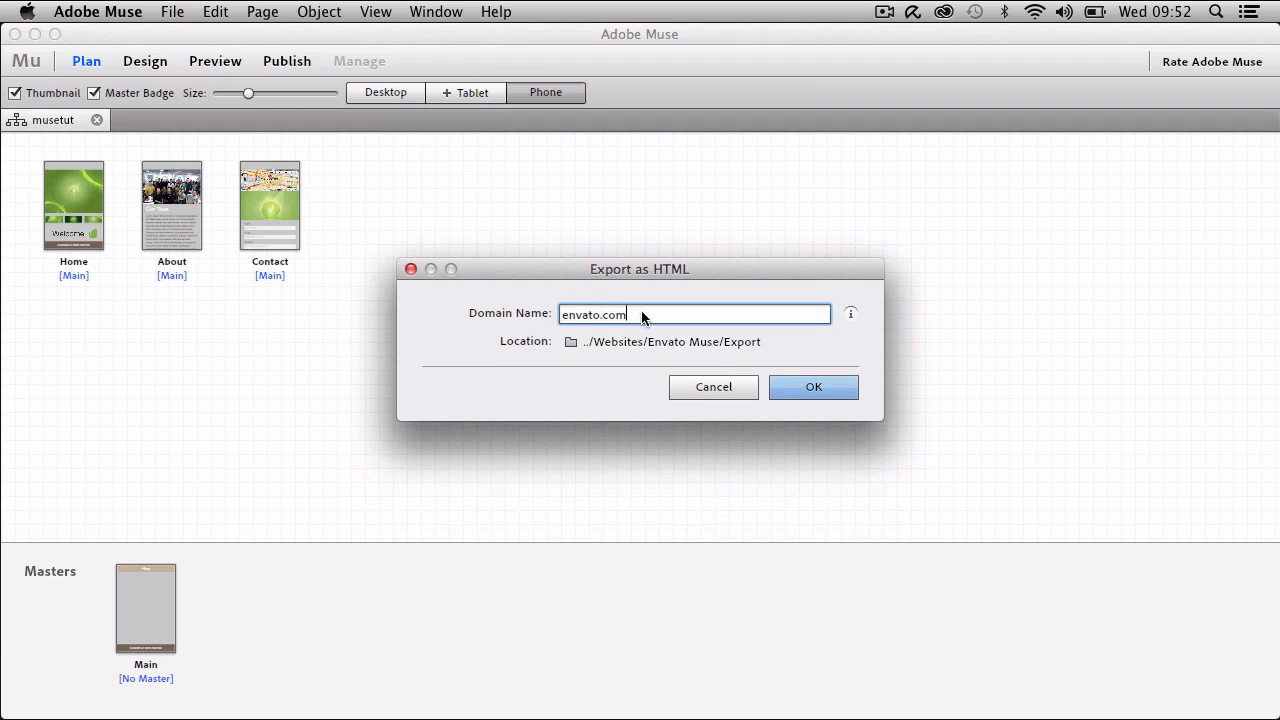
drag(643, 314, 563, 314)
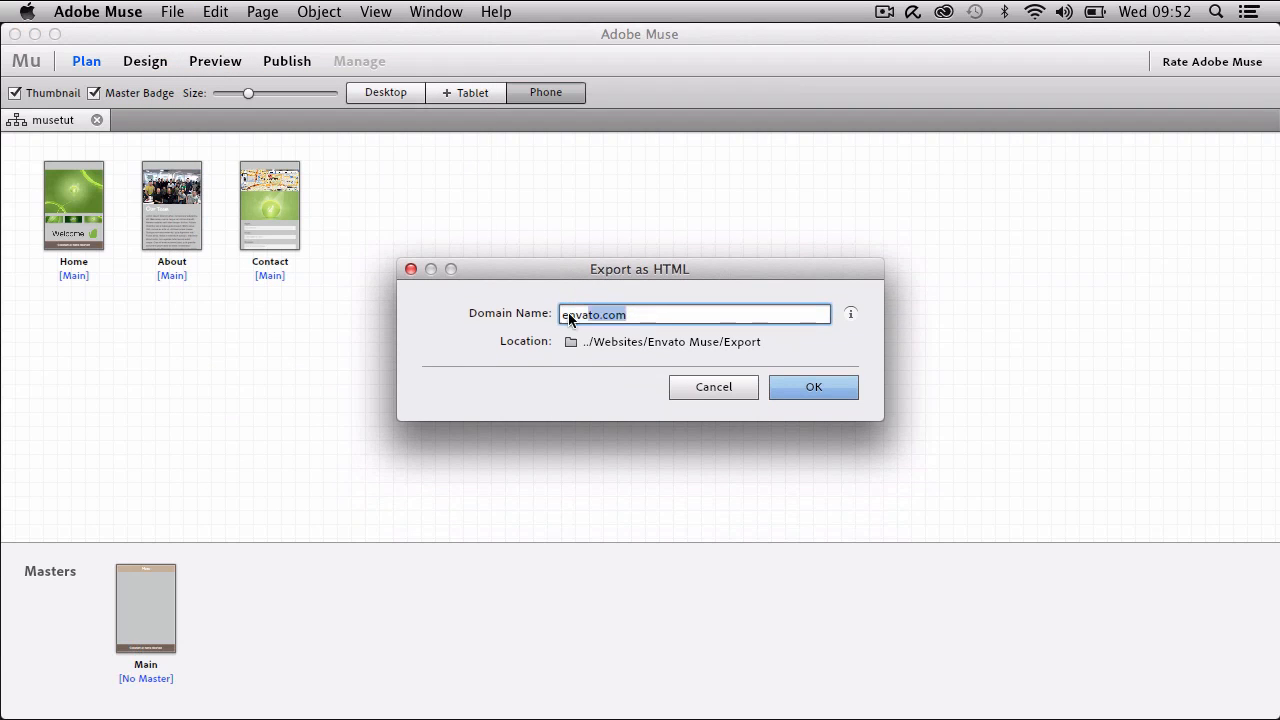
click(641, 316)
drag(814, 386, 700, 342)
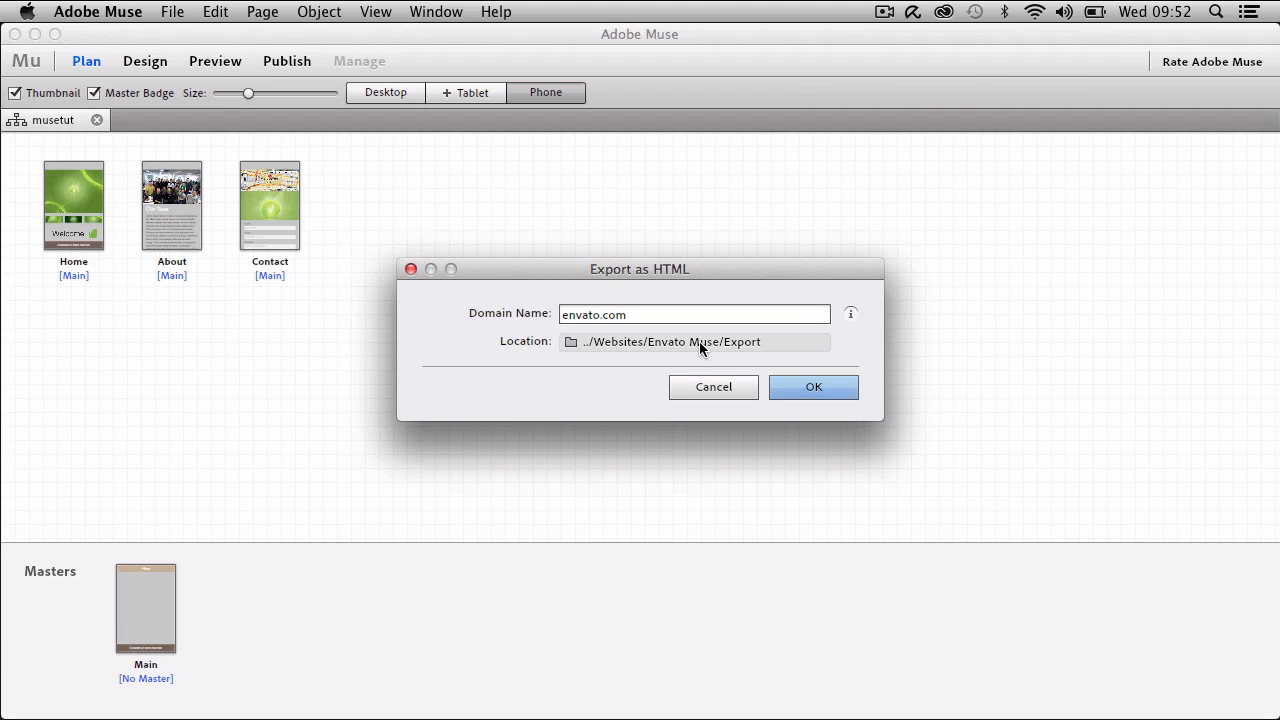
Create a folder named Exported inside Envato Muse, export the site into it and close the export report.
click(619, 341)
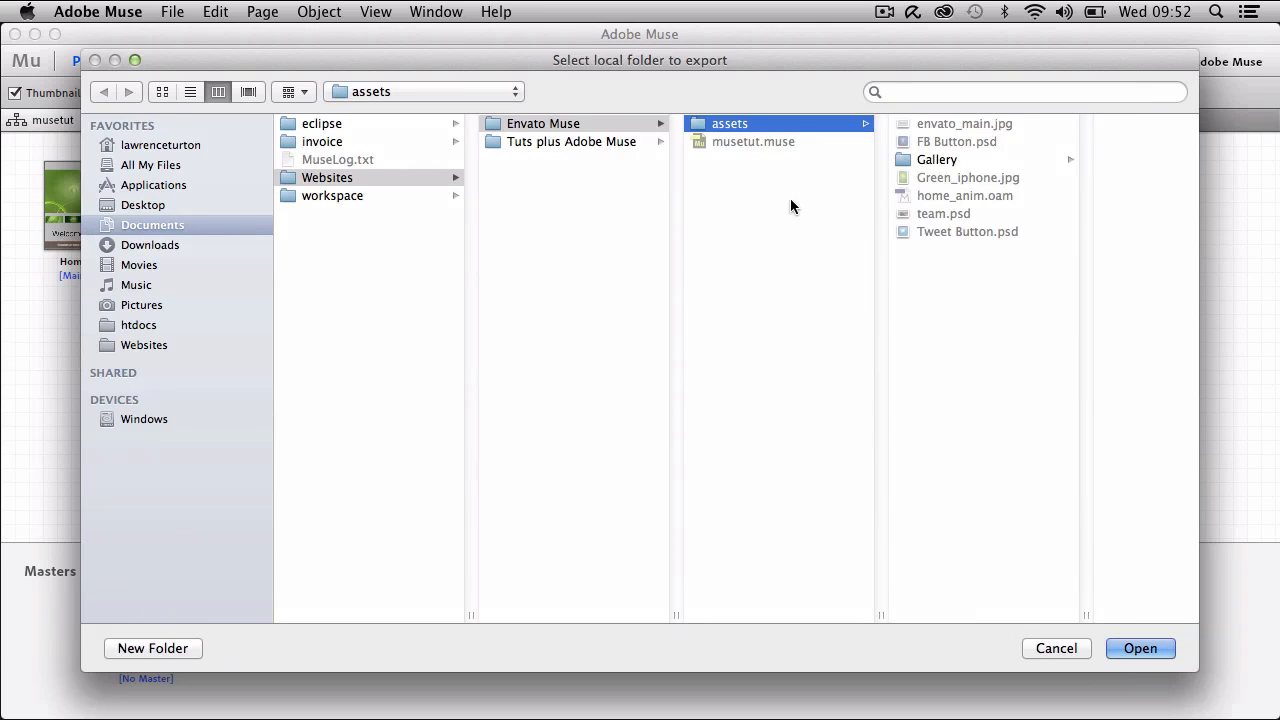
click(591, 130)
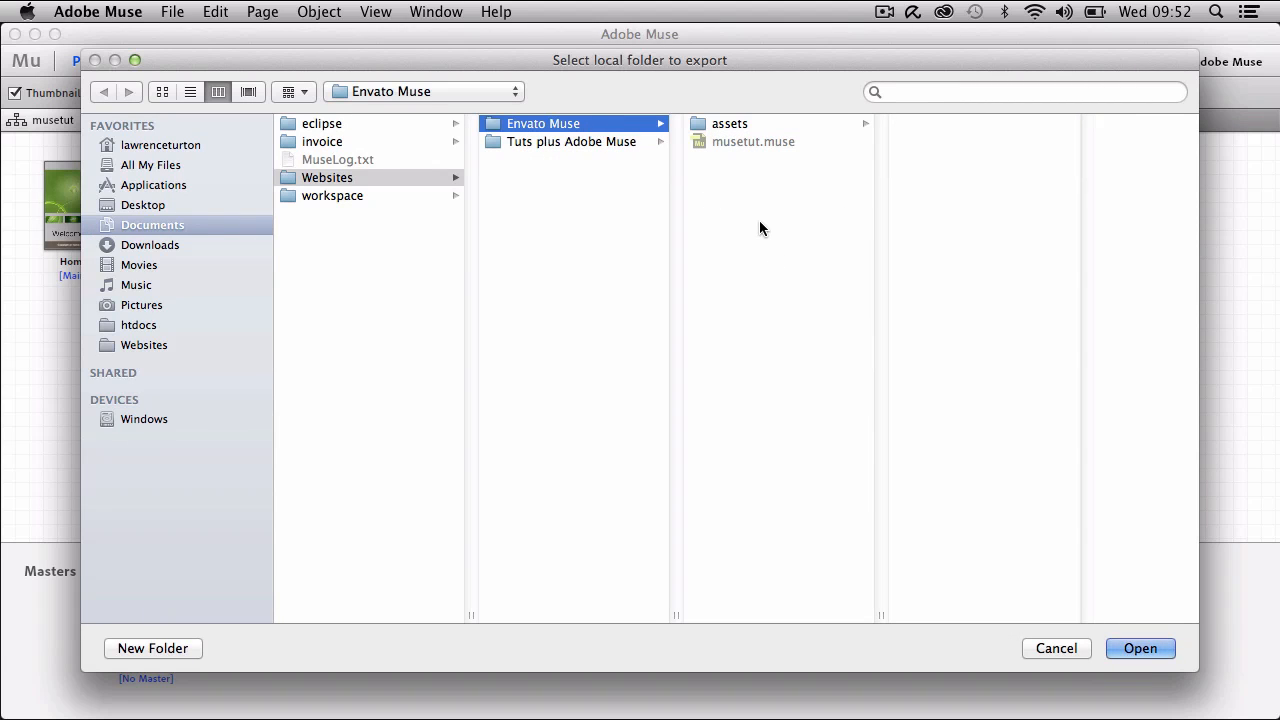
click(135, 650)
text(Exported)
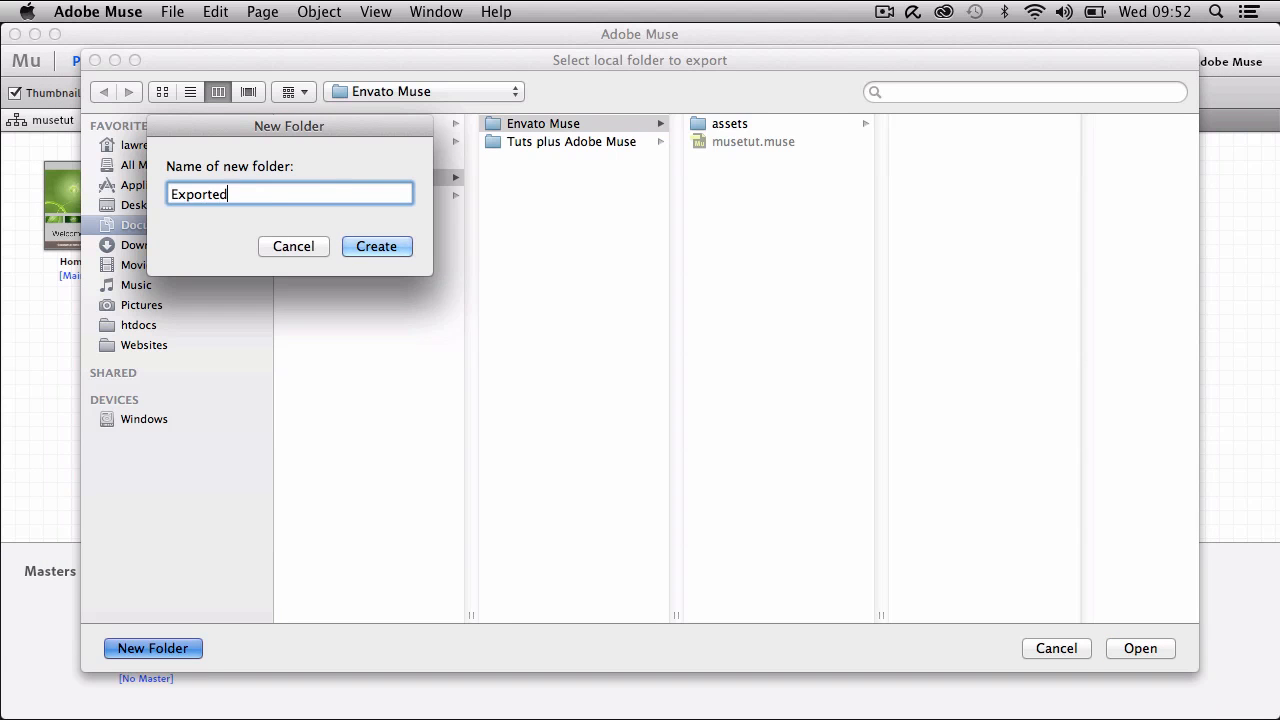
click(405, 246)
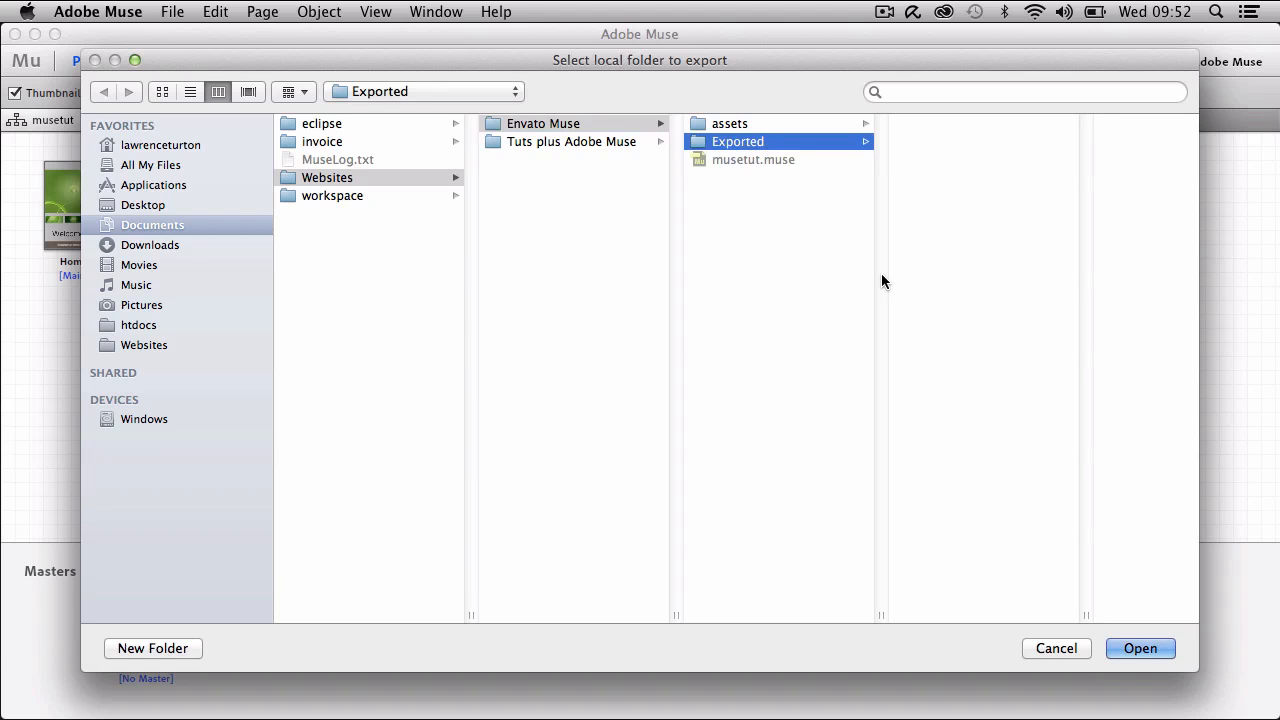
click(1137, 649)
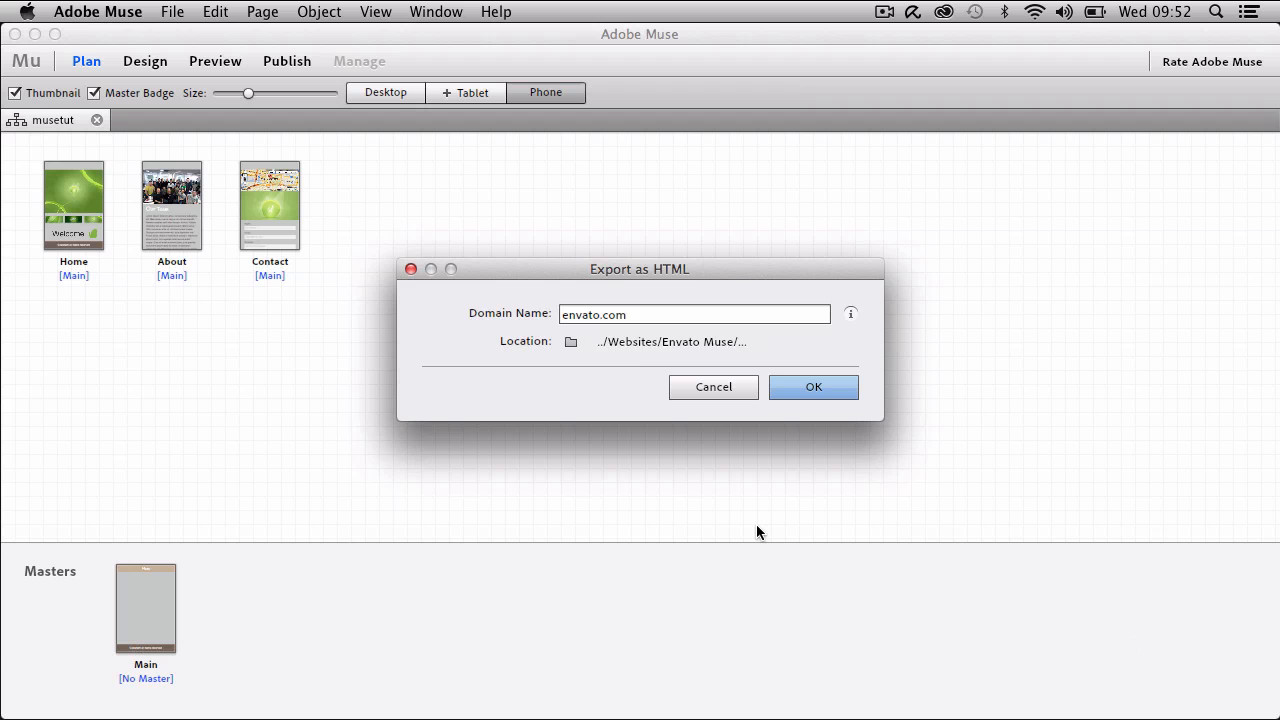
click(847, 394)
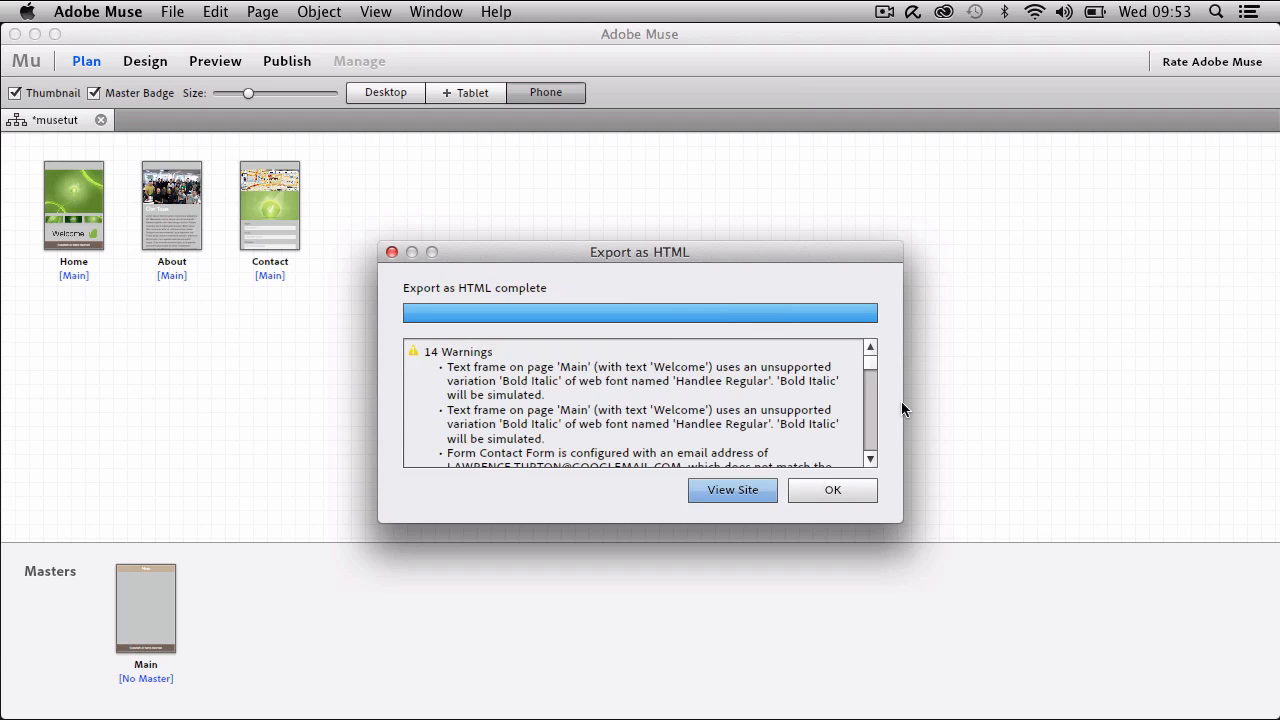
click(811, 492)
Switch to Finder and look through the Exported folder, including its images and css subfolders.
key(super+Tab)
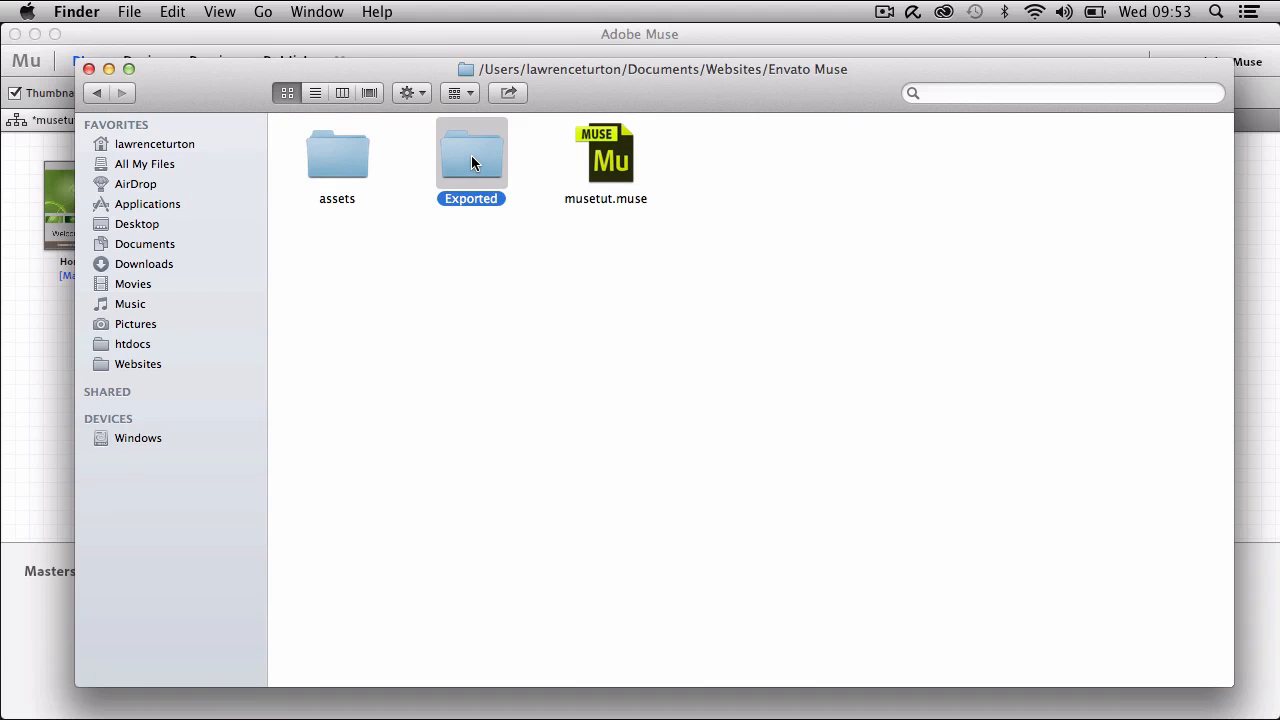
double_click(472, 158)
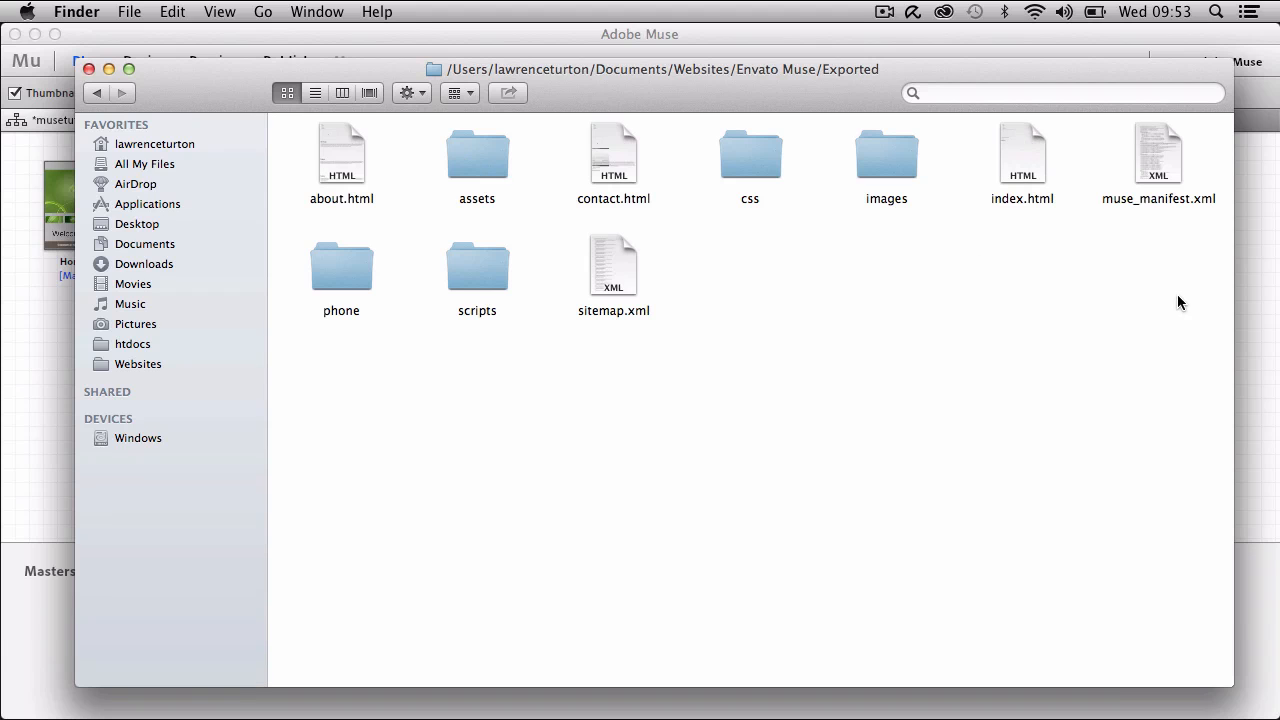
drag(1225, 312, 302, 150)
click(560, 381)
double_click(871, 158)
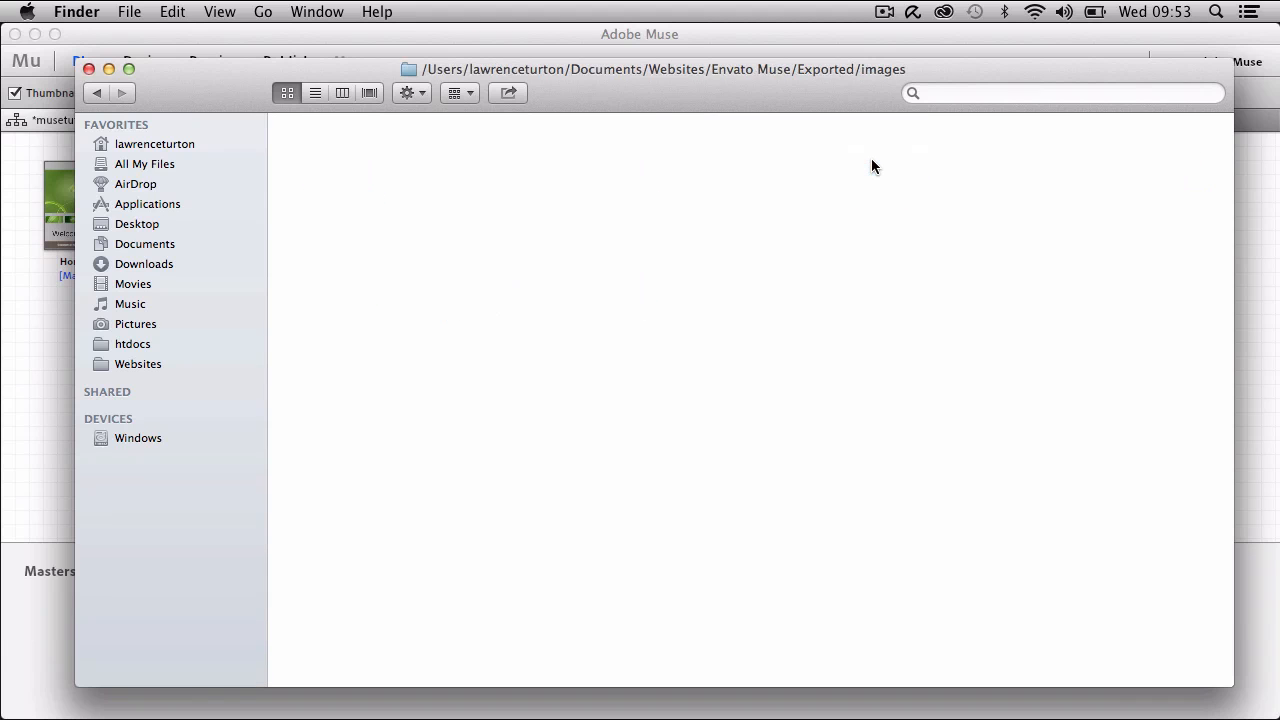
click(99, 93)
double_click(729, 160)
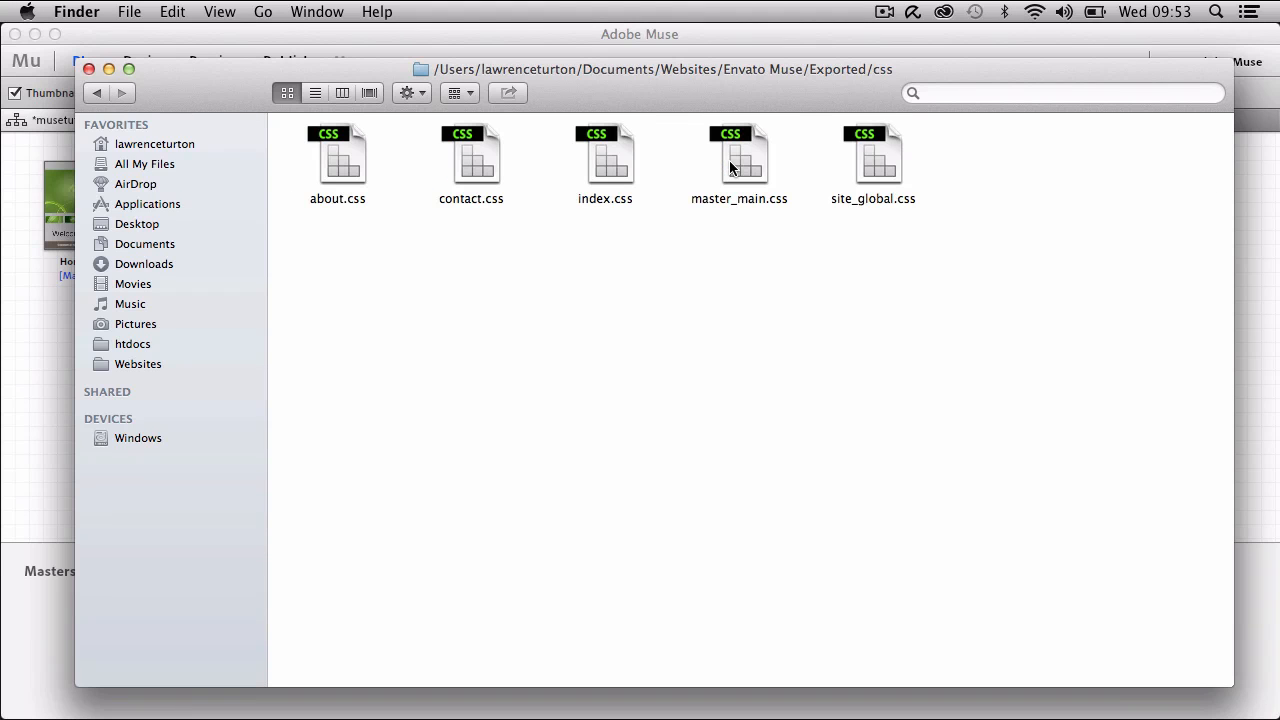
click(97, 93)
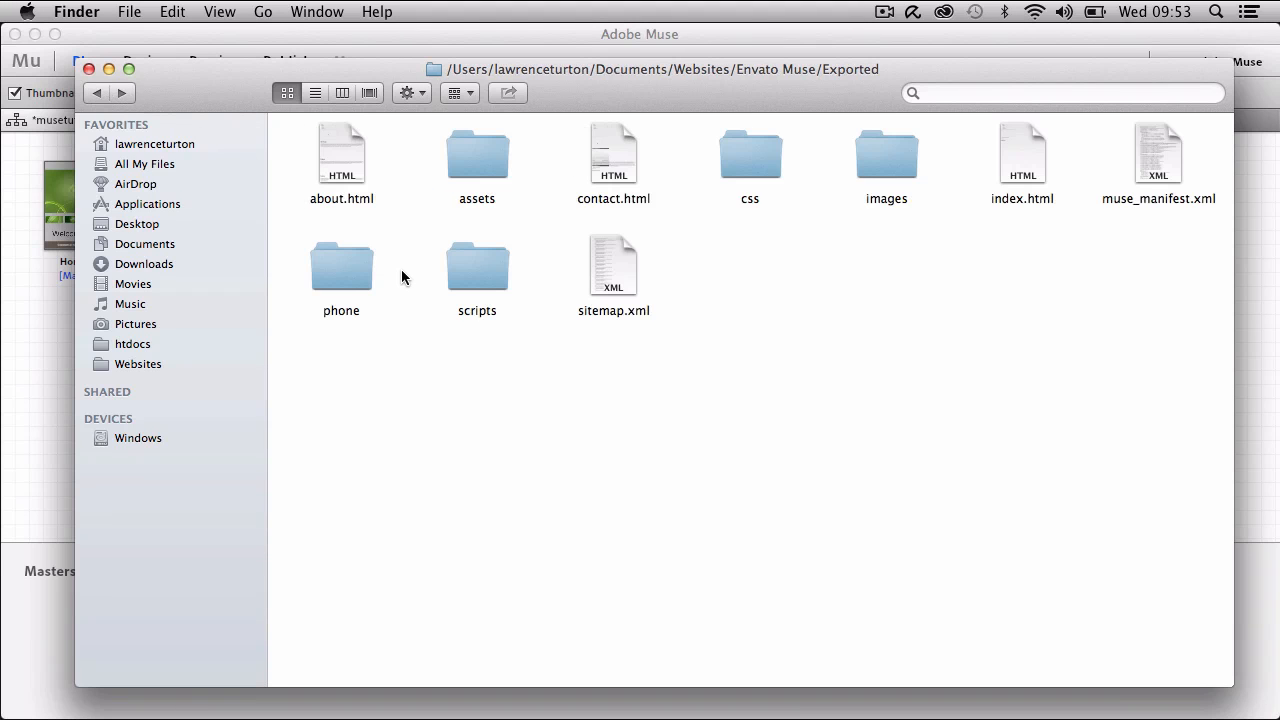
Open the exported index.html in Safari.
click(1013, 173)
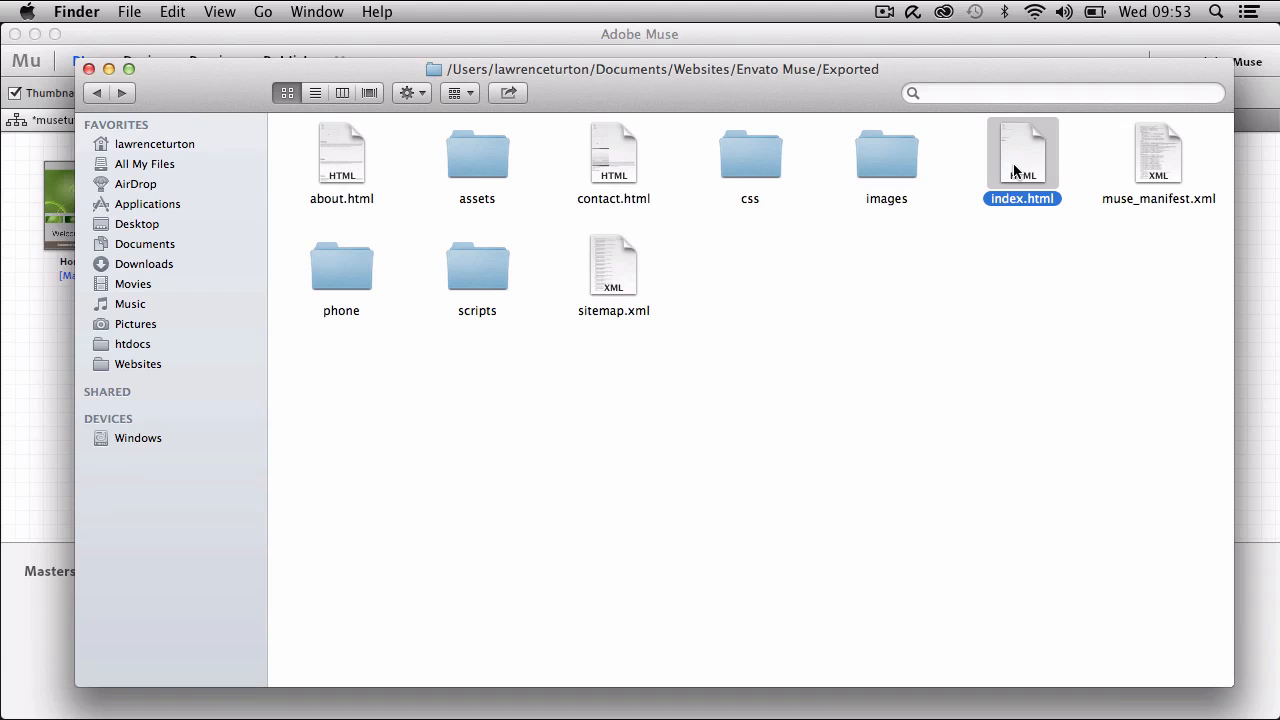
right_click(1013, 173)
click(914, 278)
right_click(1033, 166)
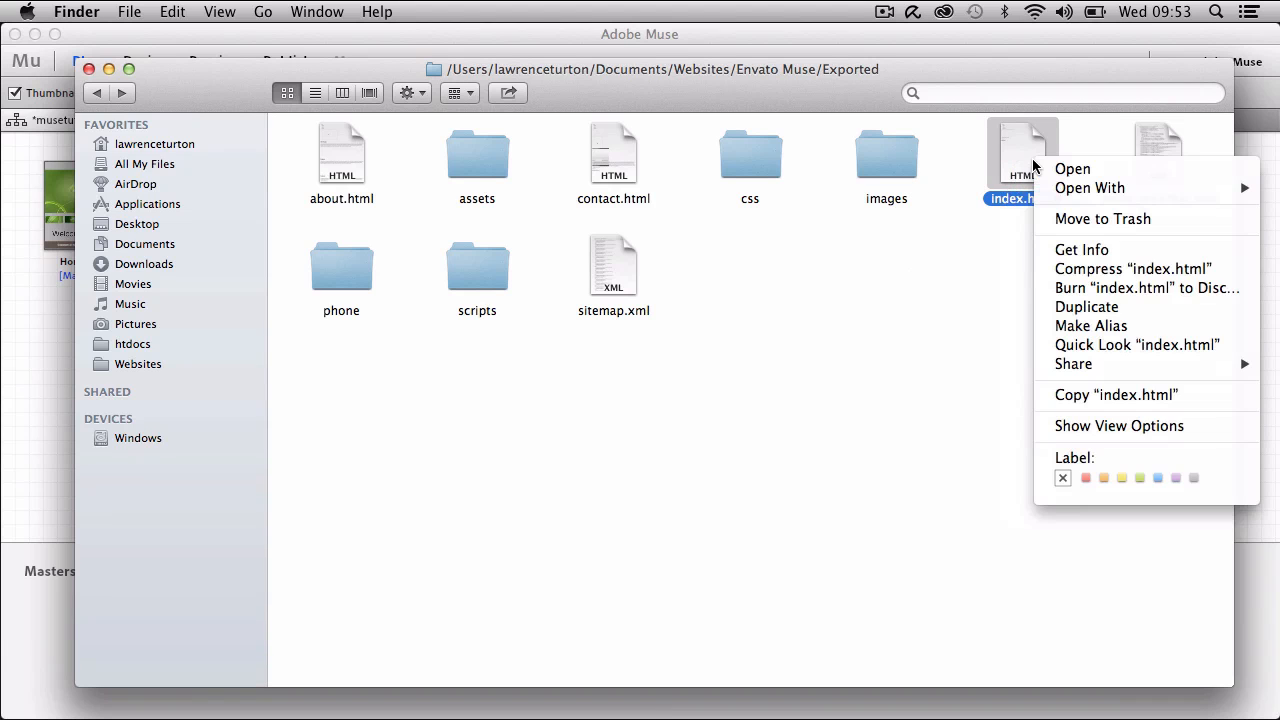
mouse_move(1085, 188)
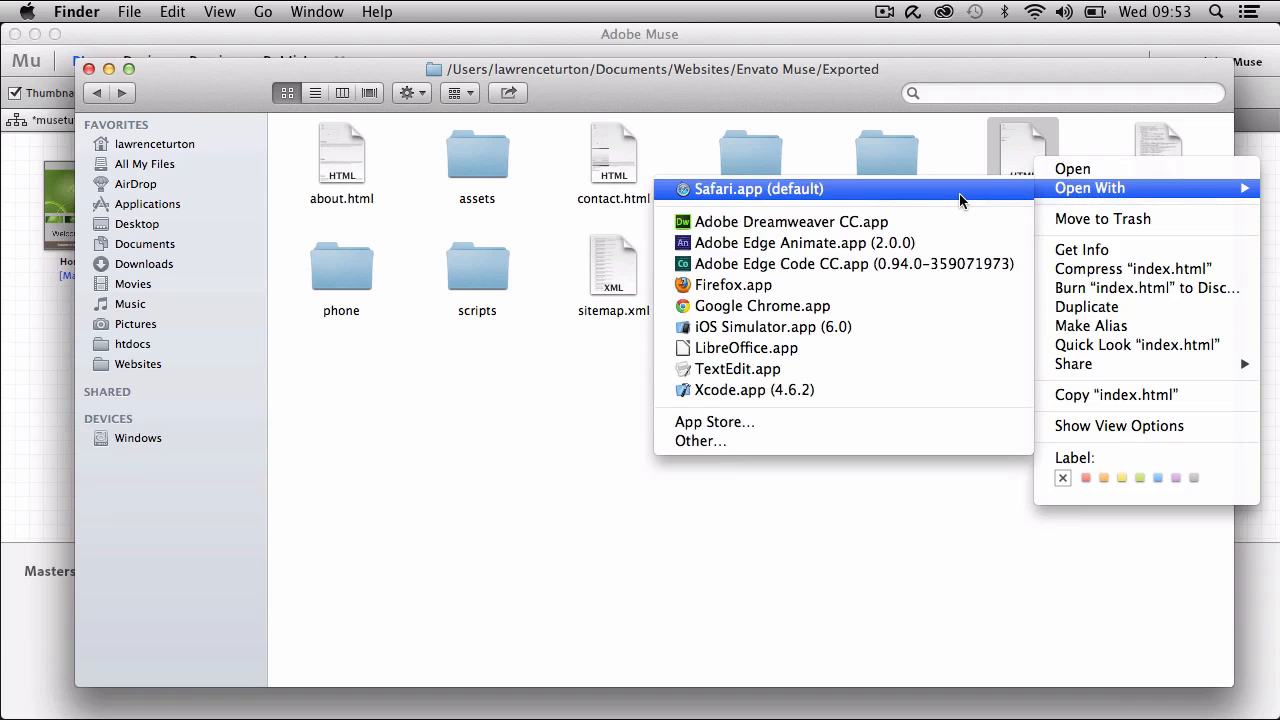
click(995, 192)
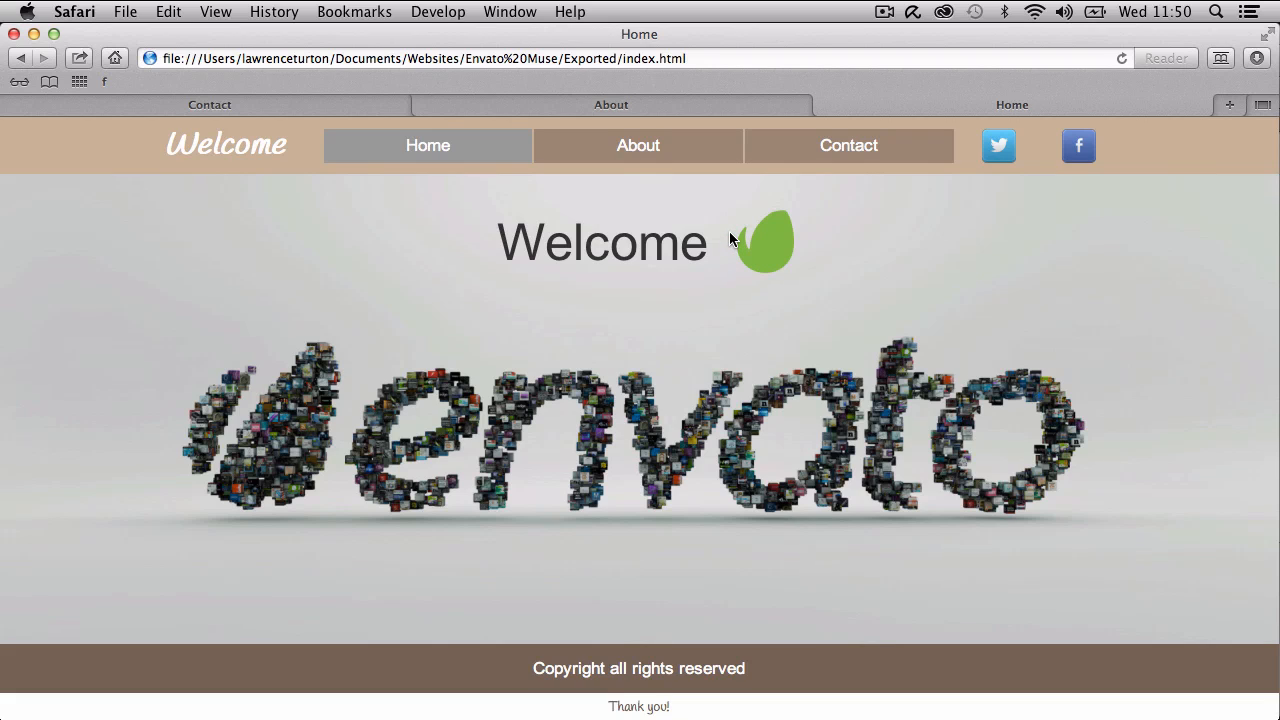
Go to the exported site's About page and look over its team image, text and podcast sections.
click(643, 153)
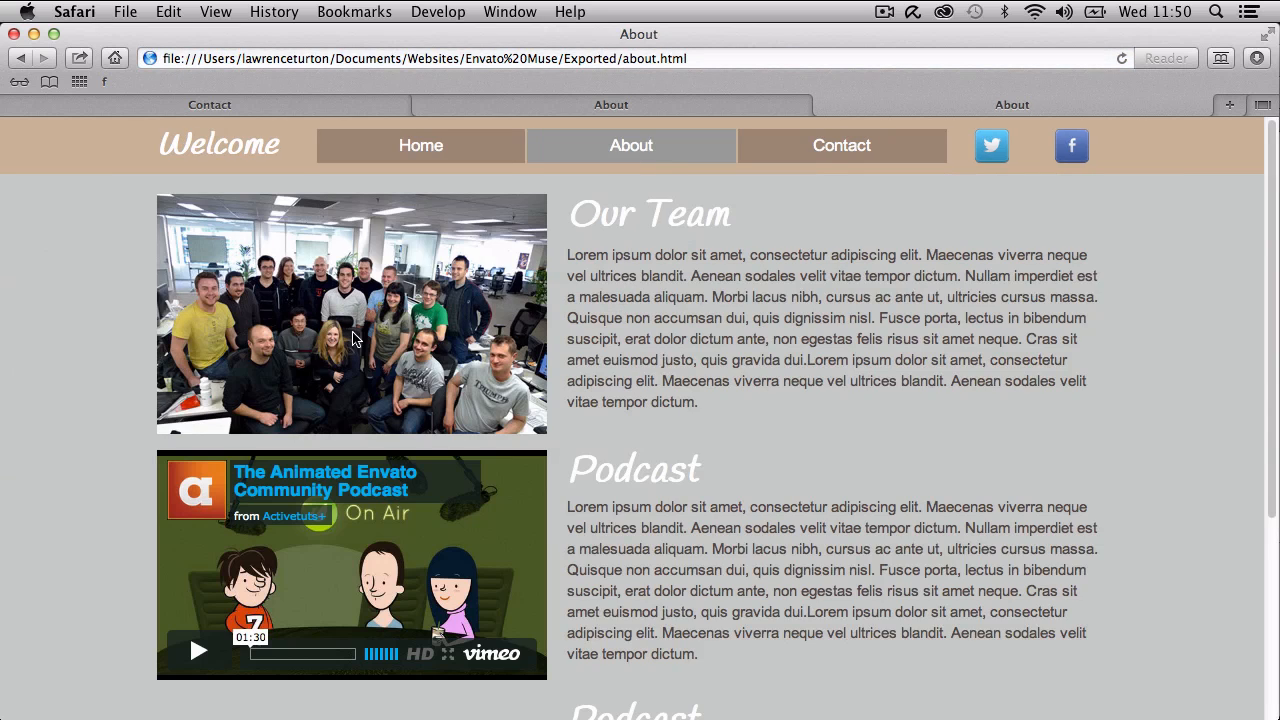
mouse_move(414, 313)
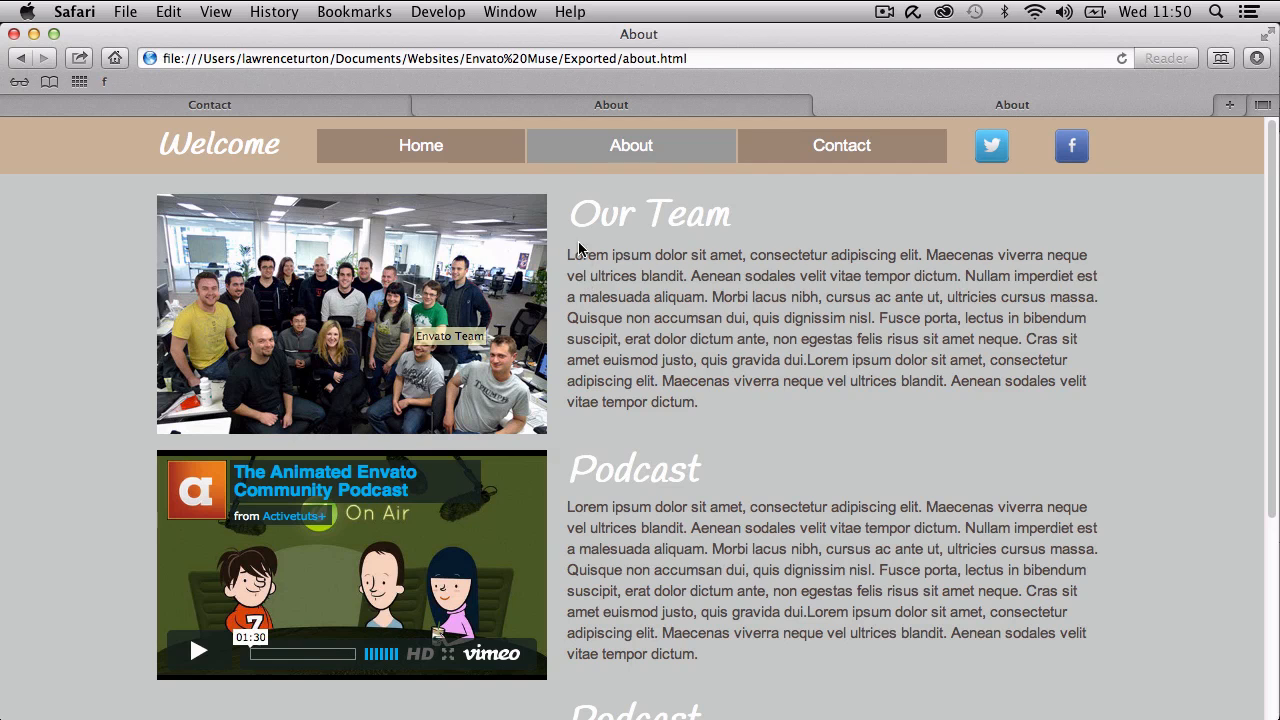
drag(572, 222, 708, 391)
click(708, 391)
scroll(780, 411, down, 5)
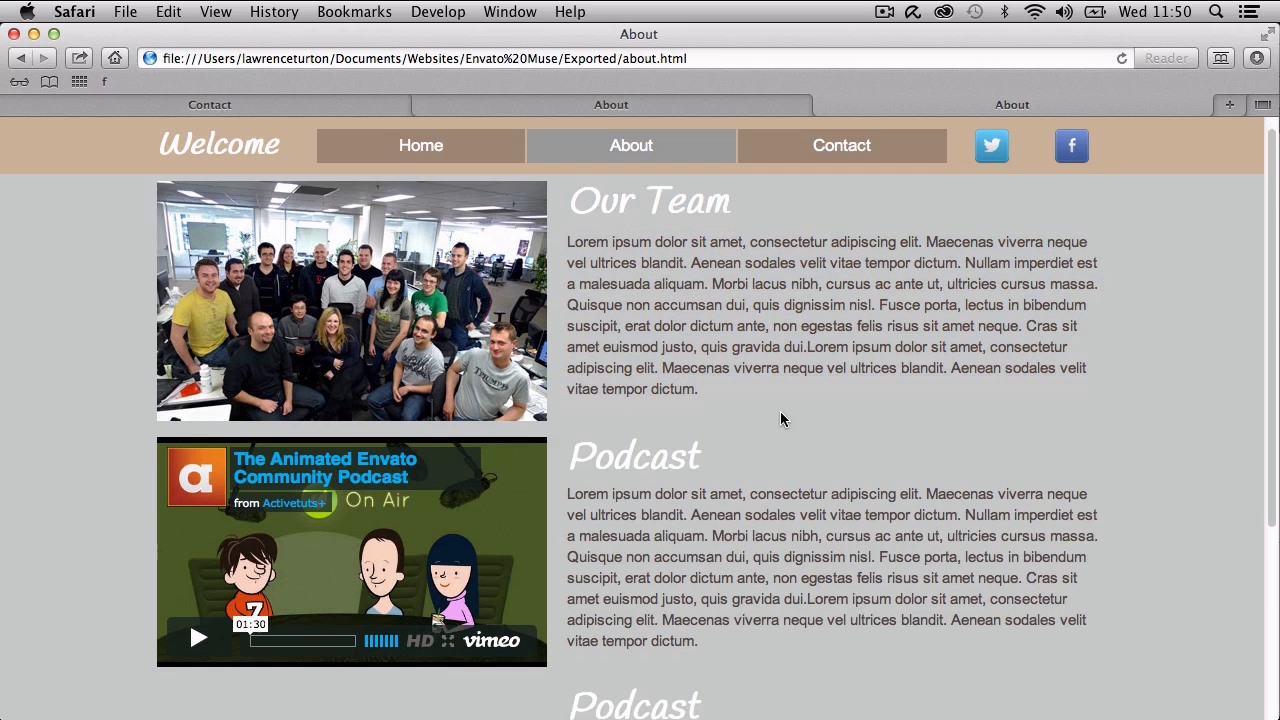
scroll(780, 418, down, 2)
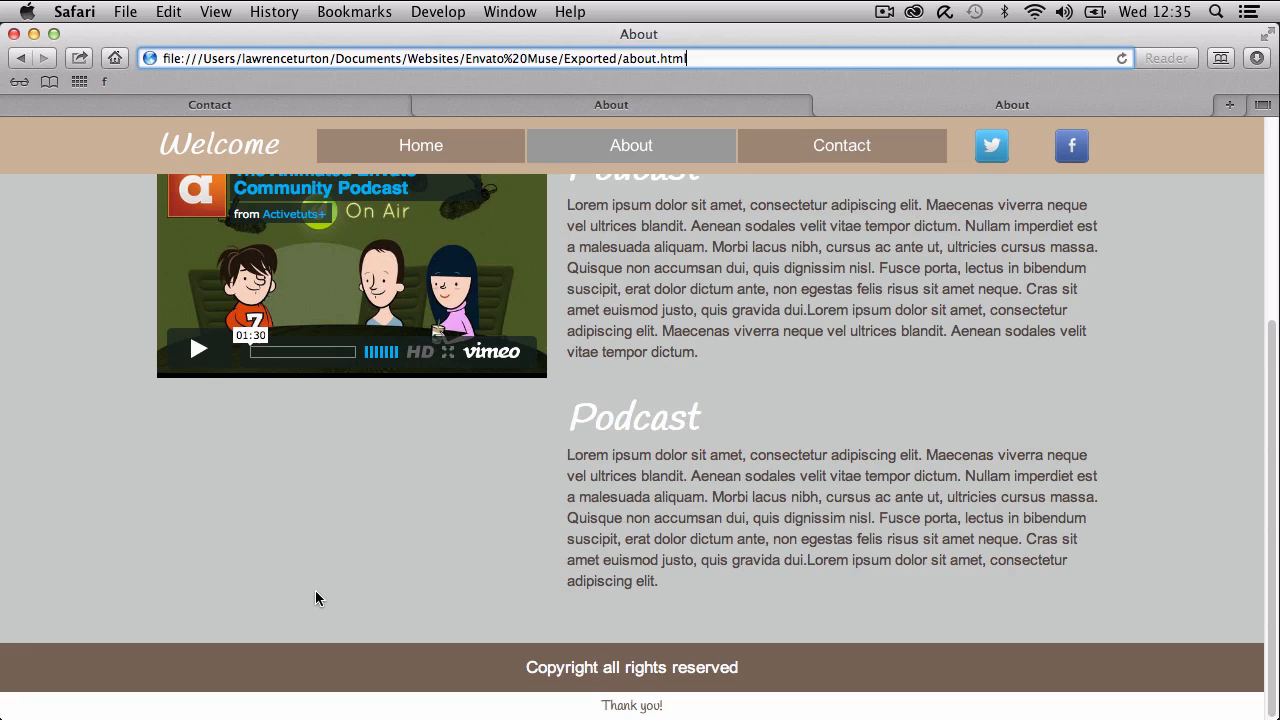
Examine the About page's local file path and its about.html file name in the browser address.
click(641, 58)
drag(418, 48, 334, 56)
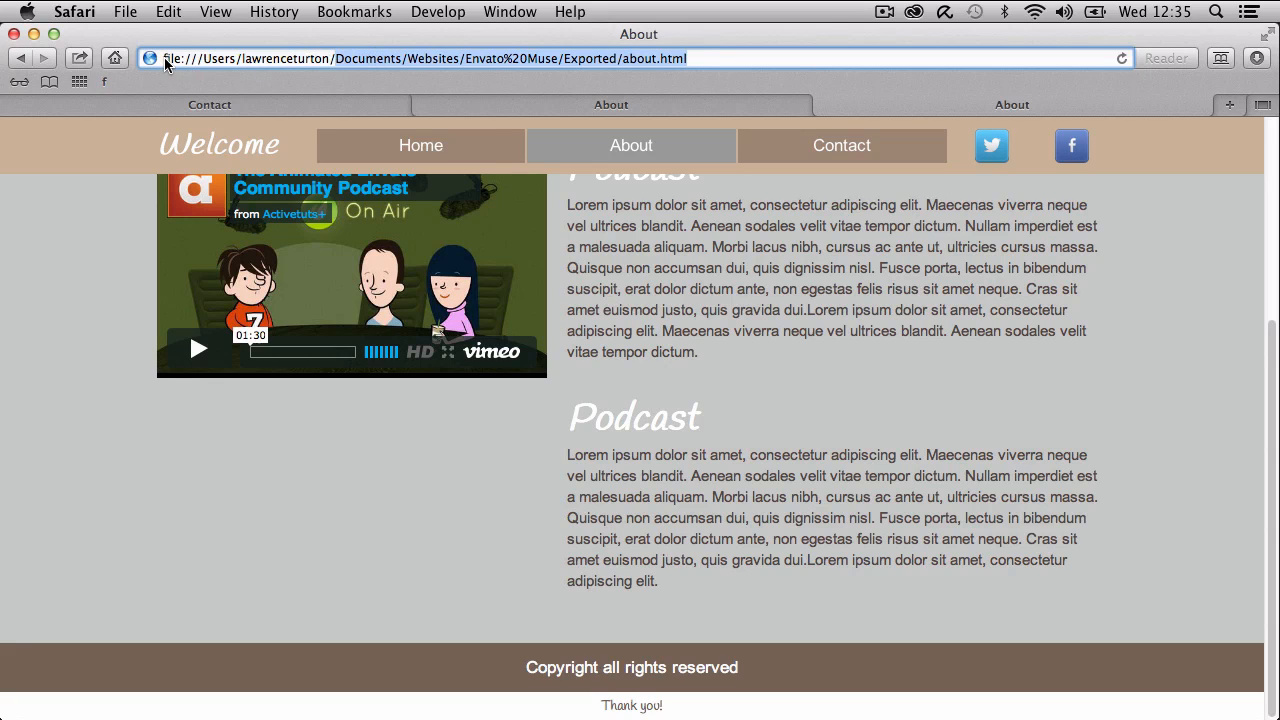
drag(164, 57, 714, 65)
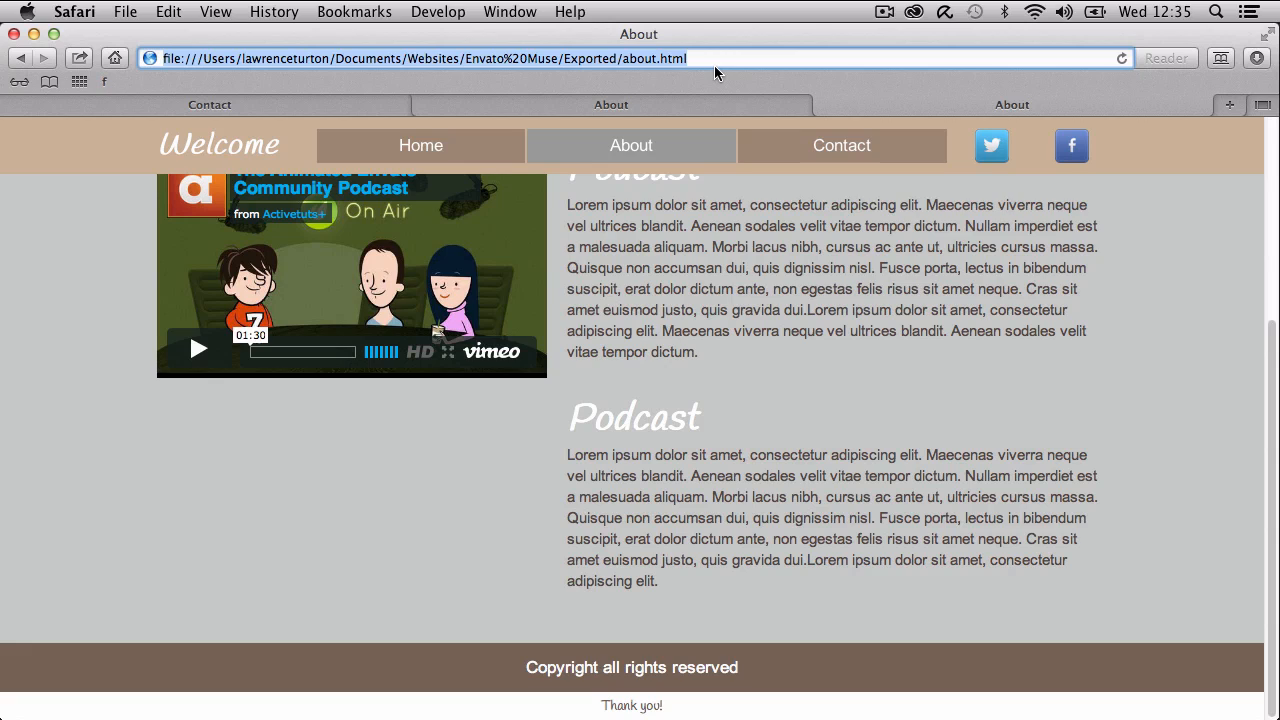
click(714, 65)
drag(622, 58, 713, 63)
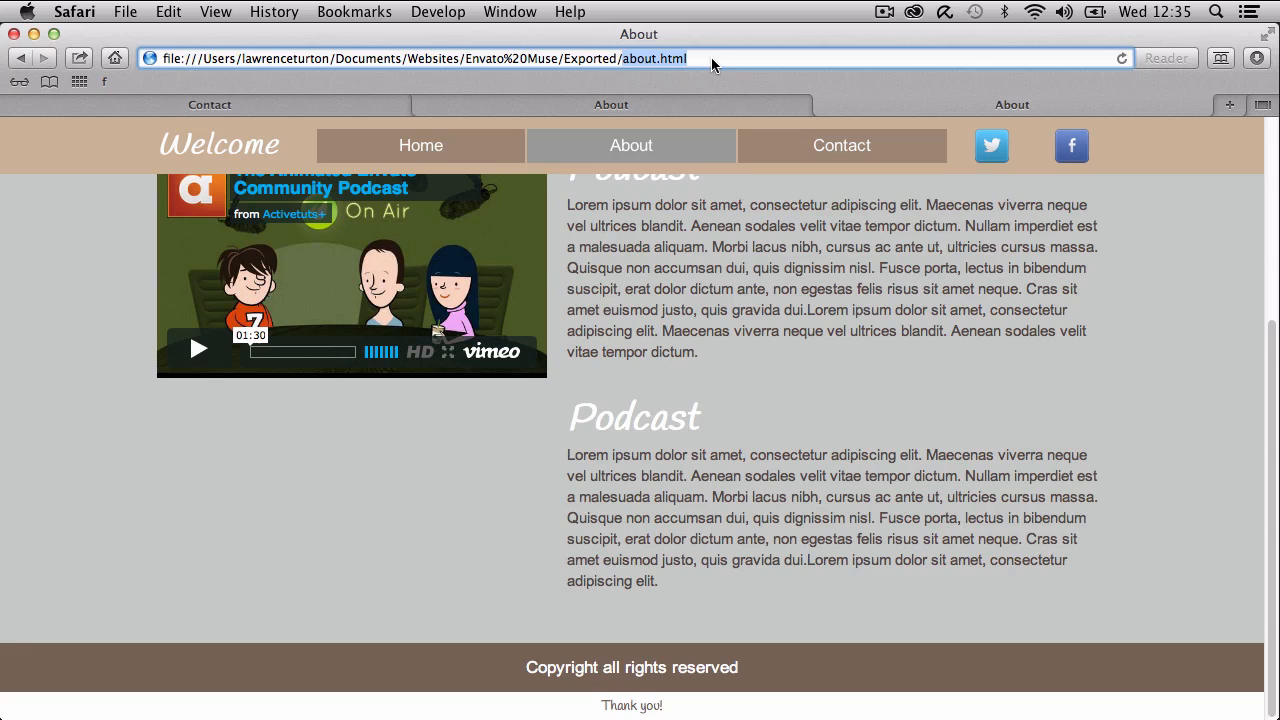
click(335, 545)
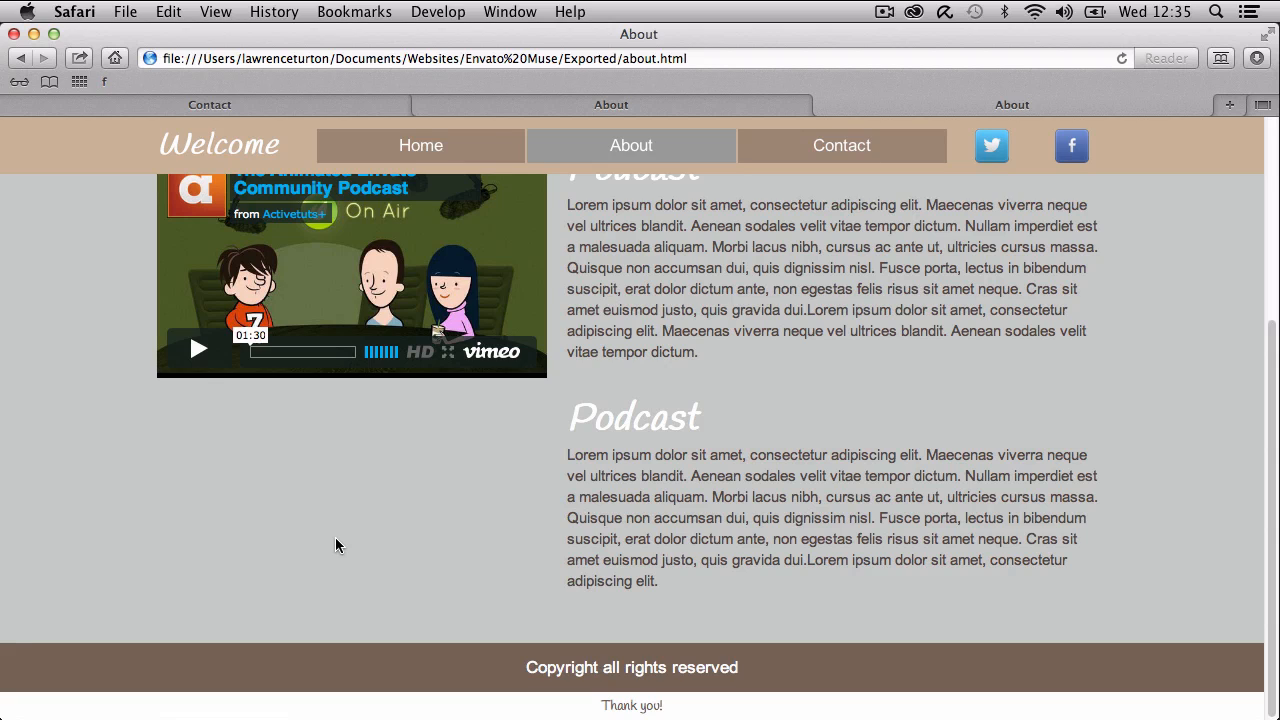
Check the Apache, MySQL and FTP services in XAMPP Control and close its window.
click(920, 718)
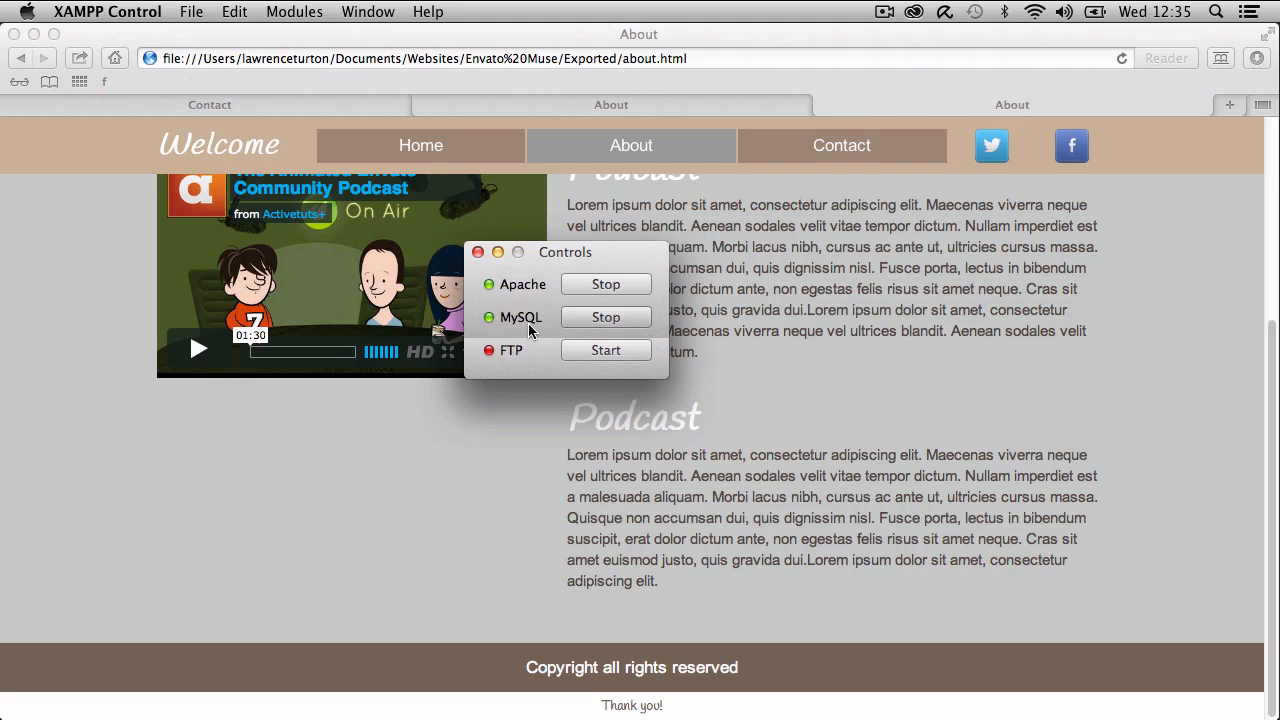
click(478, 252)
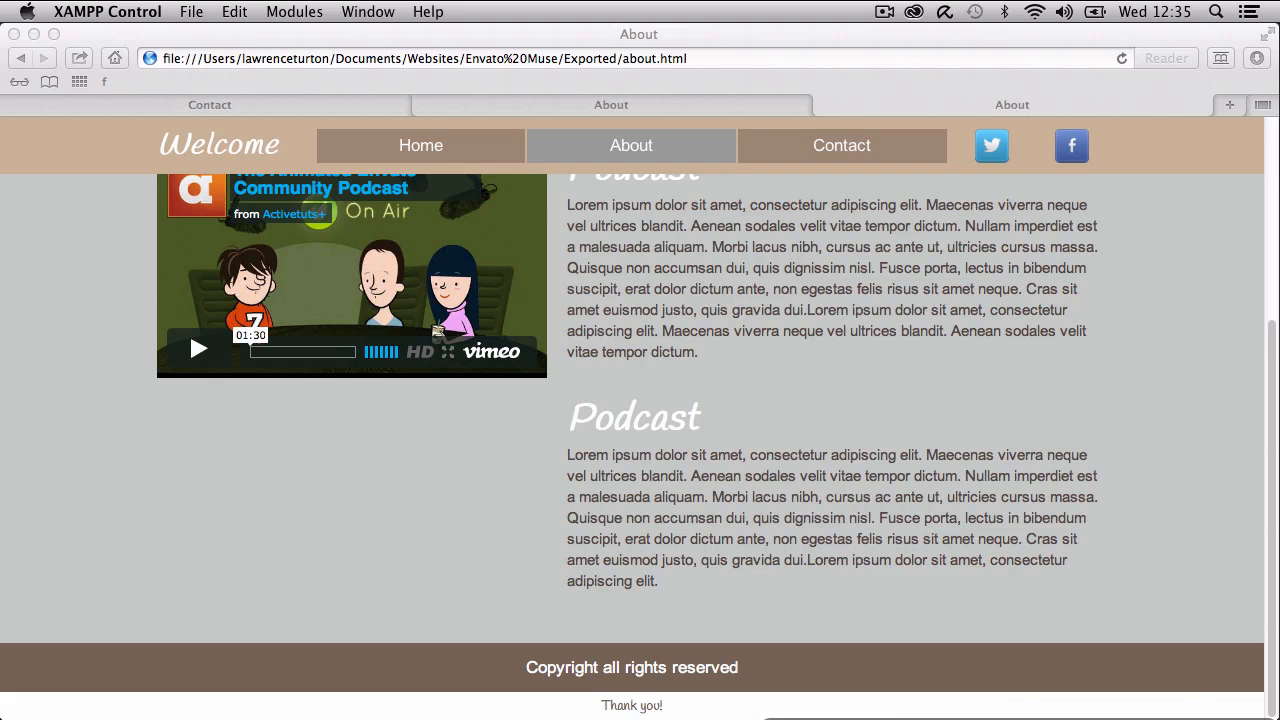
In Finder, move about.html from the Exported folder into XAMPP's htdocs/webalizer folder and open it in Safari.
key(super+Tab)
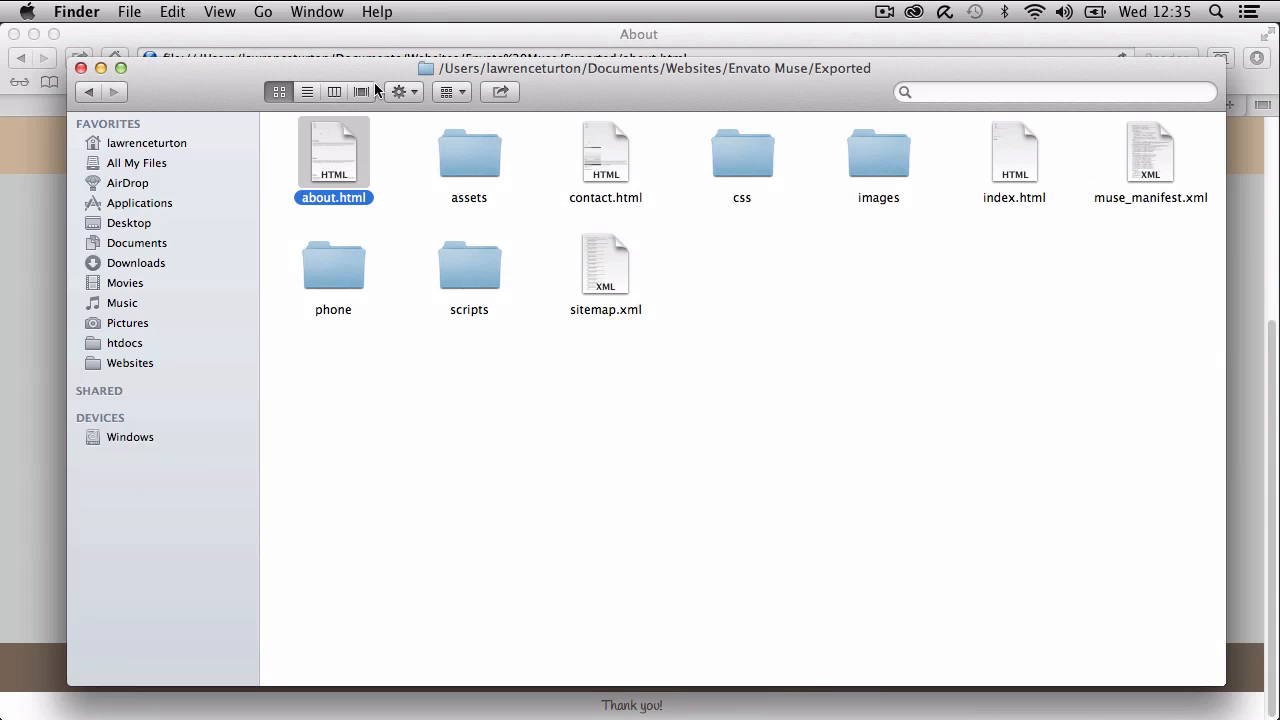
drag(375, 90, 624, 98)
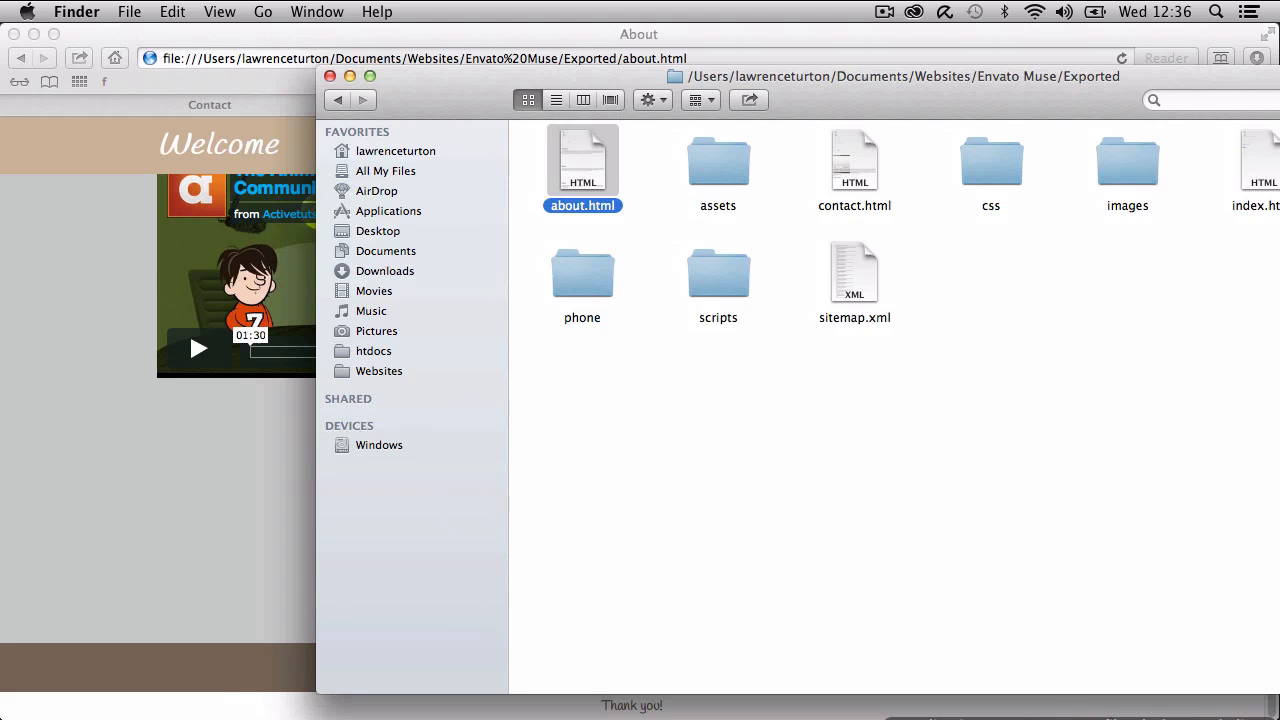
click(1082, 718)
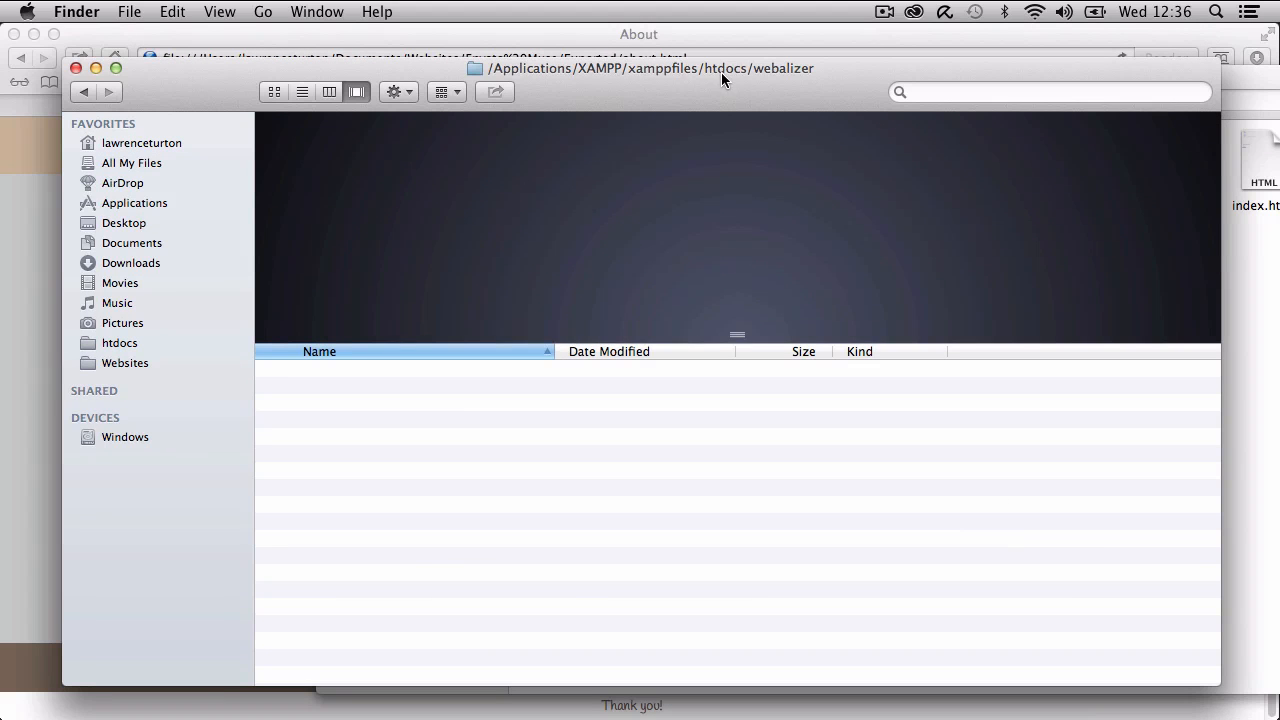
click(1258, 410)
drag(600, 168, 285, 463)
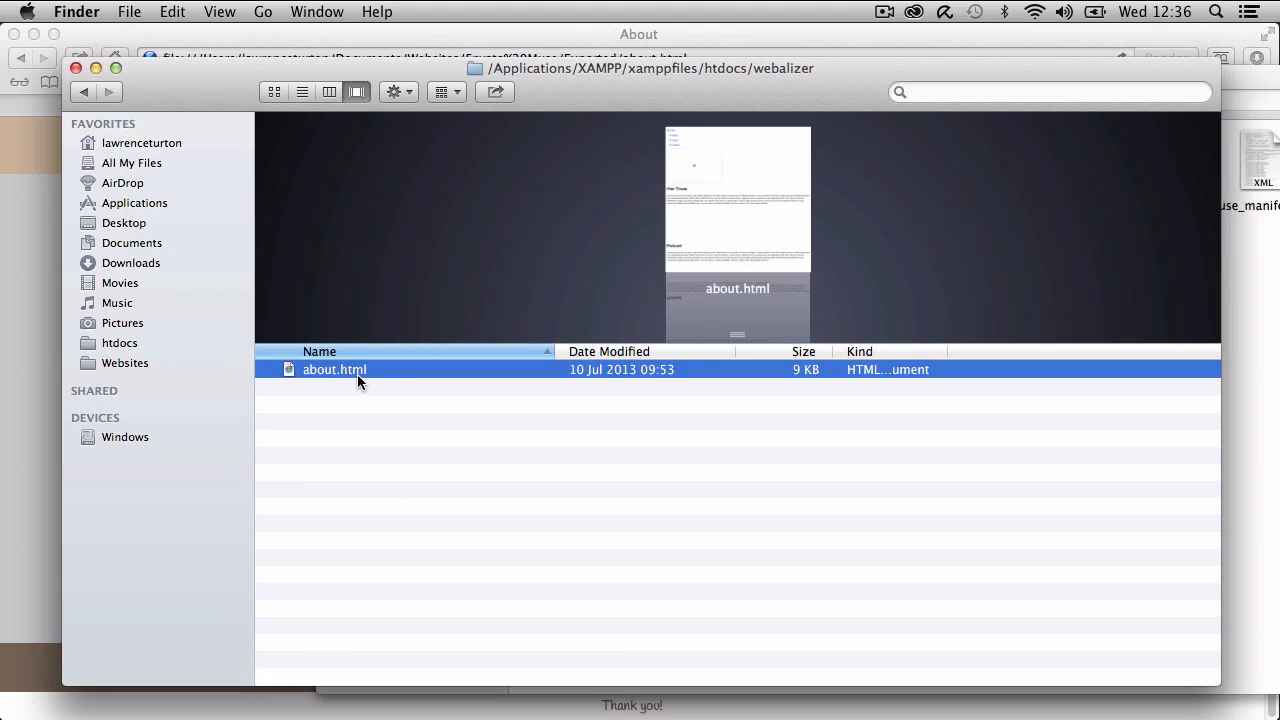
drag(357, 374, 41, 374)
click(41, 374)
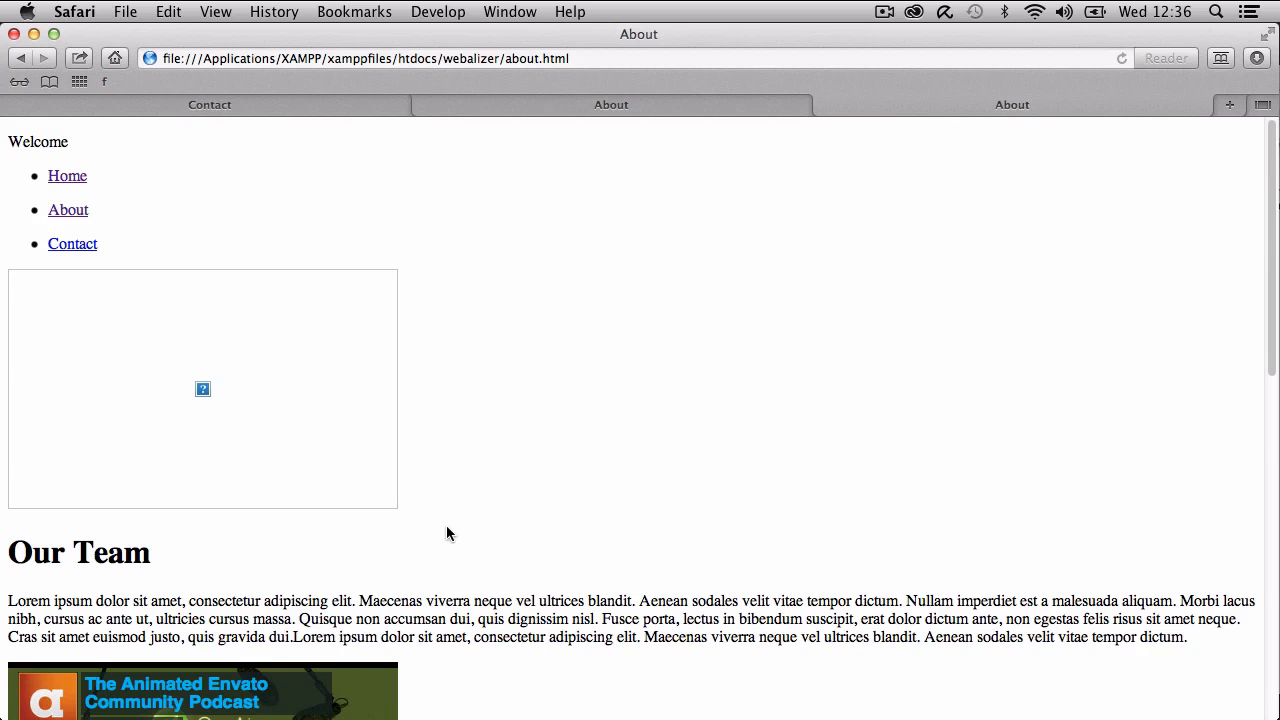
Load the moved About page from the local server at localhost/webalizer/about.html and look over its podcast videos and footer.
scroll(702, 500, down, 10)
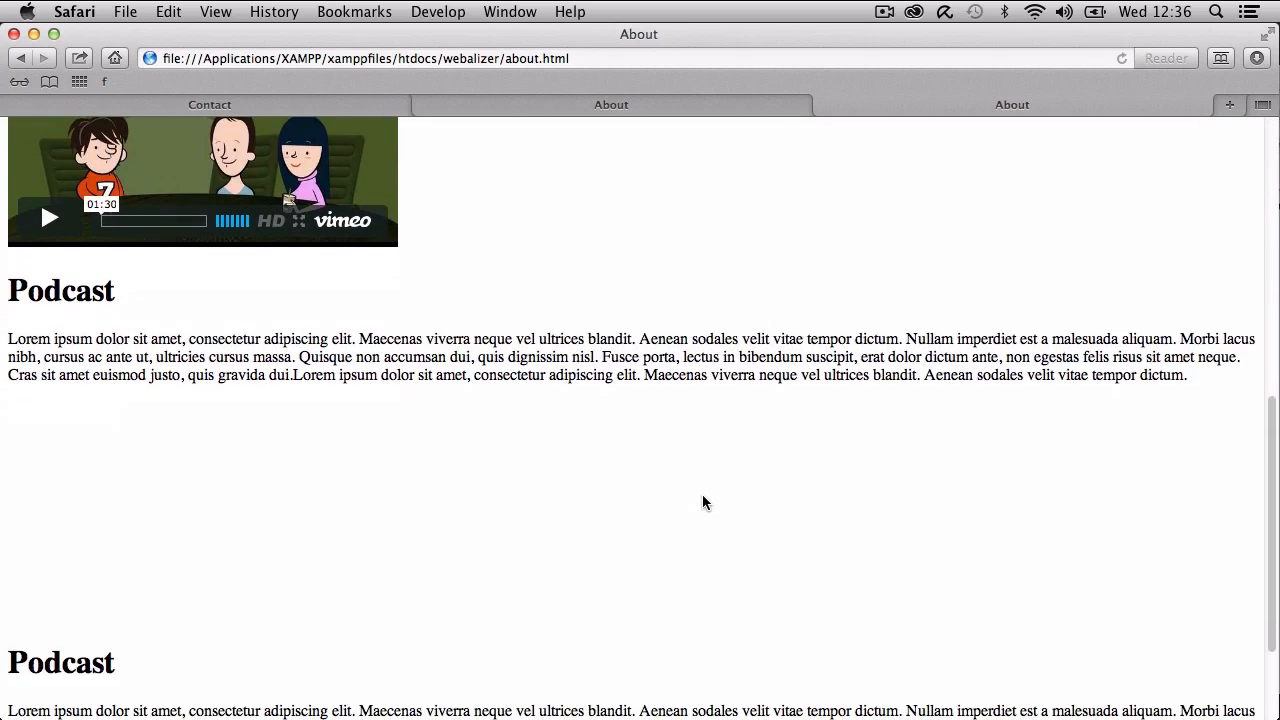
drag(440, 60, 152, 50)
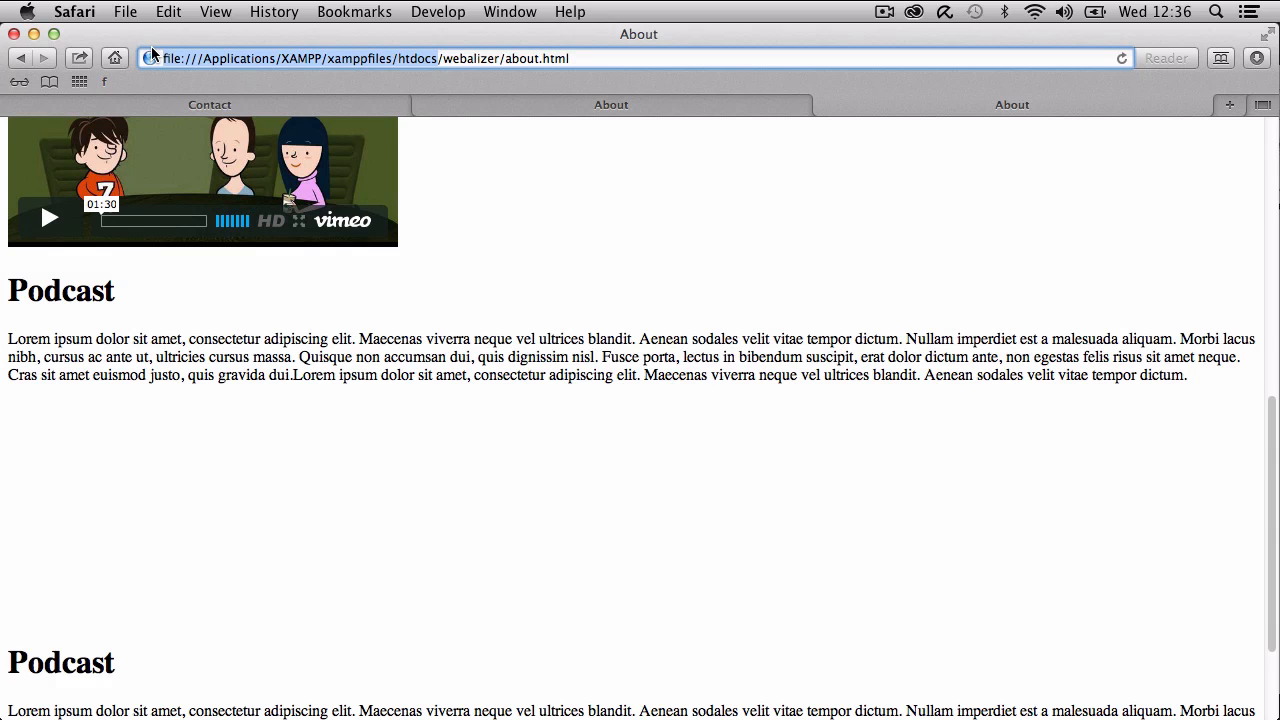
key(BackSpace)
text(localhos)
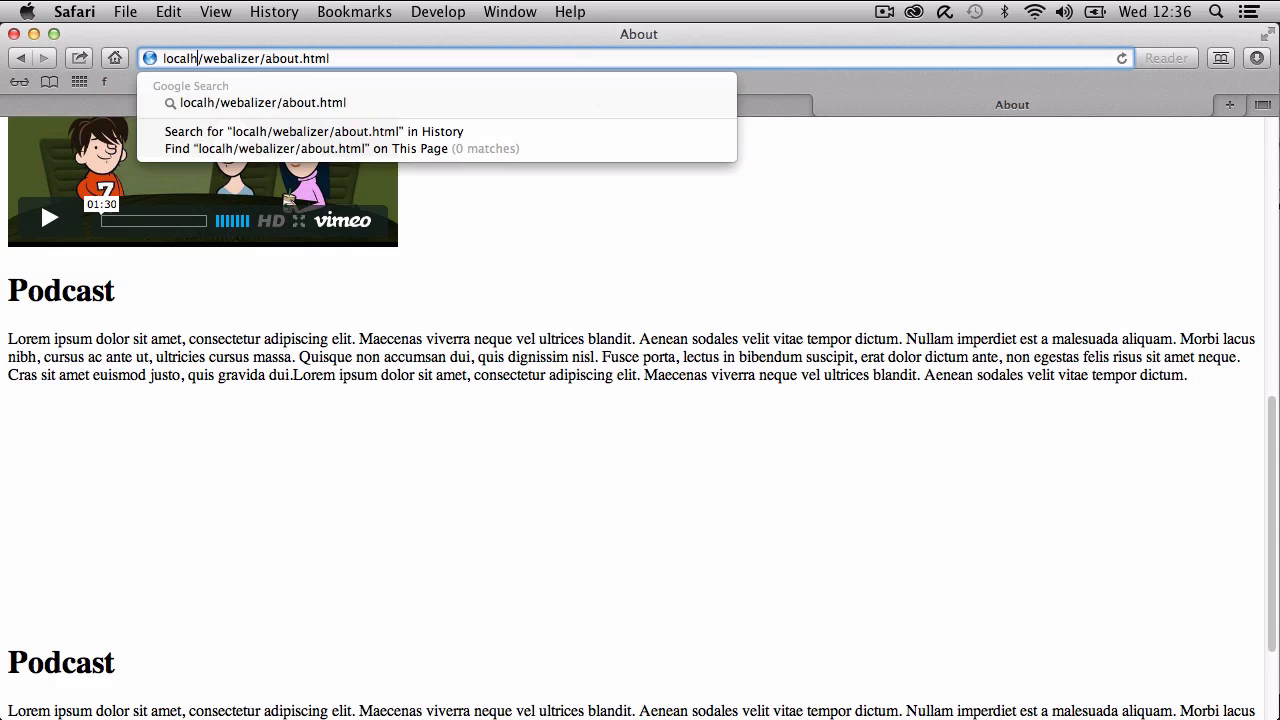
text(t)
key(Return)
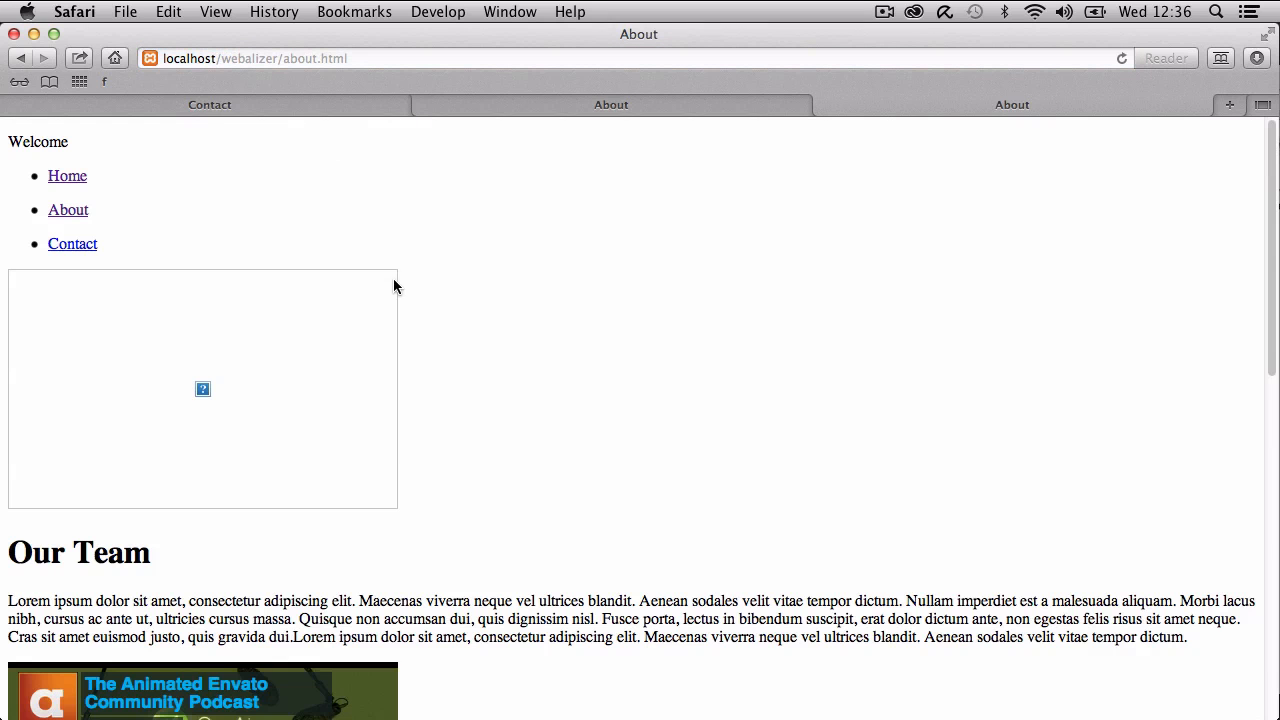
scroll(595, 402, down, 15)
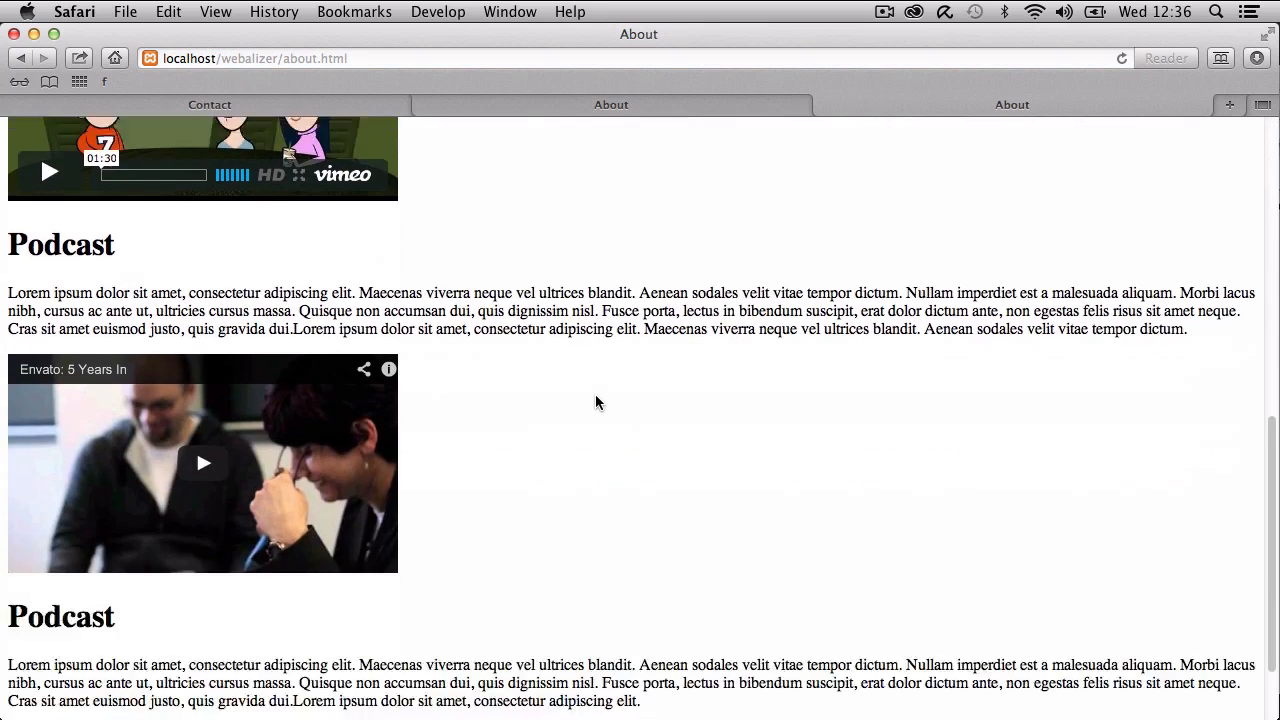
scroll(595, 402, down, 2)
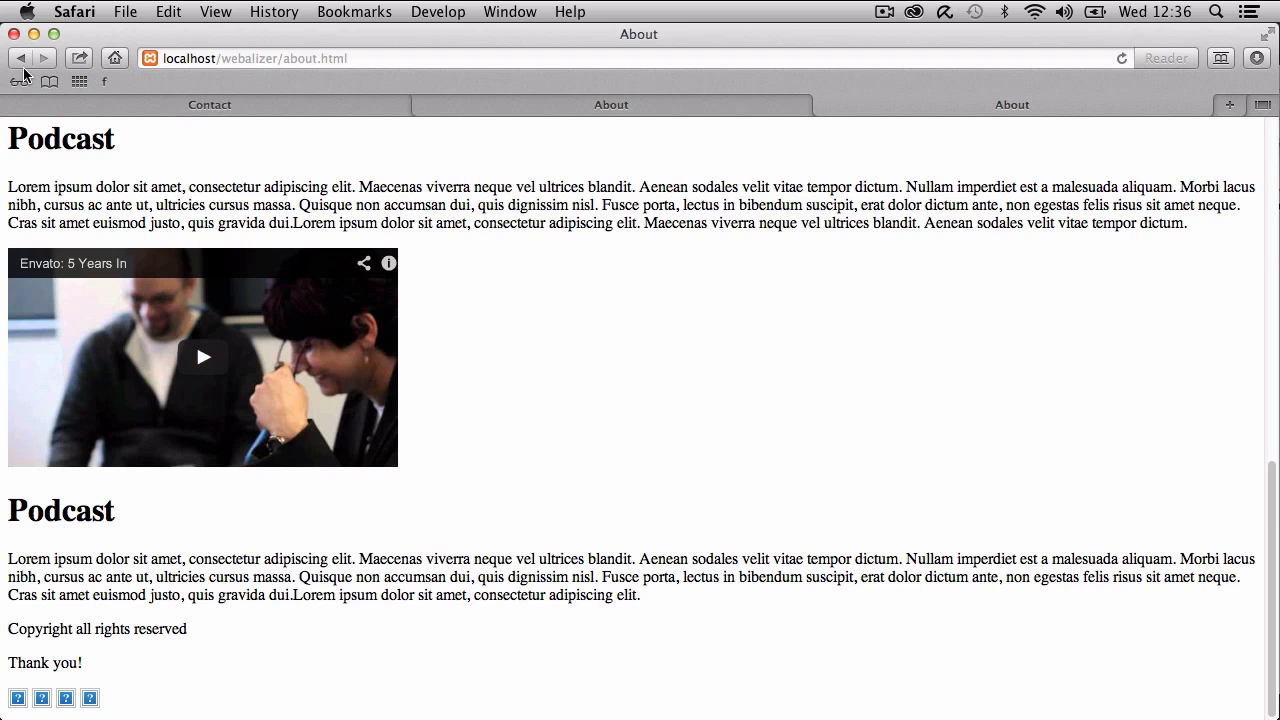
In Finder, copy about.html from the webalizer folder back into the Exported folder and close the webalizer window.
click(34, 34)
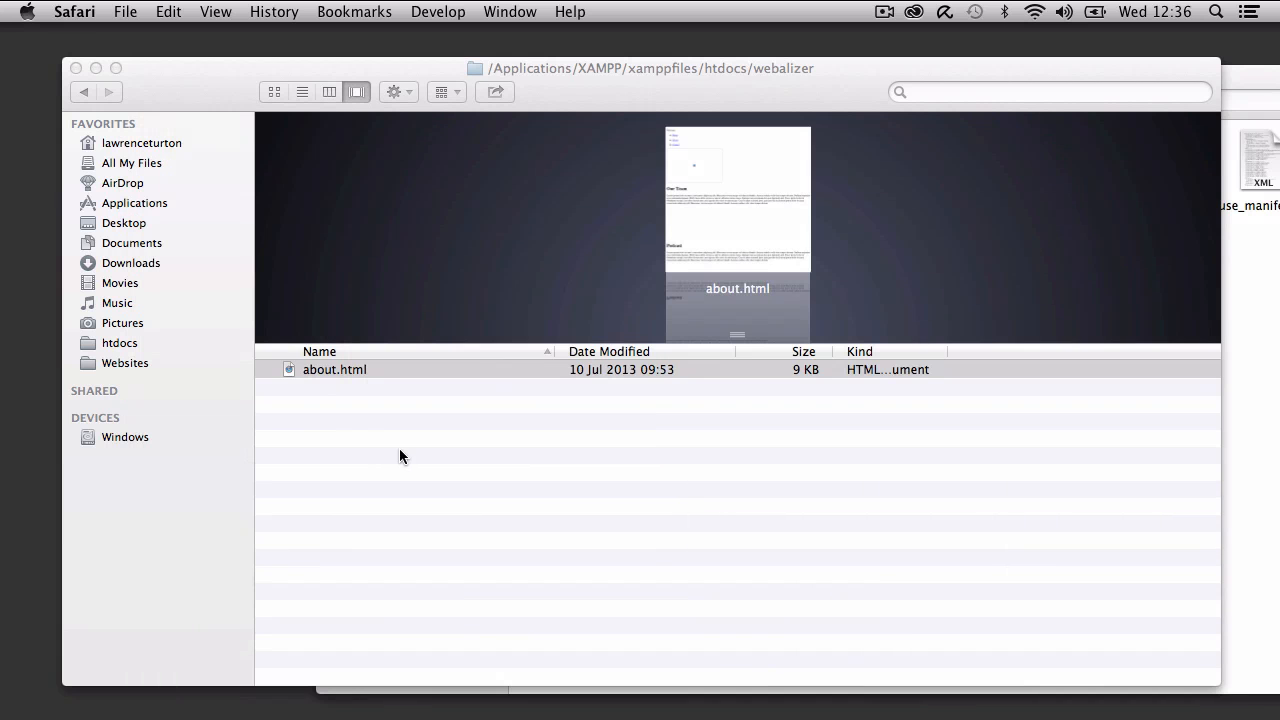
drag(431, 371, 1015, 383)
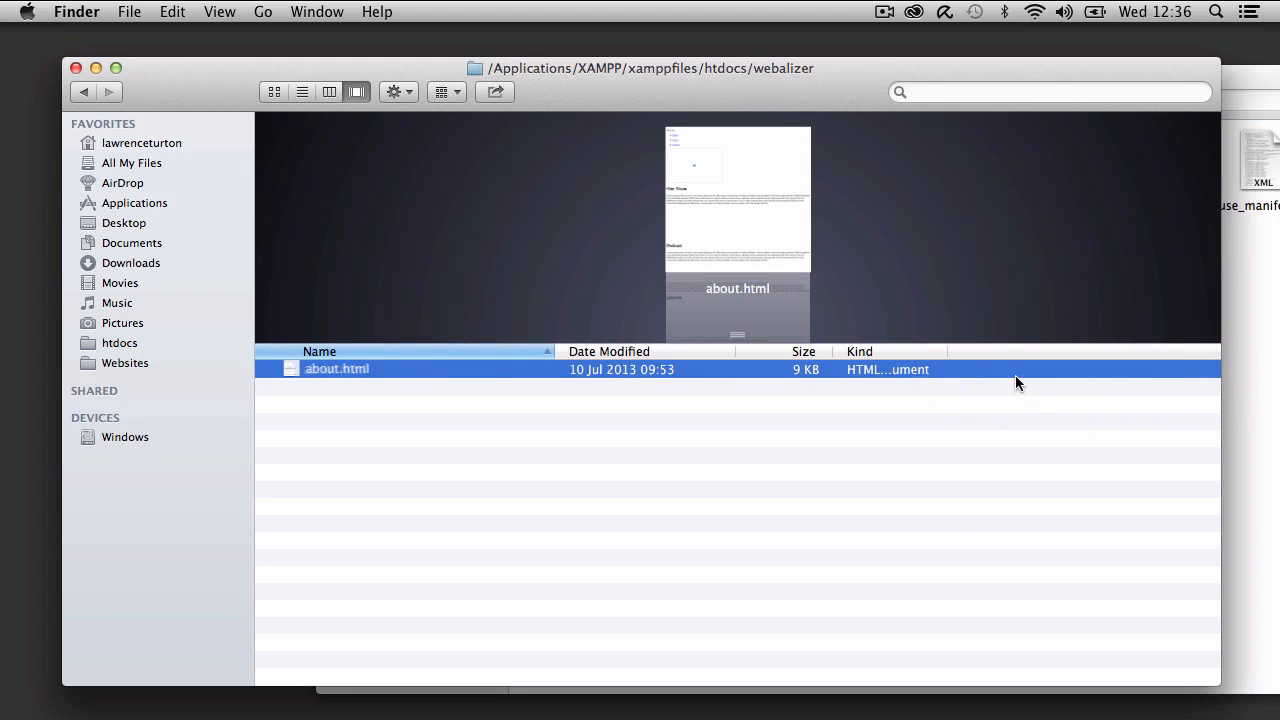
key(super+c)
click(1256, 366)
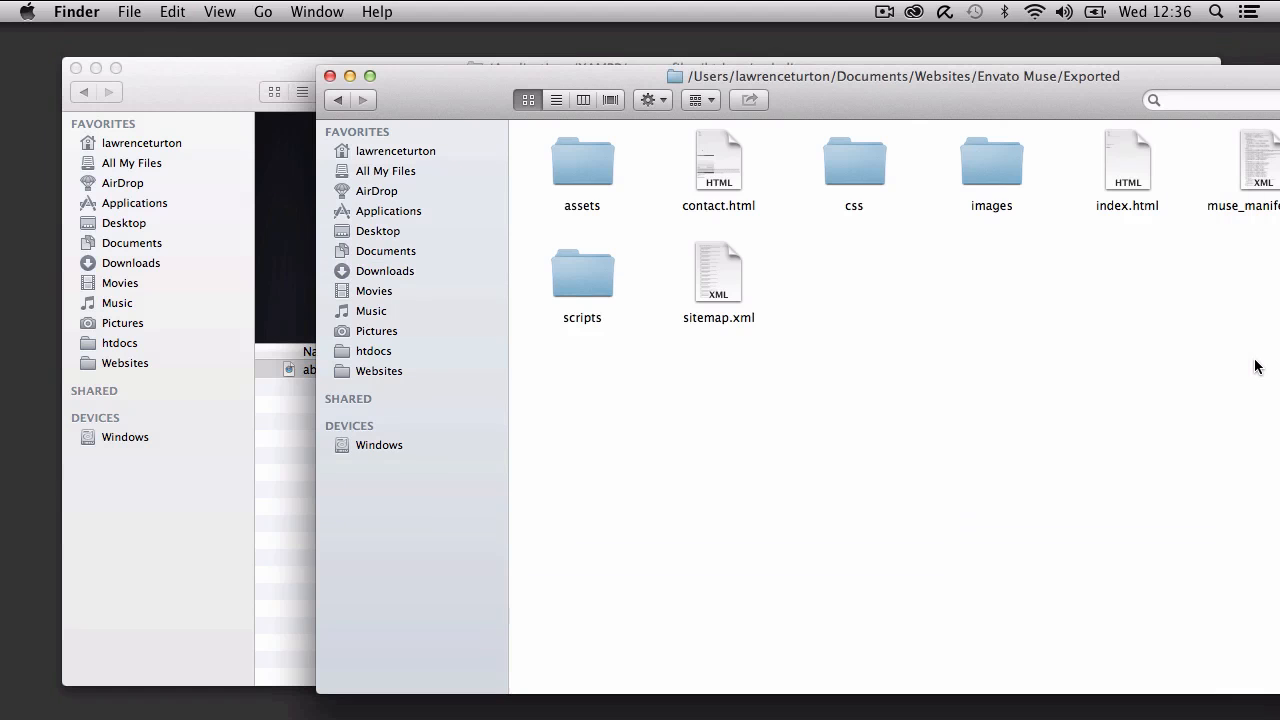
key(super+v)
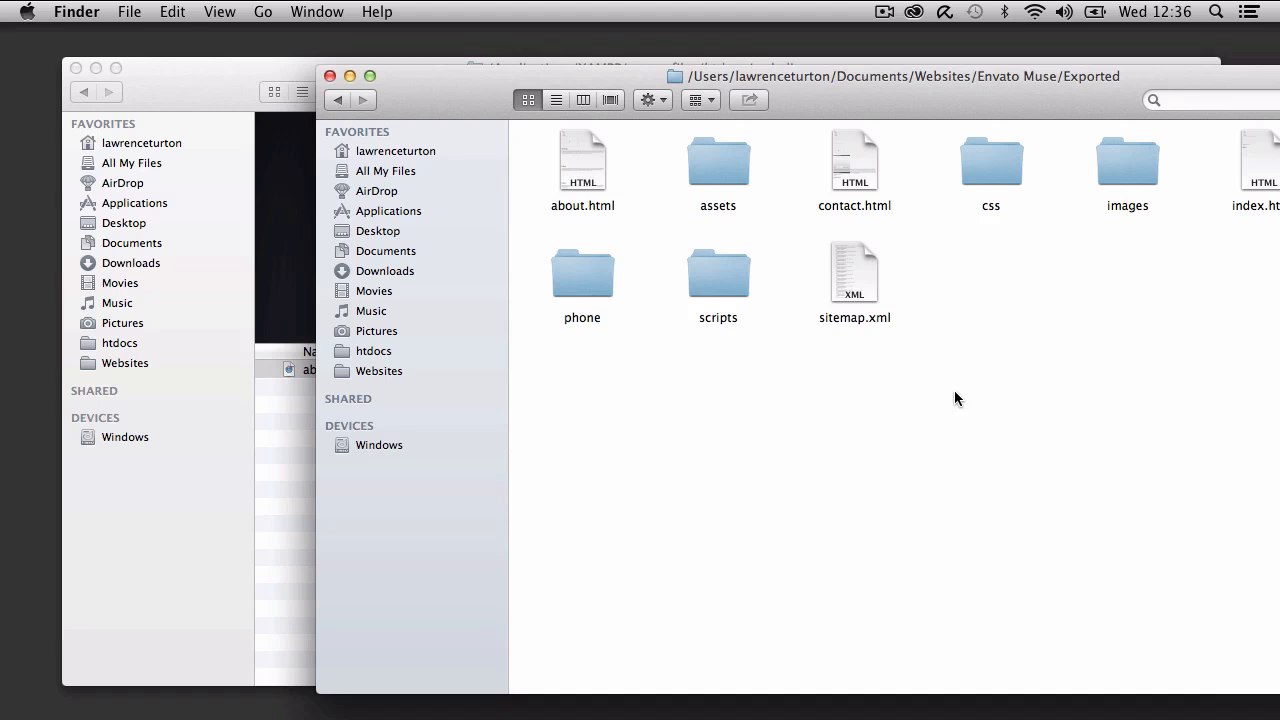
click(132, 88)
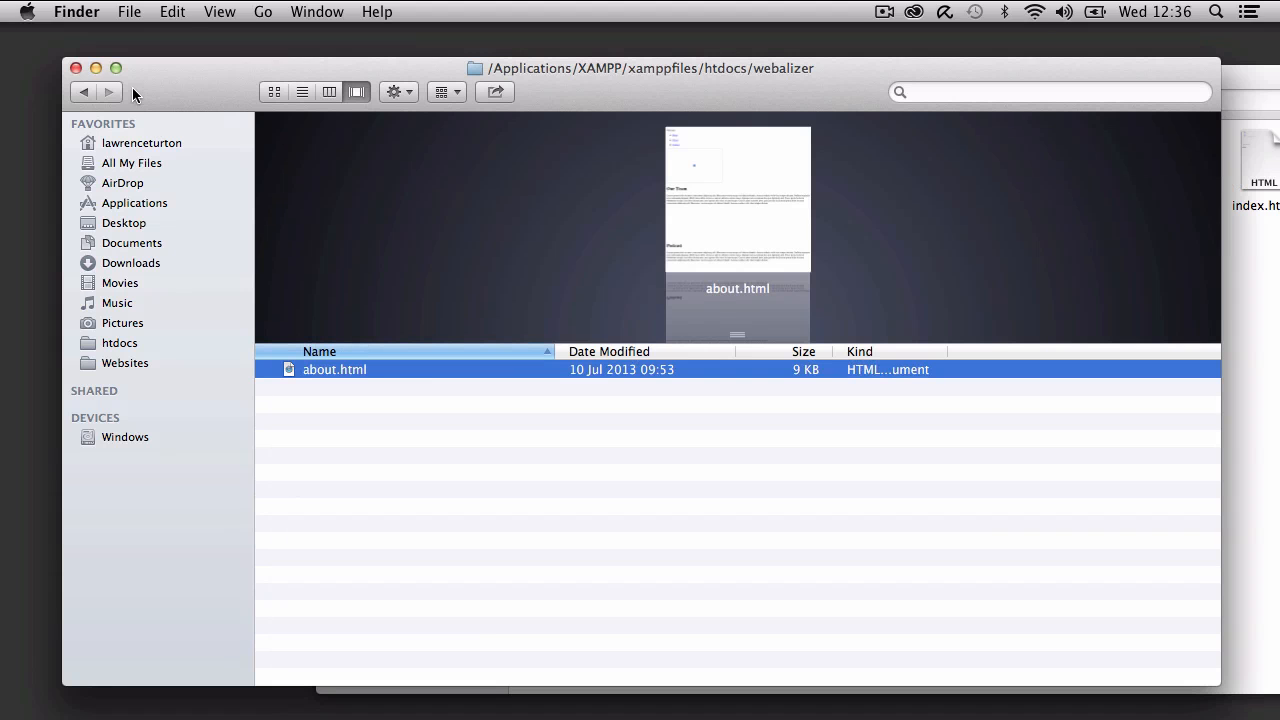
click(76, 68)
drag(363, 94, 166, 79)
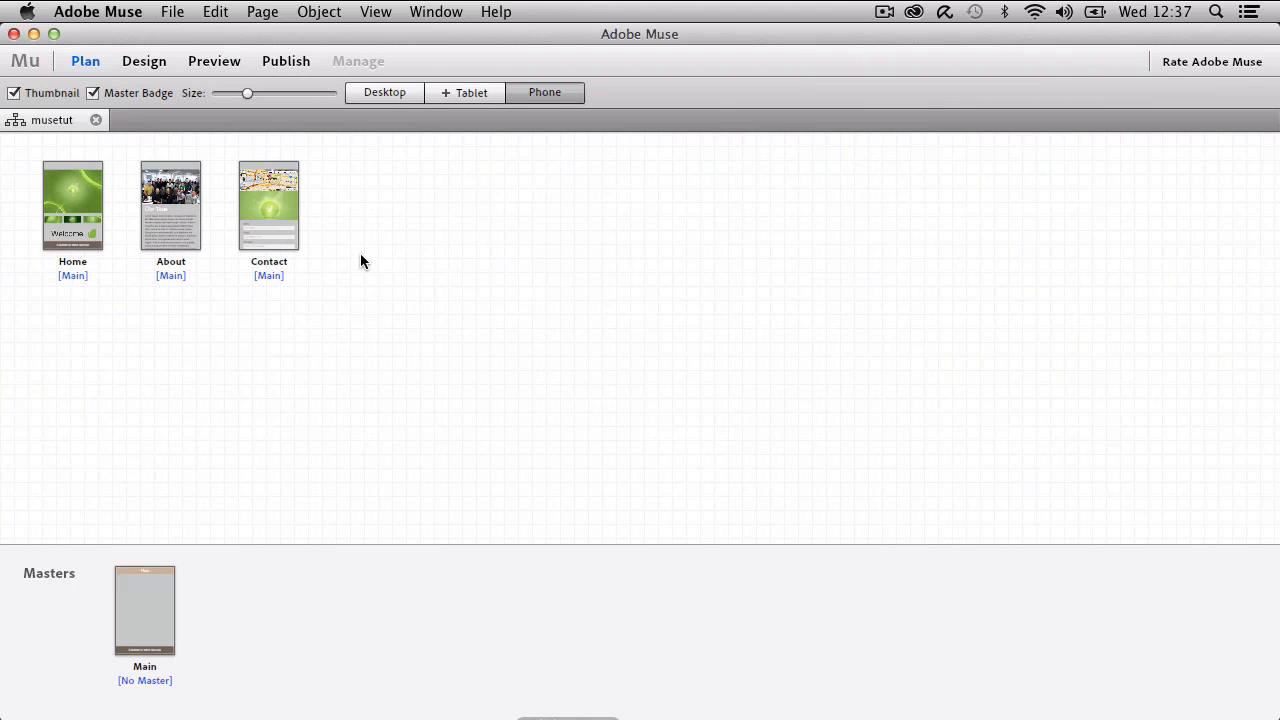
Switch to Adobe Muse, open the desktop About page and preview it down to the footer, dismissing the font warnings.
click(385, 94)
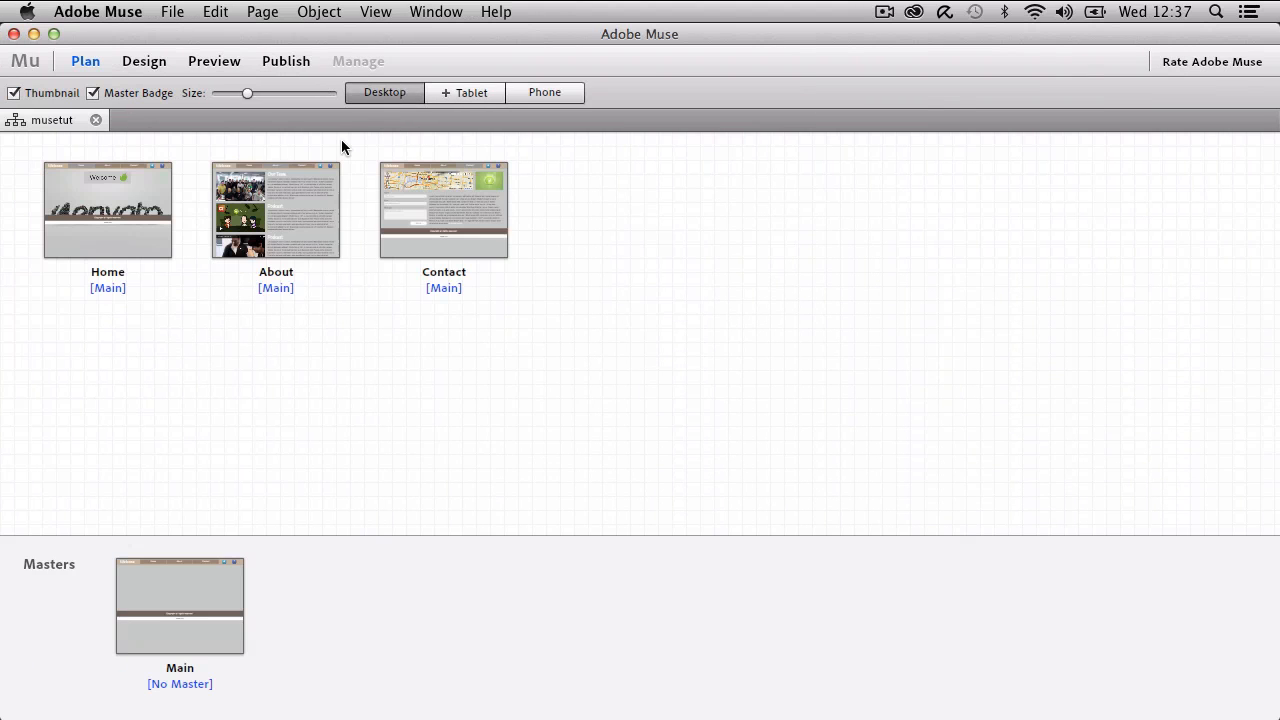
double_click(258, 248)
scroll(606, 448, down, 5)
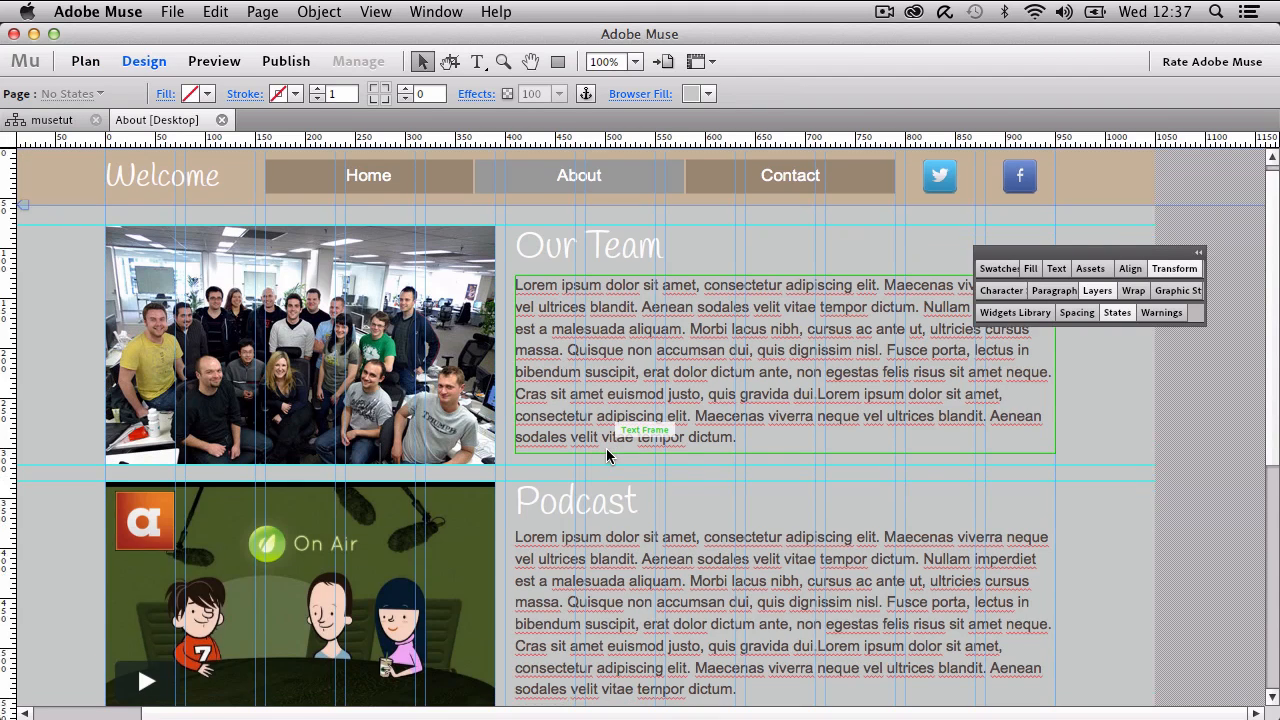
click(214, 61)
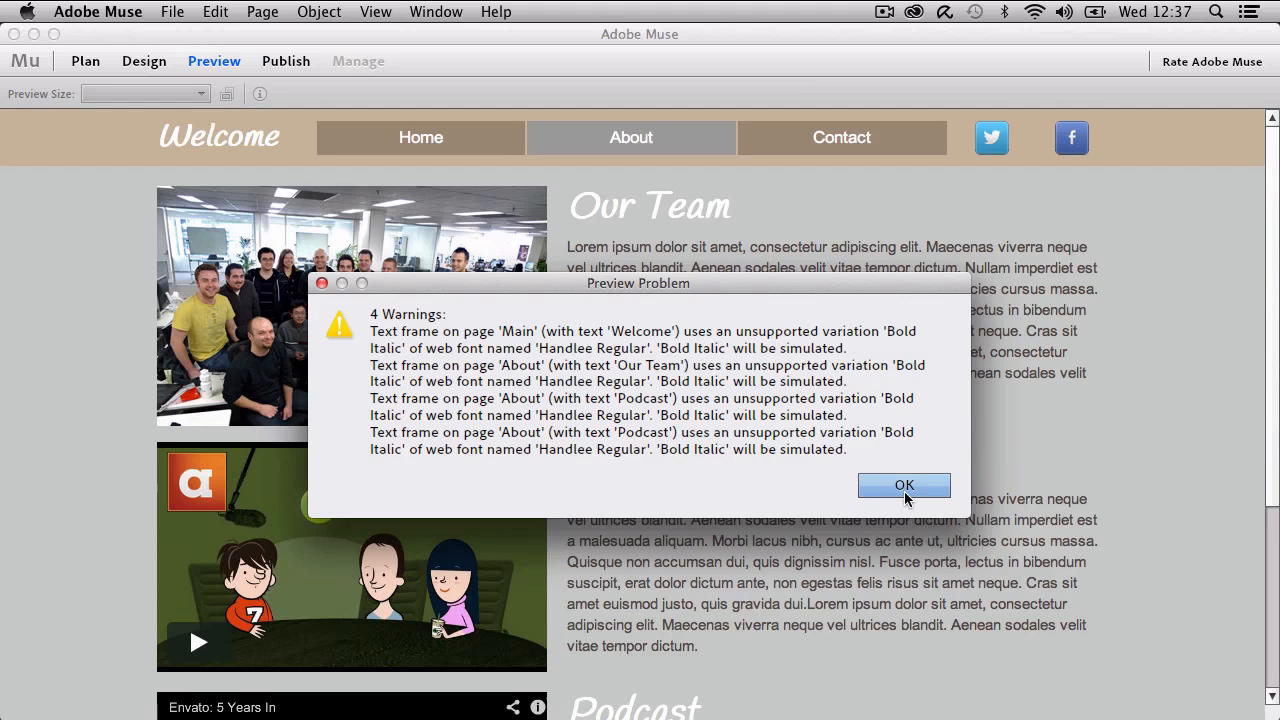
click(904, 488)
scroll(941, 499, down, 5)
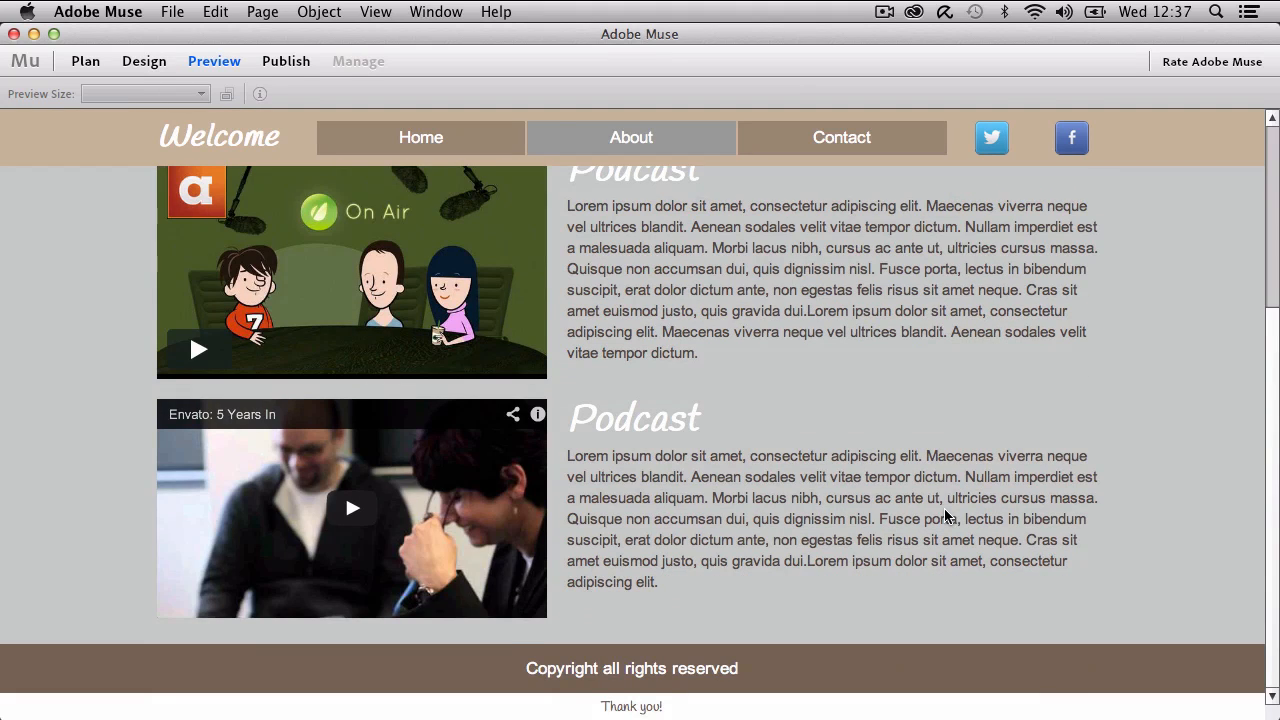
scroll(944, 508, up, 5)
Preview the About page in the browser and highlight the IP address and port in its URL.
click(174, 11)
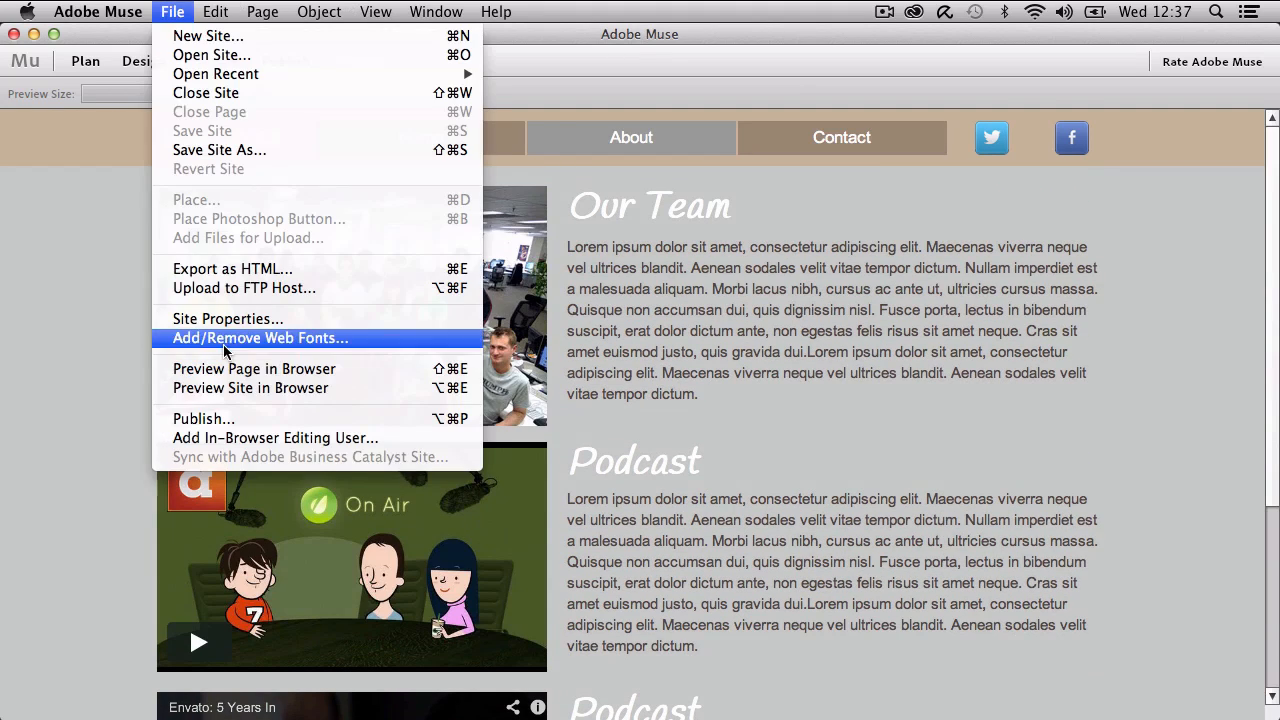
click(254, 369)
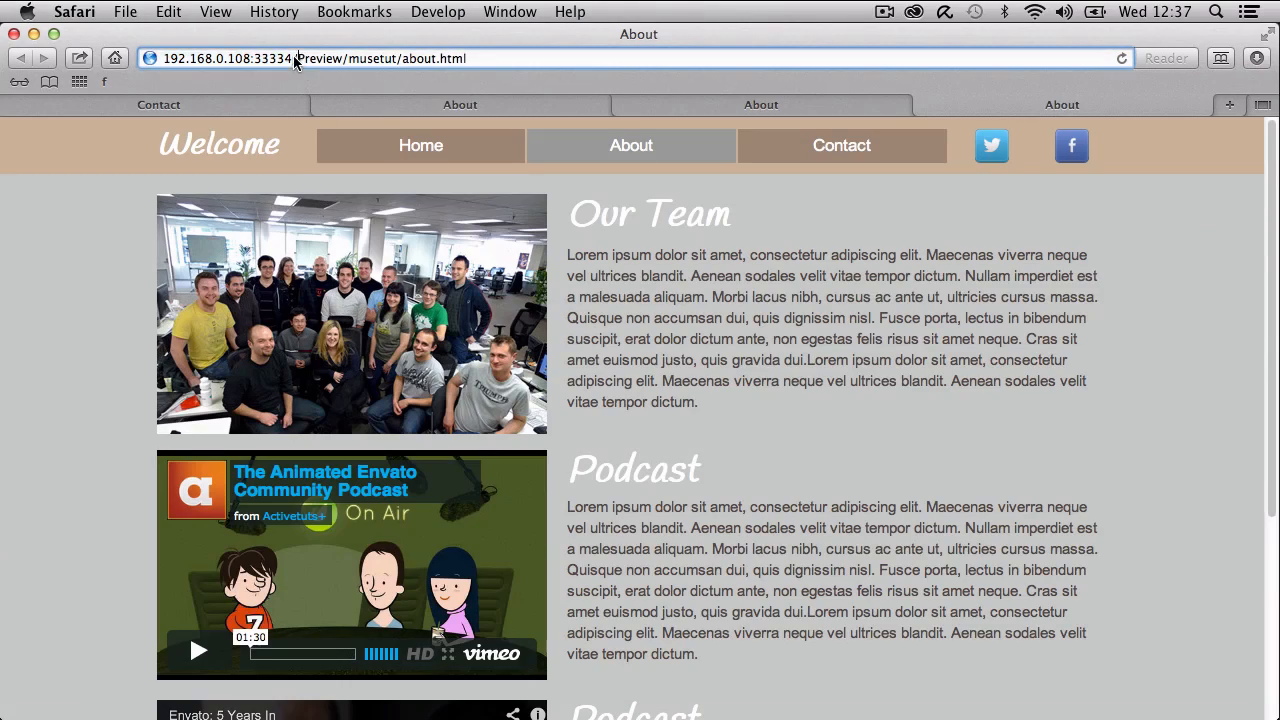
drag(294, 57, 163, 59)
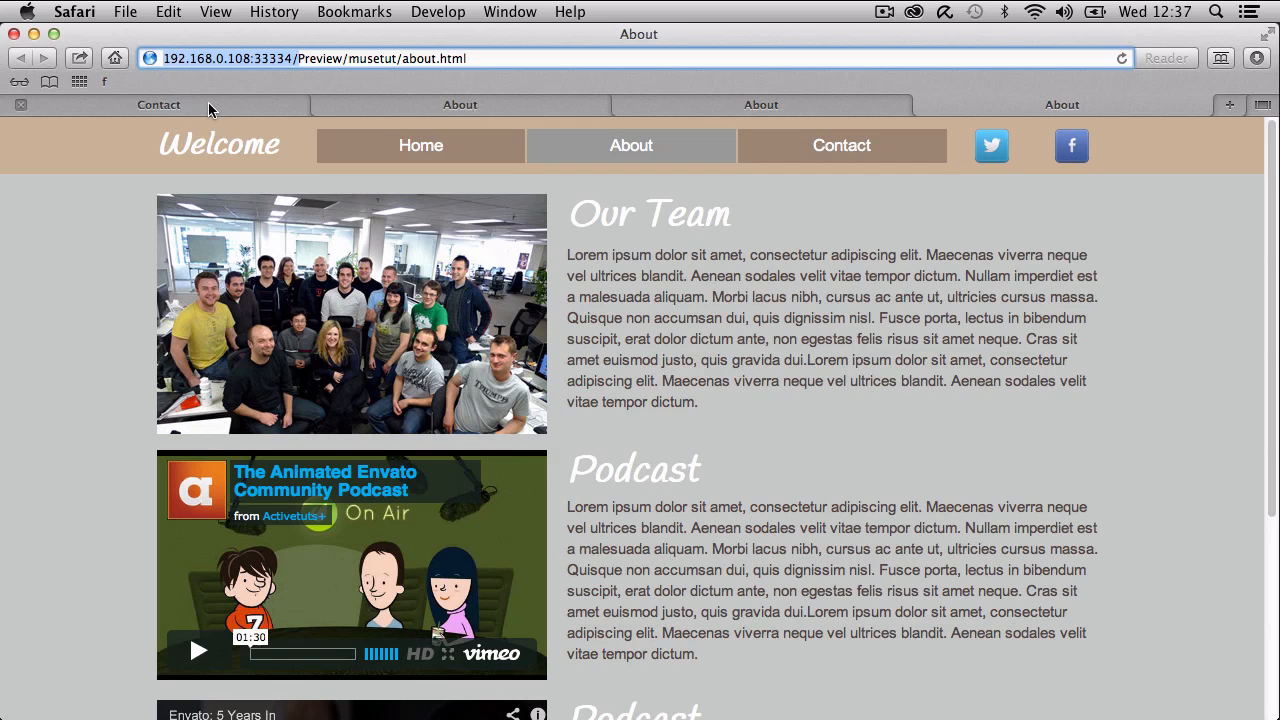
click(797, 313)
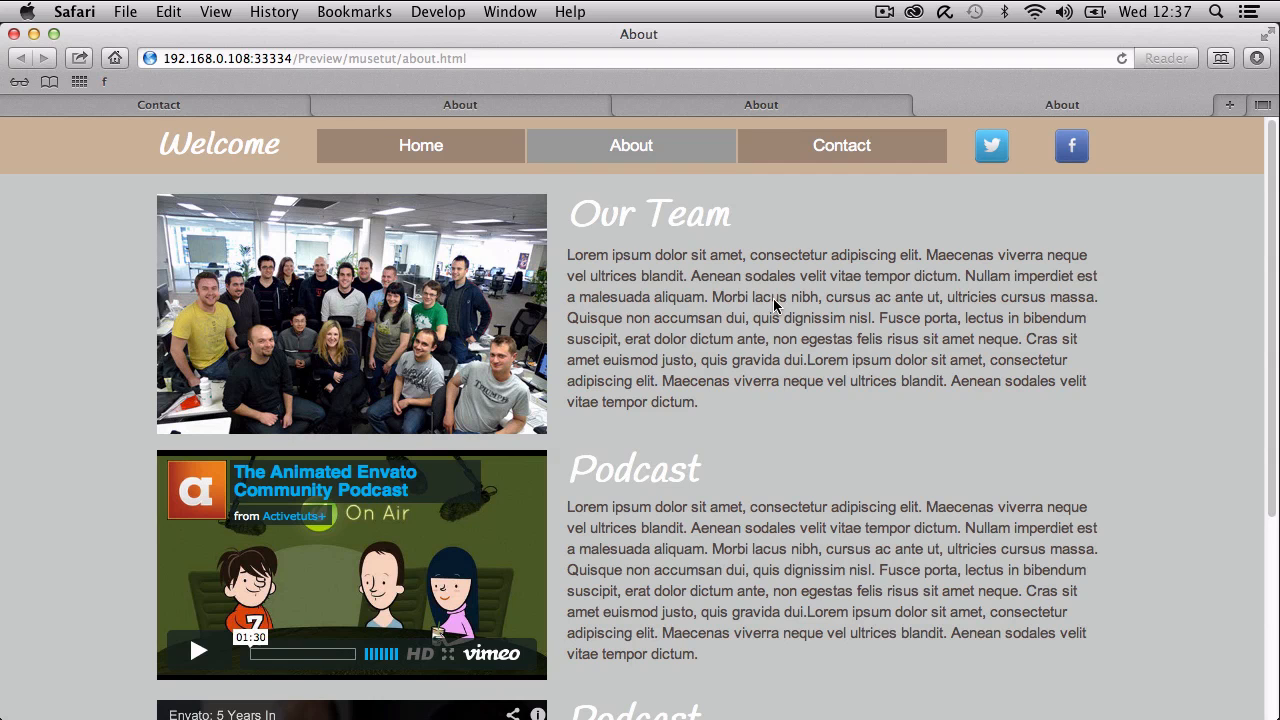
Inspect the Our Team paragraph's element and examine the Main-Paragraph div's id and styles and the browser_width div.
right_click(774, 304)
click(818, 417)
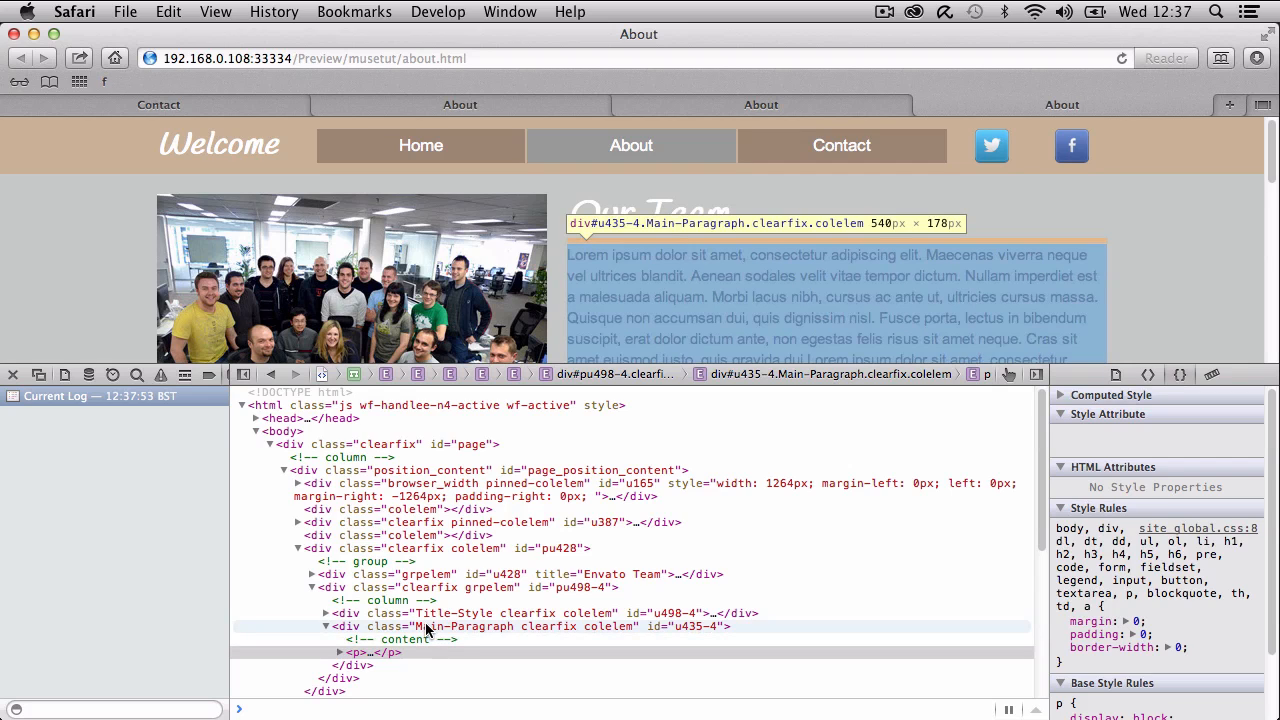
click(430, 628)
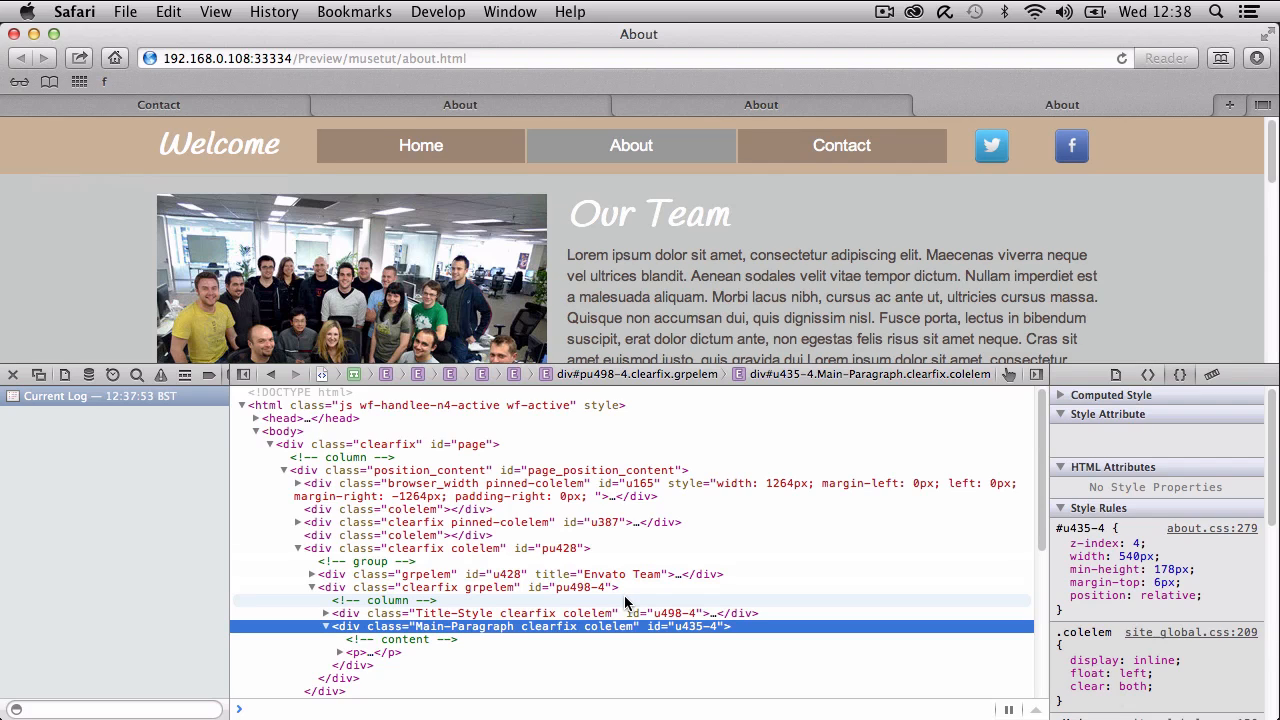
mouse_move(1166, 597)
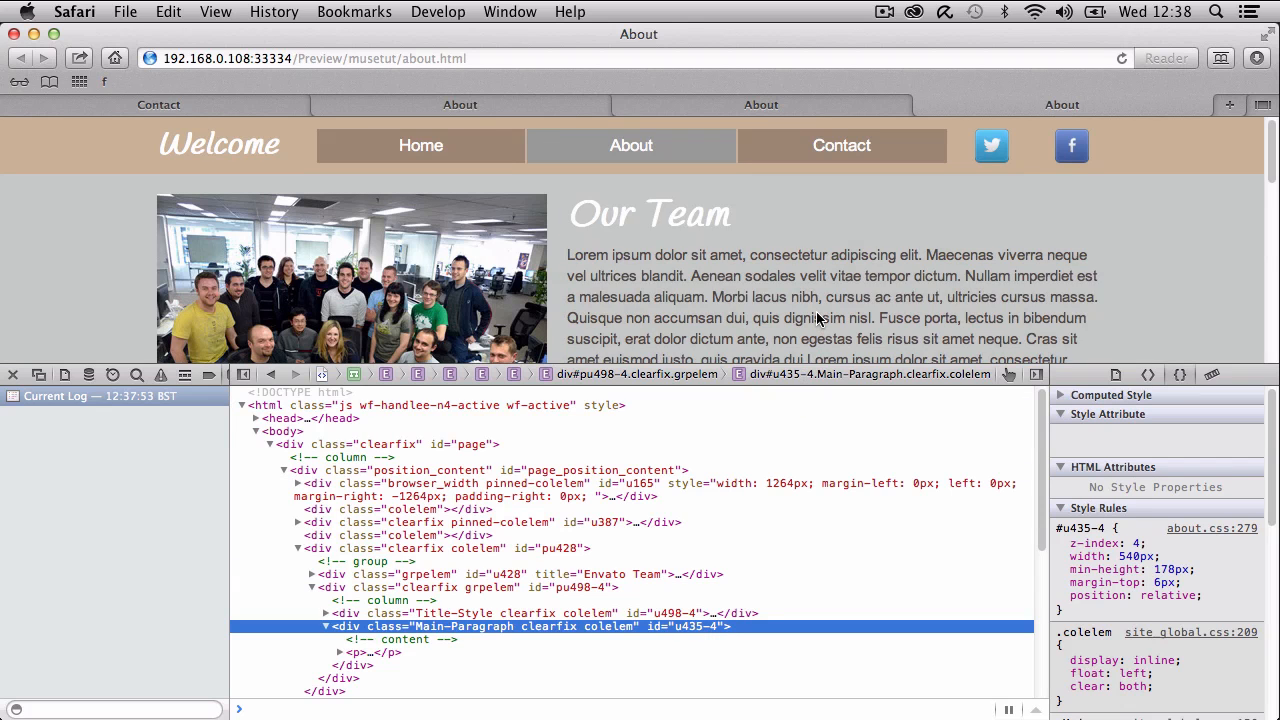
scroll(816, 312, down, 5)
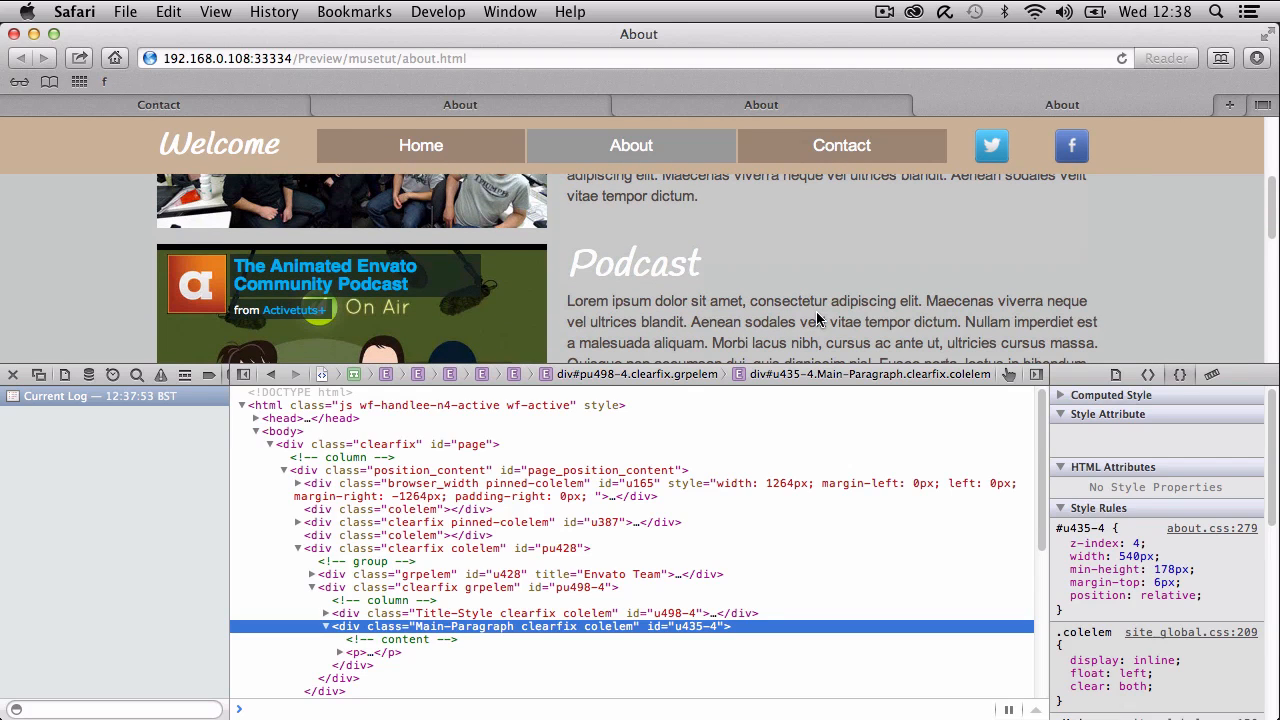
scroll(816, 318, up, 5)
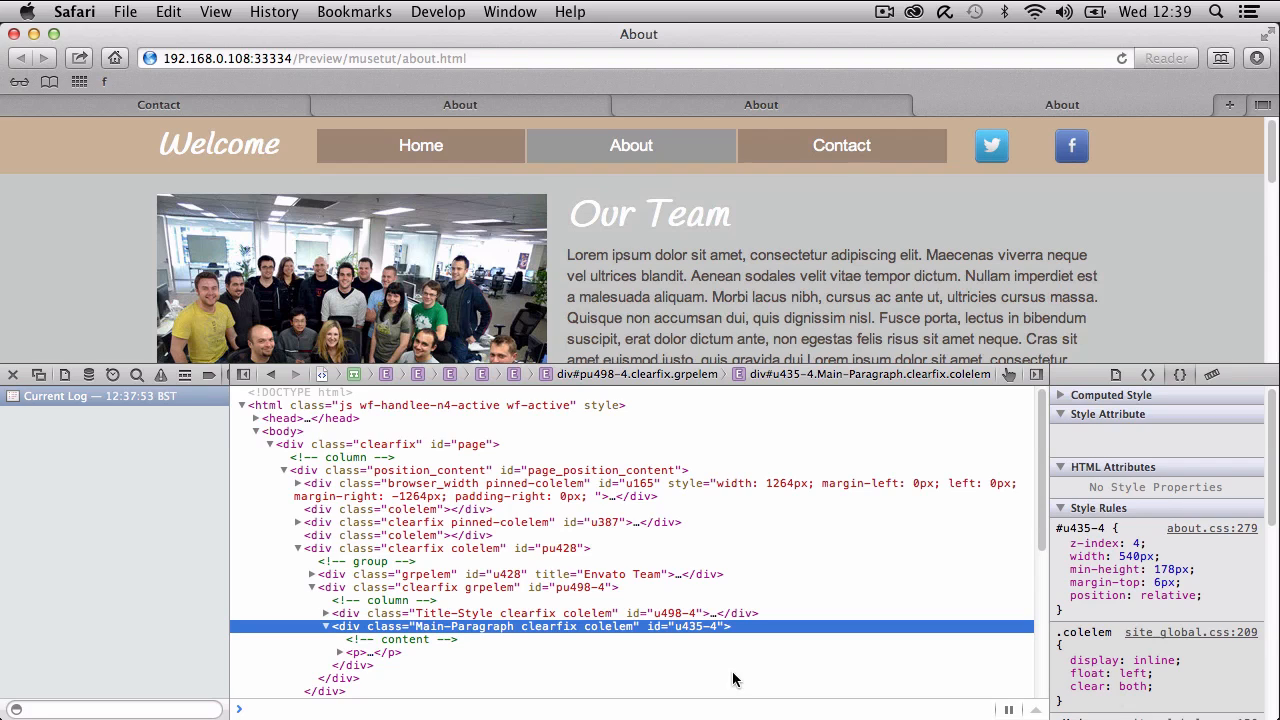
double_click(690, 627)
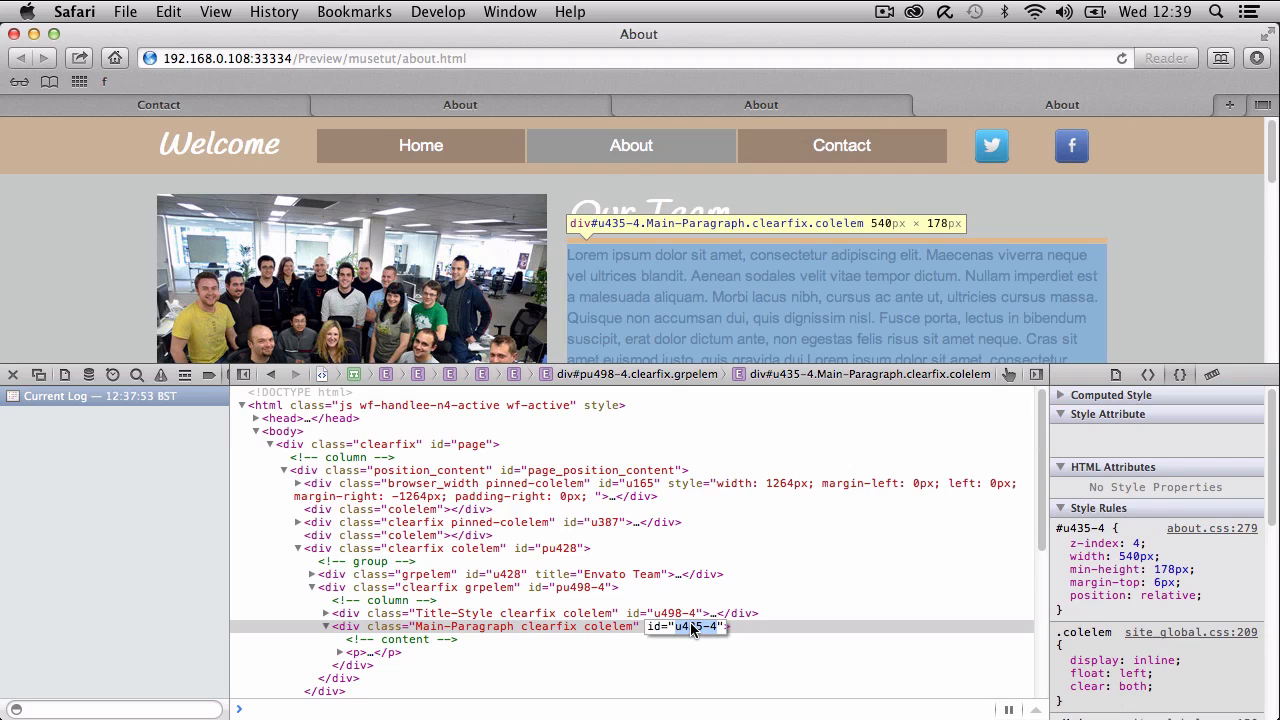
click(383, 490)
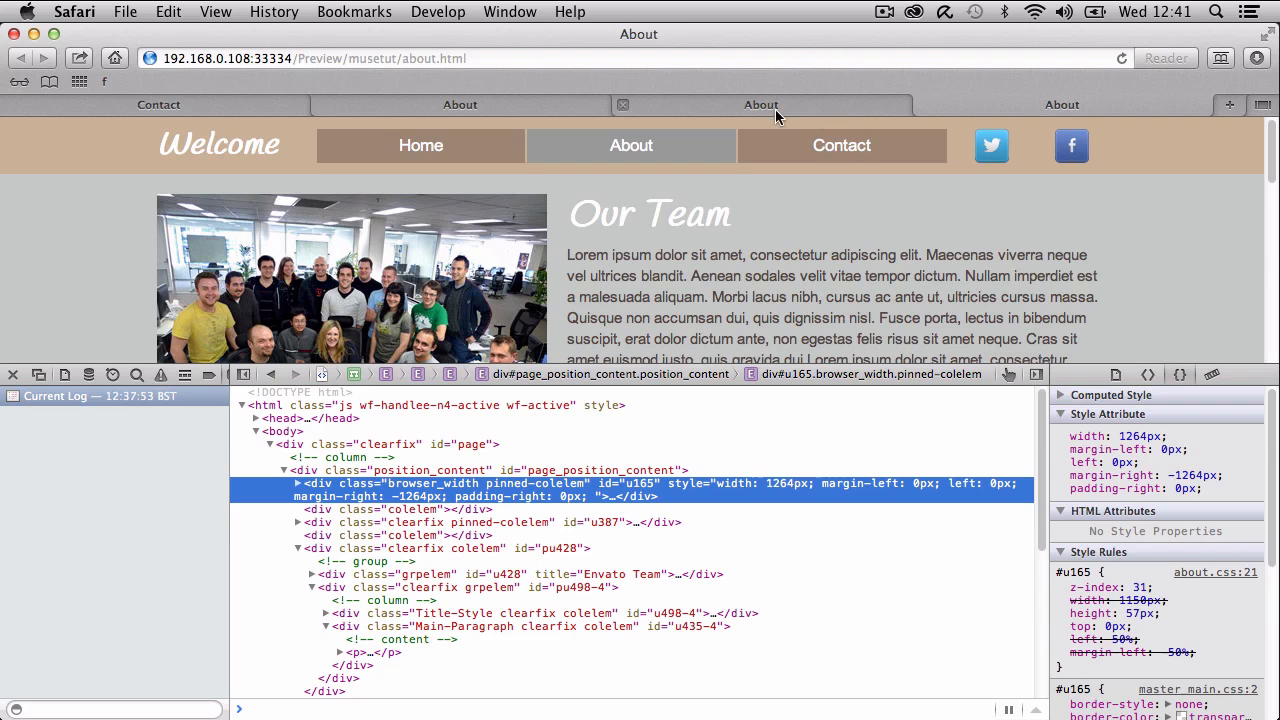
View the phone About page, then switch to Finder and look through the Envato Muse folder's items and the assets folder's contents.
click(553, 106)
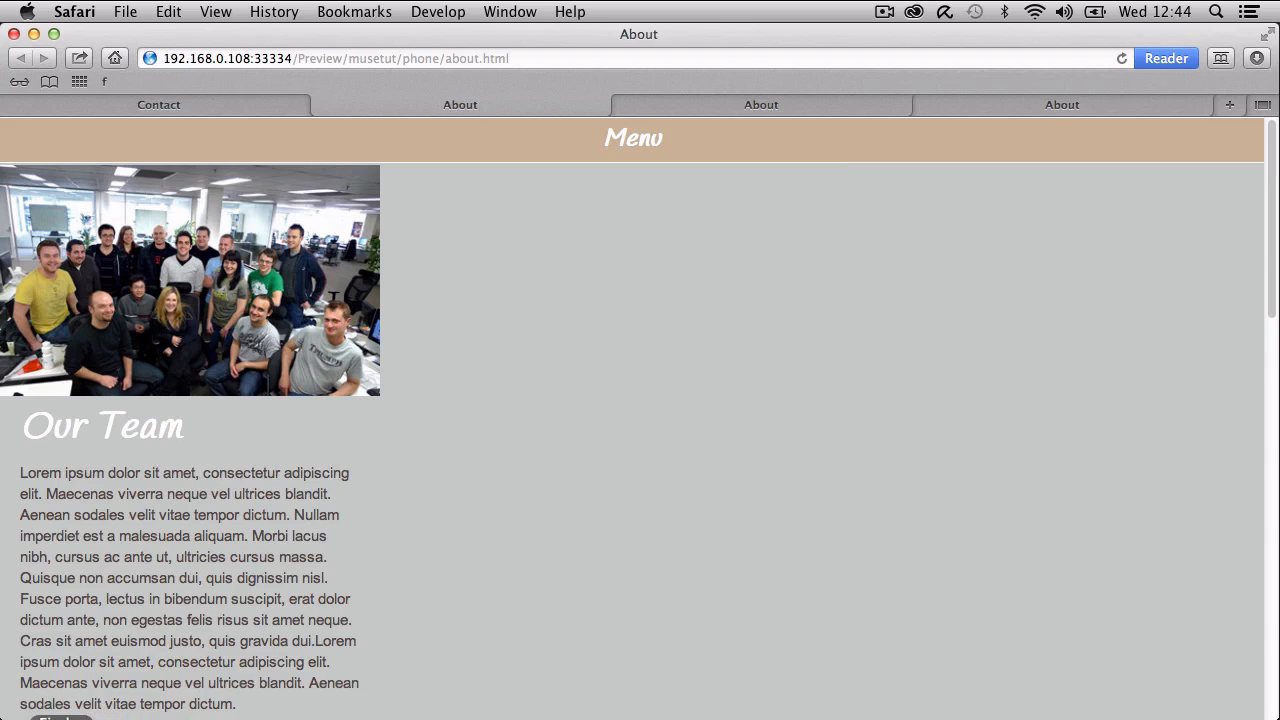
click(61, 717)
click(96, 97)
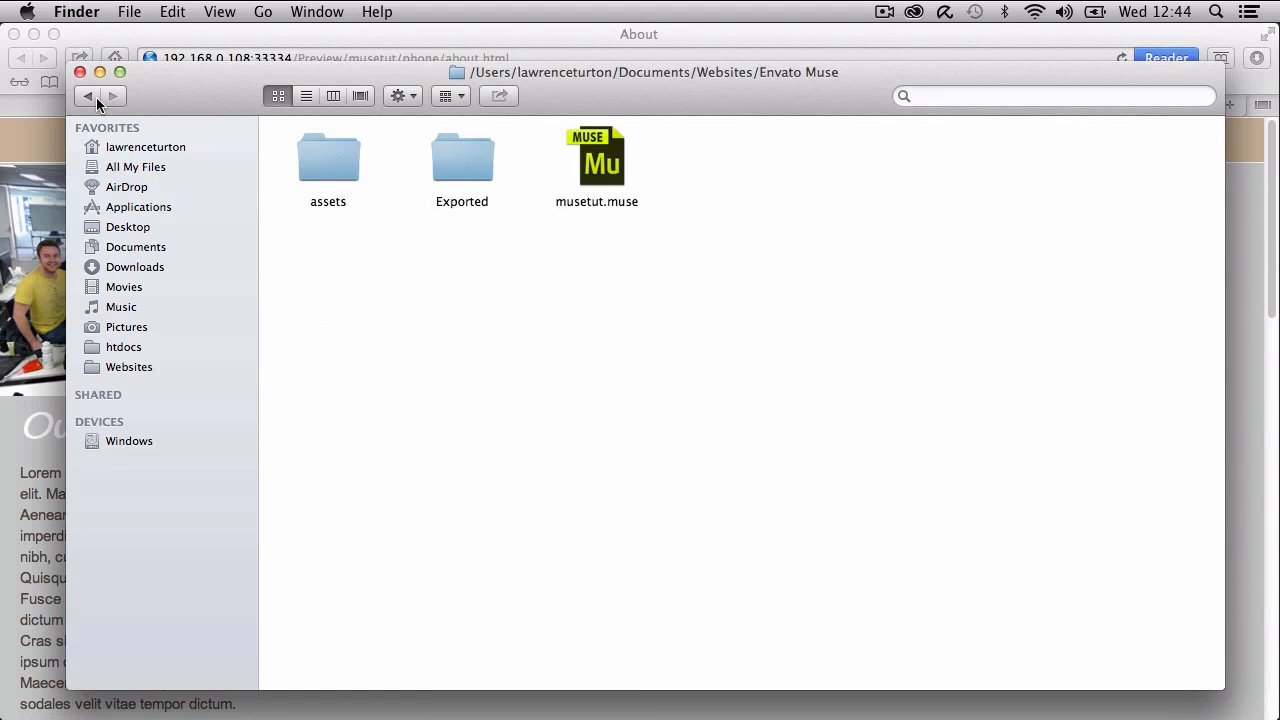
click(620, 170)
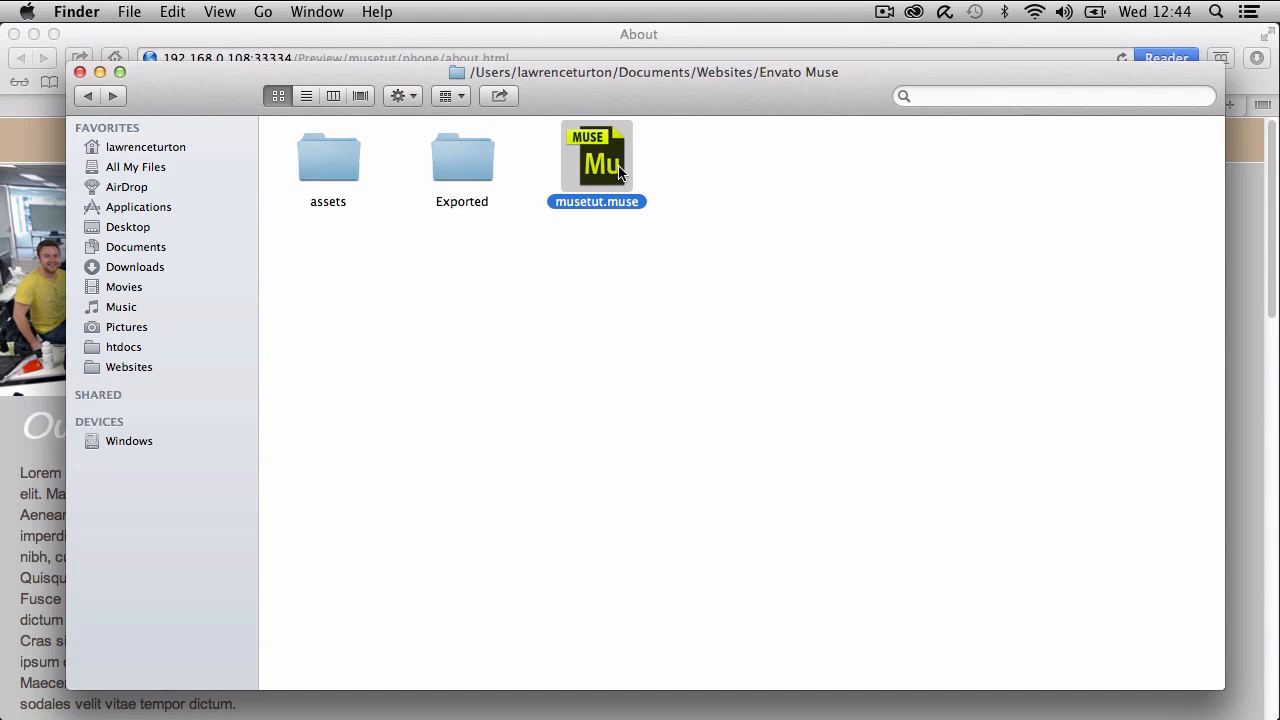
click(474, 175)
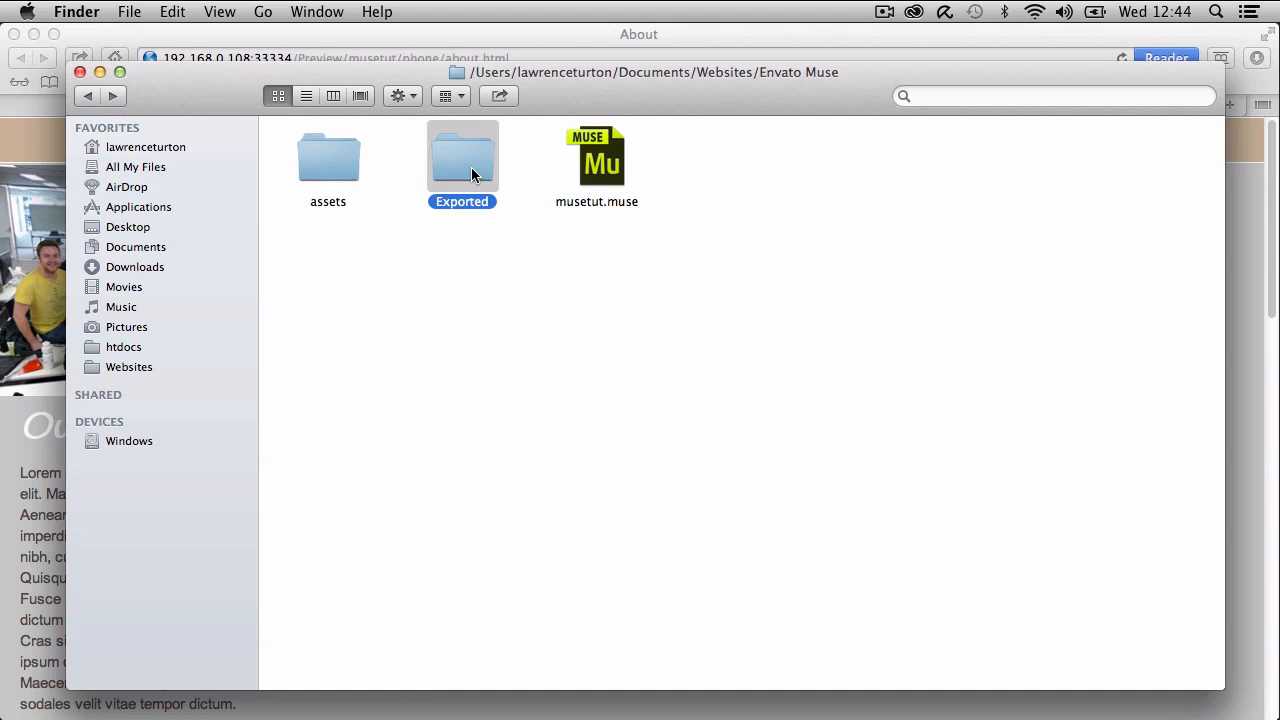
click(585, 175)
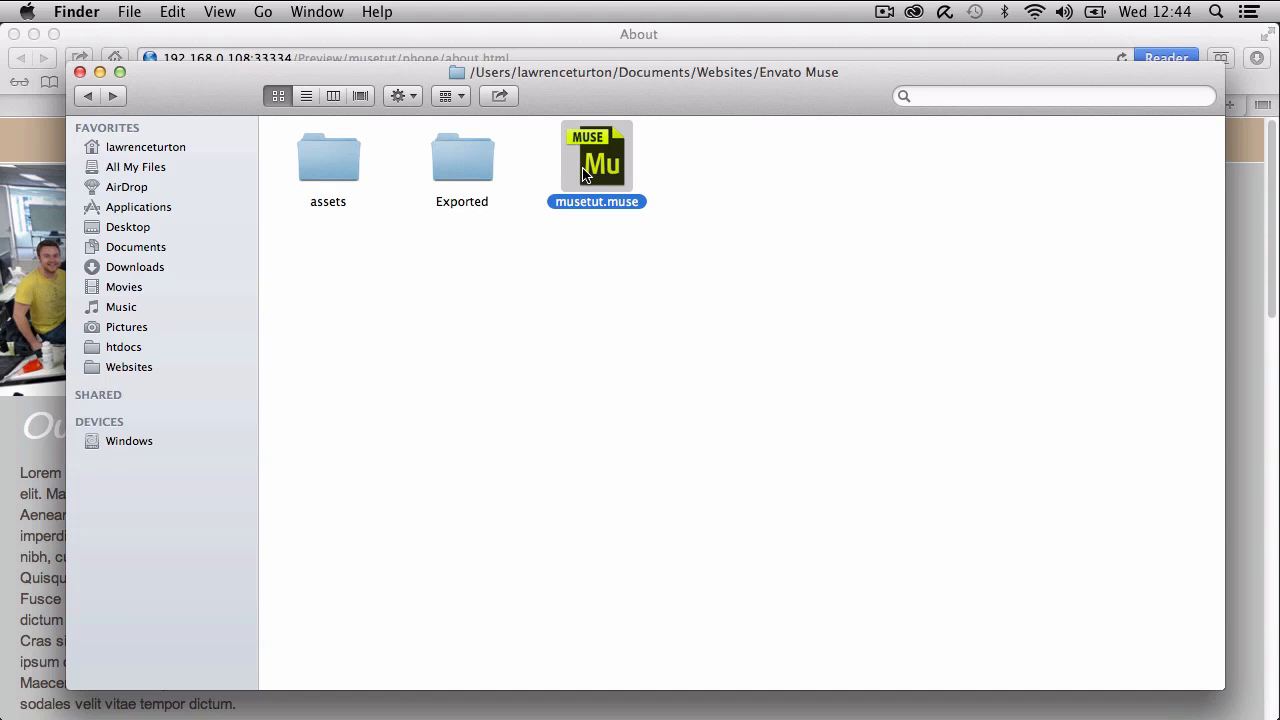
click(336, 168)
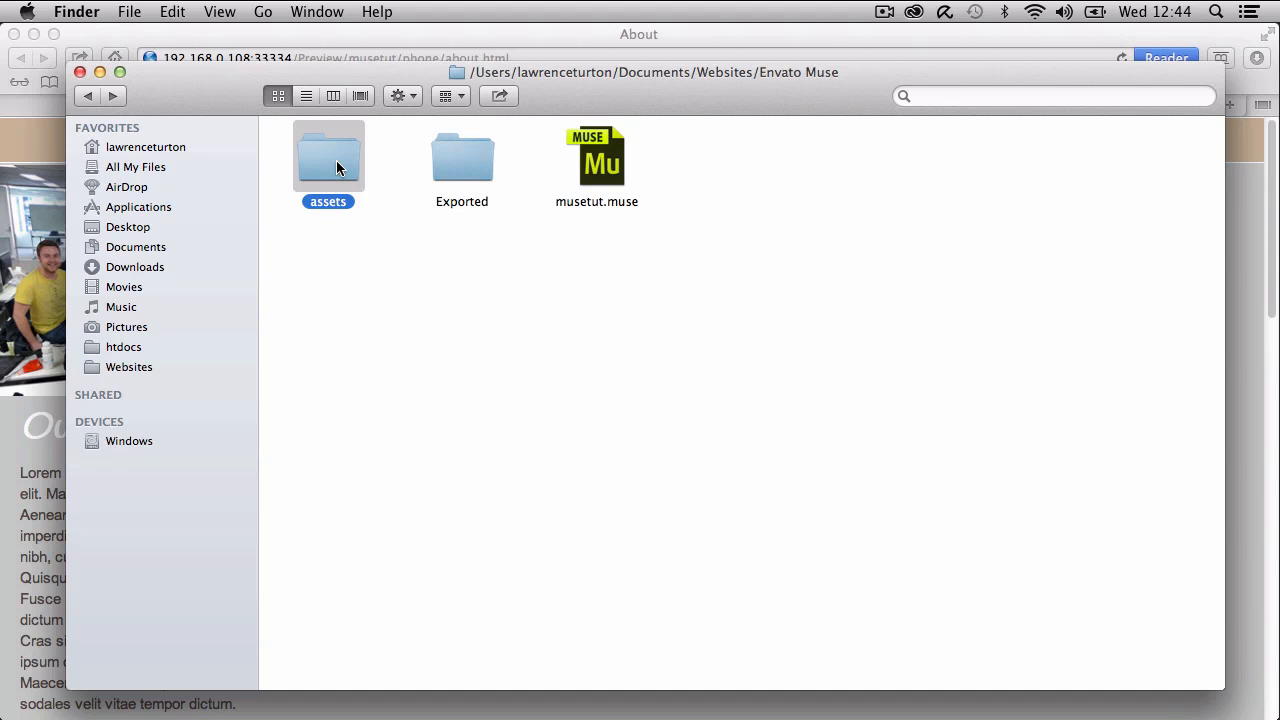
double_click(336, 168)
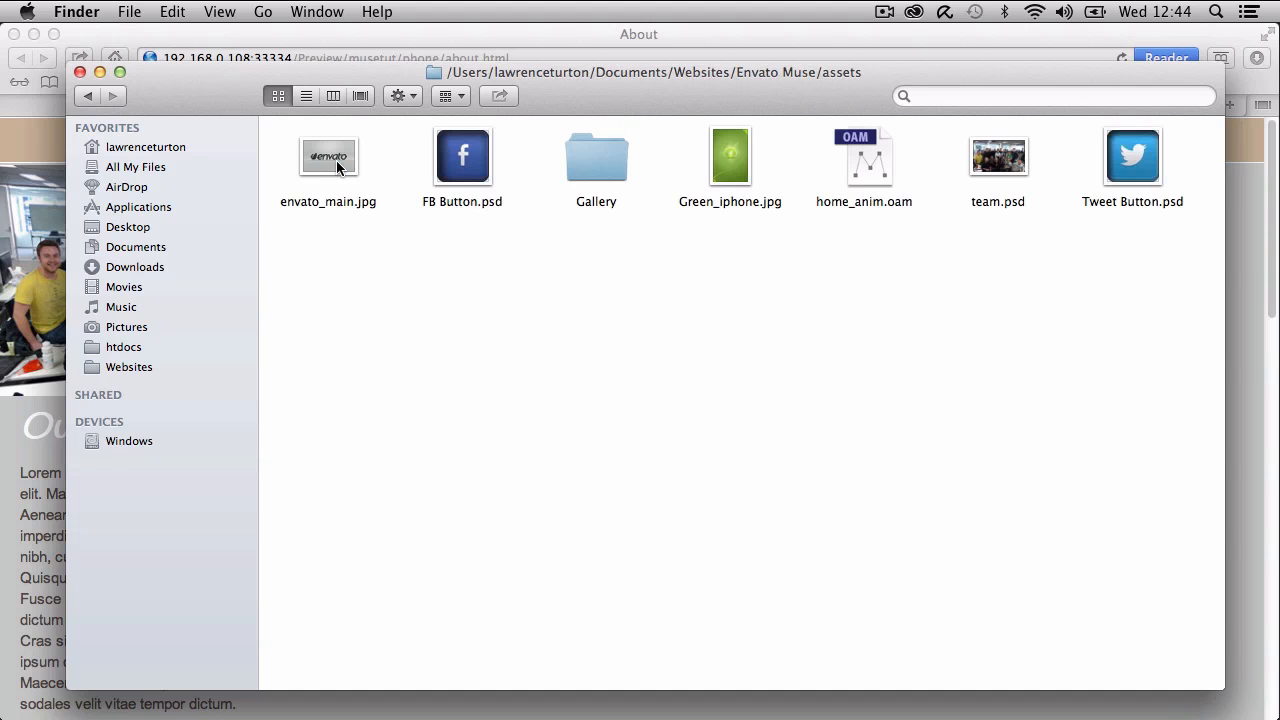
click(88, 98)
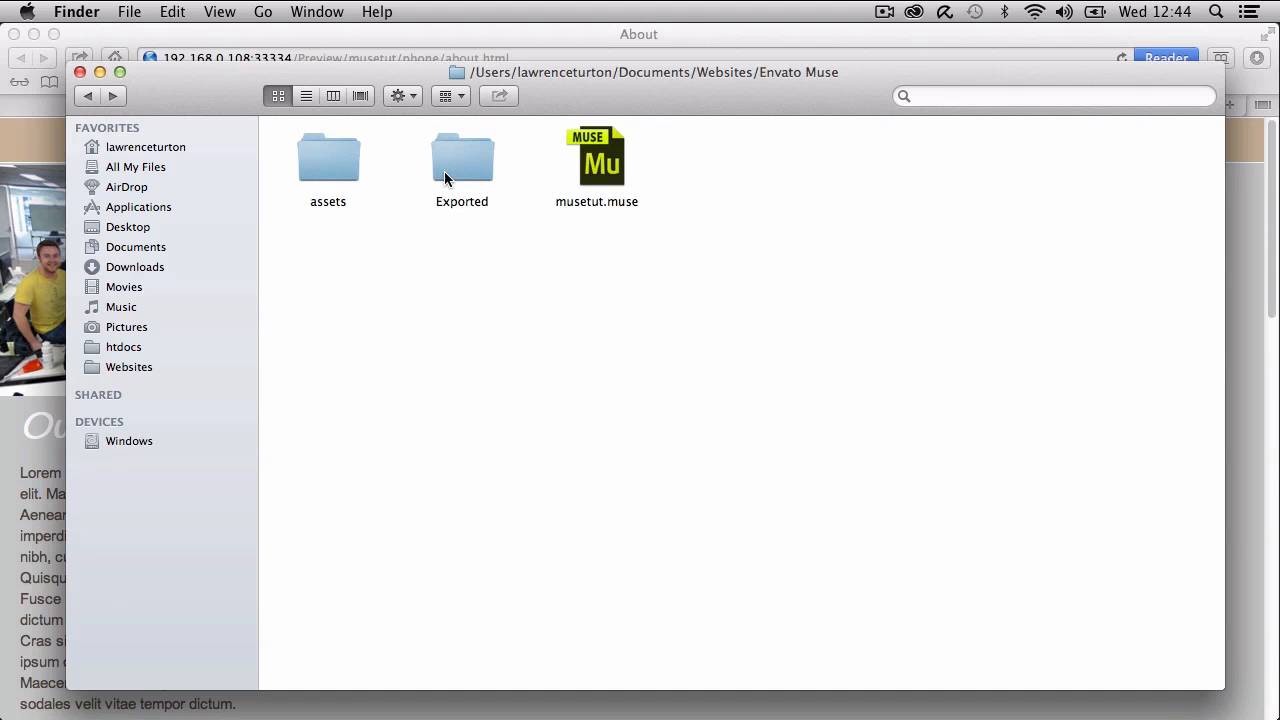
Highlight the assets folder, Exported folder and musetut.muse together in the Envato Muse folder, and the Exported folder by itself.
drag(669, 306, 310, 190)
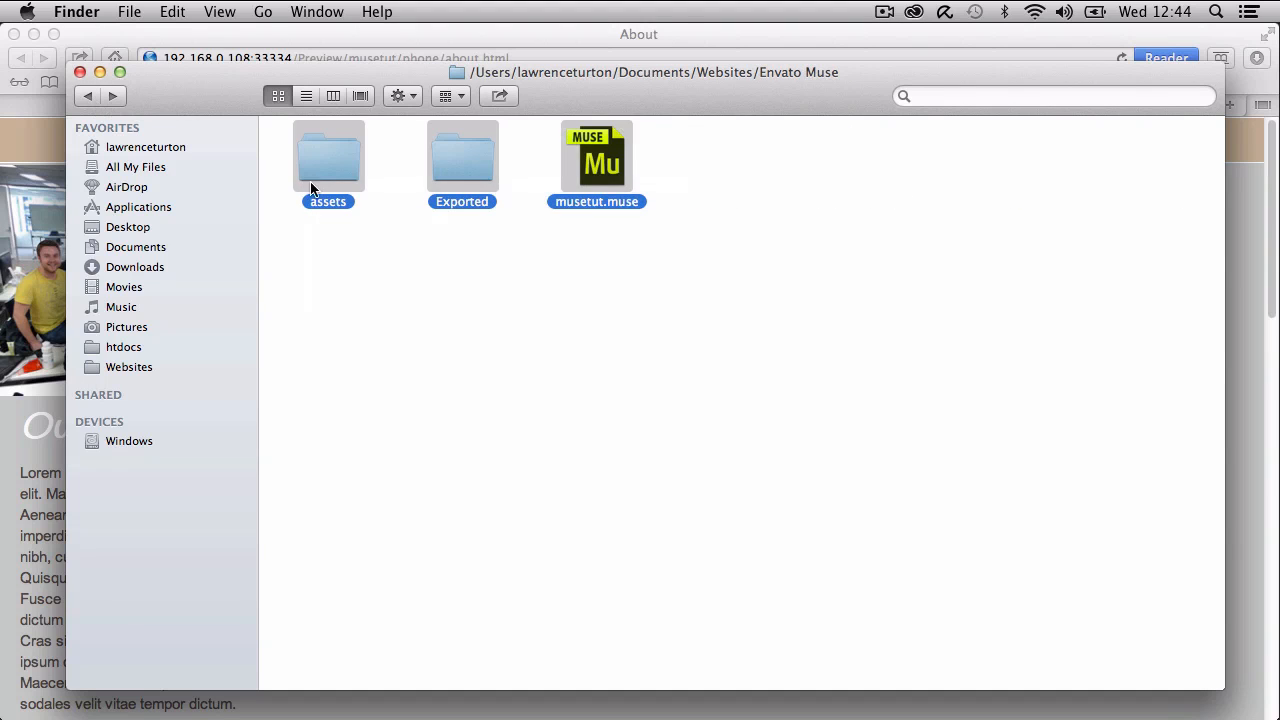
click(455, 255)
click(465, 152)
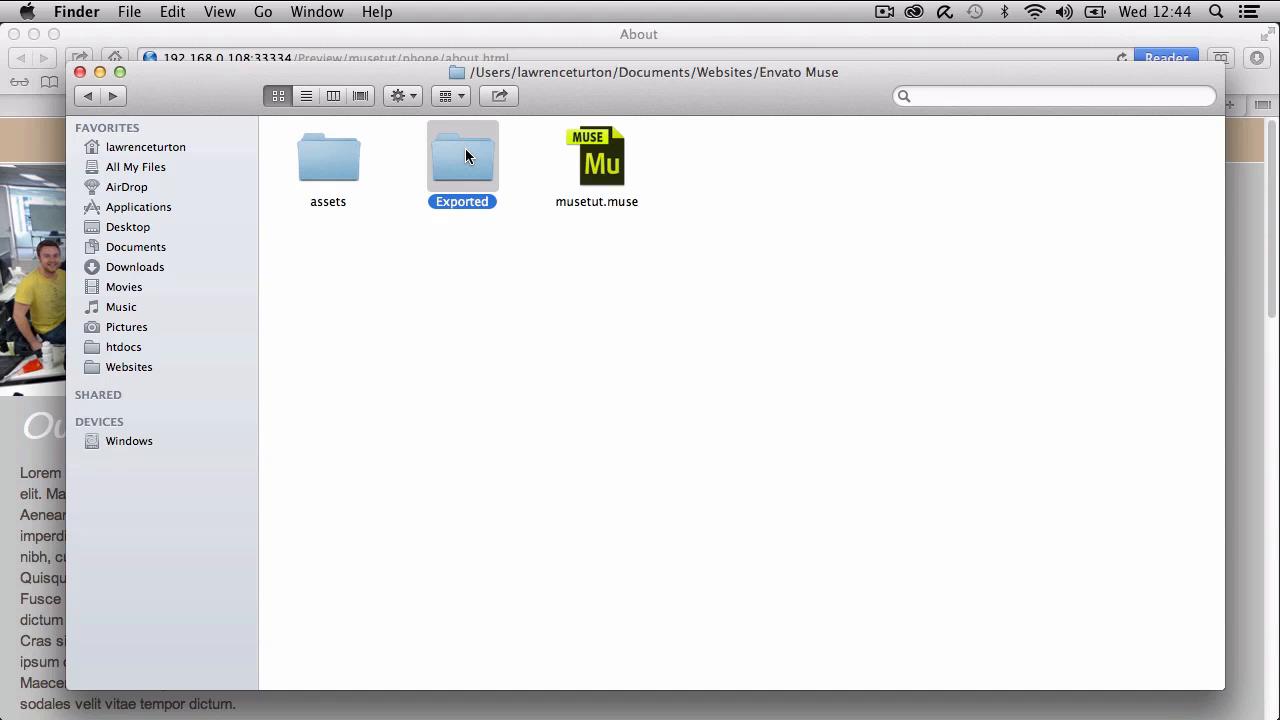
click(486, 328)
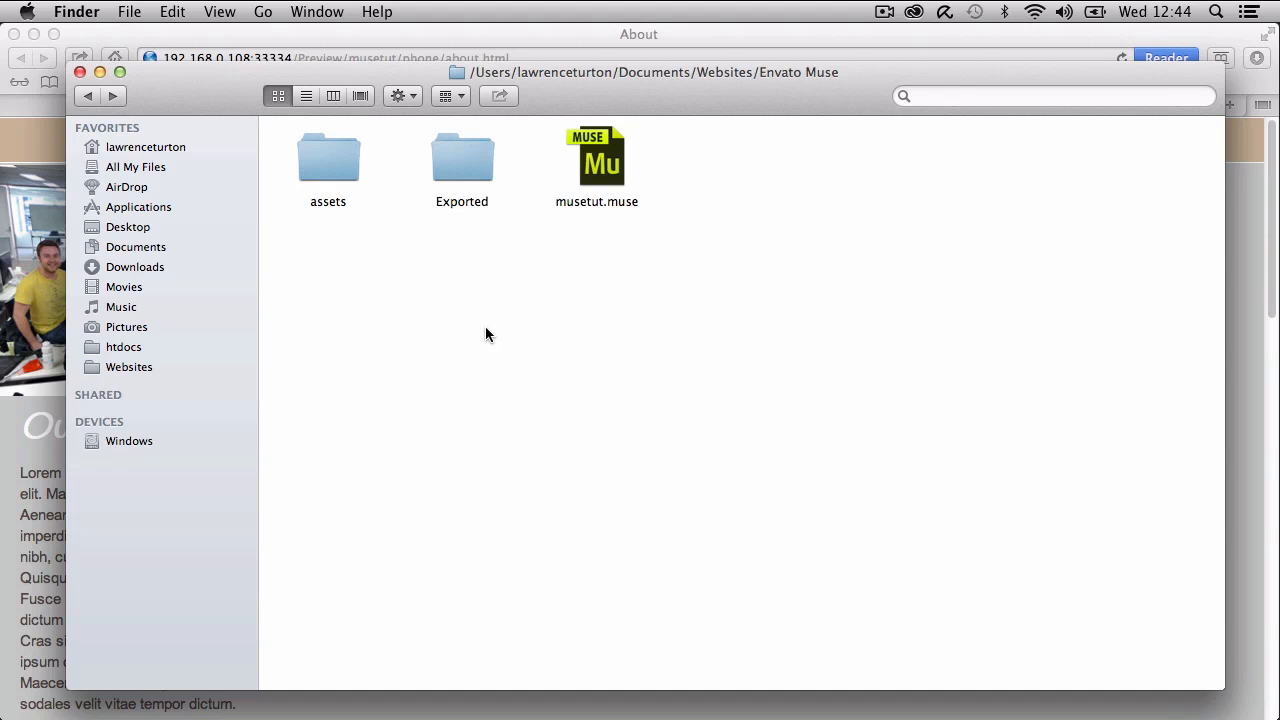